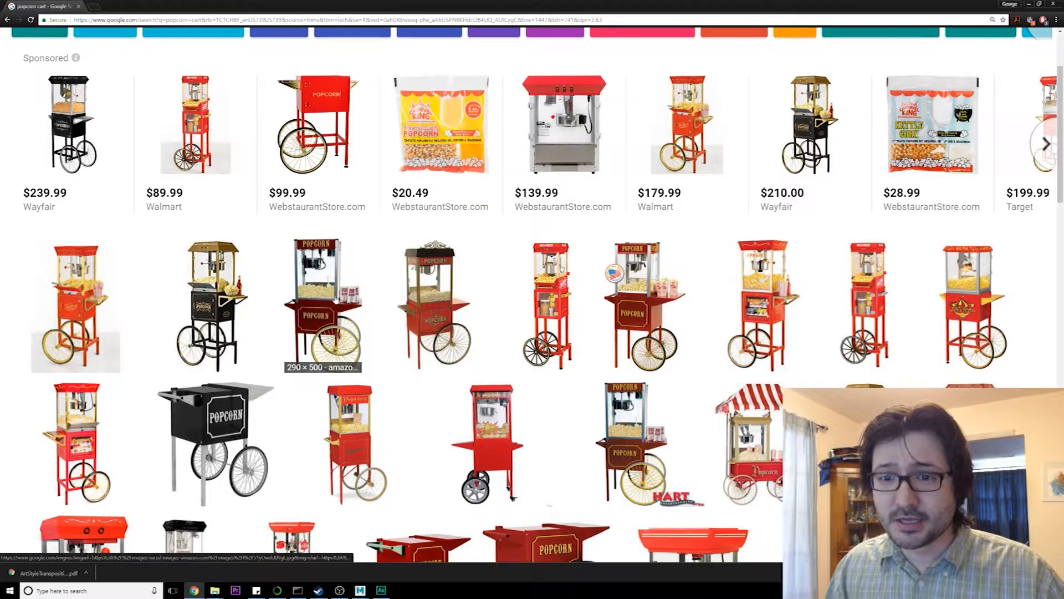
Find the Paragon TP-4 red popcorn cart in the image results and open its supplier page
{"action": "scroll", "coordinate": [446, 283], "scroll_direction": "down", "scroll_amount": 2}
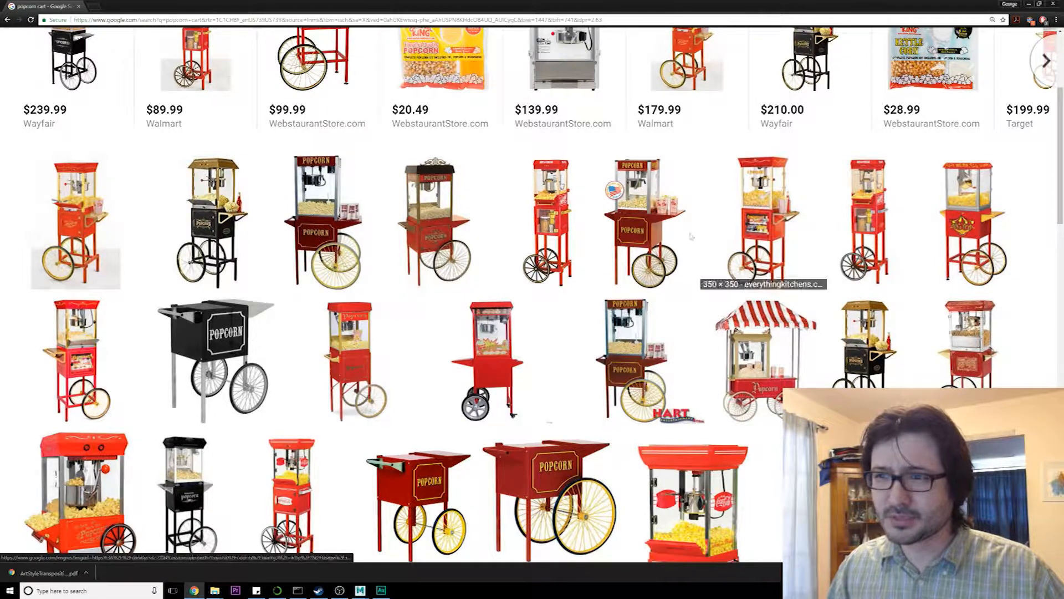
{"action": "left_click", "coordinate": [646, 233]}
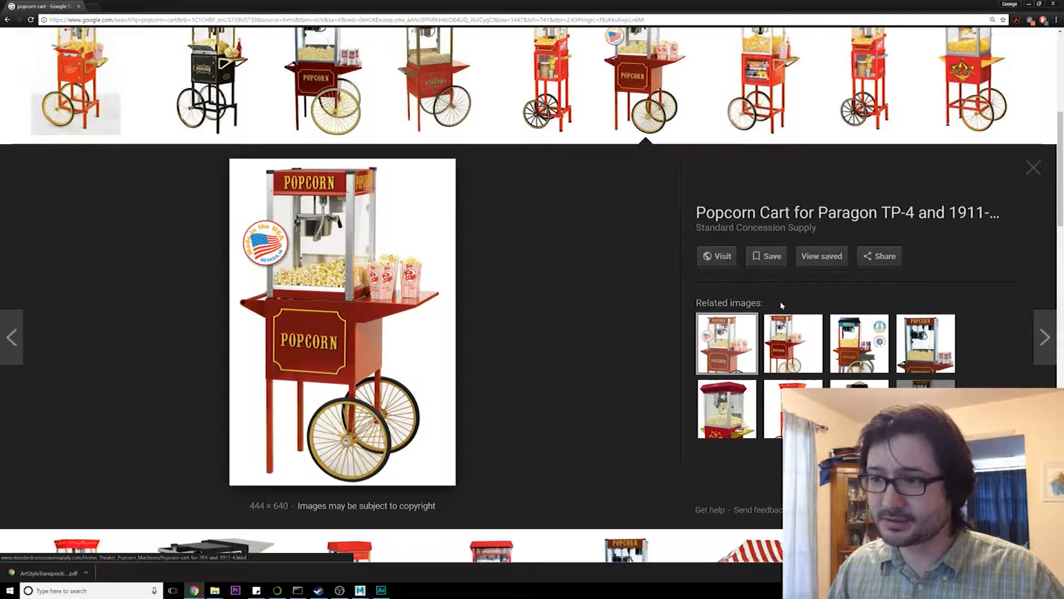
{"action": "left_click", "coordinate": [707, 258]}
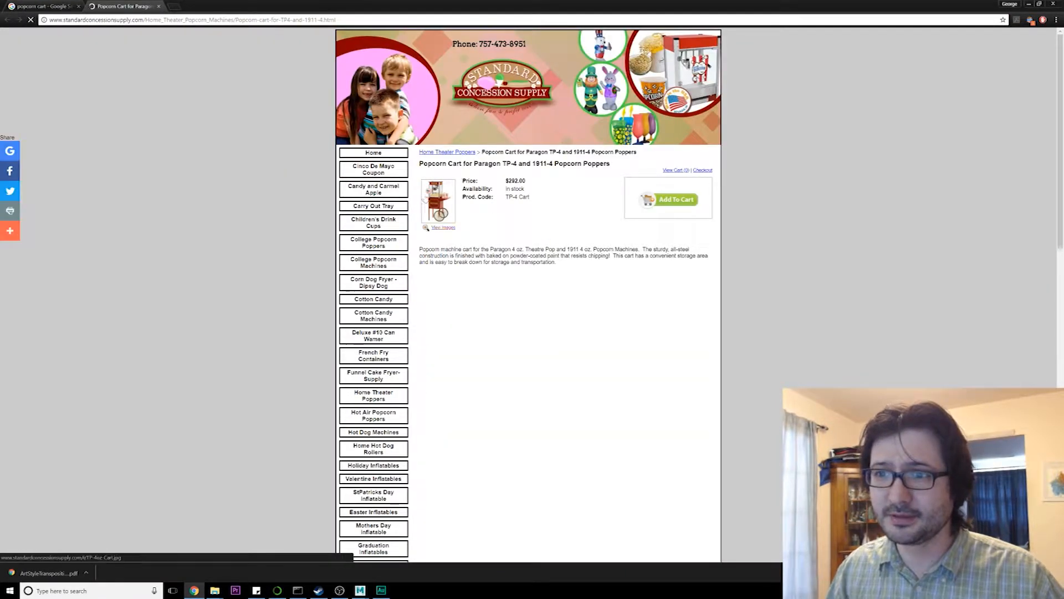
Open the popcorn cart's full-size image in a separate tab and close the product page
{"action": "right_click", "coordinate": [424, 194]}
{"action": "left_click", "coordinate": [460, 203]}
{"action": "left_click", "coordinate": [206, 6]}
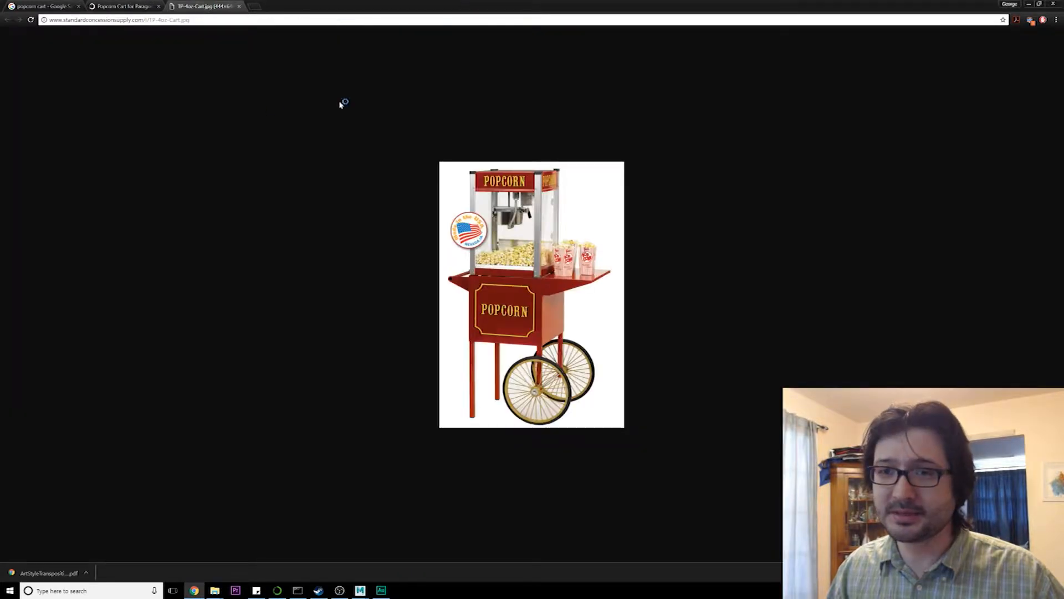
{"action": "left_click", "coordinate": [125, 6]}
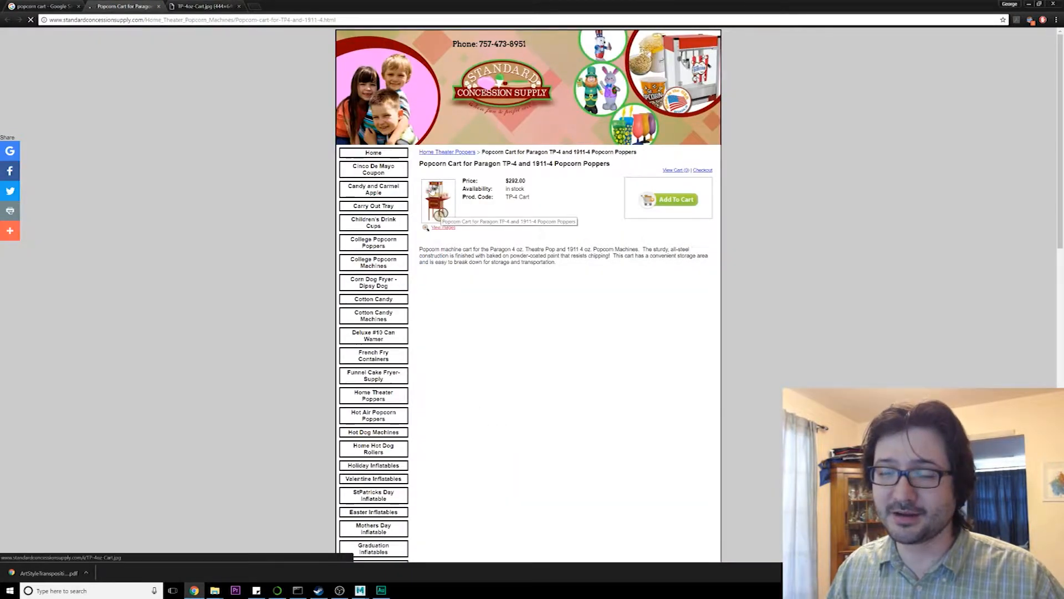
{"action": "left_click", "coordinate": [218, 6]}
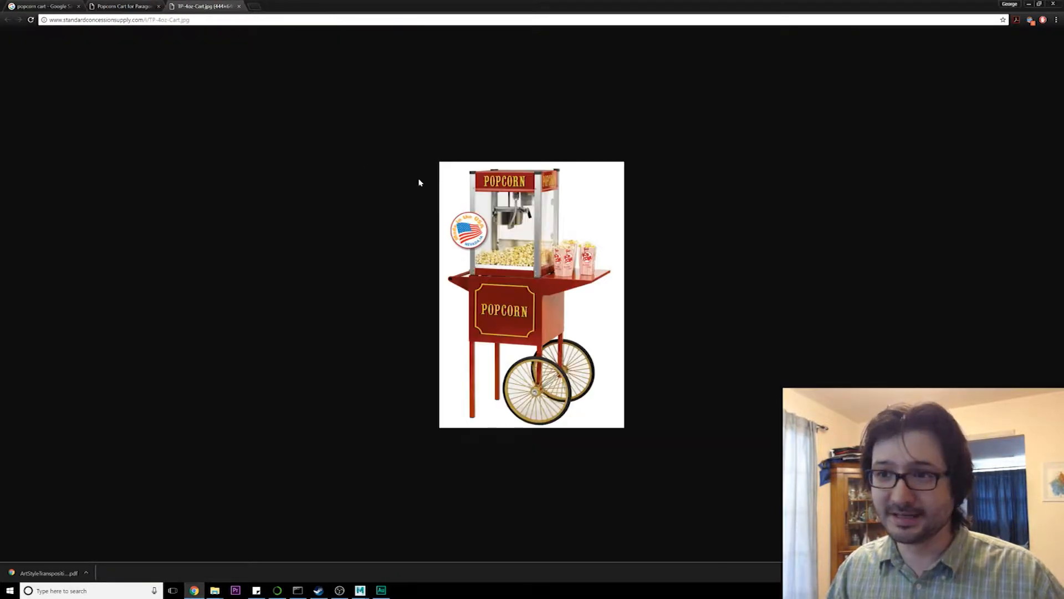
{"action": "left_click", "coordinate": [160, 6]}
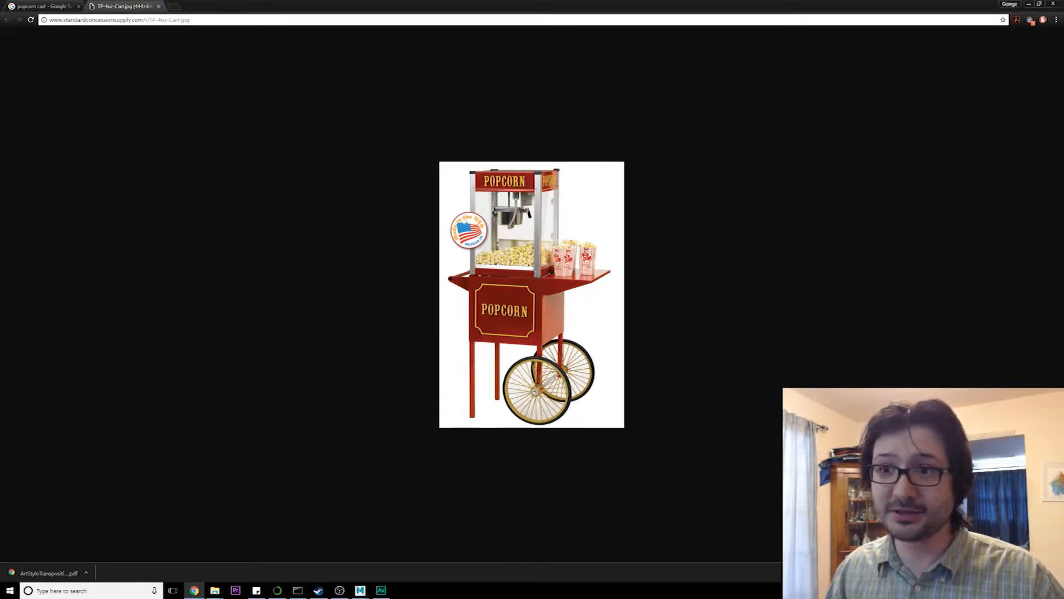
Restore the browser window, shrink it around the cart image, and move it off to the adjacent monitor
{"action": "left_click", "coordinate": [37, 8]}
{"action": "left_click", "coordinate": [162, 6]}
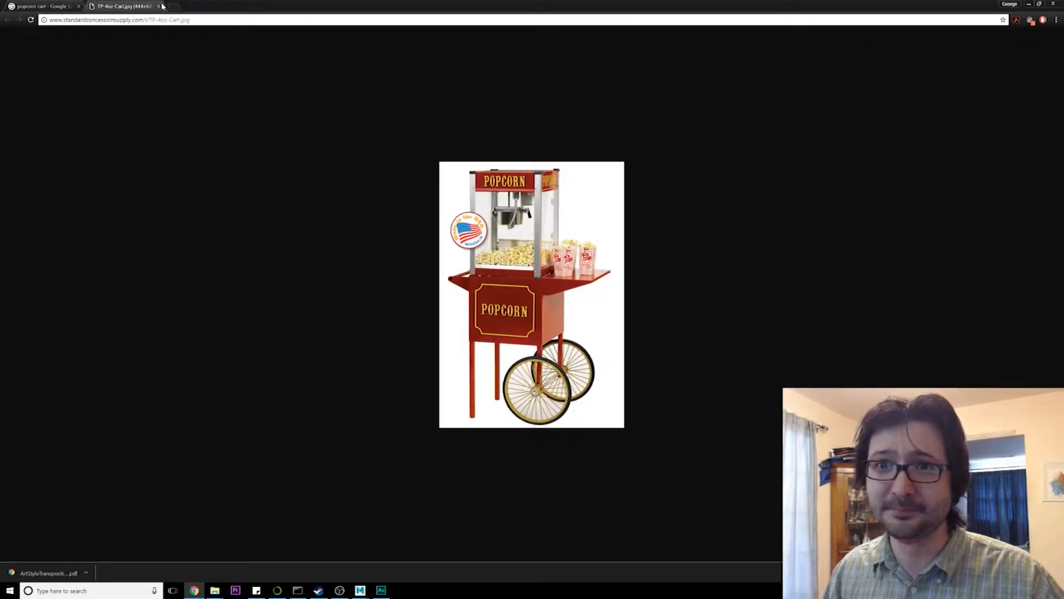
{"action": "double_click", "coordinate": [230, 8]}
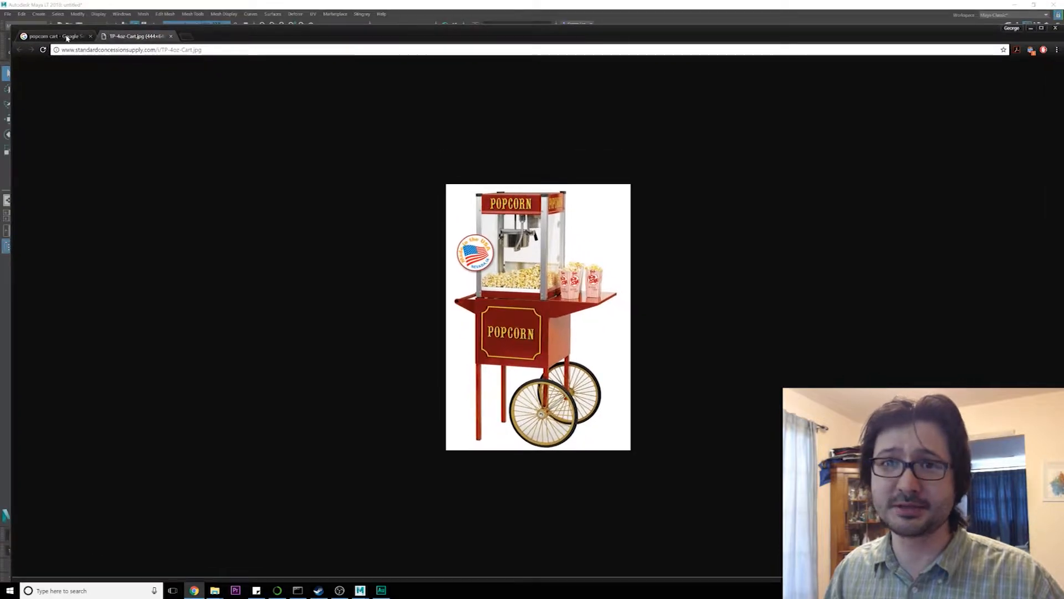
{"action": "left_click_drag", "start_coordinate": [11, 26], "coordinate": [780, 189]}
{"action": "left_click_drag", "start_coordinate": [972, 201], "coordinate": [1063, 200]}
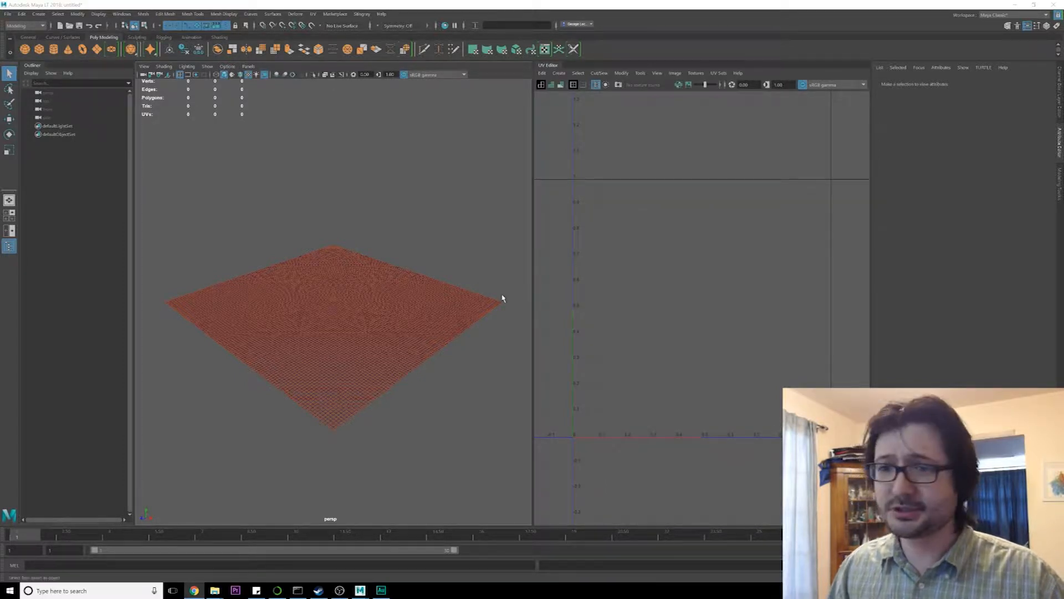
In Maya LT, widen the perspective viewport against the UV Editor and set the most recent project as current
{"action": "left_click_drag", "start_coordinate": [533, 212], "coordinate": [817, 223]}
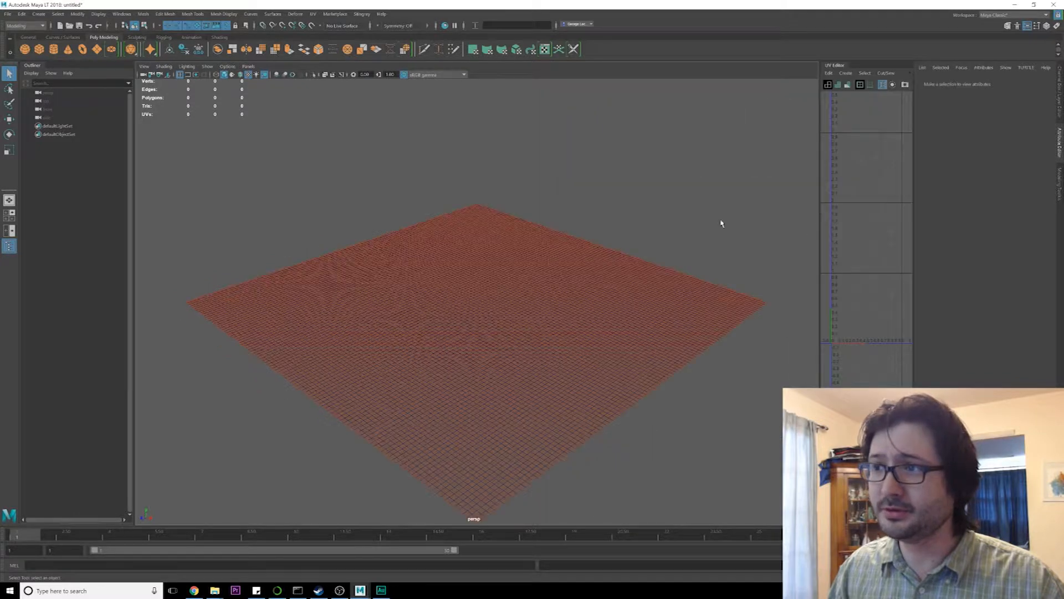
{"action": "left_click", "coordinate": [7, 13]}
{"action": "mouse_move", "coordinate": [60, 237]}
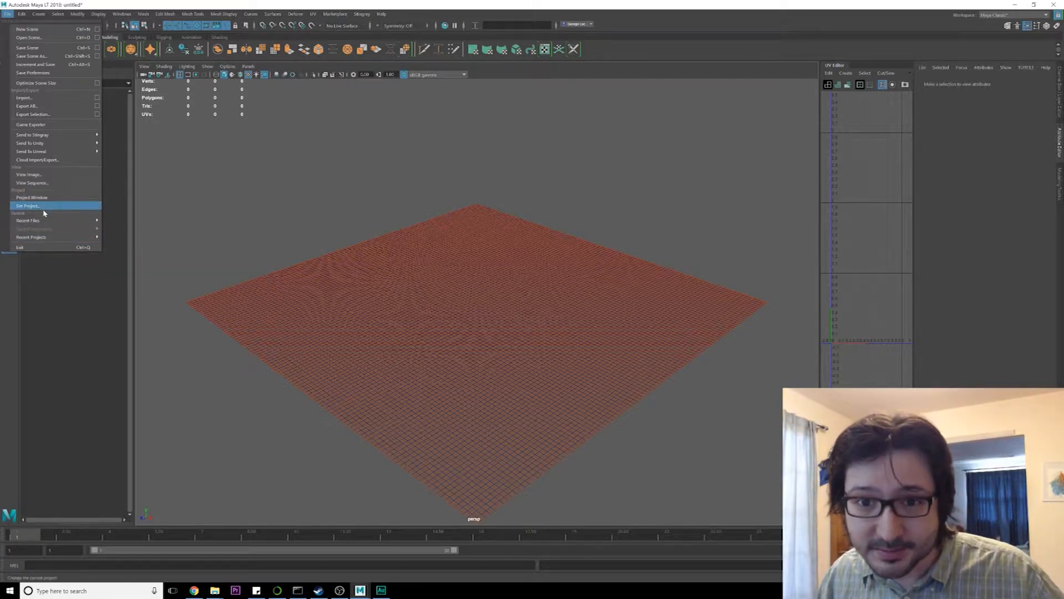
{"action": "mouse_move", "coordinate": [37, 218]}
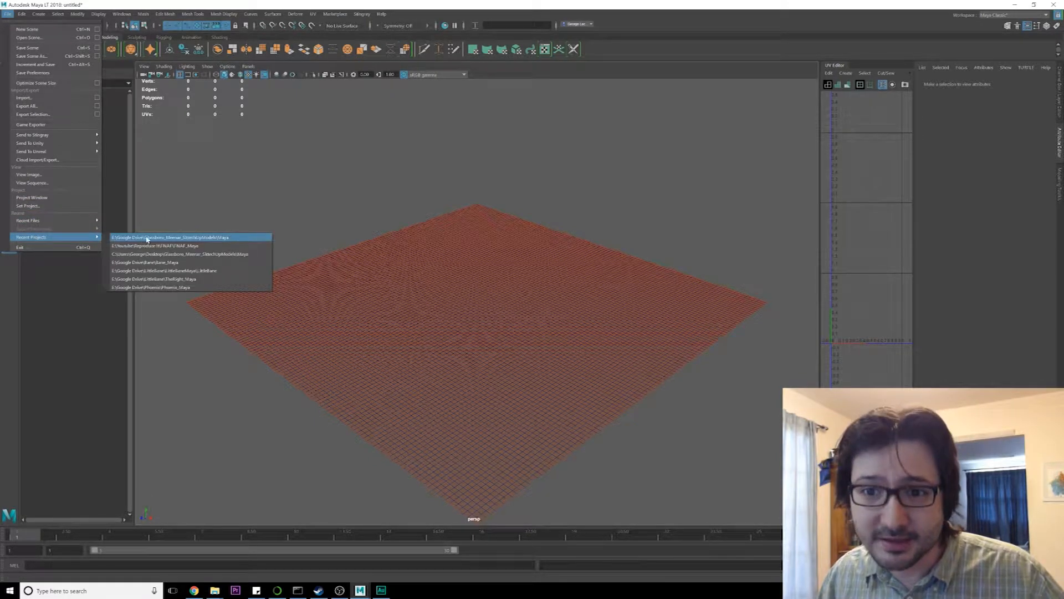
{"action": "left_click", "coordinate": [163, 238]}
{"action": "left_click", "coordinate": [8, 14]}
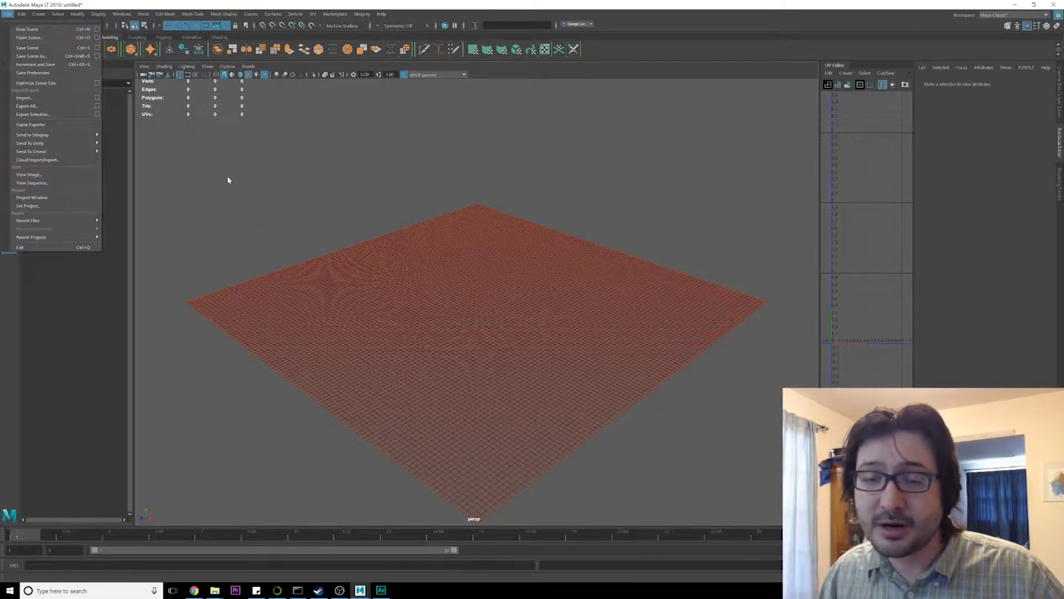
{"action": "left_click", "coordinate": [180, 145]}
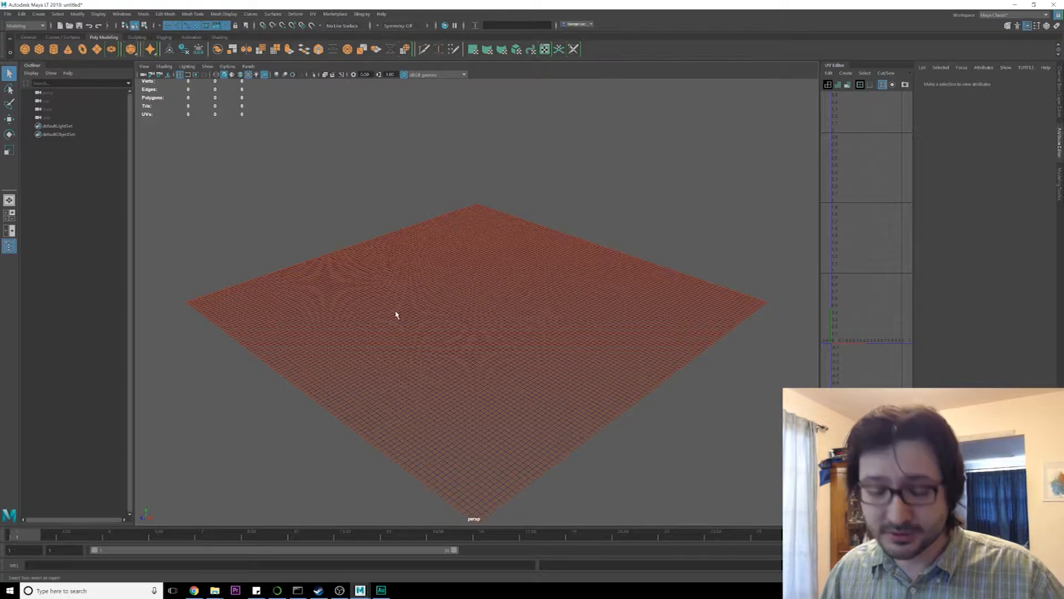
Create a polygon cube at the origin and frame it in the perspective view
{"action": "scroll", "coordinate": [396, 315], "scroll_direction": "down", "scroll_amount": 2}
{"action": "scroll", "coordinate": [433, 323], "scroll_direction": "up", "scroll_amount": 5}
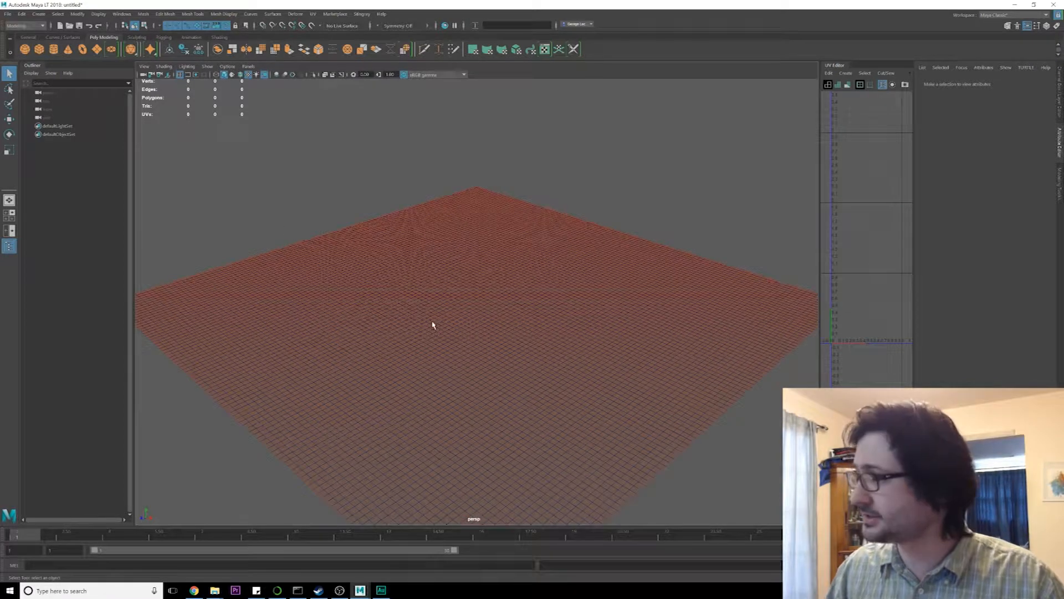
{"action": "left_click", "coordinate": [39, 48]}
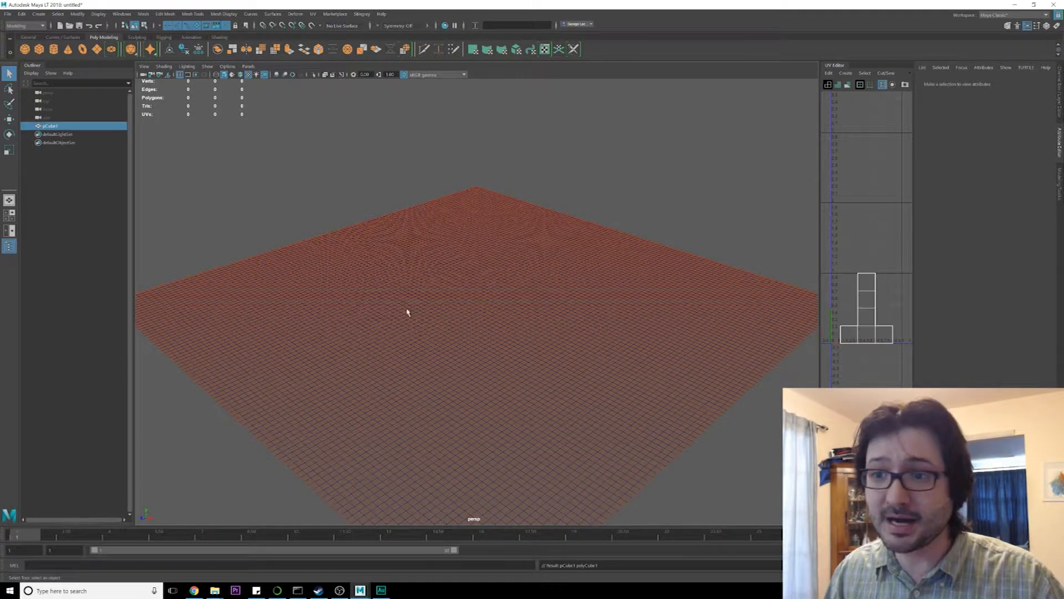
{"action": "key", "text": "f"}
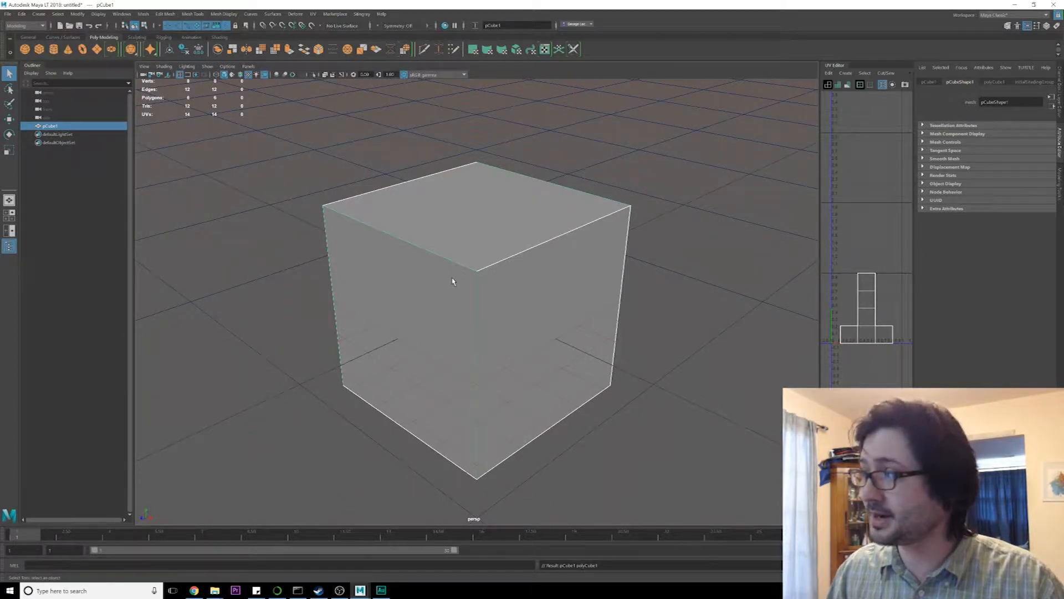
Examine the cart reference image for the proportions of the cabinet, legs and wheels
{"action": "left_click_drag", "start_coordinate": [1063, 68], "coordinate": [517, 60]}
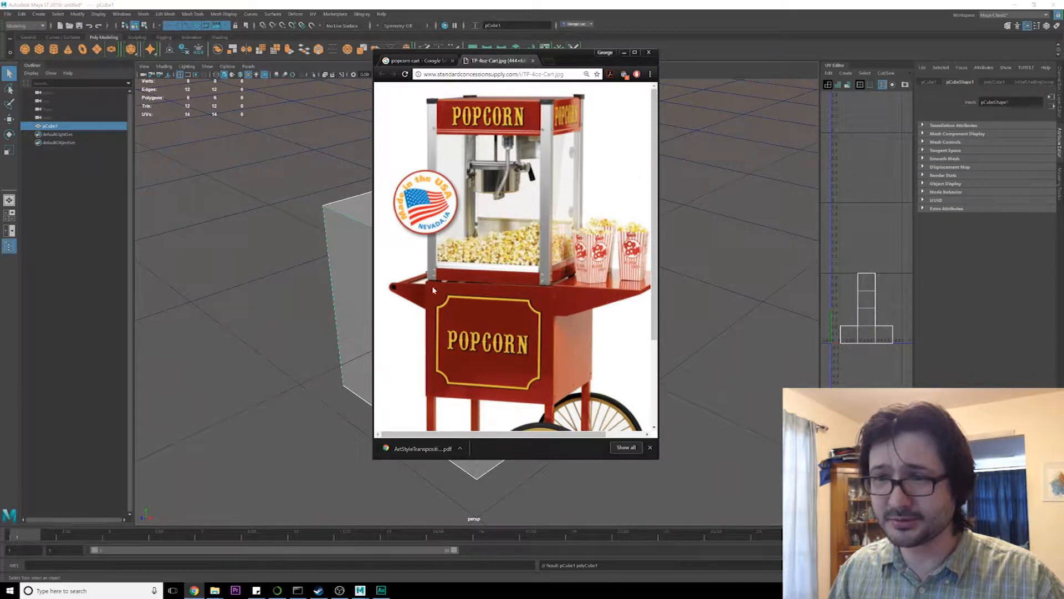
{"action": "scroll", "coordinate": [438, 277], "scroll_direction": "down", "scroll_amount": 3}
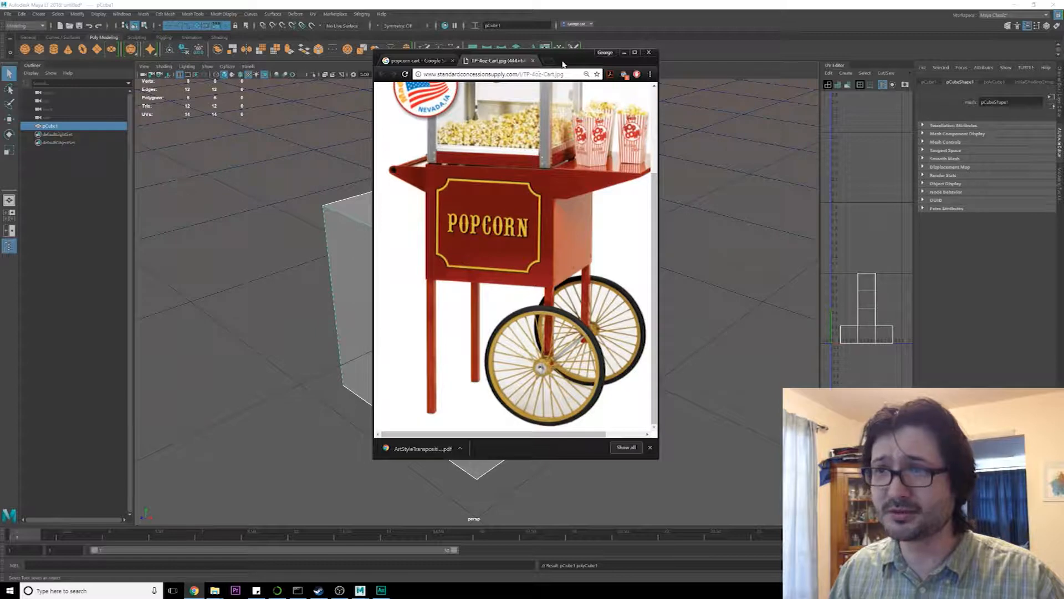
{"action": "left_click_drag", "start_coordinate": [567, 59], "coordinate": [1063, 62]}
Insert two edge loops across the cube with multiple edge loops, and scale them apart to sit near opposite vertical edges
{"action": "scroll", "coordinate": [525, 278], "scroll_direction": "down", "scroll_amount": 1}
{"action": "left_click_drag", "start_coordinate": [482, 282], "coordinate": [494, 293], "text": "alt"}
{"action": "key", "text": "F8"}
{"action": "key", "text": "F8"}
{"action": "key", "text": "F8"}
{"action": "key", "text": "F8"}
{"action": "key", "text": "F8"}
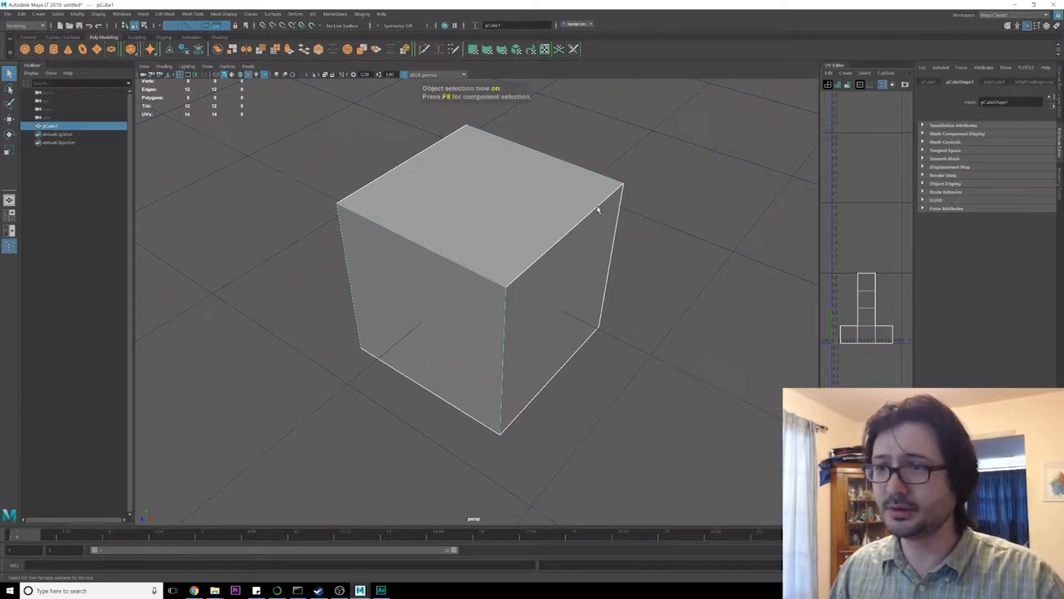
{"action": "mouse_move", "coordinate": [499, 249]}
{"action": "right_mouse_down", "text": "shift"}
{"action": "mouse_move", "coordinate": [415, 290]}
{"action": "mouse_move", "coordinate": [476, 257]}
{"action": "mouse_move", "coordinate": [490, 268]}
{"action": "right_mouse_up", "text": "shift"}
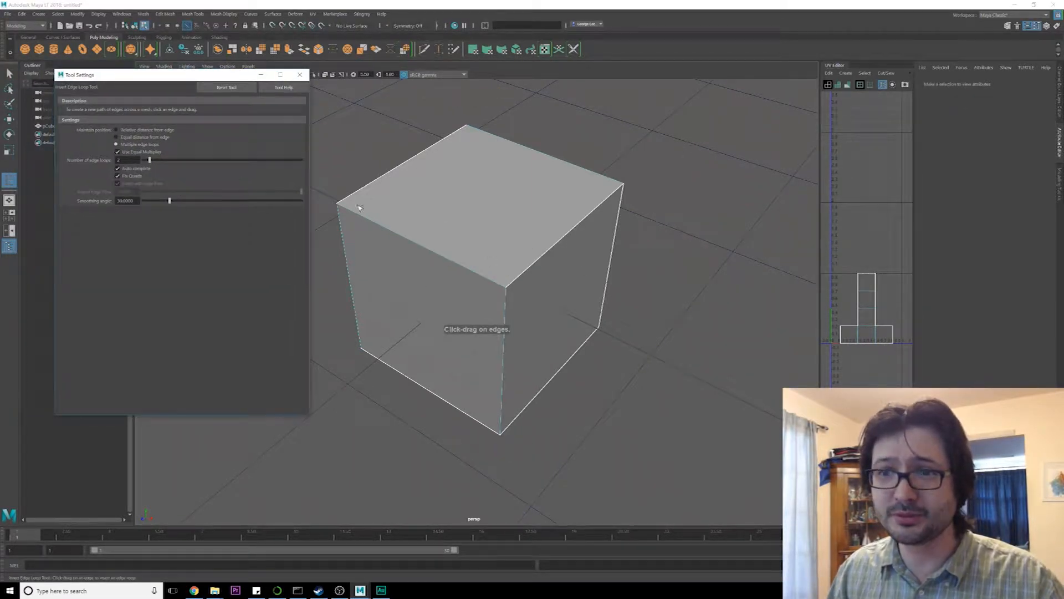
{"action": "left_click", "coordinate": [518, 279]}
{"action": "key", "text": "r"}
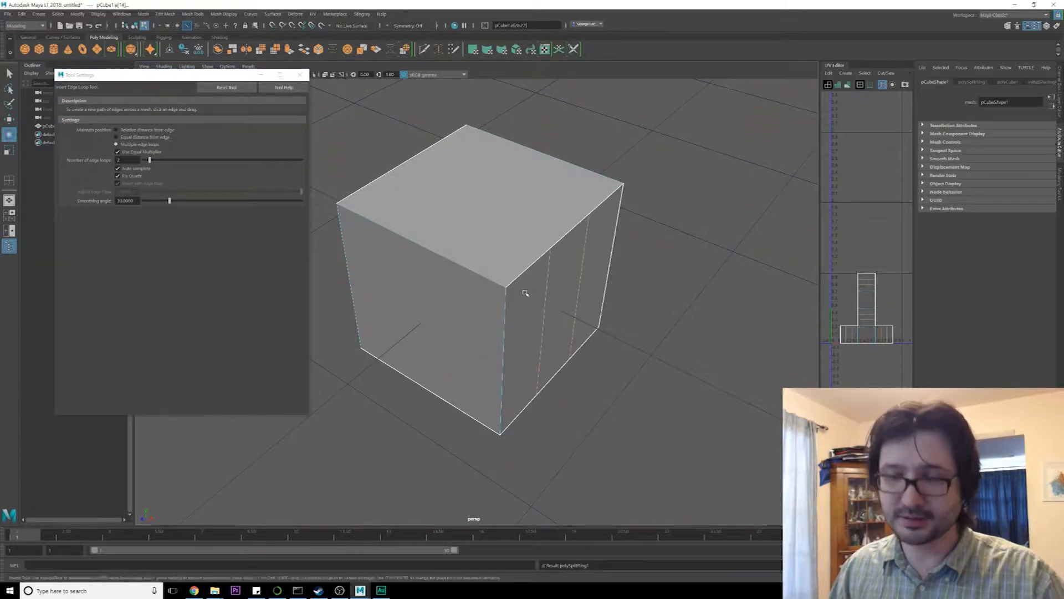
{"action": "left_click_drag", "start_coordinate": [378, 358], "coordinate": [188, 566]}
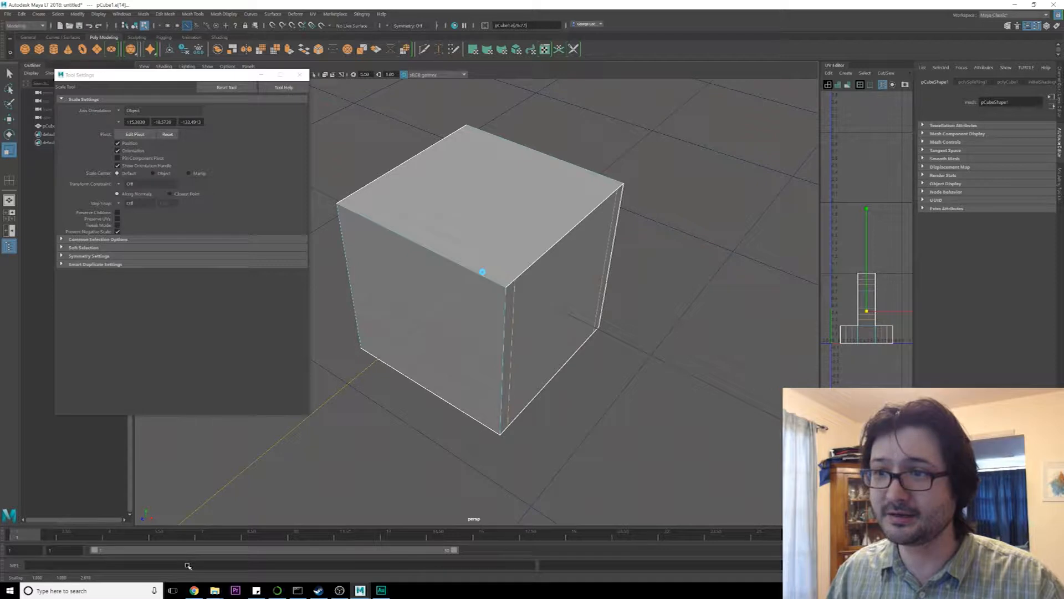
{"action": "left_click", "coordinate": [24, 48]}
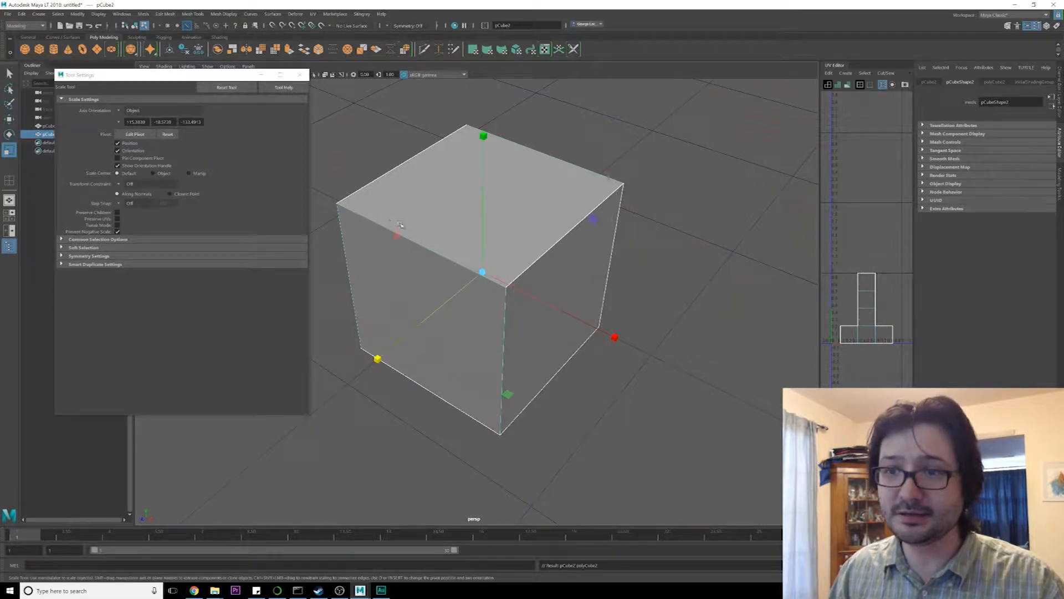
{"action": "key", "text": "q"}
{"action": "key", "text": "ctrl+z"}
{"action": "key", "text": "F8"}
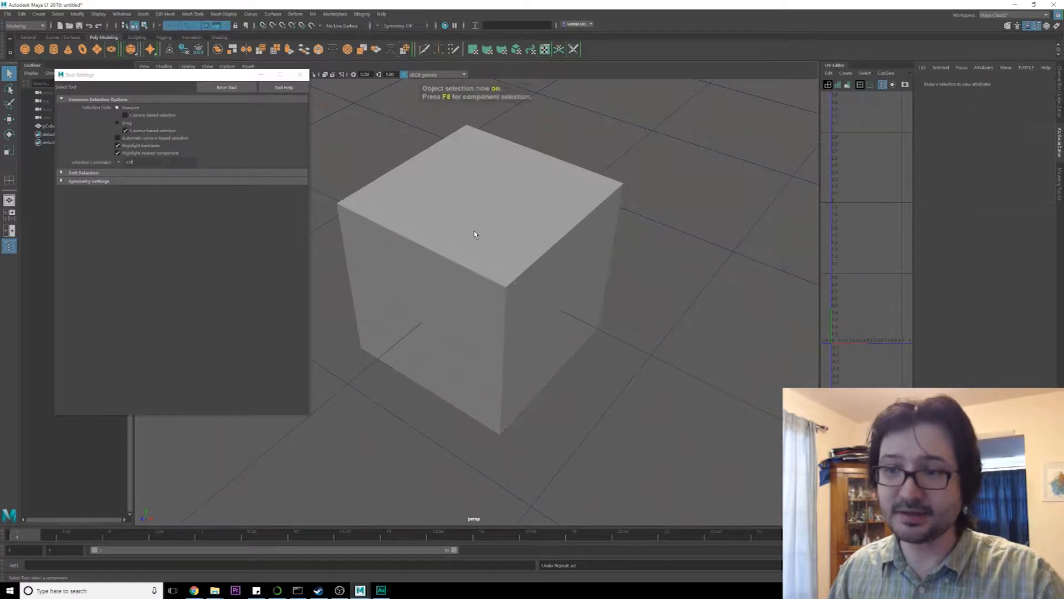
{"action": "left_click", "coordinate": [477, 243]}
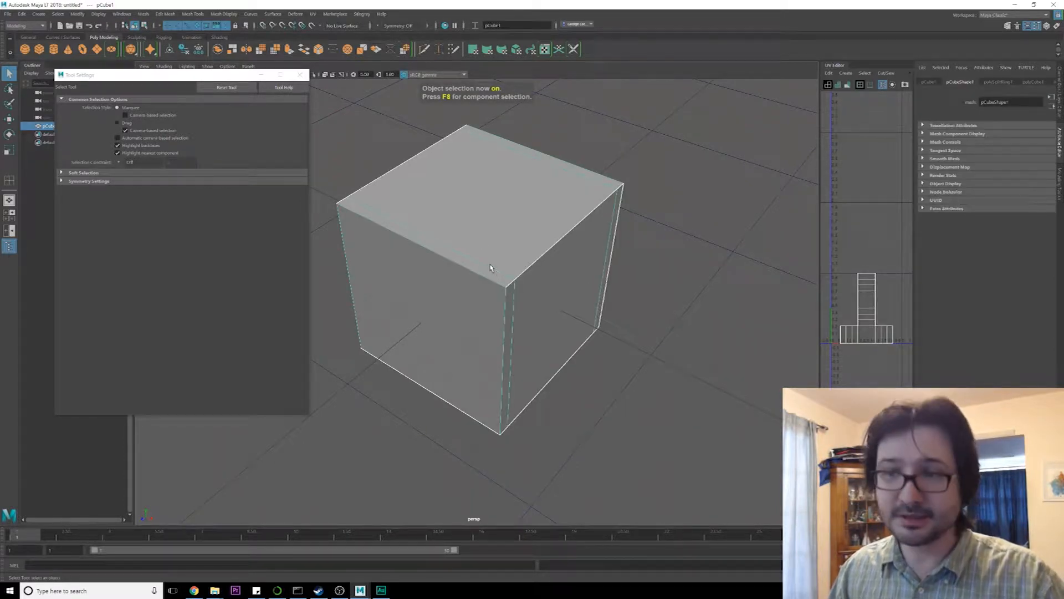
{"action": "key", "text": "ctrl+z"}
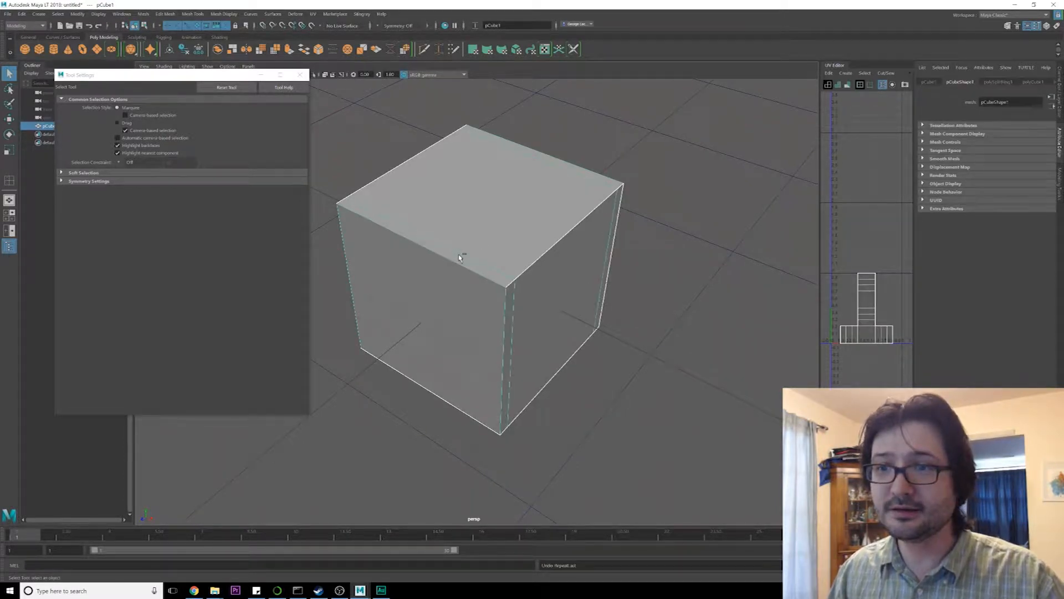
Insert two edge loops in the perpendicular direction and scale them apart close to the cube's other pair of sides
{"action": "right_click_drag", "start_coordinate": [453, 237], "coordinate": [416, 245], "text": "shift"}
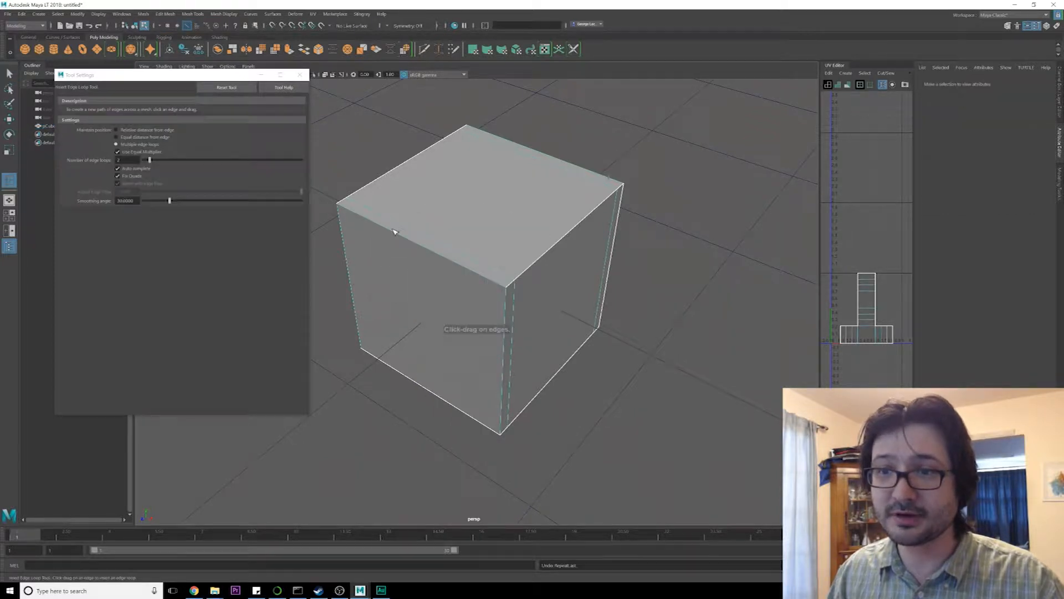
{"action": "left_click", "coordinate": [397, 223]}
{"action": "key", "text": "r"}
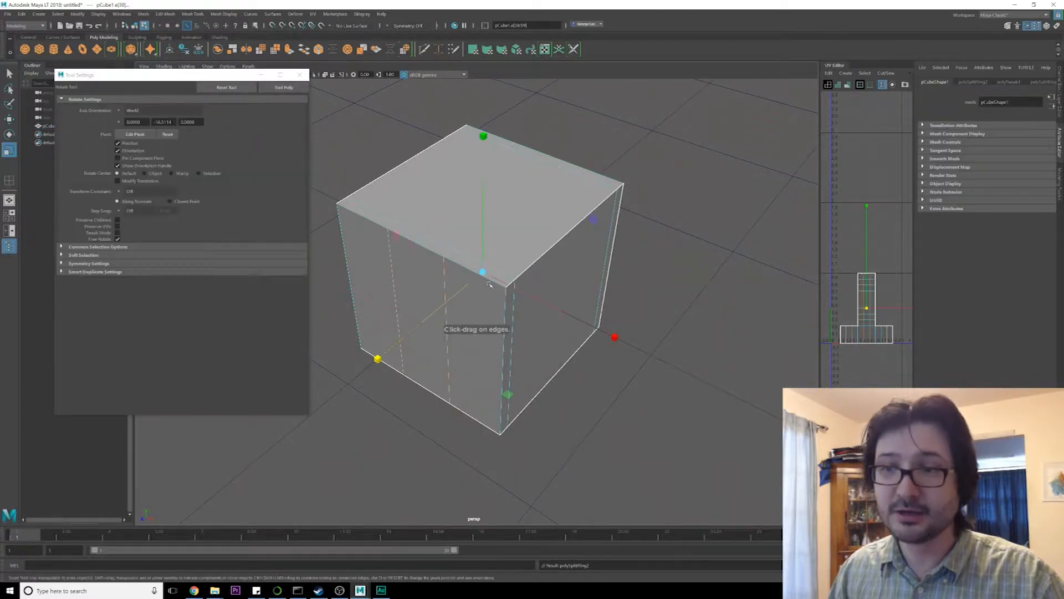
{"action": "left_click_drag", "start_coordinate": [615, 336], "coordinate": [790, 426]}
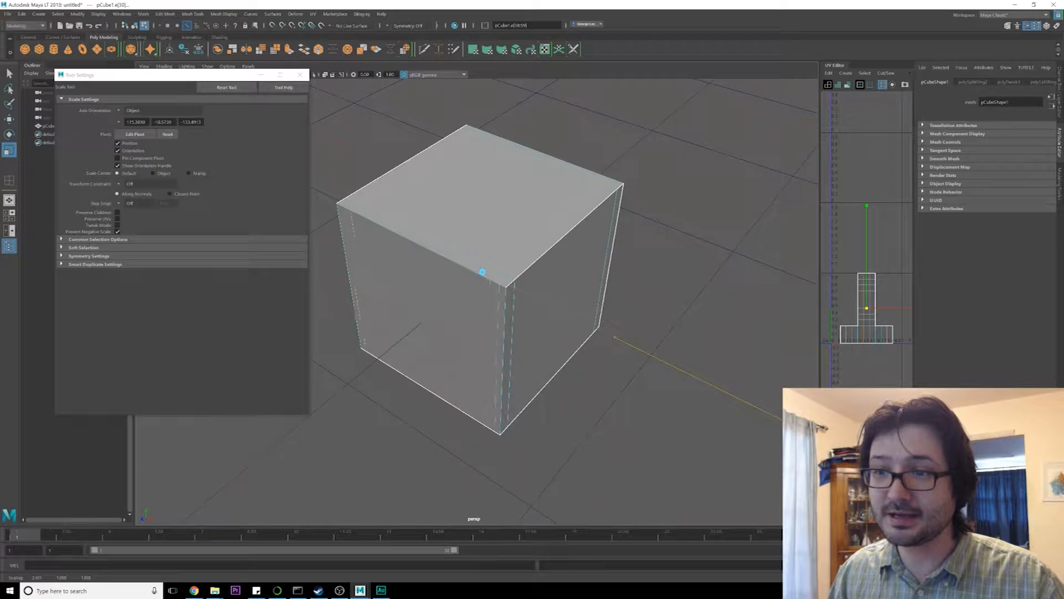
{"action": "key", "text": "q"}
Select the four small corner faces on the cube's underside and extrude them downward into long legs
{"action": "left_click_drag", "start_coordinate": [532, 277], "coordinate": [547, 261], "text": "alt"}
{"action": "right_click_drag", "start_coordinate": [548, 261], "coordinate": [549, 284]}
{"action": "left_click_drag", "start_coordinate": [544, 277], "coordinate": [501, 361], "text": "alt"}
{"action": "left_click", "coordinate": [535, 323]}
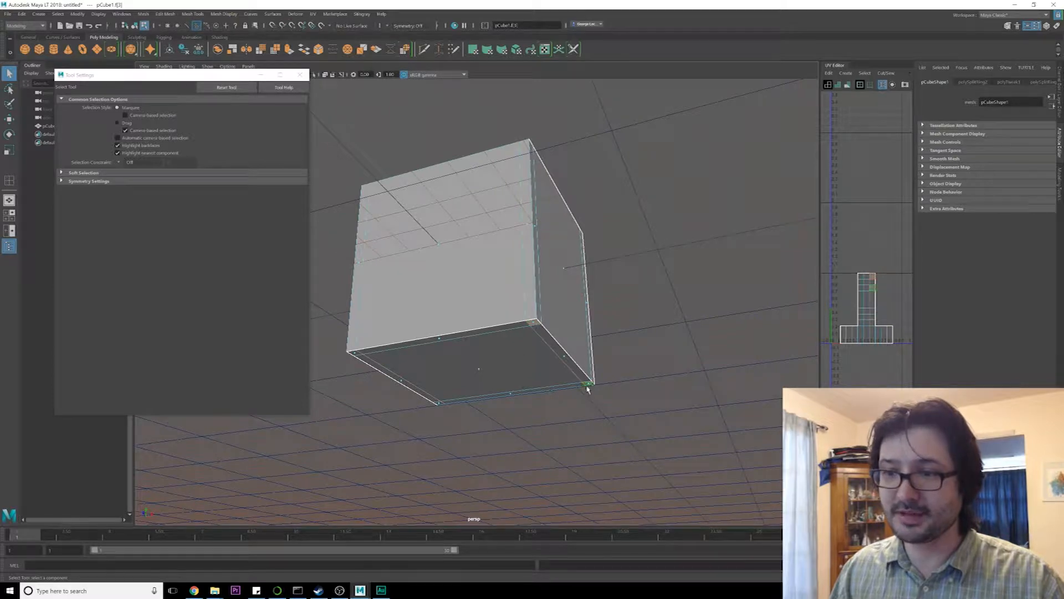
{"action": "left_click_drag", "start_coordinate": [355, 356], "coordinate": [481, 230], "text": "alt"}
{"action": "right_click_drag", "start_coordinate": [481, 230], "coordinate": [480, 253], "text": "shift"}
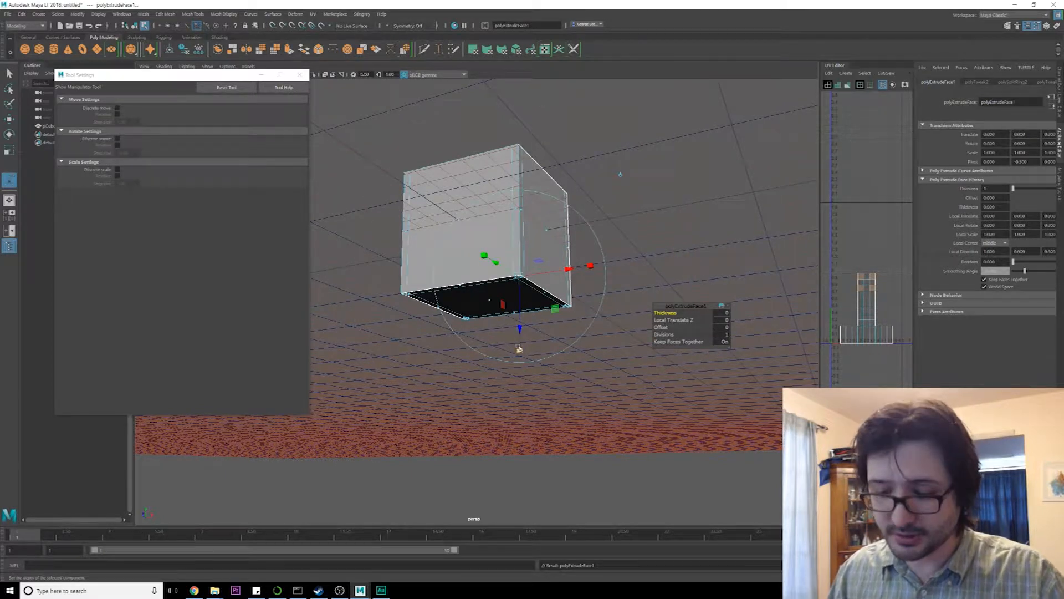
{"action": "left_click_drag", "start_coordinate": [521, 333], "coordinate": [488, 305]}
Select the cabinet's top vertices and move them down to make the box shorter above the legs
{"action": "right_click_drag", "start_coordinate": [494, 219], "coordinate": [453, 220]}
{"action": "scroll", "coordinate": [452, 220], "scroll_direction": "down", "scroll_amount": 2}
{"action": "middle_click_drag", "start_coordinate": [450, 209], "coordinate": [451, 235], "text": "alt"}
{"action": "left_click_drag", "start_coordinate": [359, 151], "coordinate": [420, 174]}
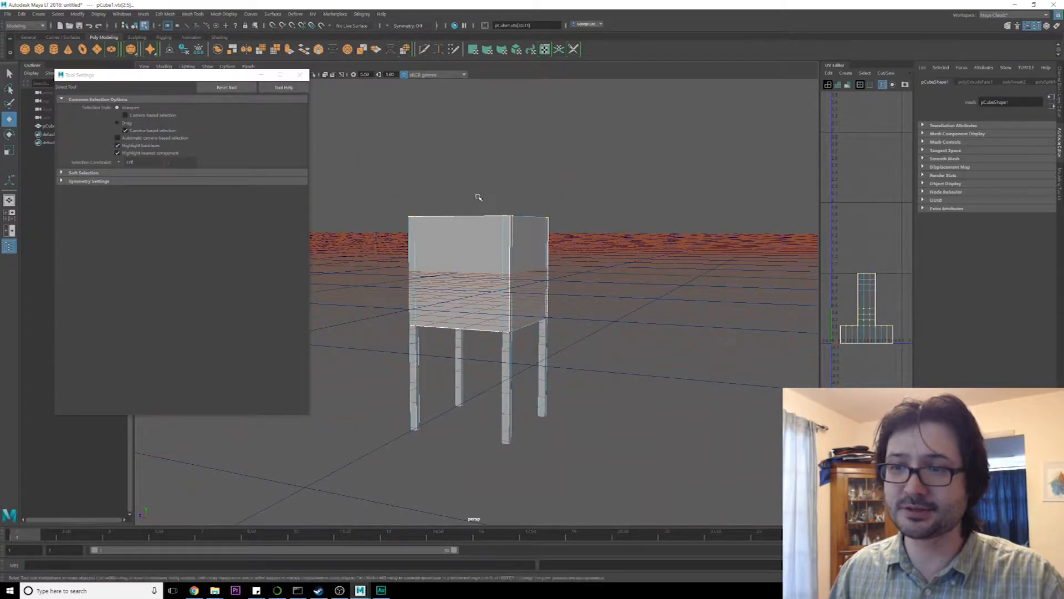
{"action": "key", "text": "e"}
{"action": "key", "text": "w"}
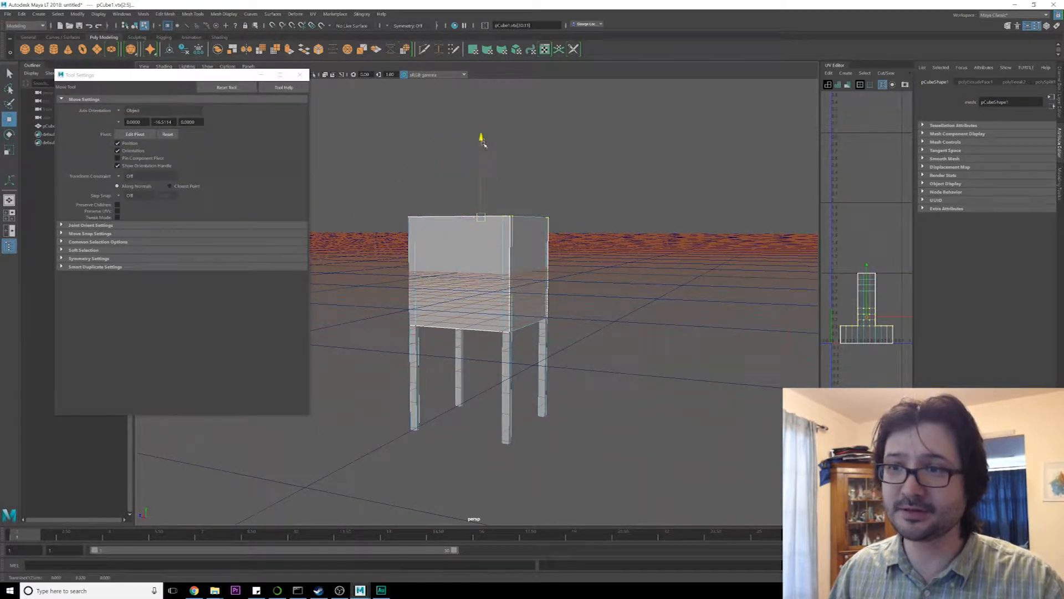
{"action": "left_click_drag", "start_coordinate": [482, 139], "coordinate": [484, 171]}
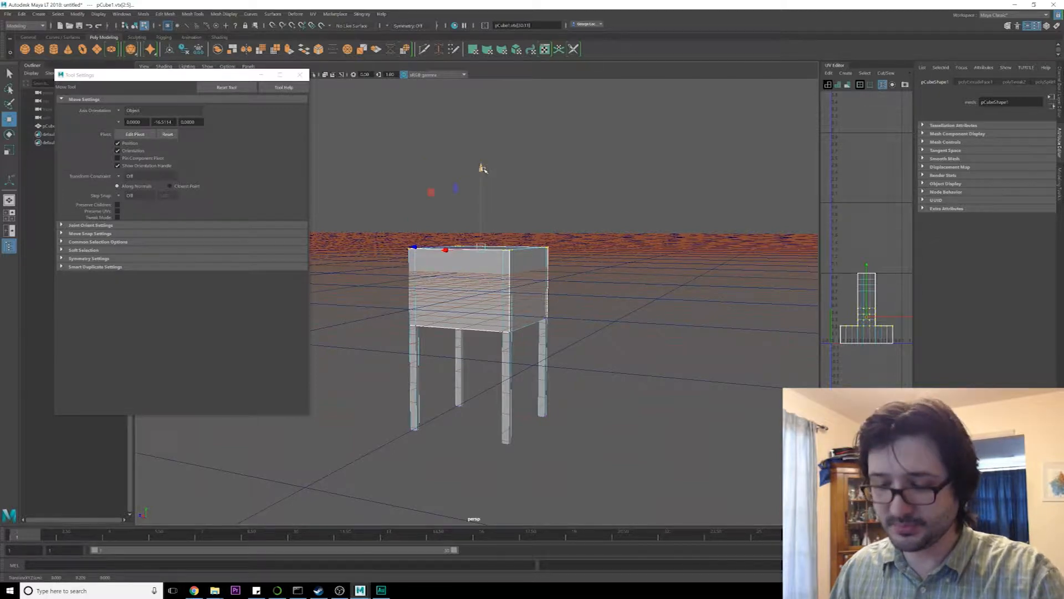
{"action": "key", "text": "F8"}
{"action": "left_click", "coordinate": [341, 142]}
{"action": "left_click", "coordinate": [300, 75]}
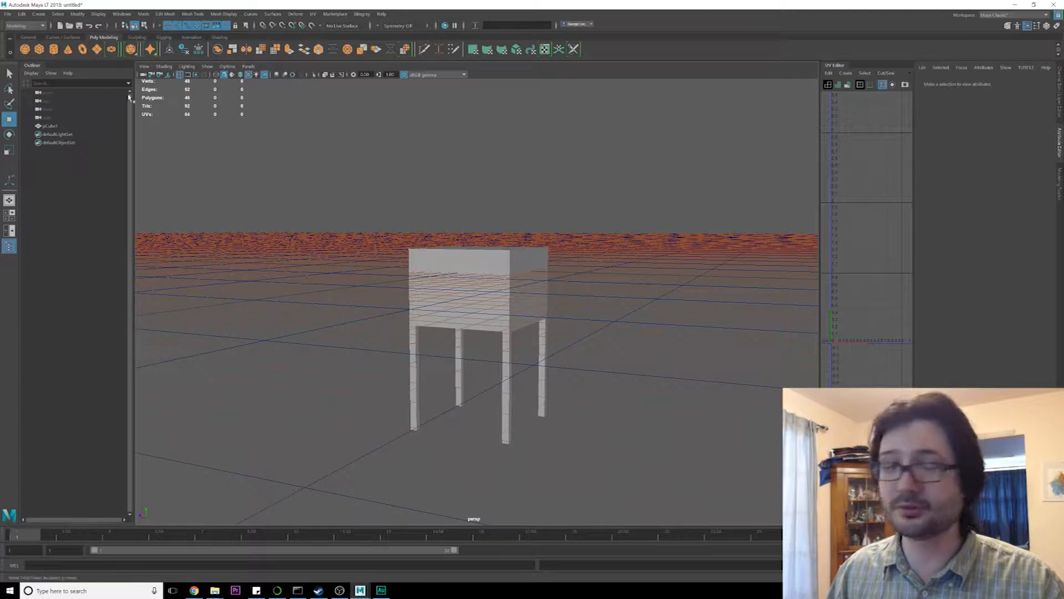
Create a polygon torus for the wheel and expand its creation attributes
{"action": "left_click", "coordinate": [83, 51]}
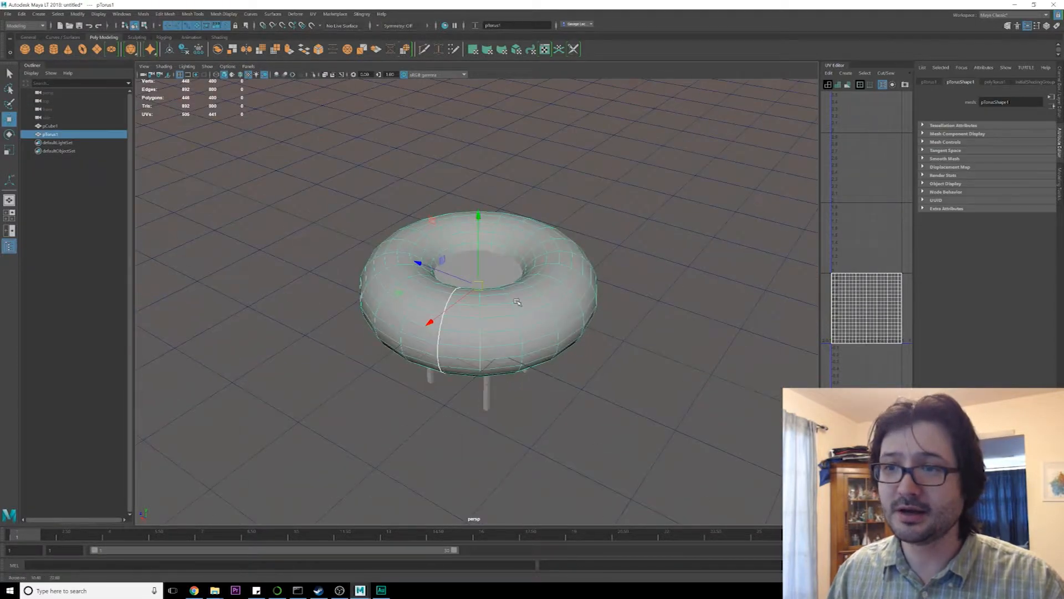
{"action": "left_click", "coordinate": [1047, 26]}
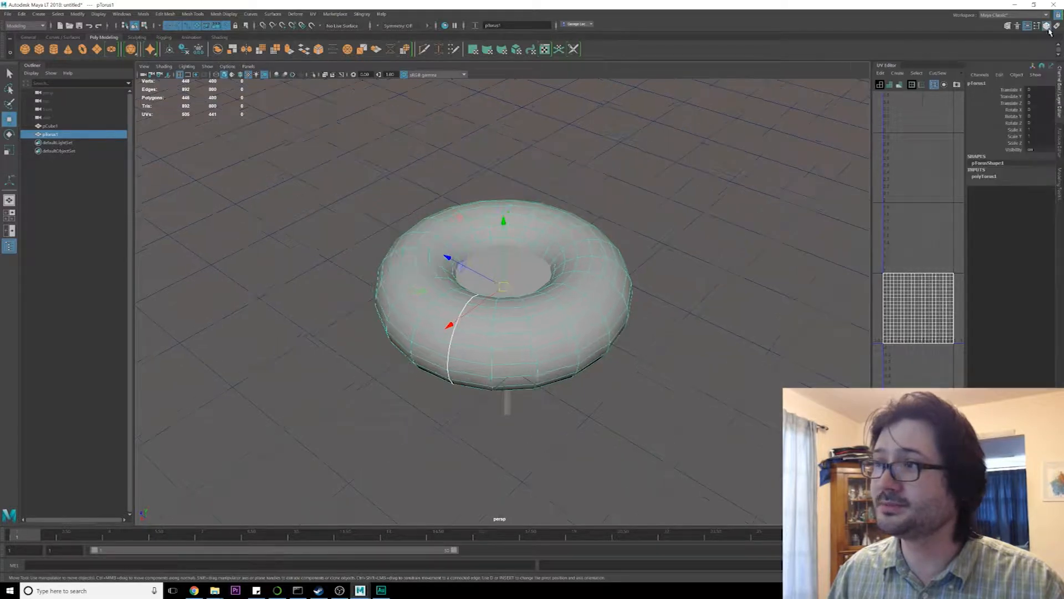
{"action": "left_click", "coordinate": [997, 176]}
{"action": "left_click_drag", "start_coordinate": [1039, 202], "coordinate": [1039, 209]}
{"action": "left_click", "coordinate": [1036, 190]}
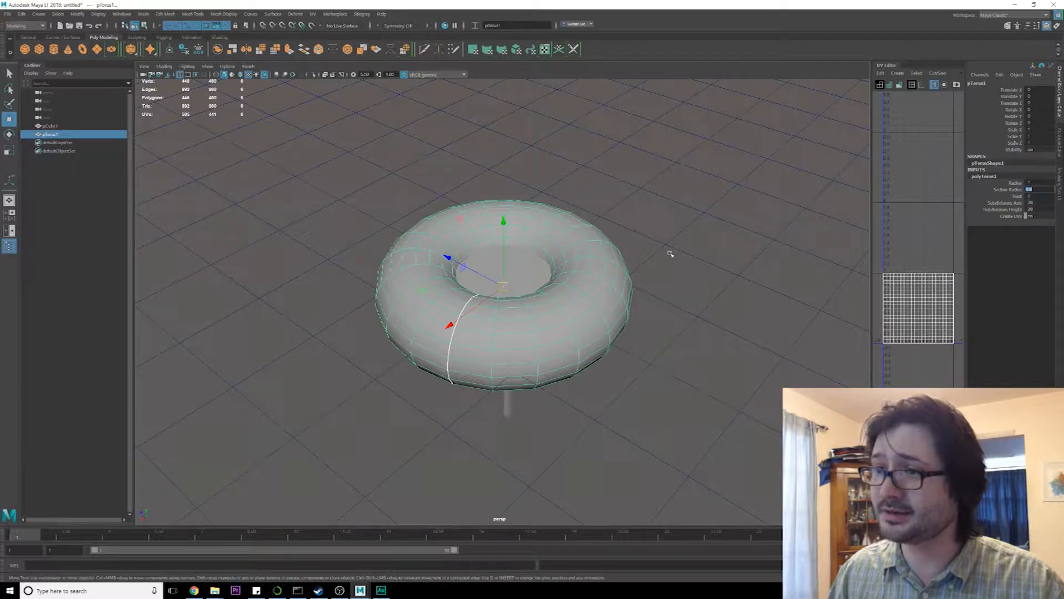
Stand the torus upright by setting its Rotate Z to 90
{"action": "left_click_drag", "start_coordinate": [671, 254], "coordinate": [656, 258], "text": "alt"}
{"action": "key", "text": "e"}
{"action": "left_click_drag", "start_coordinate": [454, 272], "coordinate": [496, 218]}
{"action": "left_click", "coordinate": [1035, 123]}
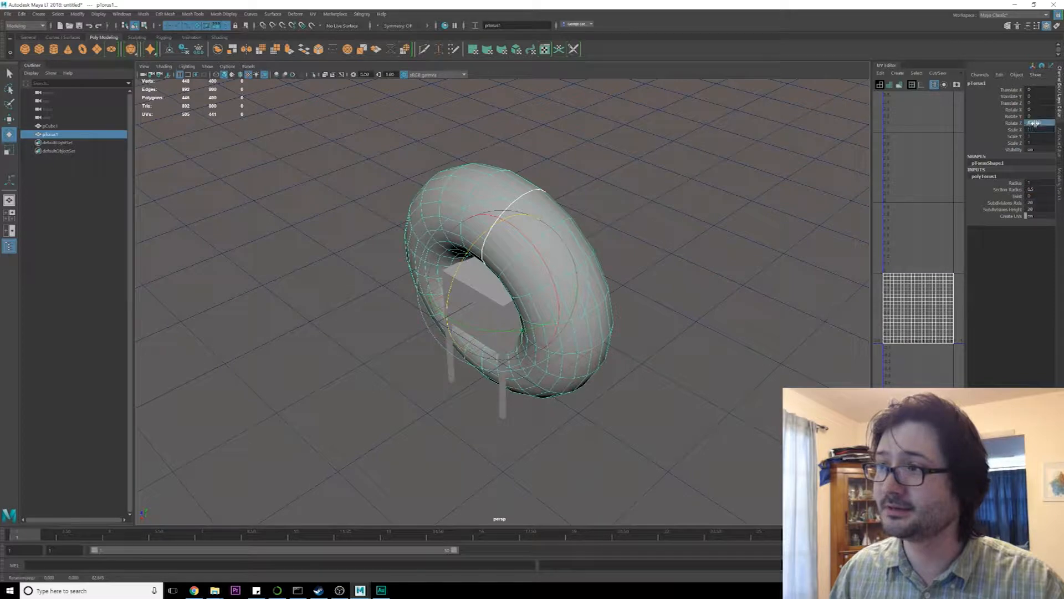
{"action": "type", "text": "90"}
{"action": "key", "text": "Return"}
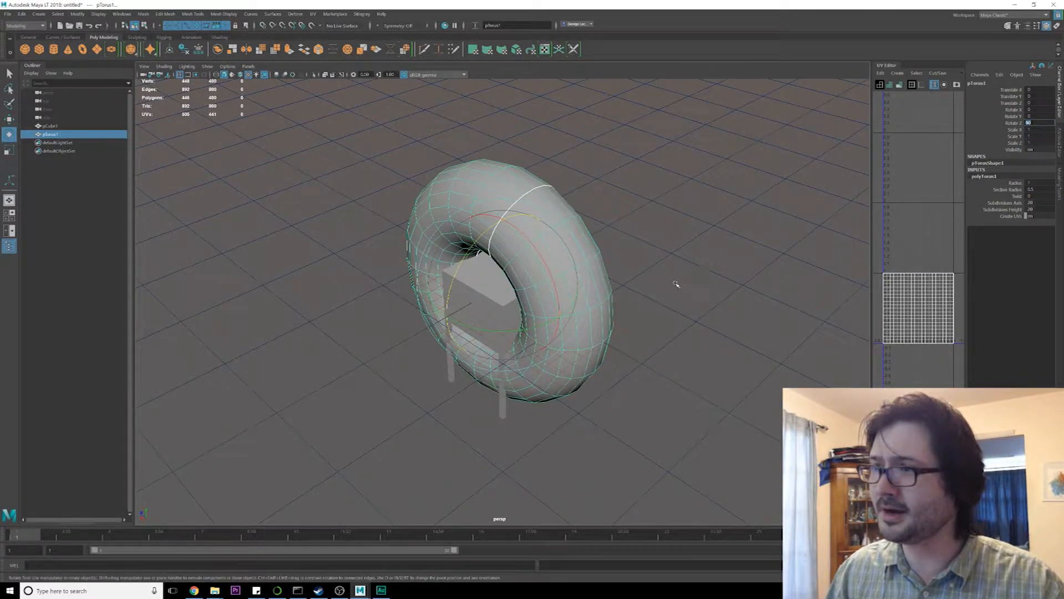
Try a section radius of 0.7 on the torus
{"action": "scroll", "coordinate": [675, 285], "scroll_direction": "up", "scroll_amount": 5}
{"action": "double_click", "coordinate": [1031, 189]}
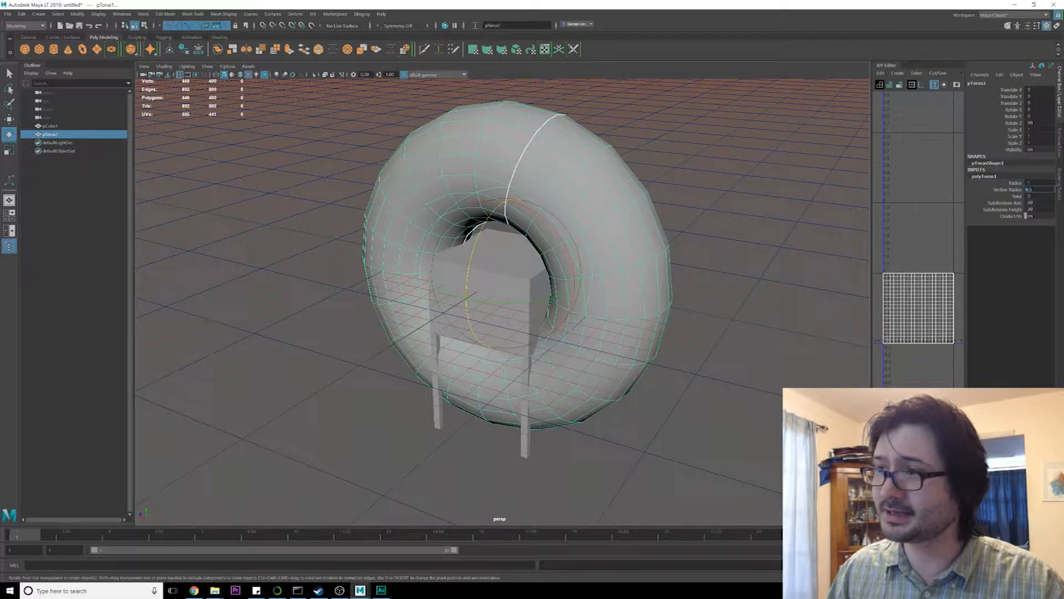
{"action": "type", "text": "0.7"}
{"action": "key", "text": "Return"}
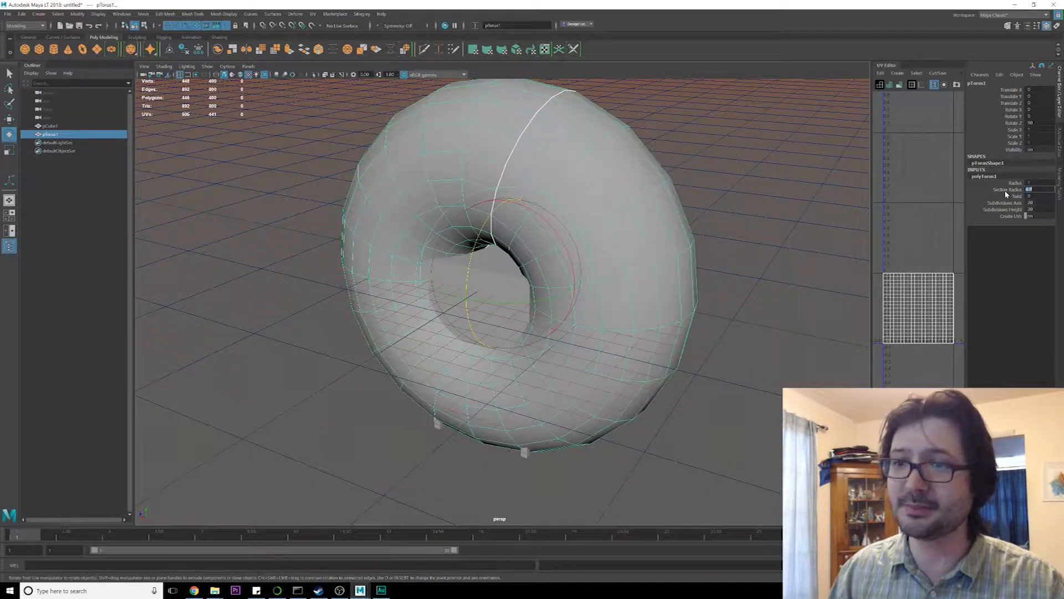
{"action": "left_click", "coordinate": [1030, 190]}
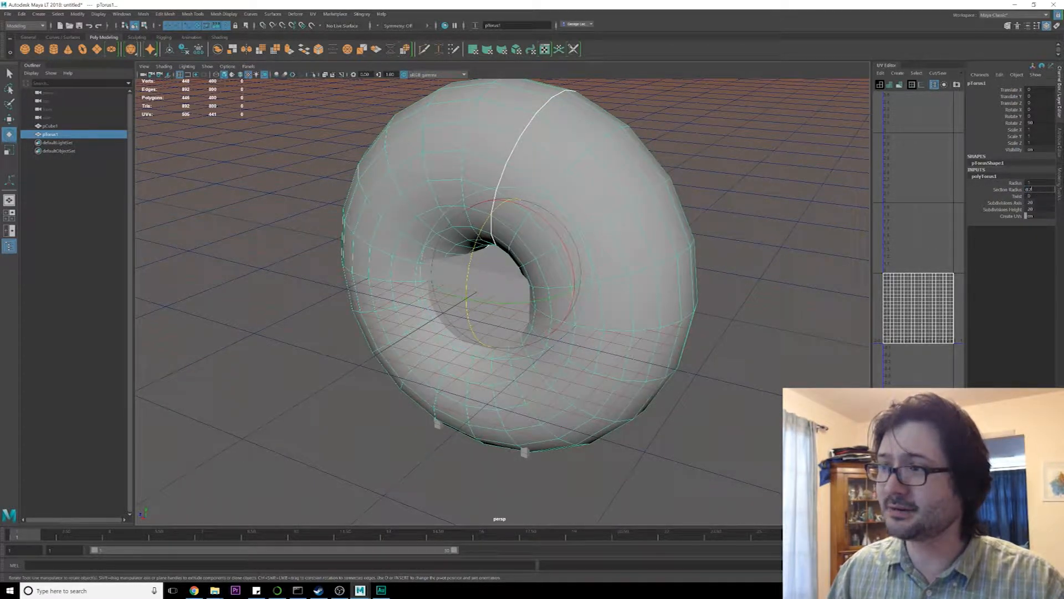
Set the torus's radius to 0.8 and its section radius to 0.1
{"action": "left_click", "coordinate": [1031, 183]}
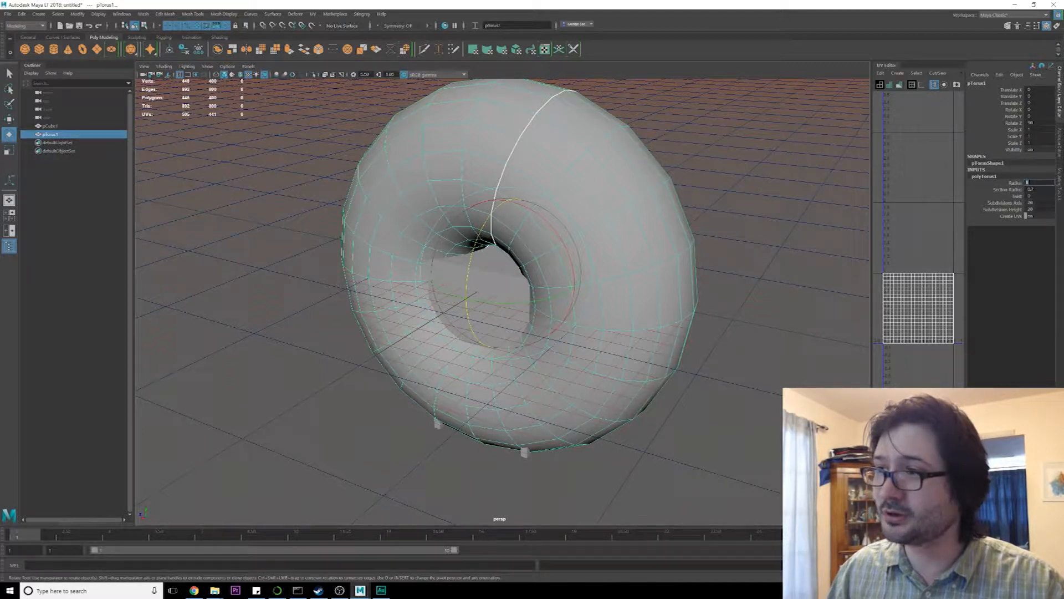
{"action": "type", "text": "0.8"}
{"action": "key", "text": "Return"}
{"action": "left_click", "coordinate": [1038, 190]}
{"action": "type", "text": "1"}
{"action": "key", "text": "Return"}
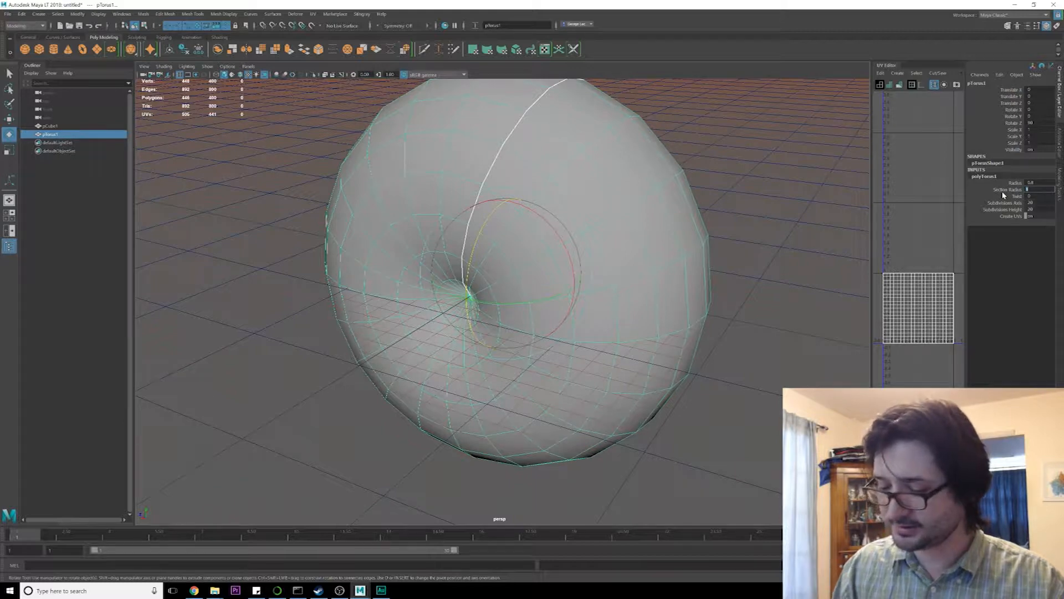
{"action": "type", "text": "0.1"}
{"action": "key", "text": "Return"}
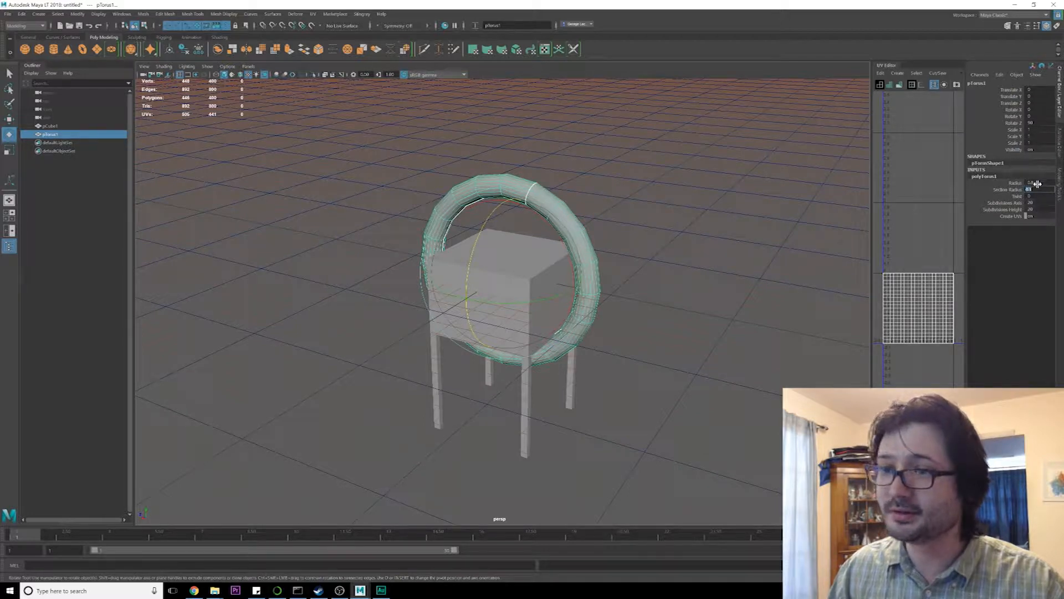
Set the torus's height subdivisions to 10
{"action": "scroll", "coordinate": [653, 272], "scroll_direction": "up", "scroll_amount": 5}
{"action": "mouse_move", "coordinate": [680, 267]}
{"action": "left_mouse_down", "text": "alt"}
{"action": "mouse_move", "coordinate": [653, 274]}
{"action": "mouse_move", "coordinate": [674, 267]}
{"action": "left_mouse_up", "text": "alt"}
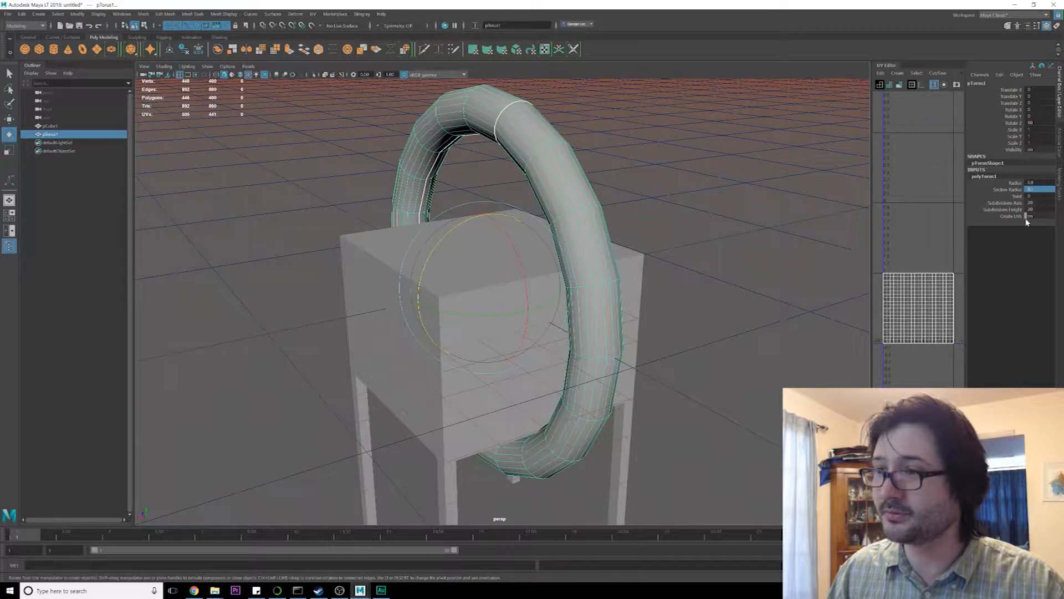
{"action": "left_click", "coordinate": [1040, 204]}
{"action": "left_click_drag", "start_coordinate": [691, 263], "coordinate": [727, 257], "text": "alt"}
{"action": "left_click", "coordinate": [1044, 205]}
{"action": "key", "text": "Tab"}
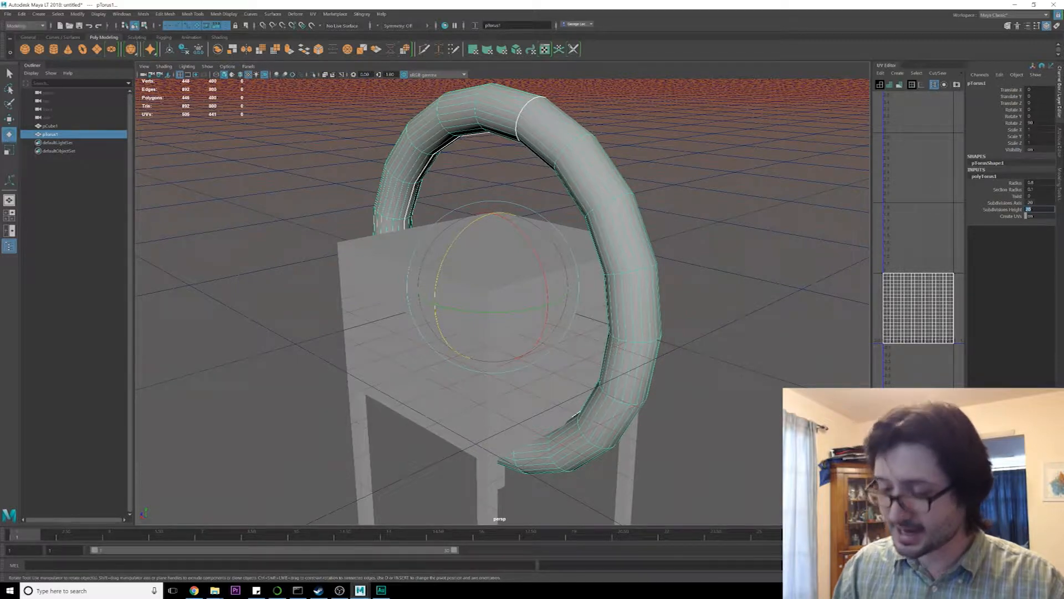
{"action": "key", "text": "Return"}
Examine the ring's thickness and roundness against the cabinet from several angles
{"action": "left_click_drag", "start_coordinate": [724, 257], "coordinate": [653, 280], "text": "alt"}
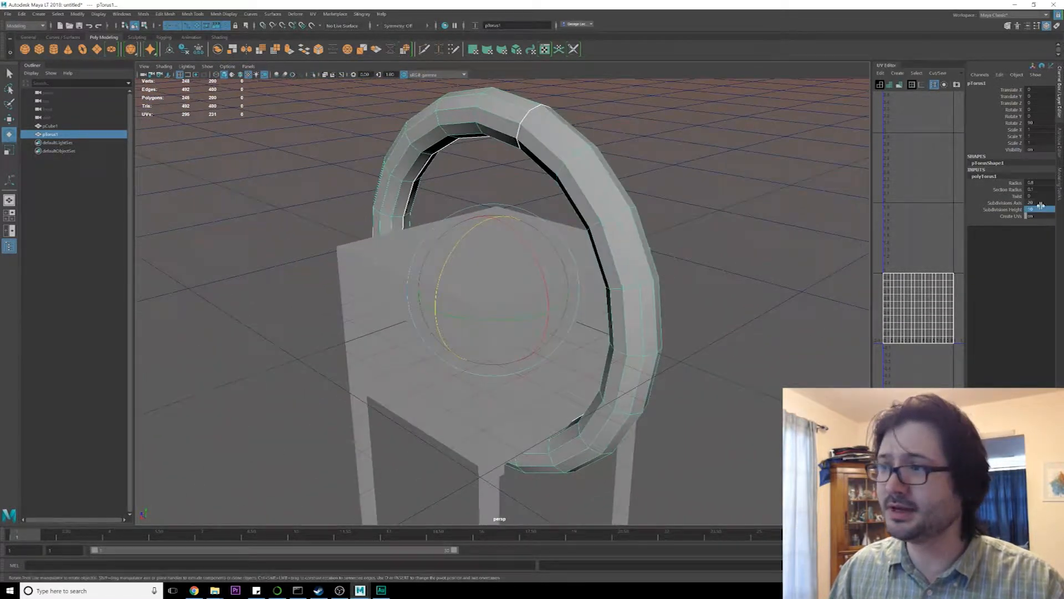
{"action": "middle_click_drag", "start_coordinate": [861, 255], "coordinate": [849, 257], "text": "alt"}
{"action": "mouse_move", "coordinate": [782, 259]}
{"action": "left_mouse_down", "text": "alt"}
{"action": "mouse_move", "coordinate": [750, 261]}
{"action": "mouse_move", "coordinate": [767, 262]}
{"action": "left_mouse_up", "text": "alt"}
{"action": "left_click_drag", "start_coordinate": [553, 319], "coordinate": [594, 290], "text": "alt"}
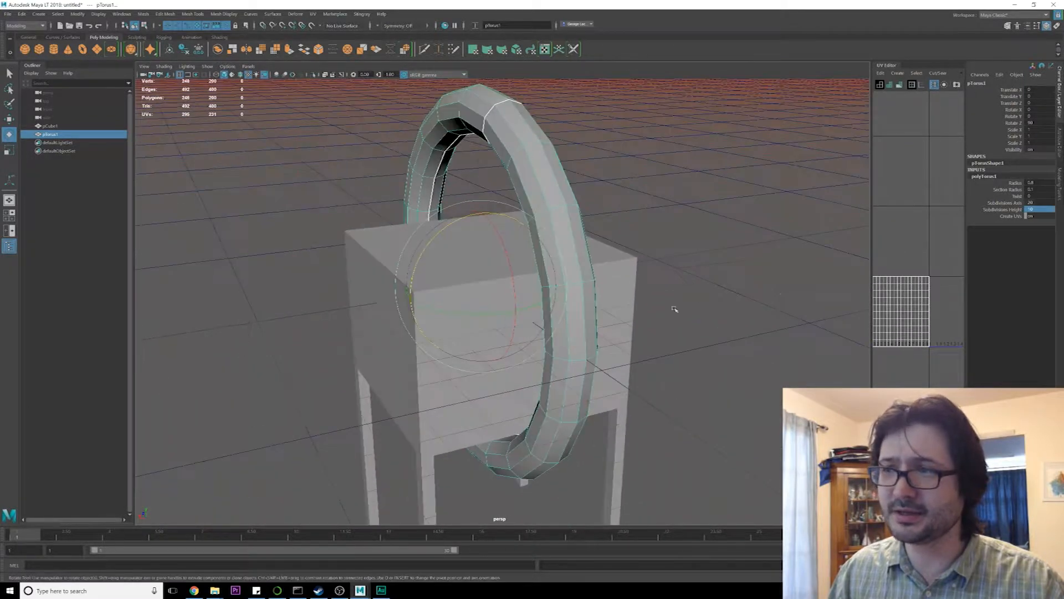
{"action": "left_click_drag", "start_coordinate": [514, 280], "coordinate": [593, 259], "text": "alt"}
{"action": "scroll", "coordinate": [593, 259], "scroll_direction": "down", "scroll_amount": 2}
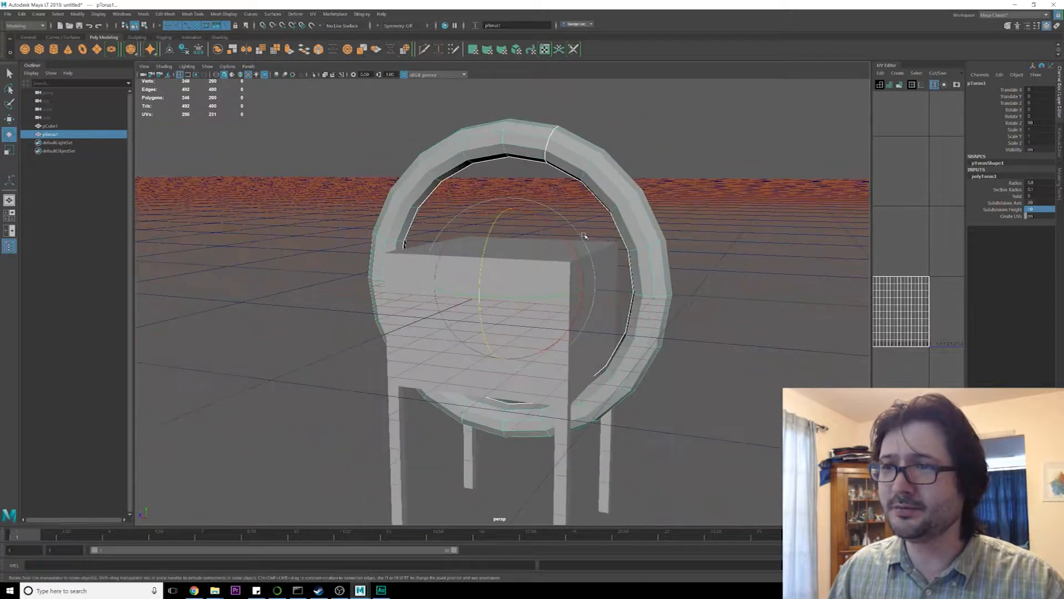
{"action": "middle_click_drag", "start_coordinate": [588, 177], "coordinate": [585, 195], "text": "alt"}
{"action": "left_click_drag", "start_coordinate": [577, 367], "coordinate": [593, 361], "text": "alt"}
{"action": "left_click_drag", "start_coordinate": [643, 336], "coordinate": [610, 352], "text": "alt"}
{"action": "left_click_drag", "start_coordinate": [696, 323], "coordinate": [672, 329], "text": "alt"}
{"action": "left_click_drag", "start_coordinate": [733, 239], "coordinate": [765, 255], "text": "alt"}
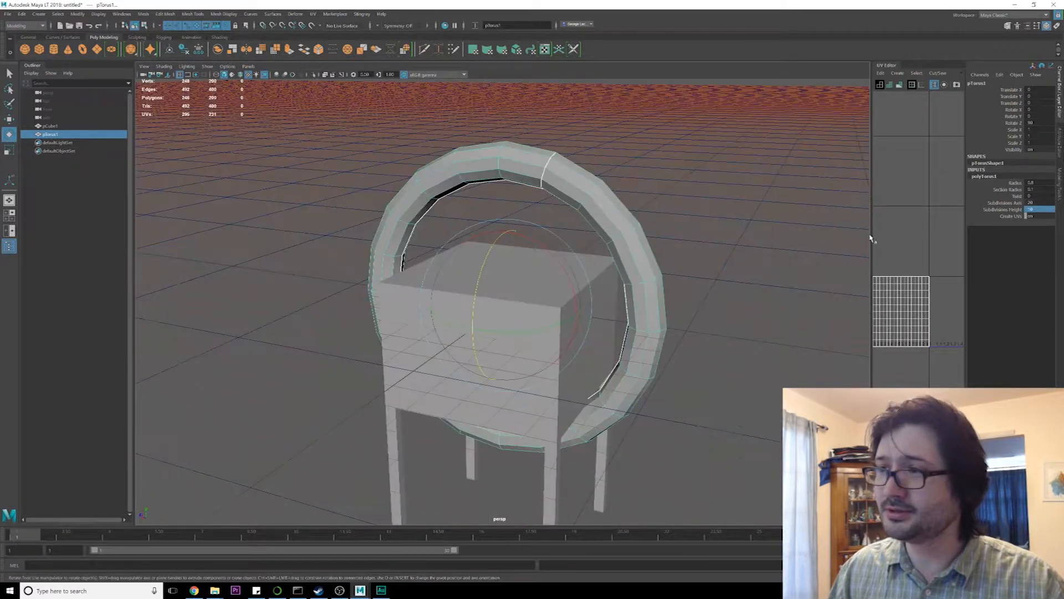
Set the torus's section radius to 0.075
{"action": "double_click", "coordinate": [1032, 189]}
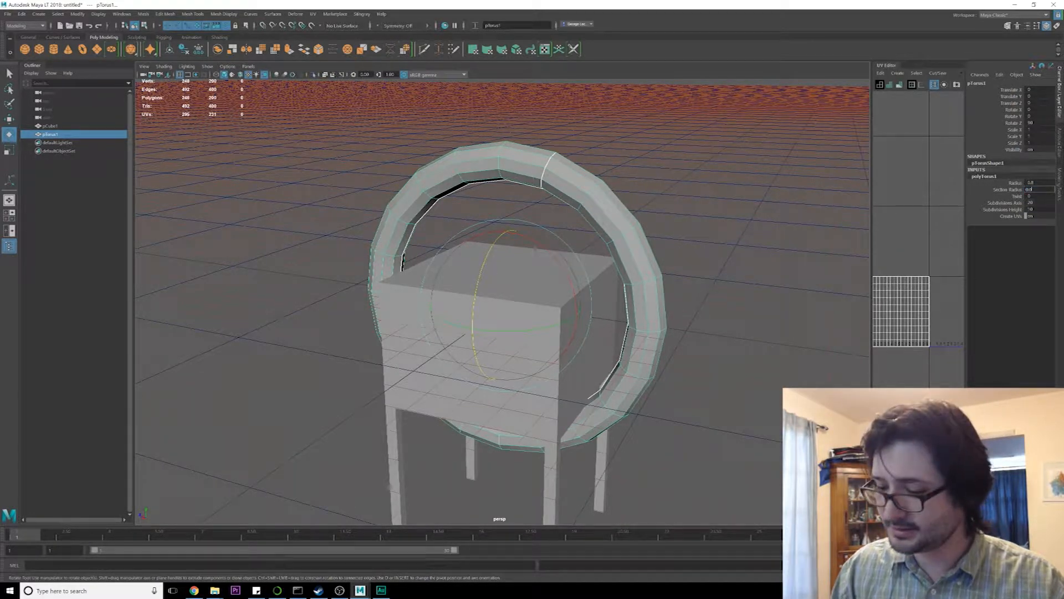
{"action": "type", "text": "0.075"}
{"action": "key", "text": "Return"}
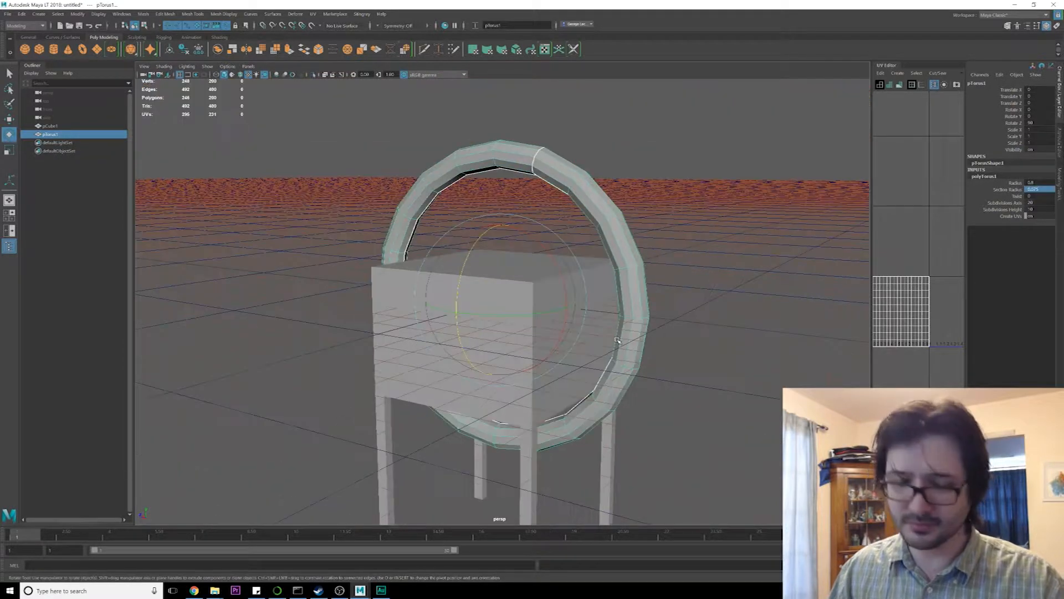
Scale the torus down uniformly to about 0.445 and move it beneath the cabinet, over the lower part of an end leg
{"action": "key", "text": "r"}
{"action": "left_click_drag", "start_coordinate": [501, 299], "coordinate": [355, 311]}
{"action": "key", "text": "w"}
{"action": "scroll", "coordinate": [432, 307], "scroll_direction": "down", "scroll_amount": 2}
{"action": "left_click_drag", "start_coordinate": [443, 302], "coordinate": [488, 307], "text": "alt"}
{"action": "middle_click_drag", "start_coordinate": [490, 308], "coordinate": [491, 241], "text": "alt"}
{"action": "left_click_drag", "start_coordinate": [493, 249], "coordinate": [471, 194], "text": "alt"}
{"action": "left_click_drag", "start_coordinate": [445, 168], "coordinate": [521, 340]}
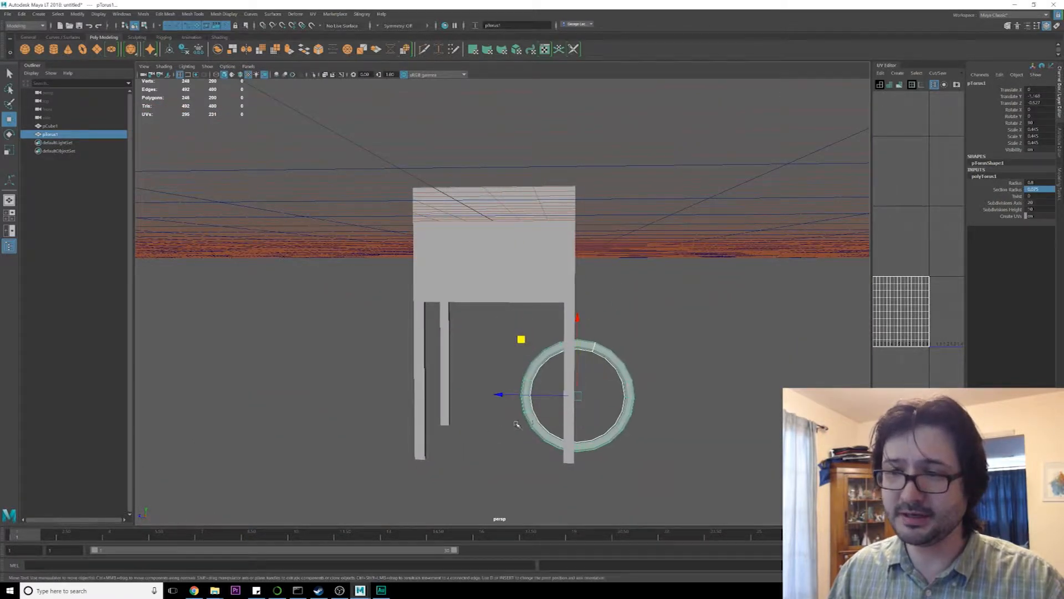
In the side view, set the torus's section radius to 0.05 and center the ring on the leg
{"action": "key", "text": "space"}
{"action": "key", "text": "space"}
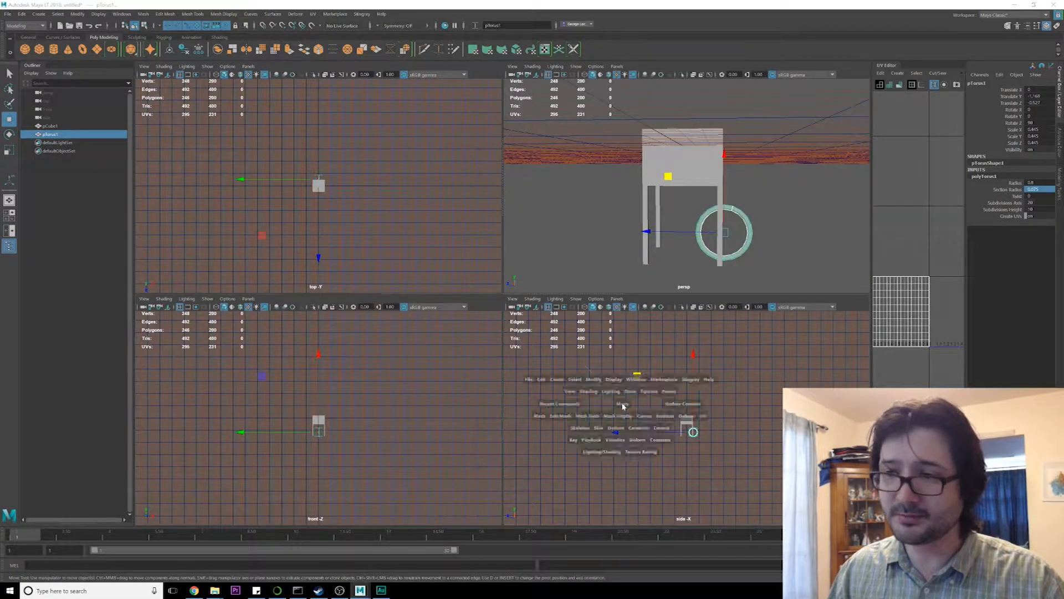
{"action": "key", "text": "f"}
{"action": "scroll", "coordinate": [554, 385], "scroll_direction": "down", "scroll_amount": 5}
{"action": "scroll", "coordinate": [539, 367], "scroll_direction": "up", "scroll_amount": 3}
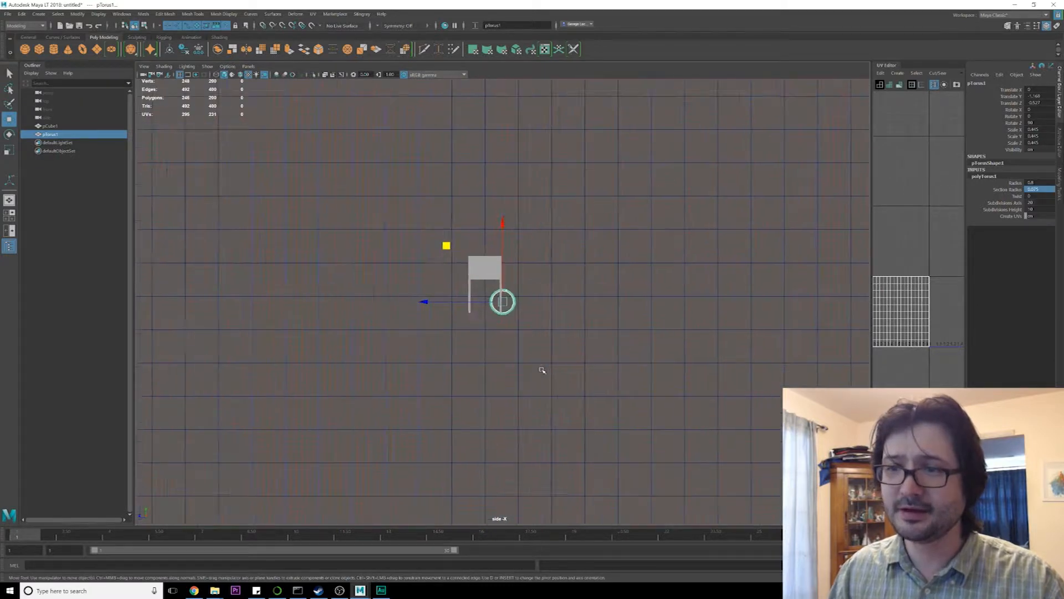
{"action": "scroll", "coordinate": [536, 366], "scroll_direction": "up", "scroll_amount": 3}
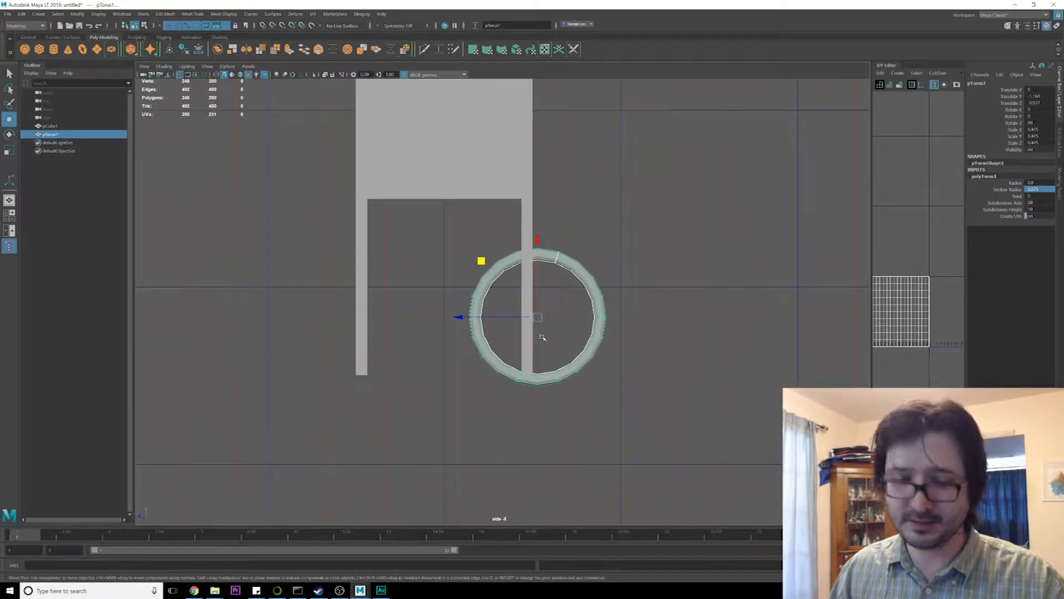
{"action": "left_click", "coordinate": [1033, 189]}
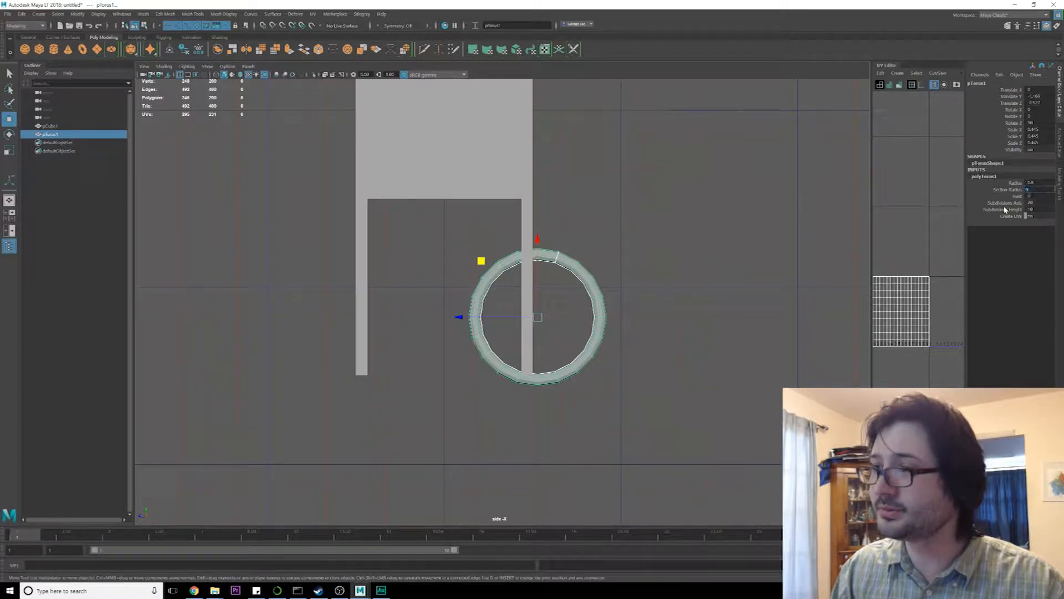
{"action": "key", "text": "Return"}
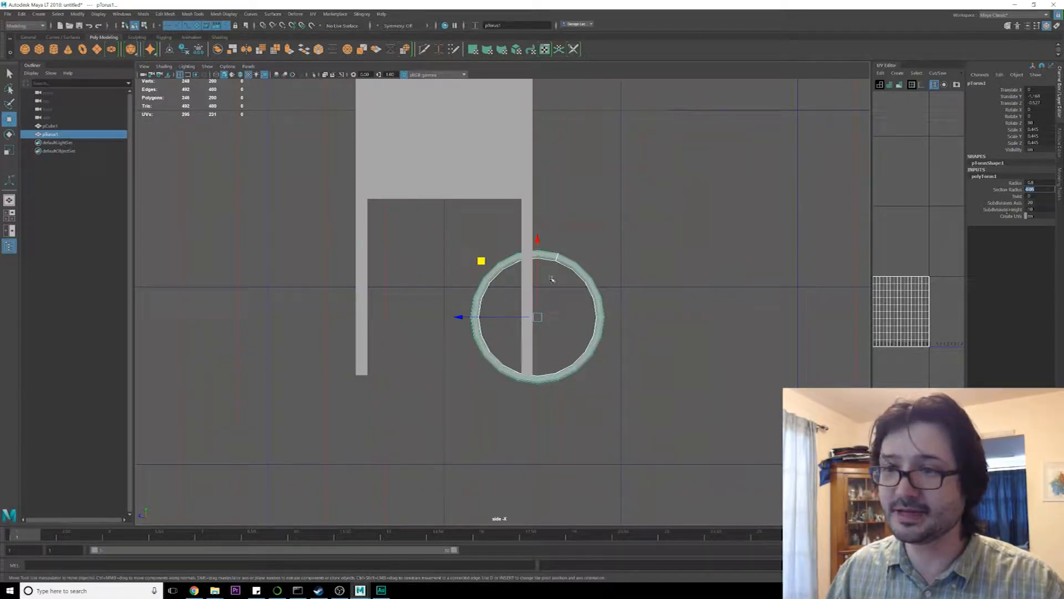
{"action": "middle_click_drag", "start_coordinate": [519, 314], "coordinate": [534, 318], "text": "alt"}
{"action": "left_click_drag", "start_coordinate": [552, 321], "coordinate": [542, 314]}
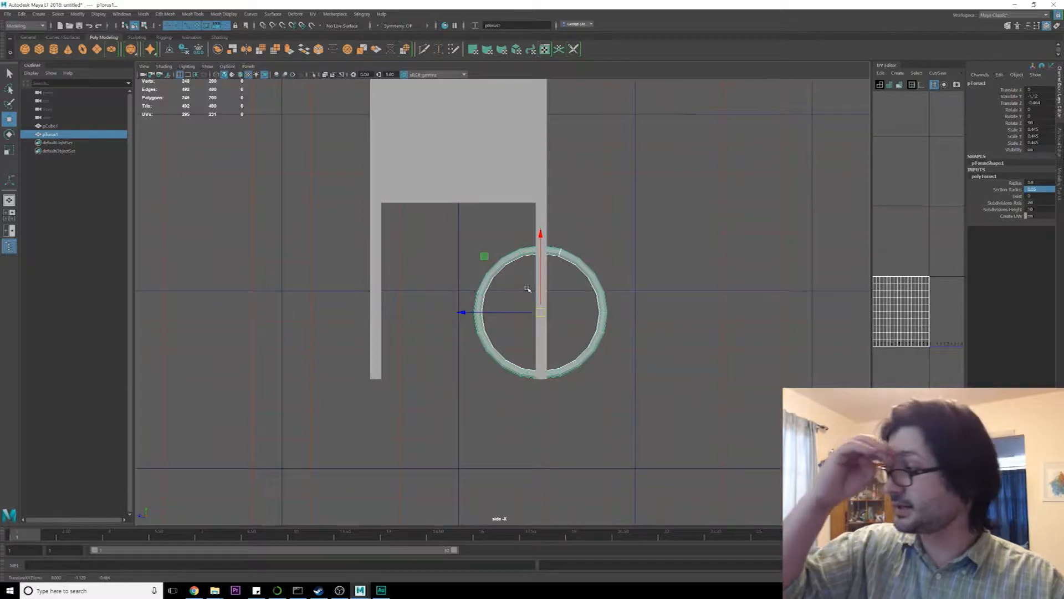
Select the bottom vertices of the legs at the wheel end and raise them to just below the wheel's center
{"action": "left_click", "coordinate": [545, 211]}
{"action": "right_click_drag", "start_coordinate": [541, 234], "coordinate": [499, 219]}
{"action": "left_click_drag", "start_coordinate": [498, 341], "coordinate": [560, 388]}
{"action": "left_click_drag", "start_coordinate": [541, 301], "coordinate": [543, 254]}
{"action": "left_click", "coordinate": [564, 267]}
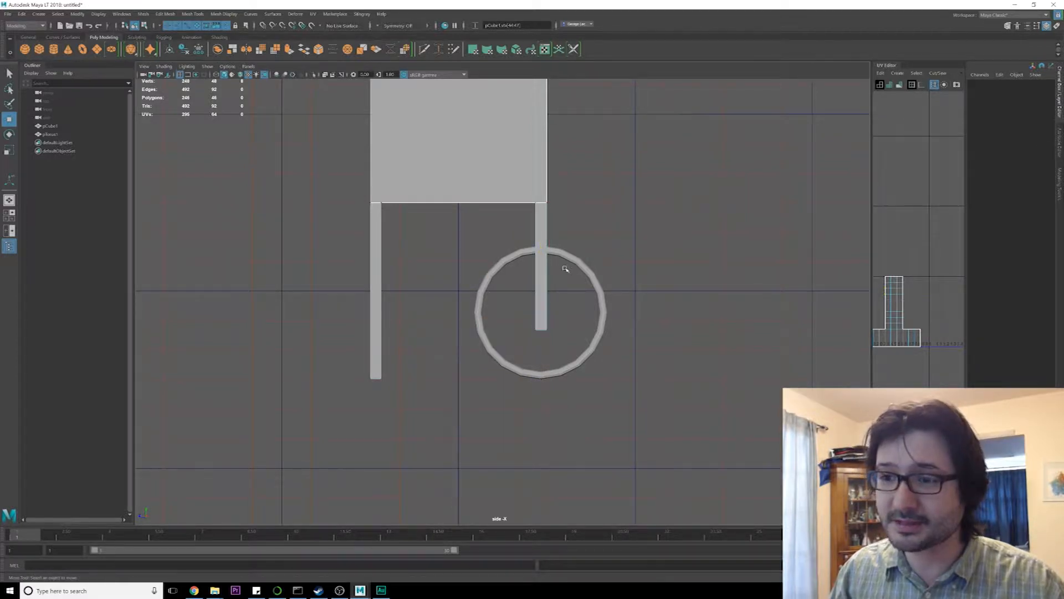
In the perspective view, move the wheel ring outward along X to about 0.525, beside the shortened leg
{"action": "left_click", "coordinate": [573, 259]}
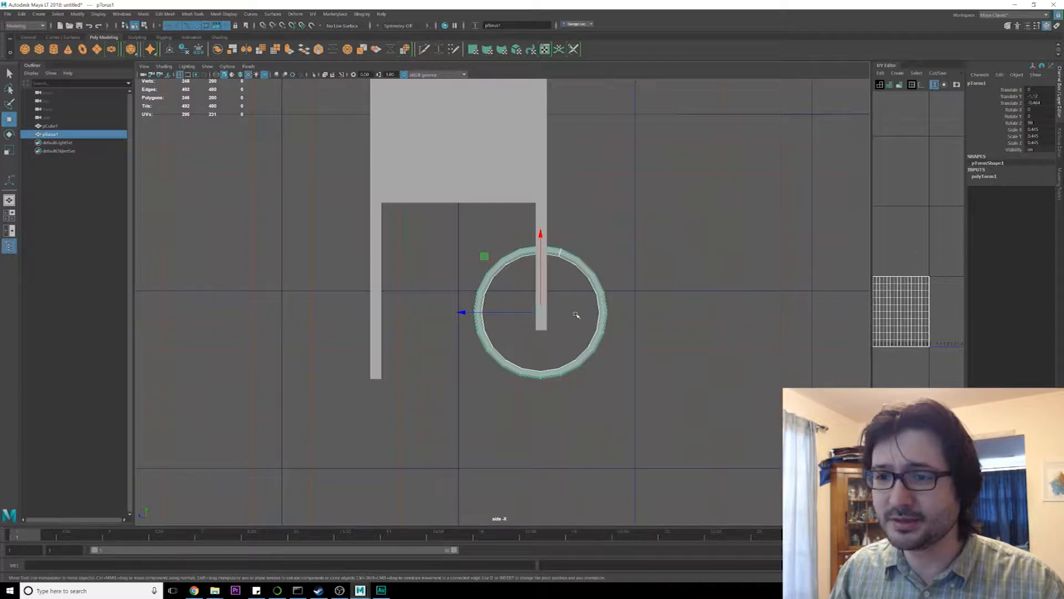
{"action": "key", "text": "space"}
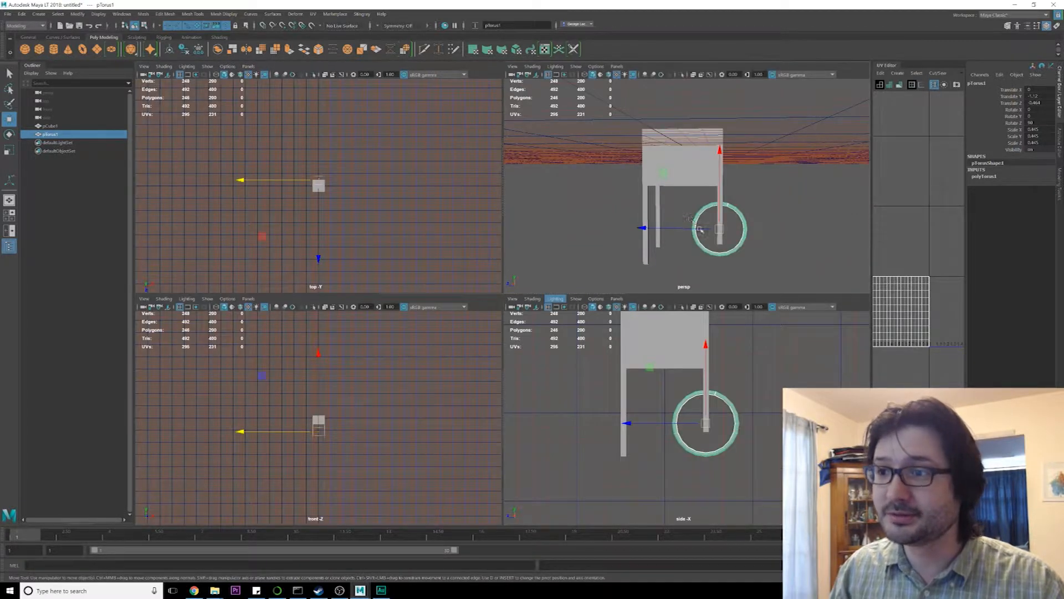
{"action": "key", "text": "space"}
{"action": "left_click_drag", "start_coordinate": [545, 363], "coordinate": [501, 284], "text": "alt"}
{"action": "left_click_drag", "start_coordinate": [463, 332], "coordinate": [495, 333], "text": "alt"}
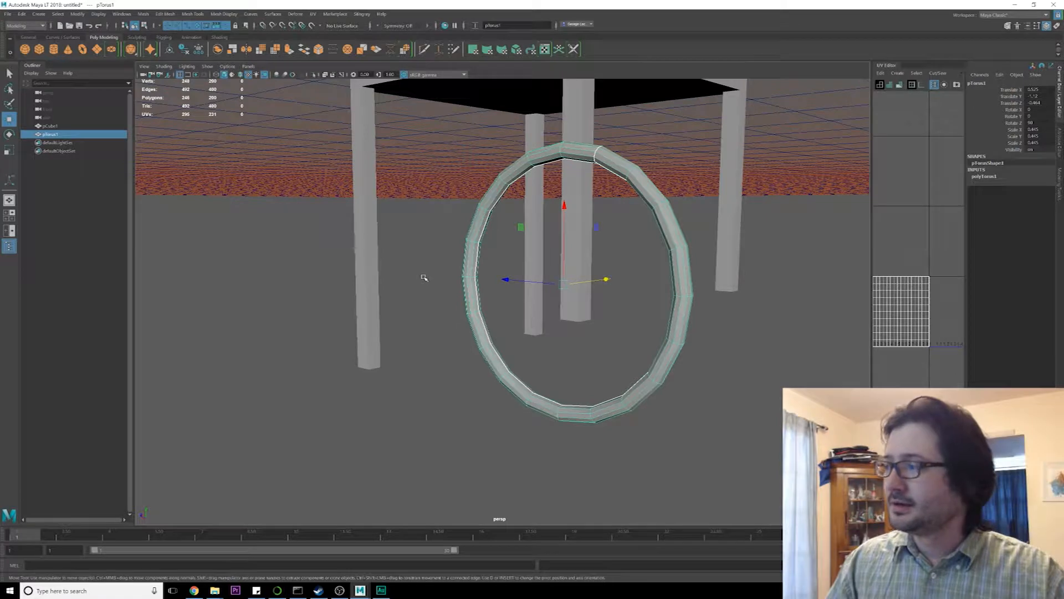
{"action": "left_click_drag", "start_coordinate": [447, 298], "coordinate": [471, 298], "text": "alt"}
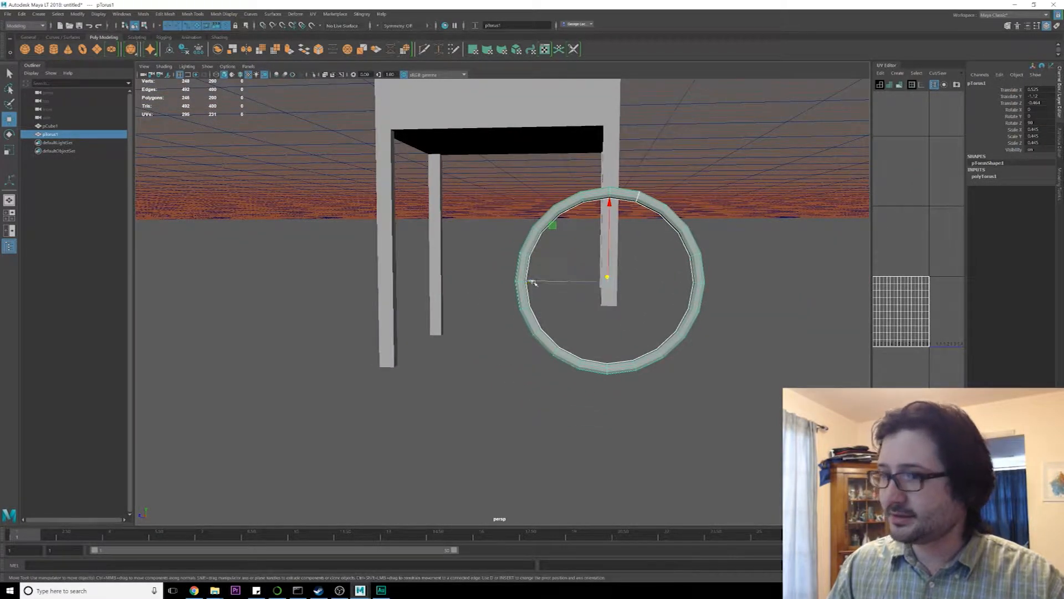
Extrude the wheel ring's inner face loop toward the wheel's center with a local Z translate of 0.015
{"action": "left_click_drag", "start_coordinate": [533, 282], "coordinate": [531, 284], "text": "alt"}
{"action": "middle_click_drag", "start_coordinate": [531, 283], "coordinate": [477, 304], "text": "alt"}
{"action": "right_click_drag", "start_coordinate": [499, 299], "coordinate": [621, 269], "text": "alt"}
{"action": "left_click_drag", "start_coordinate": [510, 304], "coordinate": [461, 285], "text": "alt"}
{"action": "mouse_move", "coordinate": [426, 188]}
{"action": "right_mouse_down"}
{"action": "mouse_move", "coordinate": [429, 176]}
{"action": "mouse_move", "coordinate": [427, 199]}
{"action": "right_mouse_up"}
{"action": "left_click_drag", "start_coordinate": [427, 200], "coordinate": [404, 238], "text": "alt"}
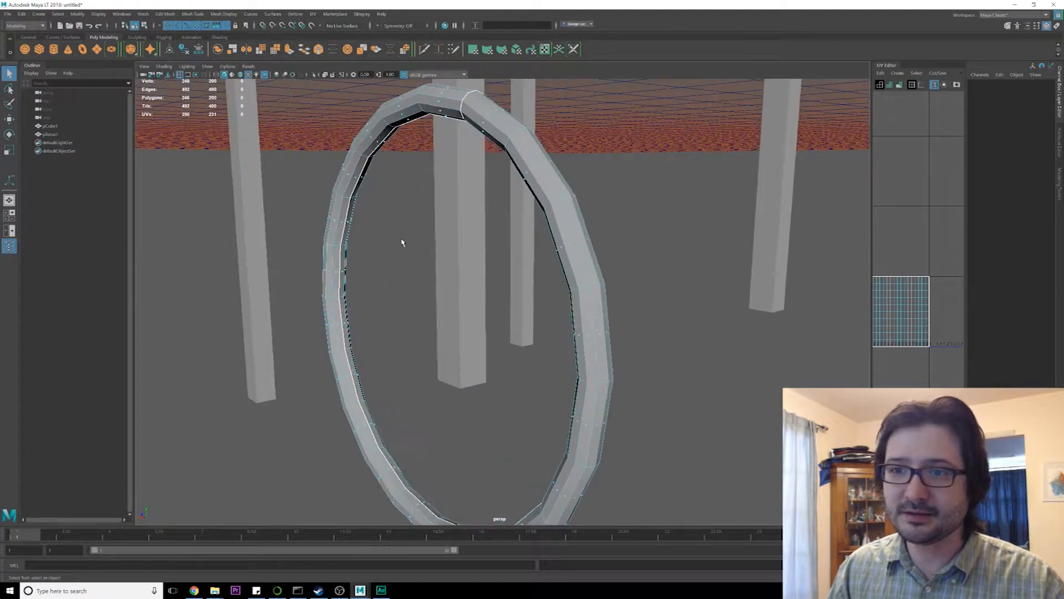
{"action": "left_click", "coordinate": [354, 177]}
{"action": "double_click", "coordinate": [354, 176]}
{"action": "mouse_move", "coordinate": [354, 177]}
{"action": "left_mouse_down", "text": "alt"}
{"action": "mouse_move", "coordinate": [370, 169]}
{"action": "mouse_move", "coordinate": [352, 166]}
{"action": "left_mouse_up", "text": "alt"}
{"action": "left_click", "coordinate": [353, 131], "text": "shift"}
{"action": "double_click", "coordinate": [353, 130], "text": "shift"}
{"action": "left_click_drag", "start_coordinate": [354, 131], "coordinate": [437, 226], "text": "alt"}
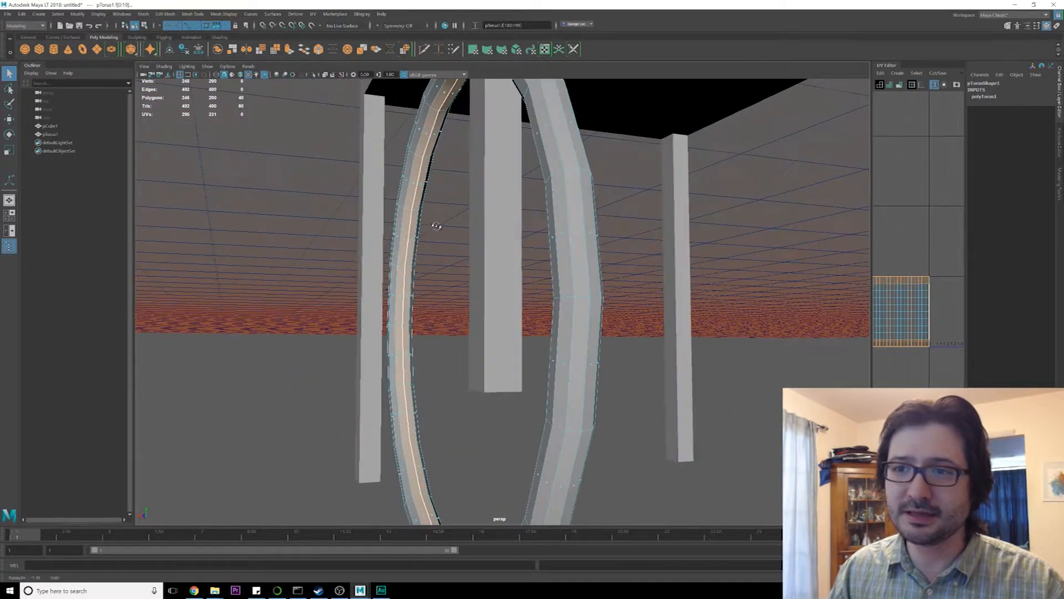
{"action": "mouse_move", "coordinate": [419, 185]}
{"action": "right_mouse_down", "text": "ctrl"}
{"action": "mouse_move", "coordinate": [452, 179]}
{"action": "mouse_move", "coordinate": [460, 198]}
{"action": "mouse_move", "coordinate": [419, 185]}
{"action": "mouse_move", "coordinate": [421, 206]}
{"action": "right_mouse_up", "text": "ctrl"}
{"action": "left_click_drag", "start_coordinate": [424, 202], "coordinate": [532, 210], "text": "alt"}
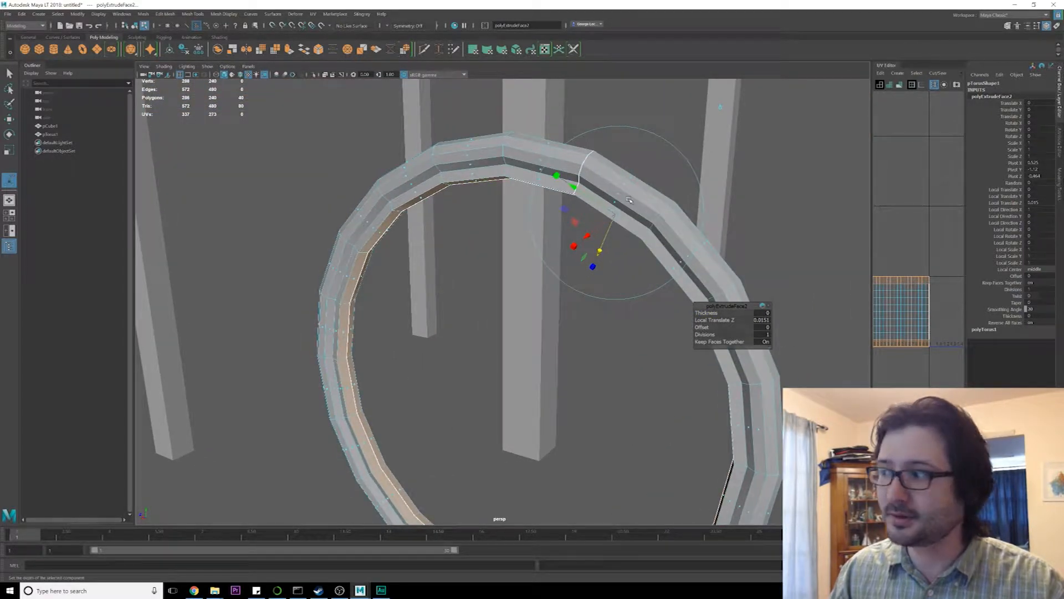
{"action": "left_click_drag", "start_coordinate": [627, 196], "coordinate": [597, 210], "text": "alt"}
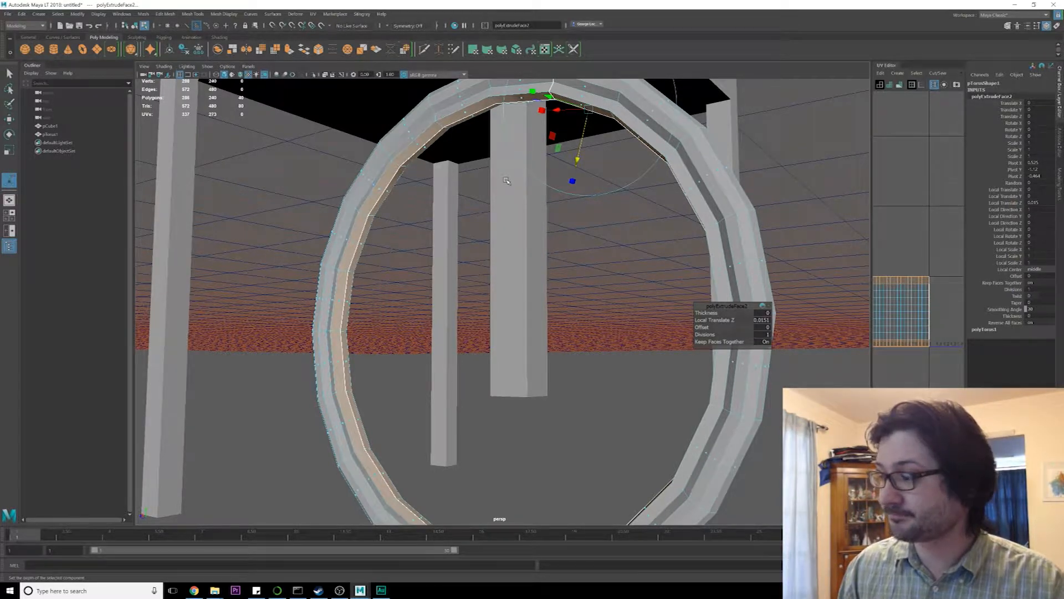
{"action": "key", "text": "q"}
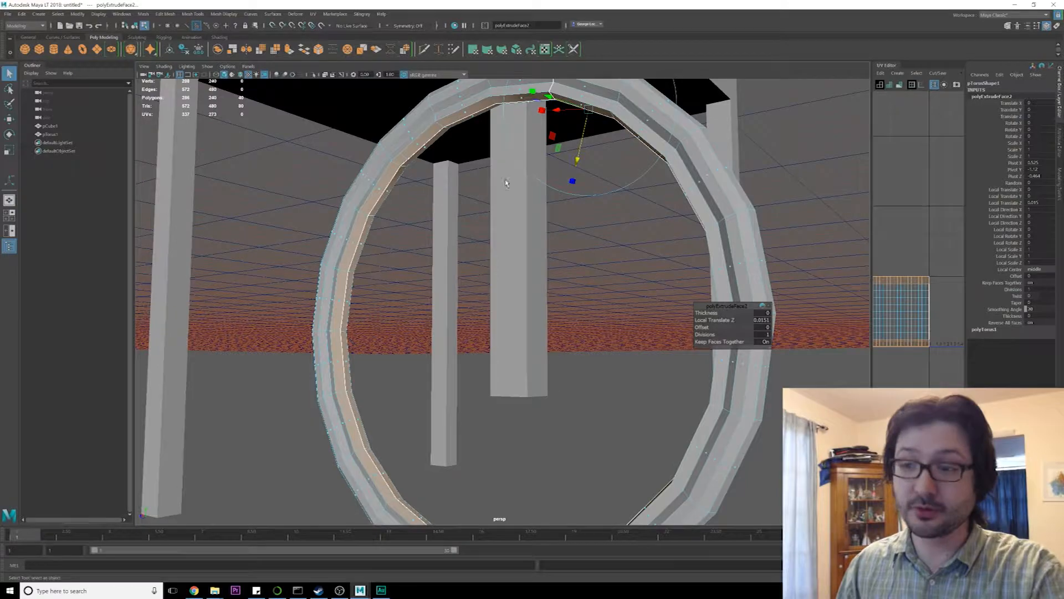
{"action": "key", "text": "F8"}
{"action": "key", "text": "F8"}
{"action": "key", "text": "F8"}
{"action": "left_click", "coordinate": [580, 273]}
Compare the cabinet and legs with the popcorn cart reference photo, checking how the wheels and axle are built
{"action": "scroll", "coordinate": [490, 209], "scroll_direction": "down", "scroll_amount": 4}
{"action": "left_click", "coordinate": [518, 167]}
{"action": "left_click_drag", "start_coordinate": [570, 206], "coordinate": [561, 279], "text": "alt"}
{"action": "left_click", "coordinate": [558, 210]}
{"action": "left_click_drag", "start_coordinate": [557, 211], "coordinate": [566, 287], "text": "alt"}
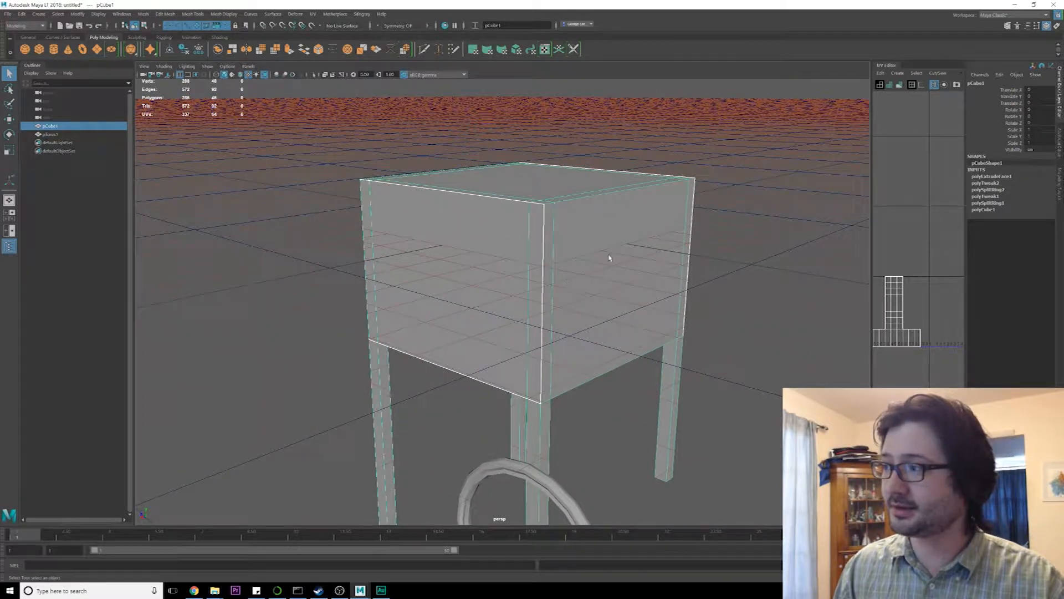
{"action": "left_click_drag", "start_coordinate": [0, 161], "coordinate": [0, 141]}
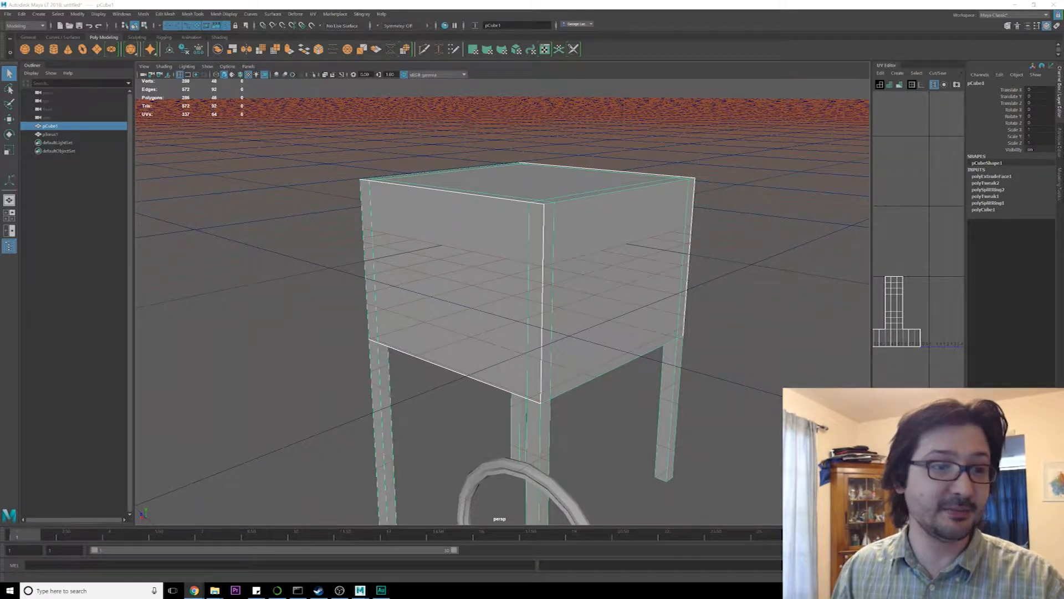
{"action": "left_click_drag", "start_coordinate": [0, 83], "coordinate": [278, 66]}
{"action": "scroll", "coordinate": [335, 363], "scroll_direction": "down", "scroll_amount": 3}
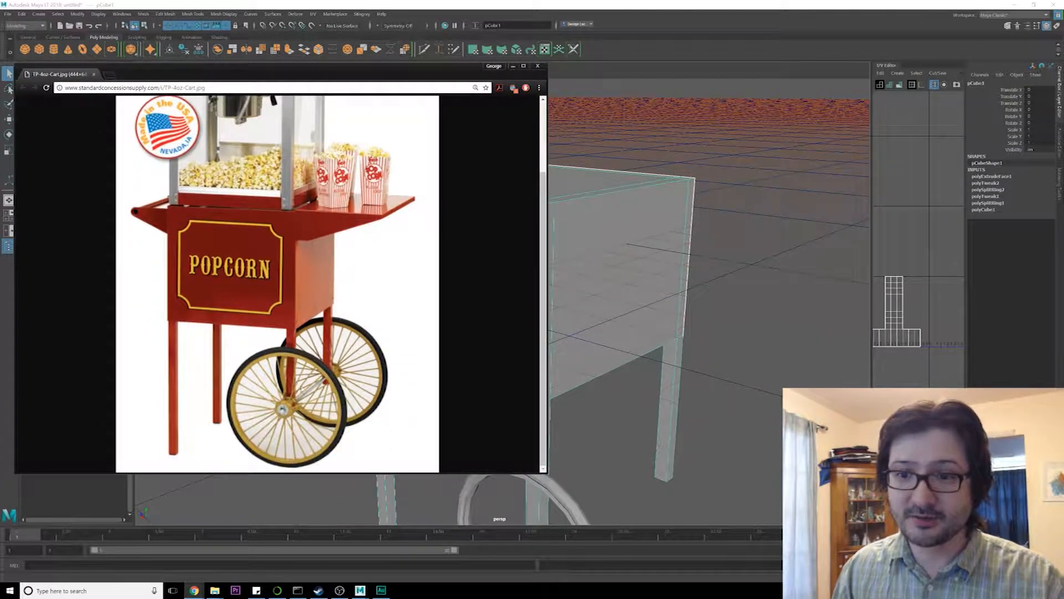
{"action": "left_click_drag", "start_coordinate": [348, 68], "coordinate": [0, 67]}
Create a polygon cylinder for the axle and set its Z rotation to 90
{"action": "middle_click_drag", "start_coordinate": [589, 460], "coordinate": [589, 221], "text": "alt"}
{"action": "scroll", "coordinate": [574, 348], "scroll_direction": "up", "scroll_amount": 2}
{"action": "scroll", "coordinate": [574, 348], "scroll_direction": "up", "scroll_amount": 2}
{"action": "left_click", "coordinate": [579, 250]}
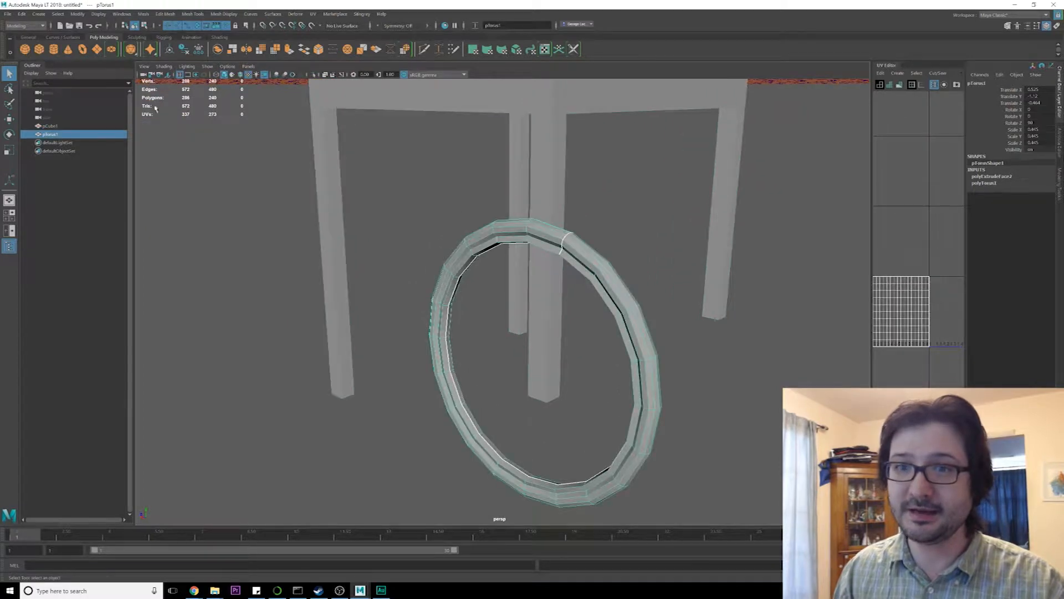
{"action": "left_click", "coordinate": [54, 50]}
{"action": "scroll", "coordinate": [550, 240], "scroll_direction": "down", "scroll_amount": 8}
{"action": "key", "text": "e"}
{"action": "left_click_drag", "start_coordinate": [457, 208], "coordinate": [505, 108]}
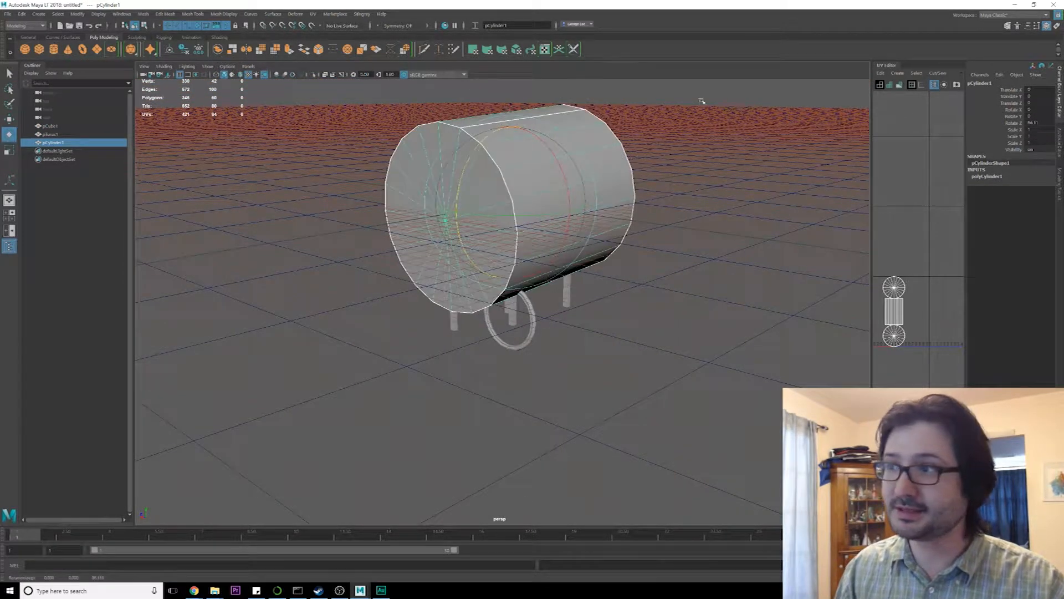
{"action": "left_click", "coordinate": [1041, 122]}
{"action": "type", "text": "90"}
{"action": "key", "text": "Return"}
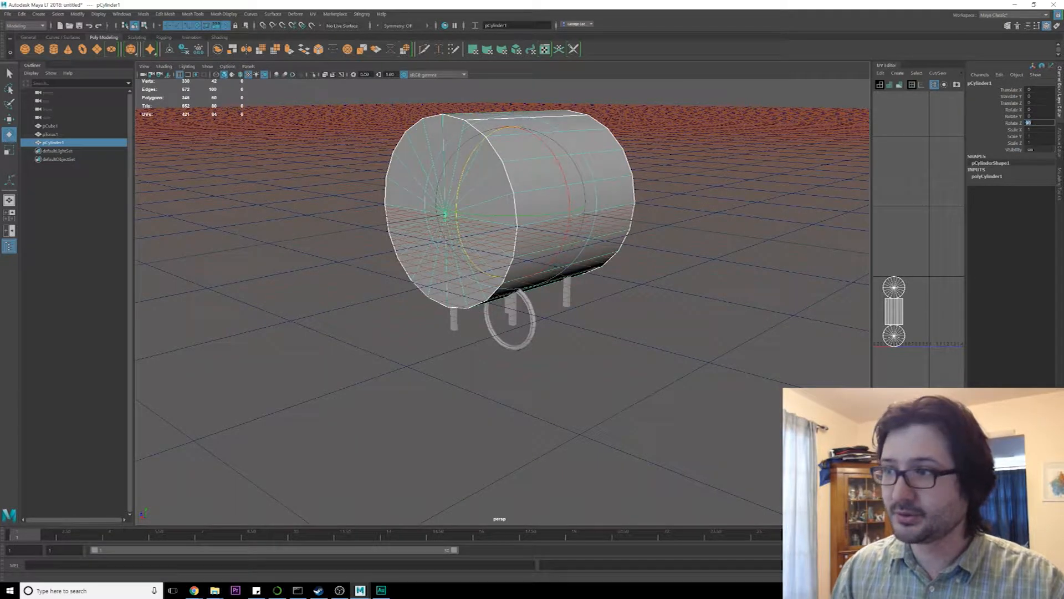
Set the cylinder's axis subdivisions to 10
{"action": "left_click", "coordinate": [1018, 178]}
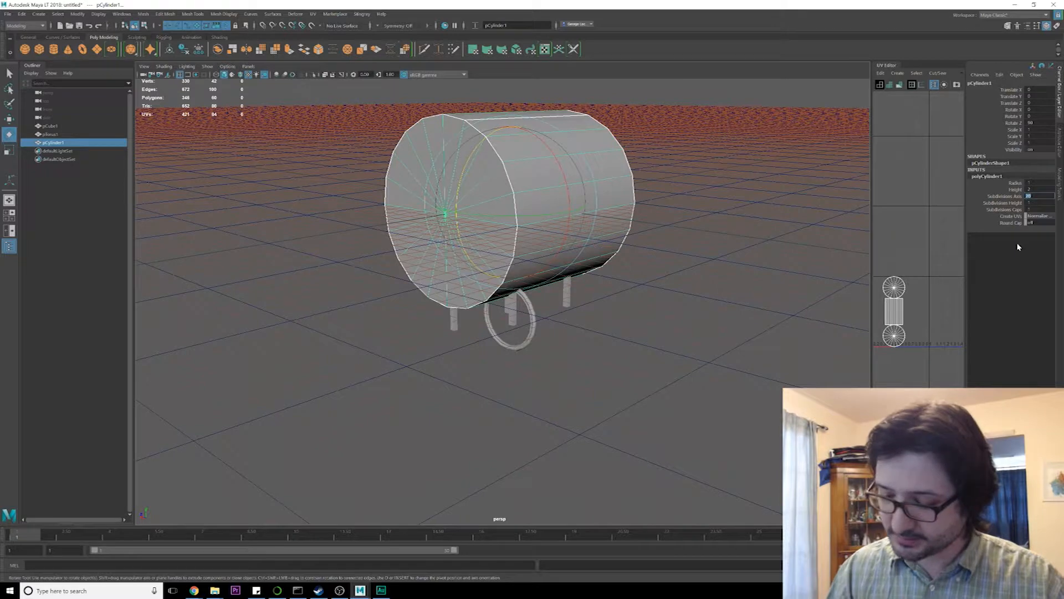
{"action": "type", "text": "10"}
{"action": "key", "text": "Return"}
{"action": "scroll", "coordinate": [525, 276], "scroll_direction": "up", "scroll_amount": 3}
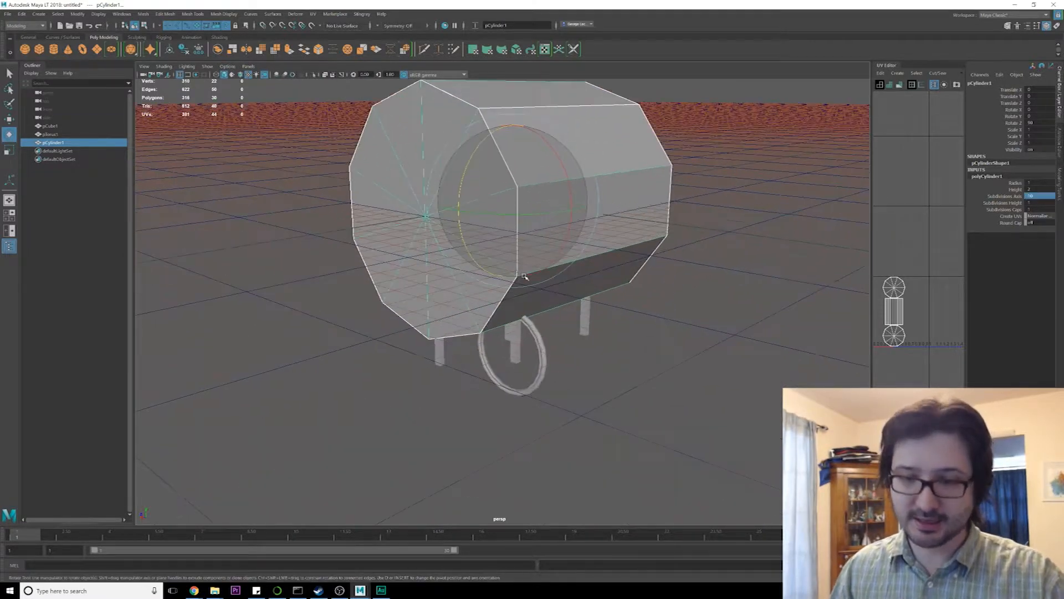
Scale the cylinder down uniformly to 0.165 and lower it to the height of the wheel
{"action": "key", "text": "r"}
{"action": "left_click_drag", "start_coordinate": [511, 201], "coordinate": [333, 176]}
{"action": "key", "text": "w"}
{"action": "left_click_drag", "start_coordinate": [474, 143], "coordinate": [502, 272]}
In the side view, snap the cylinder vertically and along Z to the center of the wheel ring
{"action": "key", "text": "space"}
{"action": "key", "text": "space"}
{"action": "key", "text": "space"}
{"action": "key", "text": "space"}
{"action": "key", "text": "f"}
{"action": "scroll", "coordinate": [641, 384], "scroll_direction": "down", "scroll_amount": 6}
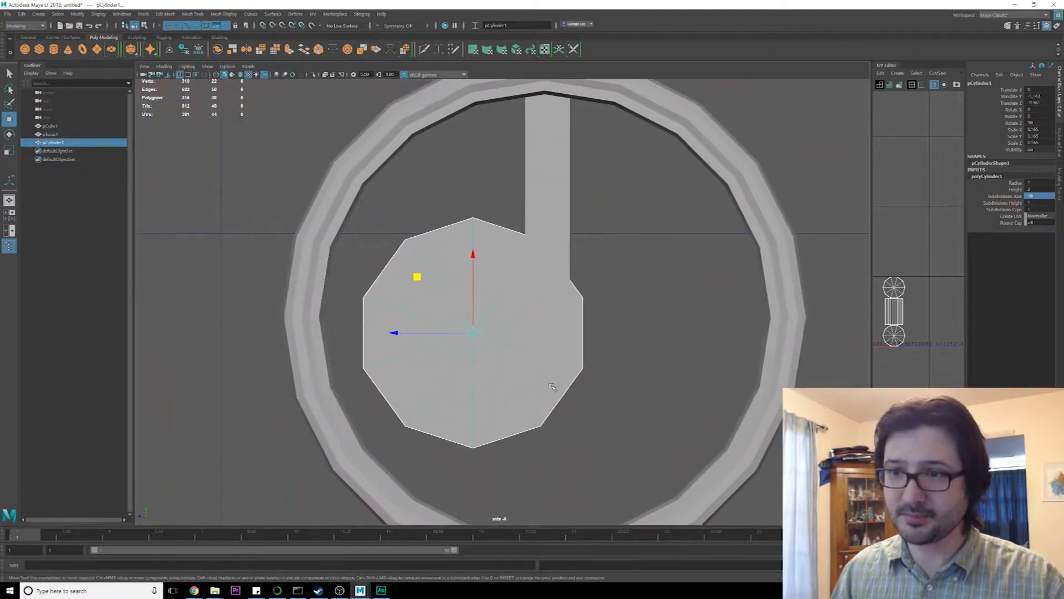
{"action": "scroll", "coordinate": [534, 335], "scroll_direction": "up", "scroll_amount": 3}
{"action": "scroll", "coordinate": [536, 337], "scroll_direction": "up", "scroll_amount": 5}
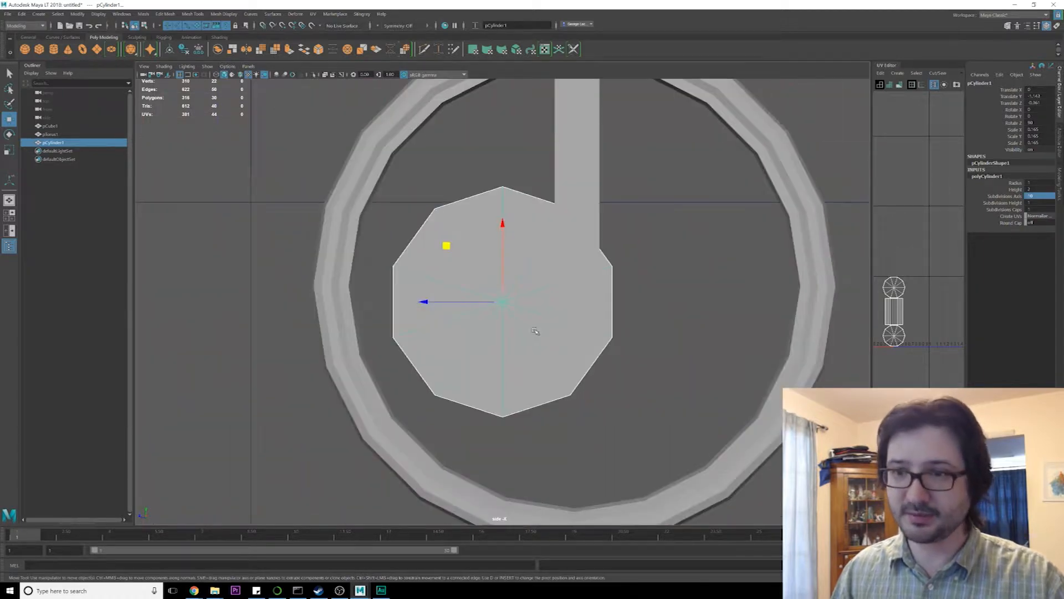
{"action": "middle_click_drag", "start_coordinate": [536, 336], "coordinate": [500, 335], "text": "alt"}
{"action": "left_click", "coordinate": [468, 228]}
{"action": "key", "text": "v"}
{"action": "middle_click_drag", "start_coordinate": [317, 289], "coordinate": [332, 291]}
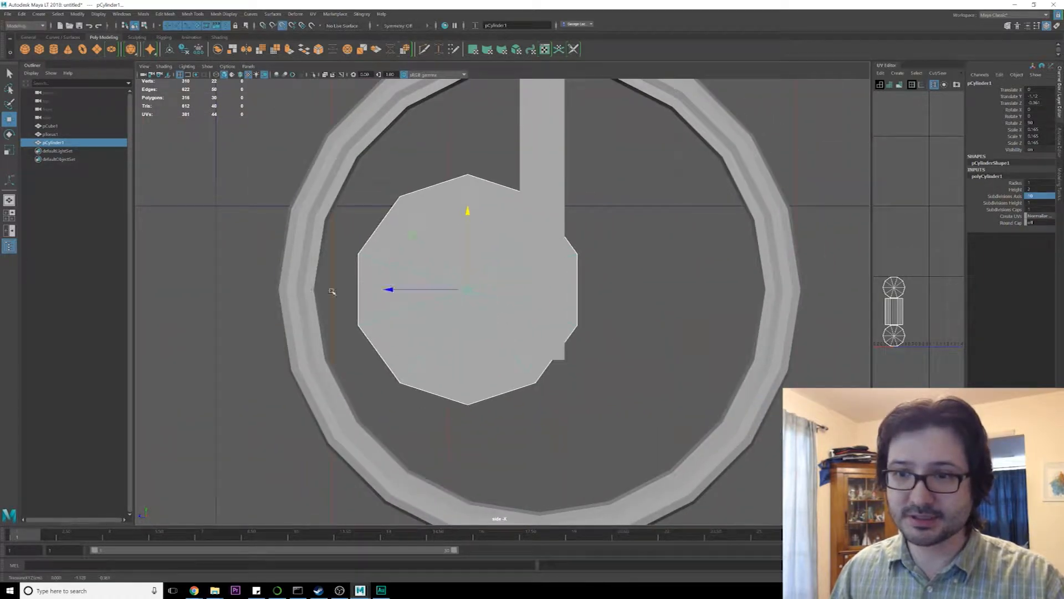
{"action": "left_click", "coordinate": [389, 290]}
{"action": "scroll", "coordinate": [497, 302], "scroll_direction": "down", "scroll_amount": 10}
{"action": "scroll", "coordinate": [498, 303], "scroll_direction": "up", "scroll_amount": 1}
{"action": "scroll", "coordinate": [498, 302], "scroll_direction": "up", "scroll_amount": 6}
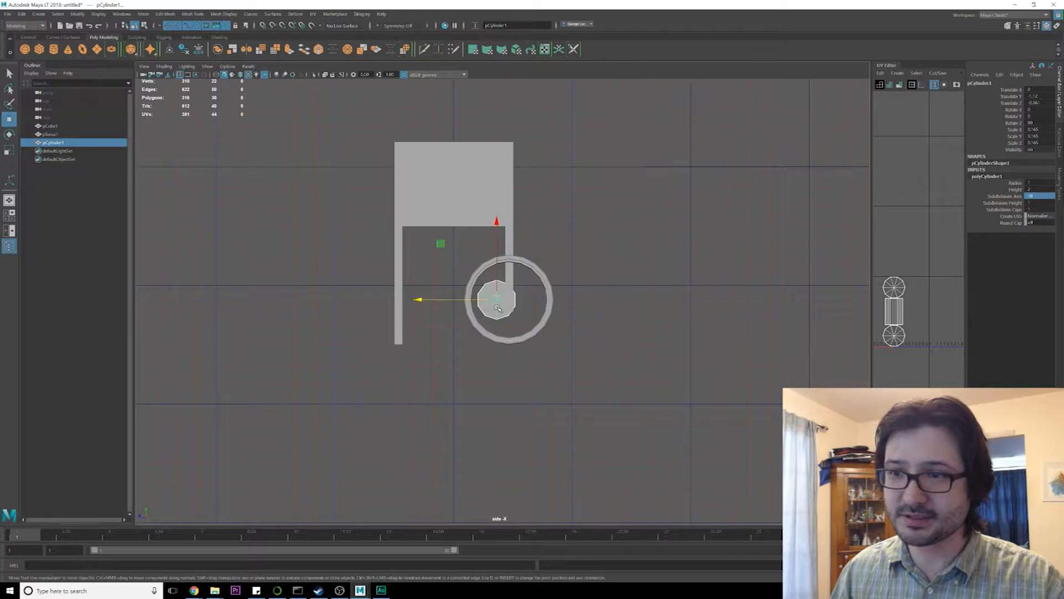
{"action": "key", "text": "v"}
{"action": "middle_click", "coordinate": [519, 195]}
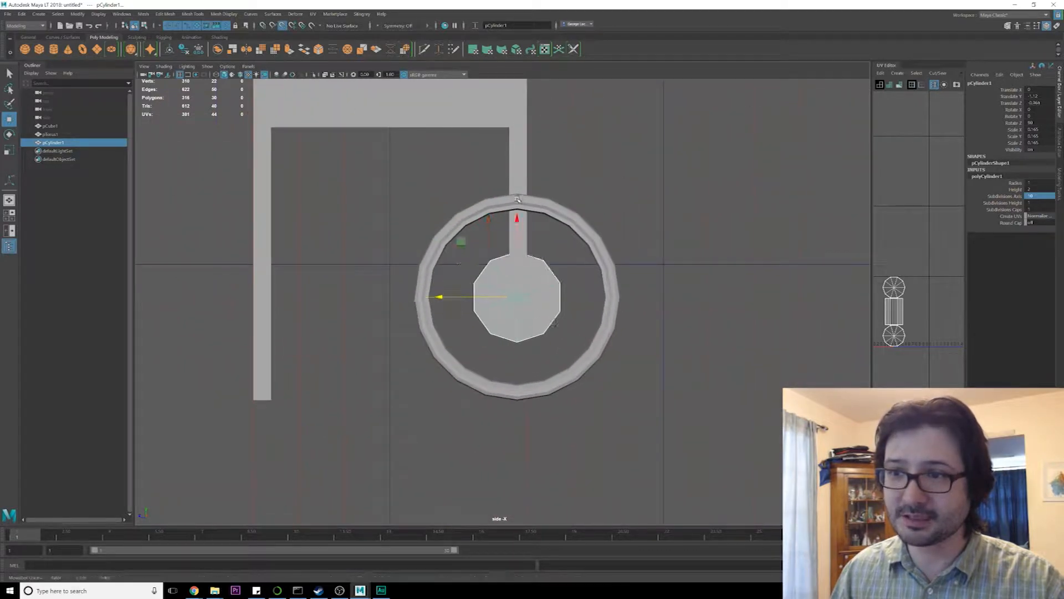
Reduce the cylinder's X and Z scale to 0.04 and lower it slightly toward the end of the leg
{"action": "scroll", "coordinate": [488, 233], "scroll_direction": "up", "scroll_amount": 3}
{"action": "key", "text": "r"}
{"action": "left_click_drag", "start_coordinate": [462, 242], "coordinate": [484, 259]}
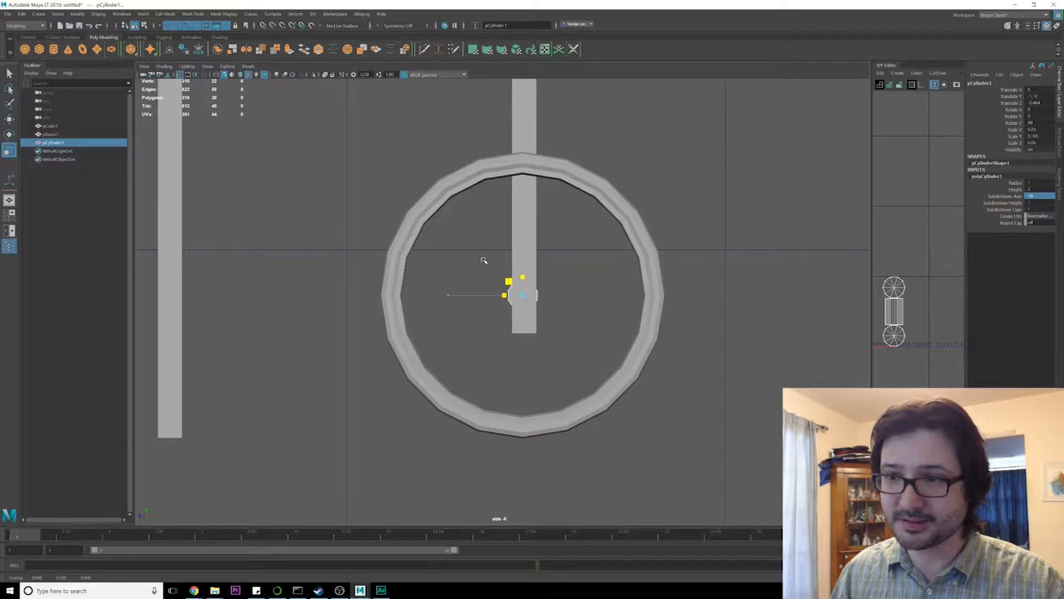
{"action": "key", "text": "w"}
{"action": "left_click_drag", "start_coordinate": [522, 220], "coordinate": [523, 238]}
Use Multi-Cut to insert a centered edge loop down the cabinet's wheel-end legs
{"action": "left_click", "coordinate": [521, 160]}
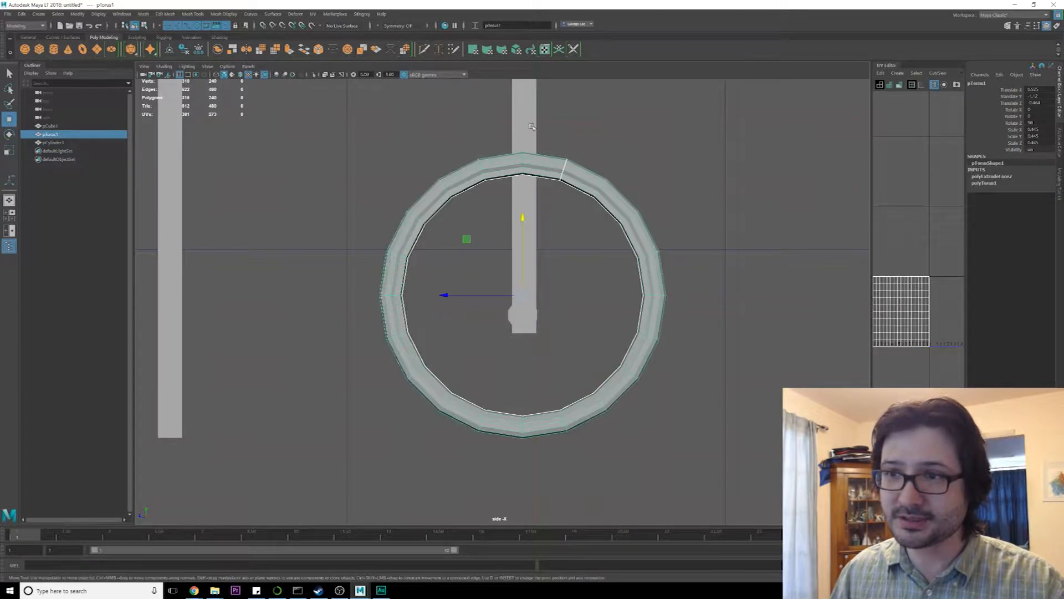
{"action": "left_click", "coordinate": [531, 129]}
{"action": "scroll", "coordinate": [530, 270], "scroll_direction": "down", "scroll_amount": 5}
{"action": "scroll", "coordinate": [527, 217], "scroll_direction": "up", "scroll_amount": 8}
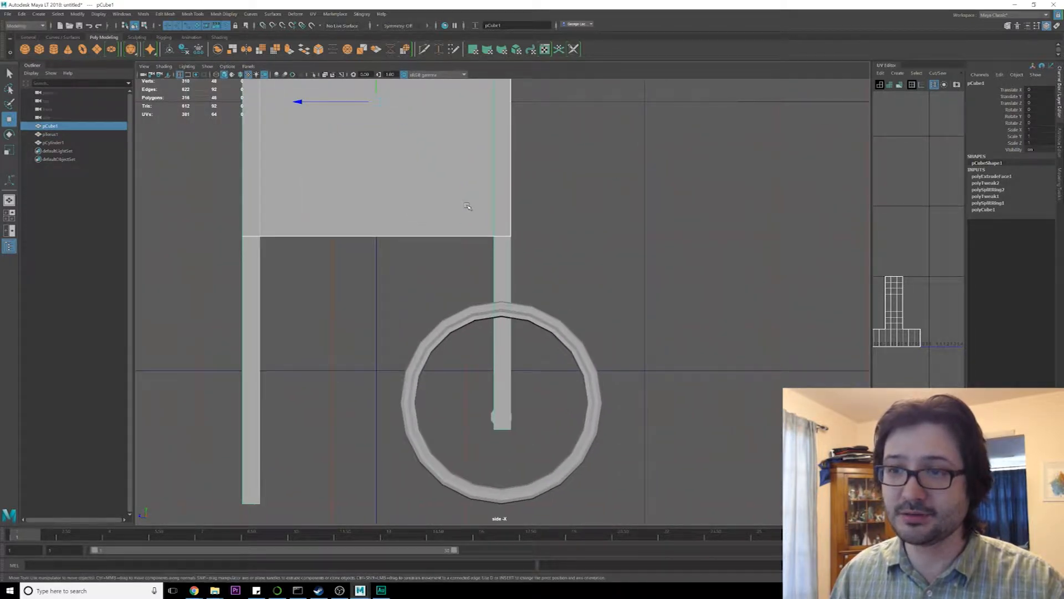
{"action": "right_click_drag", "start_coordinate": [466, 206], "coordinate": [433, 206], "text": "shift"}
{"action": "middle_click_drag", "start_coordinate": [495, 214], "coordinate": [487, 231], "text": "alt"}
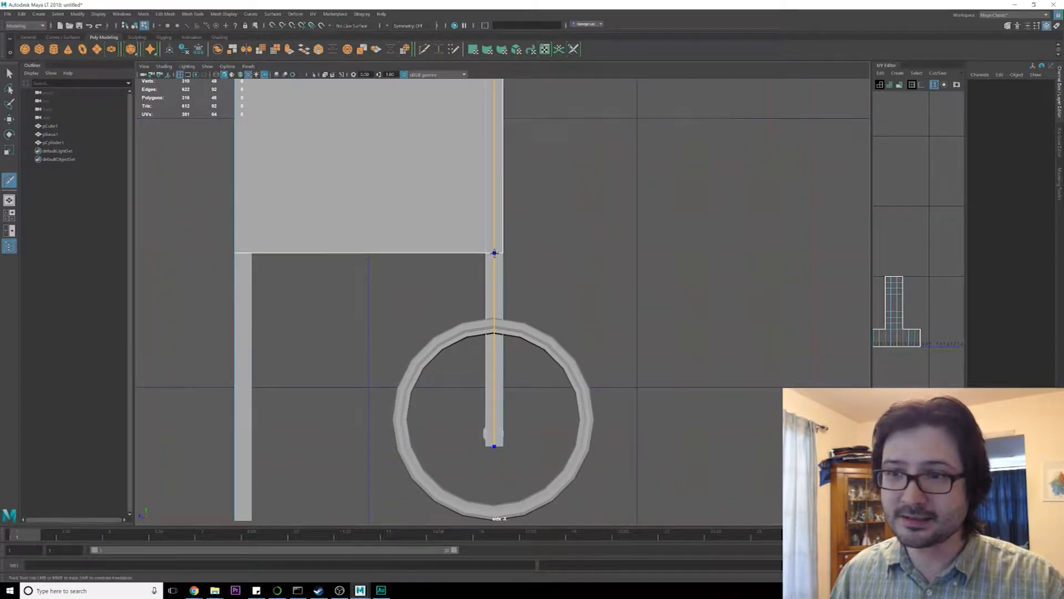
{"action": "left_click", "coordinate": [494, 252], "text": "ctrl"}
{"action": "key", "text": "q"}
{"action": "scroll", "coordinate": [513, 333], "scroll_direction": "up", "scroll_amount": 1}
Snap the wheel ring along Z to the new center edge of the leg
{"action": "left_click", "coordinate": [515, 335]}
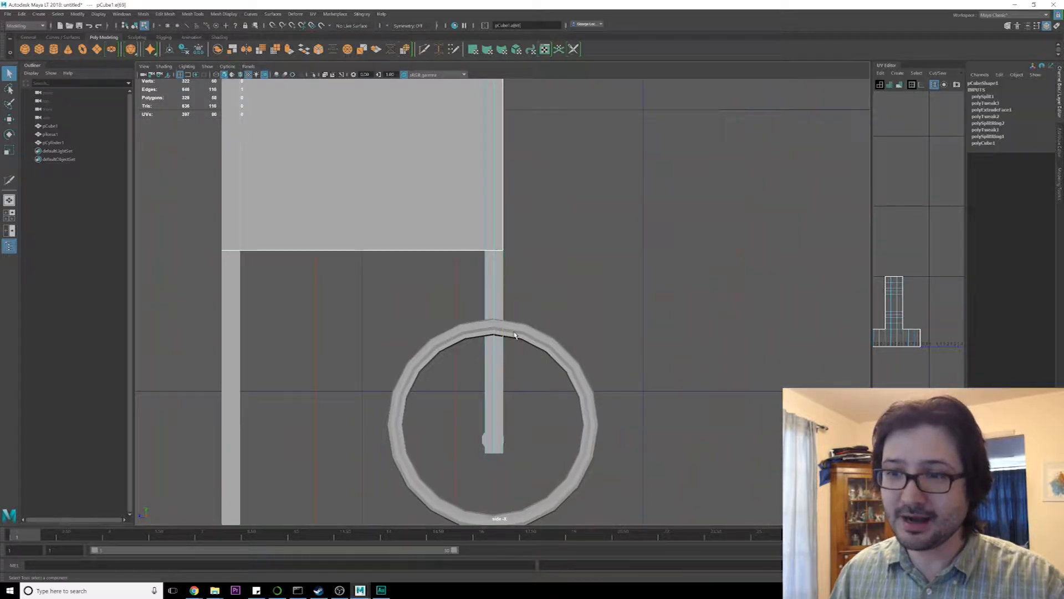
{"action": "key", "text": "F8"}
{"action": "left_click", "coordinate": [521, 334]}
{"action": "key", "text": "w"}
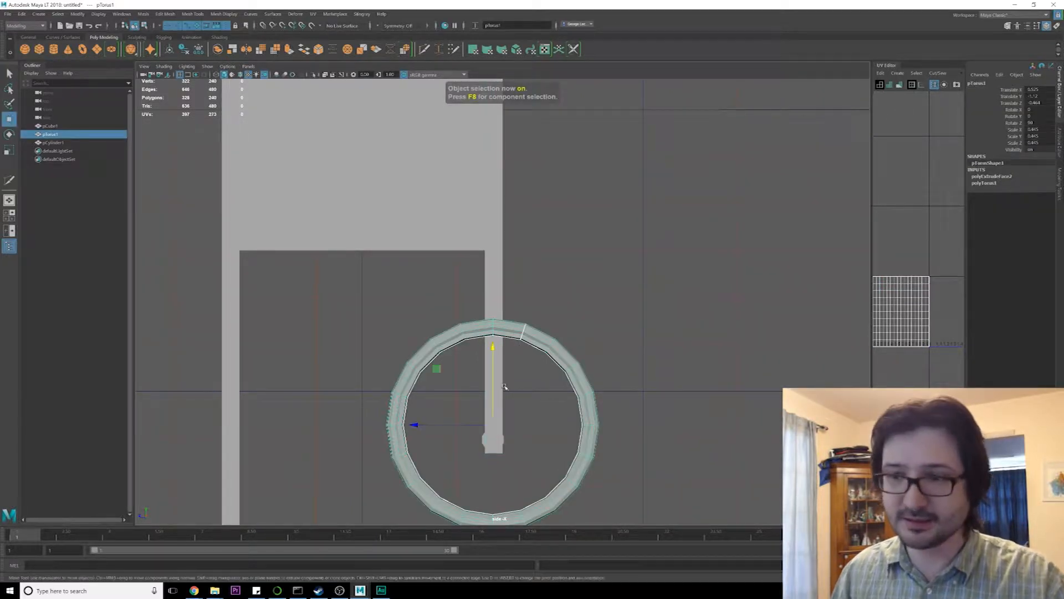
{"action": "key", "text": "v"}
{"action": "middle_click_drag", "start_coordinate": [493, 251], "coordinate": [495, 251]}
{"action": "scroll", "coordinate": [495, 261], "scroll_direction": "up", "scroll_amount": 1}
{"action": "middle_click_drag", "start_coordinate": [495, 302], "coordinate": [496, 216], "text": "alt"}
Snap the axle cylinder along Z and vertically to the wheel ring's center
{"action": "left_click", "coordinate": [496, 216]}
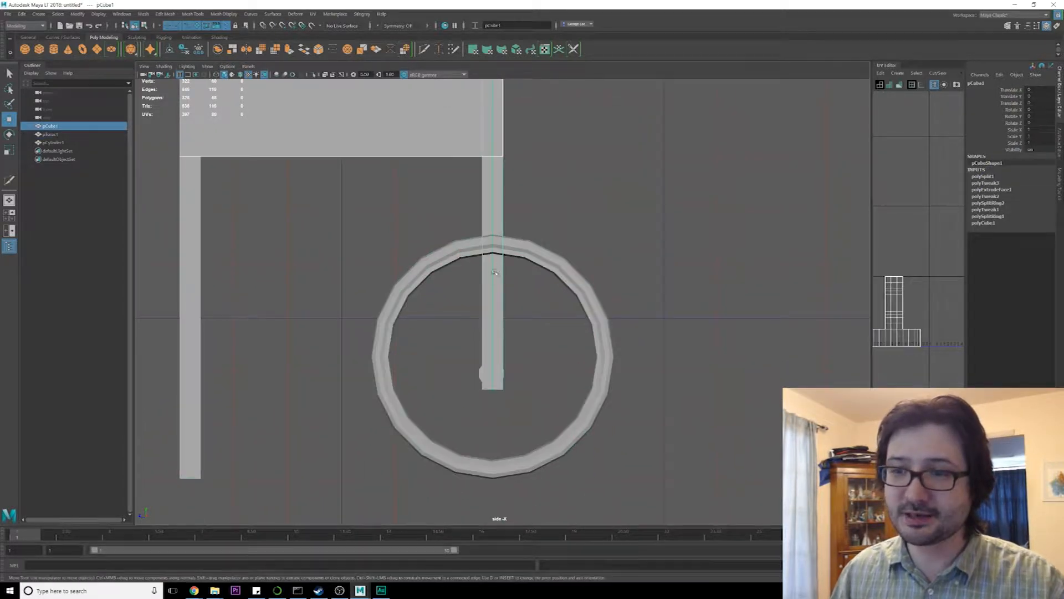
{"action": "left_click", "coordinate": [522, 261]}
{"action": "left_click", "coordinate": [523, 251]}
{"action": "scroll", "coordinate": [511, 296], "scroll_direction": "up", "scroll_amount": 2}
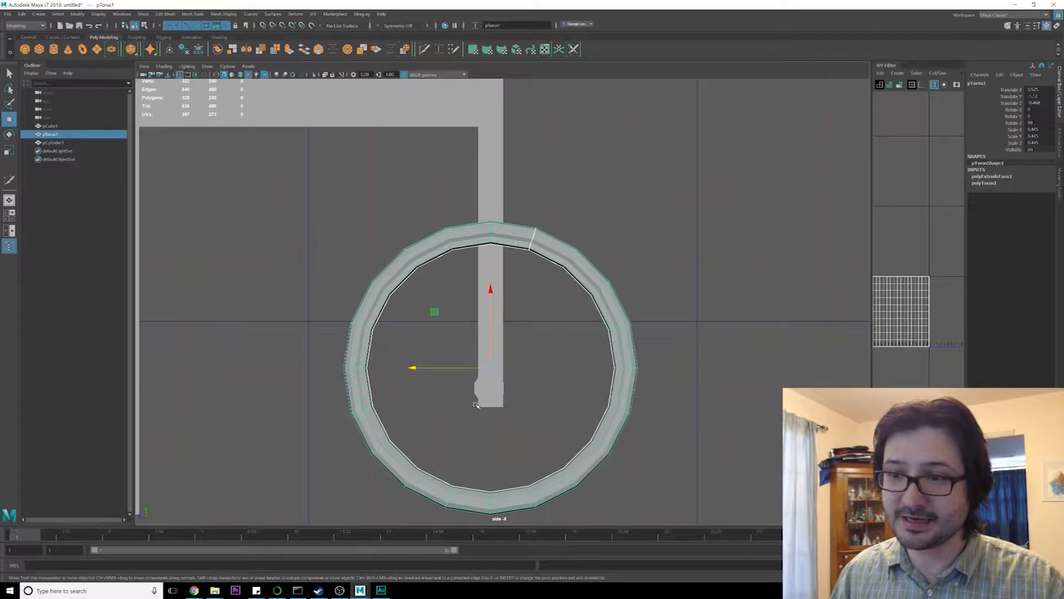
{"action": "left_click", "coordinate": [477, 386]}
{"action": "left_click", "coordinate": [412, 388]}
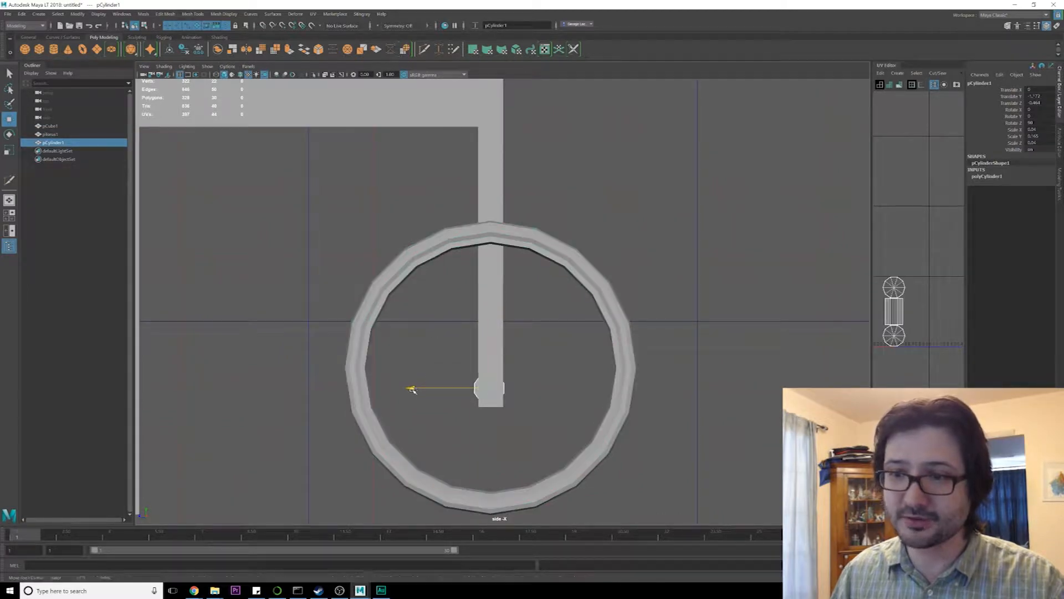
{"action": "key", "text": "v"}
{"action": "middle_click_drag", "start_coordinate": [495, 226], "coordinate": [490, 225]}
{"action": "middle_click_drag", "start_coordinate": [509, 395], "coordinate": [509, 361], "text": "alt"}
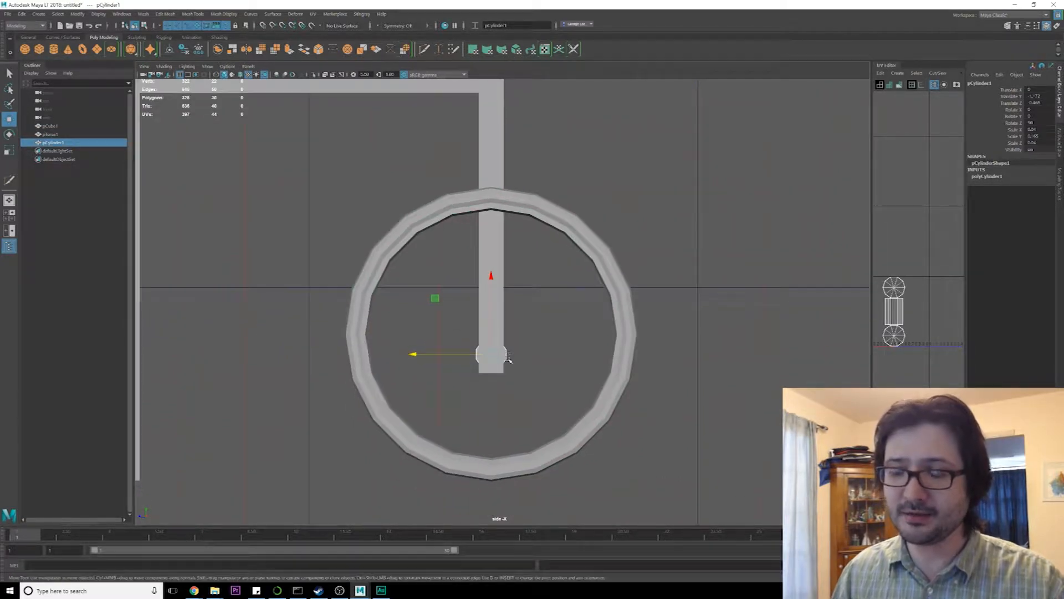
{"action": "left_click", "coordinate": [491, 276]}
{"action": "key", "text": "v"}
{"action": "middle_click_drag", "start_coordinate": [364, 337], "coordinate": [366, 335]}
Select the bottom vertices of the wheel-end legs and raise them closer to the axle
{"action": "middle_click_drag", "start_coordinate": [503, 355], "coordinate": [501, 360], "text": "alt"}
{"action": "left_click", "coordinate": [499, 377]}
{"action": "right_click_drag", "start_coordinate": [487, 357], "coordinate": [445, 364]}
{"action": "left_click_drag", "start_coordinate": [468, 388], "coordinate": [502, 375]}
{"action": "left_click_drag", "start_coordinate": [489, 301], "coordinate": [489, 286]}
In the perspective view, lengthen the axle cylinder to a Y scale of 0.546 so it spans past both legs
{"action": "key", "text": "space"}
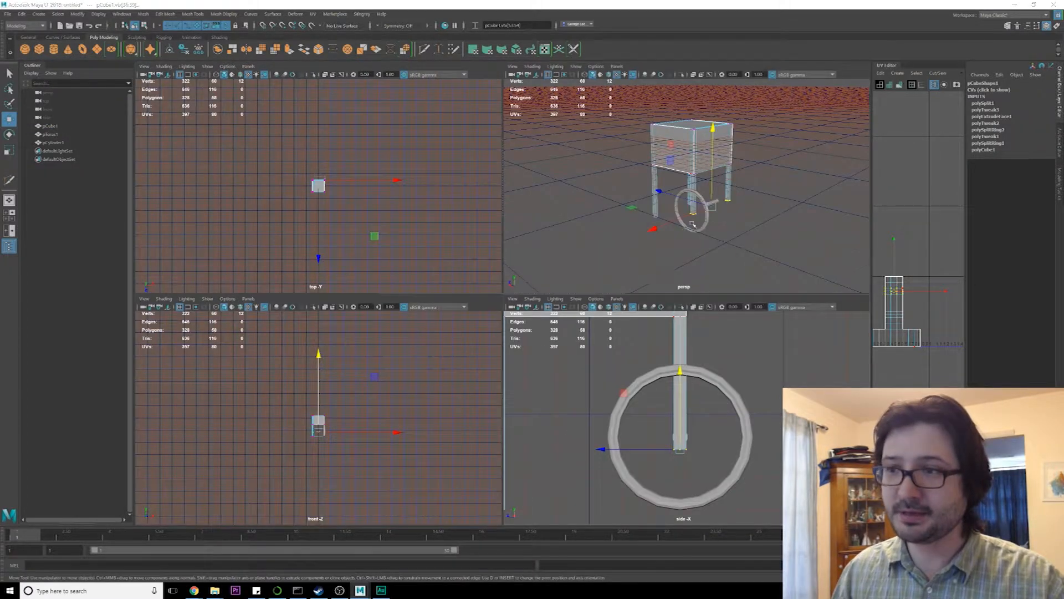
{"action": "key", "text": "space"}
{"action": "scroll", "coordinate": [625, 264], "scroll_direction": "up", "scroll_amount": 6}
{"action": "middle_click_drag", "start_coordinate": [573, 343], "coordinate": [541, 282], "text": "alt"}
{"action": "left_click_drag", "start_coordinate": [541, 282], "coordinate": [490, 270], "text": "alt"}
{"action": "left_click", "coordinate": [576, 352]}
{"action": "left_click_drag", "start_coordinate": [512, 381], "coordinate": [534, 381], "text": "alt"}
{"action": "key", "text": "r"}
{"action": "left_click_drag", "start_coordinate": [627, 347], "coordinate": [609, 373], "text": "alt"}
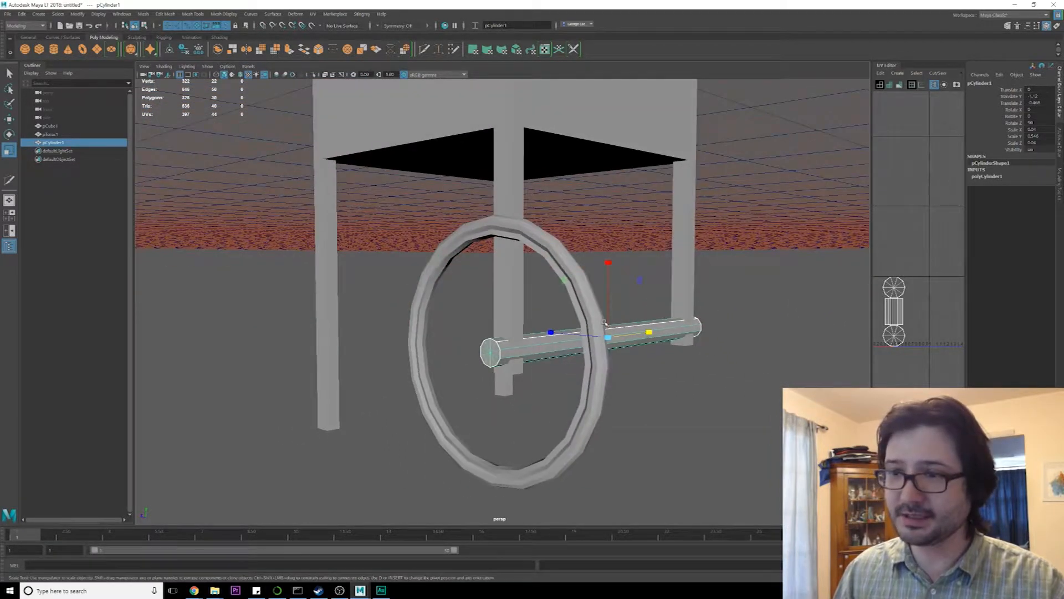
Thin the axle cylinder to about 0.026 in X and Z scale, keeping its length
{"action": "left_click_drag", "start_coordinate": [604, 322], "coordinate": [651, 343], "text": "alt"}
{"action": "left_click_drag", "start_coordinate": [533, 262], "coordinate": [548, 278]}
{"action": "mouse_move", "coordinate": [613, 350]}
{"action": "left_mouse_down", "text": "alt"}
{"action": "mouse_move", "coordinate": [526, 333]}
{"action": "mouse_move", "coordinate": [617, 344]}
{"action": "left_mouse_up", "text": "alt"}
{"action": "left_click_drag", "start_coordinate": [532, 272], "coordinate": [535, 275]}
{"action": "left_click_drag", "start_coordinate": [598, 342], "coordinate": [472, 350], "text": "alt"}
{"action": "right_click_drag", "start_coordinate": [475, 351], "coordinate": [497, 340], "text": "alt"}
{"action": "left_click", "coordinate": [497, 273]}
{"action": "left_click_drag", "start_coordinate": [465, 347], "coordinate": [471, 342]}
{"action": "key", "text": "q"}
{"action": "left_click", "coordinate": [536, 348]}
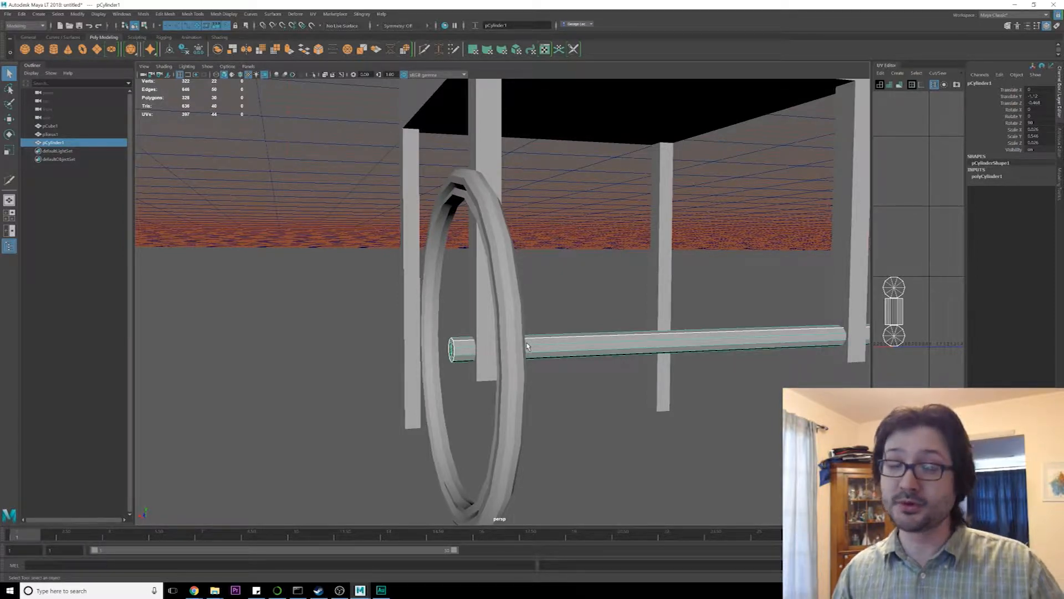
Select the vertices at the axle's wheel-side end and move them outward along X, past the wheel ring
{"action": "left_click_drag", "start_coordinate": [556, 259], "coordinate": [483, 302], "text": "alt"}
{"action": "scroll", "coordinate": [529, 309], "scroll_direction": "up", "scroll_amount": 2}
{"action": "right_click_drag", "start_coordinate": [464, 289], "coordinate": [424, 287]}
{"action": "left_click_drag", "start_coordinate": [433, 270], "coordinate": [476, 344]}
{"action": "key", "text": "w"}
{"action": "left_click_drag", "start_coordinate": [529, 291], "coordinate": [488, 293]}
Insert two edge loops around the axle just outside the leg with Multi-Cut
{"action": "mouse_move", "coordinate": [486, 298]}
{"action": "left_mouse_down", "text": "alt"}
{"action": "mouse_move", "coordinate": [475, 314]}
{"action": "mouse_move", "coordinate": [466, 294]}
{"action": "left_mouse_up", "text": "alt"}
{"action": "key", "text": "F8"}
{"action": "key", "text": "F8"}
{"action": "key", "text": "F8"}
{"action": "right_click_drag", "start_coordinate": [467, 294], "coordinate": [423, 292], "text": "shift"}
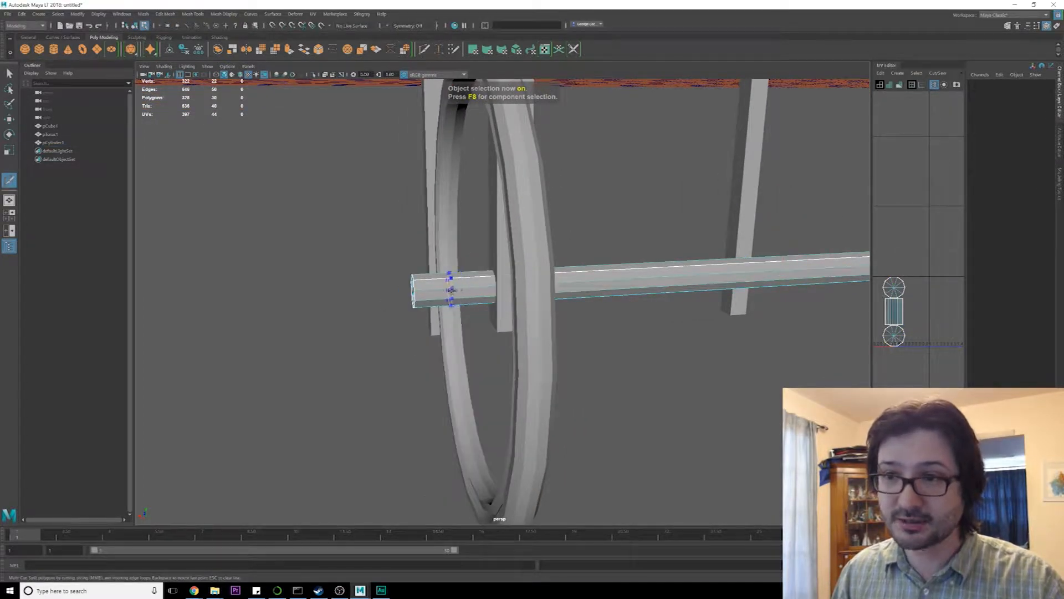
{"action": "left_click", "coordinate": [474, 288], "text": "ctrl"}
Select the ring of faces between the new edge loops and extrude it outward by 0.014 as a hub collar
{"action": "key", "text": "q"}
{"action": "key", "text": "w"}
{"action": "left_click_drag", "start_coordinate": [481, 330], "coordinate": [500, 329], "text": "alt"}
{"action": "right_click_drag", "start_coordinate": [478, 284], "coordinate": [478, 304]}
{"action": "left_click_drag", "start_coordinate": [477, 305], "coordinate": [457, 290], "text": "alt"}
{"action": "left_click_drag", "start_coordinate": [465, 230], "coordinate": [496, 334]}
{"action": "key", "text": "r"}
{"action": "right_click_drag", "start_coordinate": [472, 288], "coordinate": [472, 310], "text": "shift"}
{"action": "left_click_drag", "start_coordinate": [472, 302], "coordinate": [553, 296], "text": "alt"}
{"action": "key", "text": "q"}
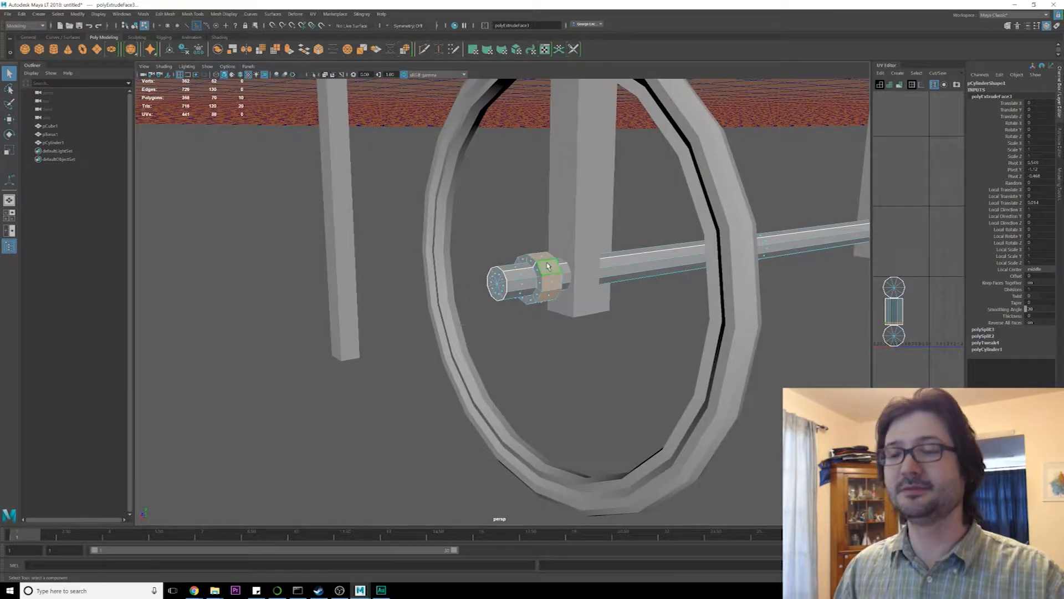
In the front view with X-Ray shading, move the hub collar's vertices along X to line up with the wheel ring
{"action": "left_click_drag", "start_coordinate": [521, 243], "coordinate": [512, 331], "text": "alt"}
{"action": "key", "text": "space"}
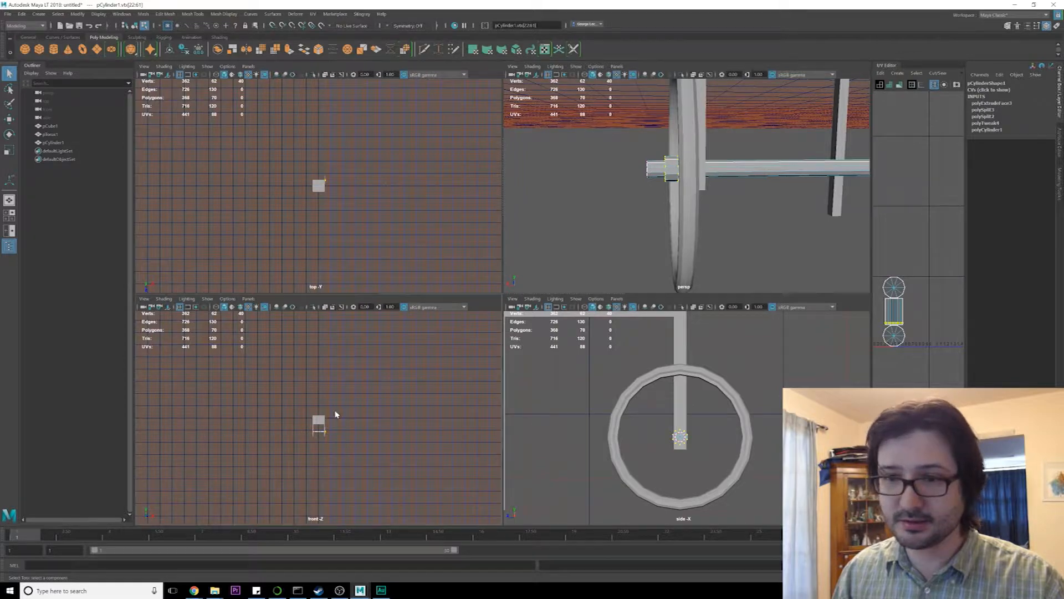
{"action": "key", "text": "space"}
{"action": "key", "text": "f"}
{"action": "scroll", "coordinate": [544, 376], "scroll_direction": "up", "scroll_amount": 3}
{"action": "scroll", "coordinate": [544, 376], "scroll_direction": "up", "scroll_amount": 2}
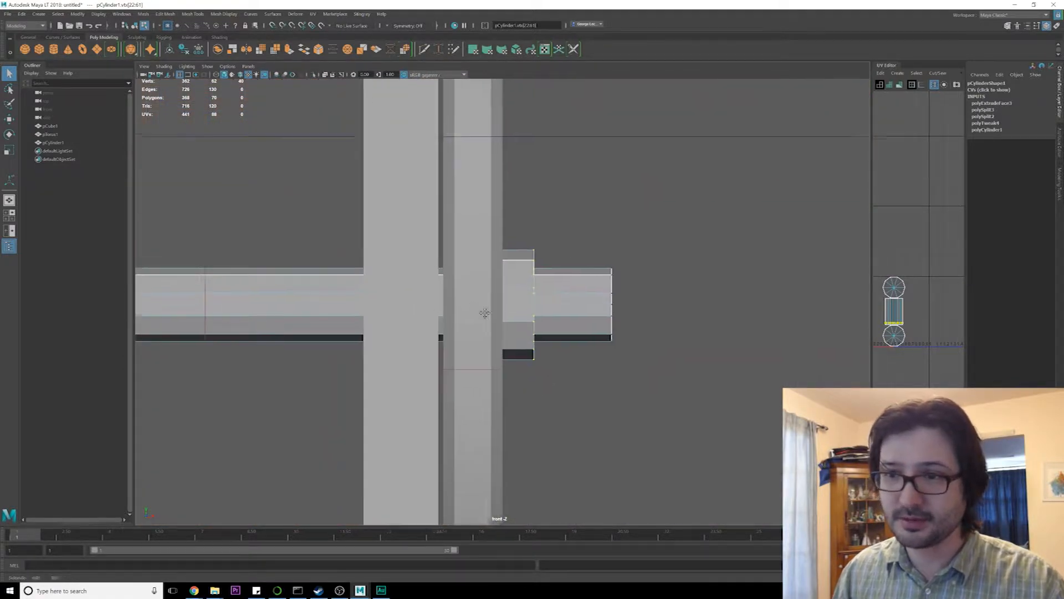
{"action": "left_click", "coordinate": [164, 66]}
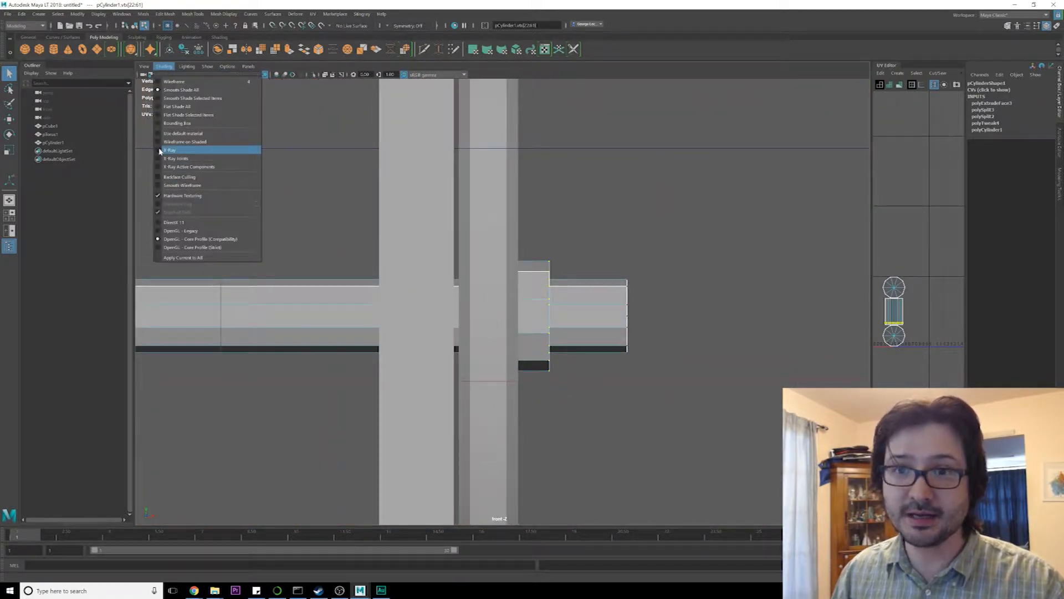
{"action": "left_click", "coordinate": [166, 150]}
{"action": "key", "text": "w"}
{"action": "left_click_drag", "start_coordinate": [452, 307], "coordinate": [418, 301]}
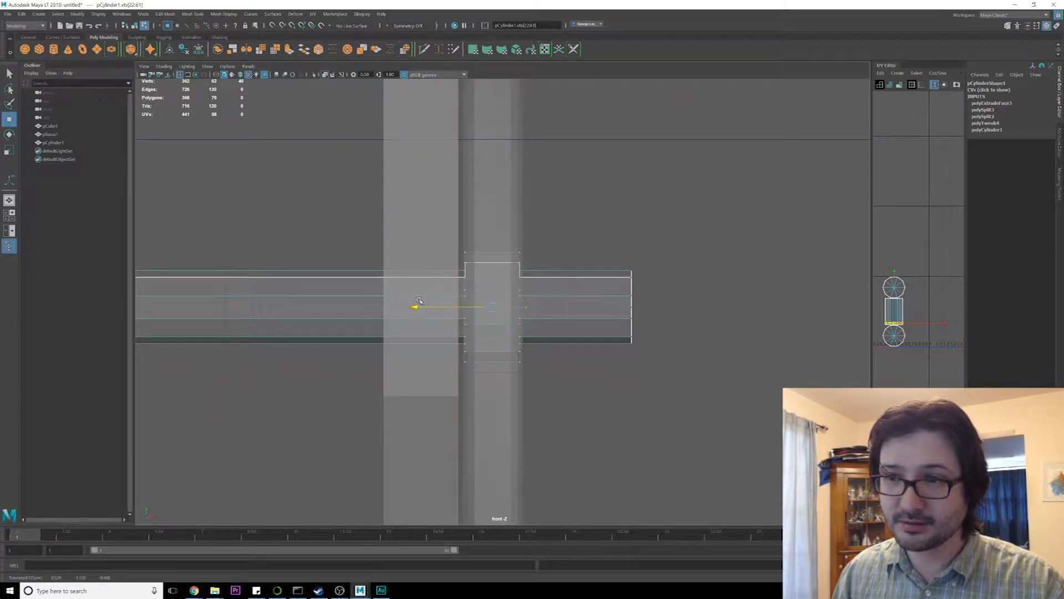
{"action": "key", "text": "v"}
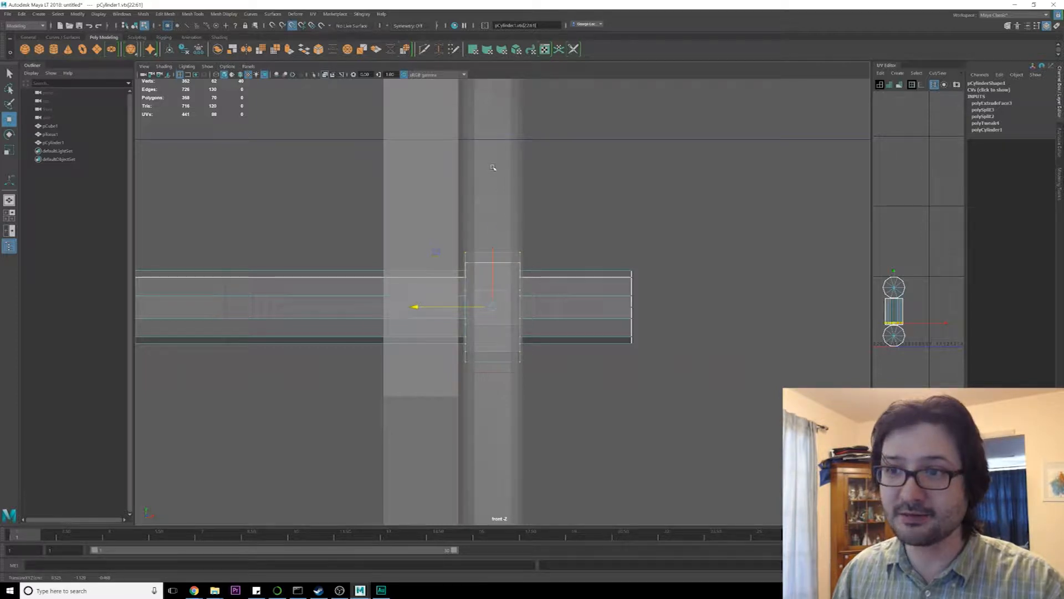
Select the axle's outer end vertices and move them inward along X, closer to the hub collar
{"action": "left_click_drag", "start_coordinate": [585, 234], "coordinate": [667, 361]}
{"action": "left_click_drag", "start_coordinate": [554, 307], "coordinate": [486, 310]}
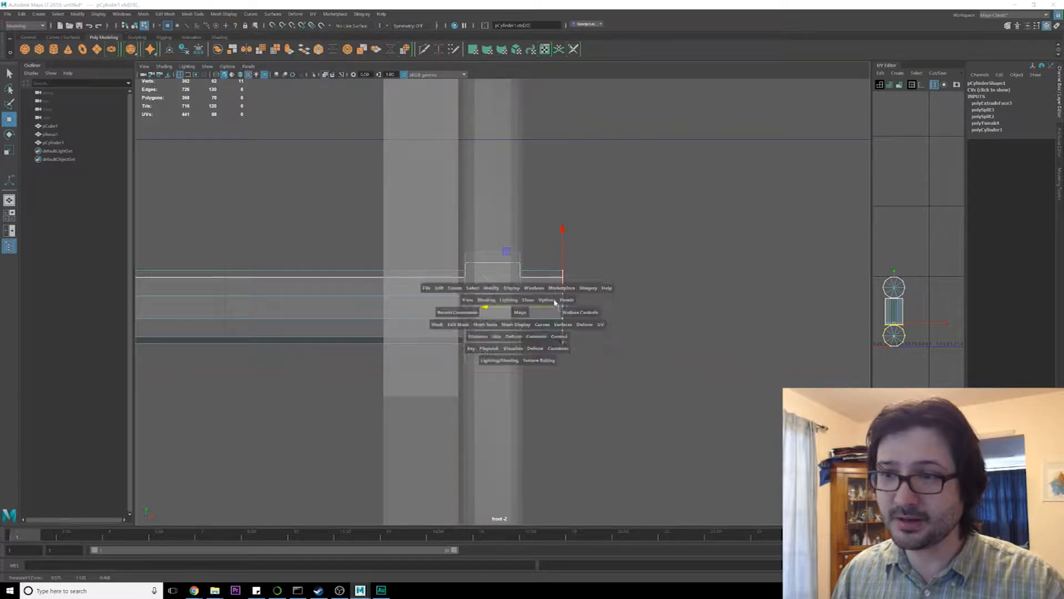
{"action": "key", "text": "space"}
{"action": "key", "text": "space"}
{"action": "mouse_move", "coordinate": [556, 270]}
{"action": "left_mouse_down", "text": "alt"}
{"action": "mouse_move", "coordinate": [583, 272]}
{"action": "mouse_move", "coordinate": [560, 270]}
{"action": "left_mouse_up", "text": "alt"}
{"action": "key", "text": "q"}
Save the scene as PopcornCart in the project's scenes folder
{"action": "key", "text": "ctrl+s"}
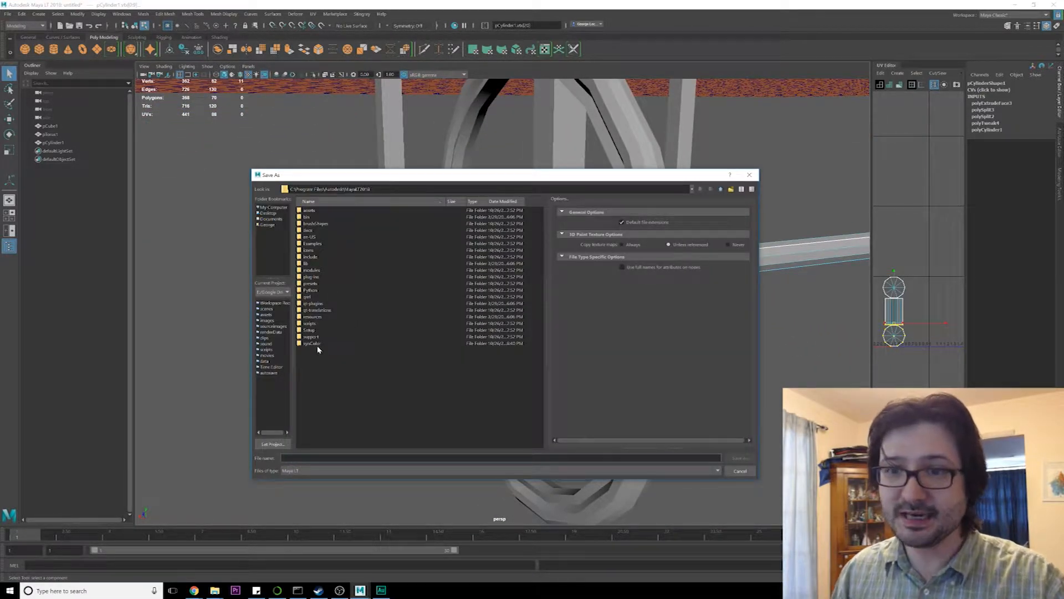
{"action": "left_click", "coordinate": [267, 308]}
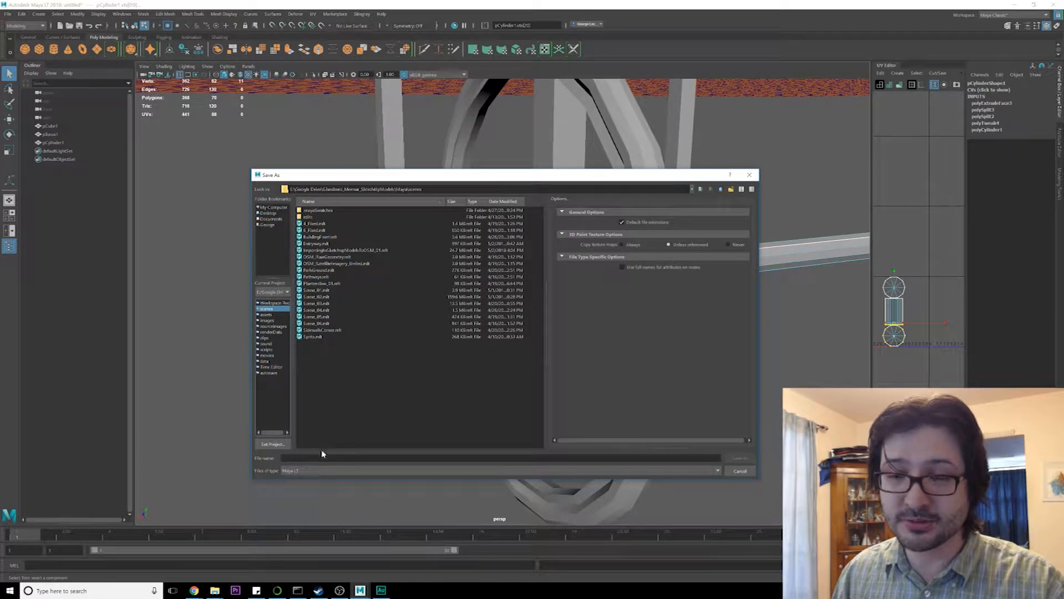
{"action": "type", "text": "Pip"}
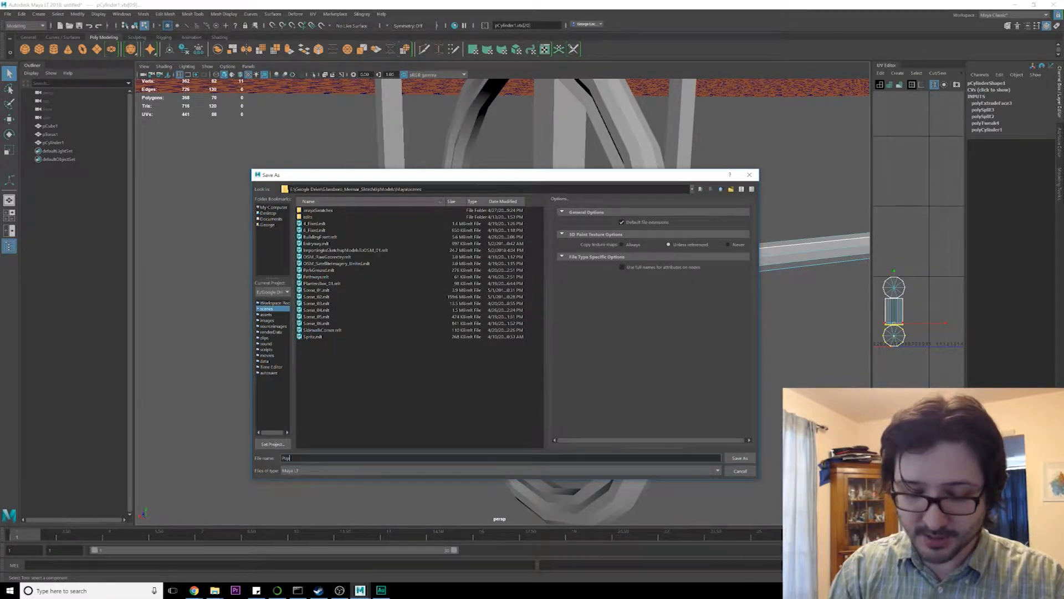
{"action": "key", "text": "Return"}
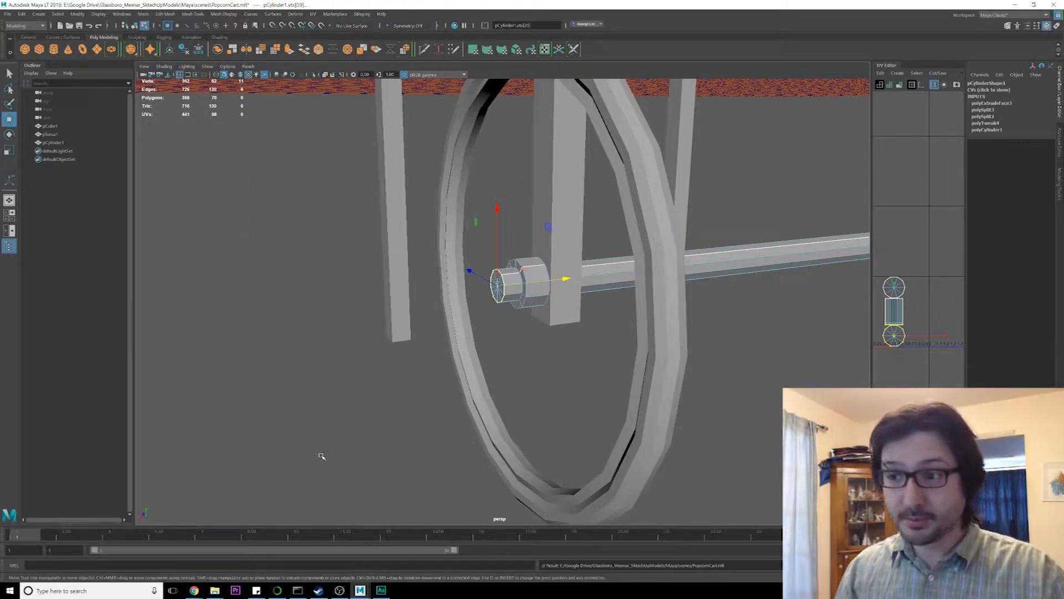
Select the vertices at the axle's far end and grid-snap them along X to the cart's centre line
{"action": "scroll", "coordinate": [470, 432], "scroll_direction": "down", "scroll_amount": 6}
{"action": "middle_click_drag", "start_coordinate": [660, 346], "coordinate": [637, 383], "text": "alt"}
{"action": "left_click_drag", "start_coordinate": [637, 384], "coordinate": [530, 387], "text": "alt"}
{"action": "scroll", "coordinate": [625, 385], "scroll_direction": "up", "scroll_amount": 3}
{"action": "scroll", "coordinate": [630, 385], "scroll_direction": "up", "scroll_amount": 1}
{"action": "scroll", "coordinate": [528, 390], "scroll_direction": "down", "scroll_amount": 2}
{"action": "right_click_drag", "start_coordinate": [486, 424], "coordinate": [491, 357], "text": "alt"}
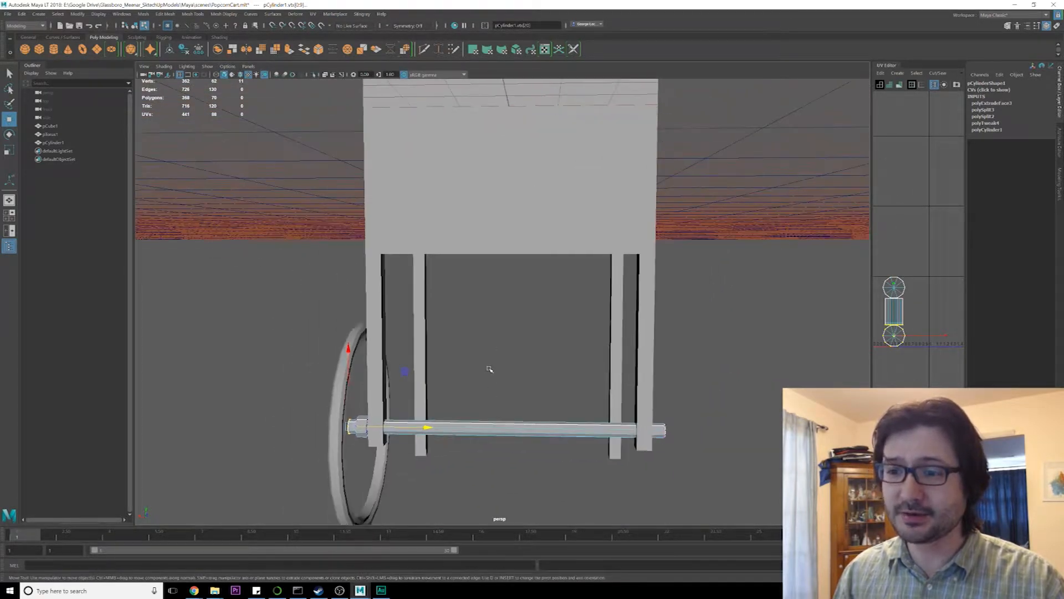
{"action": "left_click", "coordinate": [741, 430]}
{"action": "left_click_drag", "start_coordinate": [552, 285], "coordinate": [556, 363], "text": "alt"}
{"action": "right_click_drag", "start_coordinate": [556, 363], "coordinate": [558, 335], "text": "alt"}
{"action": "middle_click_drag", "start_coordinate": [521, 242], "coordinate": [525, 266], "text": "alt"}
{"action": "key", "text": "x"}
{"action": "middle_click", "coordinate": [511, 267]}
{"action": "left_click_drag", "start_coordinate": [526, 424], "coordinate": [488, 365], "text": "alt"}
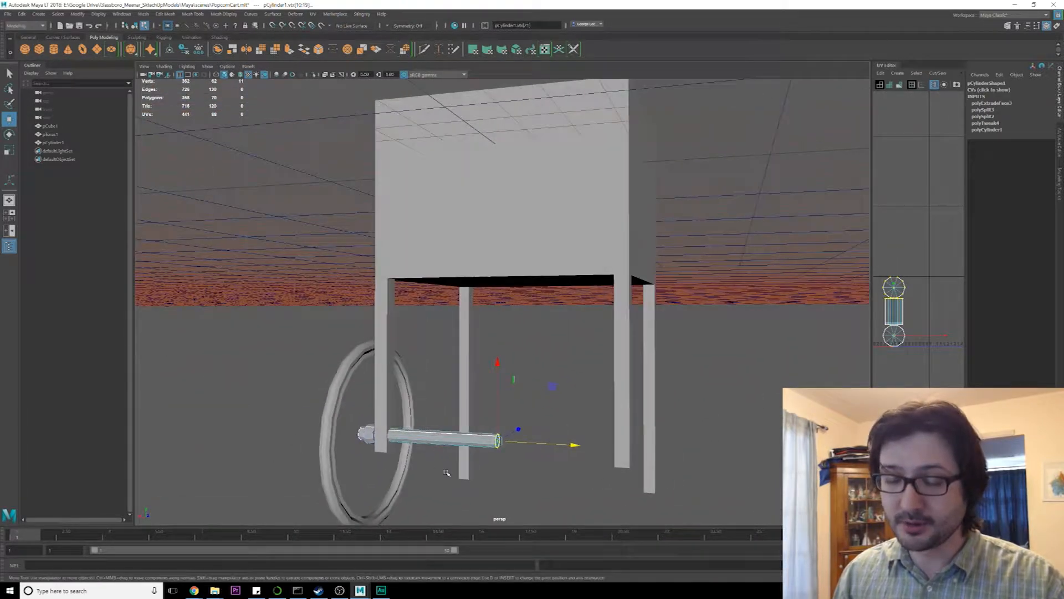
Delete the cap faces from the axle's end at the cart's centre, then return to object selection
{"action": "left_click_drag", "start_coordinate": [483, 417], "coordinate": [504, 402], "text": "alt"}
{"action": "key", "text": "q"}
{"action": "left_click", "coordinate": [503, 403]}
{"action": "middle_click_drag", "start_coordinate": [485, 417], "coordinate": [541, 316], "text": "alt"}
{"action": "right_click_drag", "start_coordinate": [540, 316], "coordinate": [528, 360], "text": "alt"}
{"action": "left_click_drag", "start_coordinate": [528, 361], "coordinate": [555, 368], "text": "alt"}
{"action": "key", "text": "F8"}
{"action": "right_click_drag", "start_coordinate": [553, 347], "coordinate": [555, 366]}
{"action": "left_click_drag", "start_coordinate": [567, 302], "coordinate": [617, 420]}
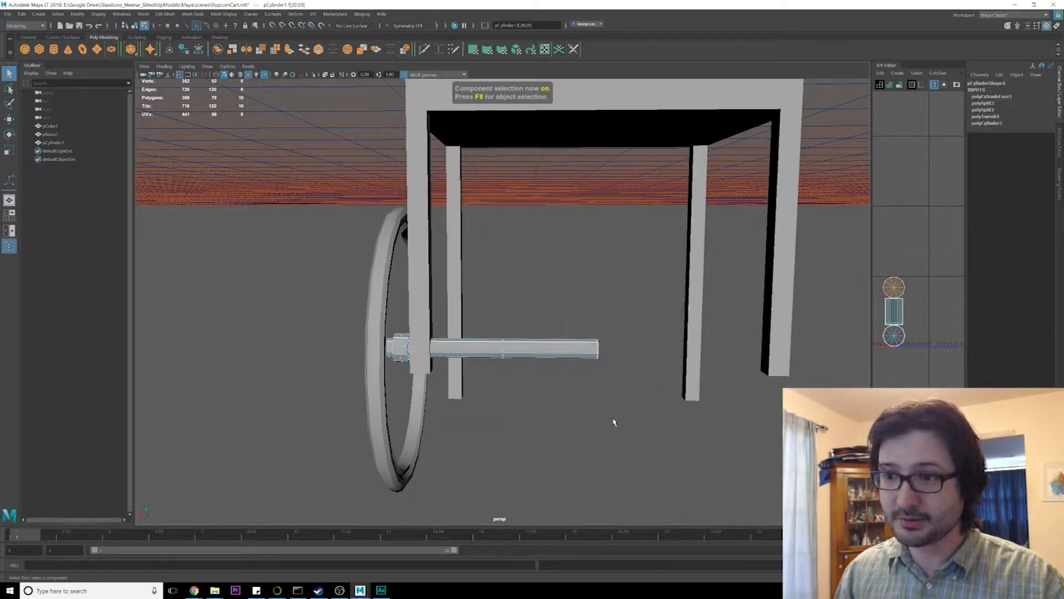
{"action": "key", "text": "Delete"}
{"action": "key", "text": "F8"}
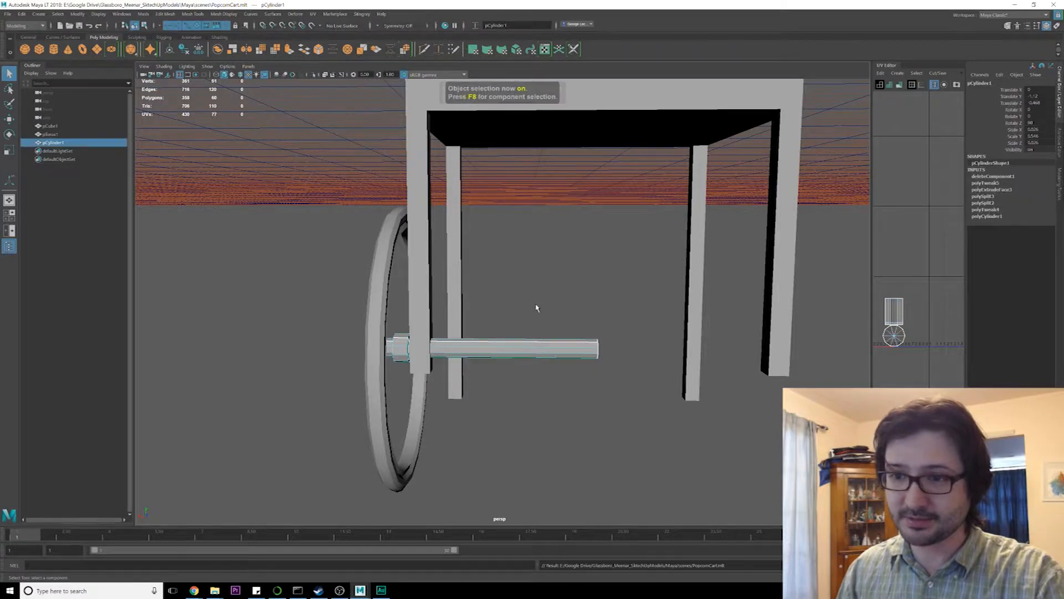
Select the wheel ring and the axle together and apply Soften Edge to both
{"action": "left_click", "coordinate": [539, 318]}
{"action": "right_click_drag", "start_coordinate": [540, 318], "coordinate": [521, 335], "text": "alt"}
{"action": "middle_click_drag", "start_coordinate": [520, 335], "coordinate": [598, 297], "text": "alt"}
{"action": "left_click_drag", "start_coordinate": [465, 317], "coordinate": [530, 331], "text": "alt"}
{"action": "left_click", "coordinate": [574, 331]}
{"action": "mouse_move", "coordinate": [573, 331]}
{"action": "right_mouse_down", "text": "alt"}
{"action": "mouse_move", "coordinate": [606, 334]}
{"action": "mouse_move", "coordinate": [577, 328]}
{"action": "right_mouse_up", "text": "alt"}
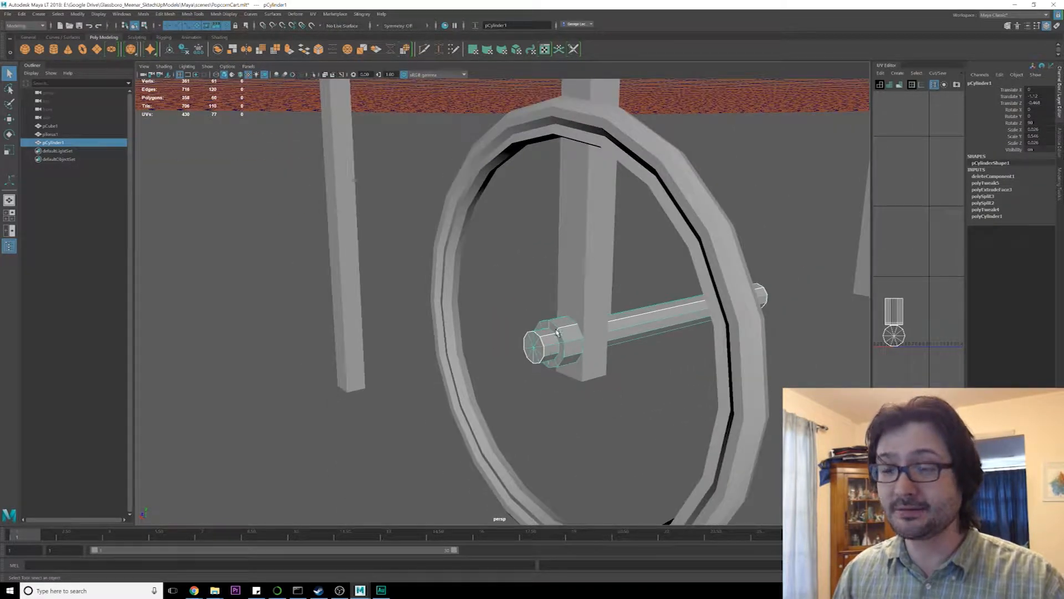
{"action": "left_click", "coordinate": [635, 161]}
{"action": "left_click", "coordinate": [676, 228]}
{"action": "left_click", "coordinate": [678, 205]}
{"action": "left_click", "coordinate": [664, 326], "text": "shift"}
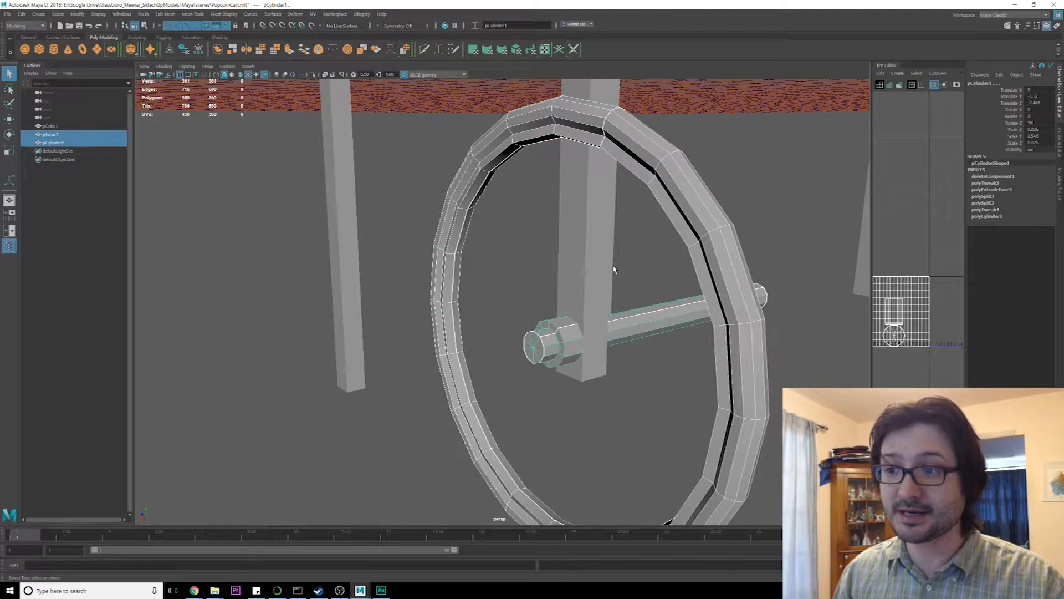
{"action": "left_click", "coordinate": [228, 15]}
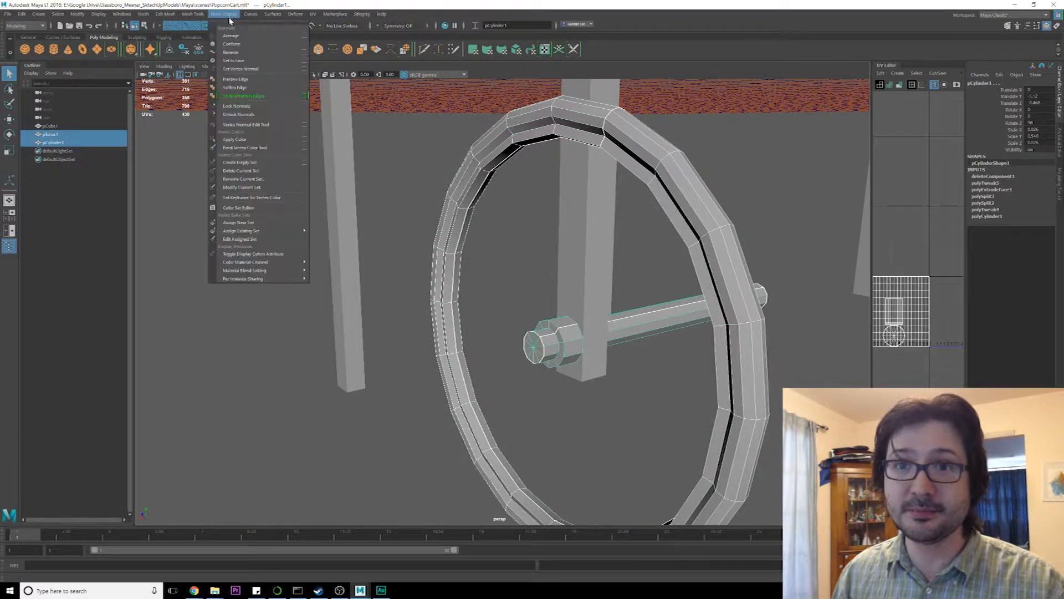
{"action": "left_click", "coordinate": [230, 87]}
{"action": "left_click", "coordinate": [635, 235]}
Select the sharp edge loops along the wheel's inner rim and apply Harden Edge, then return to object selection
{"action": "left_click_drag", "start_coordinate": [635, 235], "coordinate": [690, 153], "text": "alt"}
{"action": "right_click_drag", "start_coordinate": [690, 152], "coordinate": [688, 149]}
{"action": "double_click", "coordinate": [683, 149]}
{"action": "left_click_drag", "start_coordinate": [683, 148], "coordinate": [372, 137], "text": "alt"}
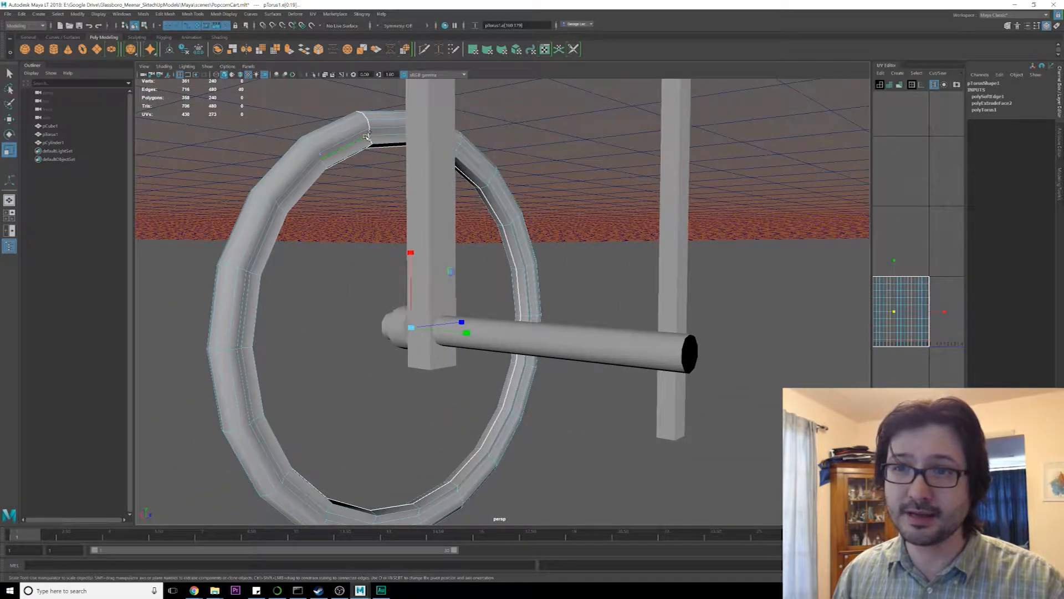
{"action": "left_click", "coordinate": [224, 14]}
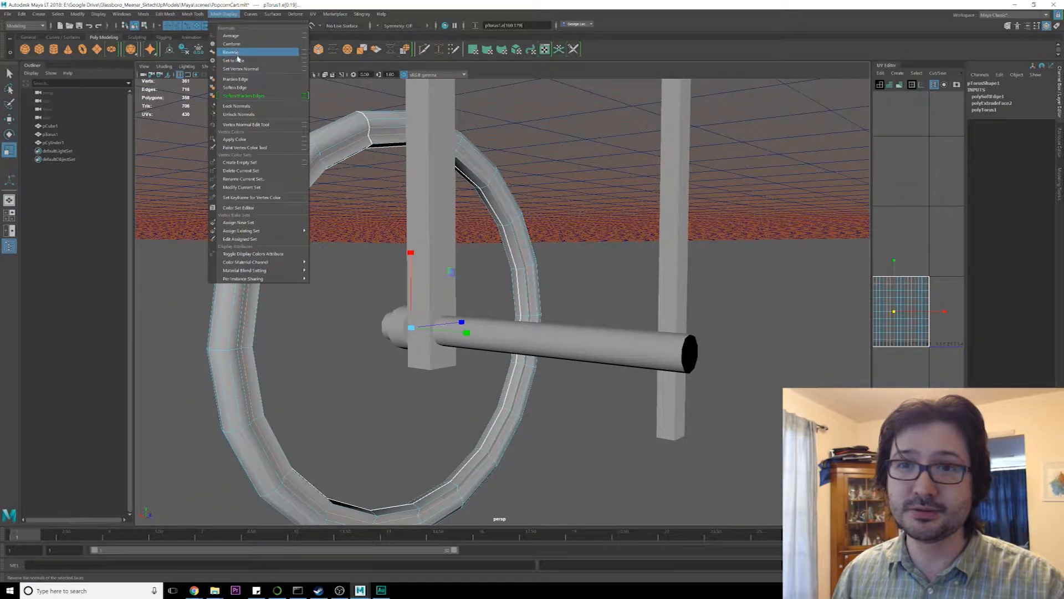
{"action": "left_click", "coordinate": [235, 79]}
{"action": "left_click", "coordinate": [399, 230]}
{"action": "mouse_move", "coordinate": [401, 232]}
{"action": "left_mouse_down", "text": "alt"}
{"action": "mouse_move", "coordinate": [378, 242]}
{"action": "mouse_move", "coordinate": [391, 243]}
{"action": "left_mouse_up", "text": "alt"}
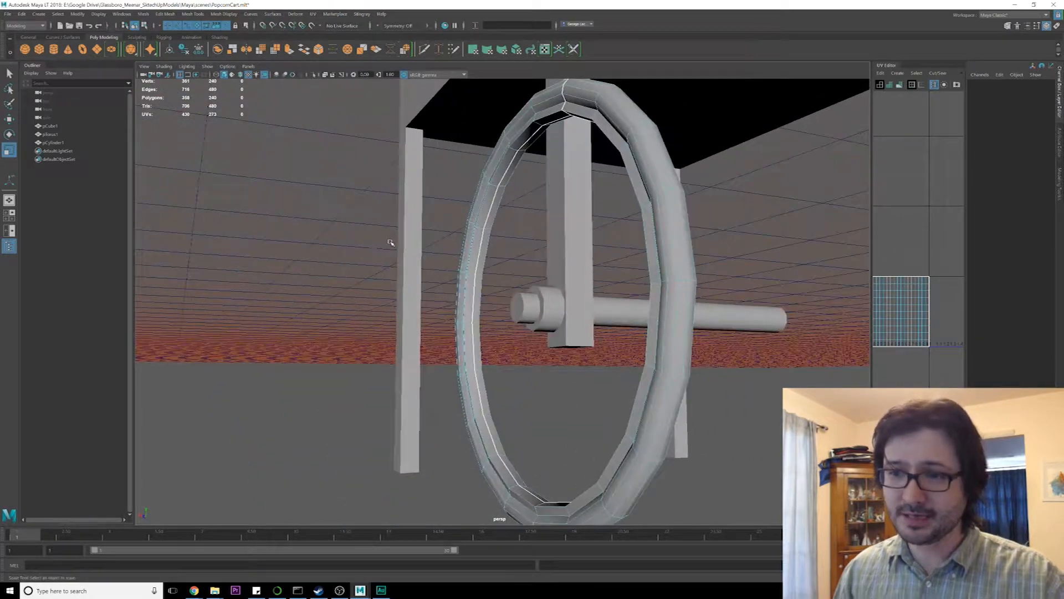
{"action": "key", "text": "F8"}
{"action": "left_click", "coordinate": [487, 290]}
{"action": "left_click_drag", "start_coordinate": [487, 290], "coordinate": [475, 256], "text": "alt"}
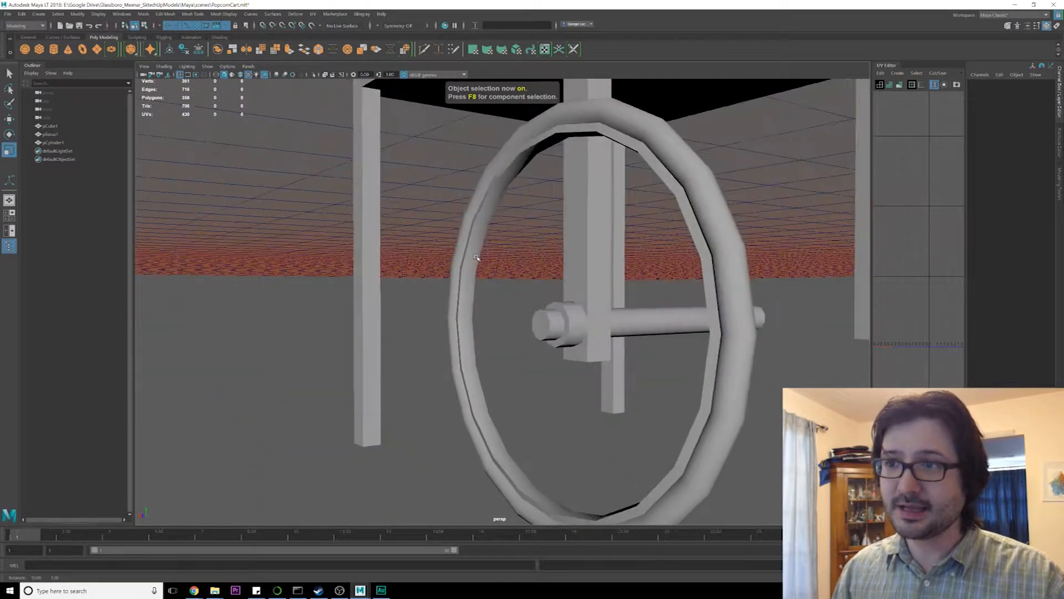
Create a polygon cylinder for the spoke and thin it to a scale of about 0.015 in X and Z
{"action": "left_click", "coordinate": [55, 49]}
{"action": "scroll", "coordinate": [595, 233], "scroll_direction": "down", "scroll_amount": 7}
{"action": "key", "text": "e"}
{"action": "key", "text": "r"}
{"action": "left_click_drag", "start_coordinate": [563, 222], "coordinate": [562, 304], "text": "alt"}
{"action": "left_click_drag", "start_coordinate": [471, 195], "coordinate": [505, 200]}
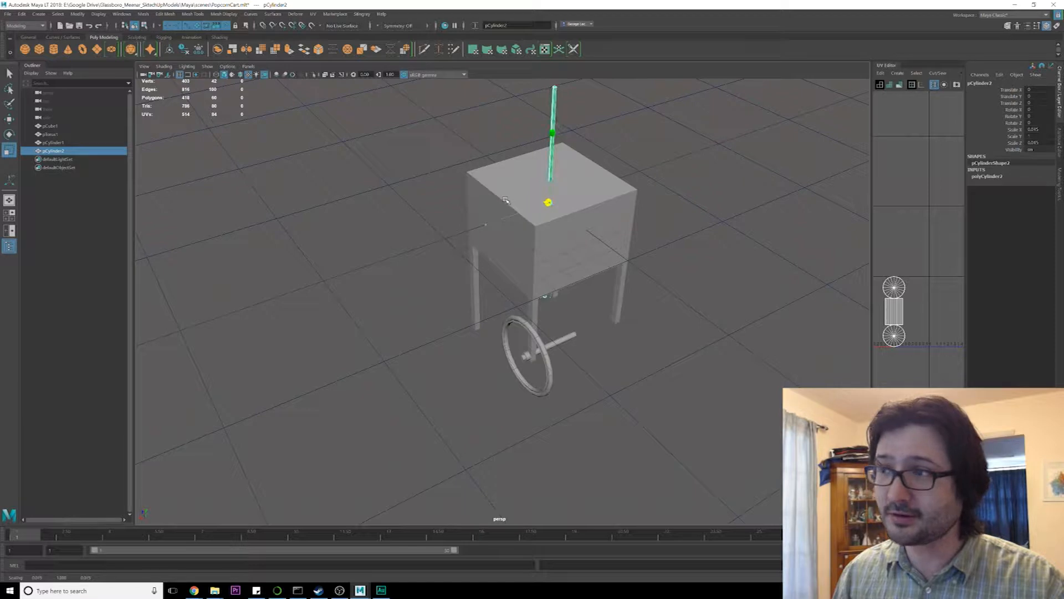
Move the spoke cylinder out of the cabinet to the wheel's side of the cart
{"action": "key", "text": "w"}
{"action": "left_click_drag", "start_coordinate": [472, 198], "coordinate": [455, 259]}
{"action": "key", "text": "f"}
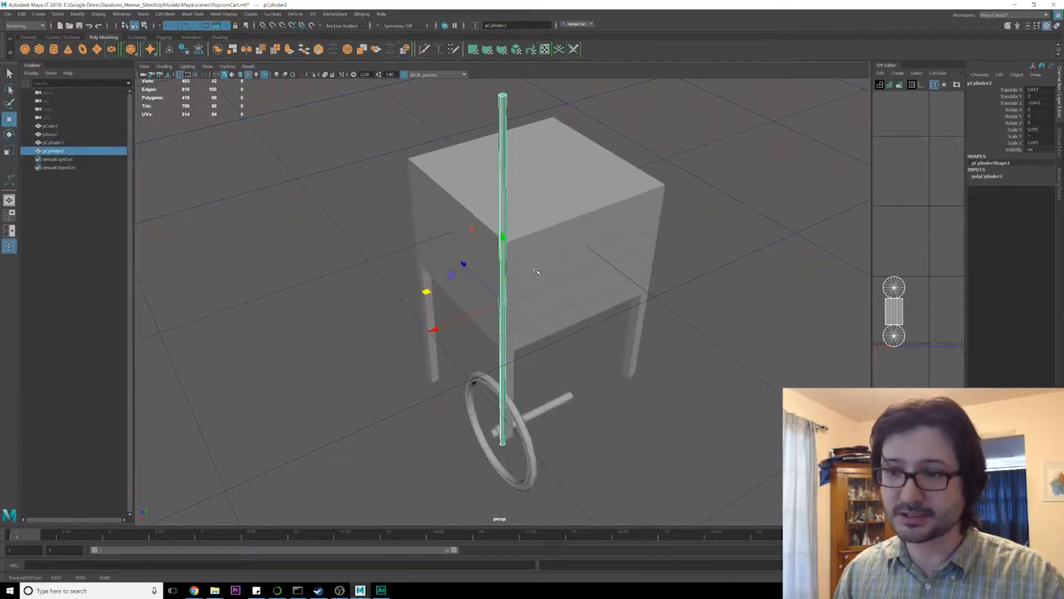
Set the spoke cylinder's axis subdivisions to 4
{"action": "left_click", "coordinate": [987, 178]}
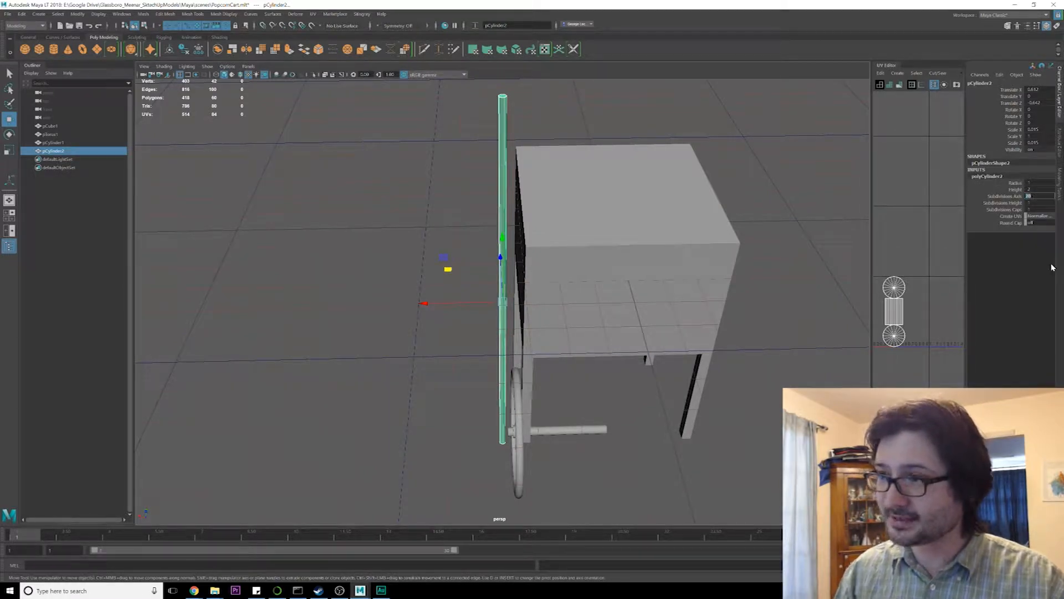
{"action": "type", "text": "3"}
{"action": "key", "text": "Return"}
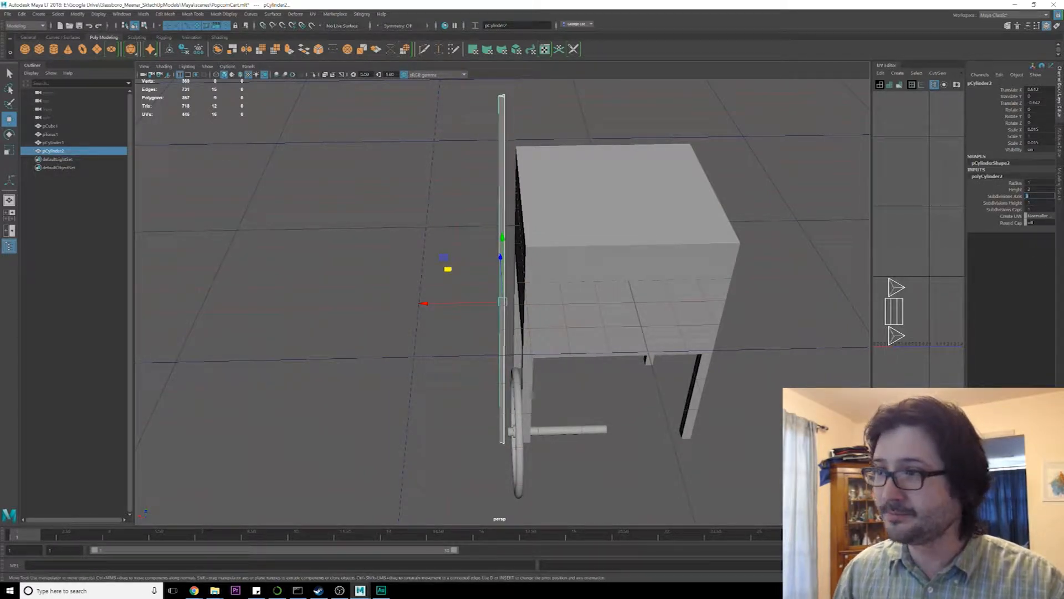
{"action": "type", "text": "4"}
{"action": "key", "text": "Return"}
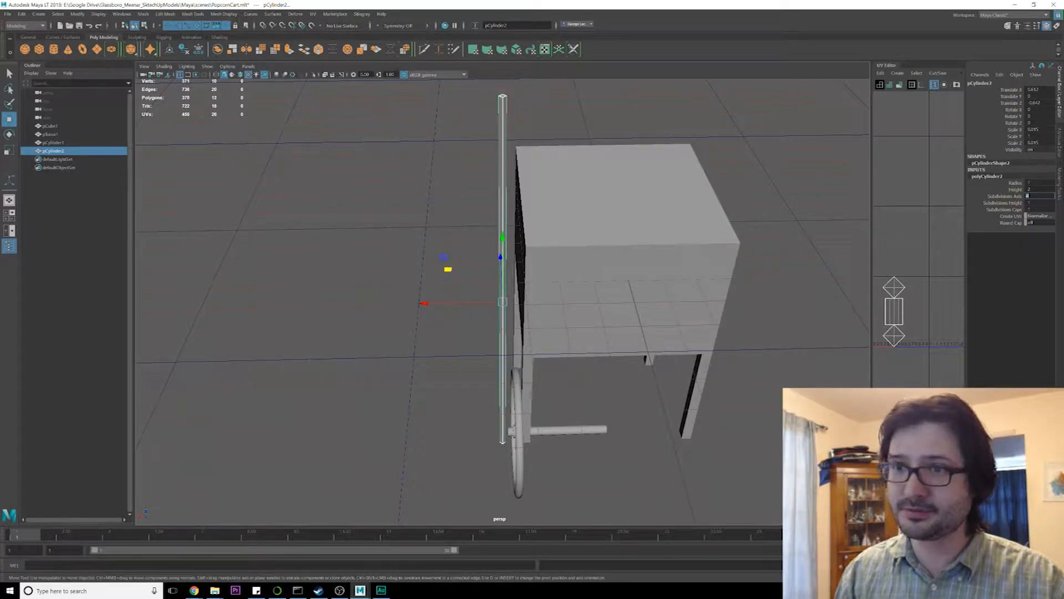
Thin the spoke cylinder further to a scale of about 0.006 in X and Z
{"action": "left_click_drag", "start_coordinate": [406, 143], "coordinate": [505, 299], "text": "alt"}
{"action": "key", "text": "e"}
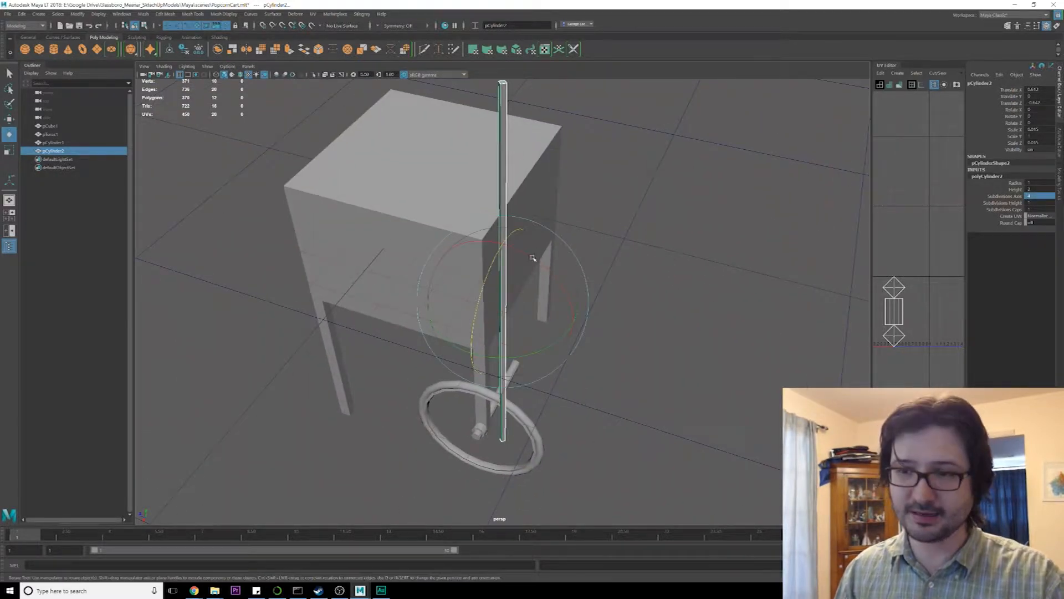
{"action": "key", "text": "r"}
{"action": "left_click_drag", "start_coordinate": [425, 325], "coordinate": [445, 326]}
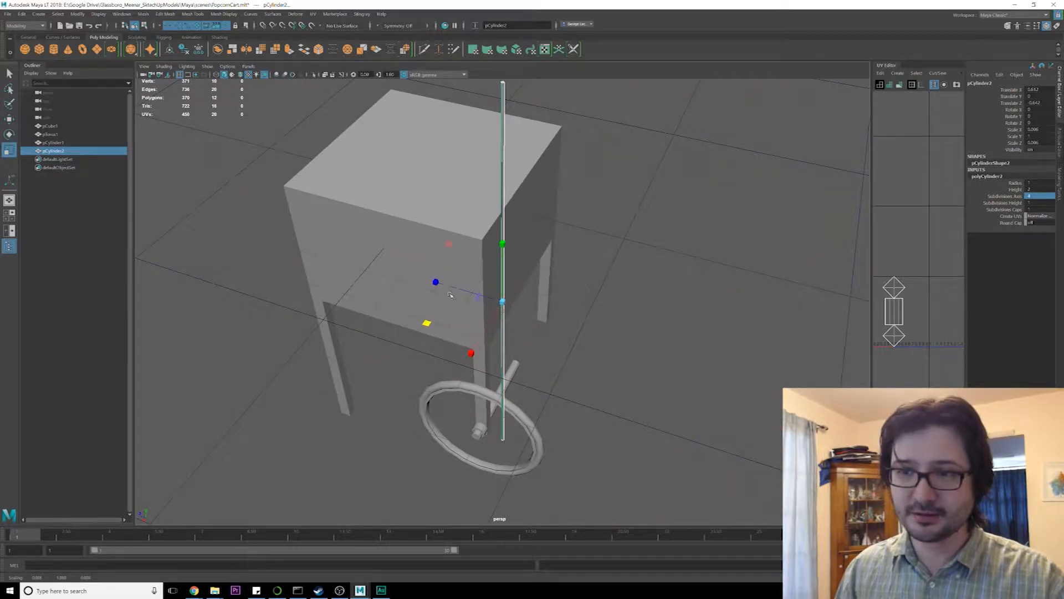
Shorten the spoke cylinder and move it down beside the wheel, in line with the axle hub
{"action": "key", "text": "w"}
{"action": "left_click_drag", "start_coordinate": [501, 308], "coordinate": [516, 224], "text": "alt"}
{"action": "left_click_drag", "start_coordinate": [458, 168], "coordinate": [413, 395]}
{"action": "key", "text": "f"}
{"action": "left_click_drag", "start_coordinate": [569, 392], "coordinate": [526, 388], "text": "alt"}
{"action": "middle_click_drag", "start_coordinate": [526, 388], "coordinate": [524, 301], "text": "alt"}
{"action": "left_click_drag", "start_coordinate": [525, 301], "coordinate": [499, 300], "text": "alt"}
{"action": "middle_click_drag", "start_coordinate": [524, 179], "coordinate": [530, 211], "text": "alt"}
Insert one centred edge loop around the axle's hub collar with the Insert Edge Loop tool
{"action": "left_click", "coordinate": [533, 222]}
{"action": "left_click", "coordinate": [598, 348]}
{"action": "right_click_drag", "start_coordinate": [592, 354], "coordinate": [614, 353], "text": "shift"}
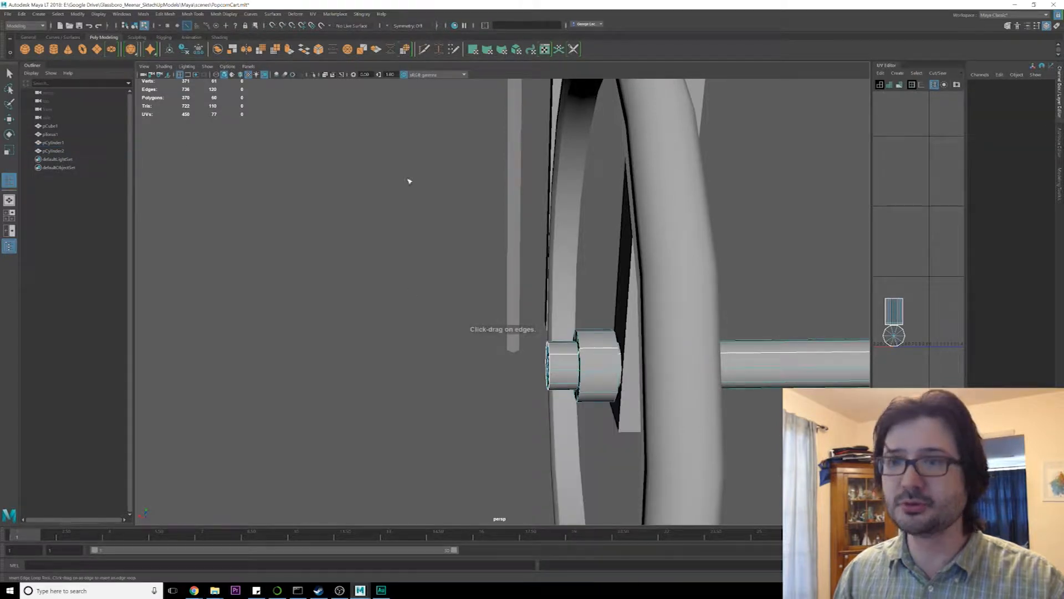
{"action": "left_click", "coordinate": [1018, 26]}
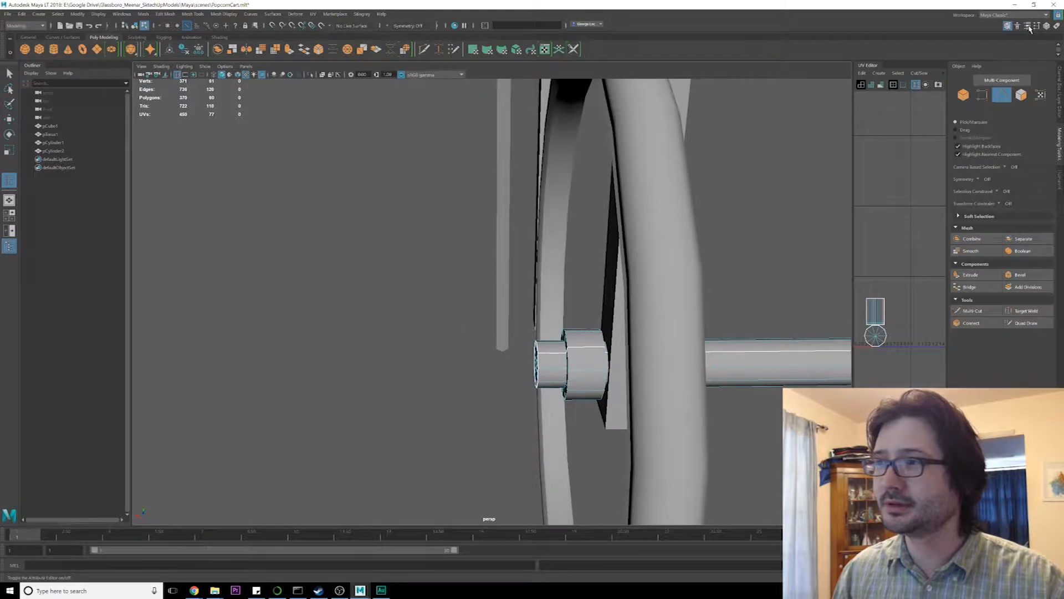
{"action": "double_click", "coordinate": [9, 180]}
{"action": "left_click_drag", "start_coordinate": [170, 77], "coordinate": [354, 111]}
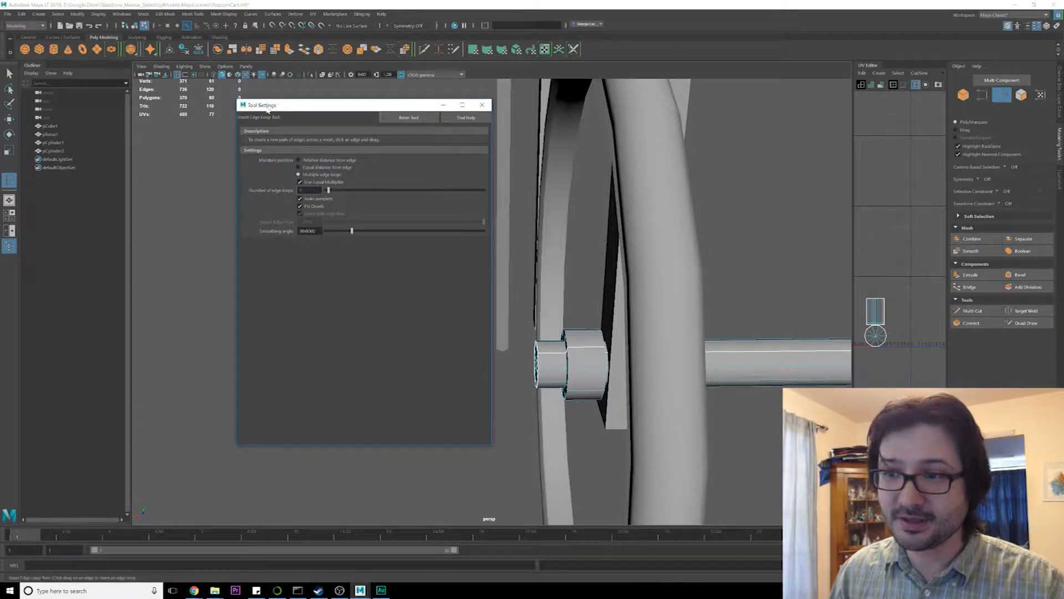
{"action": "left_click", "coordinate": [588, 348]}
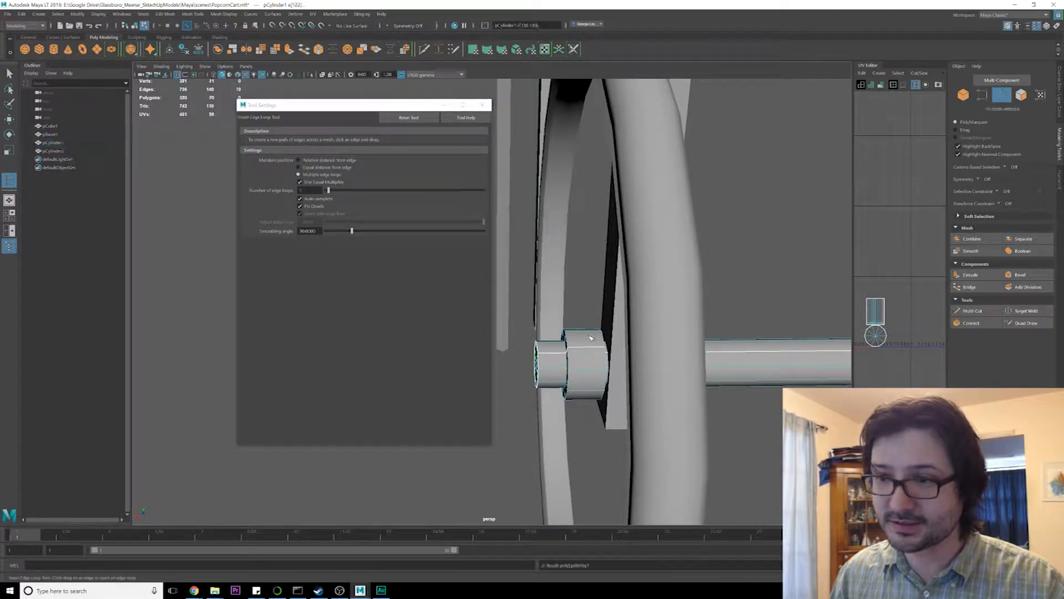
{"action": "left_click", "coordinate": [482, 105]}
{"action": "key", "text": "q"}
Select the spoke cylinder and snap it along X to the hub collar's centre edge loop
{"action": "right_click_drag", "start_coordinate": [535, 196], "coordinate": [487, 178], "text": "alt"}
{"action": "left_click", "coordinate": [486, 178]}
{"action": "key", "text": "w"}
{"action": "right_click_drag", "start_coordinate": [487, 230], "coordinate": [462, 195], "text": "alt"}
{"action": "middle_click_drag", "start_coordinate": [461, 195], "coordinate": [459, 218], "text": "alt"}
{"action": "key", "text": "F8"}
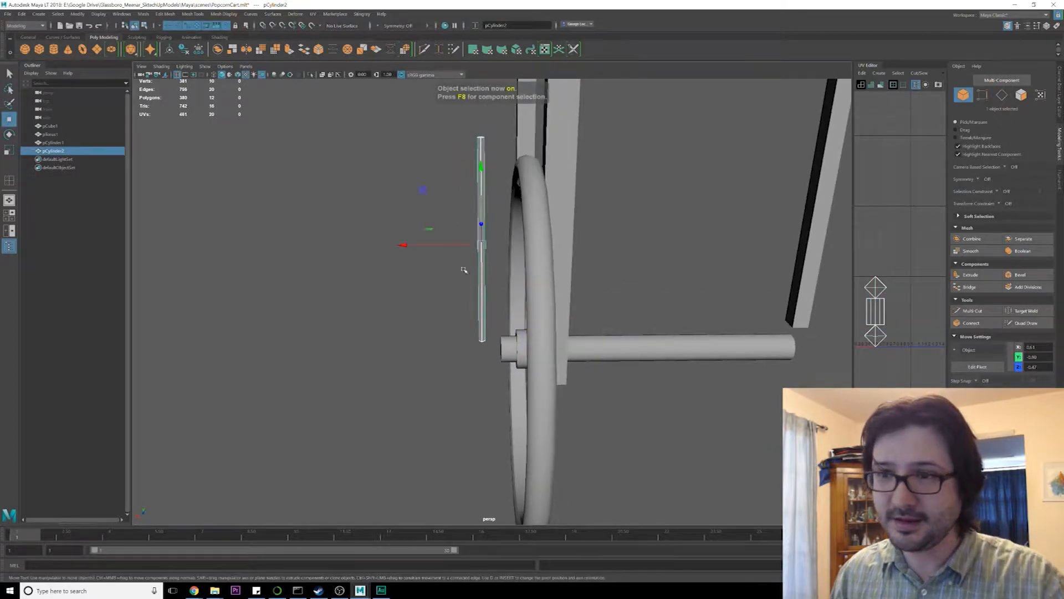
{"action": "left_click", "coordinate": [414, 246]}
{"action": "right_click_drag", "start_coordinate": [414, 246], "coordinate": [505, 321], "text": "alt"}
{"action": "middle_click_drag", "start_coordinate": [525, 339], "coordinate": [532, 337]}
{"action": "left_click_drag", "start_coordinate": [532, 337], "coordinate": [469, 295], "text": "alt"}
Turn on X-Ray shading and delete the cap faces at both ends of the spoke cylinder
{"action": "left_click", "coordinate": [162, 66]}
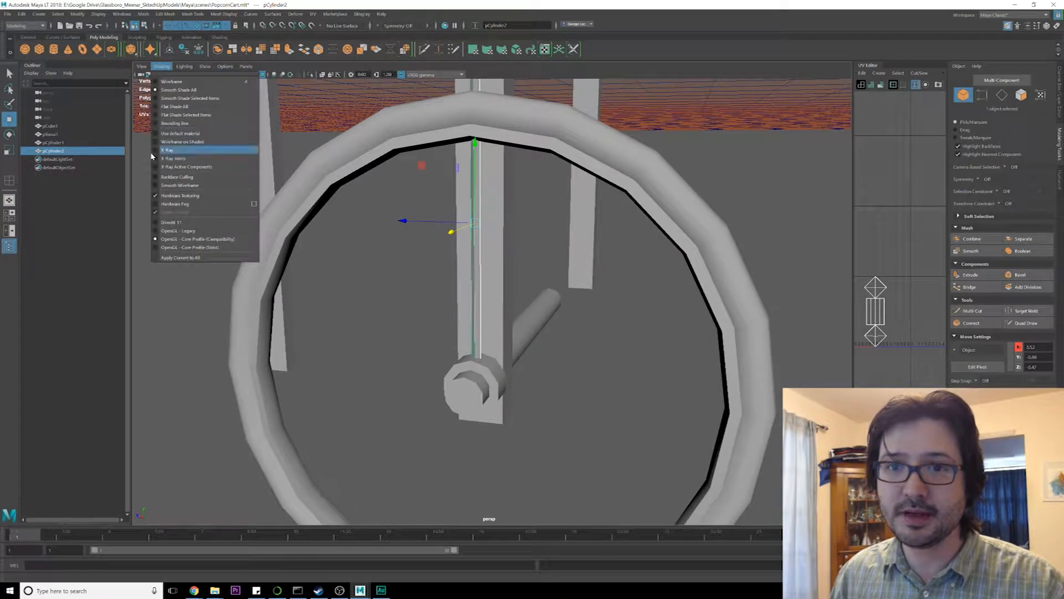
{"action": "left_click", "coordinate": [177, 150]}
{"action": "scroll", "coordinate": [455, 203], "scroll_direction": "up", "scroll_amount": 3}
{"action": "right_click_drag", "start_coordinate": [450, 202], "coordinate": [410, 214]}
{"action": "left_click_drag", "start_coordinate": [366, 295], "coordinate": [517, 374]}
{"action": "right_click_drag", "start_coordinate": [444, 184], "coordinate": [444, 213]}
{"action": "left_click_drag", "start_coordinate": [341, 286], "coordinate": [386, 323]}
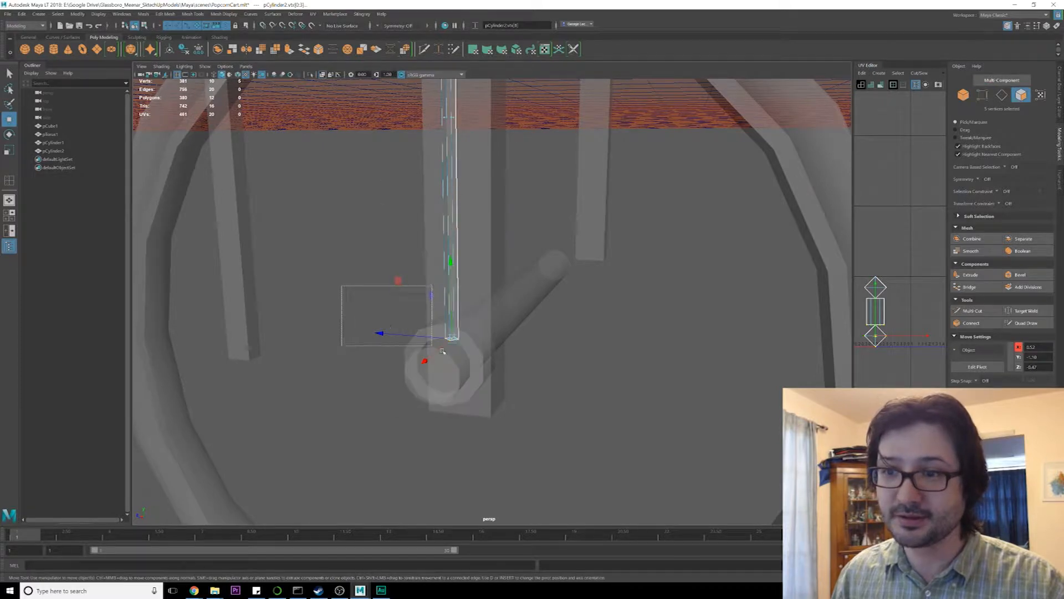
{"action": "left_click", "coordinate": [563, 420]}
{"action": "left_click_drag", "start_coordinate": [562, 423], "coordinate": [457, 190], "text": "alt"}
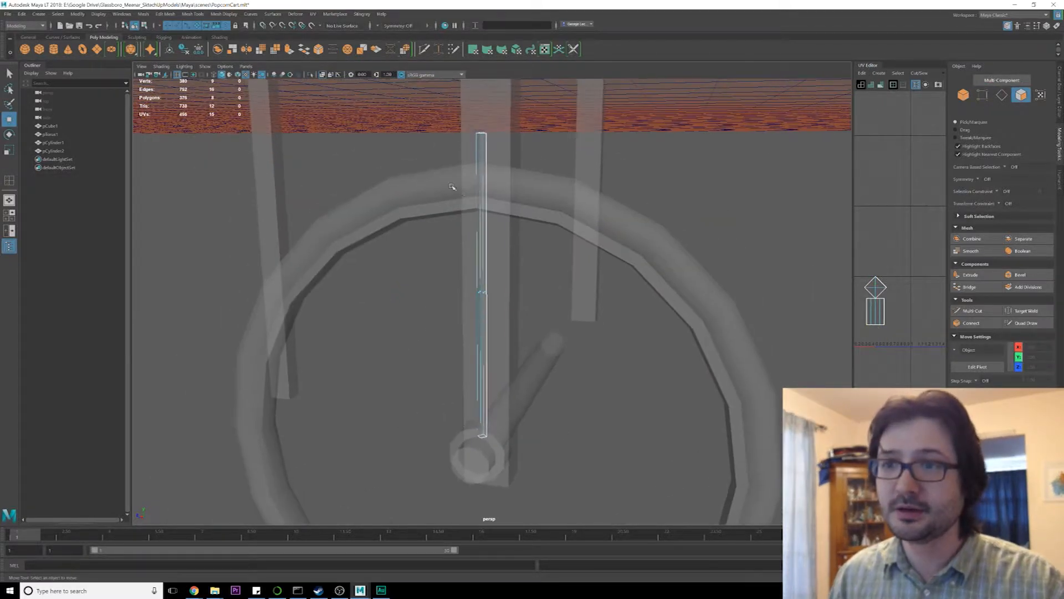
{"action": "left_click_drag", "start_coordinate": [573, 180], "coordinate": [577, 193]}
{"action": "key", "text": "Delete"}
Move the spoke's lower vertices to the hub collar and its upper vertices to the wheel rim's inner edge
{"action": "right_click_drag", "start_coordinate": [577, 194], "coordinate": [457, 311], "text": "alt"}
{"action": "middle_click_drag", "start_coordinate": [457, 311], "coordinate": [484, 265], "text": "alt"}
{"action": "right_click_drag", "start_coordinate": [487, 231], "coordinate": [438, 233]}
{"action": "scroll", "coordinate": [434, 290], "scroll_direction": "down", "scroll_amount": 5}
{"action": "left_click_drag", "start_coordinate": [435, 290], "coordinate": [516, 382]}
{"action": "left_click_drag", "start_coordinate": [516, 382], "coordinate": [556, 363], "text": "alt"}
{"action": "left_click_drag", "start_coordinate": [513, 329], "coordinate": [520, 333], "text": "alt"}
{"action": "left_click_drag", "start_coordinate": [487, 265], "coordinate": [518, 186]}
{"action": "middle_click_drag", "start_coordinate": [518, 186], "coordinate": [527, 277], "text": "alt"}
{"action": "left_click_drag", "start_coordinate": [451, 154], "coordinate": [535, 204]}
{"action": "left_click_drag", "start_coordinate": [538, 210], "coordinate": [542, 186], "text": "alt"}
{"action": "left_click_drag", "start_coordinate": [506, 97], "coordinate": [506, 159]}
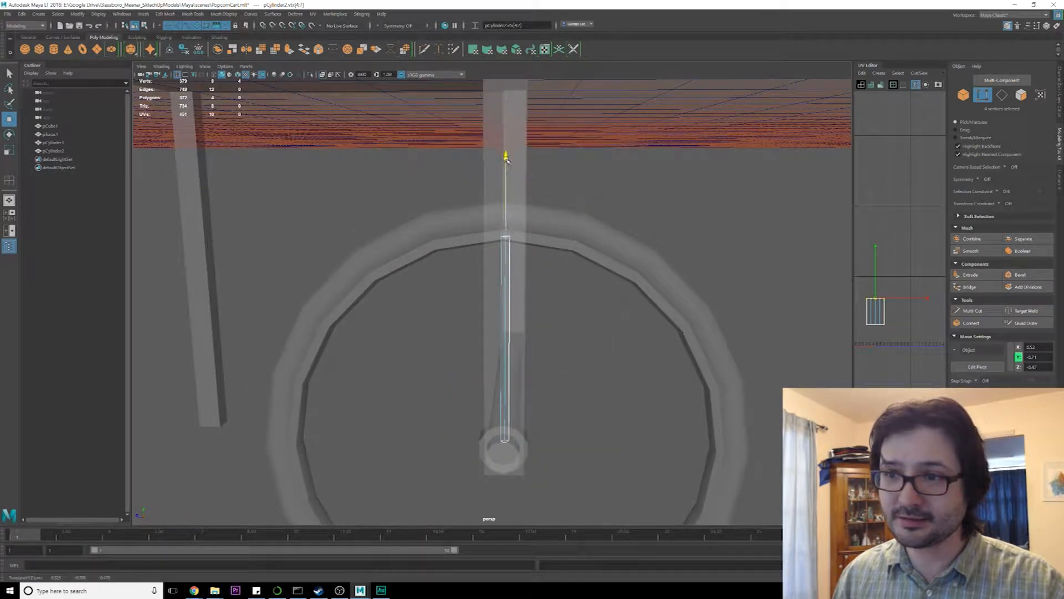
Return to object selection and turn off X-Ray shading
{"action": "left_click_drag", "start_coordinate": [540, 202], "coordinate": [477, 183], "text": "alt"}
{"action": "key", "text": "F8"}
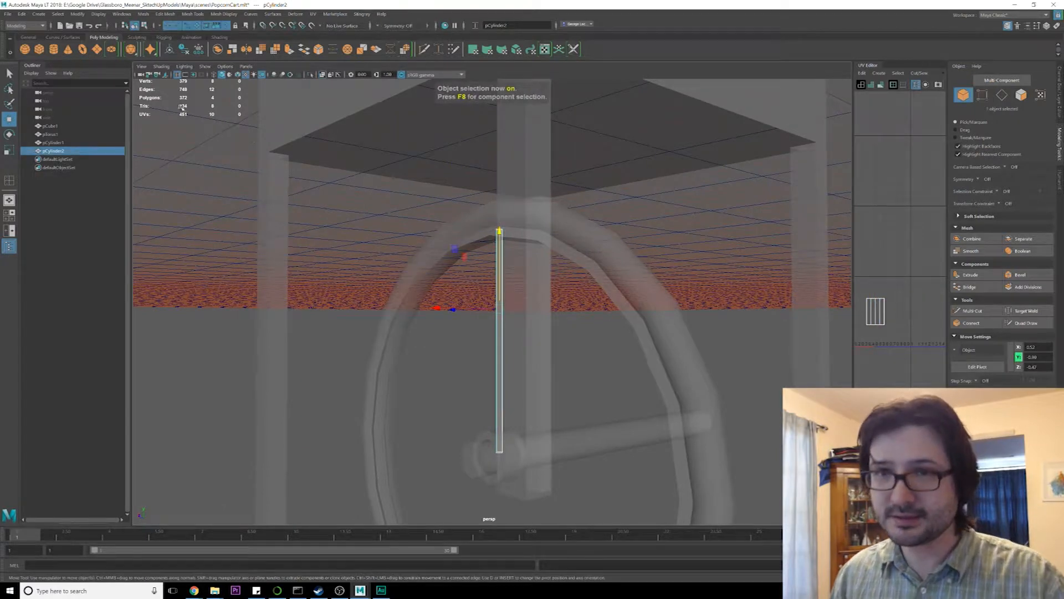
{"action": "left_click", "coordinate": [165, 74]}
{"action": "left_click", "coordinate": [748, 174]}
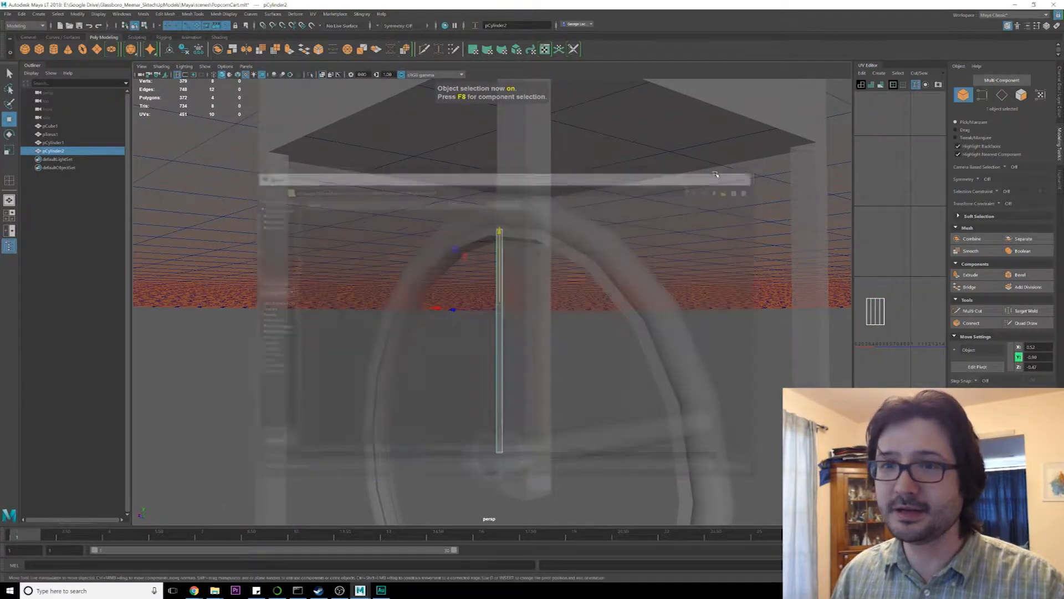
{"action": "left_click", "coordinate": [161, 66]}
{"action": "left_click", "coordinate": [154, 151]}
Examine the spoke's fit between hub and rim, and check it against the popcorn cart reference photo in Chrome
{"action": "mouse_move", "coordinate": [519, 250]}
{"action": "left_mouse_down", "text": "alt"}
{"action": "mouse_move", "coordinate": [430, 268]}
{"action": "mouse_move", "coordinate": [438, 254]}
{"action": "mouse_move", "coordinate": [466, 260]}
{"action": "mouse_move", "coordinate": [445, 252]}
{"action": "left_mouse_up", "text": "alt"}
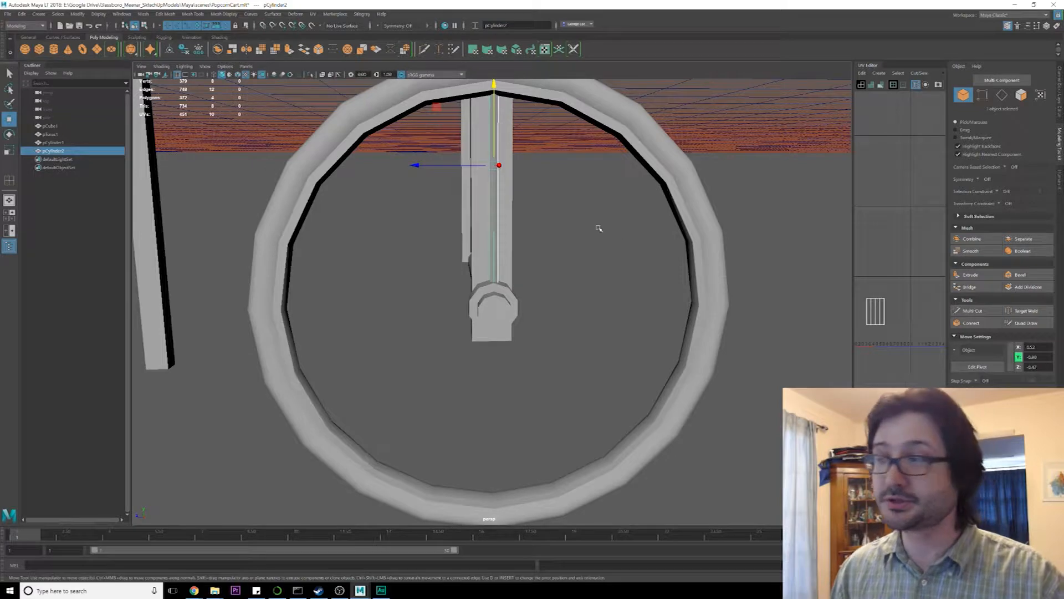
{"action": "left_click_drag", "start_coordinate": [598, 243], "coordinate": [551, 308], "text": "alt"}
{"action": "scroll", "coordinate": [551, 308], "scroll_direction": "down", "scroll_amount": 5}
{"action": "left_click_drag", "start_coordinate": [519, 148], "coordinate": [464, 90], "text": "alt"}
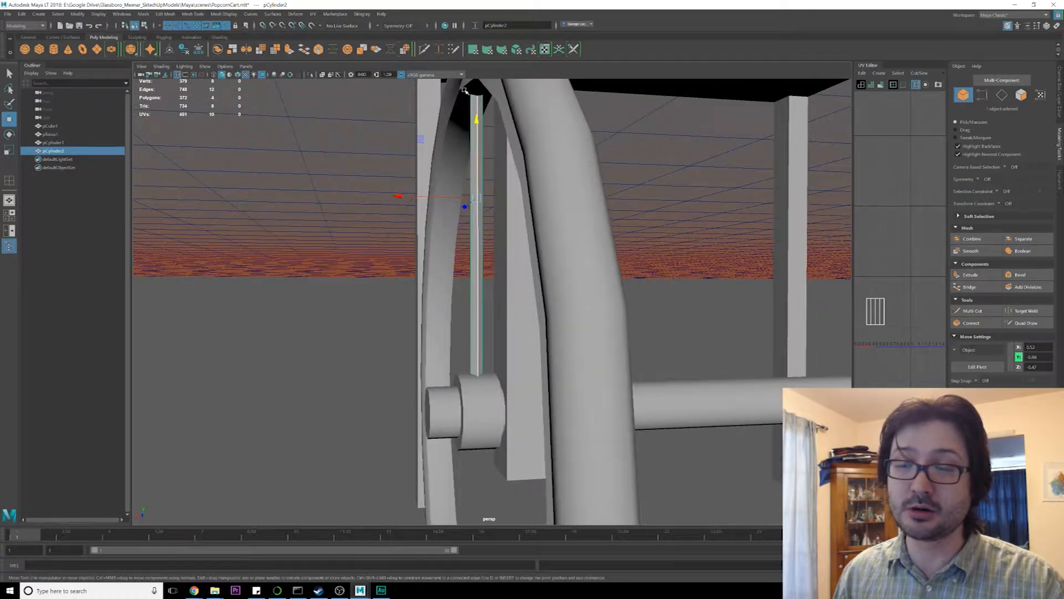
{"action": "left_click_drag", "start_coordinate": [490, 251], "coordinate": [480, 91], "text": "alt"}
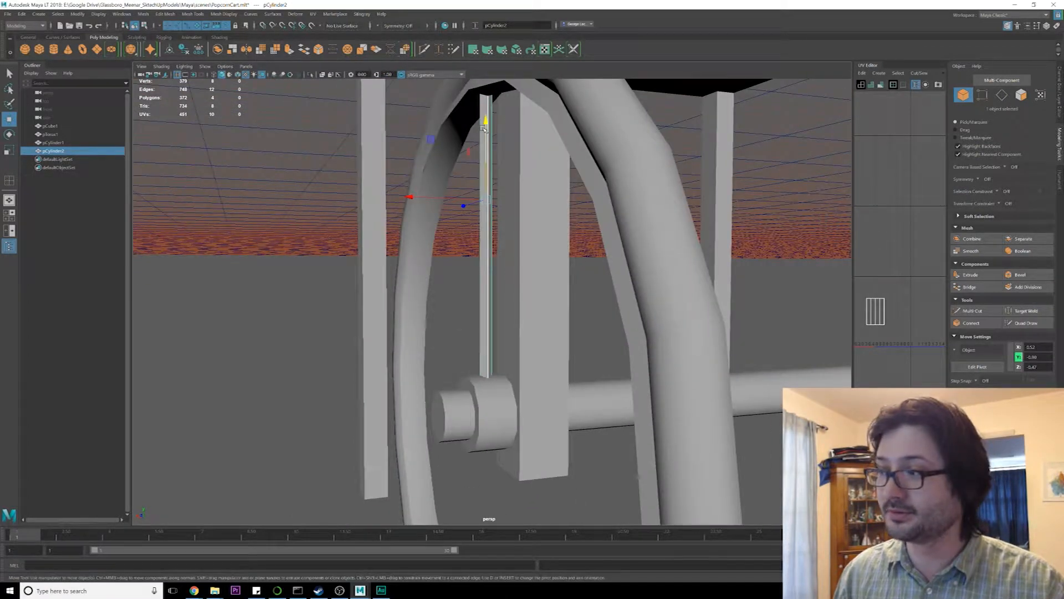
{"action": "left_click", "coordinate": [496, 93]}
{"action": "left_click", "coordinate": [485, 112]}
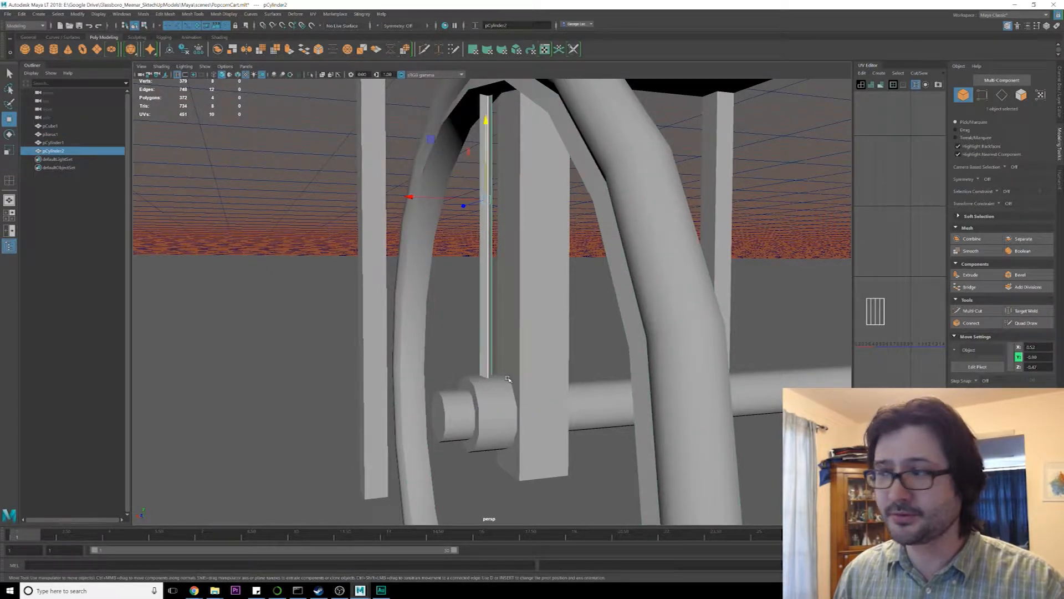
{"action": "key", "text": "alt+Tab"}
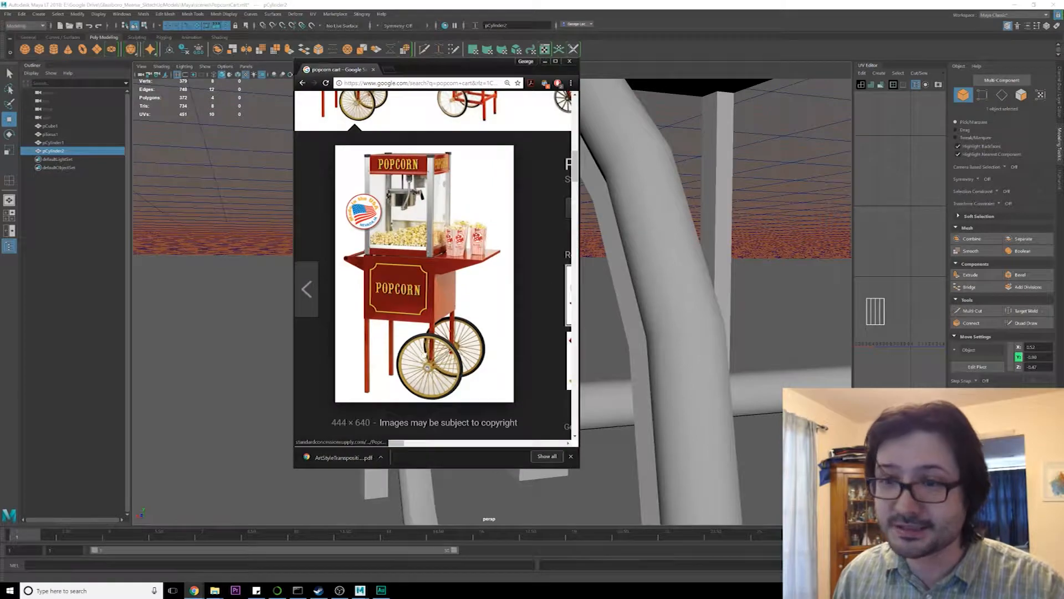
{"action": "double_click", "coordinate": [483, 67]}
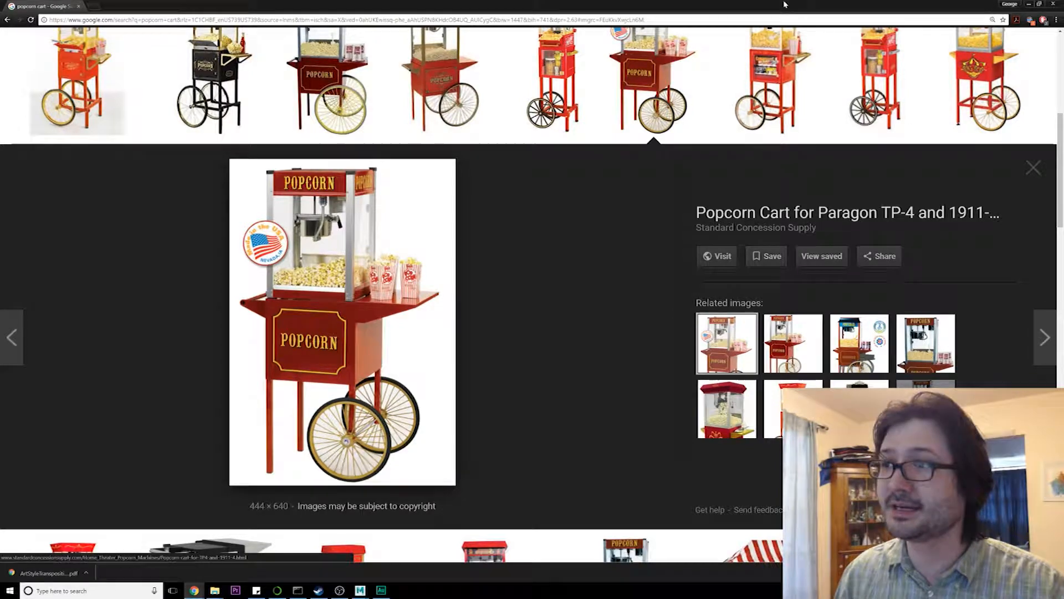
{"action": "left_click", "coordinate": [1029, 4]}
Move the spoke cylinder's pivot to the centre of the axle hub
{"action": "left_click_drag", "start_coordinate": [619, 359], "coordinate": [618, 368], "text": "alt"}
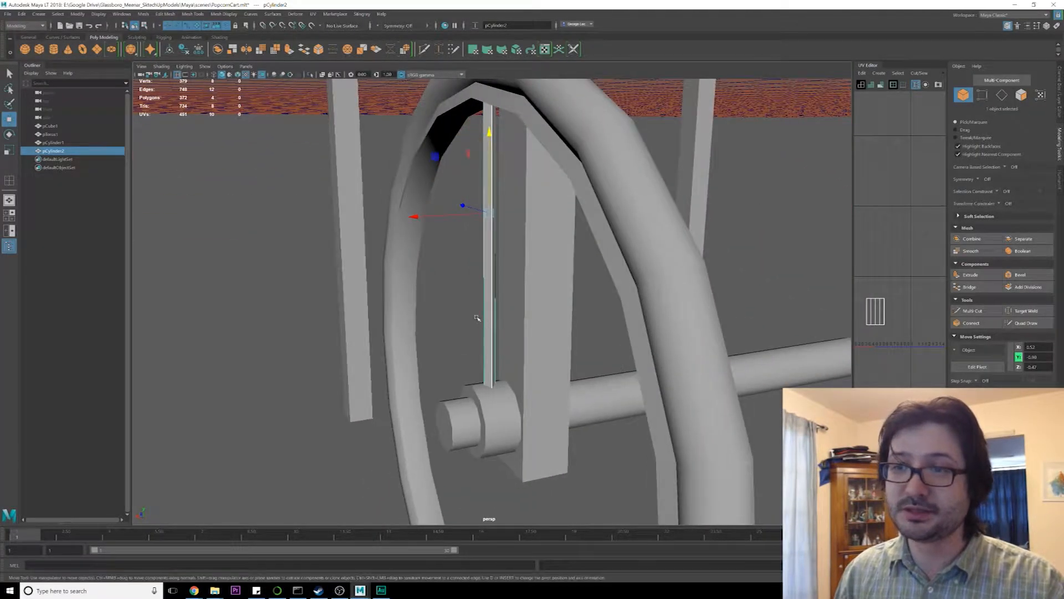
{"action": "left_click_drag", "start_coordinate": [476, 318], "coordinate": [484, 348], "text": "alt"}
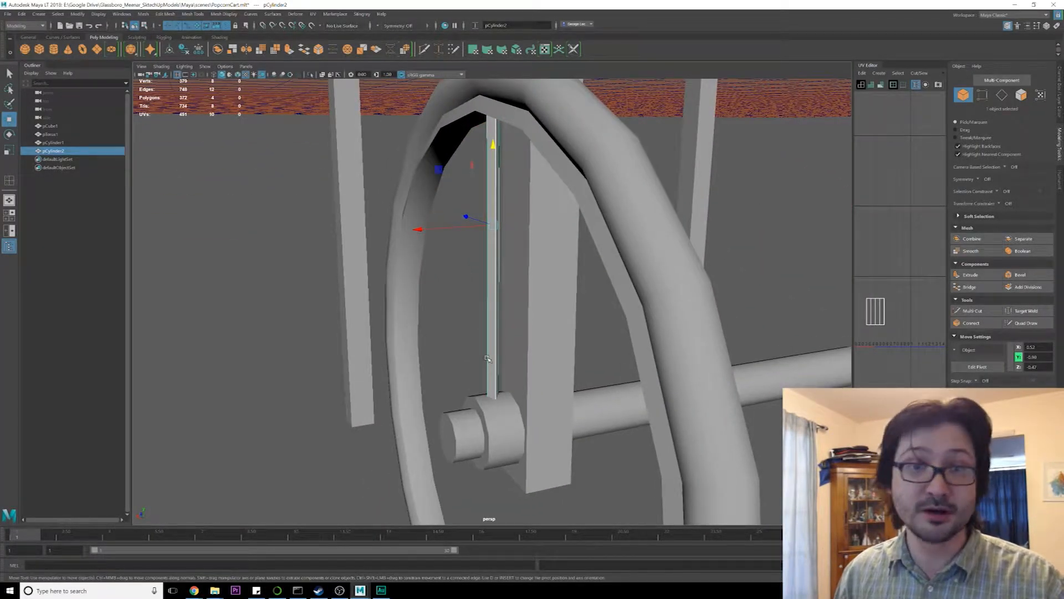
{"action": "left_click_drag", "start_coordinate": [581, 312], "coordinate": [466, 514], "text": "alt"}
{"action": "left_click_drag", "start_coordinate": [533, 347], "coordinate": [491, 331], "text": "alt"}
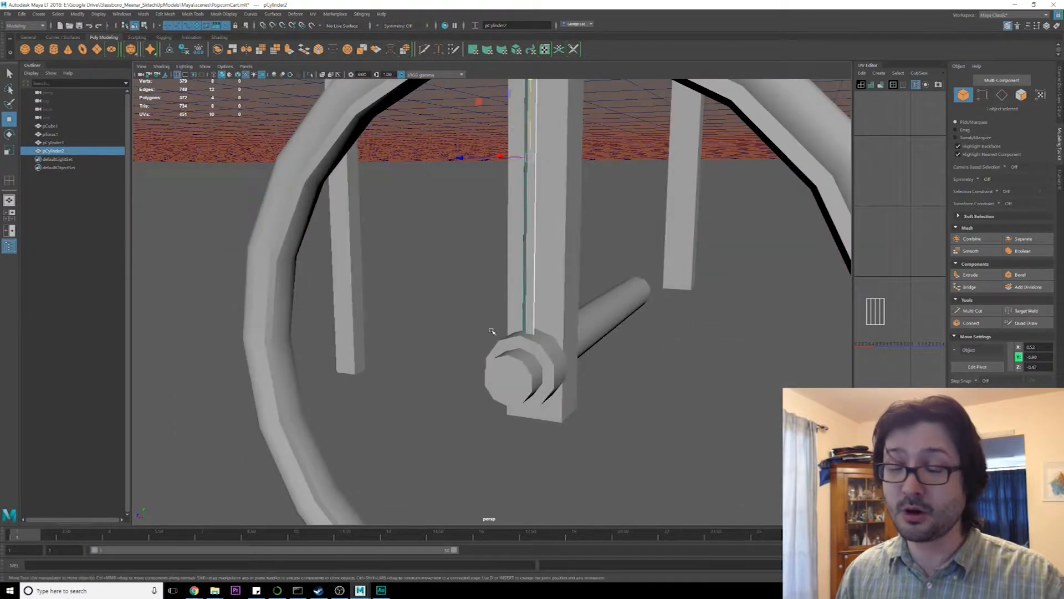
{"action": "scroll", "coordinate": [559, 308], "scroll_direction": "down", "scroll_amount": 4}
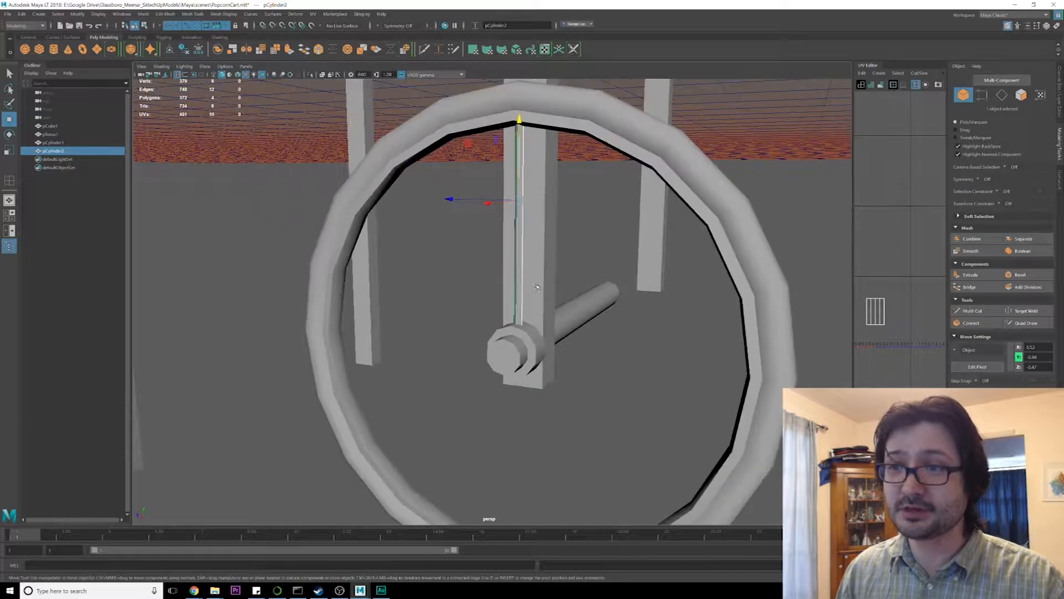
{"action": "middle_click_drag", "start_coordinate": [532, 299], "coordinate": [559, 278], "text": "alt"}
{"action": "left_click_drag", "start_coordinate": [559, 278], "coordinate": [544, 312], "text": "alt"}
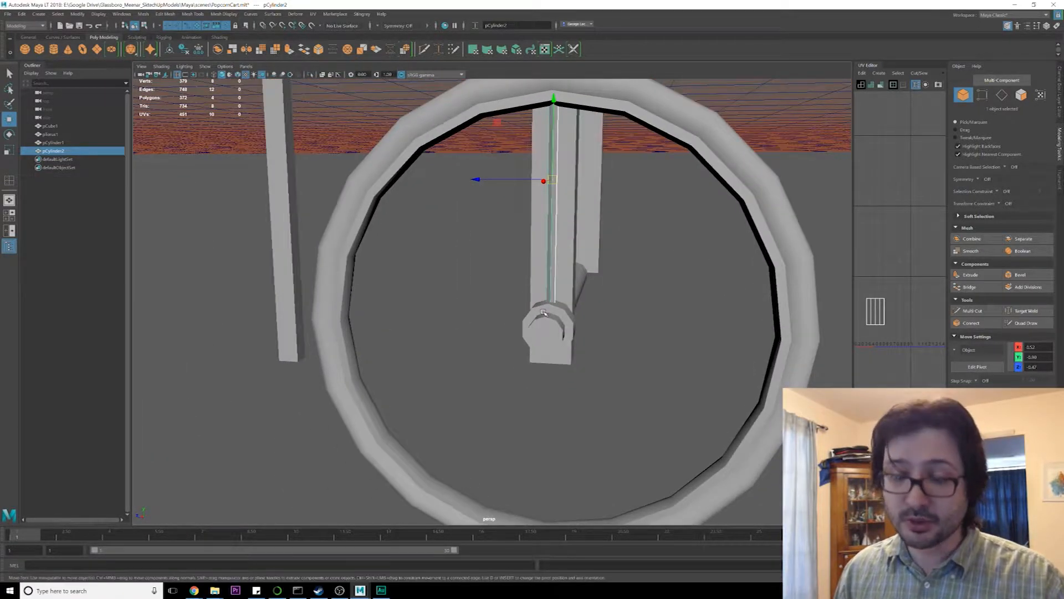
{"action": "key", "text": "d"}
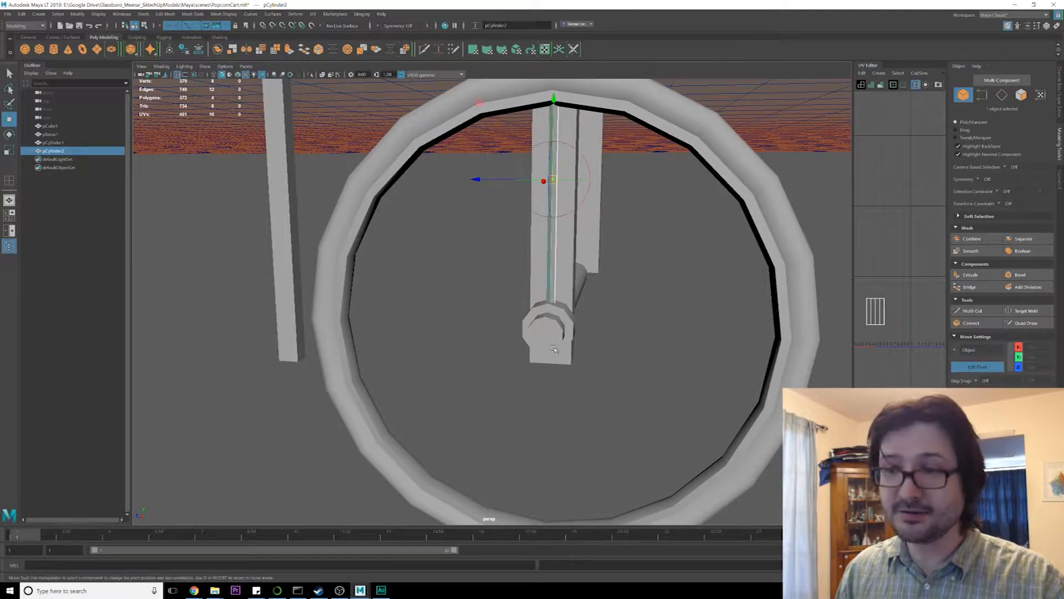
{"action": "left_click", "coordinate": [557, 344]}
{"action": "left_click_drag", "start_coordinate": [558, 346], "coordinate": [572, 347], "text": "alt"}
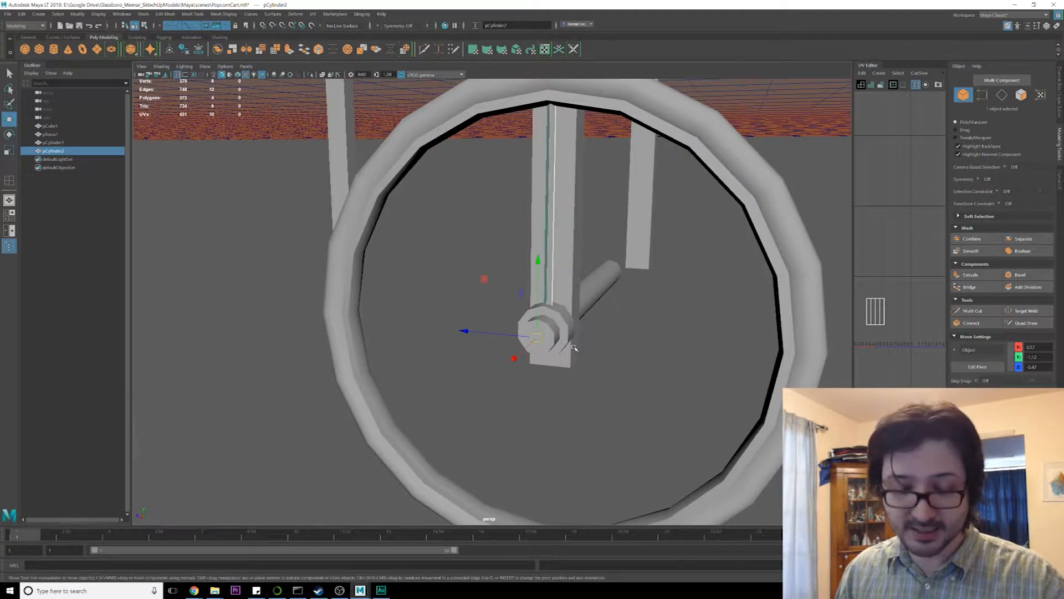
Duplicate the spoke and rotate the copy around the hub in X by one spoke spacing
{"action": "key", "text": "ctrl+d"}
{"action": "key", "text": "e"}
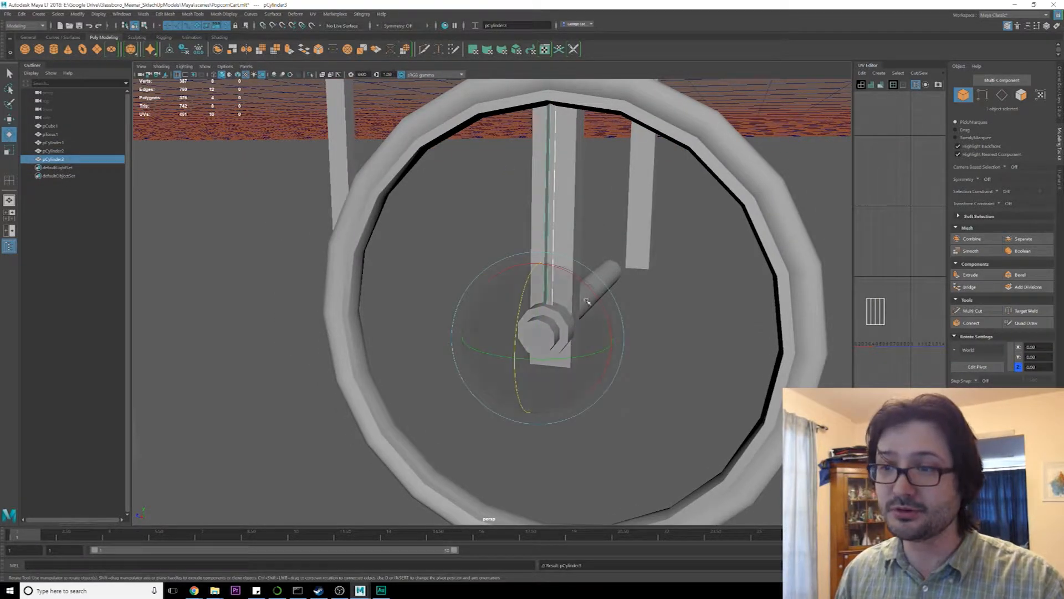
{"action": "left_click_drag", "start_coordinate": [585, 294], "coordinate": [567, 279]}
Repeat the rotated duplicate around the hub until the wheel has 16 evenly spaced spokes
{"action": "key", "text": "shift+d"}
{"action": "key", "text": "shift+d"}
{"action": "key", "text": "shift+d"}
{"action": "key", "text": "shift+d"}
{"action": "key", "text": "shift+d"}
{"action": "key", "text": "shift+d"}
{"action": "key", "text": "shift+d"}
{"action": "key", "text": "shift+d"}
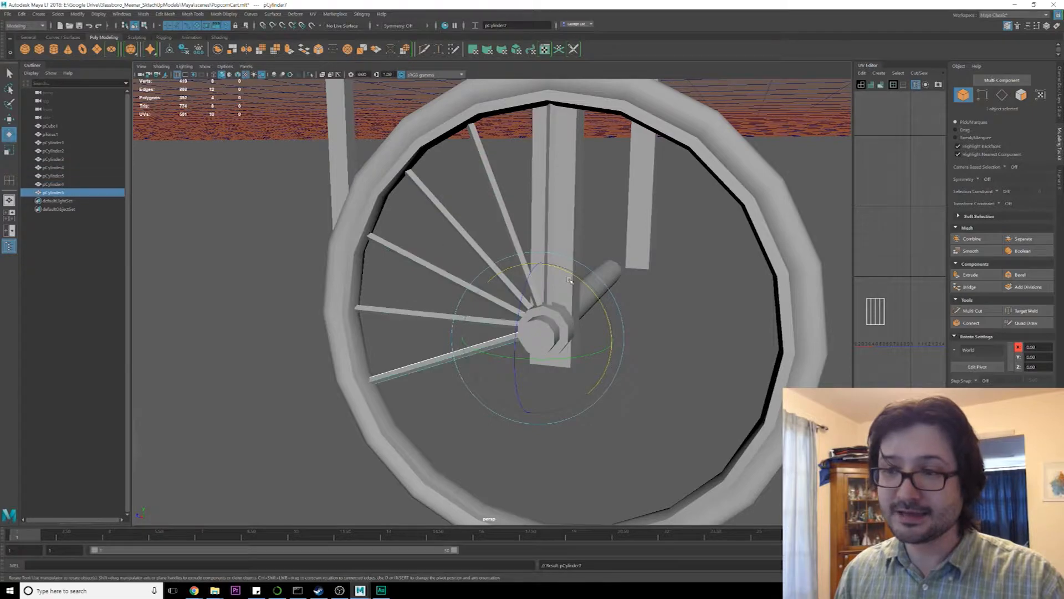
{"action": "key", "text": "shift+d"}
{"action": "key", "text": "shift+d"}
{"action": "key", "text": "shift+d"}
{"action": "key", "text": "shift+d"}
{"action": "key", "text": "shift+d"}
{"action": "key", "text": "shift+d"}
{"action": "key", "text": "shift+d"}
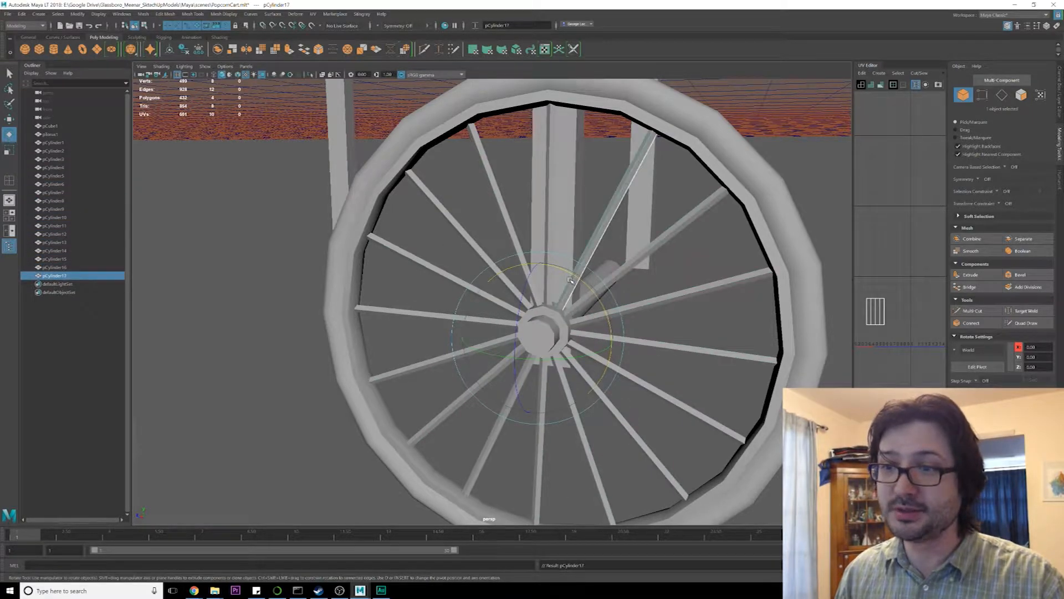
Examine the ring of spokes and one spoke's pivot at the hub from several angles
{"action": "key", "text": "q"}
{"action": "left_click_drag", "start_coordinate": [571, 283], "coordinate": [613, 211], "text": "alt"}
{"action": "left_click", "coordinate": [720, 203]}
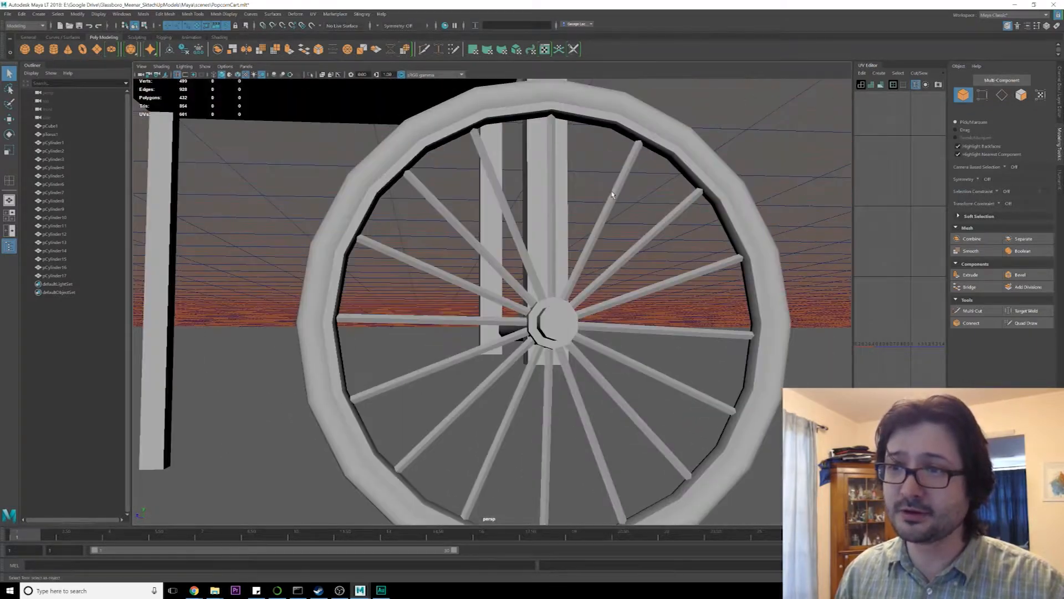
{"action": "left_click_drag", "start_coordinate": [581, 179], "coordinate": [313, 396], "text": "alt"}
{"action": "left_click_drag", "start_coordinate": [545, 246], "coordinate": [541, 285], "text": "alt"}
{"action": "left_click", "coordinate": [536, 297]}
{"action": "key", "text": "r"}
{"action": "key", "text": "e"}
{"action": "left_click", "coordinate": [545, 336]}
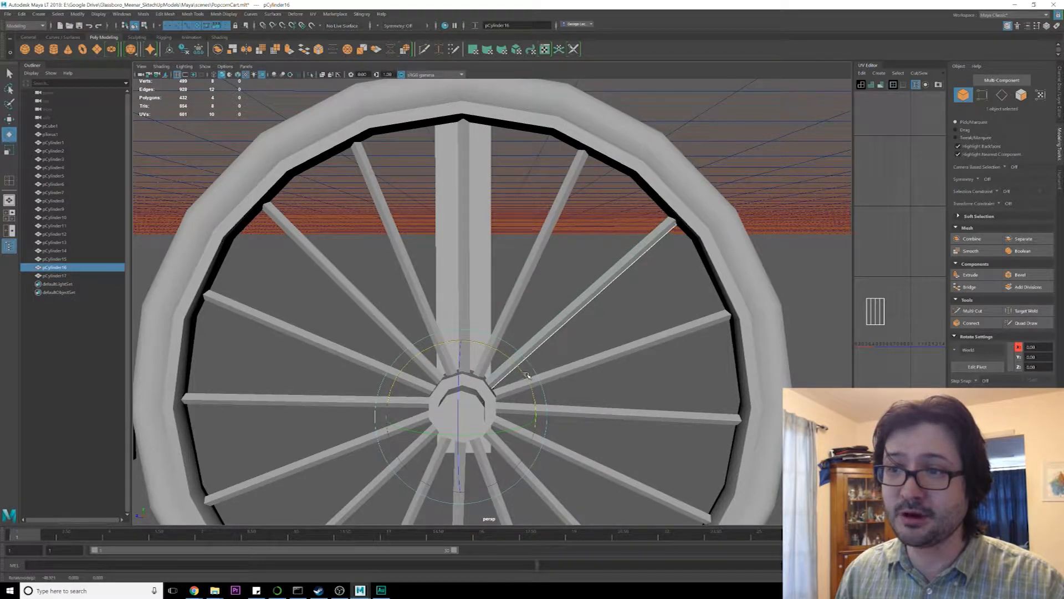
{"action": "scroll", "coordinate": [607, 357], "scroll_direction": "down", "scroll_amount": 5}
{"action": "left_click", "coordinate": [598, 299]}
{"action": "left_click_drag", "start_coordinate": [598, 300], "coordinate": [550, 349], "text": "alt"}
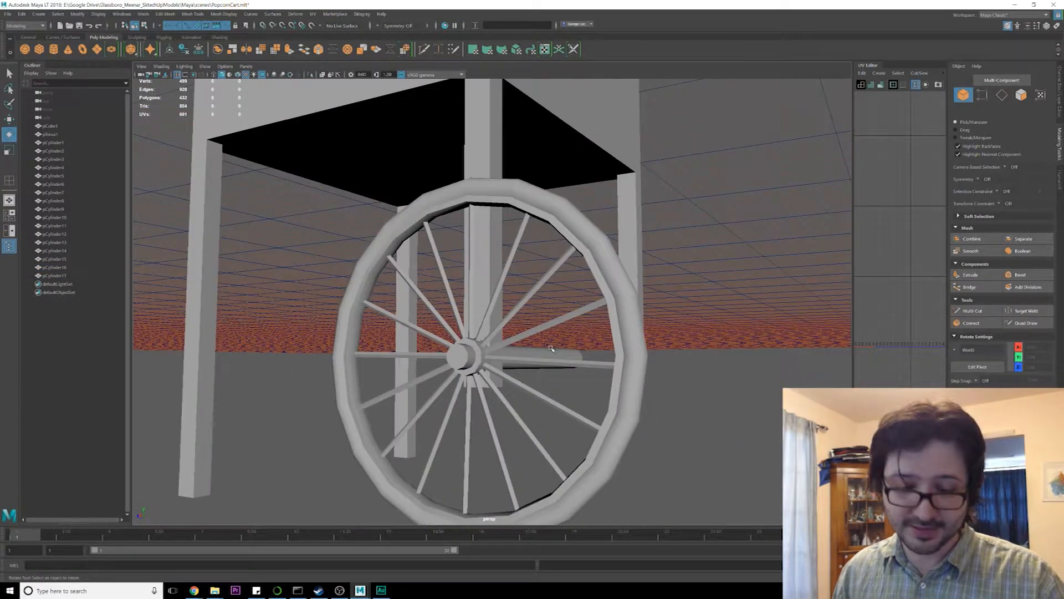
Select all 16 spokes and apply Soften Edge to them
{"action": "key", "text": "F8"}
{"action": "left_click_drag", "start_coordinate": [543, 311], "coordinate": [569, 361], "text": "alt"}
{"action": "left_click_drag", "start_coordinate": [516, 279], "coordinate": [547, 337]}
{"action": "left_click", "coordinate": [677, 200]}
{"action": "left_click_drag", "start_coordinate": [675, 202], "coordinate": [579, 340], "text": "alt"}
{"action": "left_click_drag", "start_coordinate": [578, 416], "coordinate": [577, 418], "text": "shift"}
{"action": "left_click_drag", "start_coordinate": [567, 438], "coordinate": [369, 327], "text": "shift"}
{"action": "left_click", "coordinate": [378, 309], "text": "shift"}
{"action": "left_click", "coordinate": [394, 266], "text": "shift"}
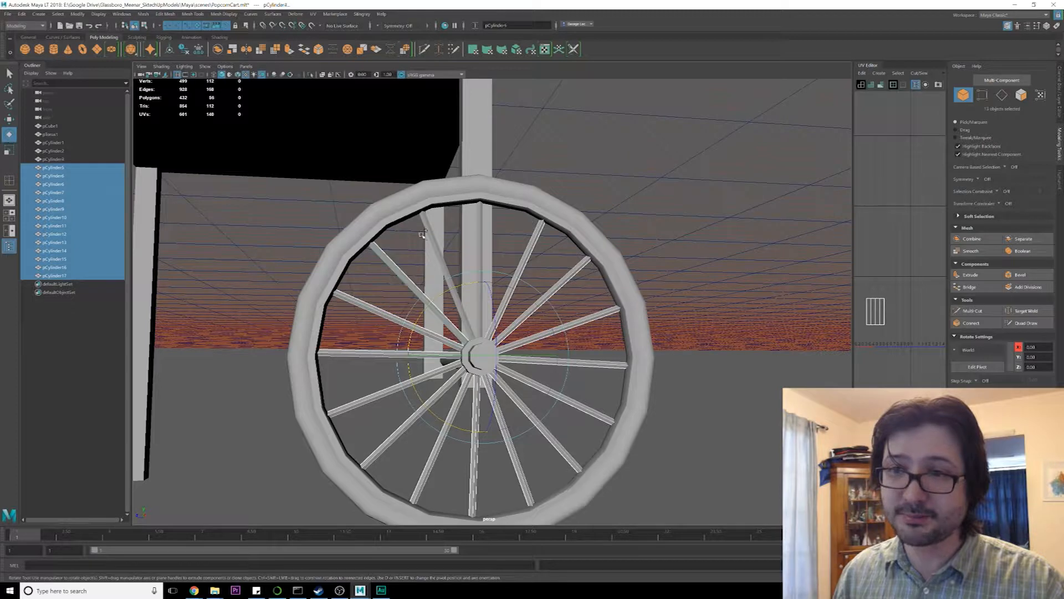
{"action": "left_click", "coordinate": [429, 231], "text": "shift"}
{"action": "scroll", "coordinate": [471, 235], "scroll_direction": "up", "scroll_amount": 2}
{"action": "left_click_drag", "start_coordinate": [495, 237], "coordinate": [478, 244], "text": "alt"}
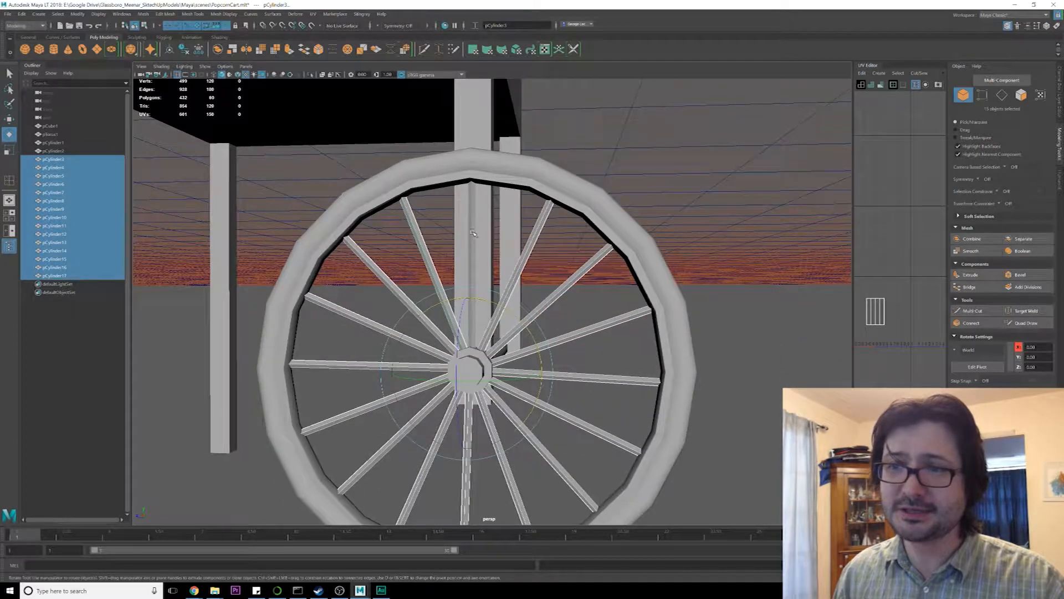
{"action": "left_click", "coordinate": [473, 232], "text": "shift"}
{"action": "left_click", "coordinate": [224, 14]}
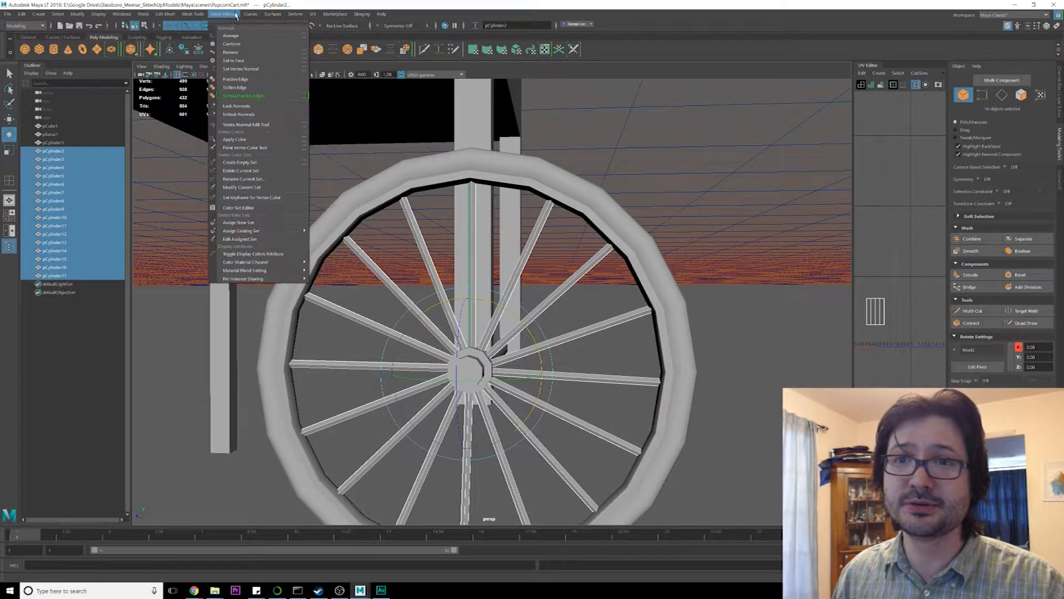
{"action": "left_click", "coordinate": [233, 87]}
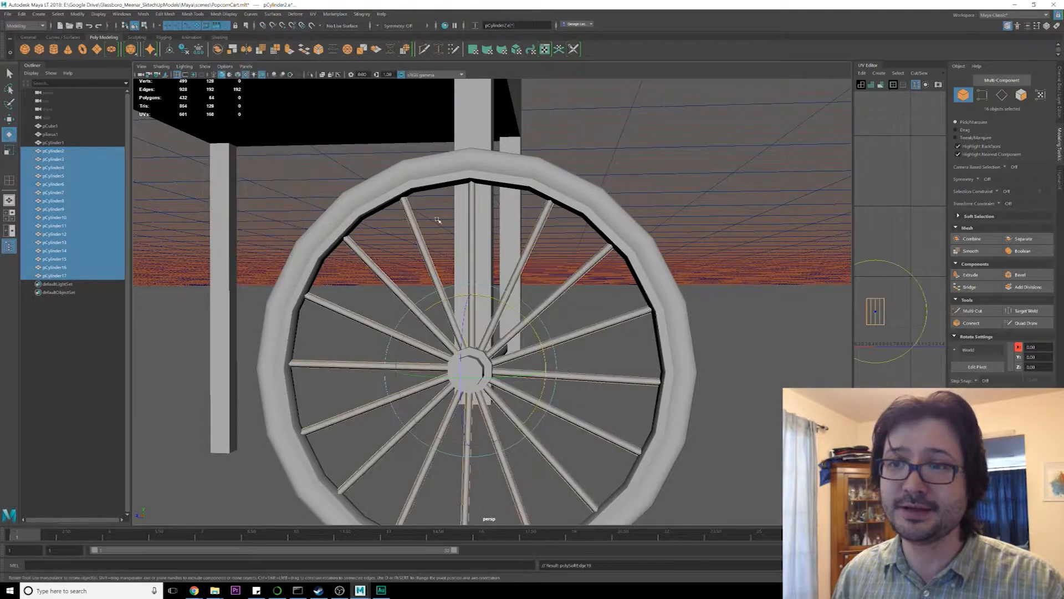
{"action": "left_click_drag", "start_coordinate": [633, 210], "coordinate": [581, 232], "text": "alt"}
{"action": "left_click", "coordinate": [743, 224]}
Examine the softened spokes, the axle cylinder and the wheel rim from several angles
{"action": "left_click_drag", "start_coordinate": [546, 299], "coordinate": [572, 297], "text": "alt"}
{"action": "scroll", "coordinate": [593, 283], "scroll_direction": "up", "scroll_amount": 5}
{"action": "left_click_drag", "start_coordinate": [509, 208], "coordinate": [528, 268], "text": "alt"}
{"action": "left_click_drag", "start_coordinate": [586, 190], "coordinate": [547, 258], "text": "alt"}
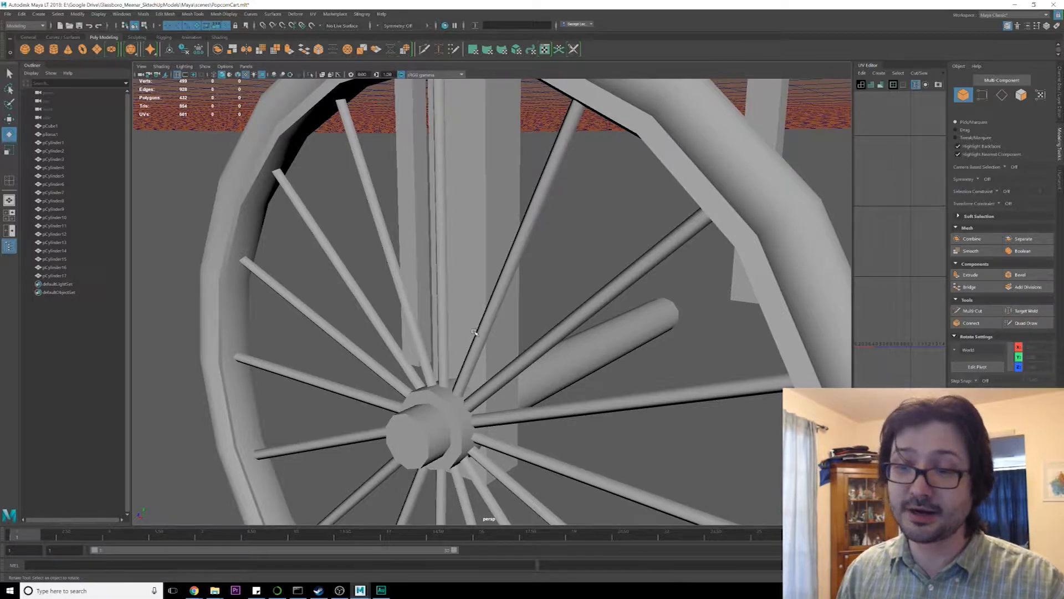
{"action": "right_click_drag", "start_coordinate": [475, 332], "coordinate": [429, 335], "text": "alt"}
{"action": "mouse_move", "coordinate": [429, 335]}
{"action": "left_mouse_down", "text": "alt"}
{"action": "mouse_move", "coordinate": [492, 302]}
{"action": "mouse_move", "coordinate": [507, 339]}
{"action": "mouse_move", "coordinate": [461, 344]}
{"action": "mouse_move", "coordinate": [444, 332]}
{"action": "left_mouse_up", "text": "alt"}
{"action": "right_click_drag", "start_coordinate": [443, 333], "coordinate": [410, 332], "text": "alt"}
{"action": "key", "text": "q"}
{"action": "left_click_drag", "start_coordinate": [644, 315], "coordinate": [594, 325], "text": "alt"}
{"action": "left_click", "coordinate": [558, 334]}
{"action": "middle_click_drag", "start_coordinate": [559, 334], "coordinate": [456, 336], "text": "alt"}
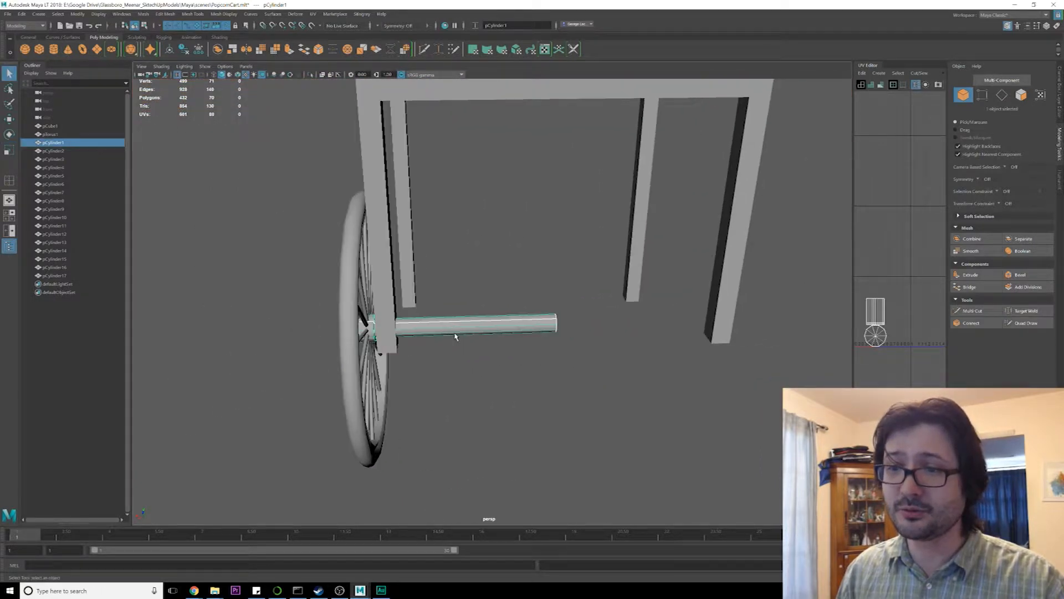
{"action": "left_click_drag", "start_coordinate": [456, 337], "coordinate": [375, 247], "text": "alt"}
{"action": "right_click_drag", "start_coordinate": [375, 248], "coordinate": [430, 348], "text": "alt"}
{"action": "left_click", "coordinate": [430, 348]}
{"action": "left_click_drag", "start_coordinate": [429, 348], "coordinate": [480, 317], "text": "alt"}
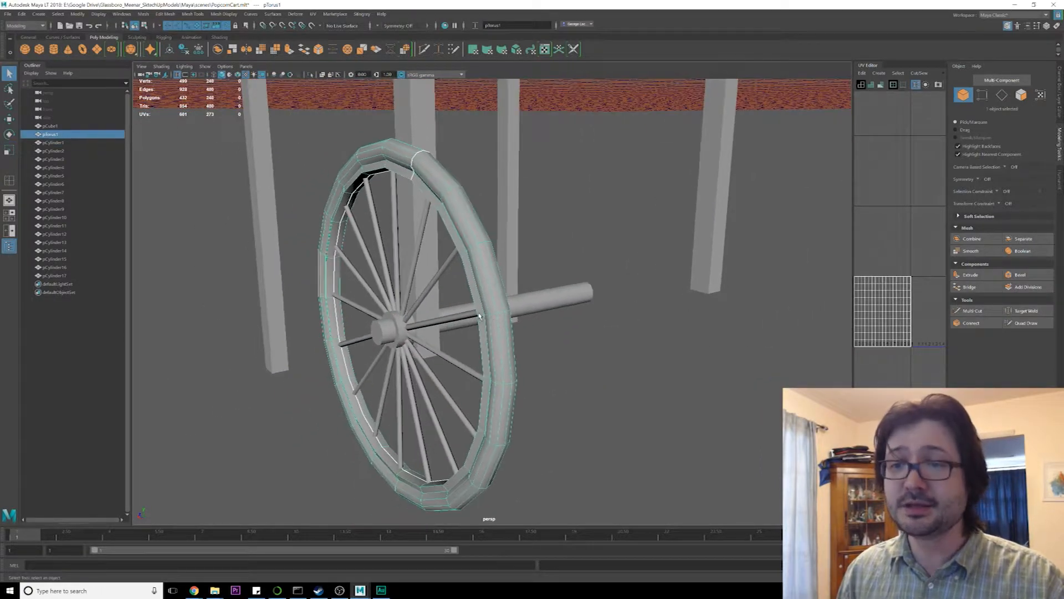
Combine the wheel rim, all 16 spokes and the axle cylinder into a single mesh
{"action": "left_click", "coordinate": [417, 326]}
{"action": "left_click", "coordinate": [419, 302], "text": "shift"}
{"action": "left_click", "coordinate": [413, 287], "text": "shift"}
{"action": "left_click_drag", "start_coordinate": [383, 285], "coordinate": [427, 292], "text": "alt"}
{"action": "left_click", "coordinate": [428, 224], "text": "shift"}
{"action": "left_click", "coordinate": [465, 226], "text": "shift"}
{"action": "left_click_drag", "start_coordinate": [422, 201], "coordinate": [385, 319]}
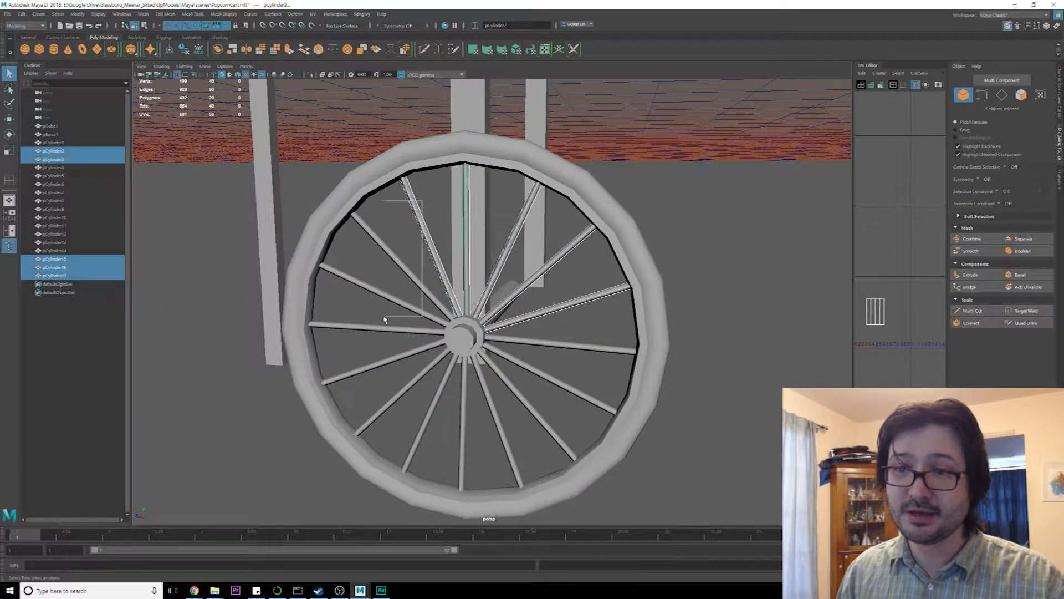
{"action": "left_click_drag", "start_coordinate": [380, 400], "coordinate": [506, 391]}
{"action": "left_click_drag", "start_coordinate": [523, 304], "coordinate": [527, 398], "text": "shift"}
{"action": "left_click", "coordinate": [528, 336], "text": "shift"}
{"action": "left_click", "coordinate": [500, 305], "text": "shift"}
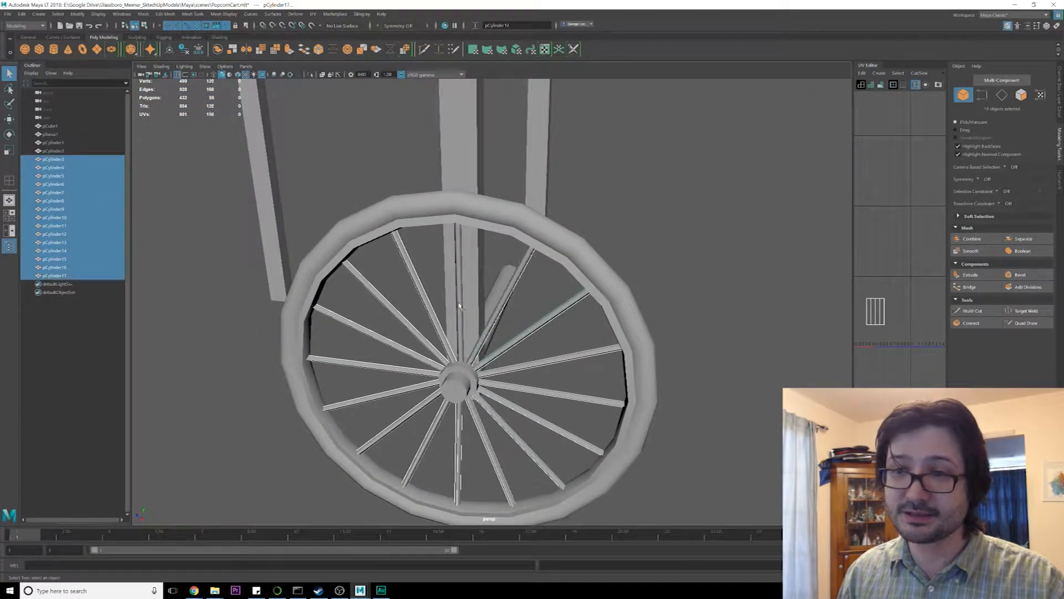
{"action": "left_click", "coordinate": [457, 303], "text": "shift"}
{"action": "left_click_drag", "start_coordinate": [457, 304], "coordinate": [341, 132], "text": "alt"}
{"action": "left_click", "coordinate": [490, 325], "text": "shift"}
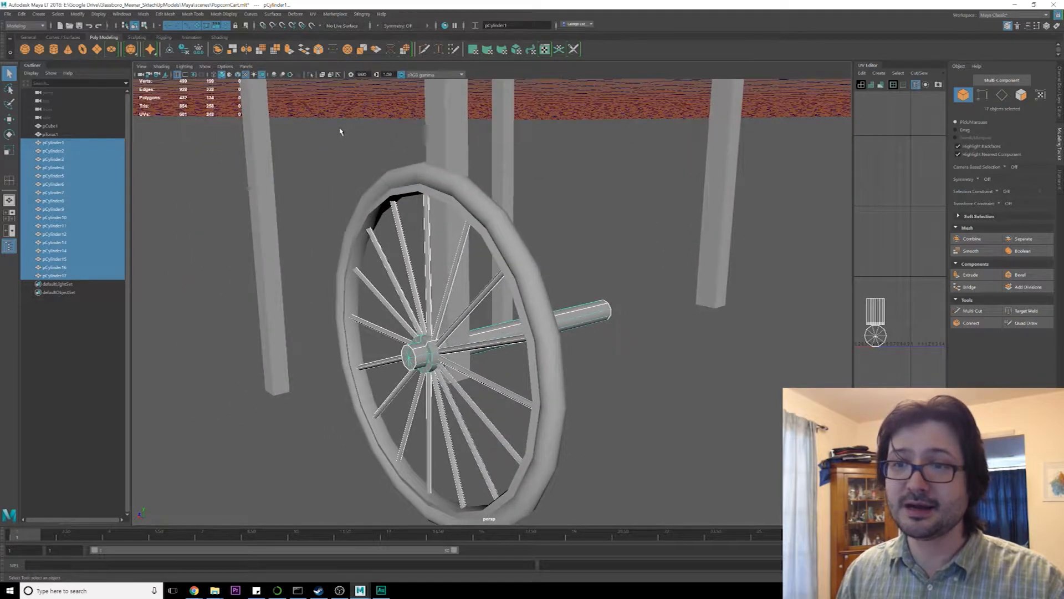
{"action": "left_click", "coordinate": [462, 213], "text": "shift"}
{"action": "left_click", "coordinate": [217, 50]}
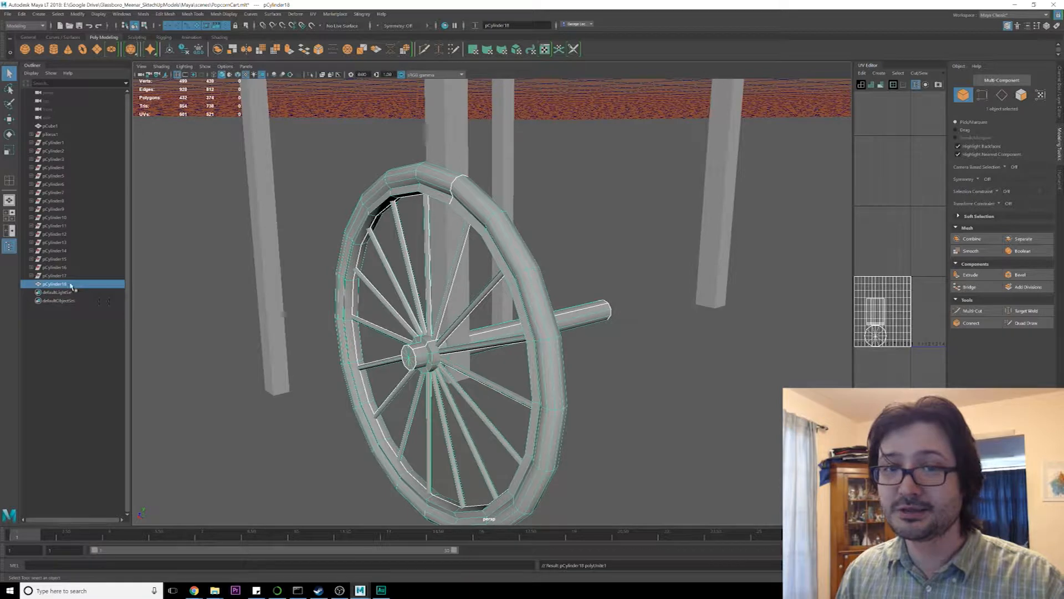
Delete the construction history left over from combining the wheel parts
{"action": "left_click", "coordinate": [24, 15]}
{"action": "mouse_move", "coordinate": [83, 131]}
{"action": "left_click", "coordinate": [135, 133]}
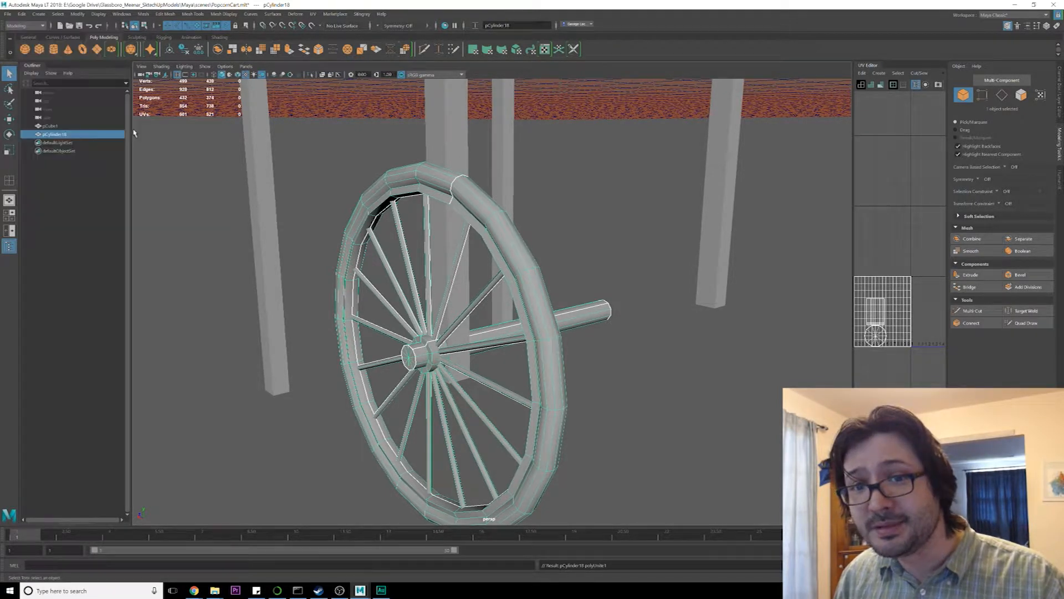
Rename the combined wheel mesh as Wheel and save the scene
{"action": "double_click", "coordinate": [64, 136]}
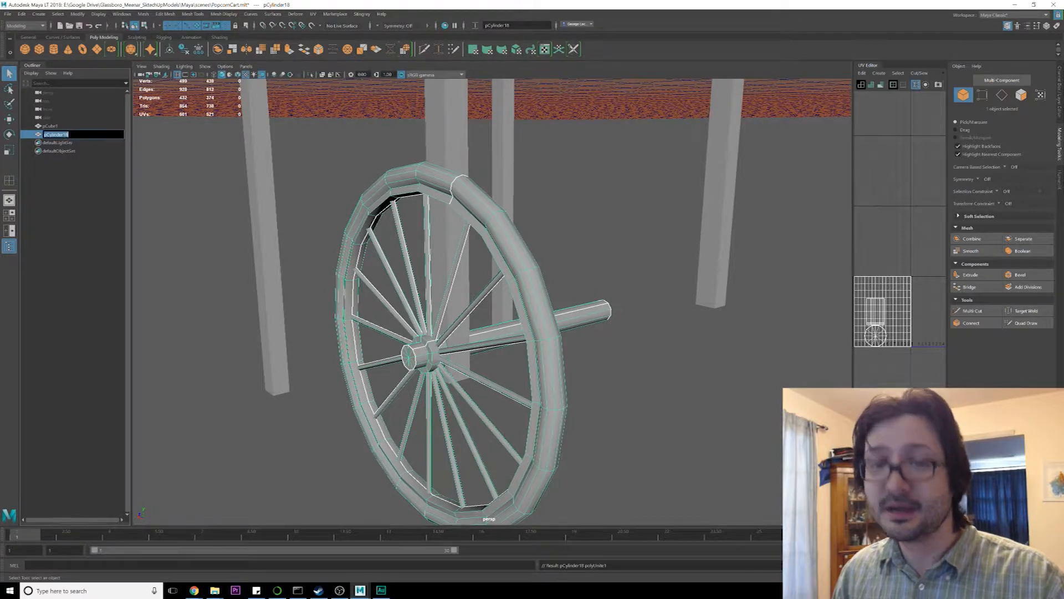
{"action": "type", "text": "Wheel"}
{"action": "key", "text": "Return"}
{"action": "key", "text": "ctrl+s"}
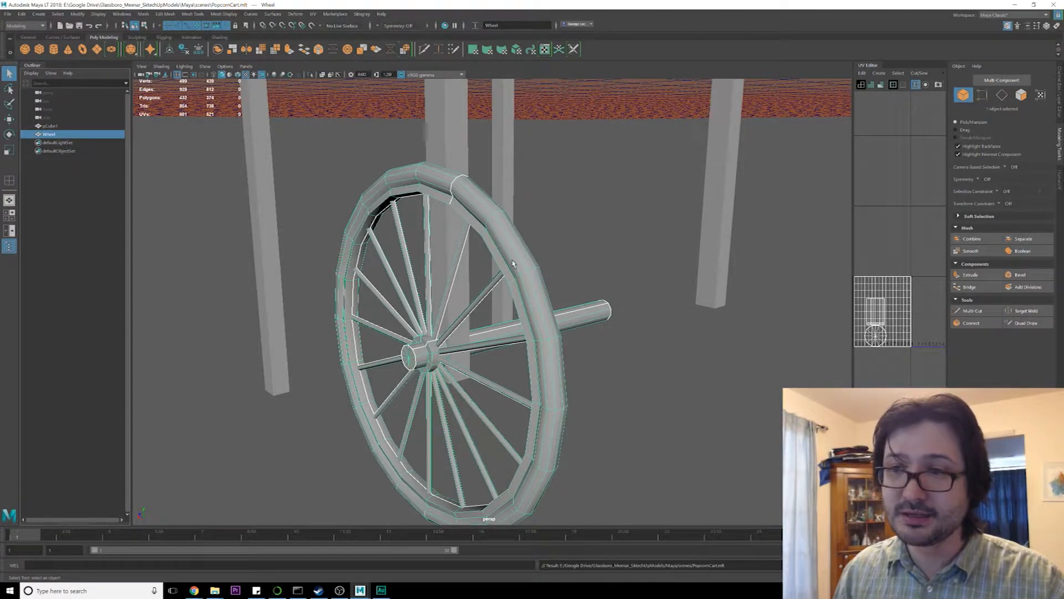
Mirror the wheel and axle along X with the mirror axis position set to Bounding Box
{"action": "key", "text": "space"}
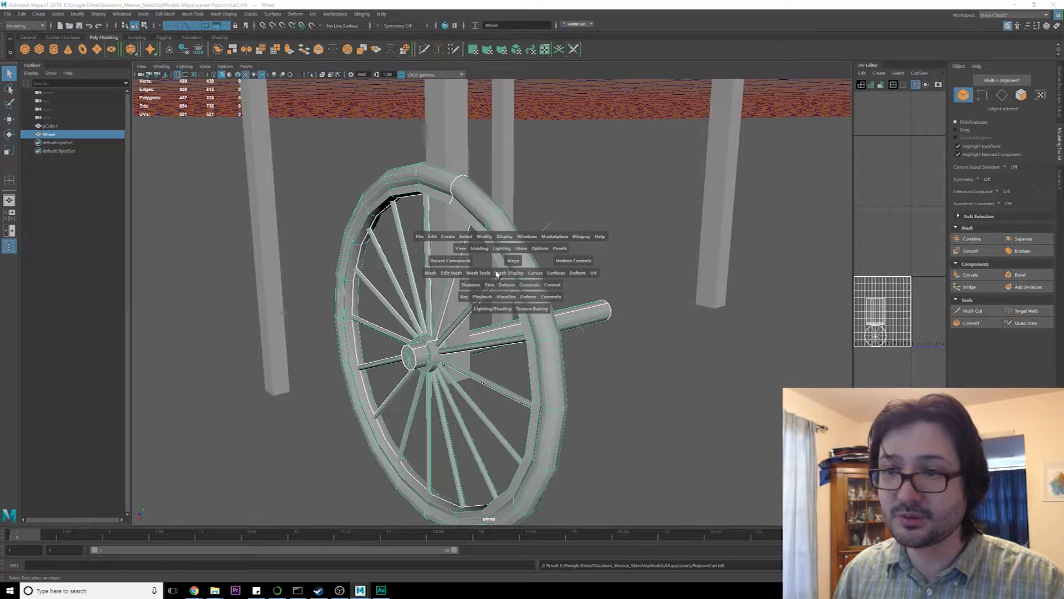
{"action": "left_click", "coordinate": [430, 274]}
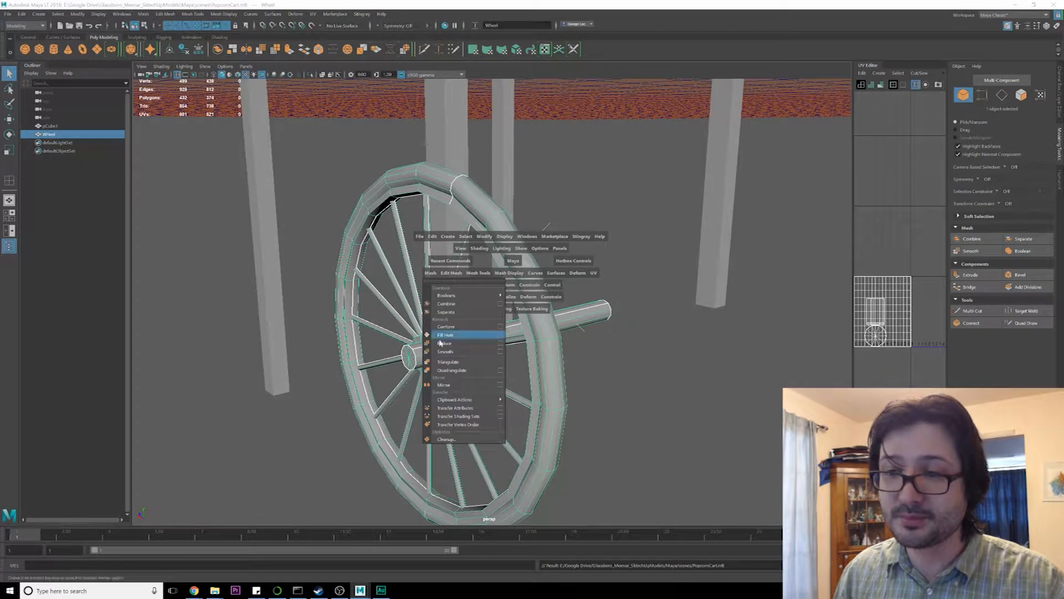
{"action": "left_click", "coordinate": [499, 385]}
{"action": "left_click", "coordinate": [408, 150]}
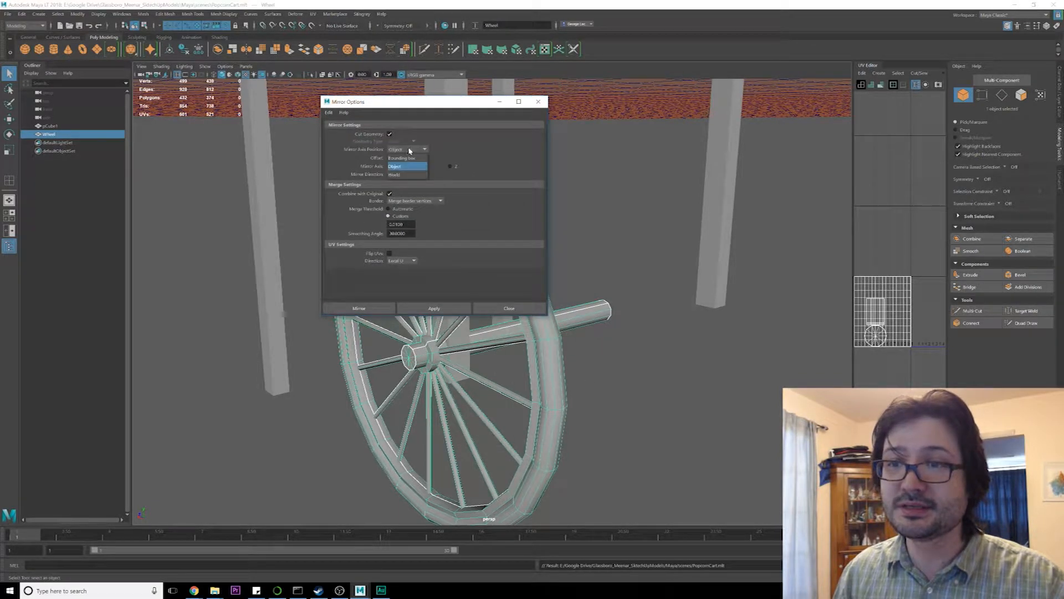
{"action": "left_click", "coordinate": [407, 159]}
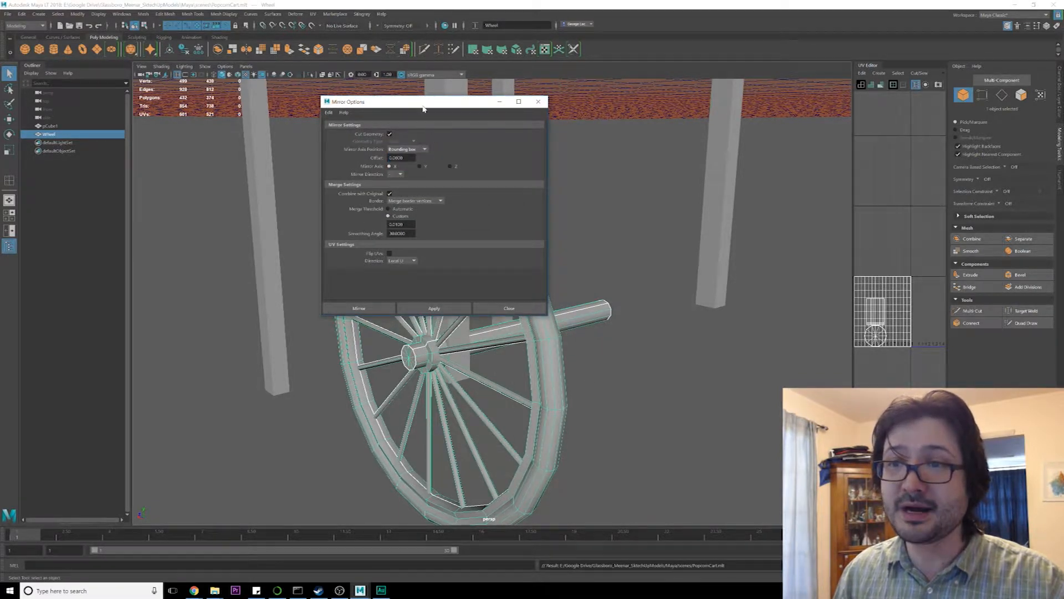
{"action": "left_click_drag", "start_coordinate": [423, 109], "coordinate": [319, 82]}
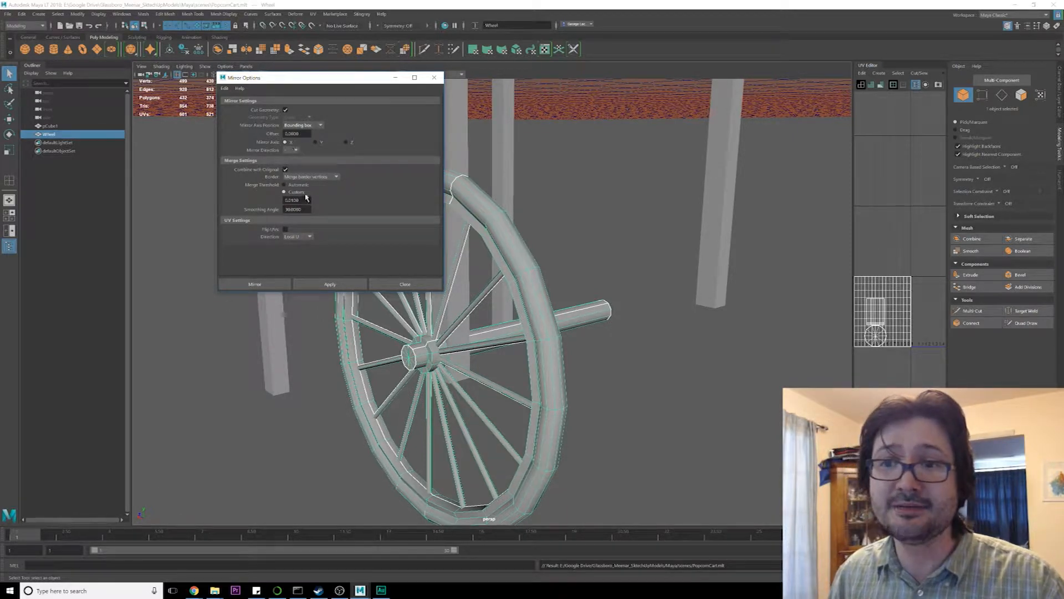
{"action": "left_click", "coordinate": [330, 284]}
{"action": "left_click_drag", "start_coordinate": [554, 327], "coordinate": [400, 335], "text": "alt"}
{"action": "left_click", "coordinate": [430, 285]}
{"action": "left_click", "coordinate": [528, 254]}
{"action": "left_click", "coordinate": [534, 329]}
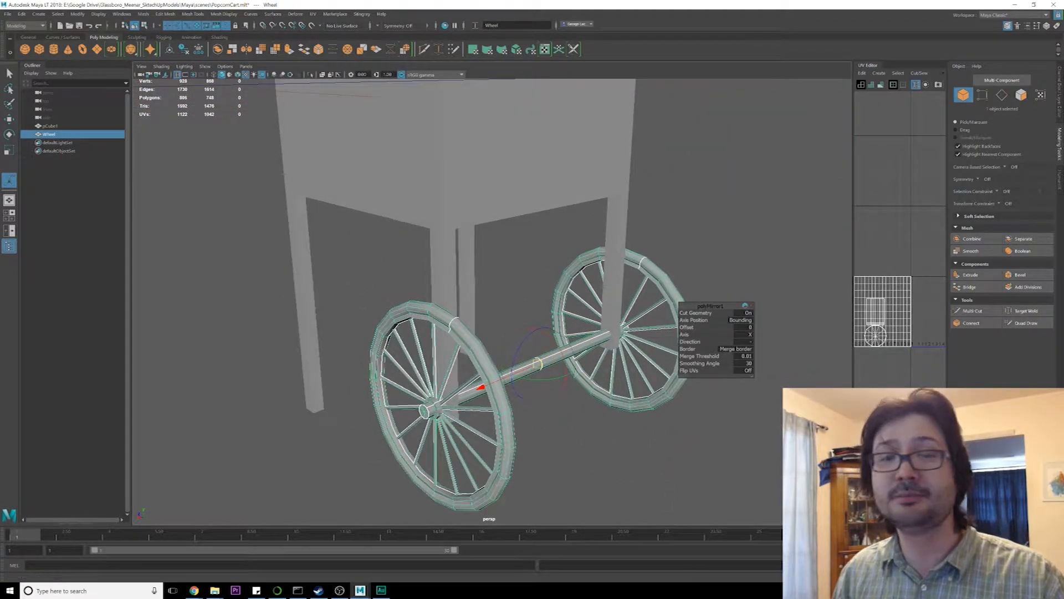
Delete the construction history of the mirrored wheel pair and deselect it
{"action": "left_click", "coordinate": [22, 14]}
{"action": "mouse_move", "coordinate": [56, 112]}
{"action": "left_click", "coordinate": [173, 121]}
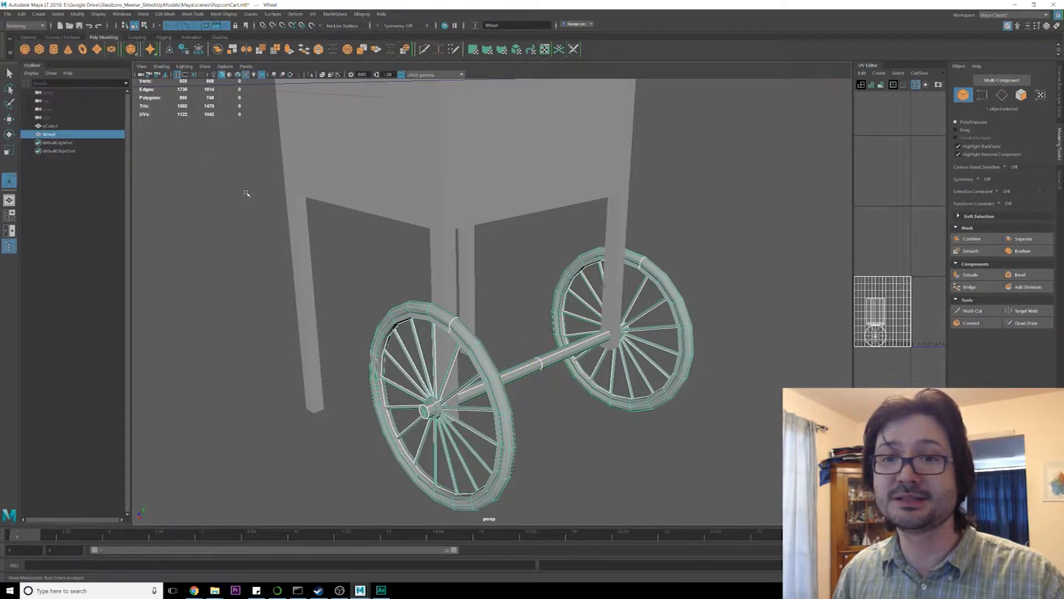
{"action": "left_click_drag", "start_coordinate": [245, 195], "coordinate": [515, 305], "text": "alt"}
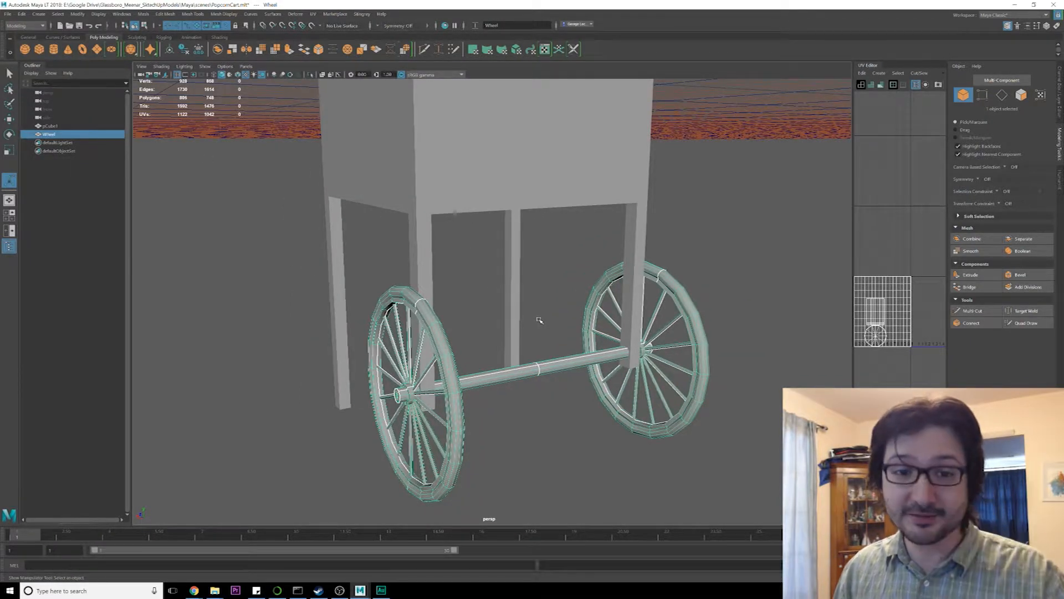
{"action": "left_click_drag", "start_coordinate": [537, 317], "coordinate": [402, 355], "text": "alt"}
{"action": "left_click_drag", "start_coordinate": [446, 320], "coordinate": [444, 354], "text": "alt"}
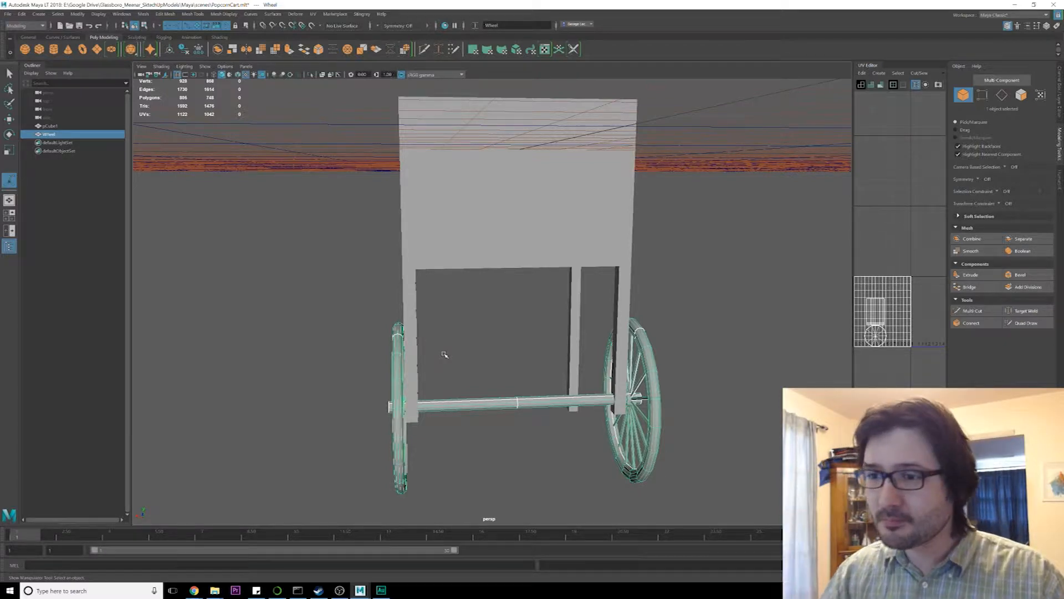
{"action": "left_click_drag", "start_coordinate": [471, 232], "coordinate": [659, 225], "text": "alt"}
{"action": "left_click", "coordinate": [667, 225]}
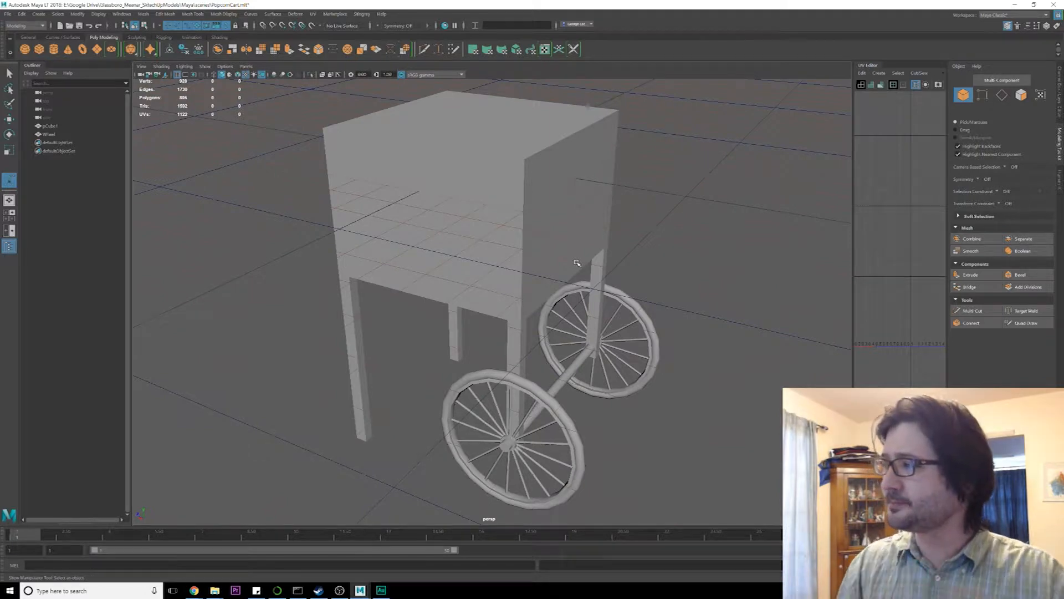
{"action": "left_click_drag", "start_coordinate": [473, 257], "coordinate": [463, 222], "text": "alt"}
Insert two horizontal edge loops around the cabinet, one just below its top and one about a quarter of the way down
{"action": "left_click", "coordinate": [546, 215]}
{"action": "left_click_drag", "start_coordinate": [612, 205], "coordinate": [592, 214], "text": "alt"}
{"action": "left_click_drag", "start_coordinate": [524, 173], "coordinate": [520, 200], "text": "alt"}
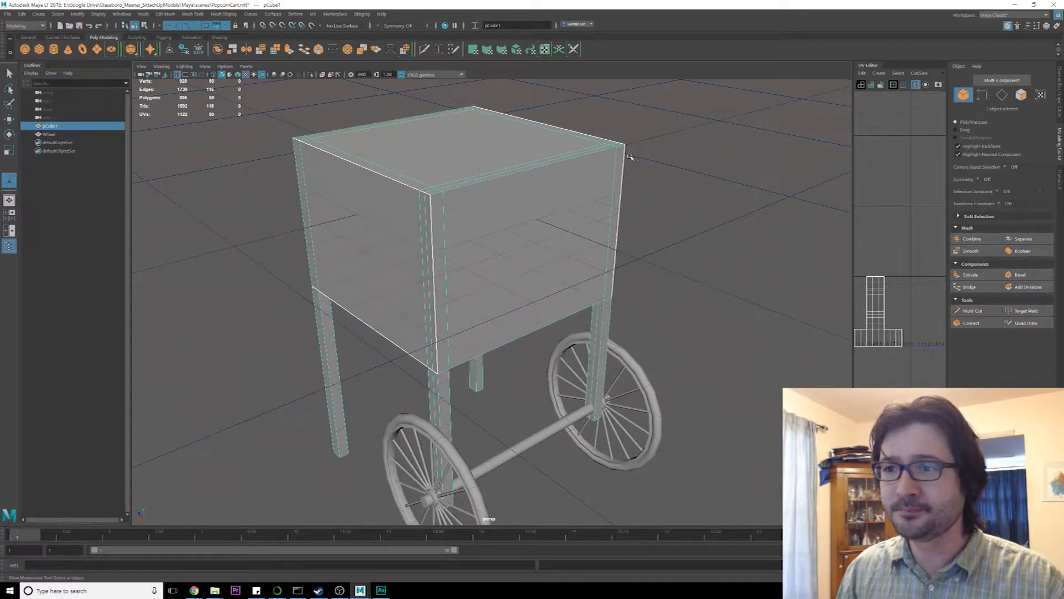
{"action": "left_click_drag", "start_coordinate": [472, 212], "coordinate": [404, 202], "text": "alt"}
{"action": "scroll", "coordinate": [472, 211], "scroll_direction": "up", "scroll_amount": 3}
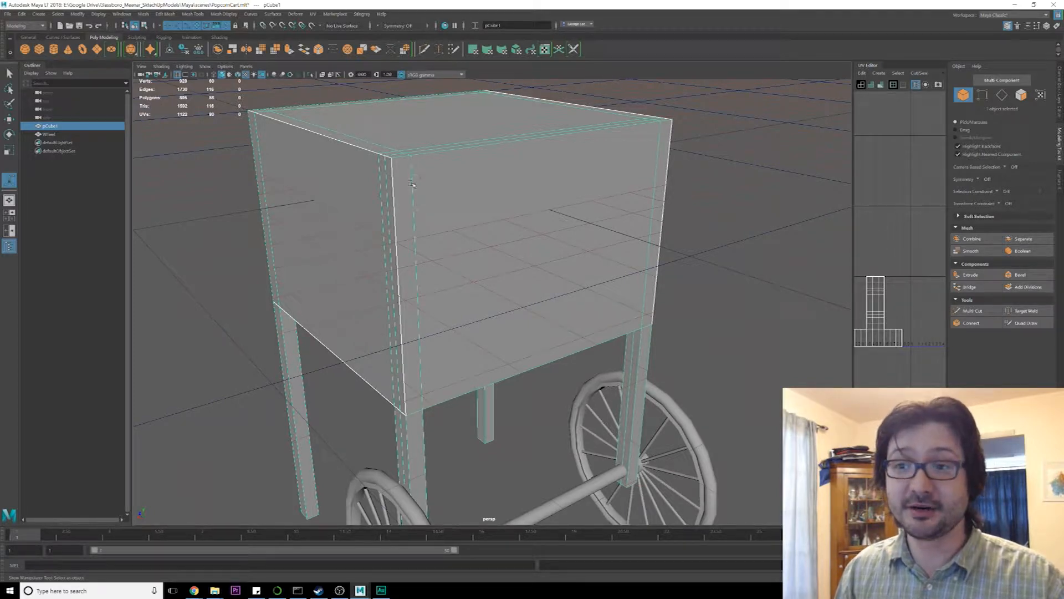
{"action": "right_click_drag", "start_coordinate": [430, 173], "coordinate": [408, 179], "text": "shift"}
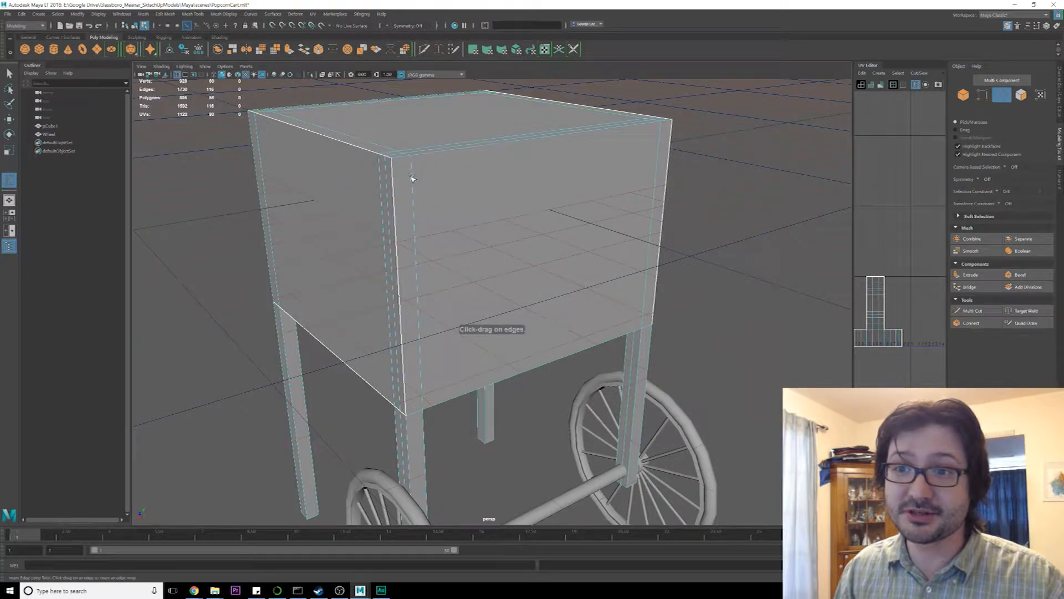
{"action": "left_click", "coordinate": [414, 180]}
{"action": "key", "text": "w"}
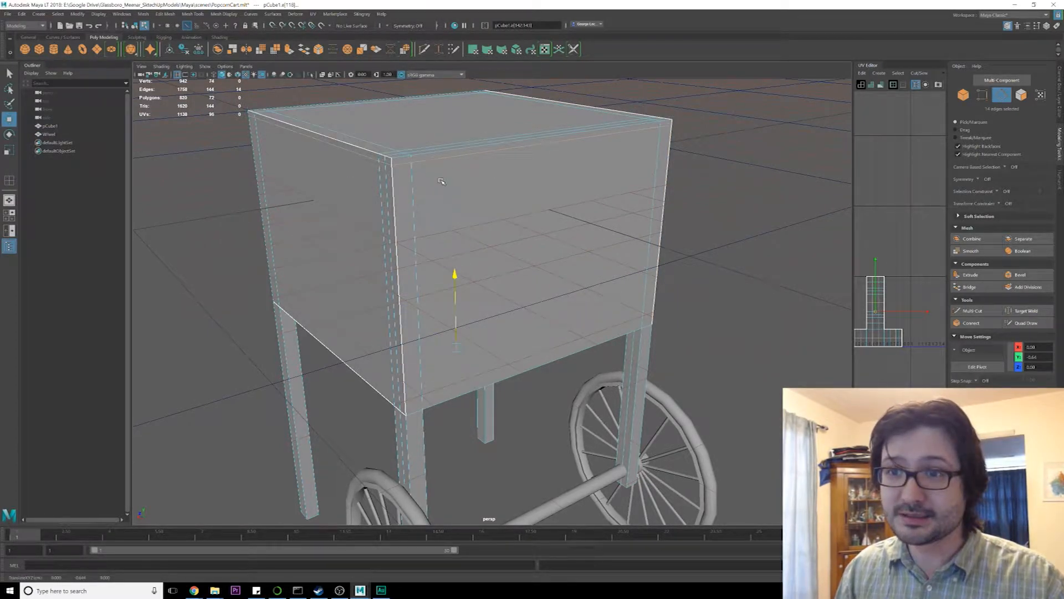
{"action": "left_click_drag", "start_coordinate": [441, 181], "coordinate": [405, 182], "text": "alt"}
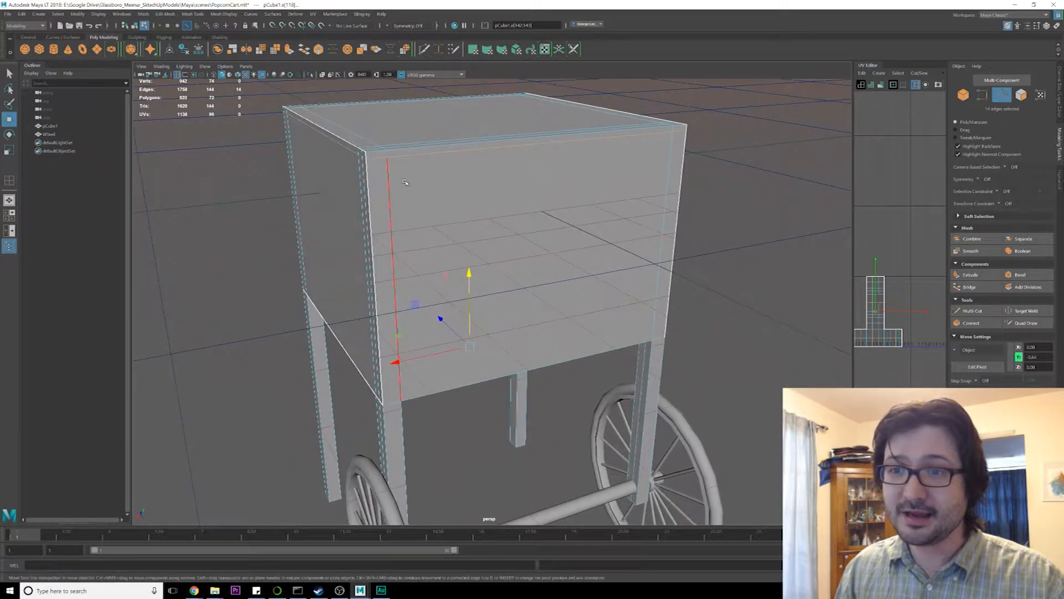
{"action": "right_click_drag", "start_coordinate": [455, 220], "coordinate": [410, 222], "text": "shift"}
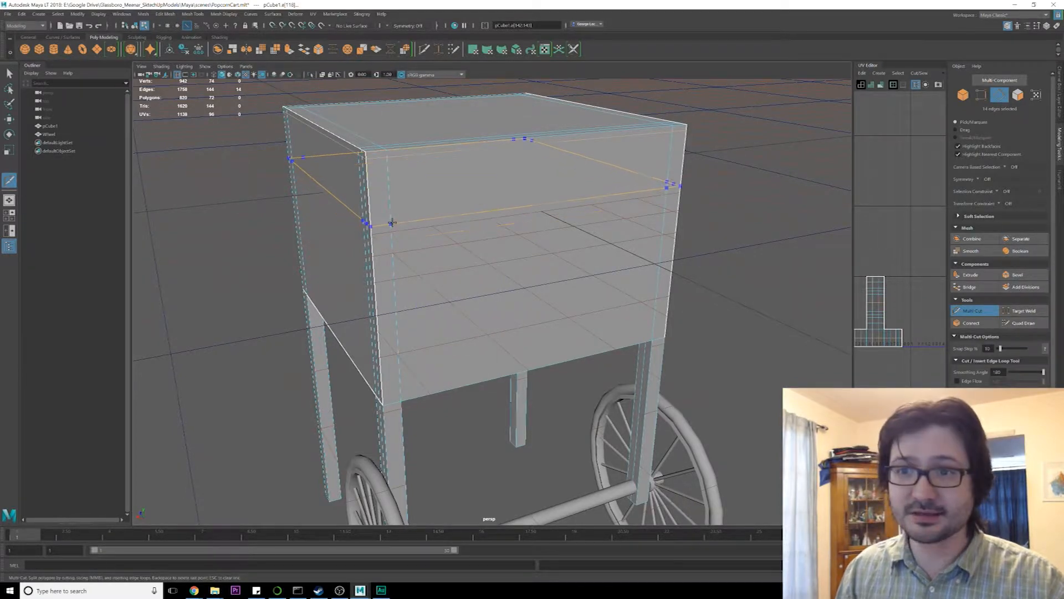
{"action": "left_click", "coordinate": [392, 221], "text": "ctrl"}
Move the cabinet's uppermost inserted edge loop slightly down to make the top strip taller
{"action": "right_click_drag", "start_coordinate": [387, 194], "coordinate": [420, 172]}
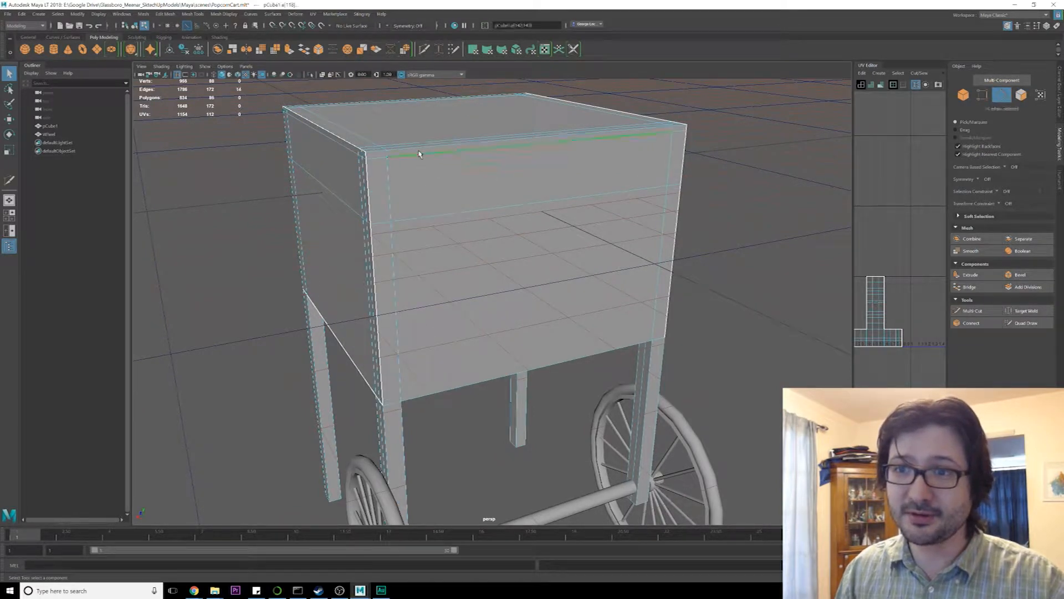
{"action": "double_click", "coordinate": [467, 98]}
{"action": "key", "text": "w"}
{"action": "left_click_drag", "start_coordinate": [467, 97], "coordinate": [467, 105]}
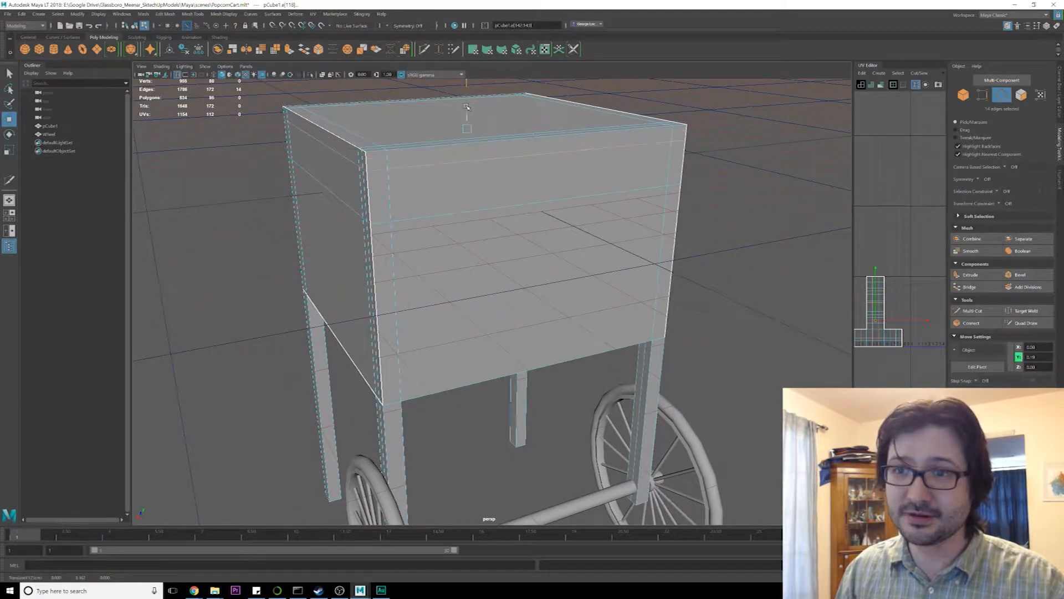
Extrude the top strip and upper corner faces on the cabinet's wheel side outward by 0.105
{"action": "key", "text": "q"}
{"action": "right_click_drag", "start_coordinate": [442, 142], "coordinate": [440, 170]}
{"action": "left_click", "coordinate": [383, 171]}
{"action": "left_click", "coordinate": [566, 155], "text": "shift"}
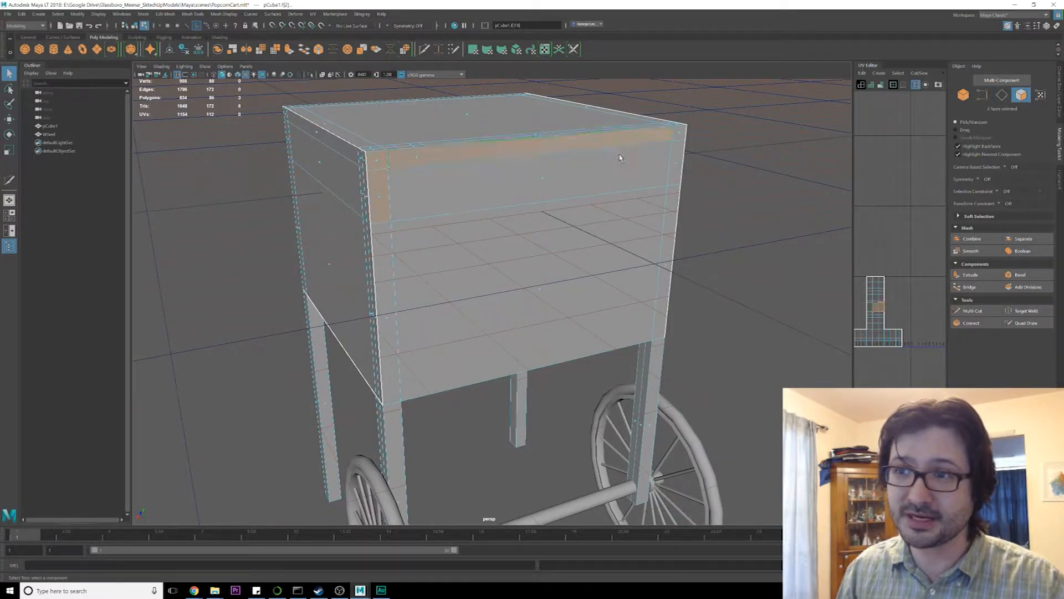
{"action": "left_click", "coordinate": [679, 134], "text": "shift"}
{"action": "left_click", "coordinate": [674, 161], "text": "shift"}
{"action": "left_click_drag", "start_coordinate": [643, 210], "coordinate": [499, 162], "text": "alt"}
{"action": "mouse_move", "coordinate": [499, 162]}
{"action": "right_mouse_down", "text": "shift"}
{"action": "mouse_move", "coordinate": [499, 174]}
{"action": "mouse_move", "coordinate": [488, 167]}
{"action": "right_mouse_up", "text": "shift"}
{"action": "mouse_move", "coordinate": [488, 166]}
{"action": "left_mouse_down", "text": "alt"}
{"action": "mouse_move", "coordinate": [564, 203]}
{"action": "mouse_move", "coordinate": [613, 197]}
{"action": "mouse_move", "coordinate": [527, 220]}
{"action": "mouse_move", "coordinate": [474, 176]}
{"action": "left_mouse_up", "text": "alt"}
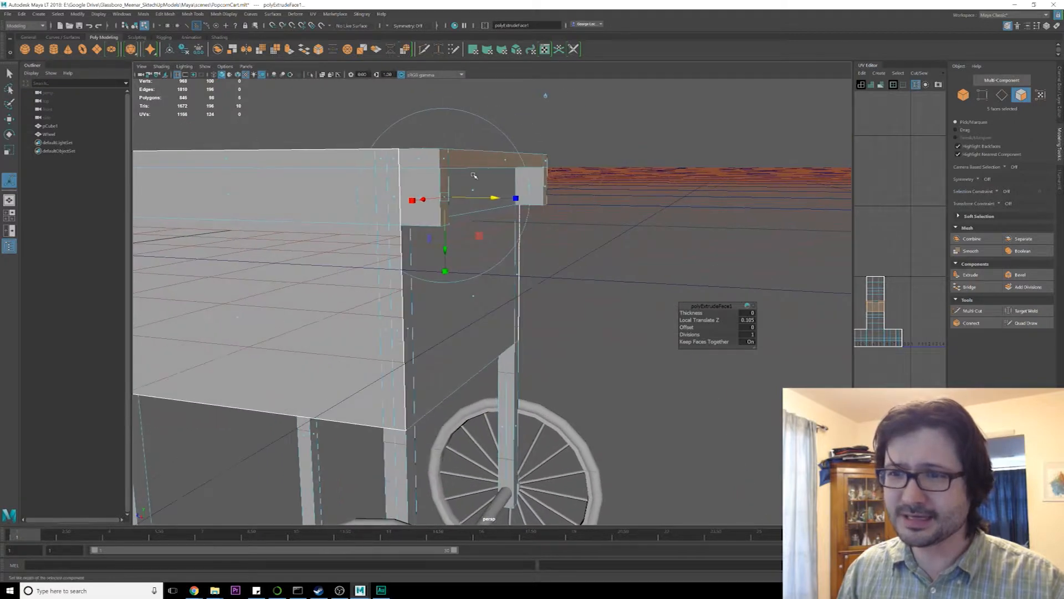
Move only the three outer top-strip faces of the extrusion farther outward so the corner supports slant beneath it
{"action": "left_click", "coordinate": [499, 161], "text": "shift"}
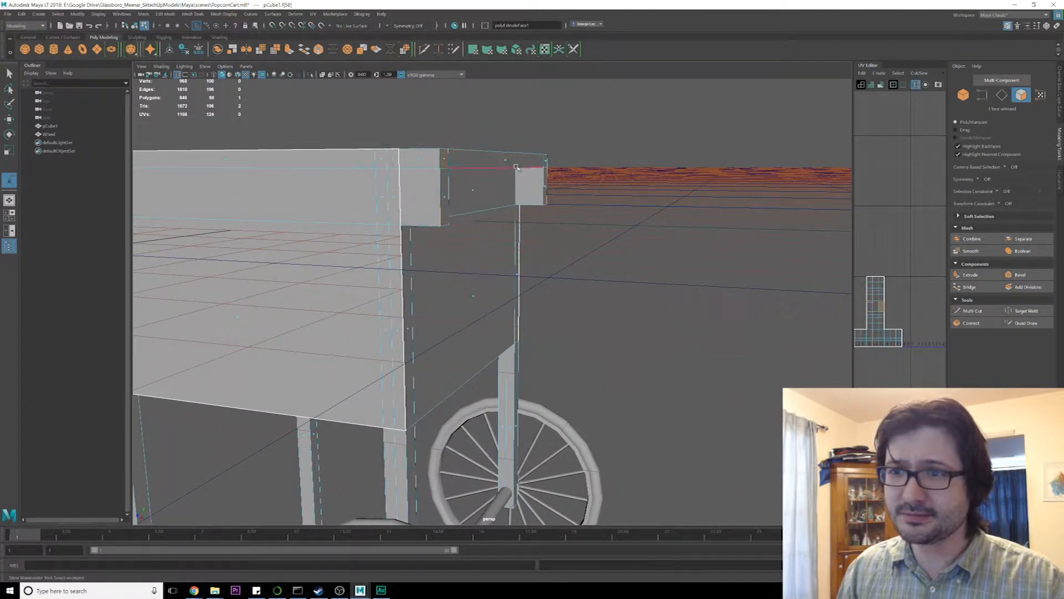
{"action": "left_click_drag", "start_coordinate": [499, 161], "coordinate": [484, 220], "text": "alt"}
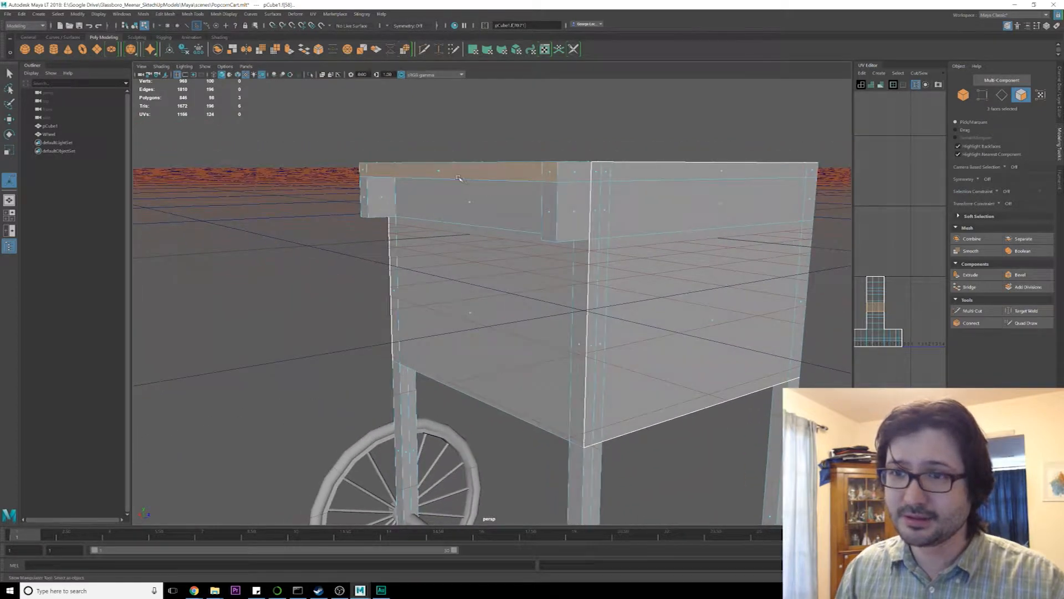
{"action": "key", "text": "w"}
{"action": "left_click_drag", "start_coordinate": [458, 180], "coordinate": [493, 173], "text": "alt"}
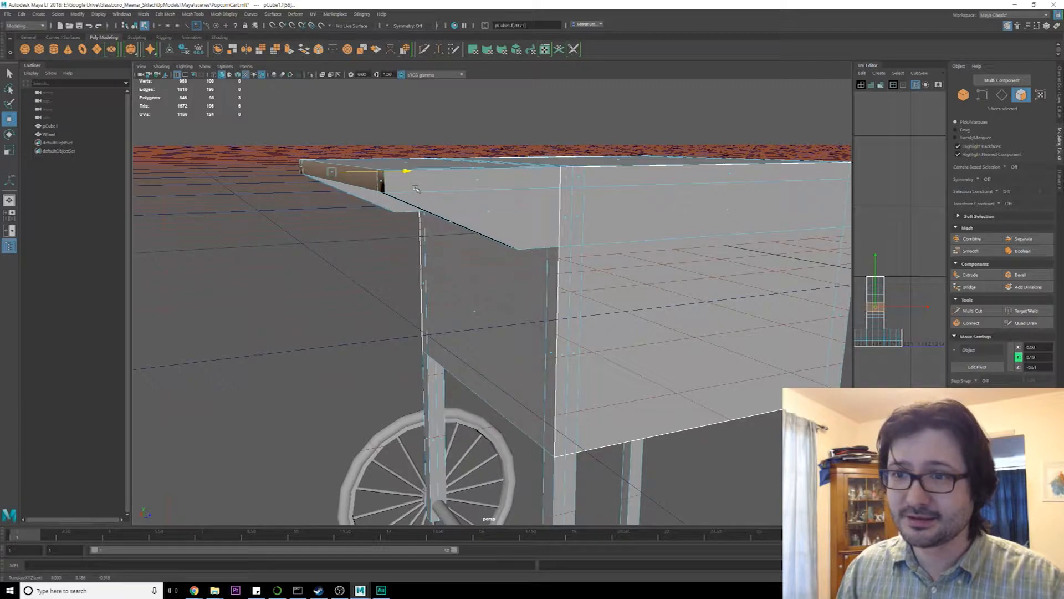
{"action": "mouse_move", "coordinate": [416, 189]}
{"action": "left_mouse_down", "text": "alt"}
{"action": "mouse_move", "coordinate": [409, 204]}
{"action": "mouse_move", "coordinate": [498, 208]}
{"action": "mouse_move", "coordinate": [494, 220]}
{"action": "mouse_move", "coordinate": [415, 235]}
{"action": "mouse_move", "coordinate": [399, 187]}
{"action": "mouse_move", "coordinate": [375, 185]}
{"action": "mouse_move", "coordinate": [408, 202]}
{"action": "mouse_move", "coordinate": [399, 190]}
{"action": "left_mouse_up", "text": "alt"}
In the front view, raise the row of vertices along the top strip's lower edge to thin the ledge
{"action": "right_click_drag", "start_coordinate": [484, 190], "coordinate": [480, 175]}
{"action": "left_click_drag", "start_coordinate": [480, 175], "coordinate": [454, 204], "text": "alt"}
{"action": "key", "text": "space"}
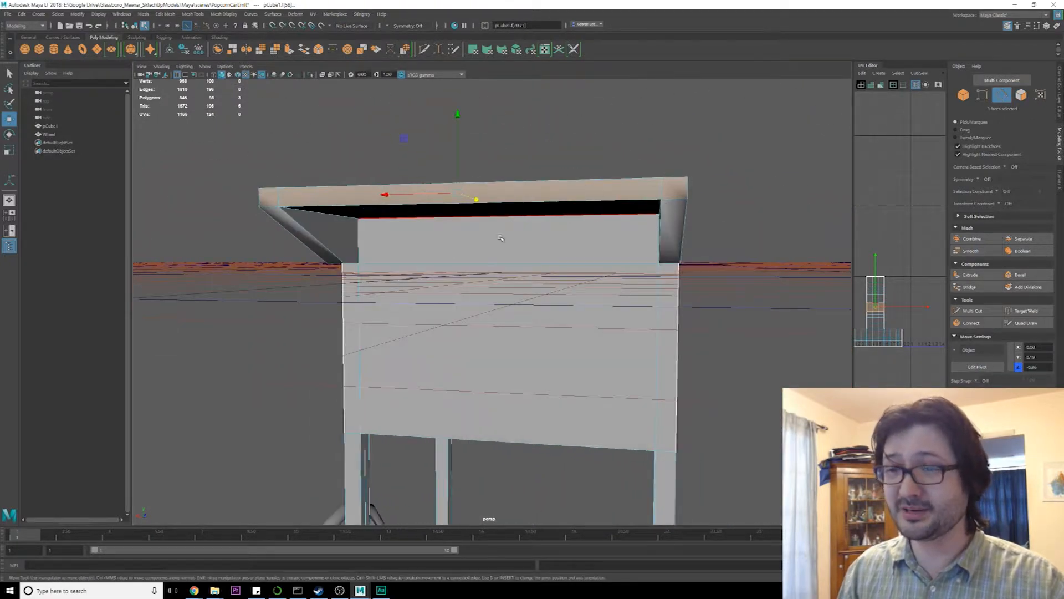
{"action": "key", "text": "space"}
{"action": "scroll", "coordinate": [475, 294], "scroll_direction": "up", "scroll_amount": 6}
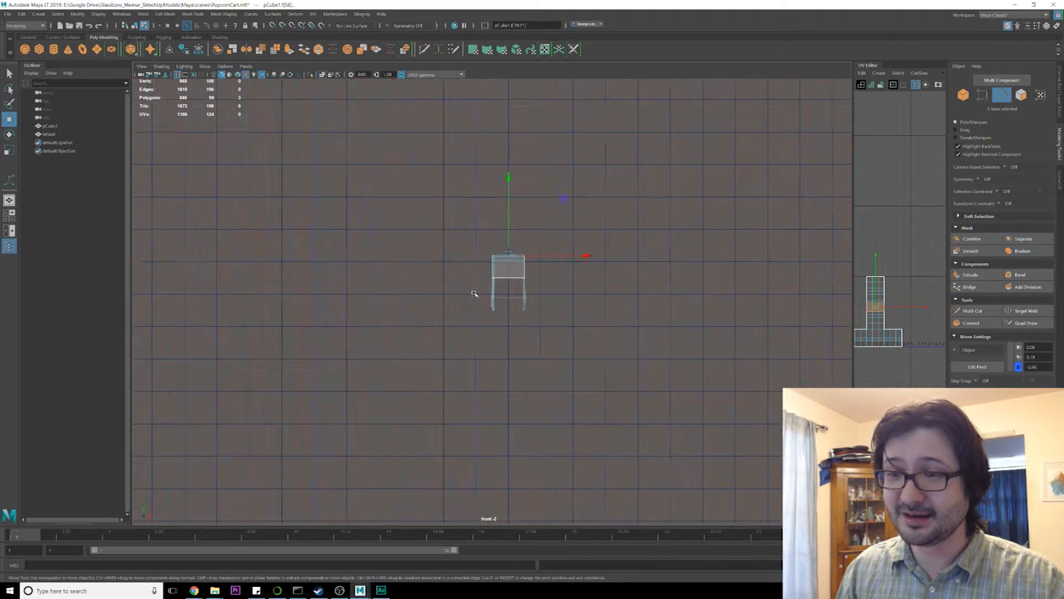
{"action": "scroll", "coordinate": [545, 213], "scroll_direction": "up", "scroll_amount": 8}
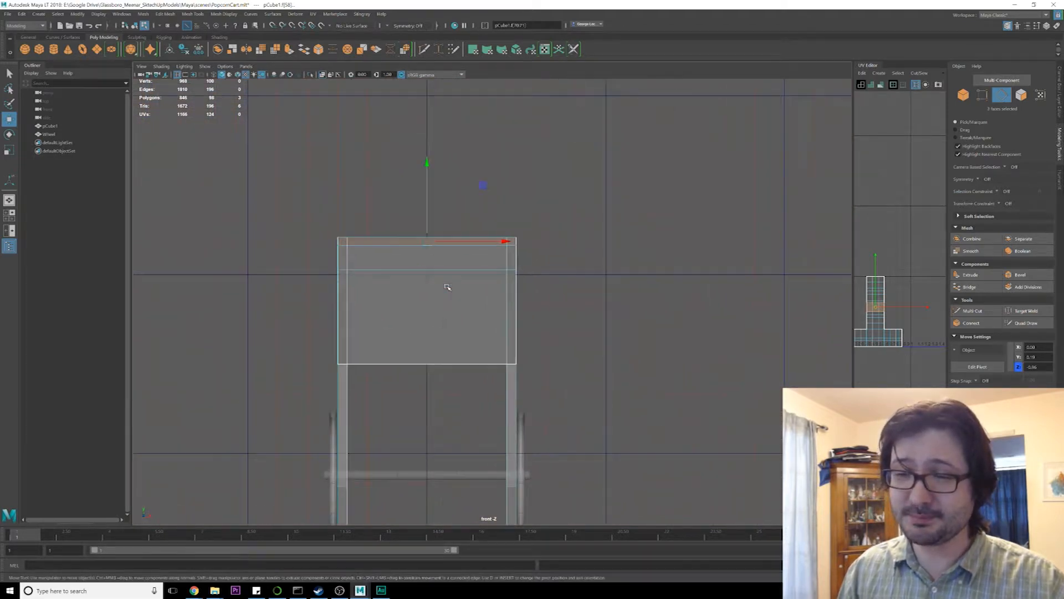
{"action": "right_click_drag", "start_coordinate": [506, 244], "coordinate": [460, 245]}
{"action": "left_click_drag", "start_coordinate": [257, 219], "coordinate": [636, 235]}
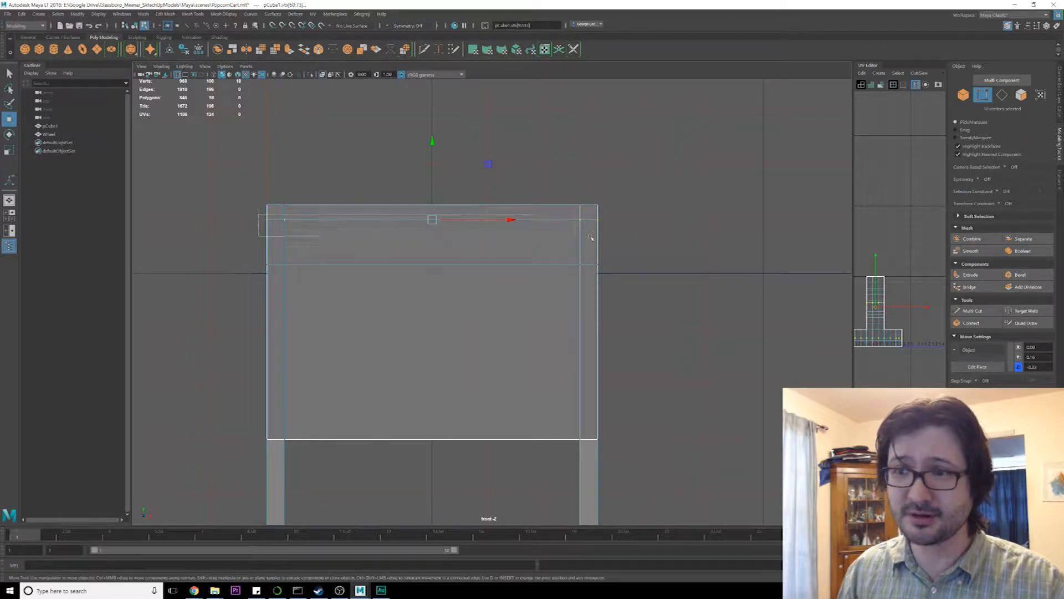
{"action": "left_click_drag", "start_coordinate": [431, 143], "coordinate": [431, 135]}
Scale the inner vertex columns of both slanted corner supports outward along X to make the supports thinner
{"action": "left_click_drag", "start_coordinate": [280, 190], "coordinate": [307, 283]}
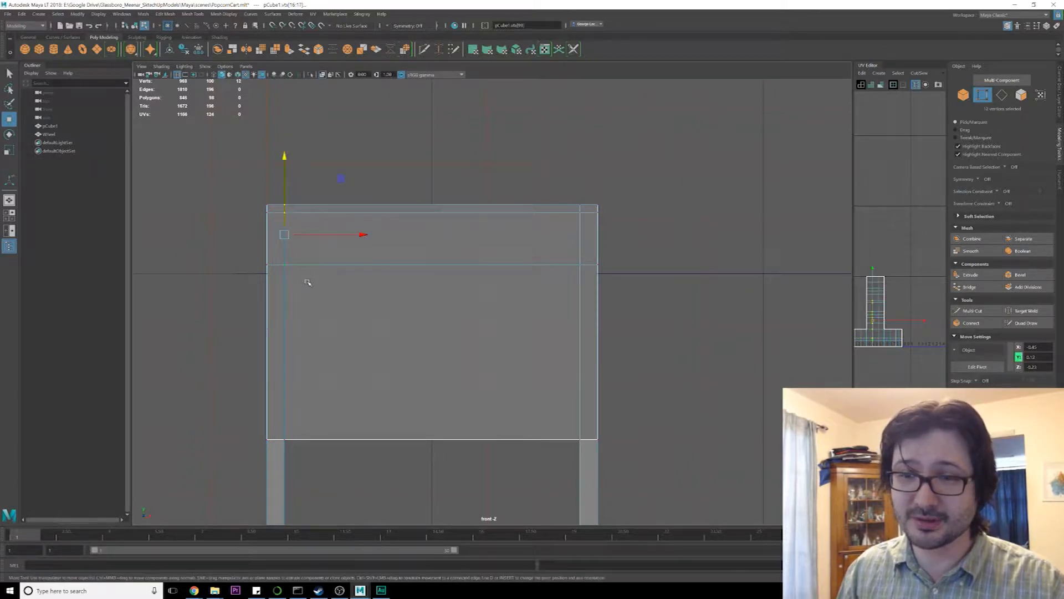
{"action": "left_click_drag", "start_coordinate": [552, 184], "coordinate": [591, 278], "text": "shift"}
{"action": "key", "text": "e"}
{"action": "key", "text": "r"}
{"action": "left_click_drag", "start_coordinate": [507, 235], "coordinate": [510, 235]}
{"action": "key", "text": "space"}
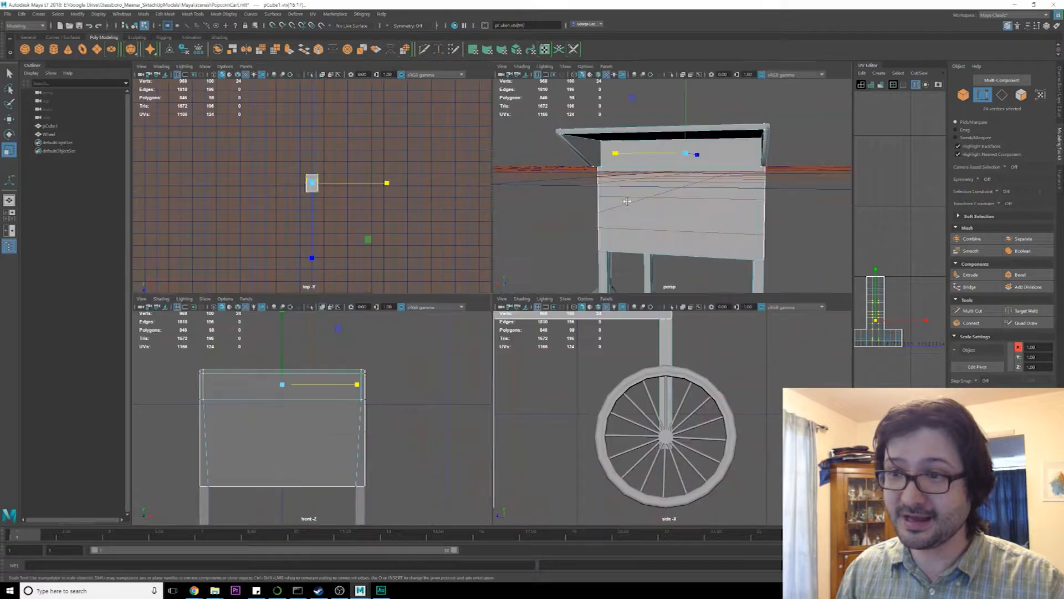
{"action": "key", "text": "space"}
{"action": "left_click_drag", "start_coordinate": [626, 201], "coordinate": [586, 228], "text": "alt"}
{"action": "left_click_drag", "start_coordinate": [594, 227], "coordinate": [618, 226], "text": "alt"}
Return the cabinet to object selection and compare its ledge shape with the popcorn cart reference photo
{"action": "key", "text": "F8"}
{"action": "key", "text": "F8"}
{"action": "left_click", "coordinate": [724, 260]}
{"action": "key", "text": "F8"}
{"action": "left_click", "coordinate": [724, 260]}
{"action": "left_click_drag", "start_coordinate": [724, 260], "coordinate": [778, 249], "text": "alt"}
{"action": "left_click", "coordinate": [482, 208]}
{"action": "left_click_drag", "start_coordinate": [482, 208], "coordinate": [673, 258], "text": "alt"}
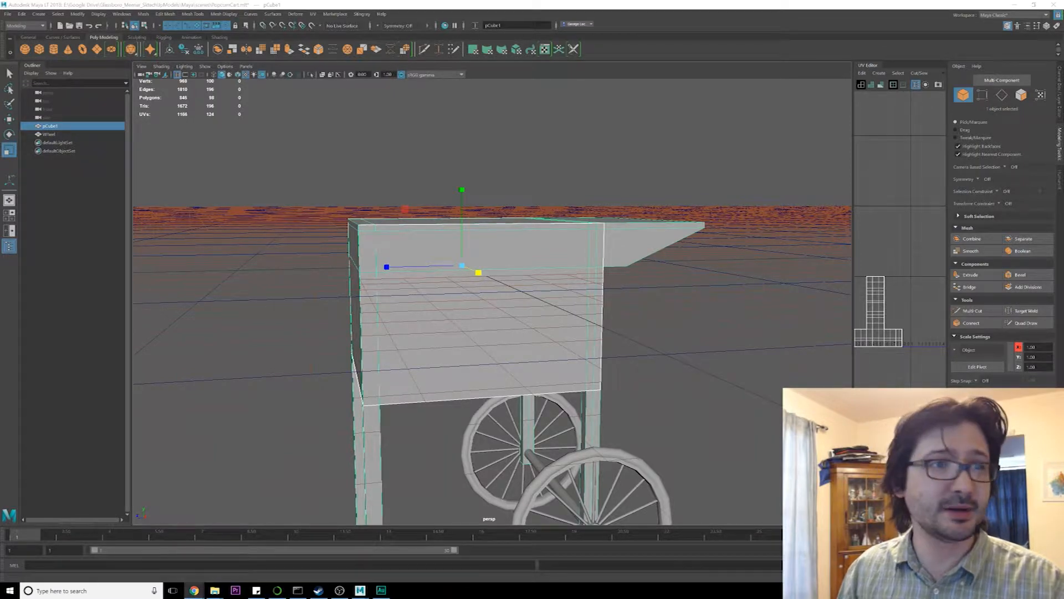
{"action": "left_click_drag", "start_coordinate": [0, 66], "coordinate": [499, 60]}
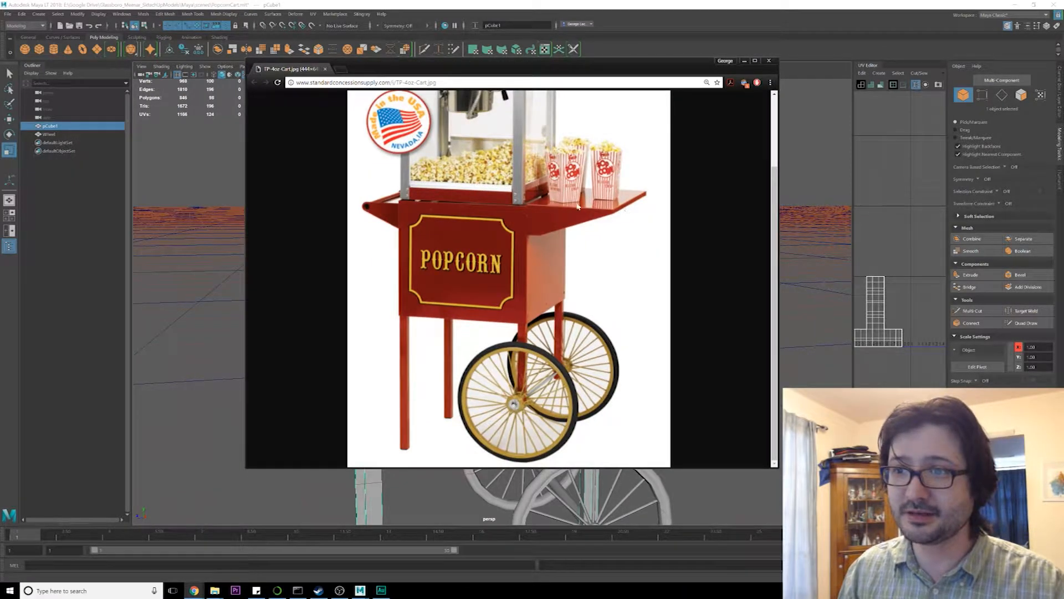
{"action": "left_click_drag", "start_coordinate": [557, 73], "coordinate": [0, 77]}
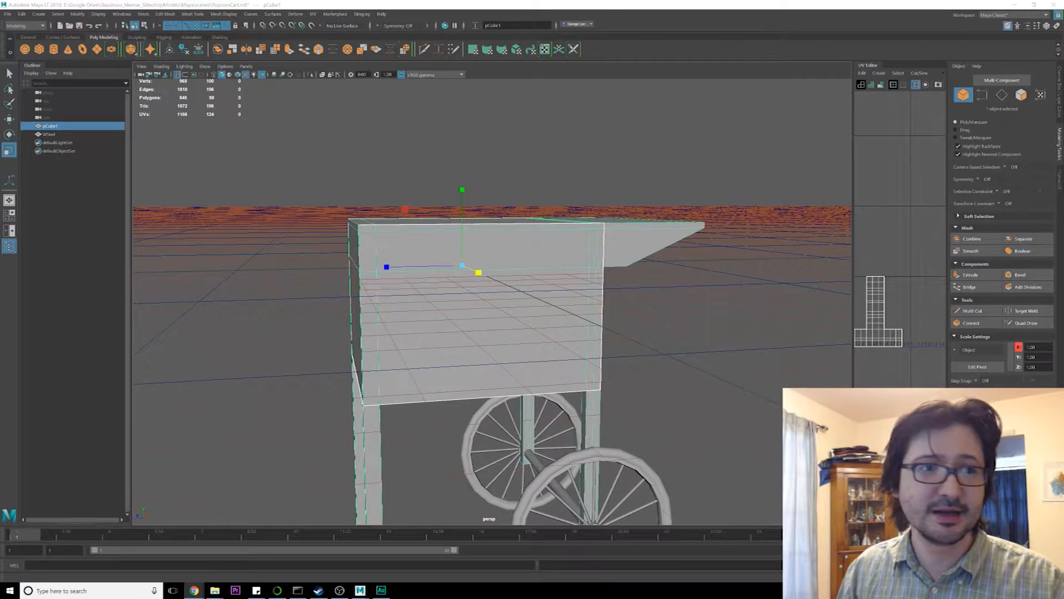
{"action": "left_click_drag", "start_coordinate": [399, 225], "coordinate": [472, 277], "text": "alt"}
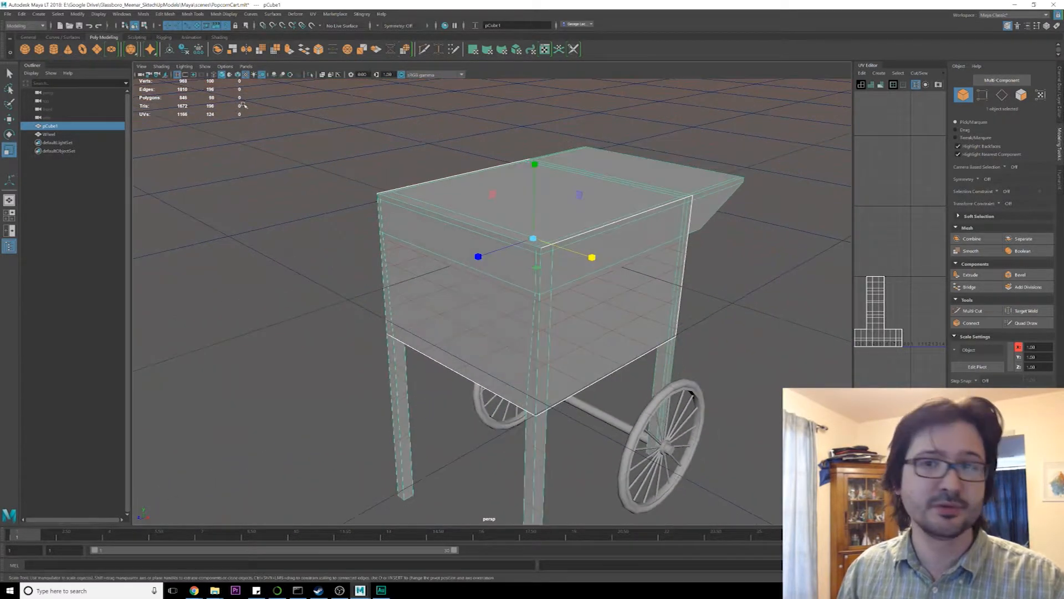
{"action": "left_click_drag", "start_coordinate": [557, 245], "coordinate": [567, 246], "text": "alt"}
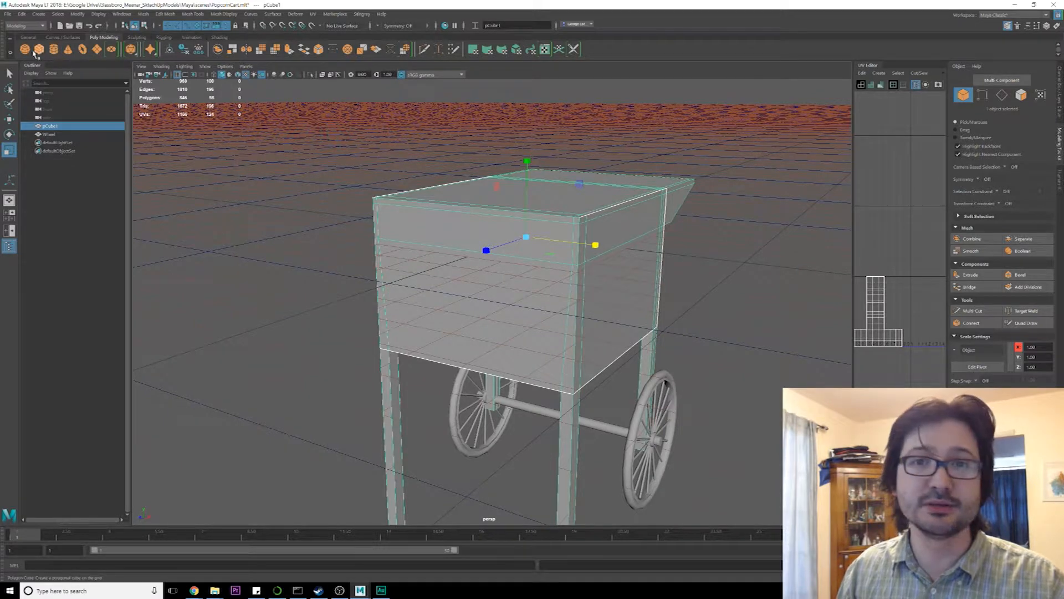
Create a polygon cylinder and set its Z rotation to 90 so it lies horizontally across the cart
{"action": "left_click", "coordinate": [53, 51]}
{"action": "scroll", "coordinate": [430, 220], "scroll_direction": "down", "scroll_amount": 5}
{"action": "key", "text": "e"}
{"action": "left_click_drag", "start_coordinate": [571, 300], "coordinate": [638, 277]}
{"action": "left_click", "coordinate": [1046, 27]}
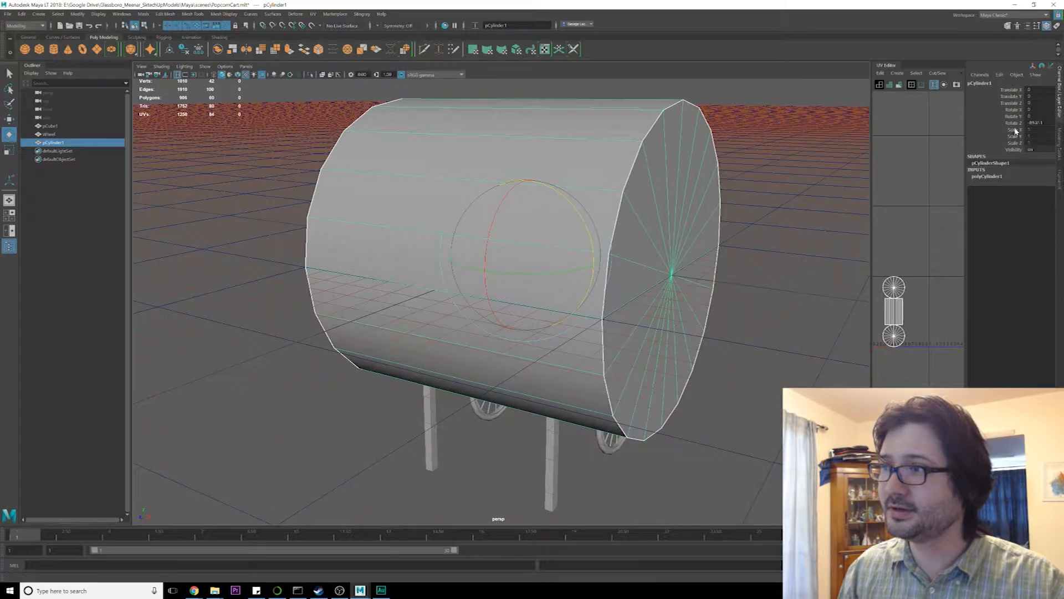
{"action": "type", "text": "90"}
{"action": "key", "text": "Return"}
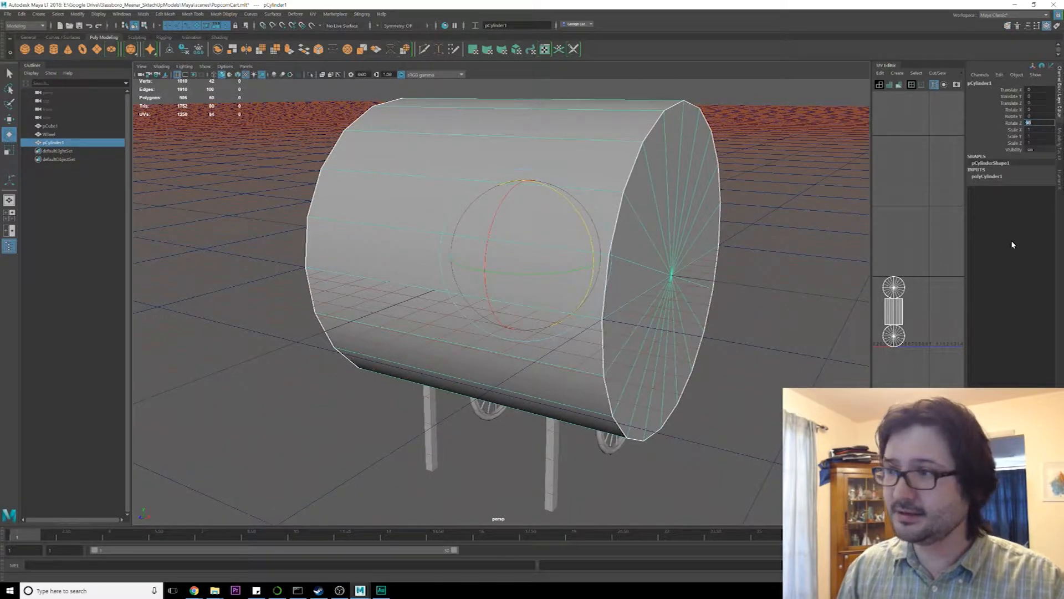
Set the cylinder's axis subdivisions to 16
{"action": "left_click", "coordinate": [1003, 177]}
{"action": "type", "text": "16"}
{"action": "key", "text": "Return"}
{"action": "left_click_drag", "start_coordinate": [562, 262], "coordinate": [532, 263], "text": "alt"}
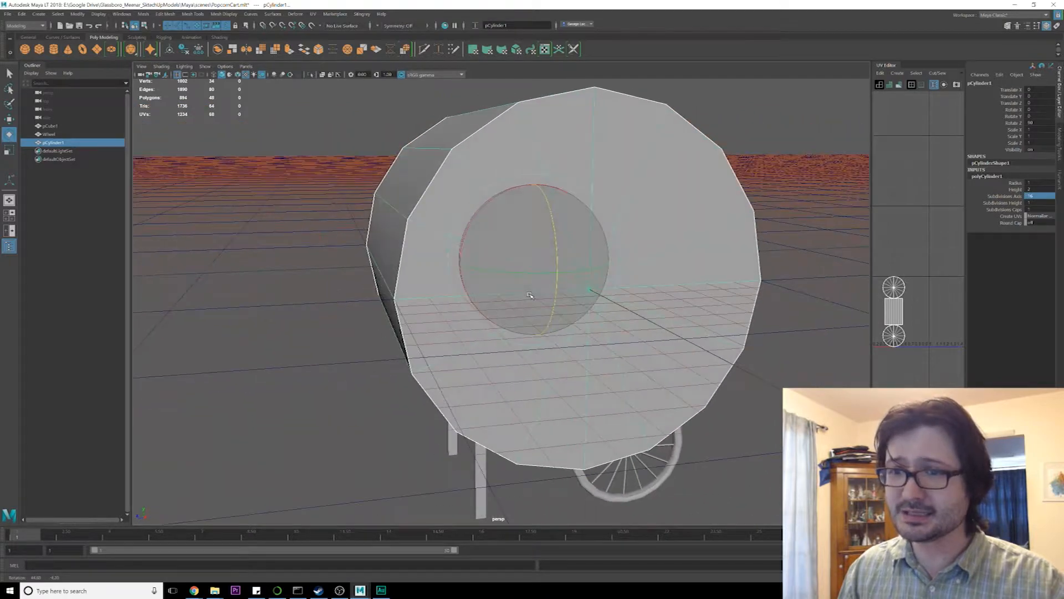
Scale the cylinder to a rod with 0.023 thickness and 0.642 length scale, and move it outside the cabinet opposite the wheels
{"action": "key", "text": "r"}
{"action": "left_click_drag", "start_coordinate": [485, 218], "coordinate": [502, 236]}
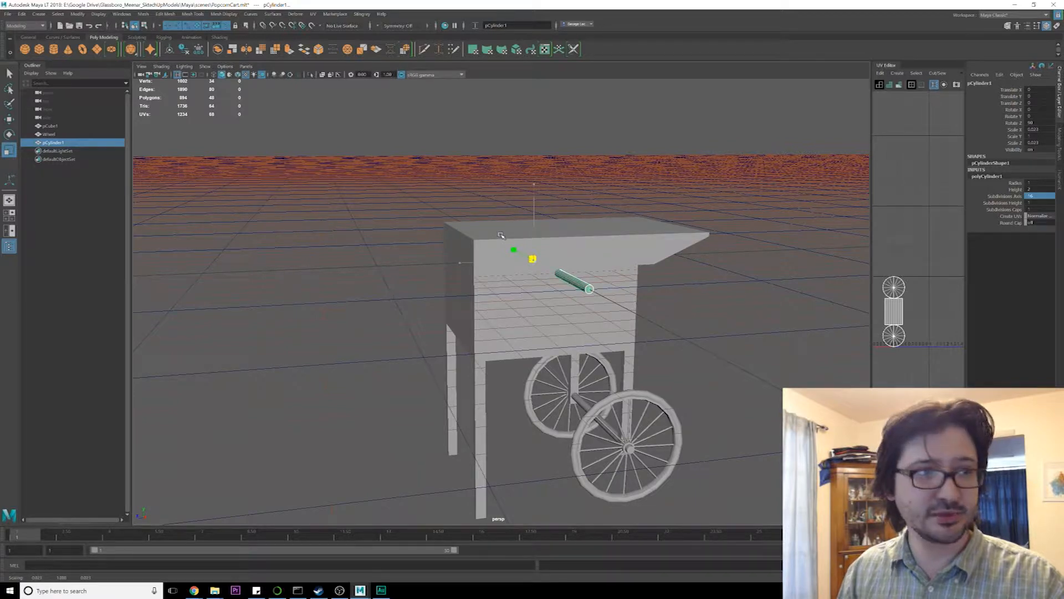
{"action": "key", "text": "w"}
{"action": "left_click_drag", "start_coordinate": [485, 206], "coordinate": [359, 192]}
{"action": "left_click_drag", "start_coordinate": [451, 271], "coordinate": [522, 325], "text": "alt"}
{"action": "scroll", "coordinate": [522, 326], "scroll_direction": "up", "scroll_amount": 5}
{"action": "key", "text": "r"}
{"action": "mouse_move", "coordinate": [444, 299]}
{"action": "left_mouse_down"}
{"action": "mouse_move", "coordinate": [476, 300]}
{"action": "mouse_move", "coordinate": [498, 343]}
{"action": "mouse_move", "coordinate": [427, 300]}
{"action": "left_mouse_up"}
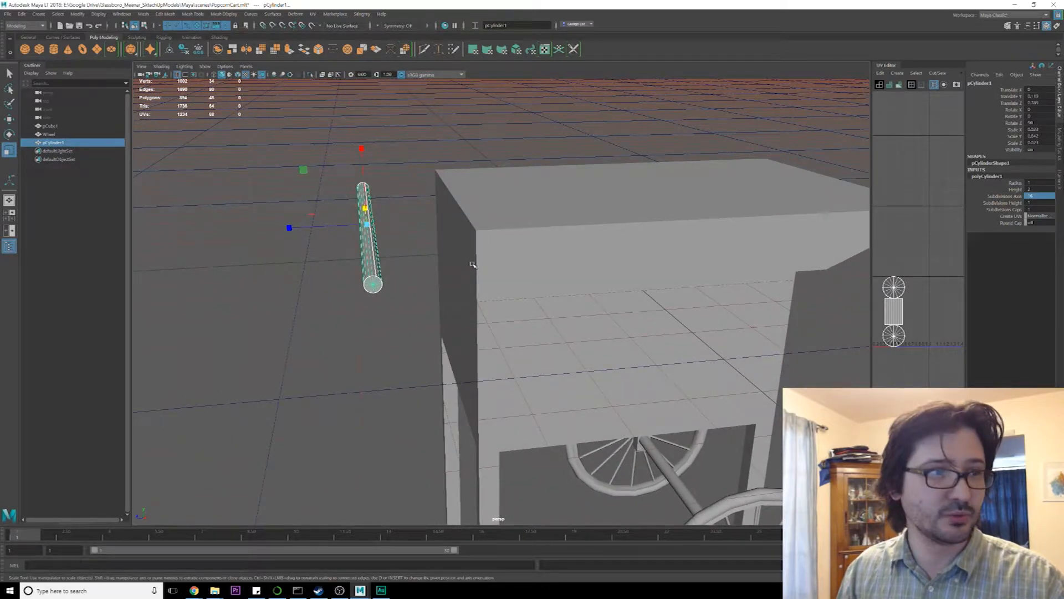
After checking the reference photo's handle, insert an edge loop across the rod's middle and delete one half
{"action": "key", "text": "alt+Tab"}
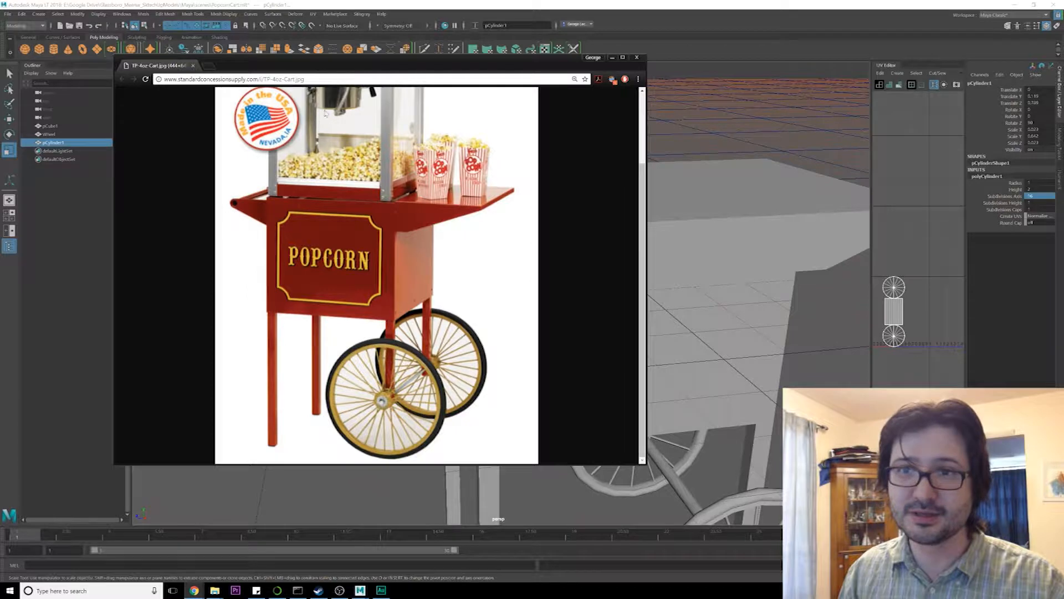
{"action": "key", "text": "alt+Tab"}
{"action": "left_click_drag", "start_coordinate": [316, 212], "coordinate": [428, 299], "text": "alt"}
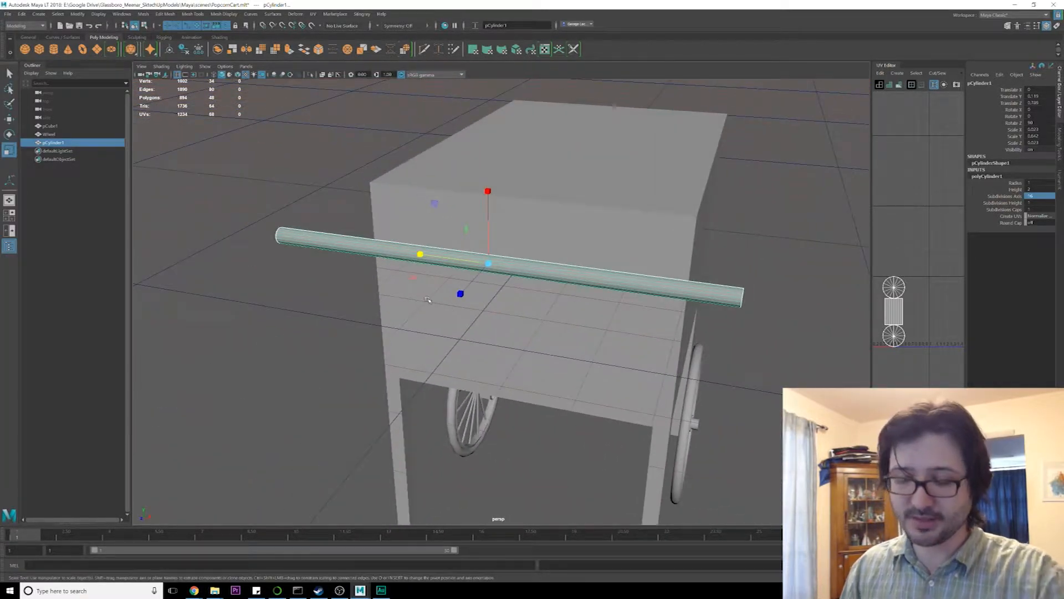
{"action": "right_click_drag", "start_coordinate": [521, 267], "coordinate": [507, 290], "text": "shift"}
{"action": "left_click", "coordinate": [492, 266]}
{"action": "key", "text": "q"}
{"action": "right_click_drag", "start_coordinate": [459, 259], "coordinate": [460, 280]}
{"action": "left_click_drag", "start_coordinate": [203, 179], "coordinate": [452, 353]}
{"action": "key", "text": "Delete"}
Move the remaining half rod's outer end vertices inward to shorten it to roughly the cabinet's corner
{"action": "left_click_drag", "start_coordinate": [434, 281], "coordinate": [687, 358], "text": "alt"}
{"action": "key", "text": "w"}
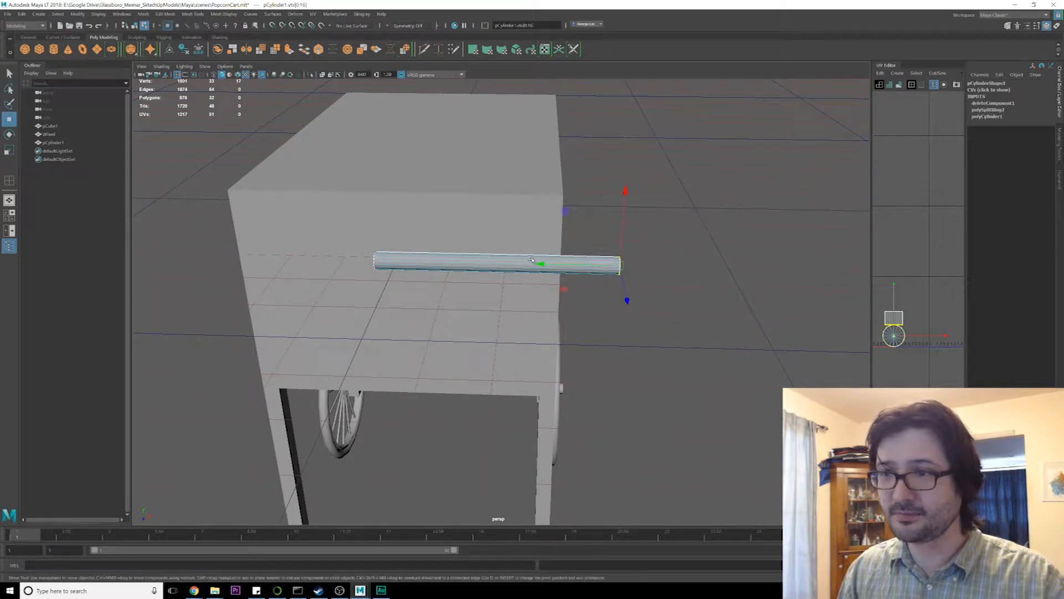
{"action": "left_click_drag", "start_coordinate": [542, 265], "coordinate": [525, 298]}
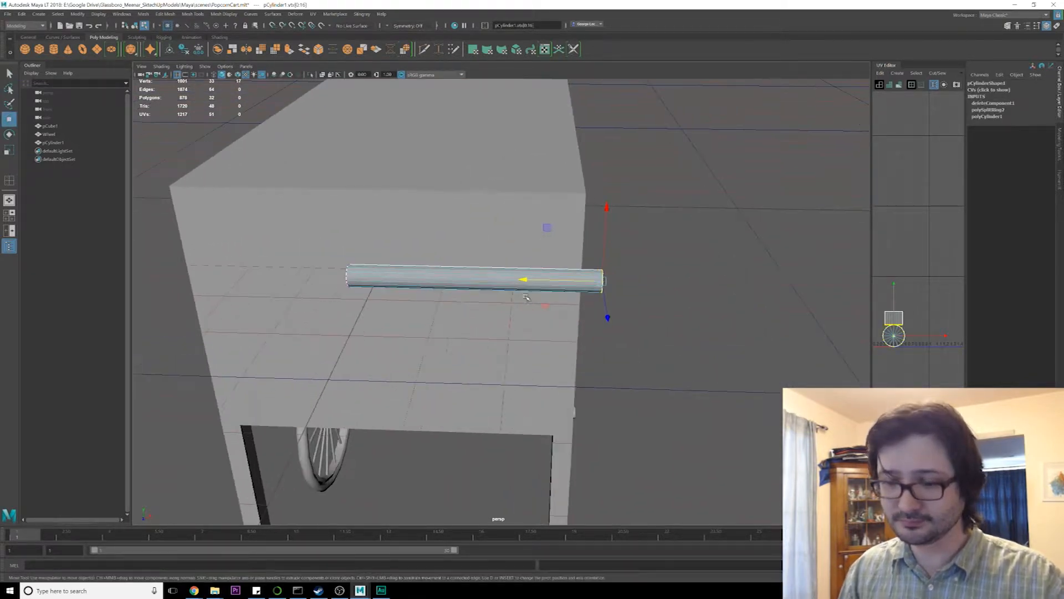
{"action": "key", "text": "F8"}
Cut two closely spaced edge loops around the half rod near its outer end with Multi-Cut
{"action": "right_click", "coordinate": [531, 283], "text": "shift"}
{"action": "right_click_drag", "start_coordinate": [530, 284], "coordinate": [482, 282], "text": "shift"}
{"action": "left_click", "coordinate": [575, 277], "text": "ctrl"}
{"action": "left_click_drag", "start_coordinate": [570, 277], "coordinate": [566, 349], "text": "alt"}
In the front view, move the rod's end vertices and both edge loops inward, within the cabinet's width
{"action": "key", "text": "space"}
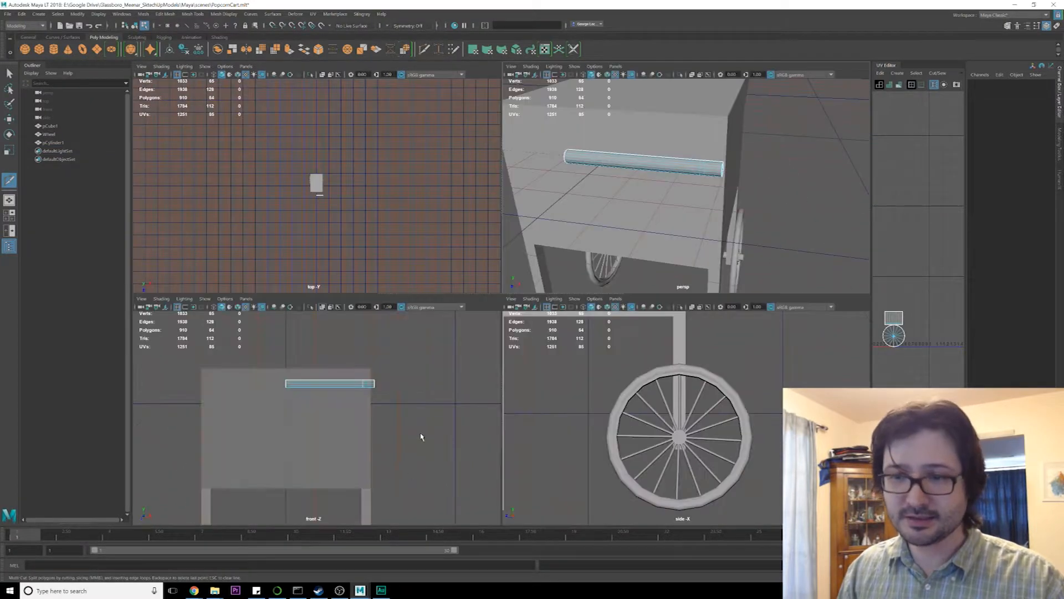
{"action": "key", "text": "space"}
{"action": "scroll", "coordinate": [481, 359], "scroll_direction": "up", "scroll_amount": 3}
{"action": "middle_click_drag", "start_coordinate": [636, 298], "coordinate": [509, 358], "text": "alt"}
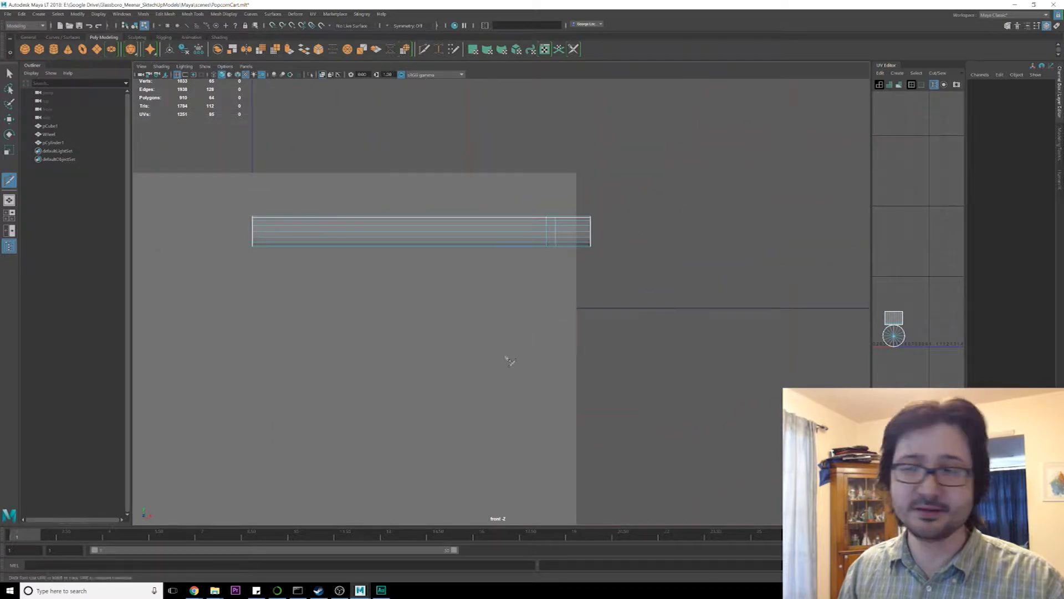
{"action": "scroll", "coordinate": [508, 359], "scroll_direction": "up", "scroll_amount": 2}
{"action": "middle_click_drag", "start_coordinate": [601, 273], "coordinate": [591, 288], "text": "alt"}
{"action": "right_click_drag", "start_coordinate": [559, 226], "coordinate": [553, 224]}
{"action": "key", "text": "q"}
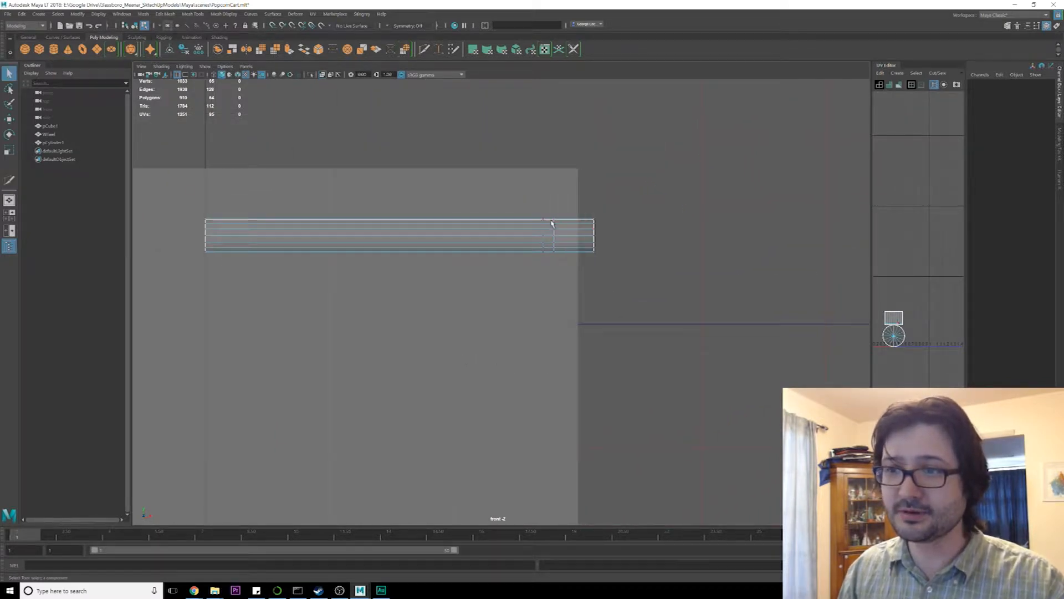
{"action": "left_click_drag", "start_coordinate": [518, 193], "coordinate": [645, 279]}
{"action": "key", "text": "w"}
{"action": "left_click_drag", "start_coordinate": [490, 237], "coordinate": [462, 240]}
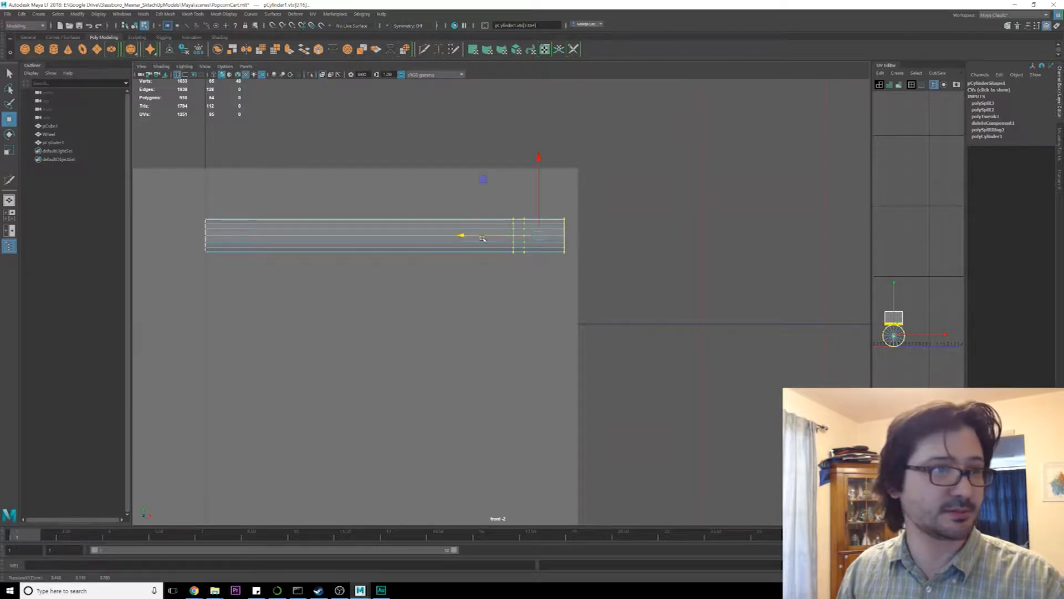
Move only the two edge loops outward so they sit close to the rod's outer end
{"action": "left_click_drag", "start_coordinate": [484, 195], "coordinate": [528, 280]}
{"action": "left_click_drag", "start_coordinate": [444, 235], "coordinate": [470, 237]}
{"action": "key", "text": "space"}
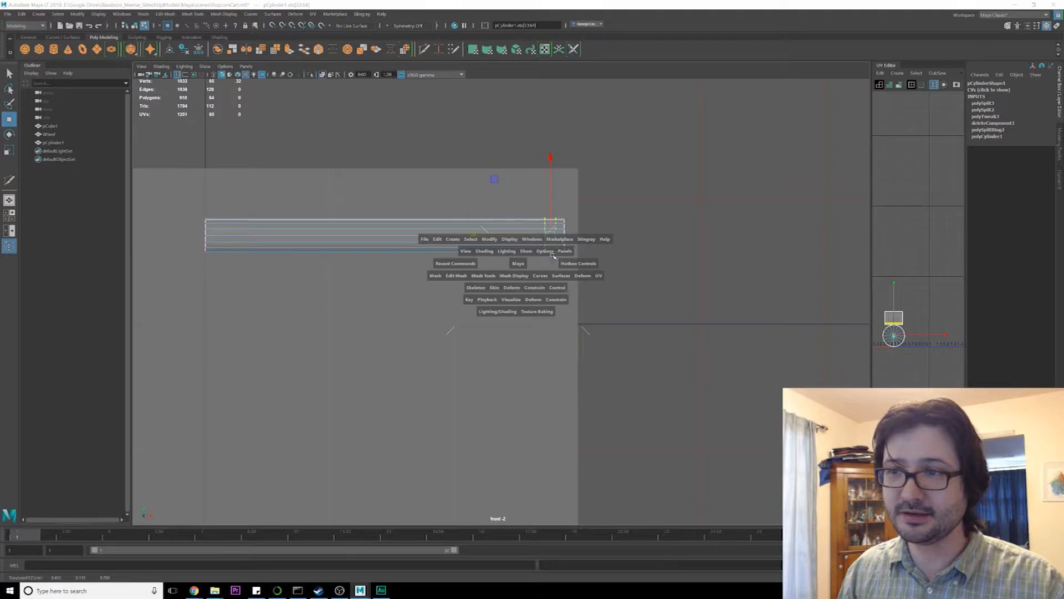
{"action": "key", "text": "space"}
{"action": "left_click_drag", "start_coordinate": [617, 249], "coordinate": [576, 271], "text": "alt"}
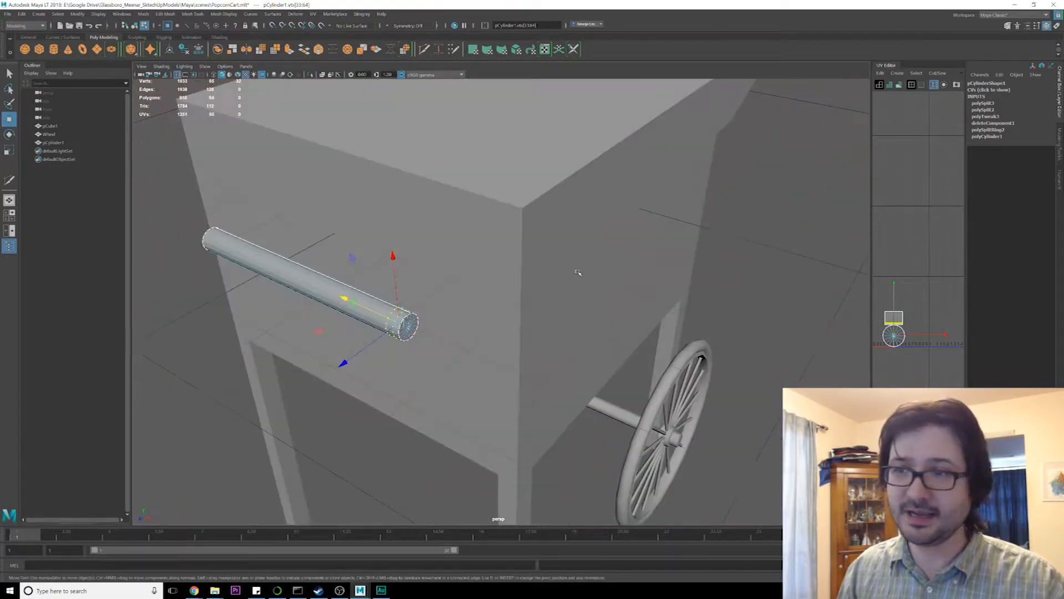
With the reference handle as a guide, select the faces between the two edge loops on the rod's cabinet-facing side
{"action": "middle_click_drag", "start_coordinate": [435, 335], "coordinate": [493, 298], "text": "alt"}
{"action": "left_click_drag", "start_coordinate": [492, 298], "coordinate": [460, 324], "text": "alt"}
{"action": "left_click", "coordinate": [194, 590]}
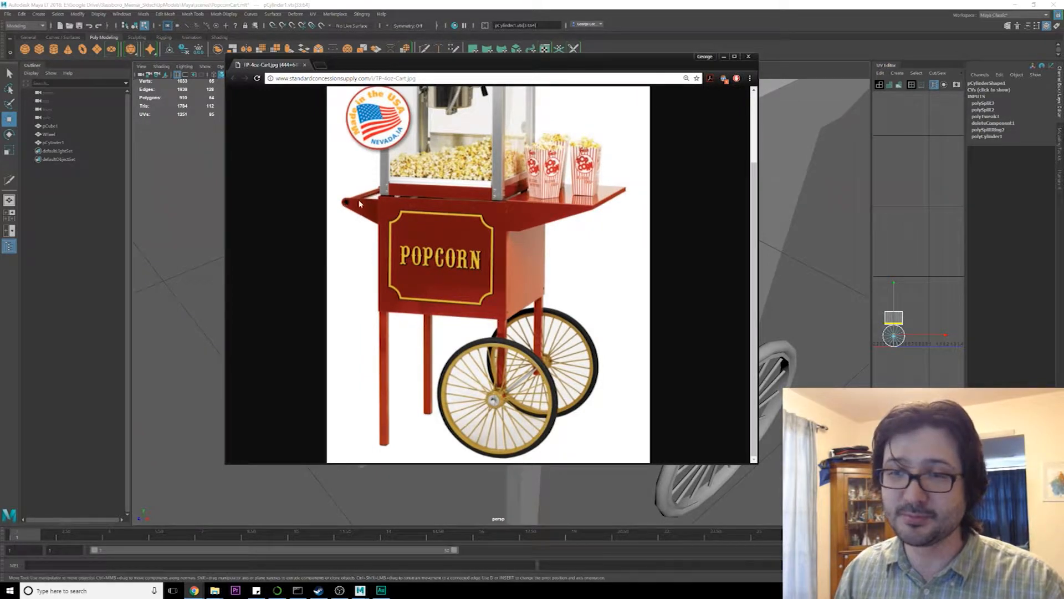
{"action": "left_click_drag", "start_coordinate": [473, 67], "coordinate": [0, 90]}
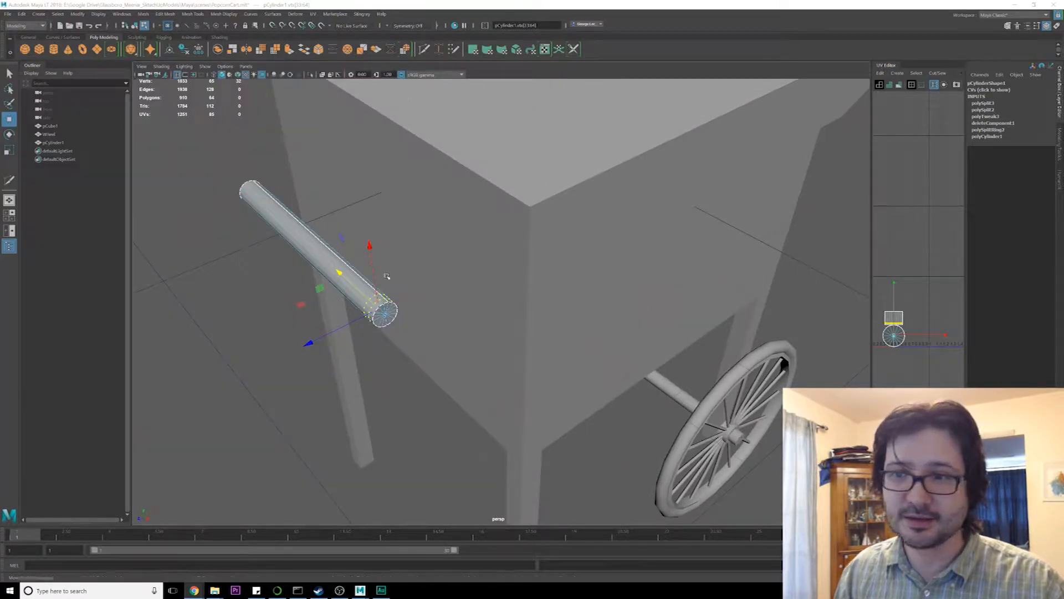
{"action": "middle_click_drag", "start_coordinate": [437, 282], "coordinate": [507, 251], "text": "alt"}
{"action": "scroll", "coordinate": [506, 258], "scroll_direction": "up", "scroll_amount": 5}
{"action": "key", "text": "q"}
{"action": "middle_click_drag", "start_coordinate": [454, 222], "coordinate": [475, 230], "text": "alt"}
{"action": "right_click_drag", "start_coordinate": [475, 229], "coordinate": [476, 250]}
{"action": "left_click", "coordinate": [487, 219]}
{"action": "key", "text": "f"}
{"action": "left_click_drag", "start_coordinate": [482, 239], "coordinate": [544, 283], "text": "alt"}
{"action": "scroll", "coordinate": [548, 276], "scroll_direction": "down", "scroll_amount": 8}
{"action": "scroll", "coordinate": [513, 294], "scroll_direction": "up", "scroll_amount": 6}
{"action": "scroll", "coordinate": [513, 294], "scroll_direction": "up", "scroll_amount": 2}
{"action": "scroll", "coordinate": [506, 278], "scroll_direction": "down", "scroll_amount": 6}
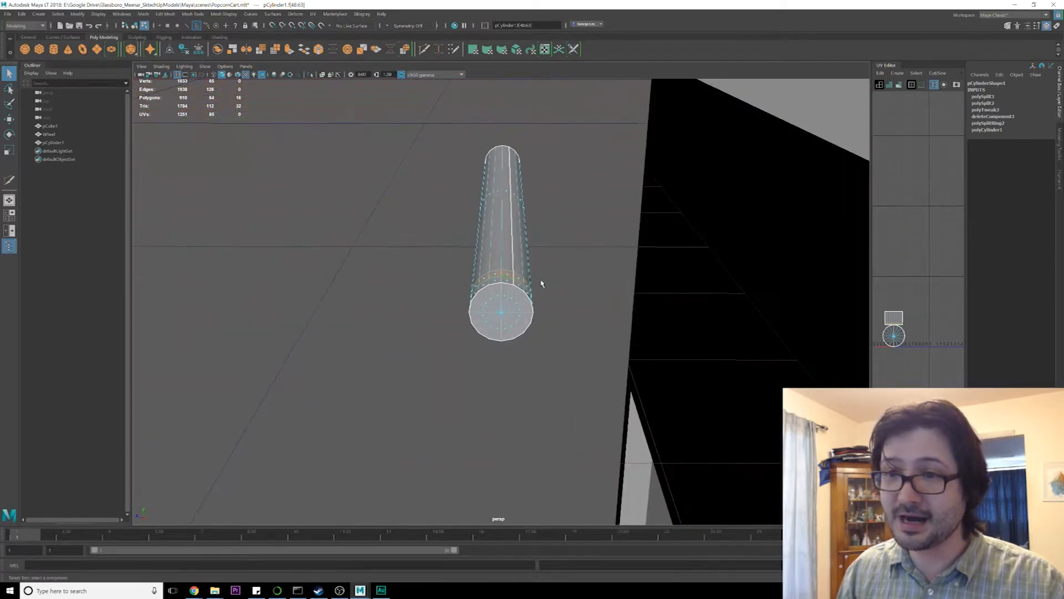
{"action": "left_click_drag", "start_coordinate": [445, 313], "coordinate": [444, 313], "text": "ctrl"}
{"action": "left_click_drag", "start_coordinate": [485, 311], "coordinate": [523, 309], "text": "alt"}
{"action": "left_click", "coordinate": [481, 325], "text": "ctrl"}
Try to extrude the selected rod faces along the world axis toward the cabinet and flatten the extrusion's end
{"action": "right_click_drag", "start_coordinate": [525, 291], "coordinate": [524, 312], "text": "shift"}
{"action": "left_click_drag", "start_coordinate": [563, 273], "coordinate": [573, 262], "text": "alt"}
{"action": "left_click", "coordinate": [618, 178]}
{"action": "left_click_drag", "start_coordinate": [451, 299], "coordinate": [671, 307]}
{"action": "middle_click_drag", "start_coordinate": [687, 330], "coordinate": [444, 275], "text": "alt"}
{"action": "left_click_drag", "start_coordinate": [443, 275], "coordinate": [475, 281], "text": "alt"}
{"action": "left_click_drag", "start_coordinate": [438, 242], "coordinate": [522, 235]}
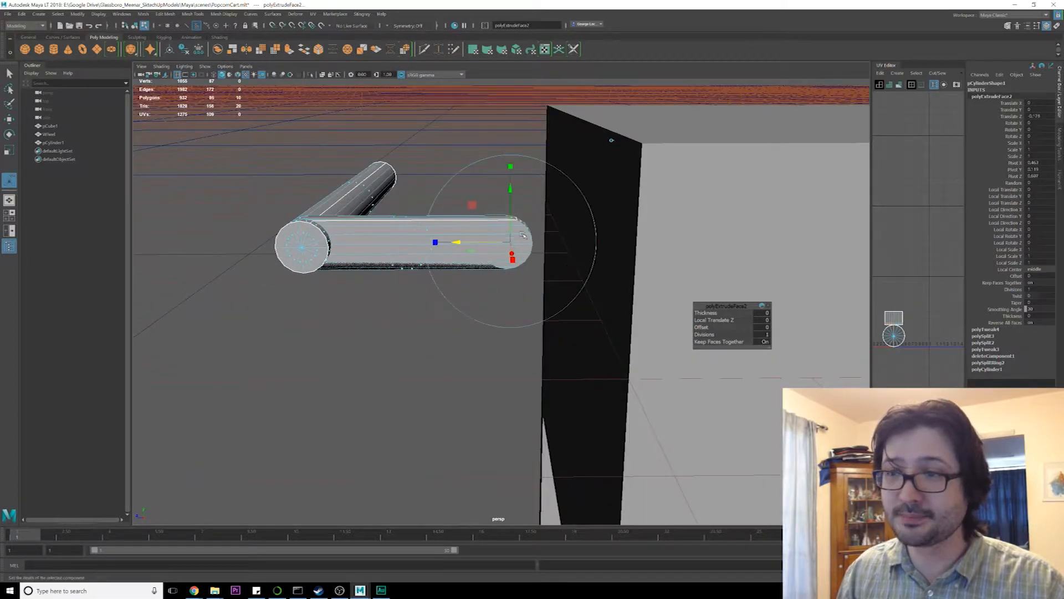
{"action": "mouse_move", "coordinate": [436, 242]}
{"action": "left_mouse_down"}
{"action": "mouse_move", "coordinate": [487, 240]}
{"action": "mouse_move", "coordinate": [439, 244]}
{"action": "left_mouse_up"}
{"action": "left_click_drag", "start_coordinate": [498, 280], "coordinate": [473, 259], "text": "alt"}
{"action": "key", "text": "q"}
{"action": "key", "text": "w"}
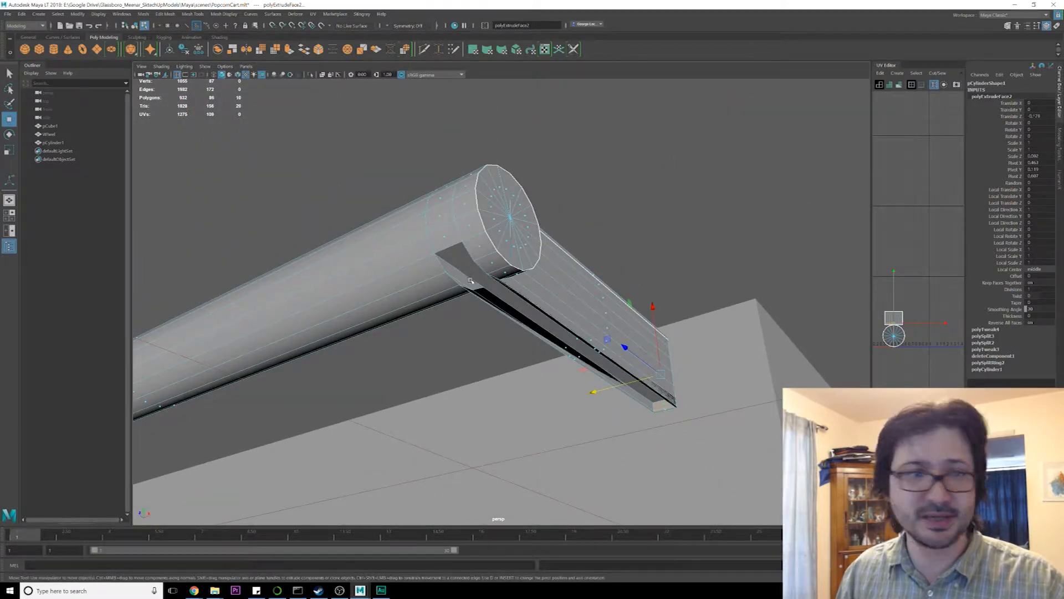
{"action": "left_click_drag", "start_coordinate": [463, 258], "coordinate": [376, 309], "text": "alt"}
Undo the arm extrusion and its end scaling, back to the face selection on the rod
{"action": "key", "text": "ctrl+z"}
{"action": "key", "text": "ctrl+z"}
{"action": "key", "text": "ctrl+z"}
{"action": "key", "text": "ctrl+z"}
{"action": "key", "text": "ctrl+z"}
{"action": "key", "text": "ctrl+z"}
{"action": "key", "text": "ctrl+z"}
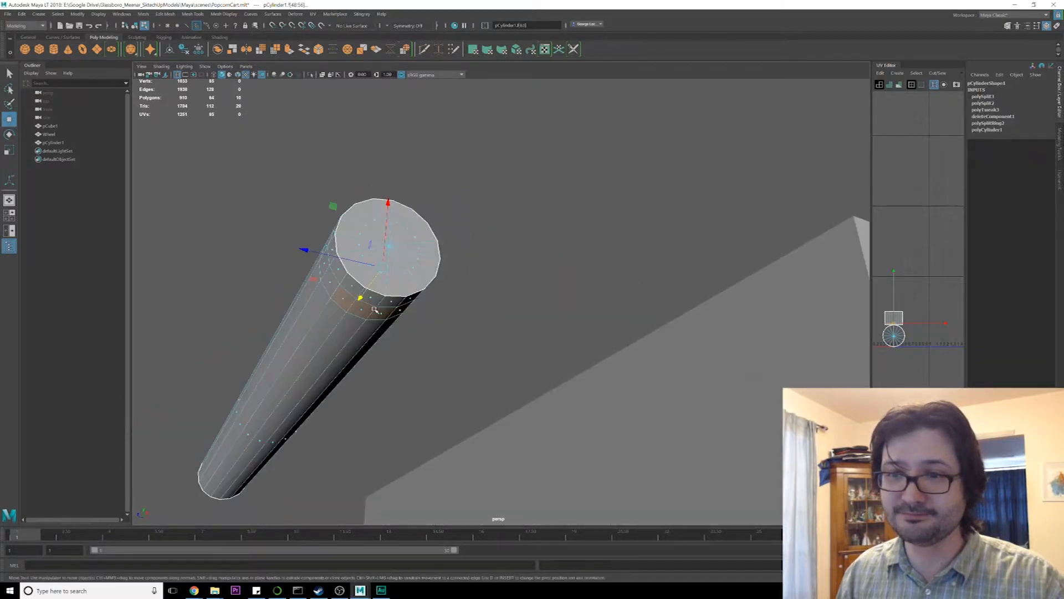
Extrude the rod's cabinet-facing faces about 0.23 along the world Z axis toward the cabinet to form the handle arm
{"action": "right_click_drag", "start_coordinate": [416, 287], "coordinate": [418, 310], "text": "shift"}
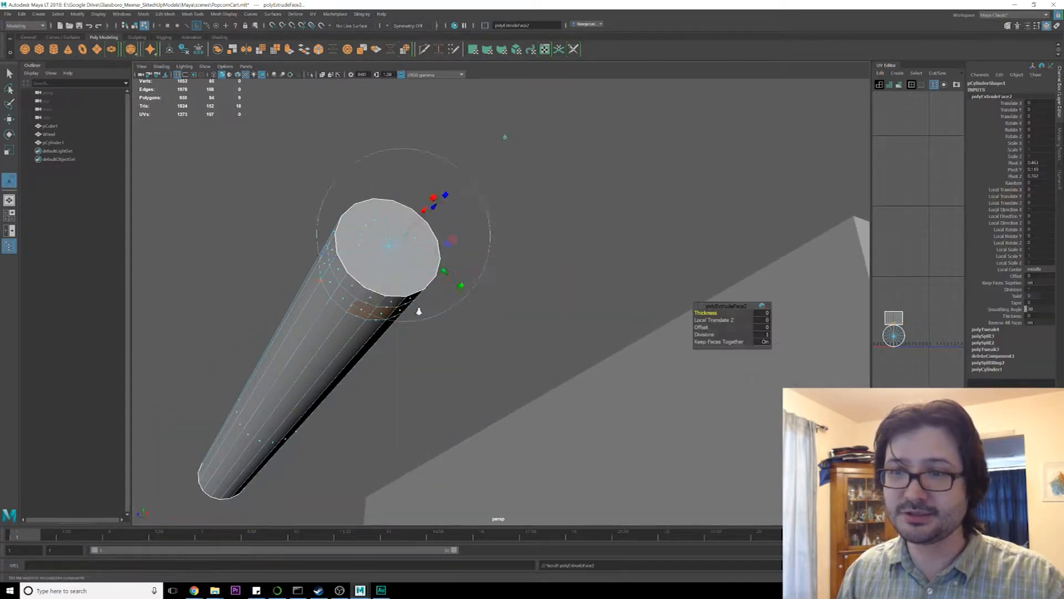
{"action": "left_click_drag", "start_coordinate": [421, 311], "coordinate": [398, 319], "text": "alt"}
{"action": "left_click_drag", "start_coordinate": [491, 242], "coordinate": [476, 270], "text": "alt"}
{"action": "left_click", "coordinate": [516, 207]}
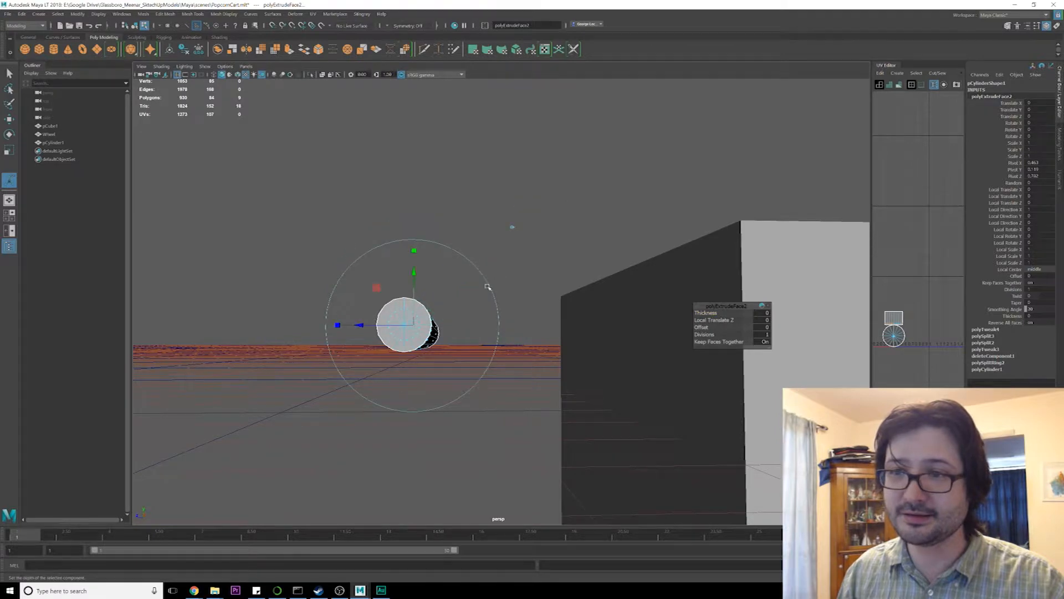
{"action": "left_click_drag", "start_coordinate": [370, 323], "coordinate": [617, 325]}
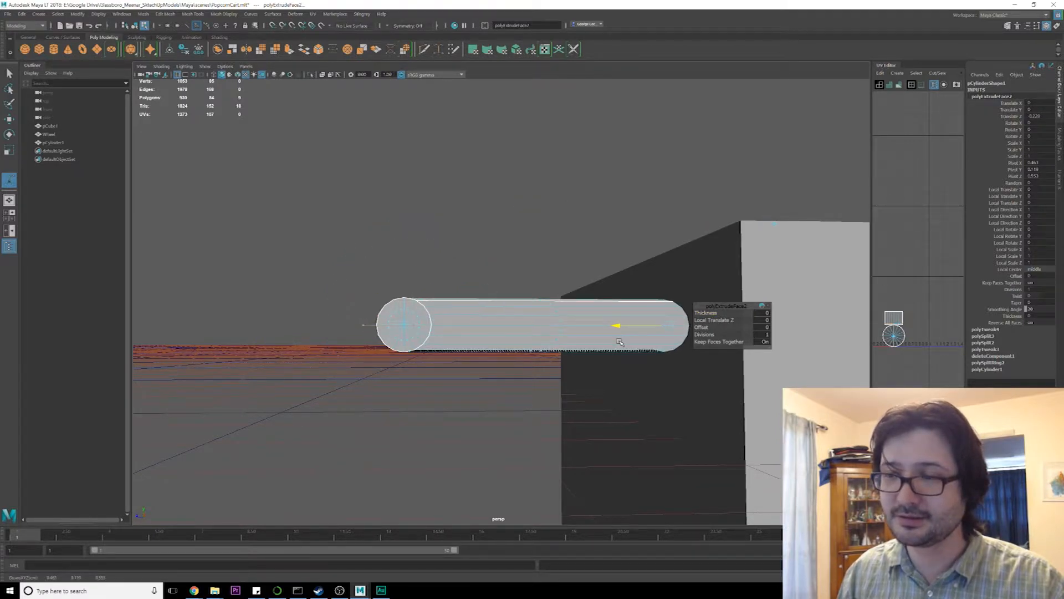
{"action": "middle_click_drag", "start_coordinate": [617, 325], "coordinate": [550, 318], "text": "alt"}
Delete the rounded cap faces at the cabinet end of the handle arm
{"action": "left_click_drag", "start_coordinate": [549, 318], "coordinate": [495, 335], "text": "alt"}
{"action": "right_click_drag", "start_coordinate": [452, 322], "coordinate": [410, 323]}
{"action": "middle_click_drag", "start_coordinate": [470, 316], "coordinate": [431, 314], "text": "alt"}
{"action": "left_click_drag", "start_coordinate": [438, 229], "coordinate": [545, 394]}
{"action": "right_click_drag", "start_coordinate": [438, 318], "coordinate": [438, 328]}
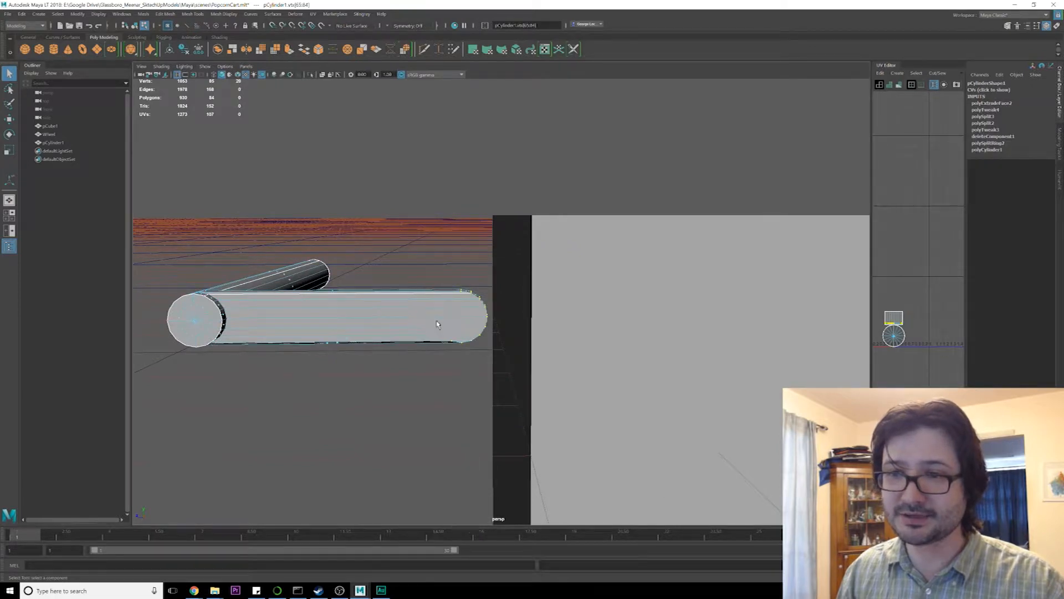
{"action": "left_click_drag", "start_coordinate": [407, 248], "coordinate": [542, 390]}
{"action": "key", "text": "Delete"}
Flatten the arm's open-end vertices into one plane and vertex-snap them along the arm to the cabinet's side
{"action": "left_click_drag", "start_coordinate": [381, 309], "coordinate": [382, 309], "text": "alt"}
{"action": "right_click_drag", "start_coordinate": [463, 309], "coordinate": [443, 299]}
{"action": "left_click_drag", "start_coordinate": [444, 300], "coordinate": [421, 287], "text": "alt"}
{"action": "right_click_drag", "start_coordinate": [421, 287], "coordinate": [388, 288]}
{"action": "key", "text": "r"}
{"action": "left_click_drag", "start_coordinate": [468, 315], "coordinate": [492, 331]}
{"action": "key", "text": "w"}
{"action": "key", "text": "v"}
{"action": "middle_click_drag", "start_coordinate": [388, 313], "coordinate": [529, 209]}
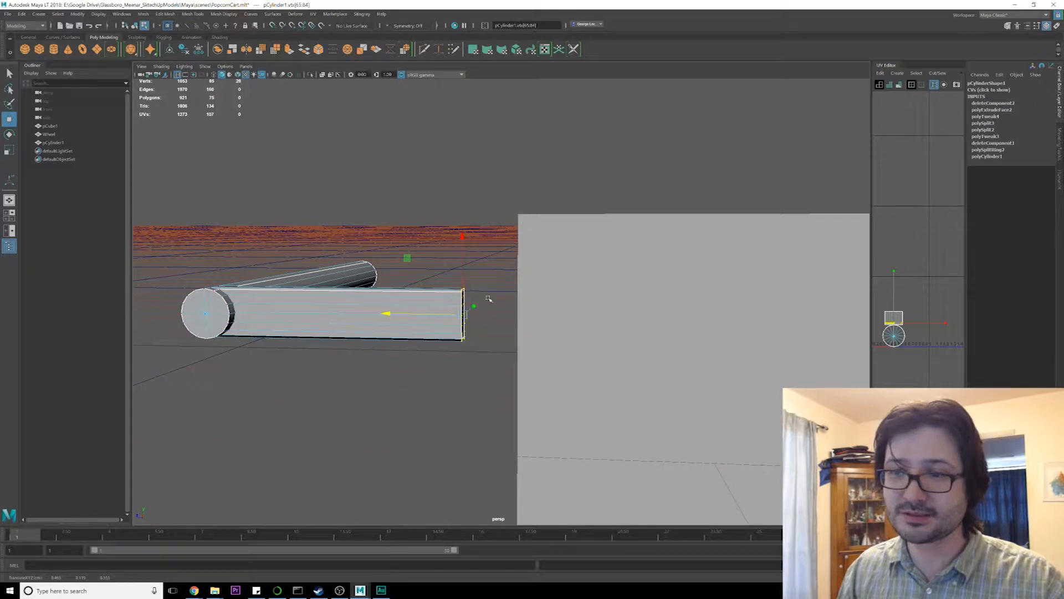
{"action": "left_click_drag", "start_coordinate": [523, 223], "coordinate": [585, 317], "text": "alt"}
{"action": "mouse_move", "coordinate": [585, 317]}
{"action": "right_mouse_down", "text": "alt"}
{"action": "mouse_move", "coordinate": [597, 326]}
{"action": "mouse_move", "coordinate": [600, 309]}
{"action": "right_mouse_up", "text": "alt"}
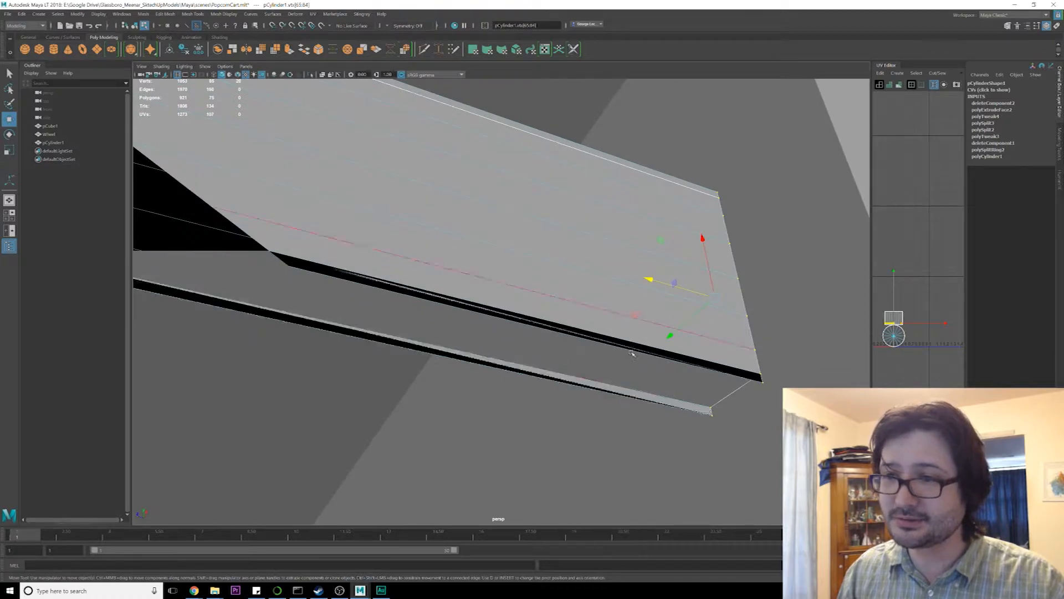
Lower the bottom edge at the arm's cabinet end so the arm's underside slants down toward the cabinet
{"action": "left_click", "coordinate": [722, 399]}
{"action": "scroll", "coordinate": [724, 399], "scroll_direction": "down", "scroll_amount": 5}
{"action": "left_click_drag", "start_coordinate": [684, 387], "coordinate": [634, 281], "text": "alt"}
{"action": "scroll", "coordinate": [552, 328], "scroll_direction": "up", "scroll_amount": 5}
{"action": "scroll", "coordinate": [536, 365], "scroll_direction": "up", "scroll_amount": 3}
{"action": "right_click_drag", "start_coordinate": [634, 281], "coordinate": [579, 280]}
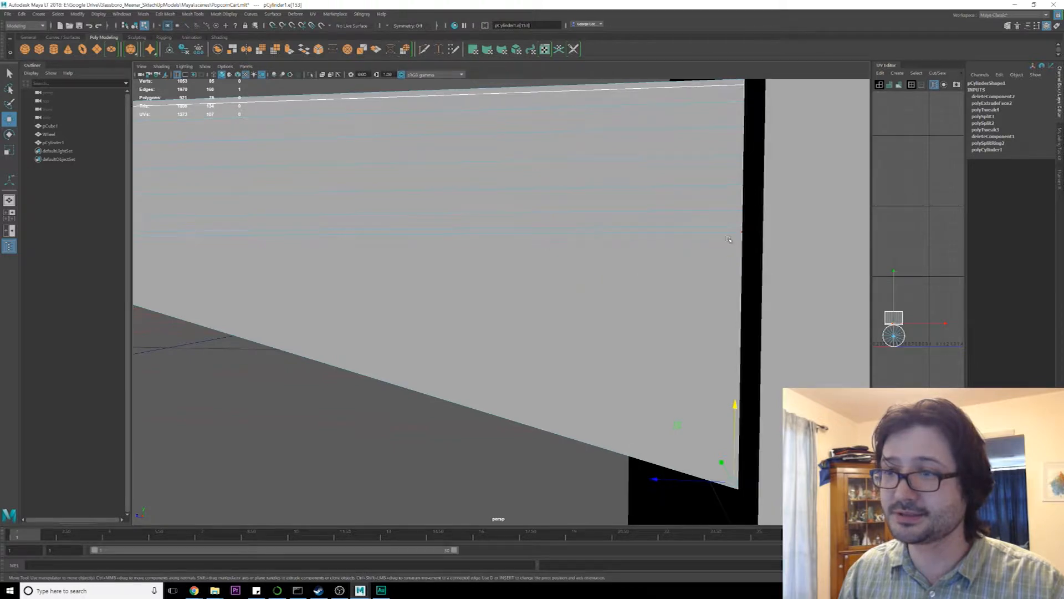
{"action": "left_click", "coordinate": [745, 233]}
{"action": "scroll", "coordinate": [658, 285], "scroll_direction": "down", "scroll_amount": 5}
{"action": "left_click_drag", "start_coordinate": [659, 284], "coordinate": [537, 366], "text": "alt"}
{"action": "scroll", "coordinate": [537, 367], "scroll_direction": "up", "scroll_amount": 5}
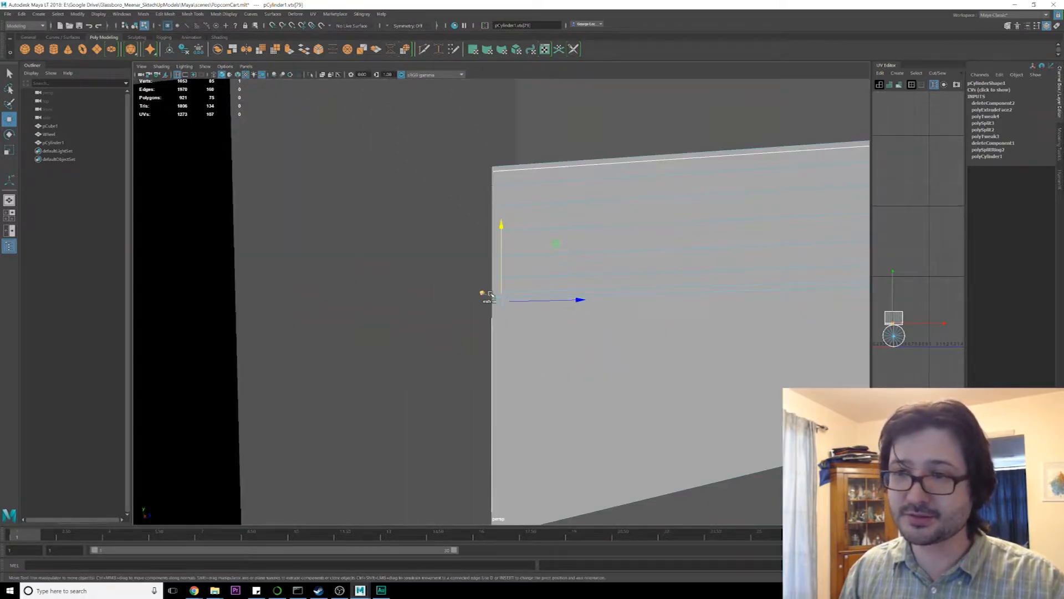
{"action": "left_click_drag", "start_coordinate": [490, 298], "coordinate": [498, 322], "text": "shift"}
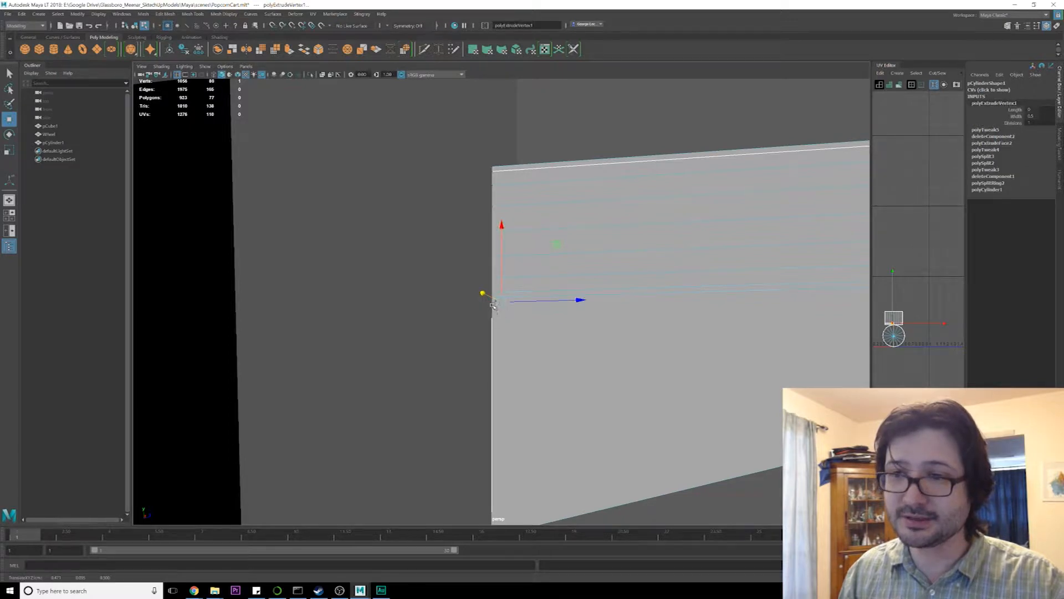
{"action": "key", "text": "ctrl+z"}
{"action": "key", "text": "ctrl+z"}
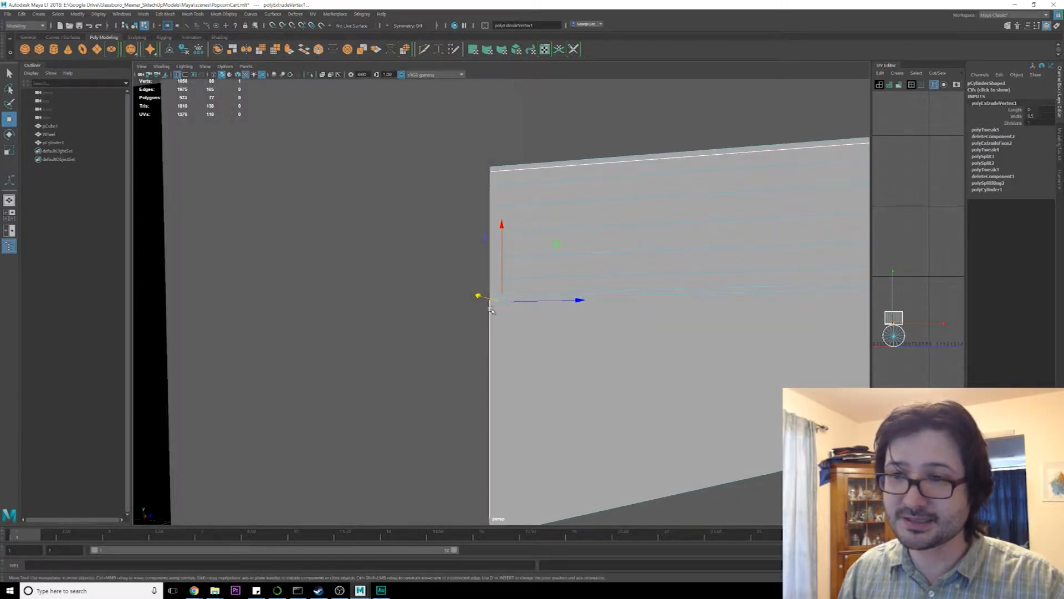
{"action": "key", "text": "q"}
{"action": "right_click_drag", "start_coordinate": [546, 272], "coordinate": [513, 275]}
{"action": "left_click", "coordinate": [491, 301]}
{"action": "left_click_drag", "start_coordinate": [492, 303], "coordinate": [515, 338], "text": "alt"}
{"action": "key", "text": "ctrl+z"}
{"action": "key", "text": "ctrl+z"}
{"action": "key", "text": "ctrl+z"}
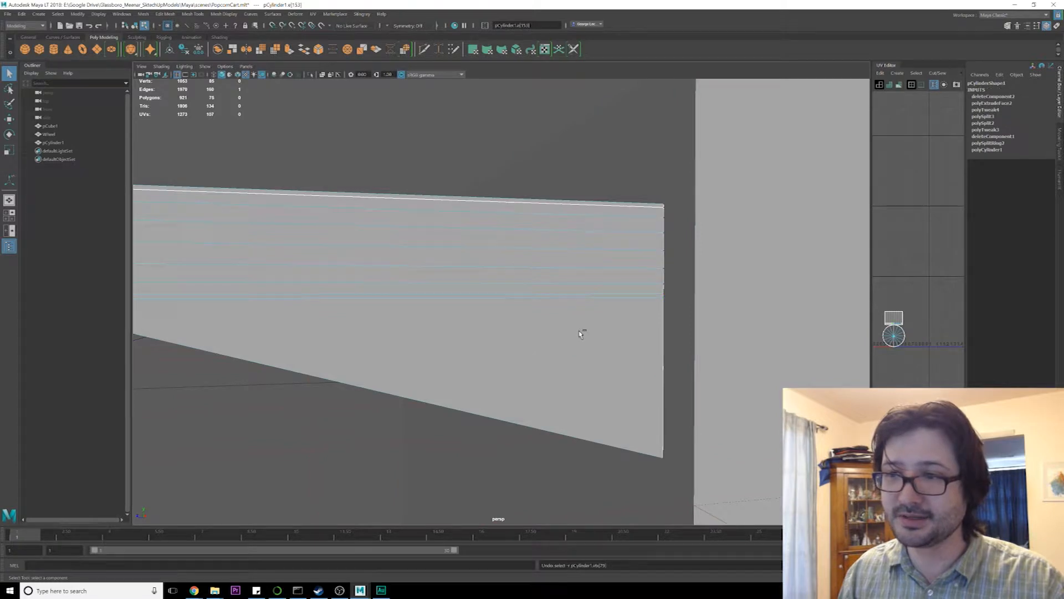
Move a facing pair of mid-height vertices at the handle arm's cabinet end along the vertical axis
{"action": "left_click", "coordinate": [662, 301]}
{"action": "left_click_drag", "start_coordinate": [655, 327], "coordinate": [548, 338], "text": "alt"}
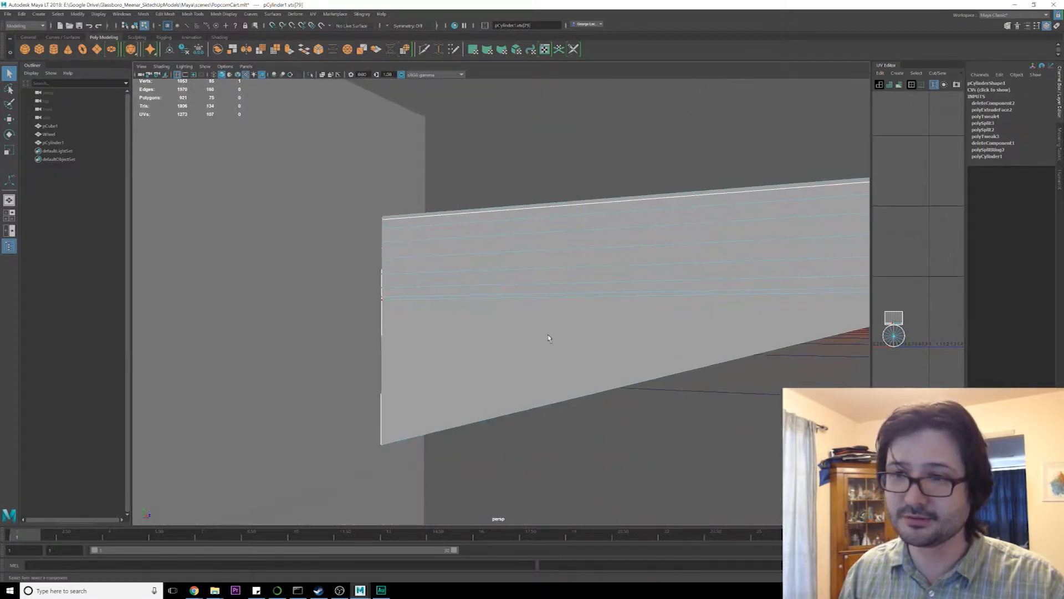
{"action": "key", "text": "w"}
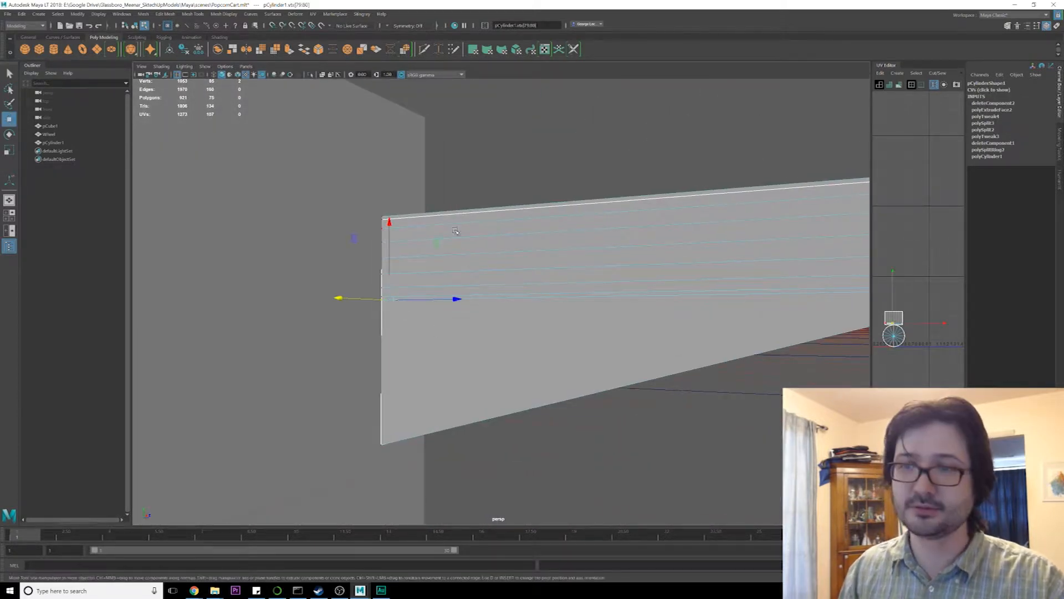
{"action": "left_click_drag", "start_coordinate": [387, 224], "coordinate": [593, 319]}
{"action": "left_click", "coordinate": [382, 296]}
{"action": "left_click", "coordinate": [634, 225], "text": "shift"}
{"action": "left_click_drag", "start_coordinate": [625, 281], "coordinate": [504, 355]}
Shift the neighbouring pair of vertices at the arm's cabinet end vertically as well and return to object selection
{"action": "left_click", "coordinate": [636, 297]}
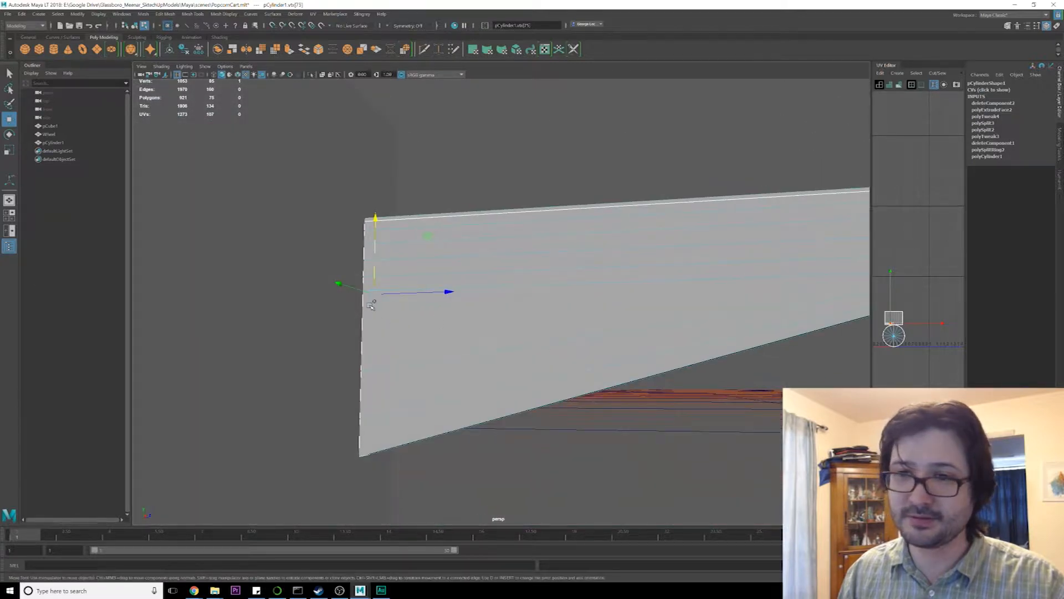
{"action": "key", "text": "q"}
{"action": "left_click", "coordinate": [365, 292], "text": "shift"}
{"action": "left_click_drag", "start_coordinate": [447, 323], "coordinate": [498, 333], "text": "alt"}
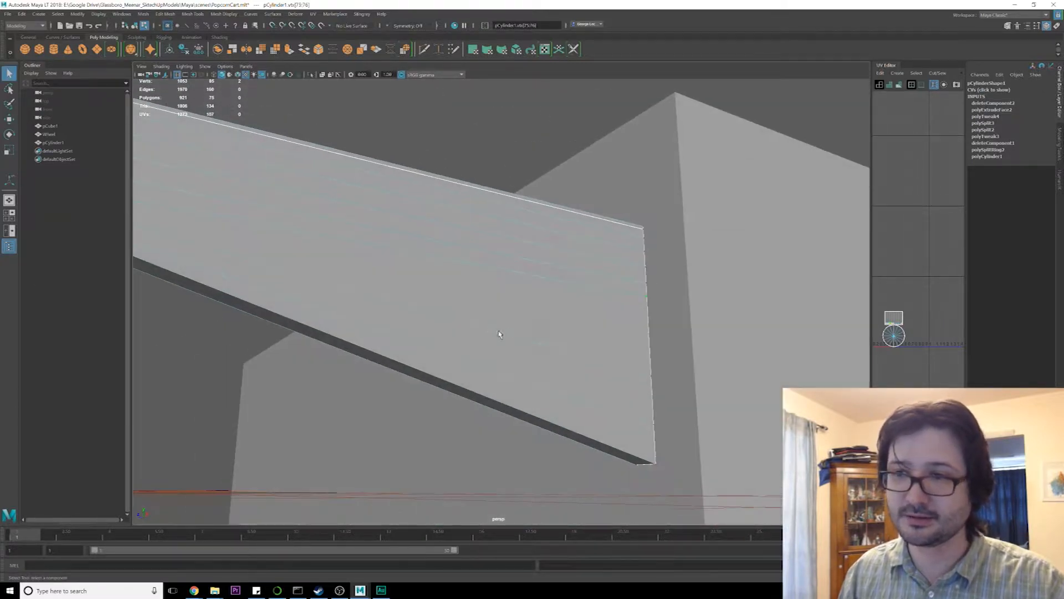
{"action": "key", "text": "w"}
{"action": "left_click_drag", "start_coordinate": [635, 264], "coordinate": [494, 311], "text": "alt"}
{"action": "left_click", "coordinate": [656, 273]}
{"action": "left_click", "coordinate": [391, 292], "text": "shift"}
{"action": "left_click_drag", "start_coordinate": [400, 216], "coordinate": [485, 314]}
{"action": "key", "text": "F8"}
Select the half handle and examine its rod end and tapered arm from several angles
{"action": "left_click_drag", "start_coordinate": [509, 351], "coordinate": [587, 280], "text": "alt"}
{"action": "scroll", "coordinate": [513, 322], "scroll_direction": "up", "scroll_amount": 4}
{"action": "scroll", "coordinate": [497, 314], "scroll_direction": "down", "scroll_amount": 2}
{"action": "left_click", "coordinate": [587, 281]}
{"action": "scroll", "coordinate": [589, 310], "scroll_direction": "down", "scroll_amount": 4}
{"action": "middle_click_drag", "start_coordinate": [589, 311], "coordinate": [541, 295], "text": "alt"}
{"action": "left_click_drag", "start_coordinate": [541, 294], "coordinate": [545, 308], "text": "alt"}
{"action": "scroll", "coordinate": [503, 295], "scroll_direction": "up", "scroll_amount": 3}
{"action": "middle_click_drag", "start_coordinate": [501, 294], "coordinate": [536, 319], "text": "alt"}
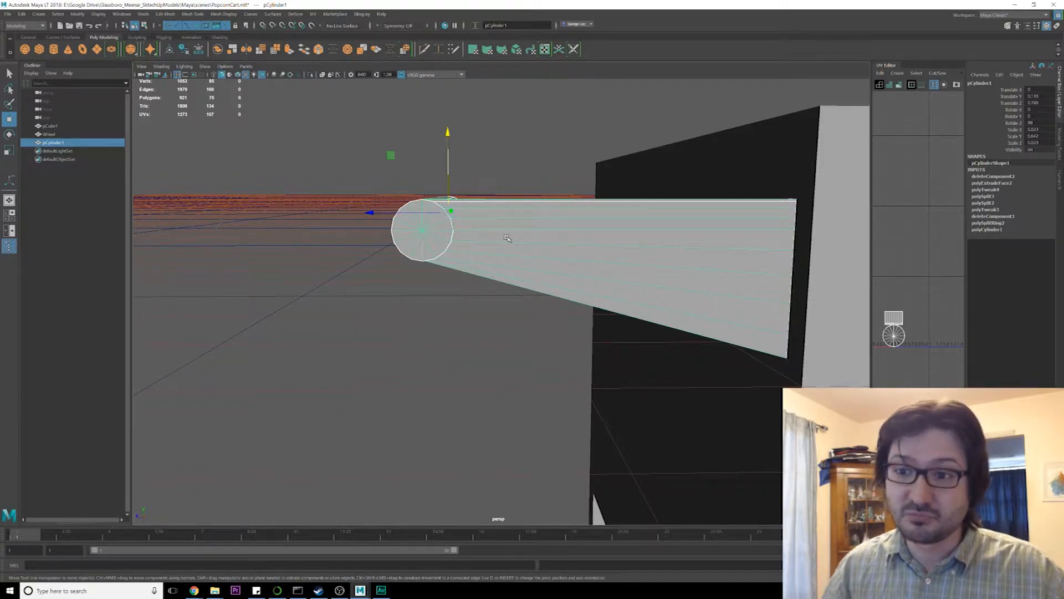
Mirror the half handle about its bounding box along negative X, cutting geometry and merging border vertices with a 0.01 threshold
{"action": "left_click_drag", "start_coordinate": [490, 219], "coordinate": [607, 263], "text": "alt"}
{"action": "left_click_drag", "start_coordinate": [388, 313], "coordinate": [545, 243], "text": "alt"}
{"action": "key", "text": "space"}
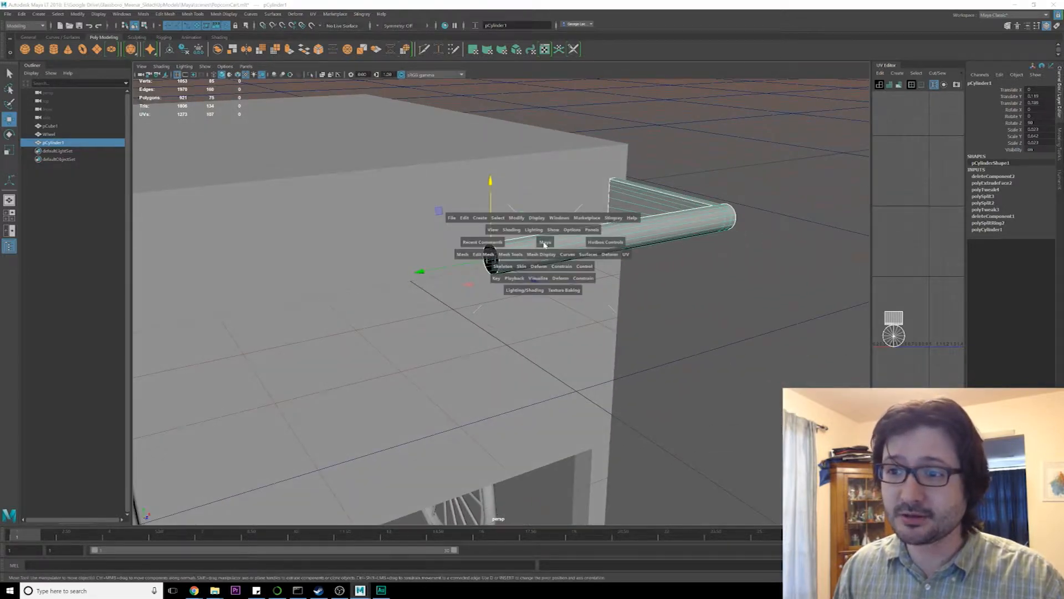
{"action": "left_click", "coordinate": [471, 256]}
{"action": "left_click", "coordinate": [532, 366]}
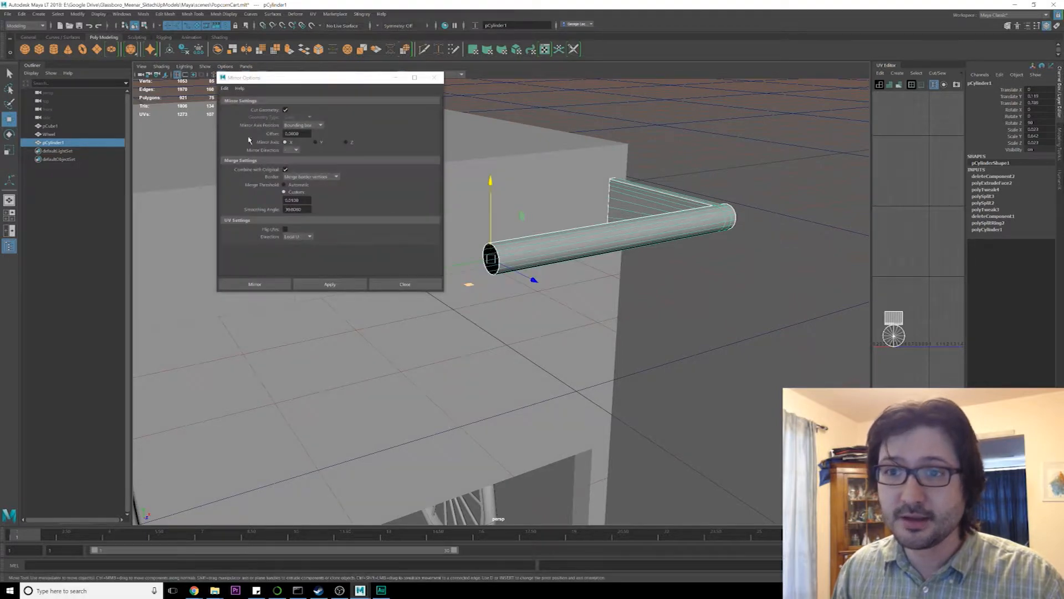
{"action": "left_click", "coordinate": [330, 284]}
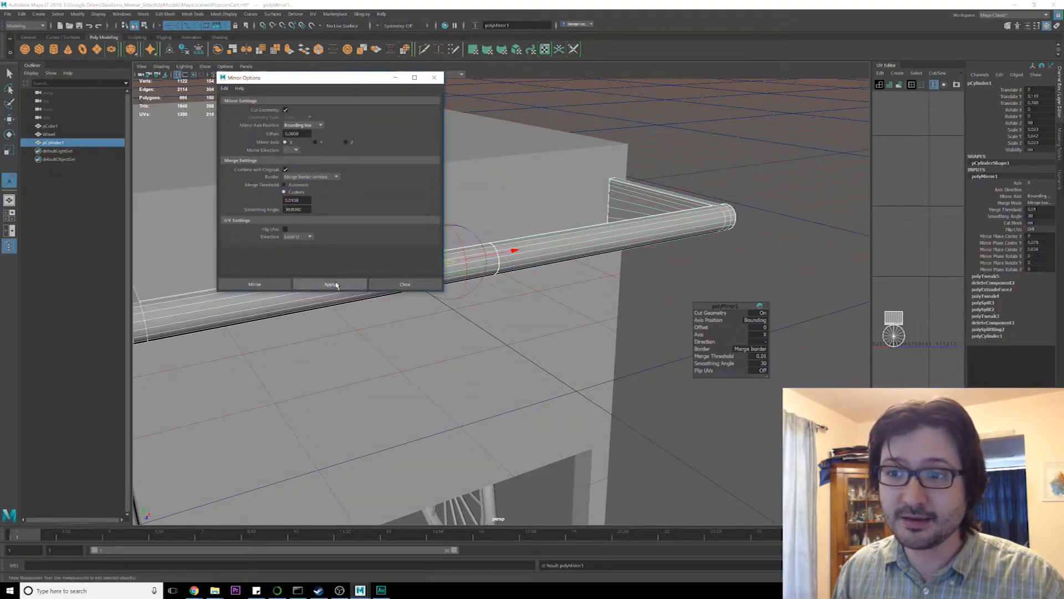
{"action": "key", "text": "f"}
{"action": "left_click", "coordinate": [409, 284]}
Check the complete handle against the cabinet and save the scene
{"action": "left_click_drag", "start_coordinate": [587, 310], "coordinate": [518, 285], "text": "alt"}
{"action": "scroll", "coordinate": [555, 277], "scroll_direction": "down", "scroll_amount": 2}
{"action": "key", "text": "q"}
{"action": "left_click", "coordinate": [726, 260]}
{"action": "left_click_drag", "start_coordinate": [676, 275], "coordinate": [513, 278], "text": "alt"}
{"action": "left_click_drag", "start_coordinate": [447, 228], "coordinate": [385, 198], "text": "alt"}
{"action": "key", "text": "ctrl+s"}
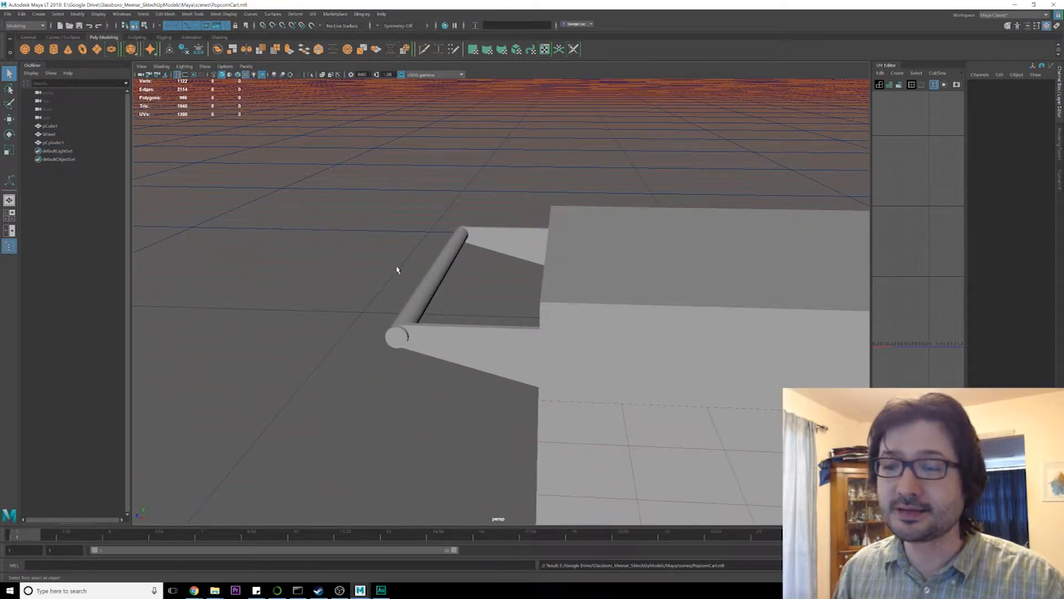
Compare the whole cart model with the popcorn cart reference photo in the web browser and return to Maya LT
{"action": "scroll", "coordinate": [475, 277], "scroll_direction": "down", "scroll_amount": 6}
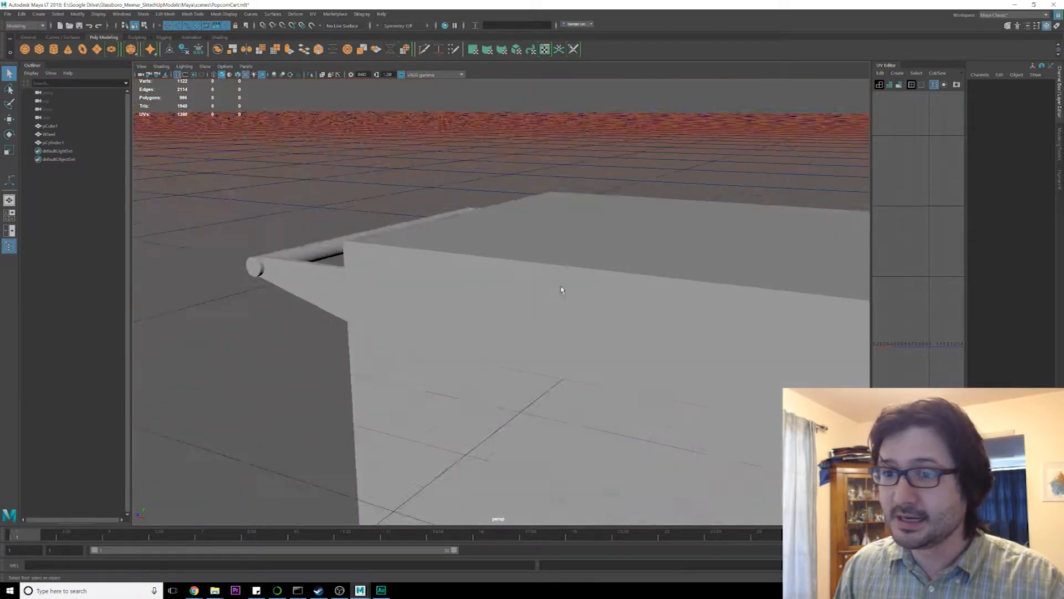
{"action": "left_click", "coordinate": [568, 265]}
{"action": "left_click_drag", "start_coordinate": [571, 291], "coordinate": [577, 300], "text": "alt"}
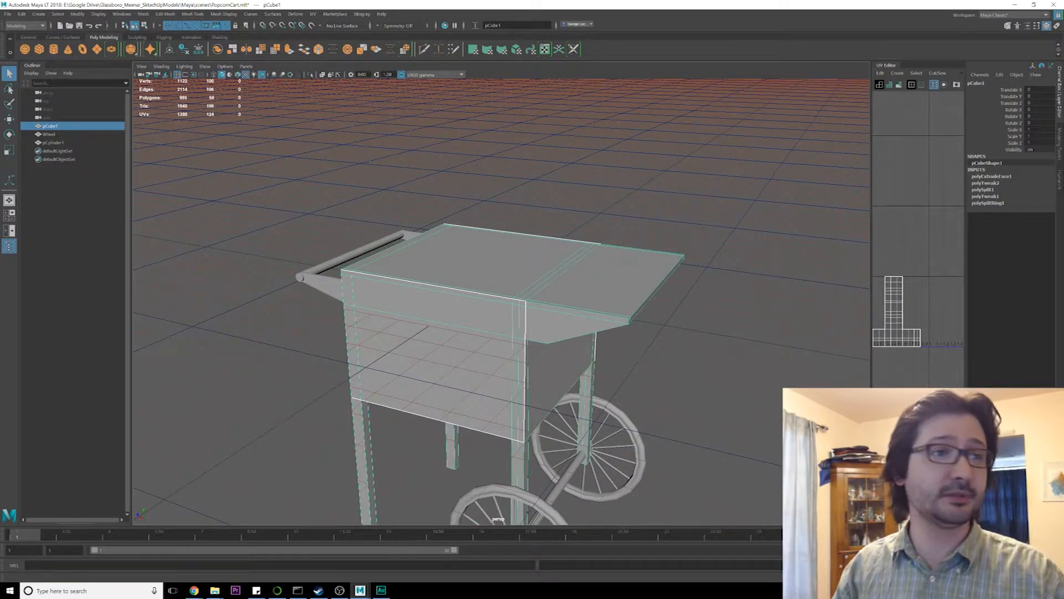
{"action": "left_click", "coordinate": [194, 590]}
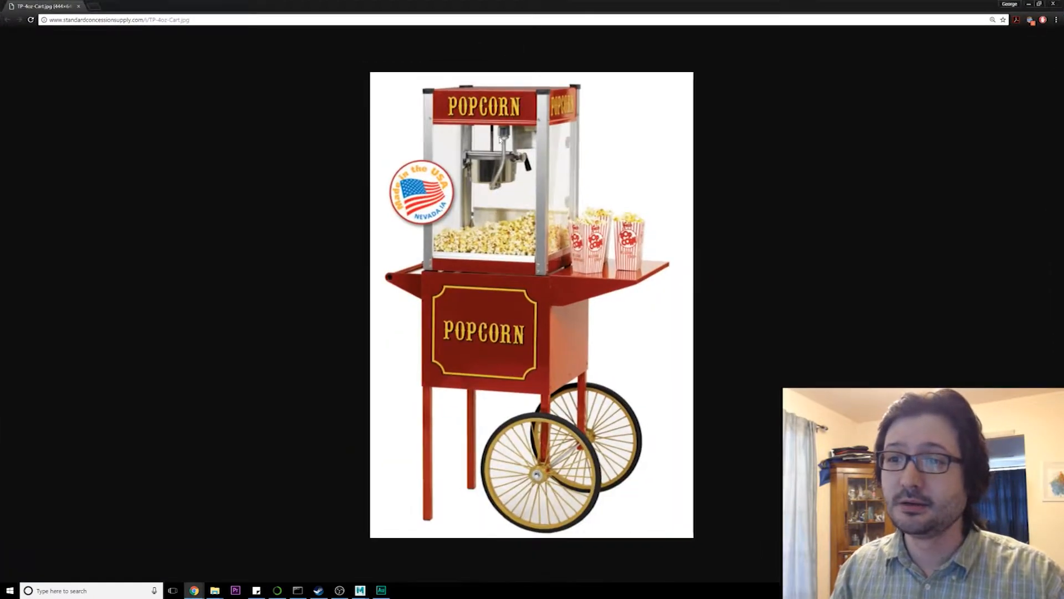
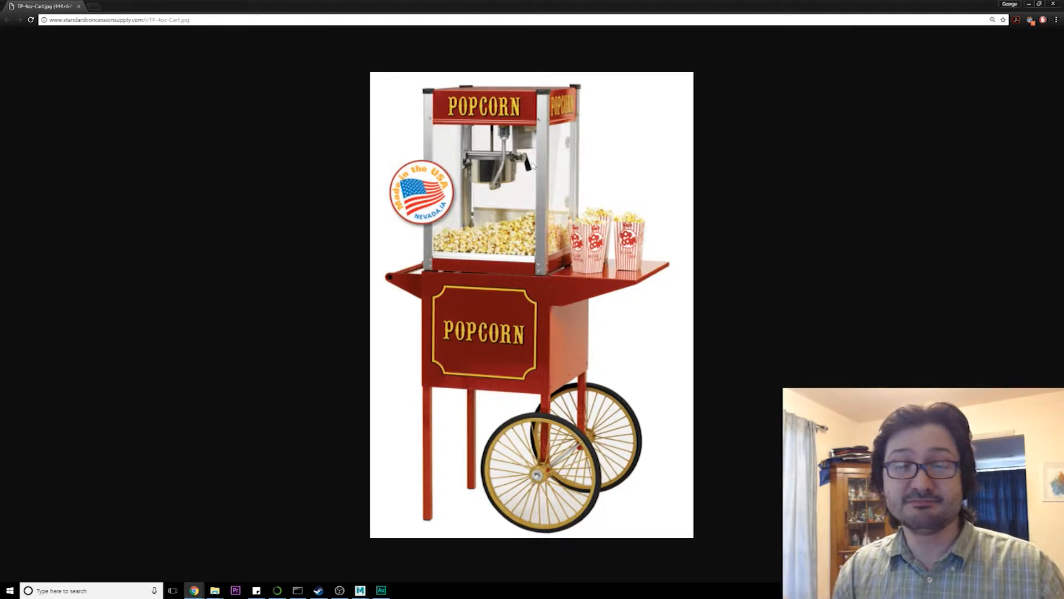
{"action": "left_click_drag", "start_coordinate": [598, 4], "coordinate": [0, 83]}
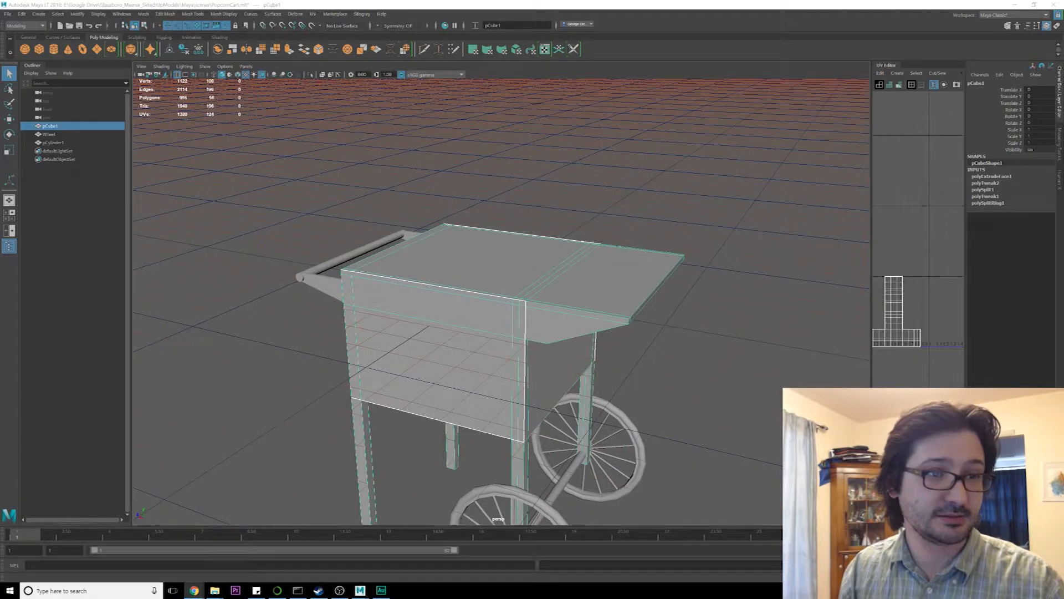
Create a polygon cube for the popcorn machine and raise it above the cabinet to about 0.75 in Y
{"action": "left_click", "coordinate": [39, 50]}
{"action": "key", "text": "w"}
{"action": "left_click_drag", "start_coordinate": [480, 218], "coordinate": [476, 81]}
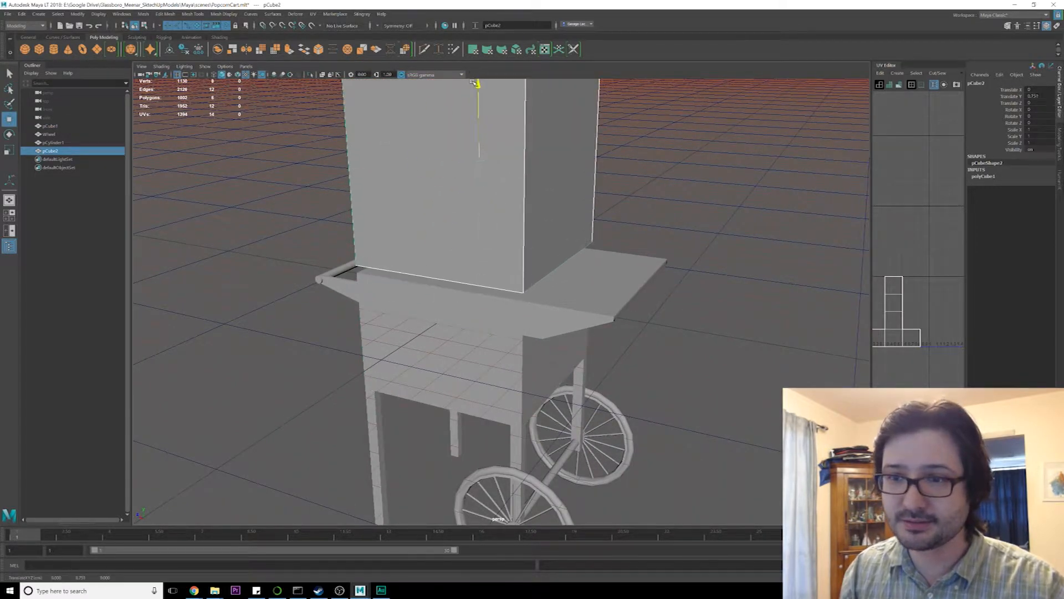
Lower the cube's pivot to its base by snapping it to the height of a bottom corner vertex
{"action": "scroll", "coordinate": [492, 201], "scroll_direction": "up", "scroll_amount": 3}
{"action": "scroll", "coordinate": [492, 201], "scroll_direction": "down", "scroll_amount": 1}
{"action": "key", "text": "d"}
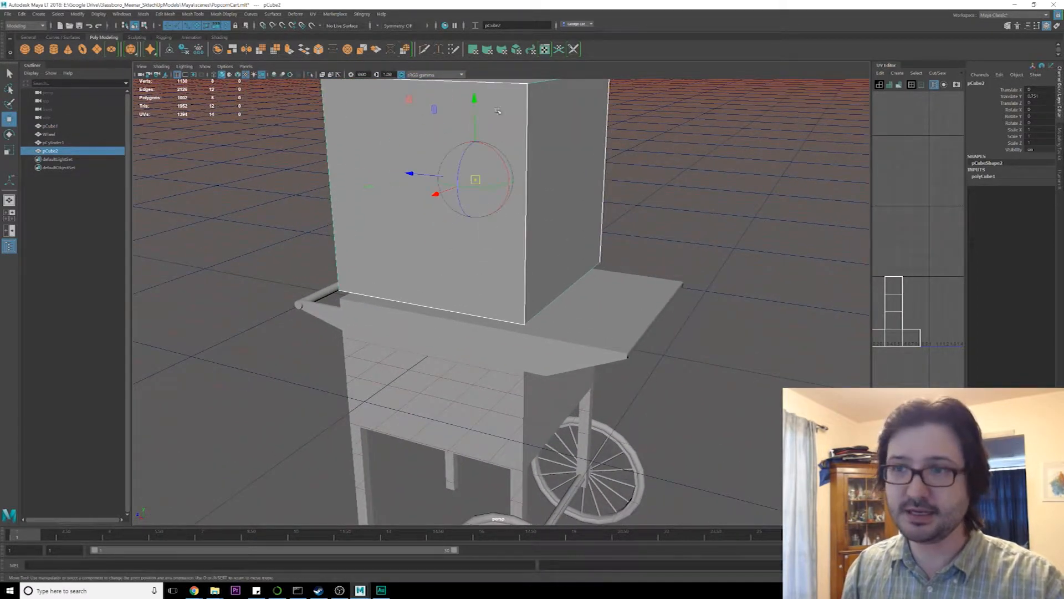
{"action": "left_click_drag", "start_coordinate": [475, 100], "coordinate": [340, 298]}
{"action": "key", "text": "v"}
{"action": "middle_click_drag", "start_coordinate": [341, 297], "coordinate": [342, 304]}
{"action": "middle_click_drag", "start_coordinate": [410, 304], "coordinate": [427, 284], "text": "alt"}
Scale the cube uniformly to about 0.97 and seat its base on the cabinet top
{"action": "key", "text": "r"}
{"action": "scroll", "coordinate": [477, 270], "scroll_direction": "up", "scroll_amount": 1}
{"action": "left_click_drag", "start_coordinate": [493, 266], "coordinate": [492, 264]}
{"action": "key", "text": "w"}
{"action": "left_click_drag", "start_coordinate": [492, 191], "coordinate": [494, 175]}
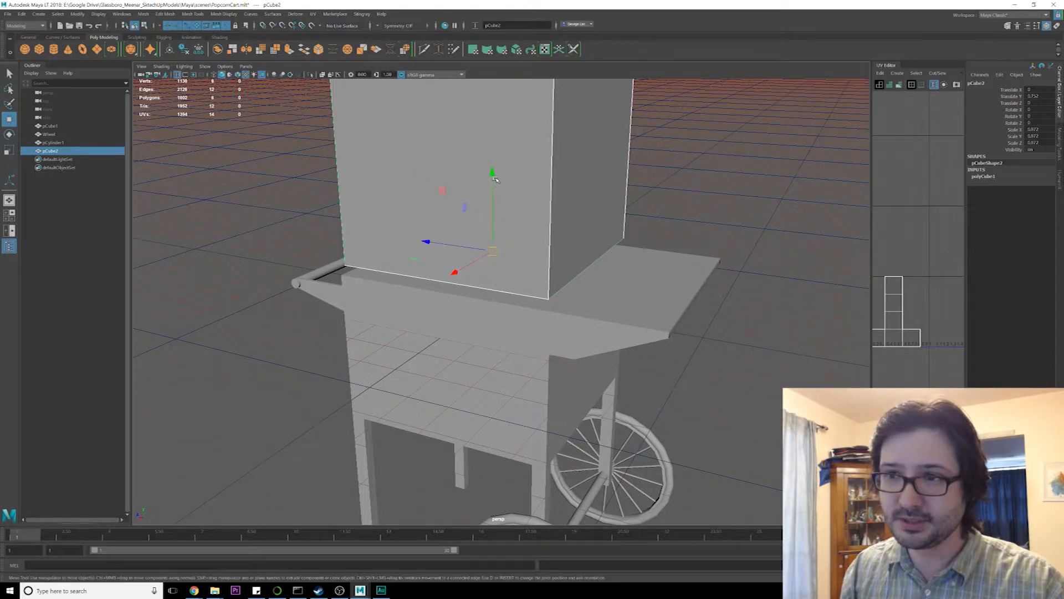
{"action": "left_click", "coordinate": [645, 237]}
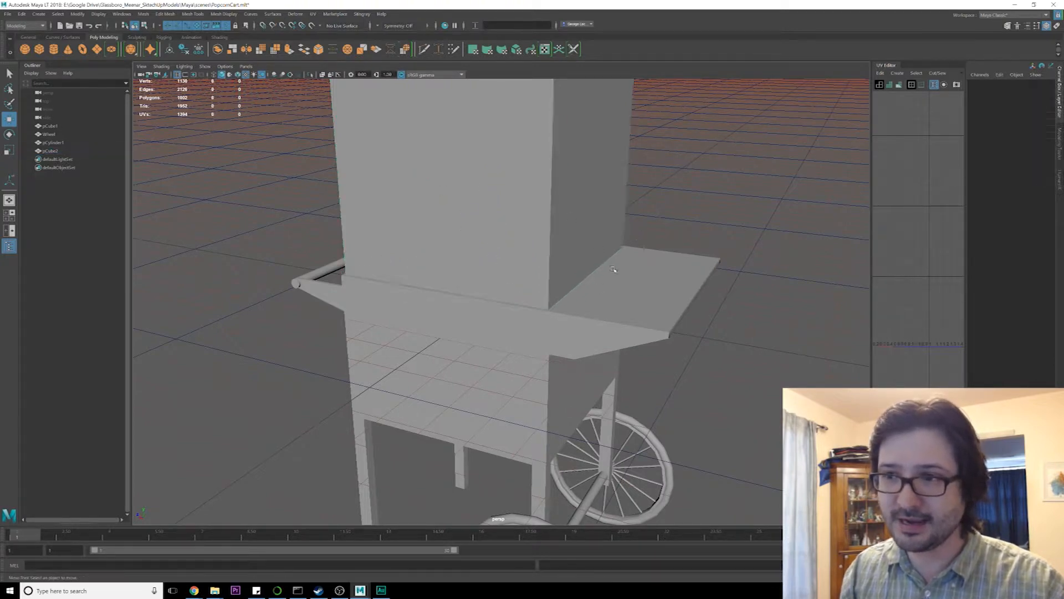
{"action": "left_click", "coordinate": [420, 317]}
{"action": "left_click_drag", "start_coordinate": [420, 318], "coordinate": [500, 268], "text": "alt"}
{"action": "left_click", "coordinate": [465, 277]}
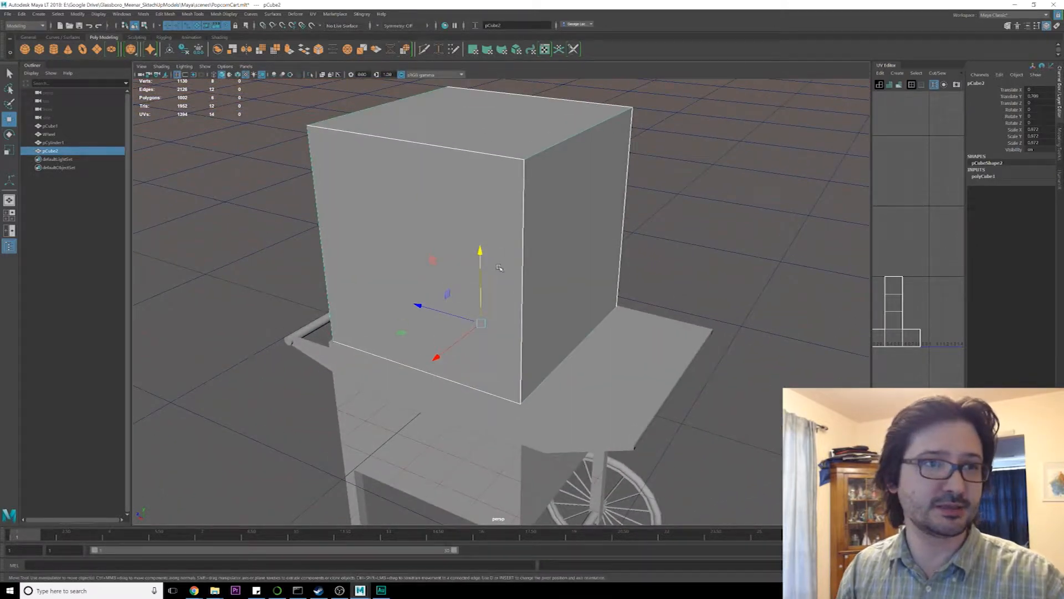
Cut a horizontal edge loop around the upper part of the cube with the Multi-Cut tool
{"action": "left_click_drag", "start_coordinate": [497, 265], "coordinate": [497, 239], "text": "alt"}
{"action": "scroll", "coordinate": [496, 226], "scroll_direction": "up", "scroll_amount": 2}
{"action": "right_click_drag", "start_coordinate": [491, 194], "coordinate": [441, 200], "text": "shift"}
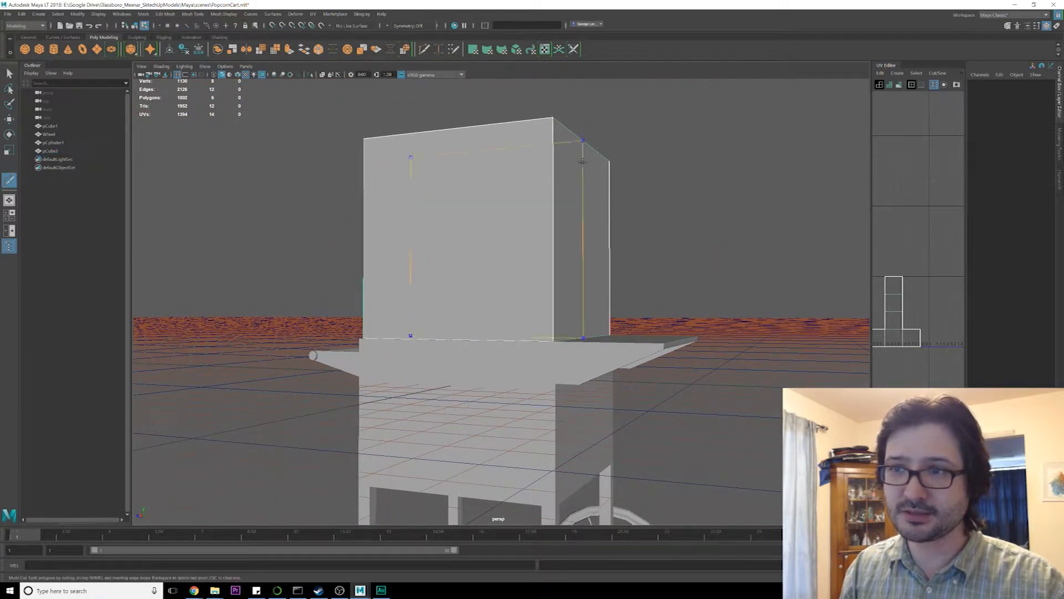
{"action": "left_click", "coordinate": [553, 165], "text": "ctrl"}
{"action": "left_click_drag", "start_coordinate": [546, 216], "coordinate": [537, 238], "text": "alt"}
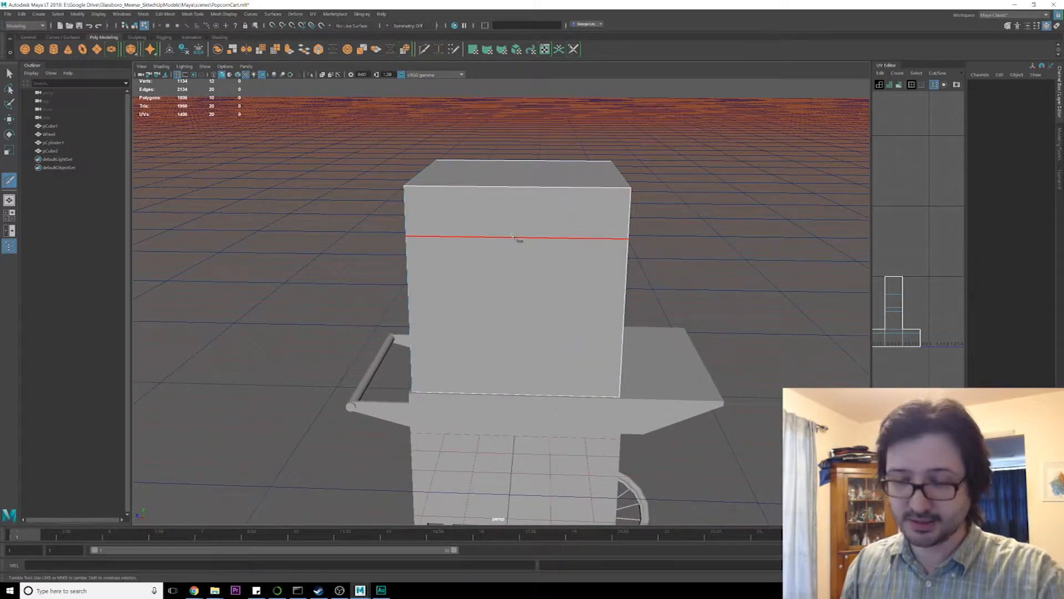
Insert two evenly spaced vertical edge loops through the cube's front and back with the Insert Edge Loop tool's multiple-loops setting
{"action": "key", "text": "F8"}
{"action": "key", "text": "q"}
{"action": "key", "text": "f"}
{"action": "right_click", "coordinate": [486, 197], "text": "shift"}
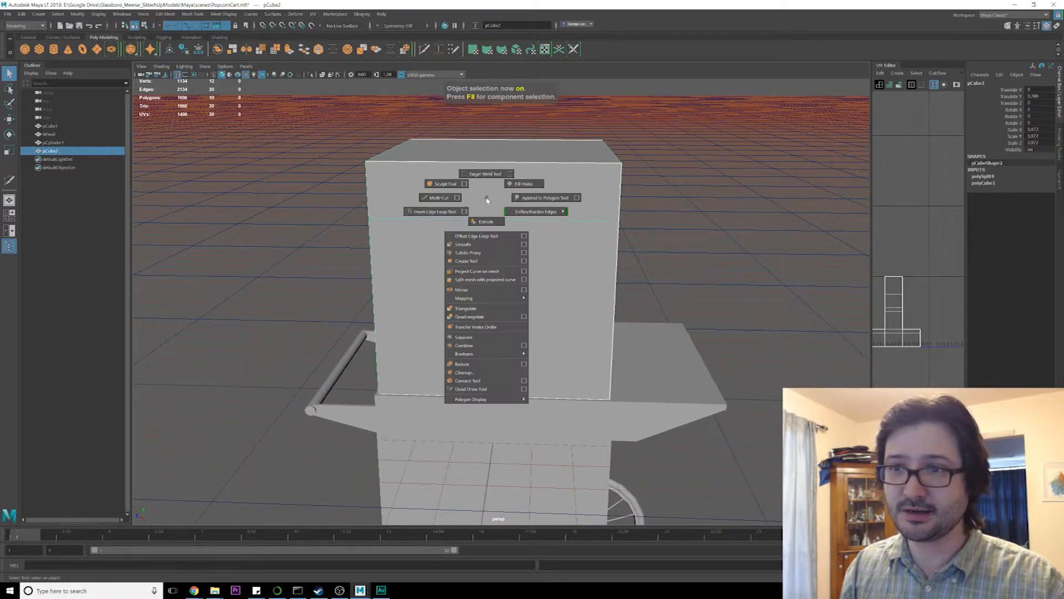
{"action": "left_click", "coordinate": [464, 211]}
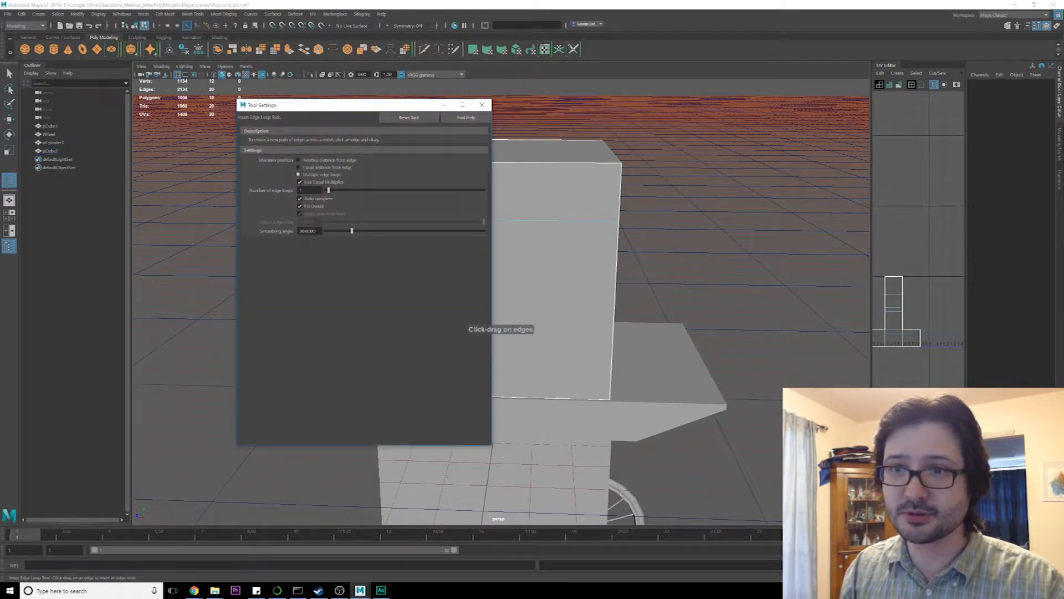
{"action": "left_click", "coordinate": [482, 104]}
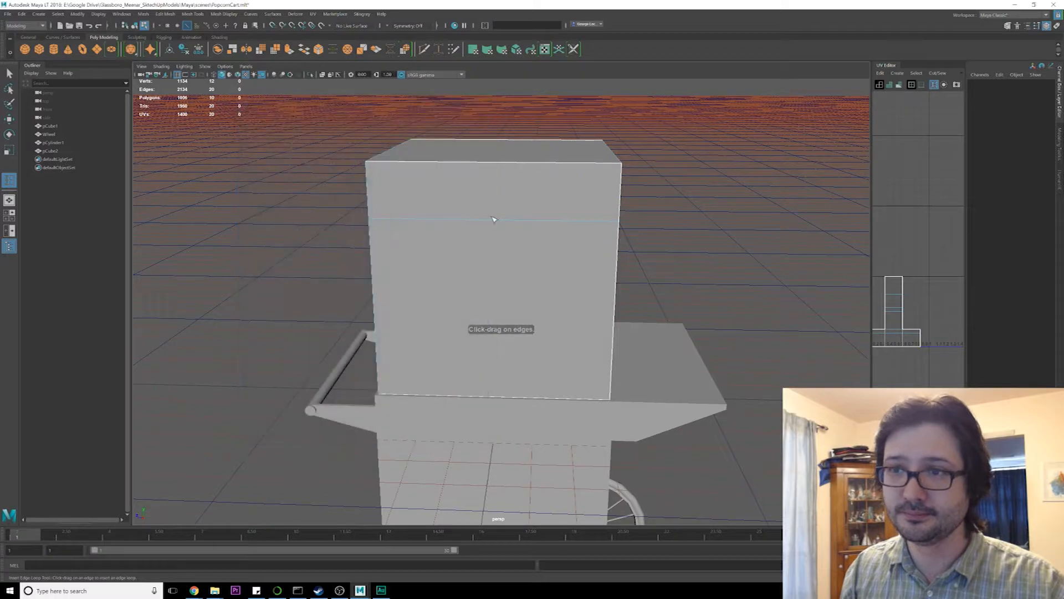
{"action": "left_click", "coordinate": [480, 222]}
{"action": "left_click_drag", "start_coordinate": [553, 244], "coordinate": [485, 237], "text": "alt"}
{"action": "key", "text": "r"}
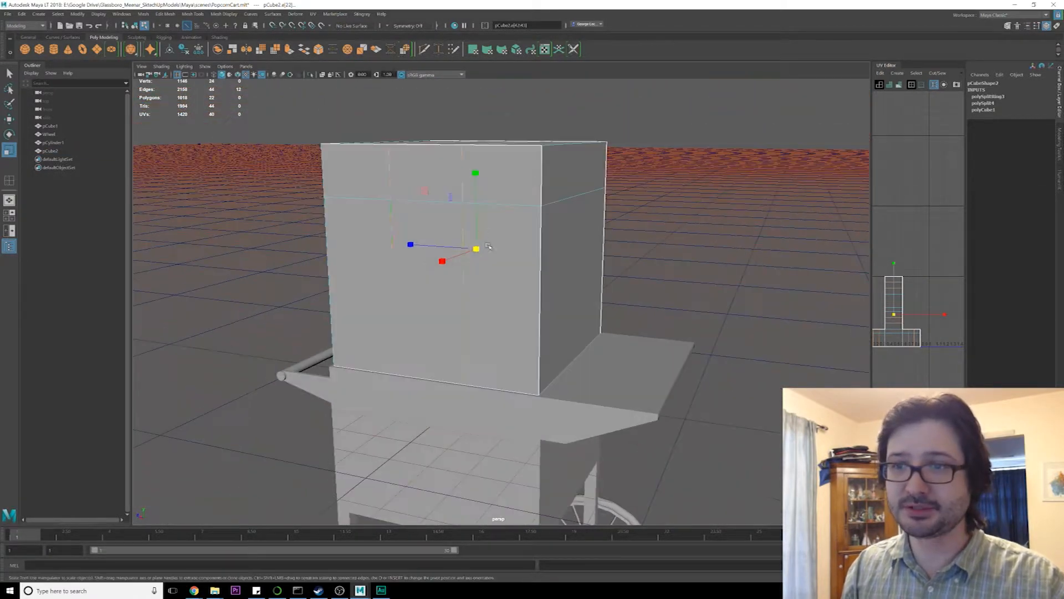
Scale the selected vertical edge loops of the upper box apart along Z so they sit close to its corners
{"action": "left_click_drag", "start_coordinate": [411, 246], "coordinate": [298, 246]}
{"action": "left_click_drag", "start_coordinate": [482, 264], "coordinate": [469, 266], "text": "alt"}
{"action": "key", "text": "F8"}
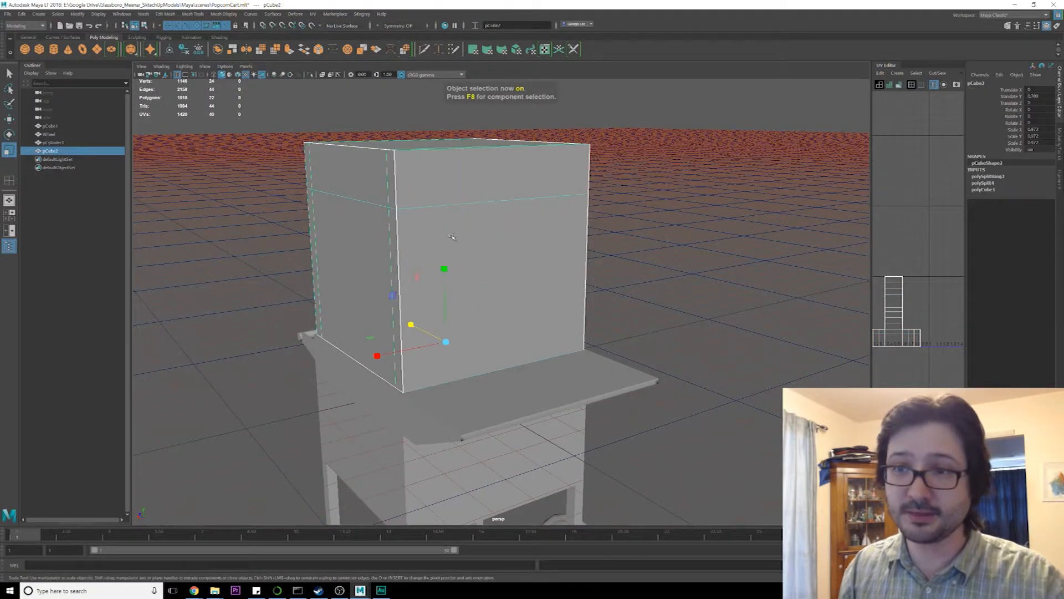
Insert two vertical edge loops on the box's adjacent sides and scale them apart along X until they sit close to the corners
{"action": "right_click_drag", "start_coordinate": [452, 237], "coordinate": [406, 249], "text": "shift"}
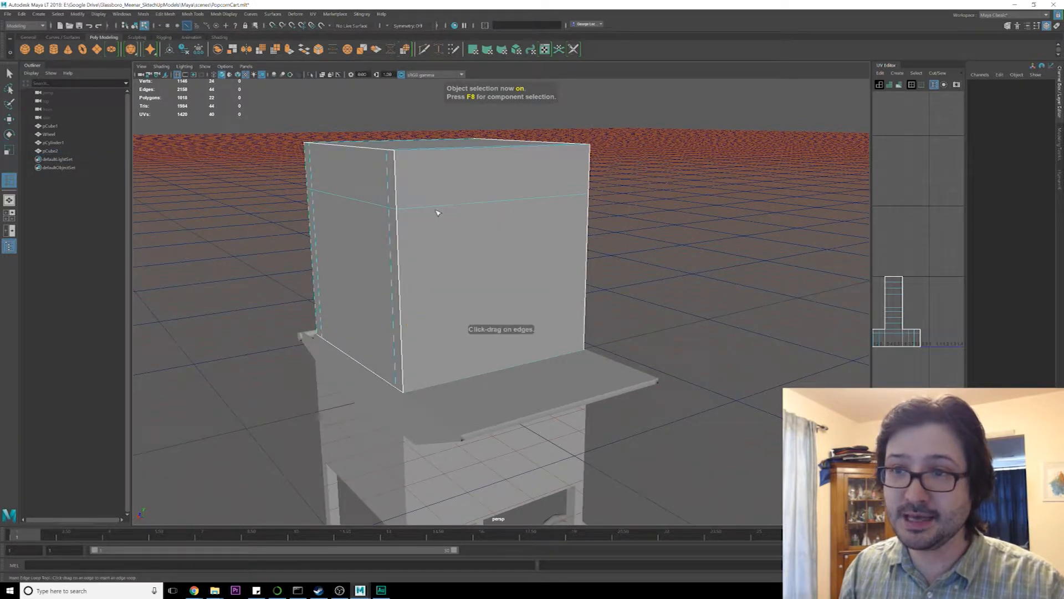
{"action": "left_click", "coordinate": [437, 209]}
{"action": "key", "text": "r"}
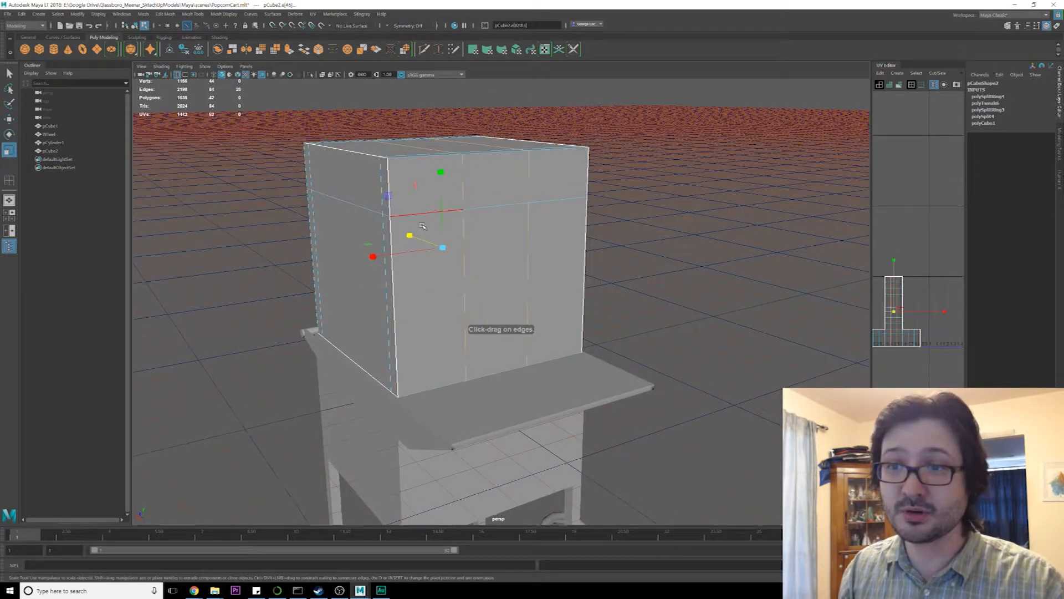
{"action": "left_click_drag", "start_coordinate": [361, 261], "coordinate": [237, 289]}
{"action": "left_click_drag", "start_coordinate": [454, 325], "coordinate": [518, 320], "text": "alt"}
{"action": "key", "text": "q"}
{"action": "mouse_move", "coordinate": [637, 290]}
{"action": "left_mouse_down", "text": "alt"}
{"action": "mouse_move", "coordinate": [599, 295]}
{"action": "mouse_move", "coordinate": [623, 293]}
{"action": "left_mouse_up", "text": "alt"}
{"action": "key", "text": "e"}
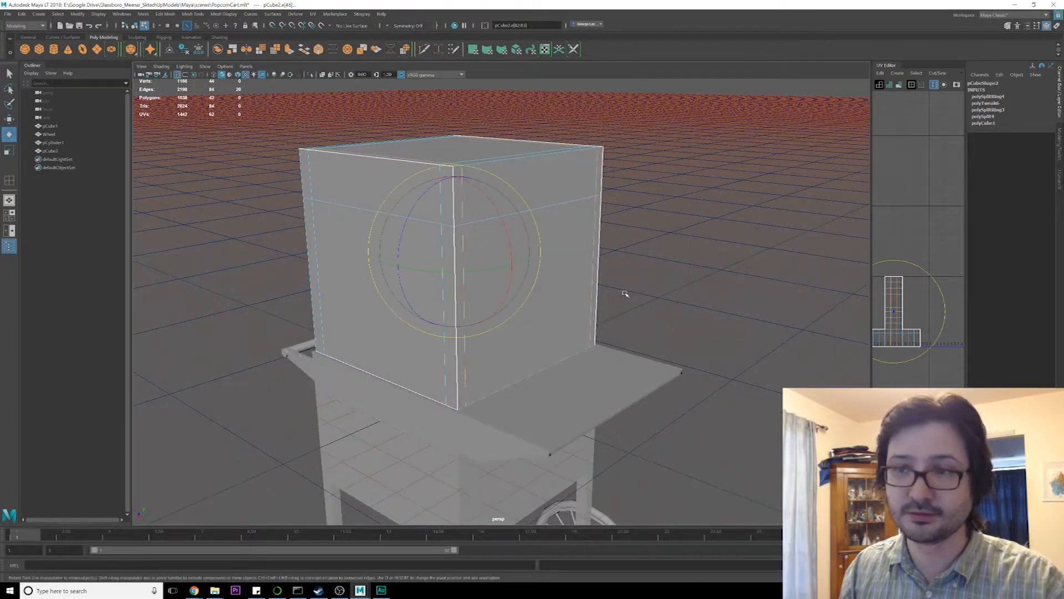
{"action": "key", "text": "r"}
{"action": "left_click_drag", "start_coordinate": [467, 344], "coordinate": [470, 277], "text": "alt"}
{"action": "key", "text": "F8"}
{"action": "left_click_drag", "start_coordinate": [559, 245], "coordinate": [519, 182], "text": "alt"}
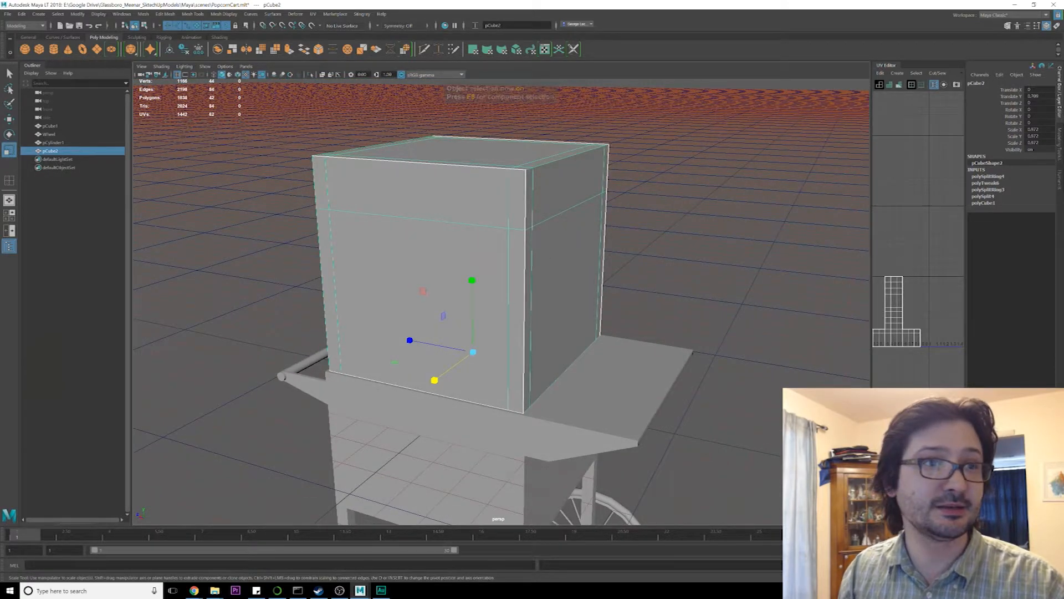
Switch to the browser's popcorn cart reference photo, compare its glass case with the model, and move the window off the viewport
{"action": "key", "text": "alt+Tab"}
{"action": "left_click_drag", "start_coordinate": [729, 98], "coordinate": [854, 85]}
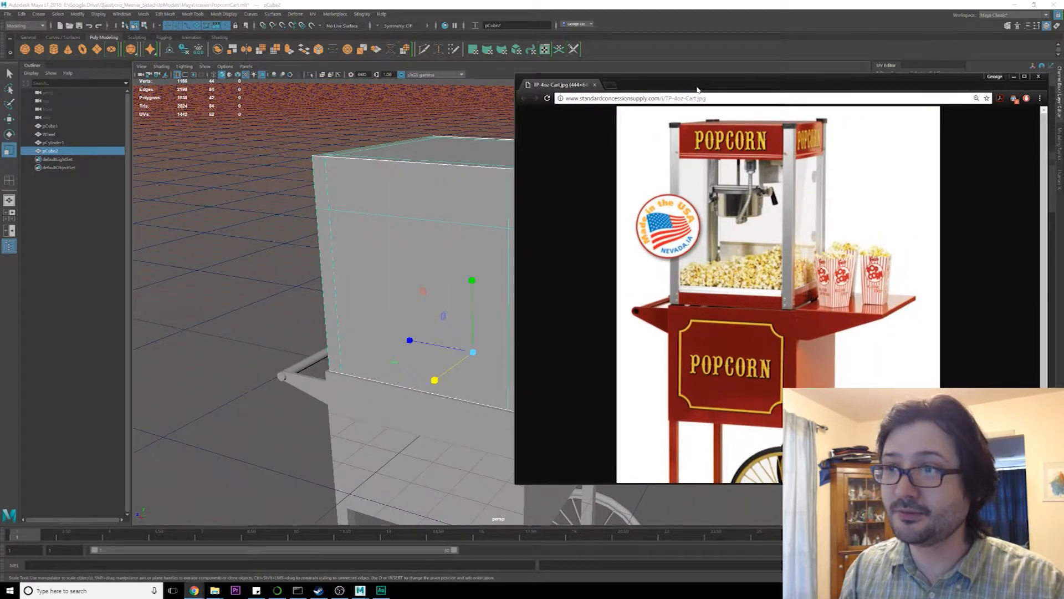
{"action": "left_click_drag", "start_coordinate": [701, 90], "coordinate": [725, 82]}
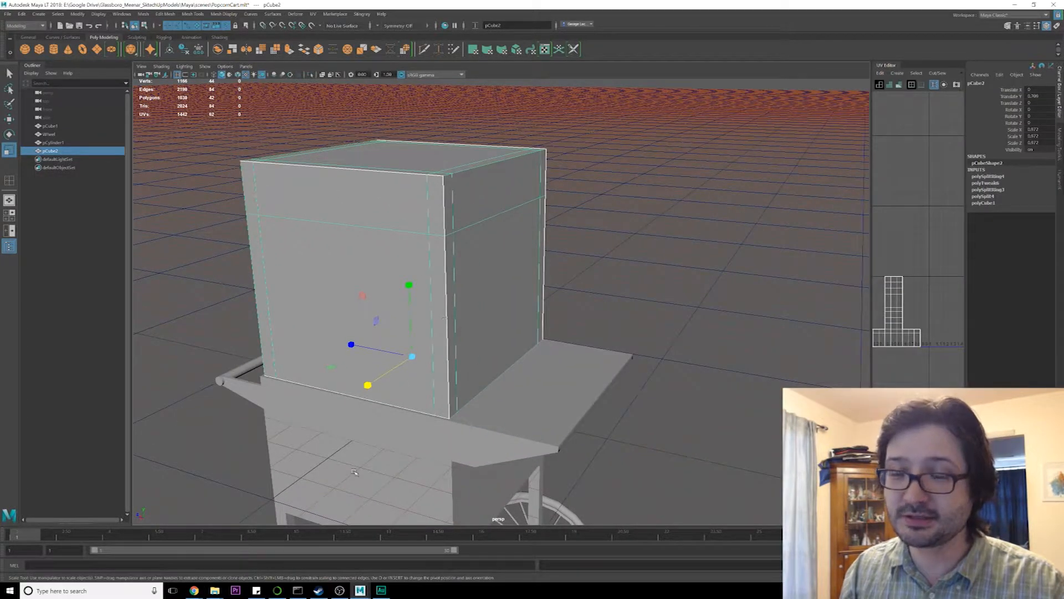
{"action": "left_click", "coordinate": [205, 554]}
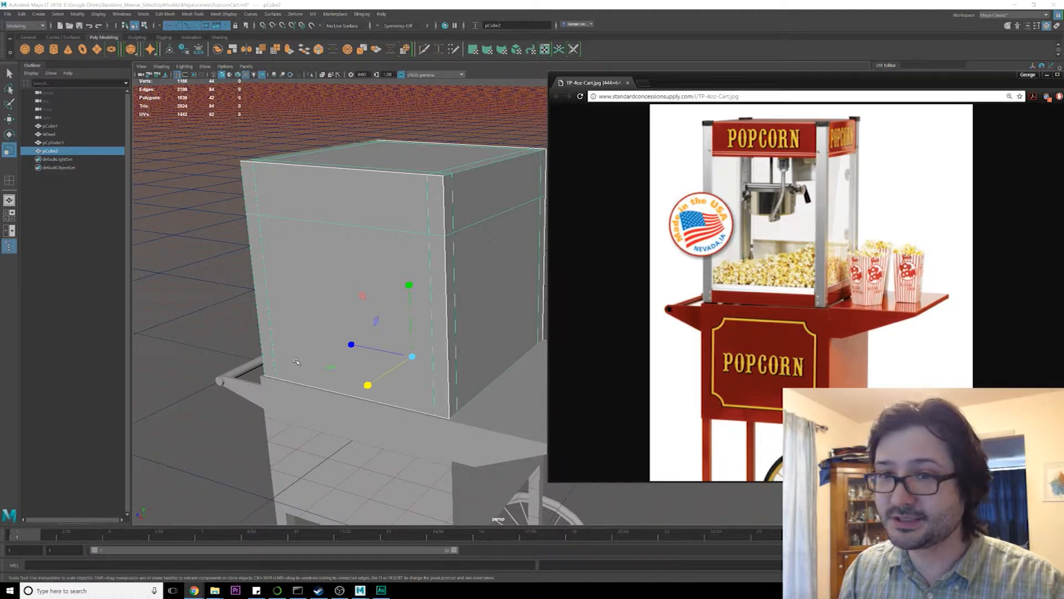
{"action": "left_click_drag", "start_coordinate": [843, 81], "coordinate": [0, 110]}
Raise the vertices of the box's top face and upper edge loop together to make the box taller
{"action": "left_click_drag", "start_coordinate": [358, 350], "coordinate": [325, 166], "text": "alt"}
{"action": "left_click_drag", "start_coordinate": [305, 131], "coordinate": [711, 242]}
{"action": "left_click_drag", "start_coordinate": [687, 236], "coordinate": [676, 213], "text": "alt"}
{"action": "key", "text": "w"}
{"action": "left_click_drag", "start_coordinate": [488, 108], "coordinate": [489, 78]}
{"action": "left_click_drag", "start_coordinate": [571, 205], "coordinate": [486, 255], "text": "alt"}
{"action": "key", "text": "F8"}
Cut two closely spaced horizontal edge loops around the box near its base with Multi-Cut
{"action": "right_click_drag", "start_coordinate": [442, 249], "coordinate": [381, 246], "text": "shift"}
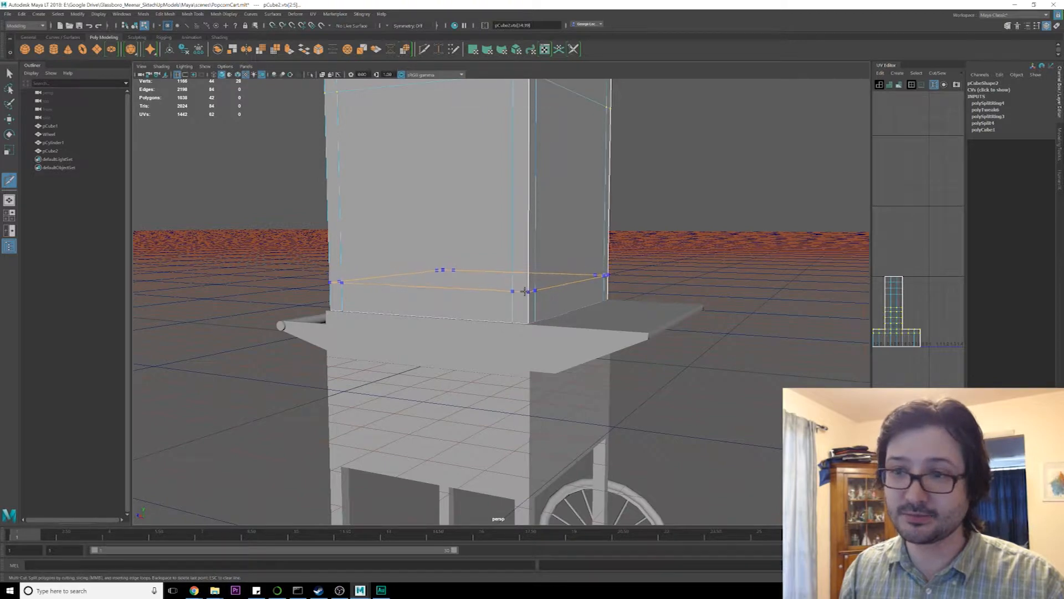
{"action": "left_click", "coordinate": [526, 295], "text": "ctrl"}
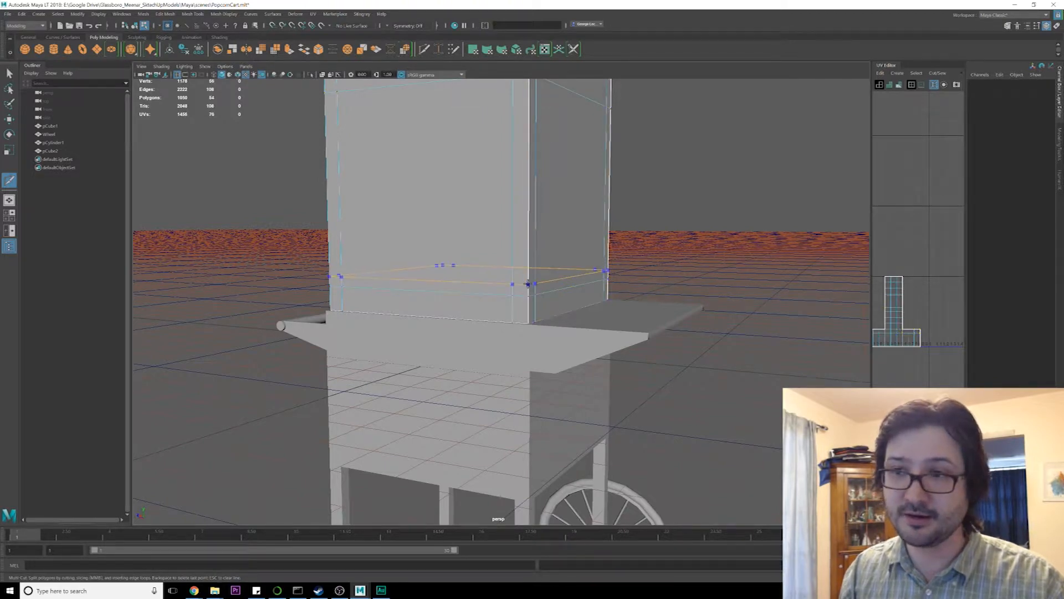
{"action": "left_click_drag", "start_coordinate": [570, 283], "coordinate": [571, 289], "text": "alt"}
{"action": "key", "text": "q"}
{"action": "right_click_drag", "start_coordinate": [571, 290], "coordinate": [487, 235], "text": "alt"}
{"action": "left_click_drag", "start_coordinate": [487, 235], "coordinate": [485, 250], "text": "alt"}
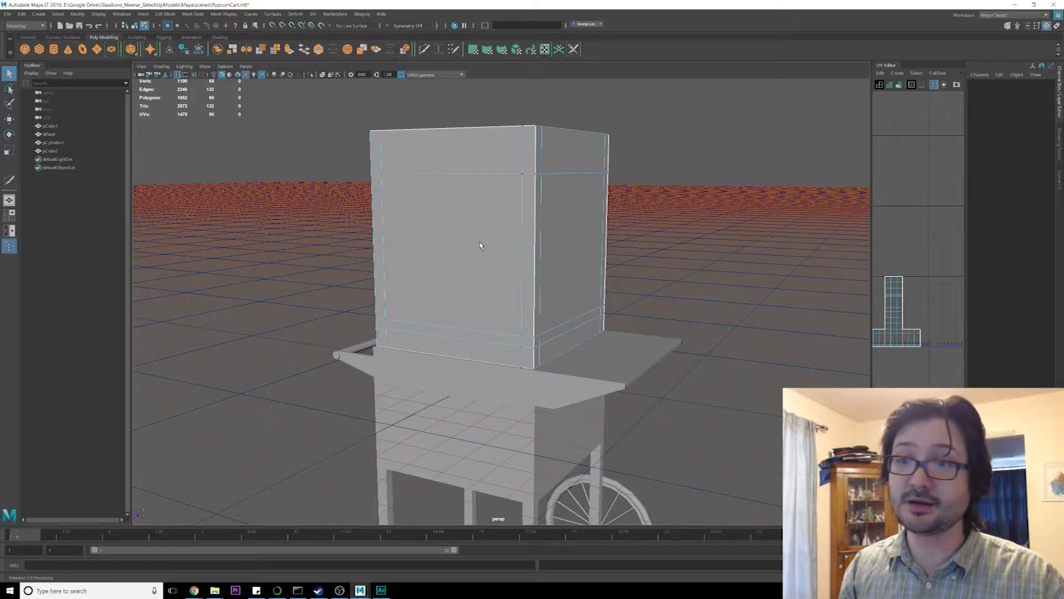
Extract the large central window faces on all four sides of the box
{"action": "left_click_drag", "start_coordinate": [481, 246], "coordinate": [463, 265], "text": "alt"}
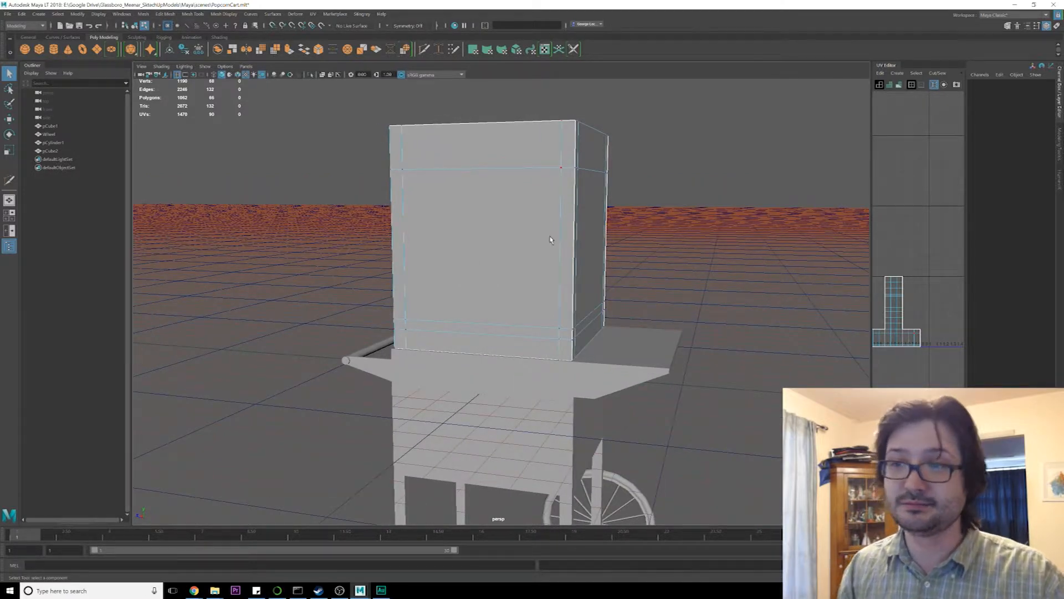
{"action": "right_click_drag", "start_coordinate": [517, 214], "coordinate": [516, 232]}
{"action": "left_click_drag", "start_coordinate": [518, 231], "coordinate": [571, 271], "text": "alt"}
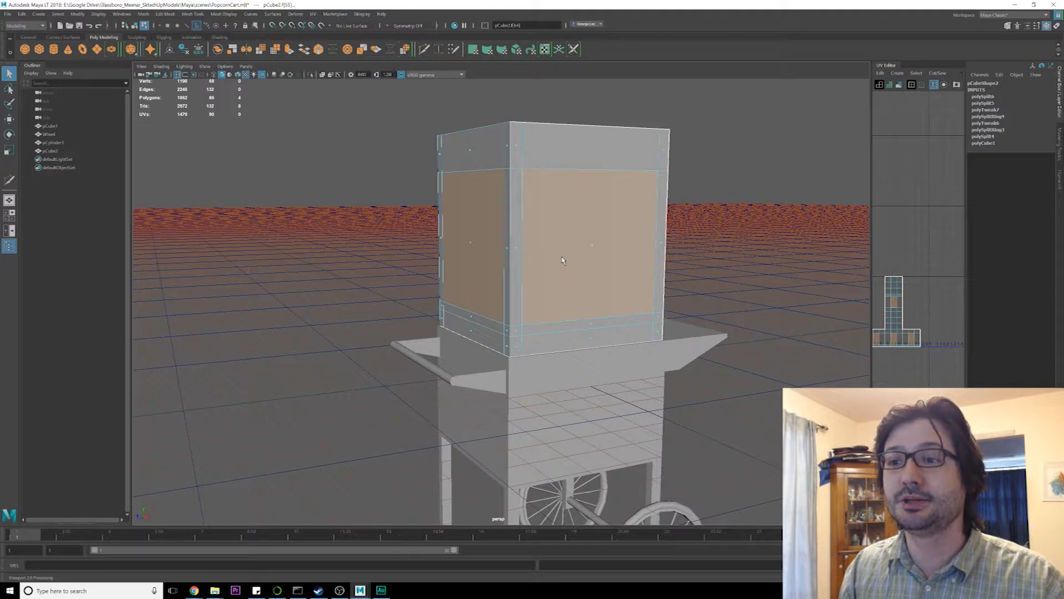
{"action": "right_click", "coordinate": [562, 260], "text": "shift"}
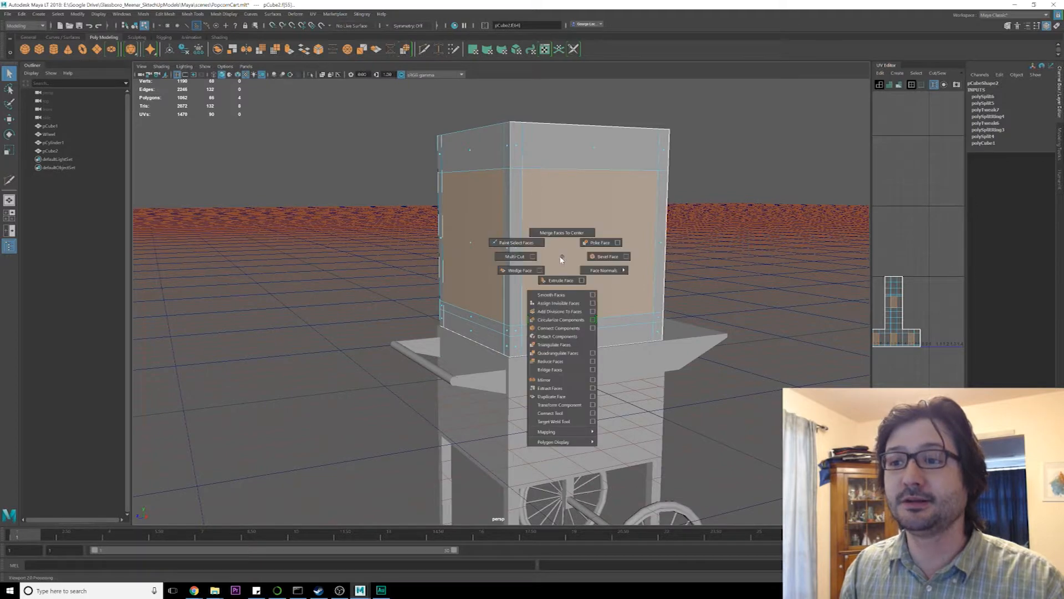
{"action": "left_click", "coordinate": [566, 390]}
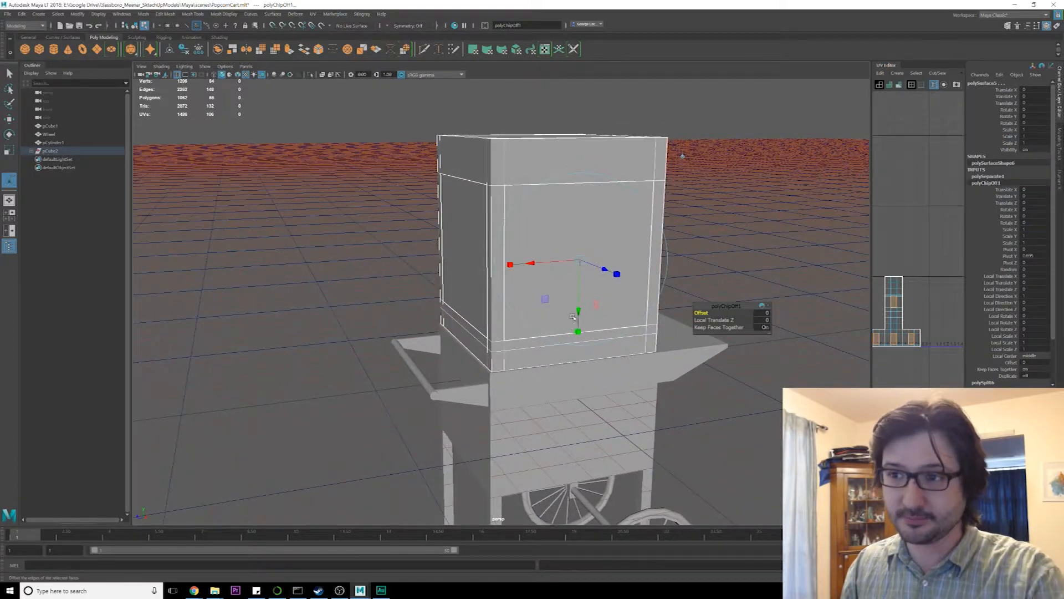
Select the four extracted window panes in object mode and hide them, leaving the open frame
{"action": "key", "text": "q"}
{"action": "key", "text": "F8"}
{"action": "left_click", "coordinate": [739, 251]}
{"action": "key", "text": "F8"}
{"action": "left_click", "coordinate": [571, 216]}
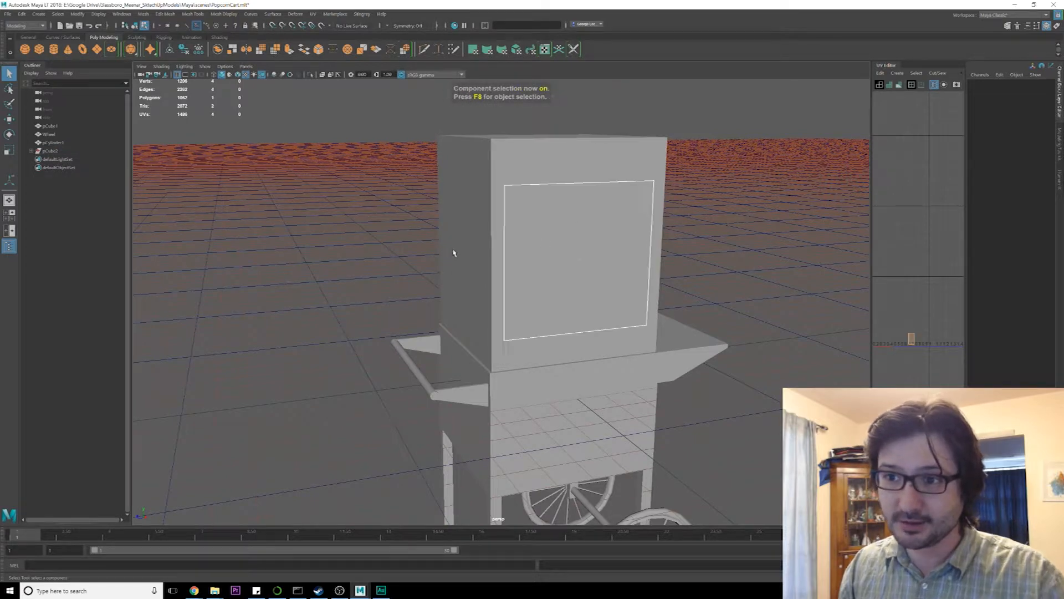
{"action": "key", "text": "F8"}
{"action": "left_click_drag", "start_coordinate": [473, 251], "coordinate": [504, 278], "text": "alt"}
{"action": "left_click", "coordinate": [504, 277], "text": "shift"}
{"action": "key", "text": "ctrl+h"}
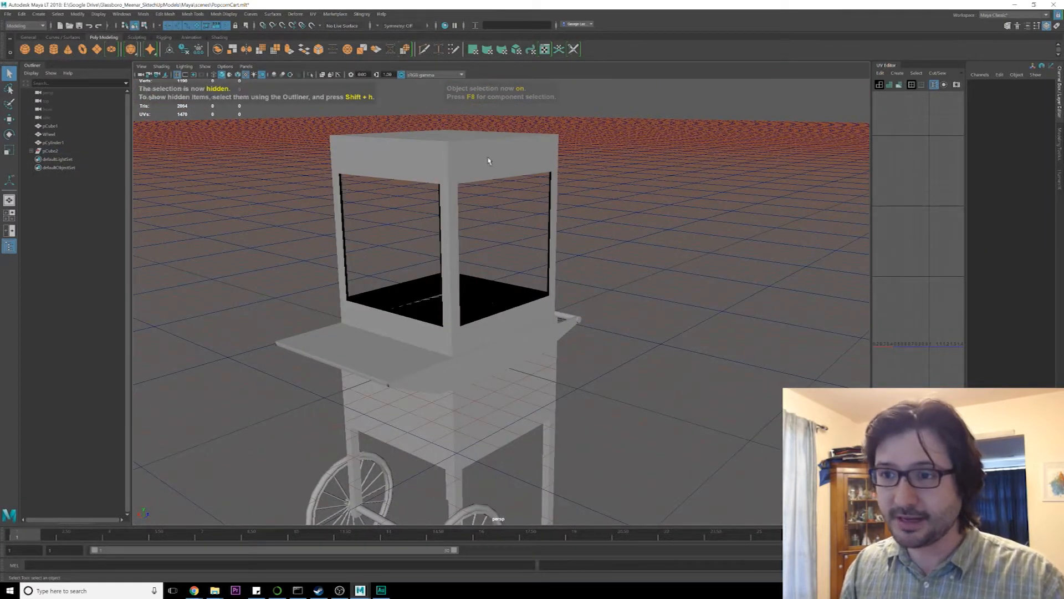
Select the border edge loops of all four window openings on the frame
{"action": "left_click", "coordinate": [503, 254]}
{"action": "key", "text": "f"}
{"action": "left_click_drag", "start_coordinate": [490, 232], "coordinate": [475, 261], "text": "alt"}
{"action": "right_click_drag", "start_coordinate": [487, 212], "coordinate": [497, 218]}
{"action": "double_click", "coordinate": [497, 218]}
{"action": "left_click_drag", "start_coordinate": [501, 268], "coordinate": [438, 148], "text": "alt"}
{"action": "double_click", "coordinate": [438, 147], "text": "shift"}
{"action": "double_click", "coordinate": [570, 142], "text": "shift"}
{"action": "left_click_drag", "start_coordinate": [570, 142], "coordinate": [577, 200], "text": "alt"}
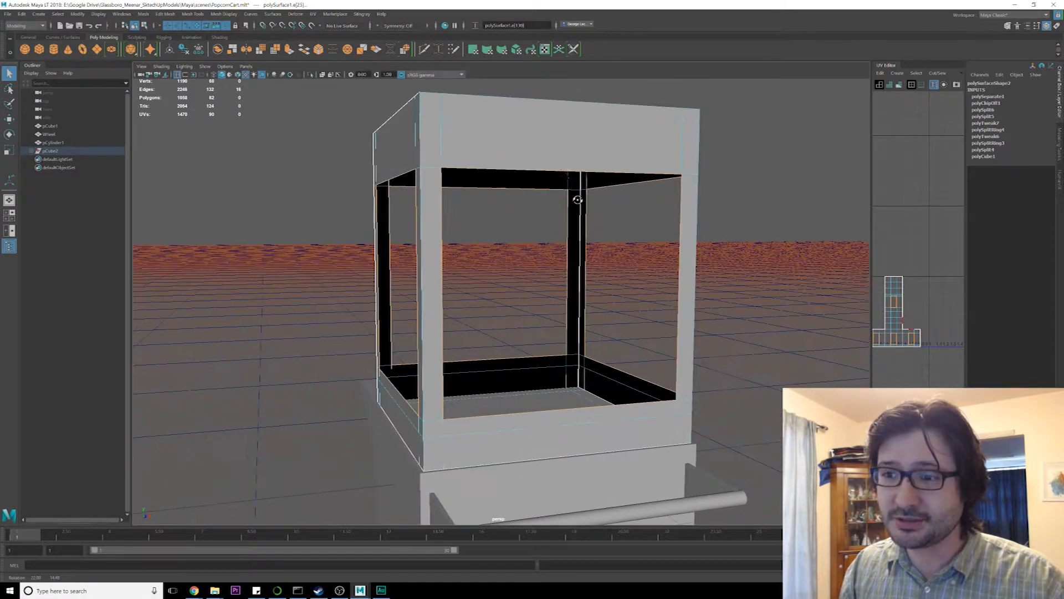
{"action": "left_click_drag", "start_coordinate": [518, 290], "coordinate": [577, 312], "text": "alt"}
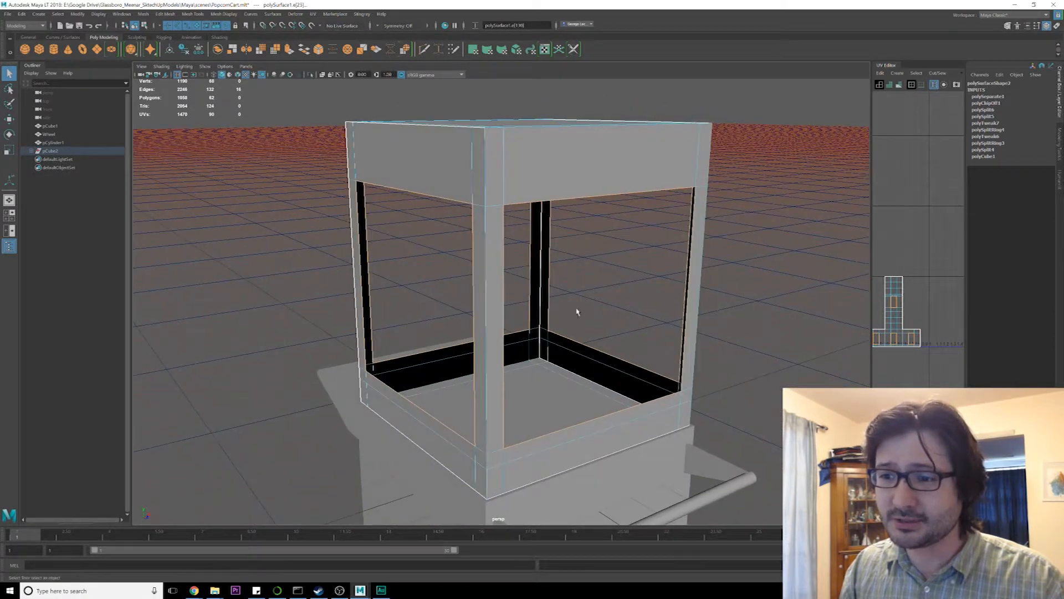
Extrude the window border edges inward with a Local Translate Z of -0.026 to give the frame thickness
{"action": "right_click", "coordinate": [620, 268], "text": "shift"}
{"action": "left_click", "coordinate": [616, 284]}
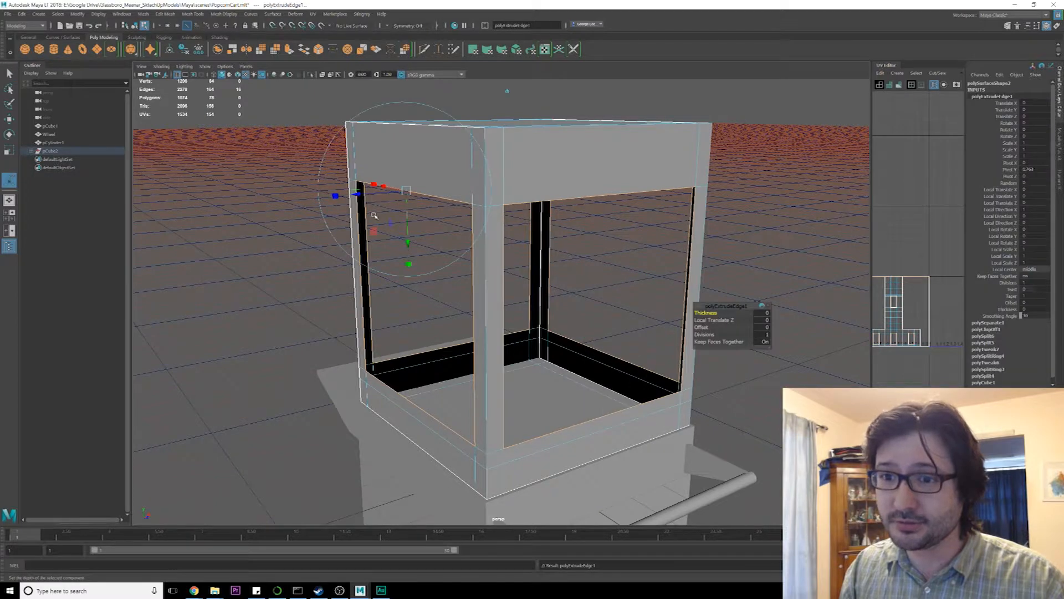
{"action": "left_click_drag", "start_coordinate": [359, 194], "coordinate": [369, 196]}
Extrude the window border edges a second time, with Local Translate Z at about -0.08, so neighbouring strips meet at the inner corners
{"action": "left_click_drag", "start_coordinate": [431, 241], "coordinate": [468, 278], "text": "alt"}
{"action": "right_click_drag", "start_coordinate": [467, 278], "coordinate": [485, 274], "text": "alt"}
{"action": "left_click_drag", "start_coordinate": [484, 274], "coordinate": [465, 225], "text": "alt"}
{"action": "middle_click_drag", "start_coordinate": [465, 224], "coordinate": [472, 237], "text": "alt"}
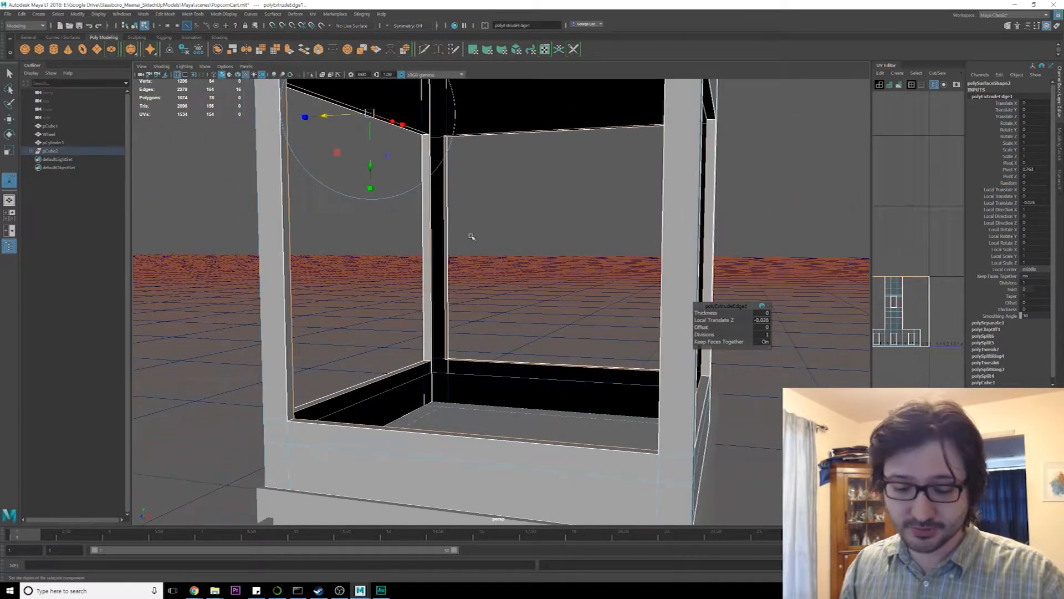
{"action": "key", "text": "ctrl+e"}
{"action": "mouse_move", "coordinate": [376, 162]}
{"action": "left_mouse_down"}
{"action": "mouse_move", "coordinate": [368, 130]}
{"action": "mouse_move", "coordinate": [369, 146]}
{"action": "left_mouse_up"}
{"action": "scroll", "coordinate": [474, 205], "scroll_direction": "up", "scroll_amount": 3}
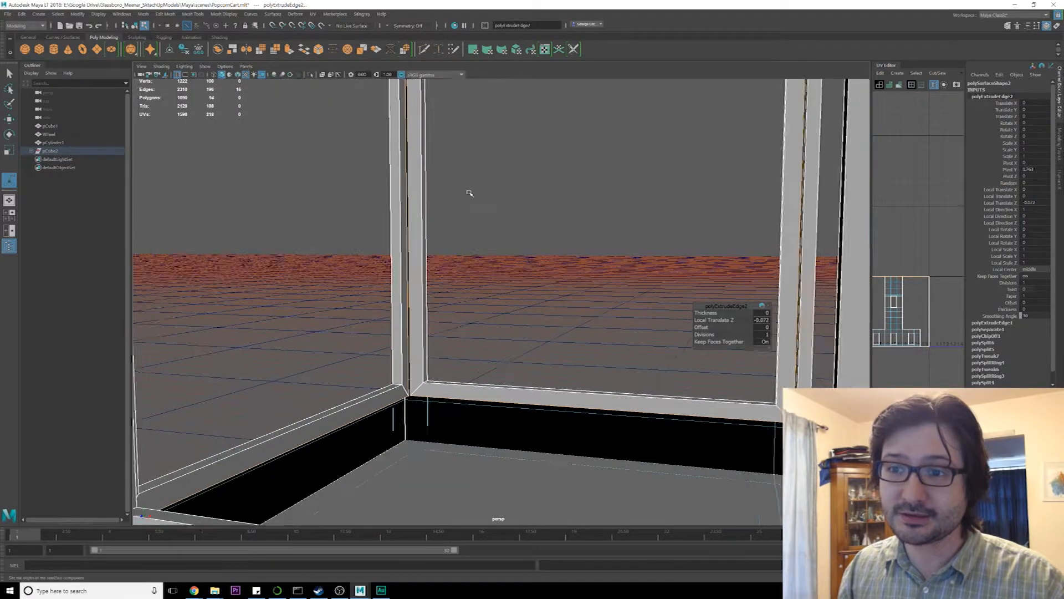
{"action": "middle_click_drag", "start_coordinate": [471, 194], "coordinate": [501, 323], "text": "alt"}
{"action": "scroll", "coordinate": [443, 222], "scroll_direction": "up", "scroll_amount": 3}
{"action": "middle_click_drag", "start_coordinate": [432, 201], "coordinate": [448, 288], "text": "alt"}
{"action": "left_click_drag", "start_coordinate": [448, 287], "coordinate": [400, 255], "text": "alt"}
{"action": "scroll", "coordinate": [622, 360], "scroll_direction": "down", "scroll_amount": 5}
{"action": "left_click_drag", "start_coordinate": [612, 349], "coordinate": [554, 309], "text": "alt"}
{"action": "scroll", "coordinate": [553, 309], "scroll_direction": "up", "scroll_amount": 3}
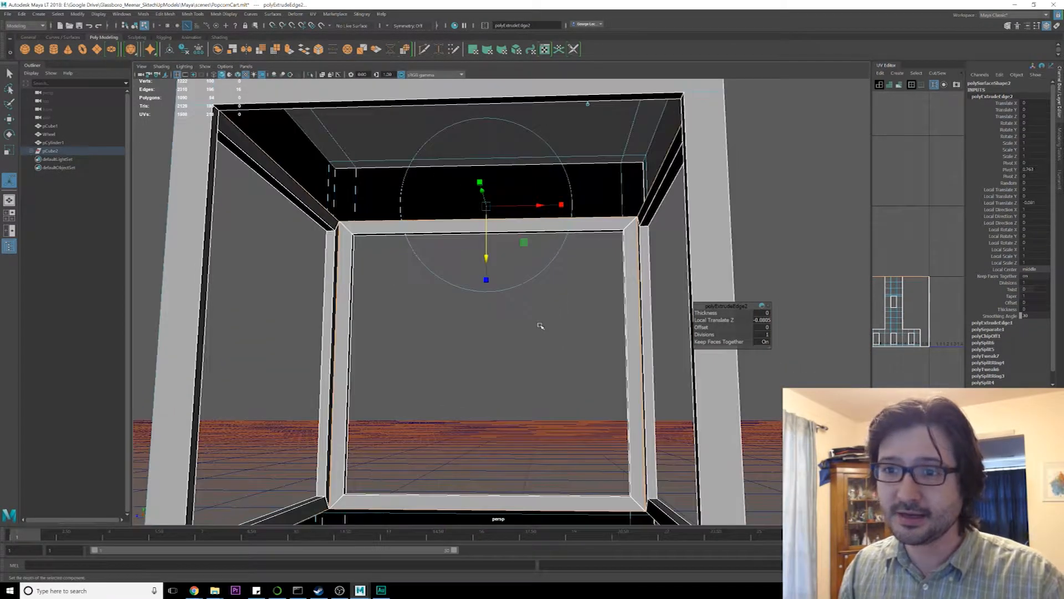
Select the overlapping vertices at the upper and lower inner corners of the window frame
{"action": "key", "text": "q"}
{"action": "left_click", "coordinate": [335, 222]}
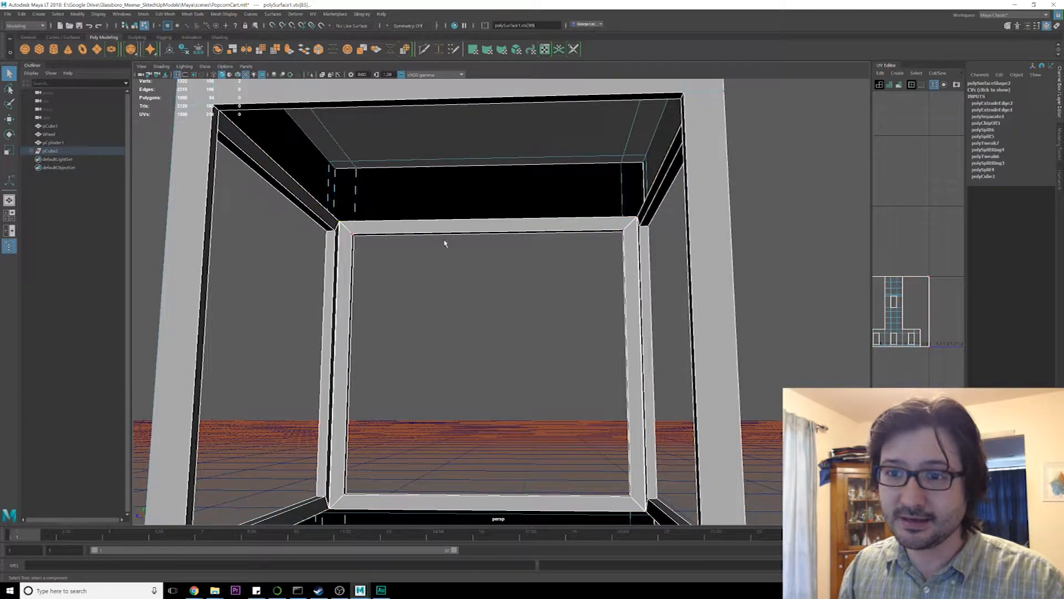
{"action": "left_click_drag", "start_coordinate": [642, 222], "coordinate": [644, 226], "text": "shift"}
{"action": "left_click_drag", "start_coordinate": [644, 226], "coordinate": [686, 266], "text": "alt"}
{"action": "left_click_drag", "start_coordinate": [628, 298], "coordinate": [717, 296], "text": "alt"}
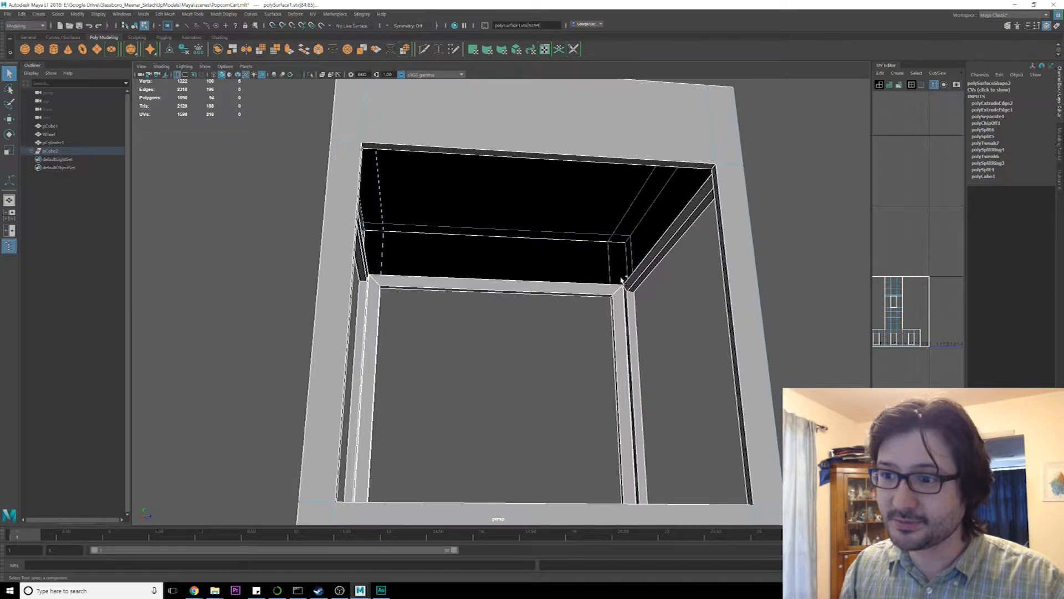
{"action": "left_click_drag", "start_coordinate": [632, 290], "coordinate": [520, 348], "text": "alt"}
{"action": "scroll", "coordinate": [519, 348], "scroll_direction": "up", "scroll_amount": 3}
{"action": "left_click_drag", "start_coordinate": [580, 282], "coordinate": [463, 233], "text": "alt"}
{"action": "left_click_drag", "start_coordinate": [460, 270], "coordinate": [421, 279], "text": "alt"}
{"action": "left_click_drag", "start_coordinate": [486, 285], "coordinate": [500, 259], "text": "alt"}
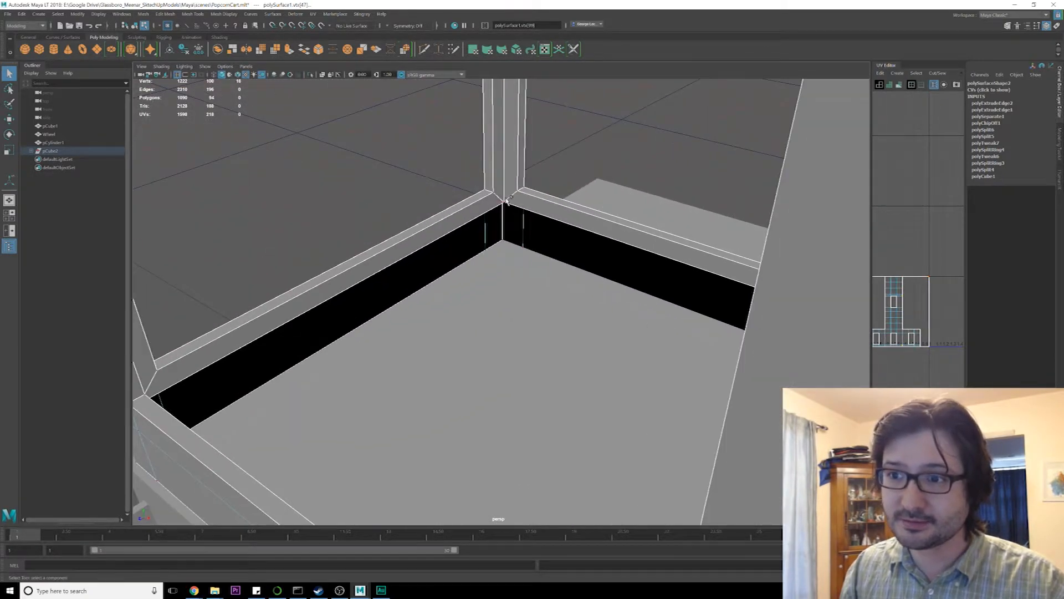
Try merging the selected inner-corner vertices, and undo the merge
{"action": "right_click", "coordinate": [551, 226], "text": "shift"}
{"action": "right_click", "coordinate": [551, 226], "text": "shift"}
{"action": "right_click_drag", "start_coordinate": [556, 199], "coordinate": [579, 183], "text": "shift"}
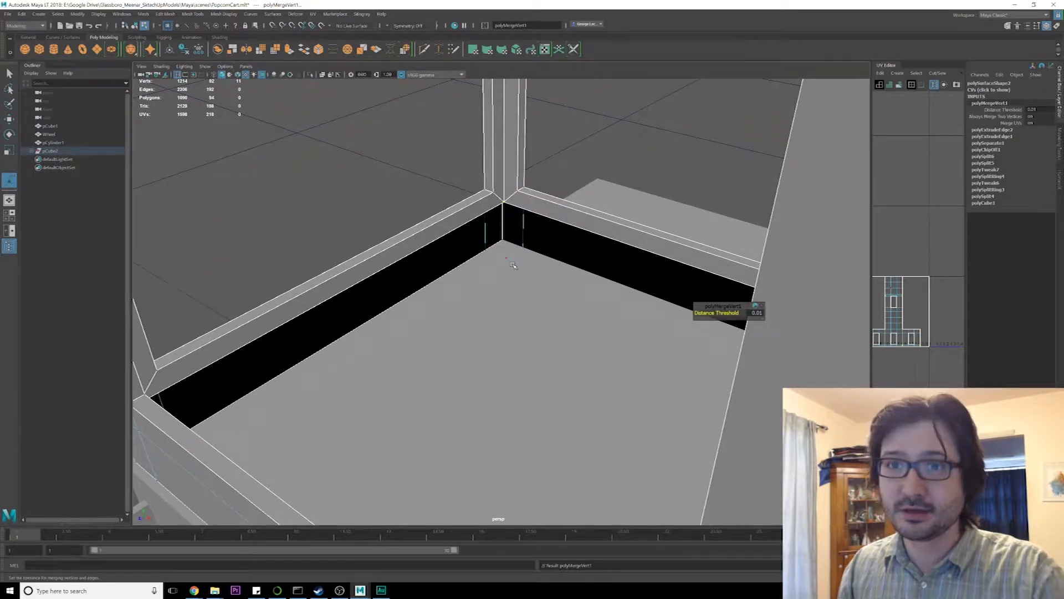
{"action": "key", "text": "ctrl+z"}
{"action": "right_click_drag", "start_coordinate": [492, 221], "coordinate": [221, 104], "text": "shift"}
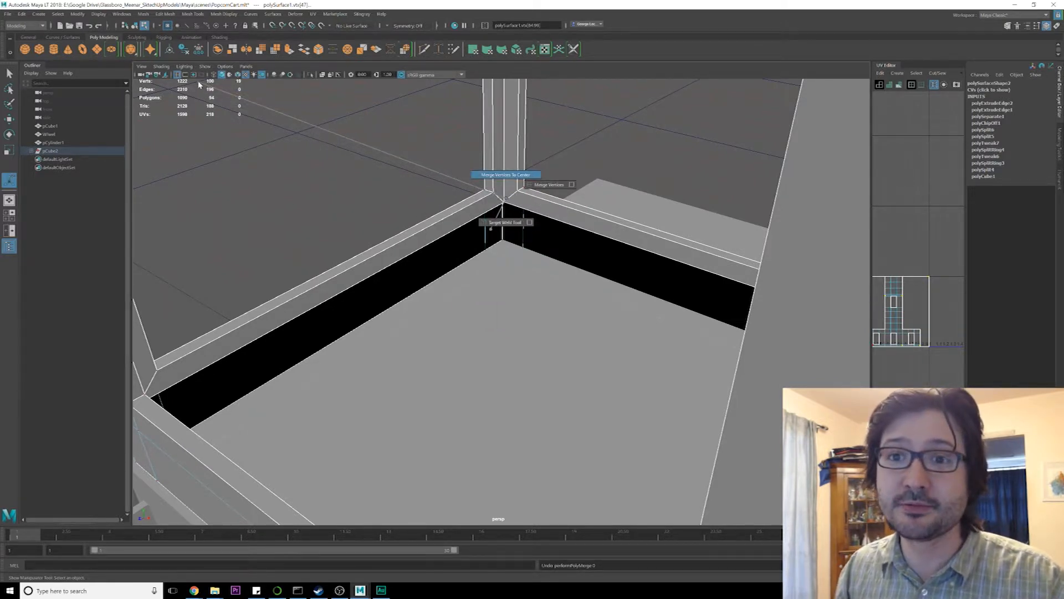
Merge the selected inner-corner vertices of the frame with a distance threshold of 0.01
{"action": "right_click_drag", "start_coordinate": [539, 181], "coordinate": [541, 184], "text": "shift"}
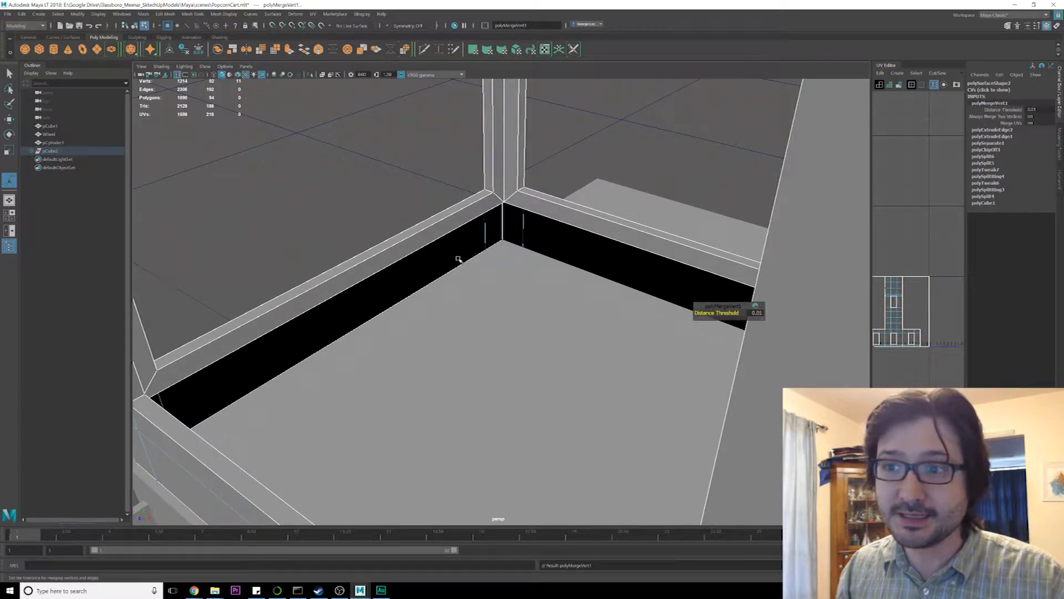
{"action": "key", "text": "F8"}
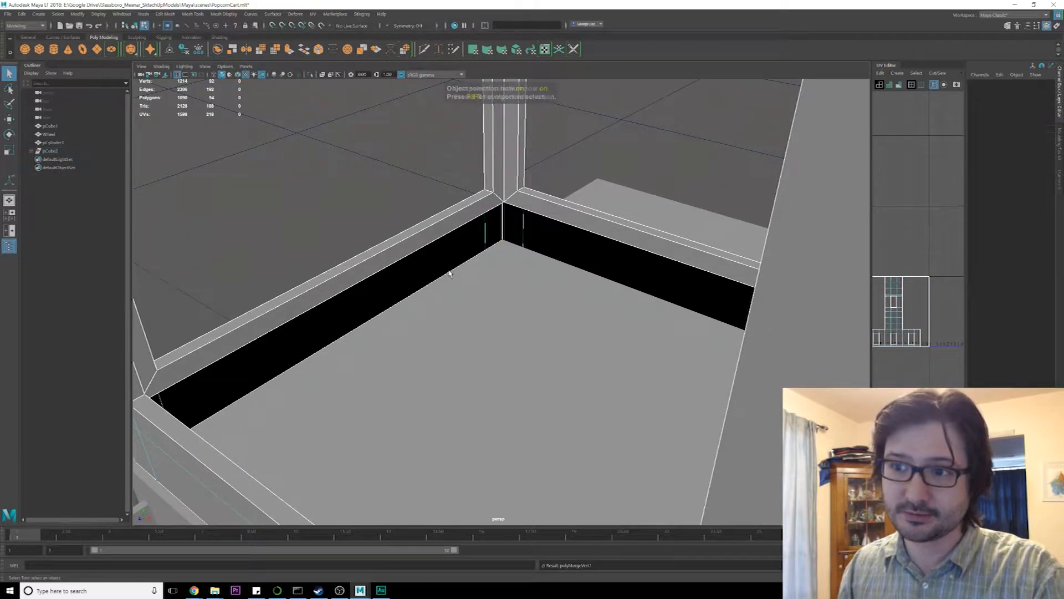
{"action": "scroll", "coordinate": [445, 239], "scroll_direction": "down", "scroll_amount": 3}
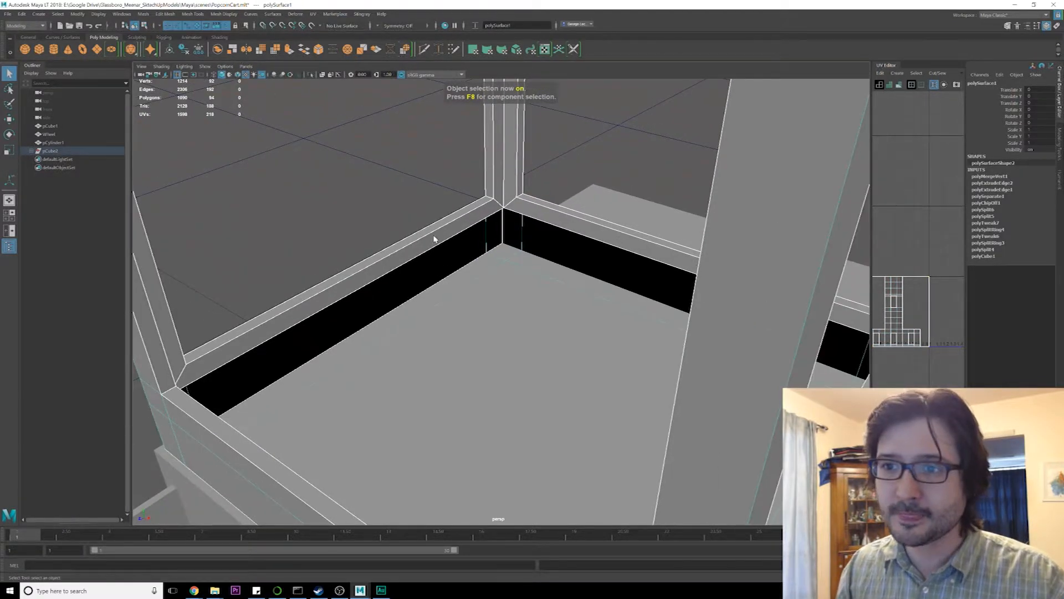
Pick the inner bottom edges of the window frame with the Move tool and check their alignment at the corner
{"action": "key", "text": "F10"}
{"action": "left_click", "coordinate": [422, 249]}
{"action": "left_click", "coordinate": [357, 291]}
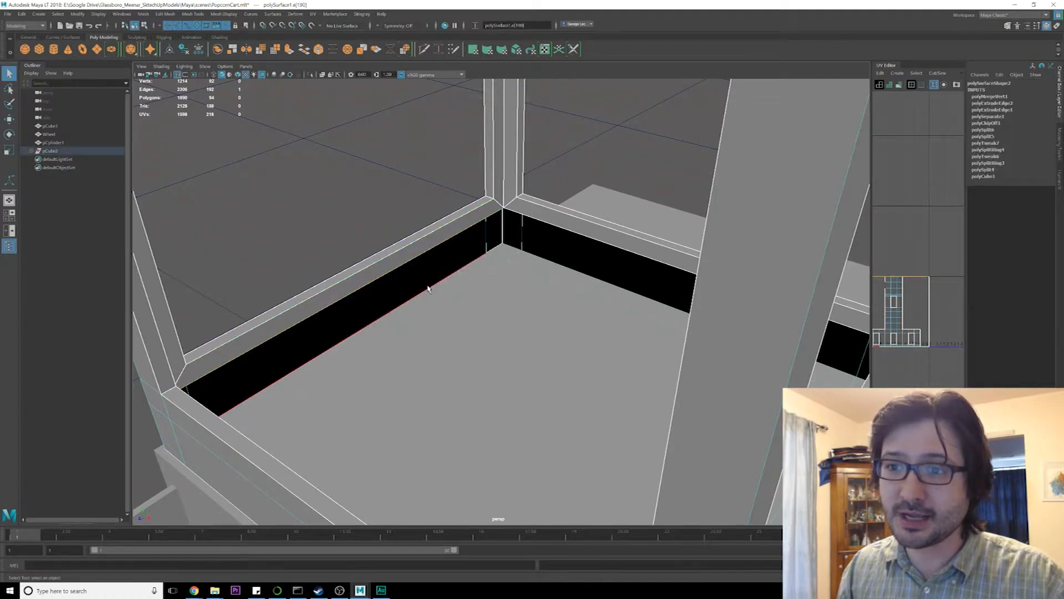
{"action": "key", "text": "w"}
{"action": "left_click", "coordinate": [425, 310]}
{"action": "middle_click", "coordinate": [501, 206]}
{"action": "left_click", "coordinate": [553, 259]}
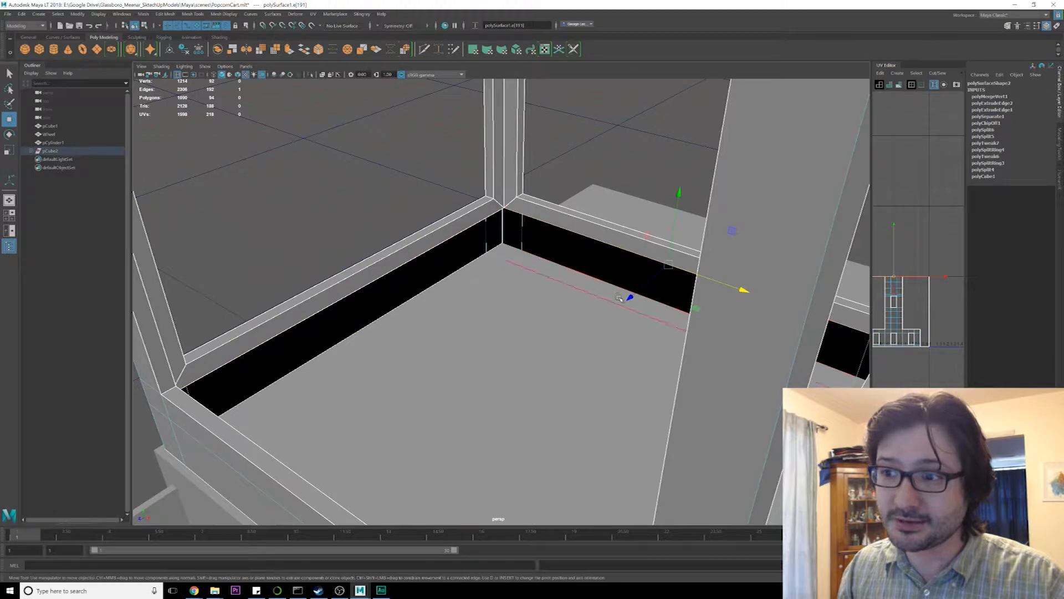
Examine how the inner frame edges meet at the lower and upper corners of the case
{"action": "left_click_drag", "start_coordinate": [535, 228], "coordinate": [504, 261], "text": "alt"}
{"action": "left_click", "coordinate": [614, 280]}
{"action": "left_click_drag", "start_coordinate": [615, 279], "coordinate": [567, 272]}
{"action": "left_click", "coordinate": [590, 256]}
{"action": "left_click_drag", "start_coordinate": [728, 295], "coordinate": [575, 271]}
{"action": "right_click_drag", "start_coordinate": [575, 271], "coordinate": [514, 311], "text": "alt"}
{"action": "middle_click_drag", "start_coordinate": [566, 164], "coordinate": [482, 309], "text": "alt"}
{"action": "left_click_drag", "start_coordinate": [482, 309], "coordinate": [473, 289], "text": "alt"}
Try to snap the short vertical edge above the window corner to the nearby corner vertex, and undo the move
{"action": "left_click", "coordinate": [443, 226]}
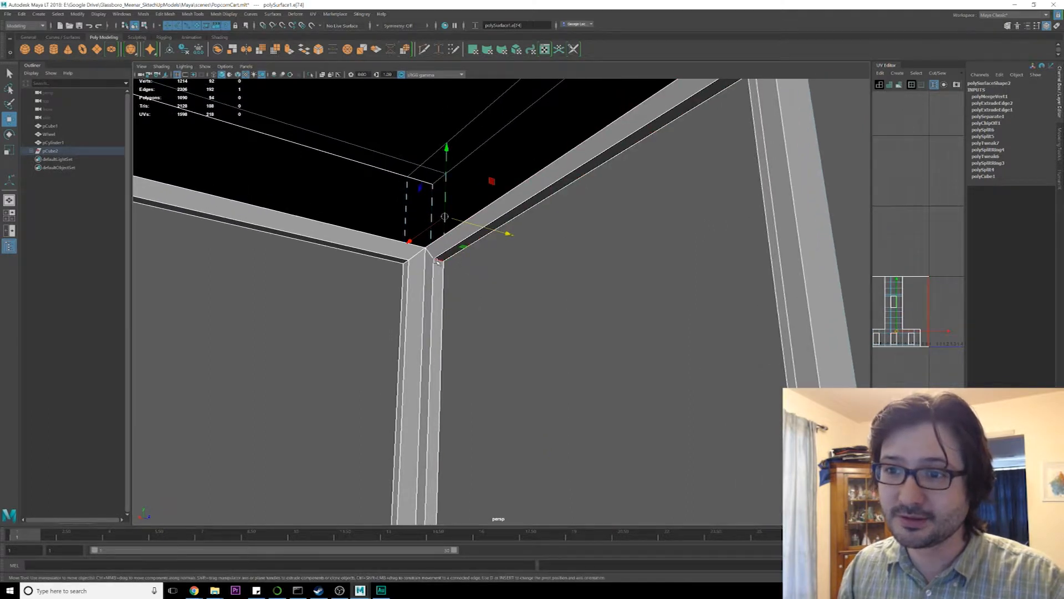
{"action": "key", "text": "v"}
{"action": "middle_click_drag", "start_coordinate": [434, 261], "coordinate": [434, 259]}
{"action": "key", "text": "ctrl+z"}
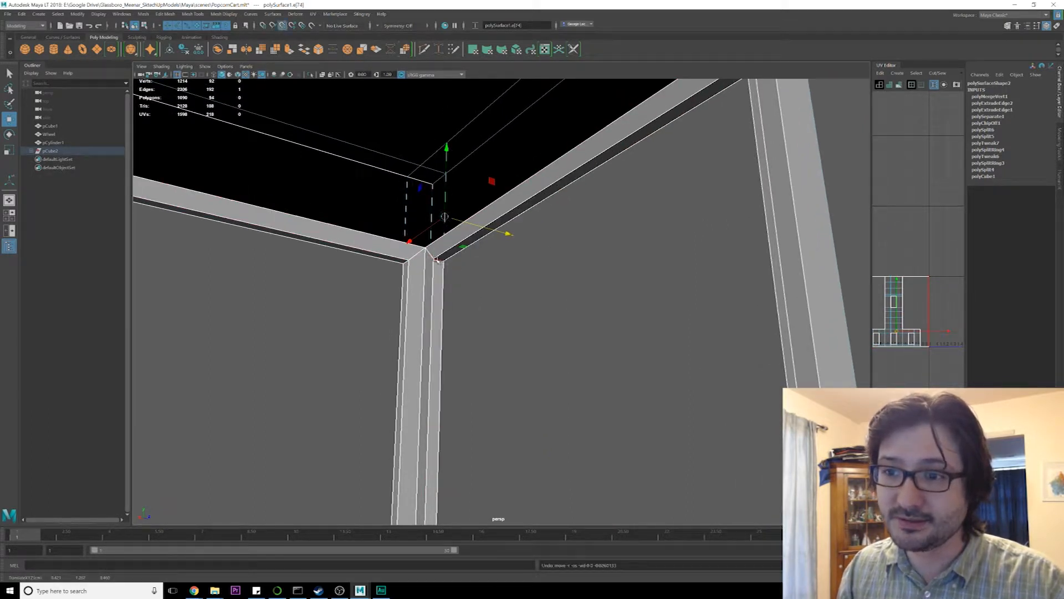
Snap the misaligned inner frame edges beside the upper window corners to the adjacent corner vertices
{"action": "left_click", "coordinate": [434, 263]}
{"action": "key", "text": "v"}
{"action": "middle_click_drag", "start_coordinate": [434, 265], "coordinate": [433, 259]}
{"action": "left_click", "coordinate": [355, 230]}
{"action": "left_click_drag", "start_coordinate": [255, 292], "coordinate": [304, 155], "text": "alt"}
{"action": "left_click", "coordinate": [306, 148]}
{"action": "key", "text": "v"}
{"action": "middle_click_drag", "start_coordinate": [452, 242], "coordinate": [451, 240]}
{"action": "left_click_drag", "start_coordinate": [450, 240], "coordinate": [511, 244], "text": "alt"}
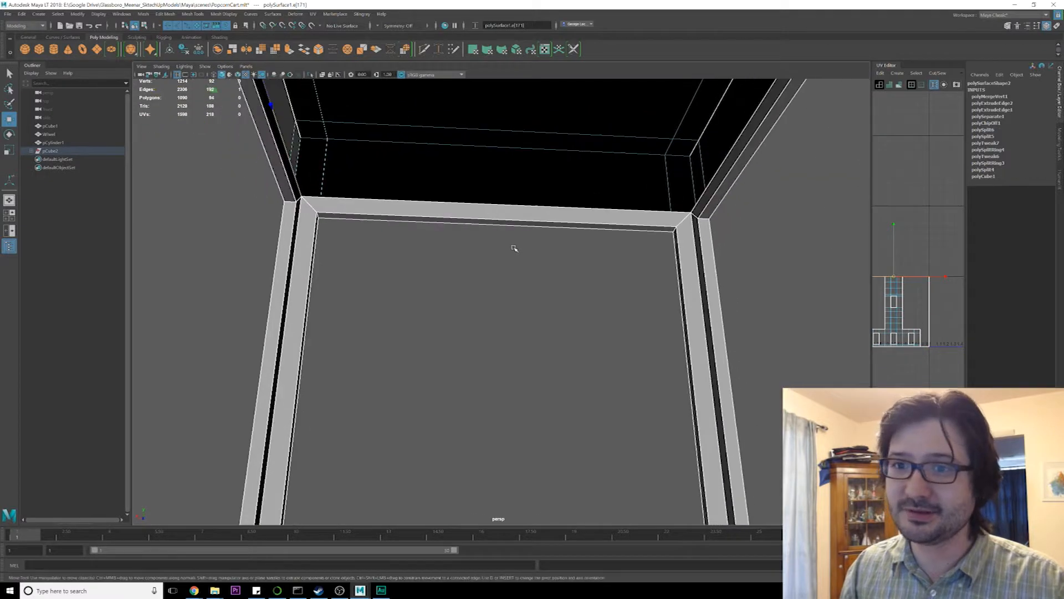
Snap the remaining upper edges of the case's inner frame to the vertices at the far window corner
{"action": "key", "text": "v"}
{"action": "left_click", "coordinate": [700, 218]}
{"action": "left_click_drag", "start_coordinate": [700, 219], "coordinate": [562, 272], "text": "alt"}
{"action": "left_click", "coordinate": [562, 271]}
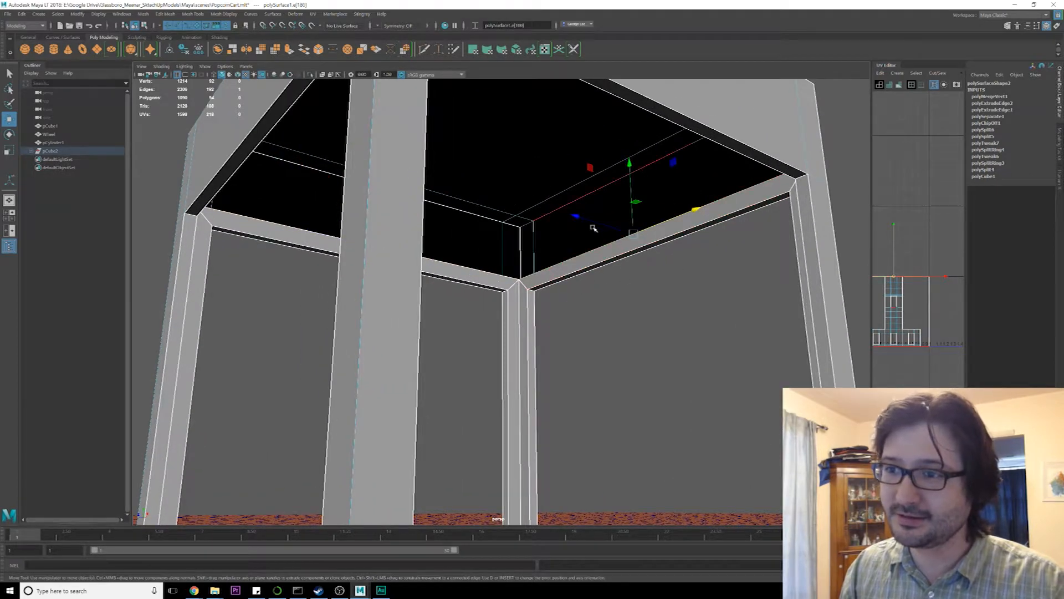
{"action": "key", "text": "v"}
Close the open border at the top of the case interior with Fill Hole and select the new ceiling face
{"action": "key", "text": "q"}
{"action": "left_click_drag", "start_coordinate": [528, 290], "coordinate": [594, 351], "text": "alt"}
{"action": "left_click", "coordinate": [677, 357]}
{"action": "left_click_drag", "start_coordinate": [677, 356], "coordinate": [533, 311], "text": "alt"}
{"action": "left_click", "coordinate": [553, 315]}
{"action": "right_click", "coordinate": [518, 303], "text": "shift"}
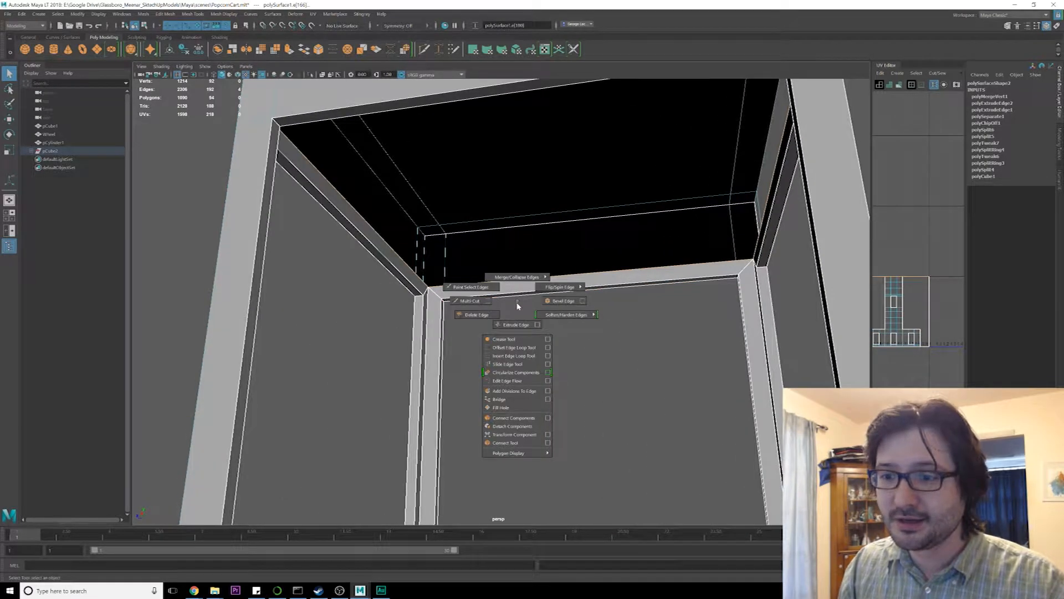
{"action": "left_click", "coordinate": [506, 408]}
{"action": "left_click_drag", "start_coordinate": [506, 340], "coordinate": [510, 245], "text": "alt"}
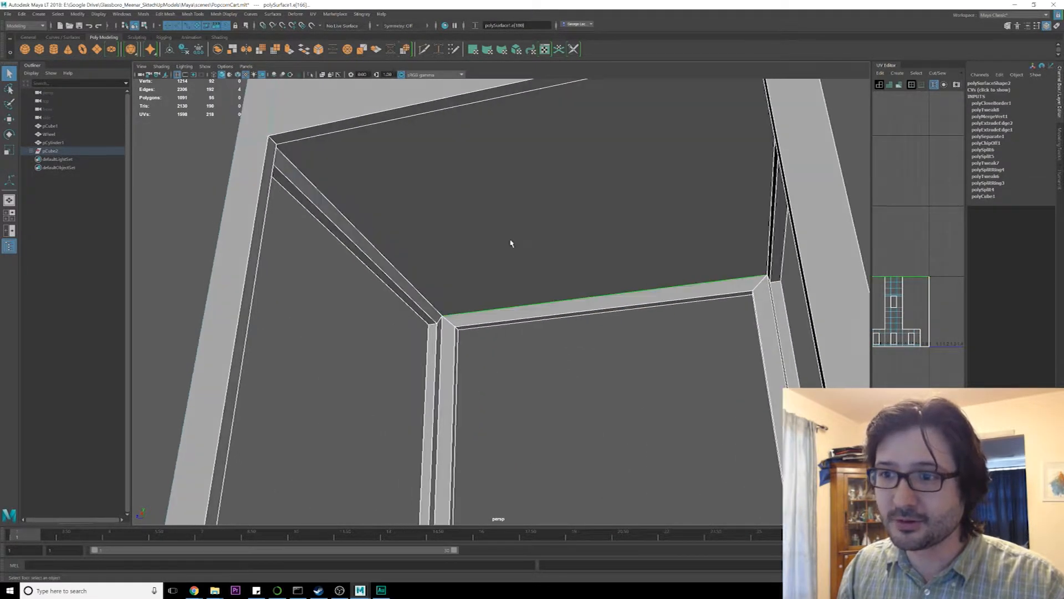
{"action": "key", "text": "F11"}
{"action": "left_click", "coordinate": [553, 228]}
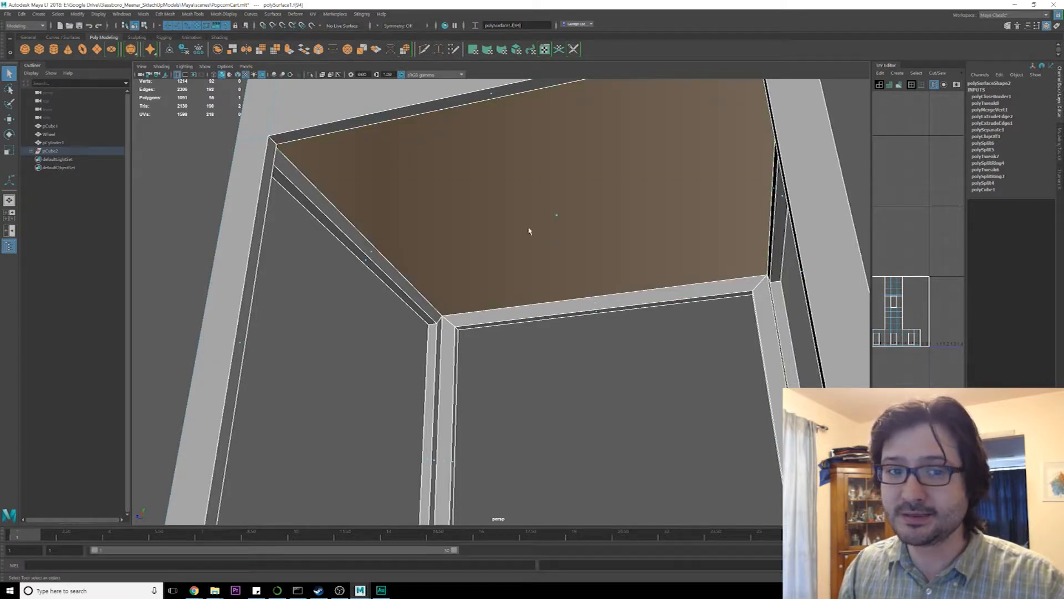
Select the open border edges around the bottom of the case interior and close them with Fill Hole
{"action": "scroll", "coordinate": [510, 277], "scroll_direction": "down", "scroll_amount": 5}
{"action": "left_click_drag", "start_coordinate": [499, 289], "coordinate": [446, 275], "text": "alt"}
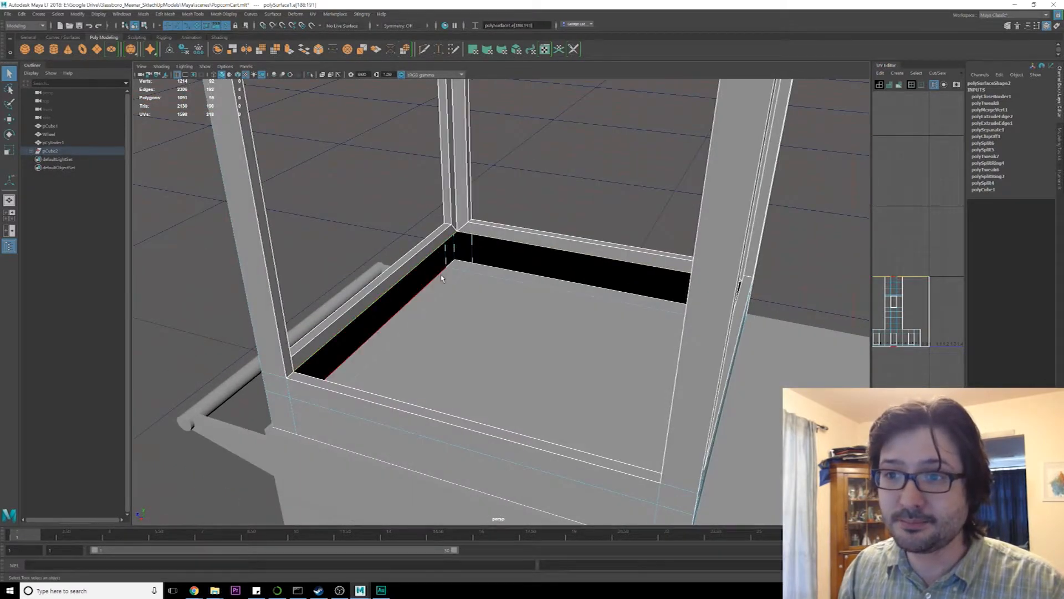
{"action": "key", "text": "F10"}
{"action": "left_click", "coordinate": [446, 275]}
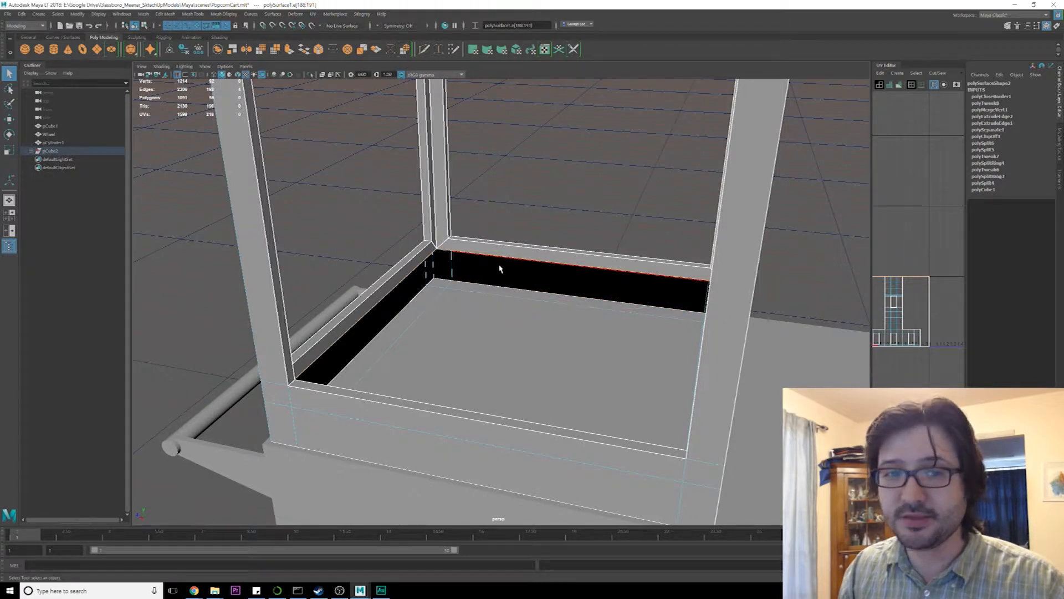
{"action": "left_click_drag", "start_coordinate": [497, 270], "coordinate": [494, 266], "text": "alt"}
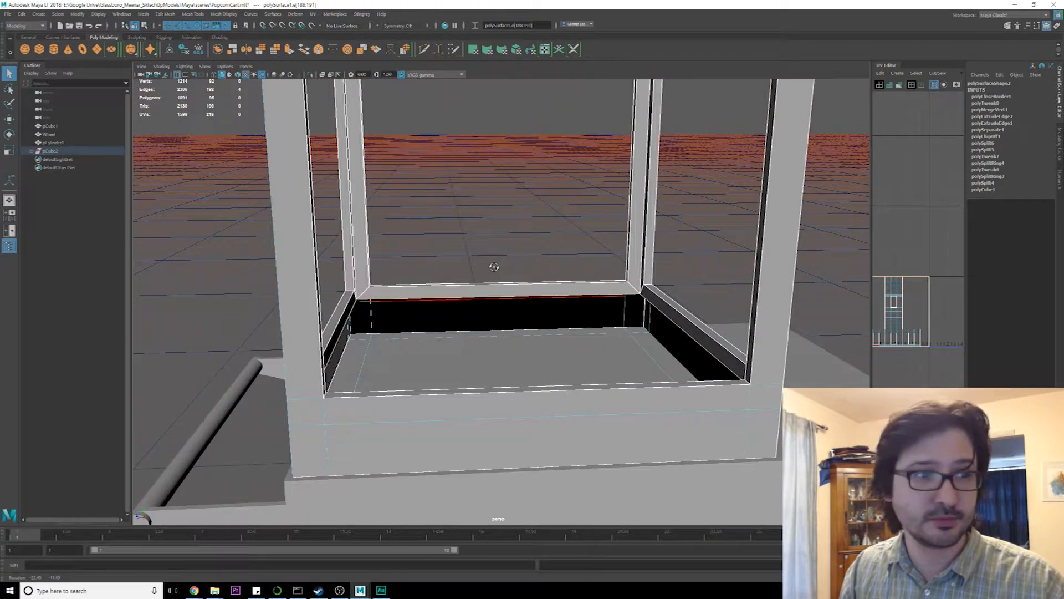
{"action": "left_click_drag", "start_coordinate": [494, 267], "coordinate": [494, 270], "text": "alt"}
{"action": "right_click", "coordinate": [493, 269], "text": "shift"}
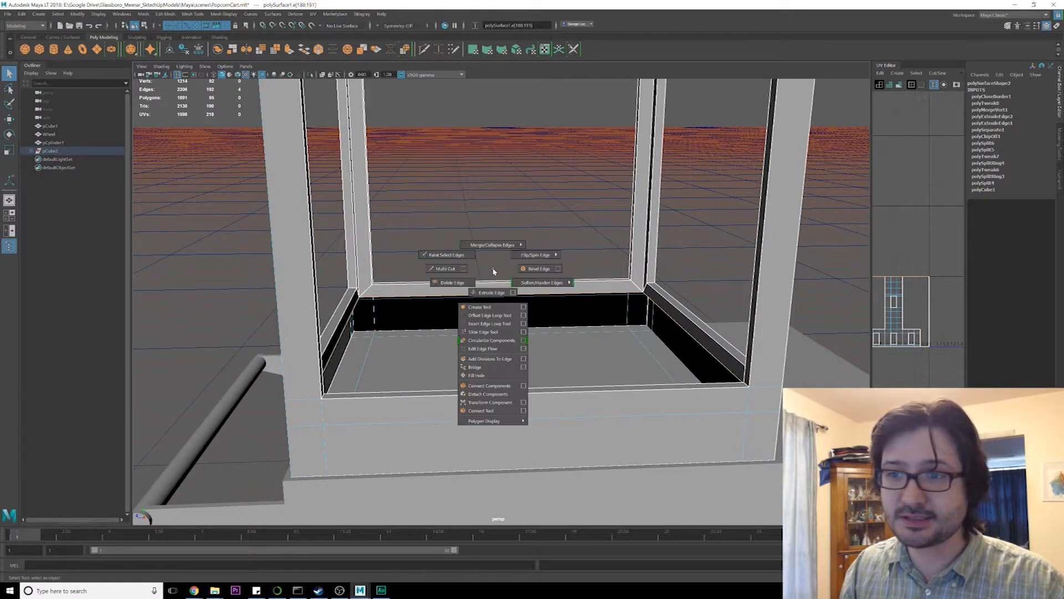
{"action": "left_click", "coordinate": [487, 374]}
{"action": "key", "text": "f"}
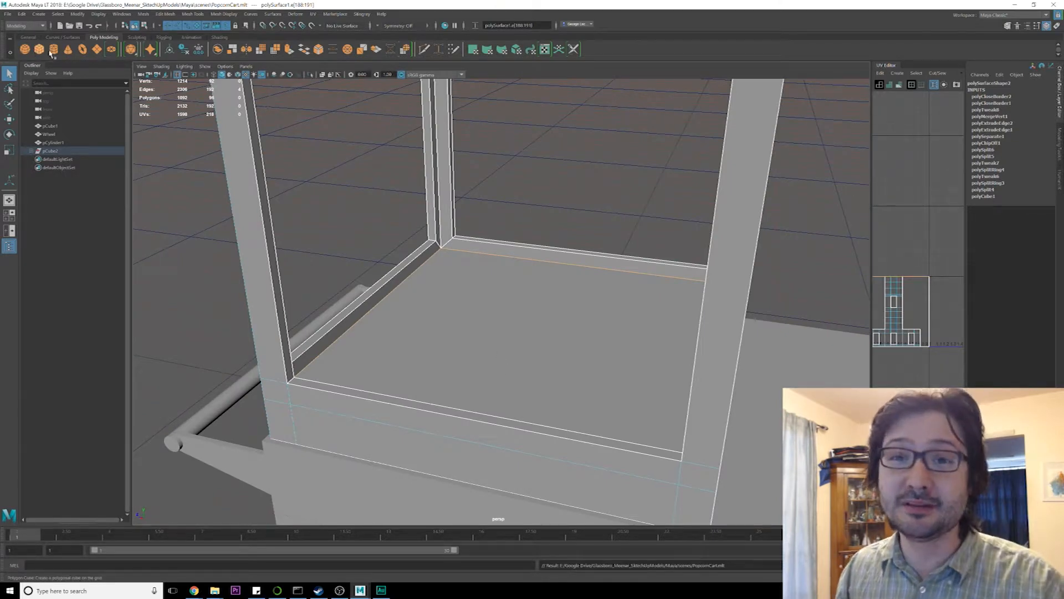
Create a polygon plane and raise it to the floor of the glass case
{"action": "left_click", "coordinate": [96, 50]}
{"action": "key", "text": "f"}
{"action": "key", "text": "w"}
{"action": "scroll", "coordinate": [501, 345], "scroll_direction": "up", "scroll_amount": 4}
{"action": "left_click_drag", "start_coordinate": [517, 302], "coordinate": [516, 232]}
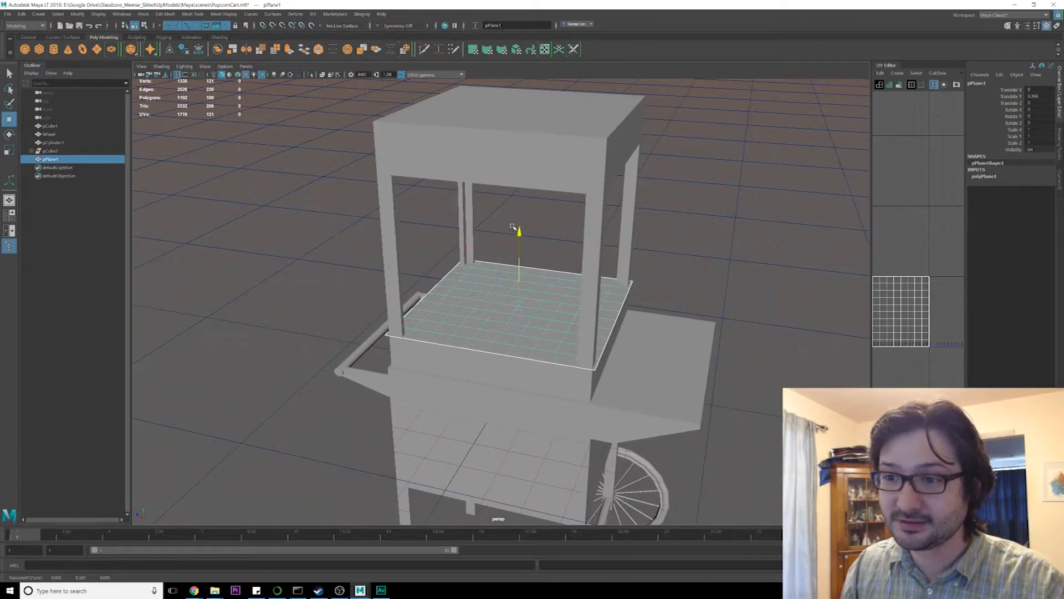
Scale the plane down uniformly to about 0.9 and lower it slightly so it fits inside the case frame
{"action": "scroll", "coordinate": [528, 302], "scroll_direction": "up", "scroll_amount": 3}
{"action": "scroll", "coordinate": [529, 302], "scroll_direction": "up", "scroll_amount": 2}
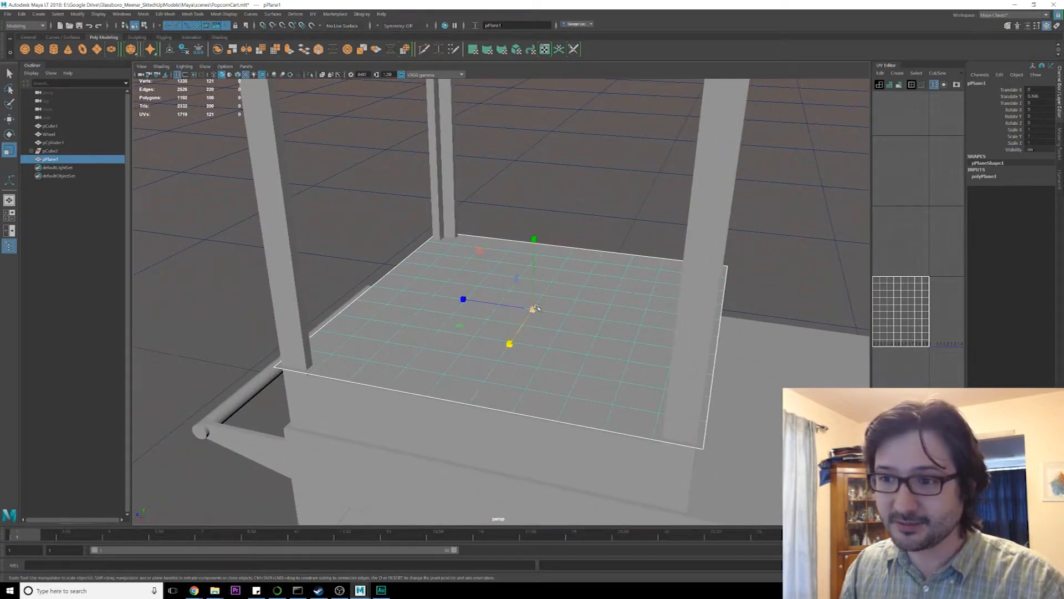
{"action": "left_click_drag", "start_coordinate": [536, 308], "coordinate": [516, 310]}
{"action": "key", "text": "w"}
{"action": "left_click_drag", "start_coordinate": [533, 240], "coordinate": [538, 260]}
Set the plane's width and height subdivisions to 16 each
{"action": "left_click", "coordinate": [988, 177]}
{"action": "left_click", "coordinate": [1036, 200]}
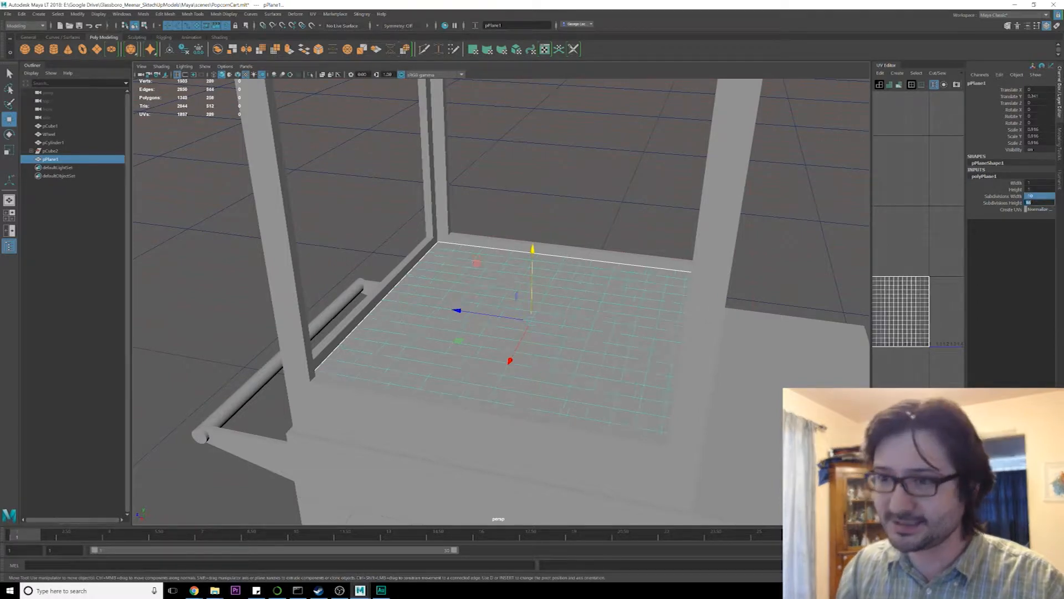
{"action": "type", "text": "16"}
{"action": "key", "text": "Return"}
Enable Soft Select in the Move tool's settings and place the settings window clear of the plane
{"action": "right_click", "coordinate": [589, 287], "text": "shift"}
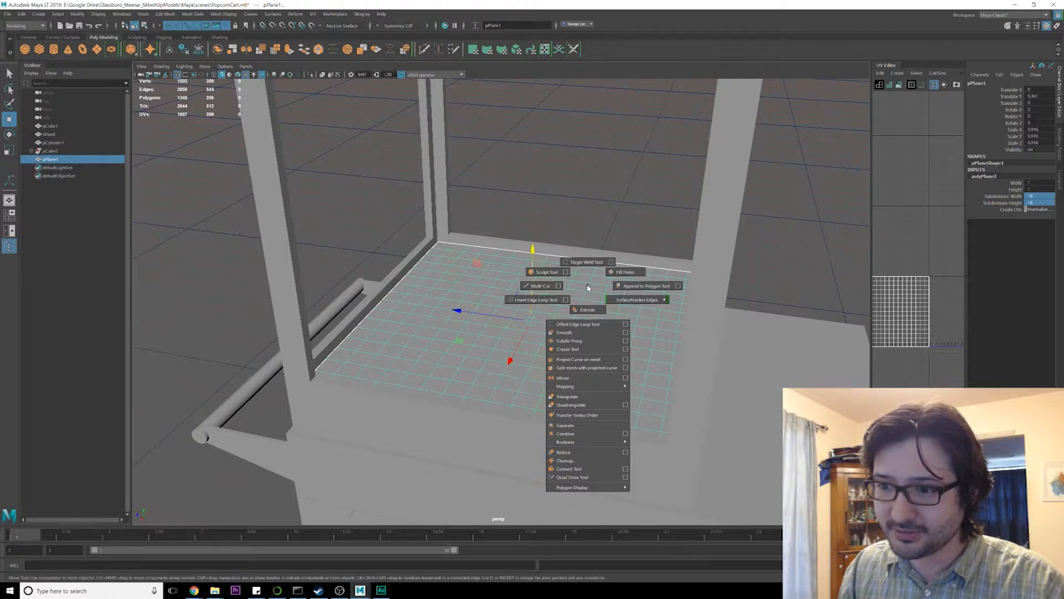
{"action": "left_click", "coordinate": [191, 15]}
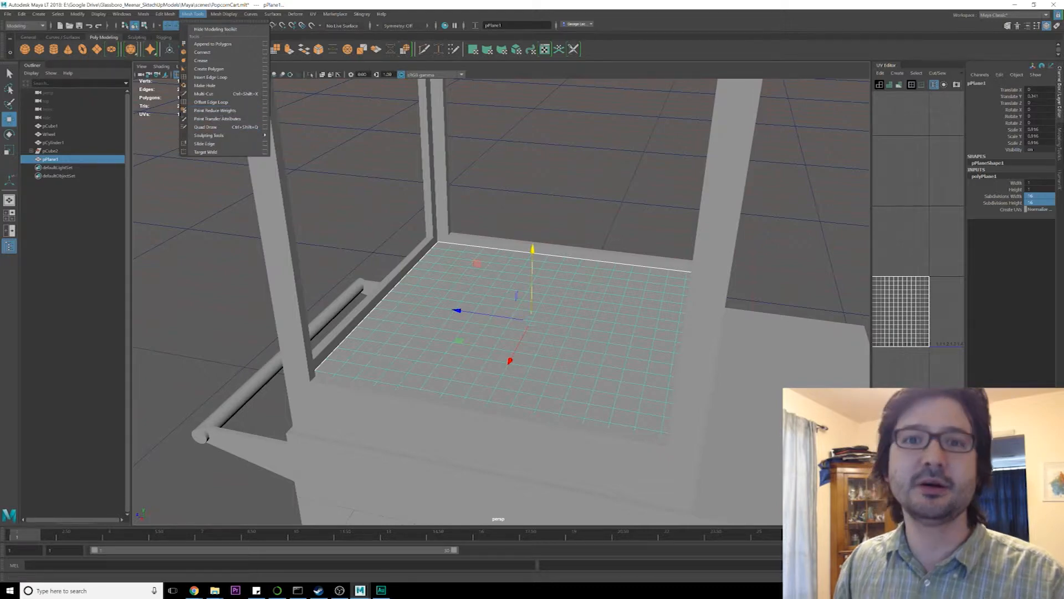
{"action": "double_click", "coordinate": [9, 120]}
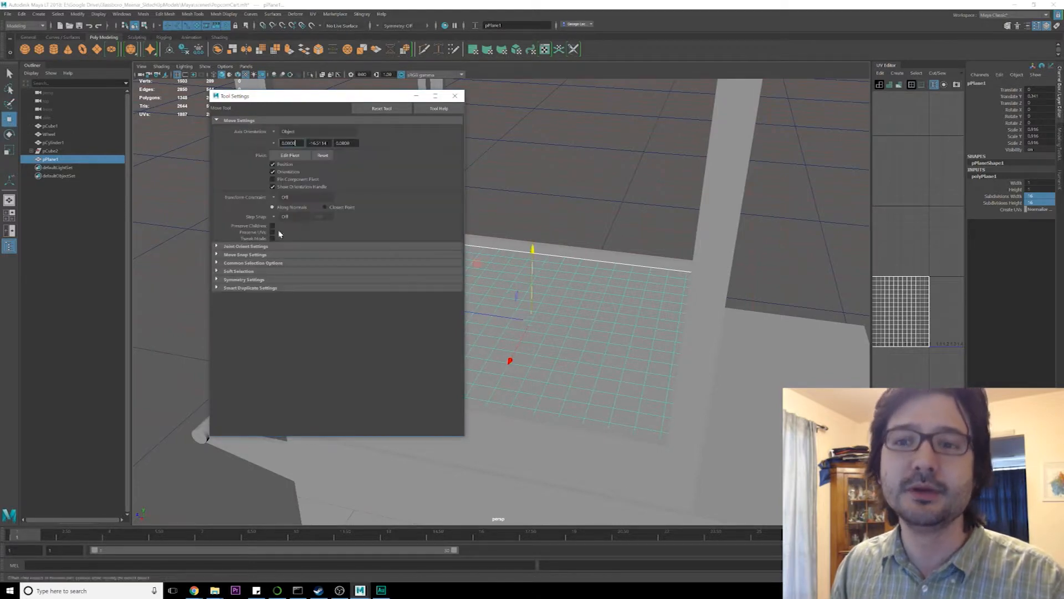
{"action": "left_click", "coordinate": [239, 271]}
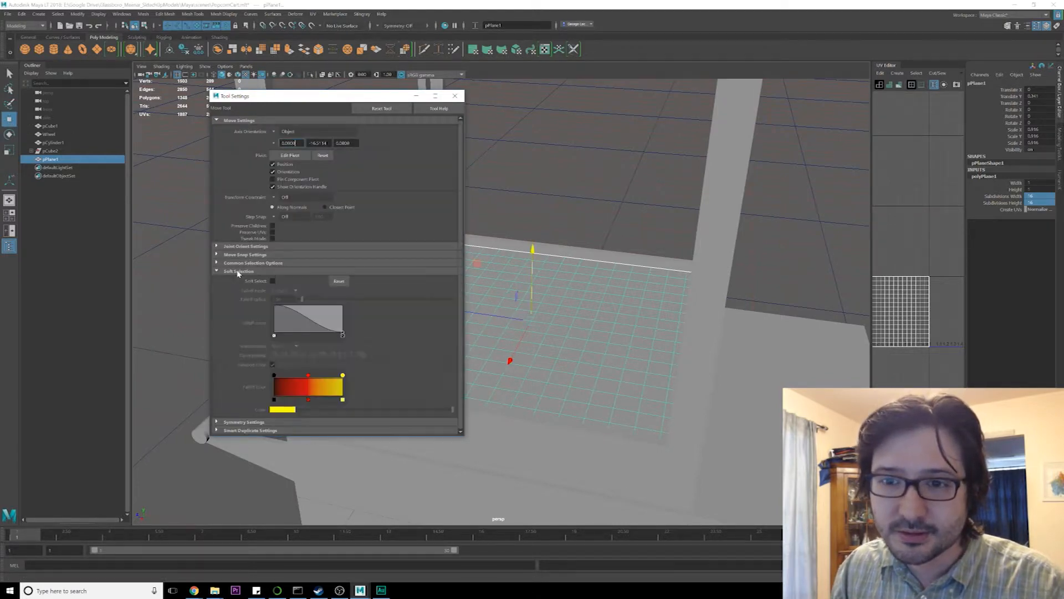
{"action": "left_click", "coordinate": [272, 281]}
{"action": "left_click_drag", "start_coordinate": [383, 96], "coordinate": [276, 80]}
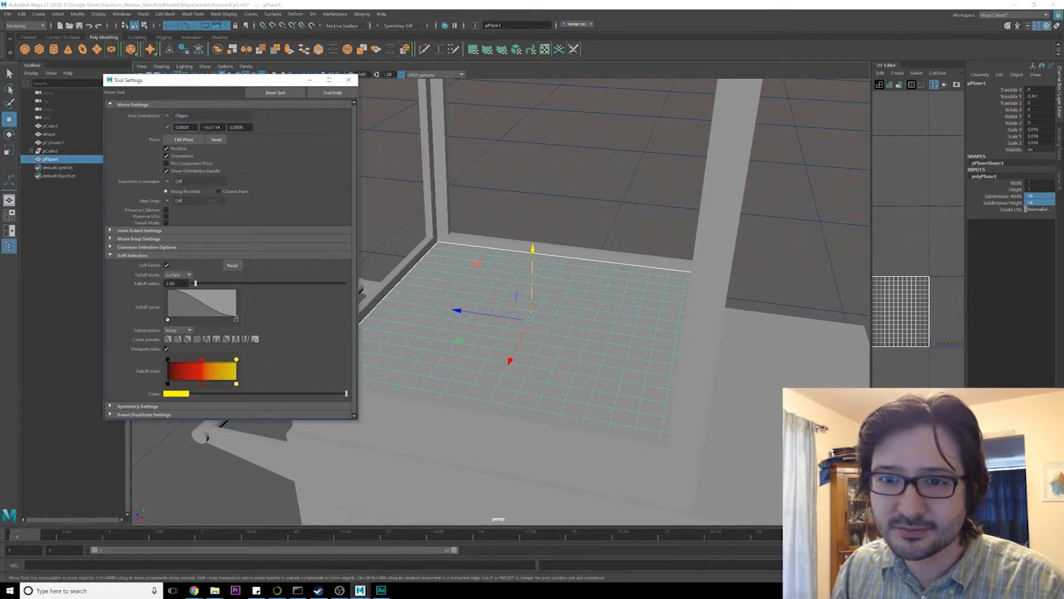
Set the soft-selection falloff radius to 0.36 and raise a vertex near the plane's back corner into a mound
{"action": "right_click_drag", "start_coordinate": [499, 293], "coordinate": [483, 293]}
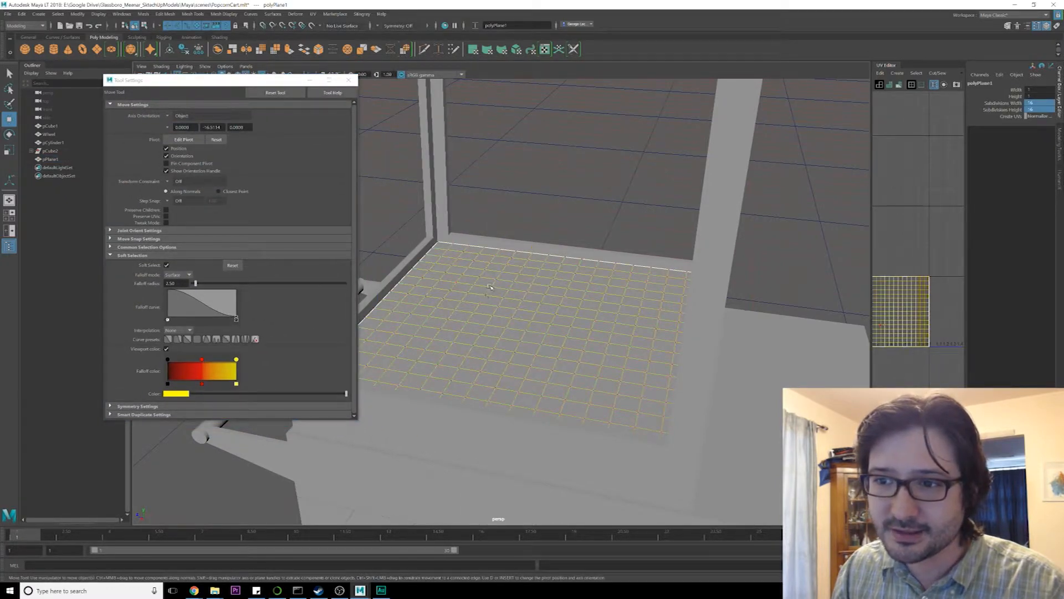
{"action": "left_click", "coordinate": [490, 286]}
{"action": "left_click_drag", "start_coordinate": [196, 285], "coordinate": [193, 286]}
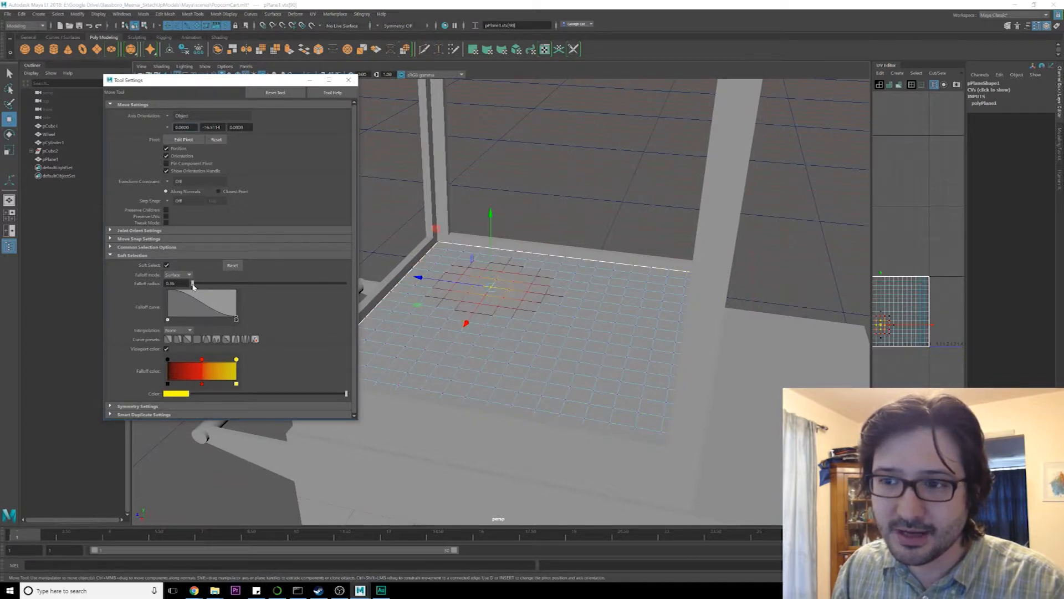
{"action": "left_click_drag", "start_coordinate": [491, 215], "coordinate": [490, 166]}
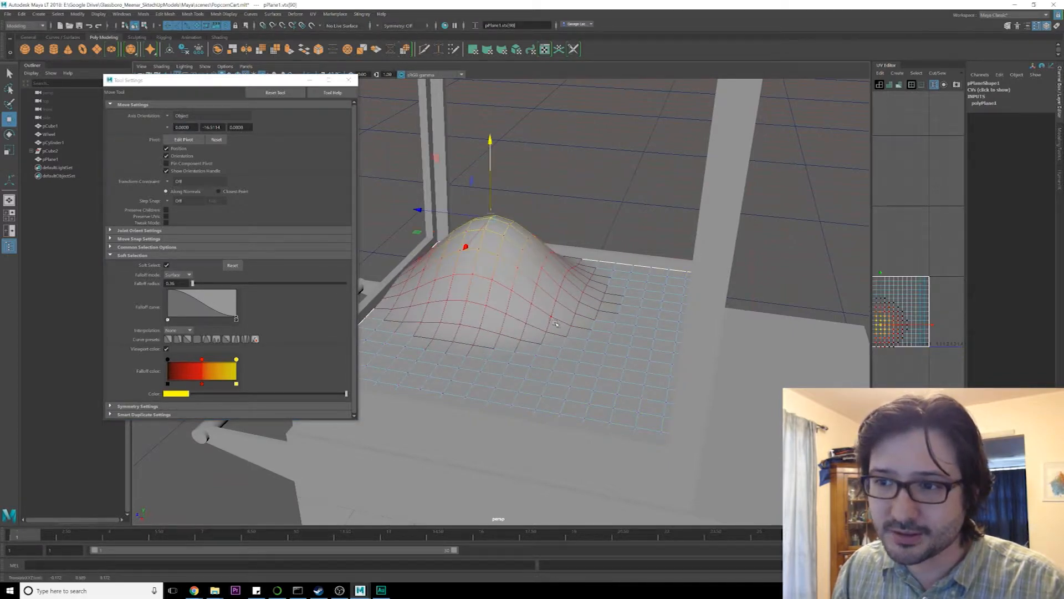
Raise further soft-selected vertices across the plane to build an uneven popcorn pile
{"action": "left_click", "coordinate": [586, 347]}
{"action": "left_click_drag", "start_coordinate": [587, 281], "coordinate": [580, 232]}
{"action": "left_click", "coordinate": [638, 286]}
{"action": "left_click_drag", "start_coordinate": [647, 213], "coordinate": [647, 164]}
{"action": "left_click", "coordinate": [565, 277]}
{"action": "left_click_drag", "start_coordinate": [565, 209], "coordinate": [564, 161]}
{"action": "left_click", "coordinate": [430, 293]}
{"action": "left_click", "coordinate": [502, 322]}
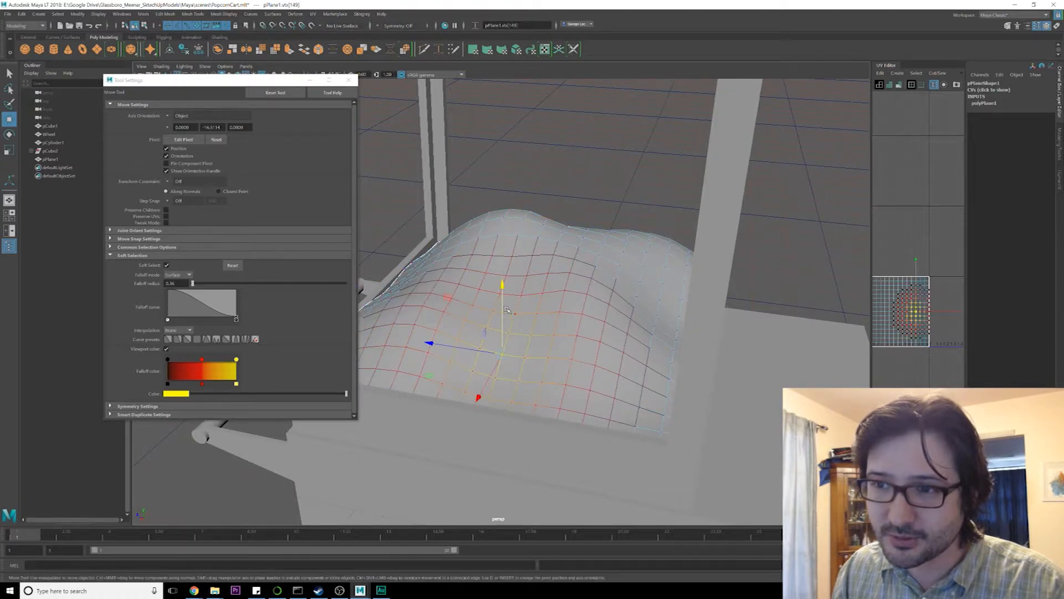
{"action": "left_click", "coordinate": [591, 365]}
Pull additional vertices of the popcorn pile slightly upward and pick a raised vertex on its border beside the corner post
{"action": "left_click_drag", "start_coordinate": [595, 315], "coordinate": [547, 308], "text": "alt"}
{"action": "left_click", "coordinate": [539, 256]}
{"action": "left_click_drag", "start_coordinate": [542, 184], "coordinate": [542, 174]}
{"action": "mouse_move", "coordinate": [479, 259]}
{"action": "left_mouse_down", "text": "alt"}
{"action": "mouse_move", "coordinate": [431, 264]}
{"action": "mouse_move", "coordinate": [465, 273]}
{"action": "left_mouse_up", "text": "alt"}
{"action": "left_click", "coordinate": [461, 279]}
{"action": "left_click_drag", "start_coordinate": [457, 206], "coordinate": [457, 188]}
{"action": "left_click_drag", "start_coordinate": [644, 226], "coordinate": [554, 287], "text": "alt"}
{"action": "left_click", "coordinate": [541, 279]}
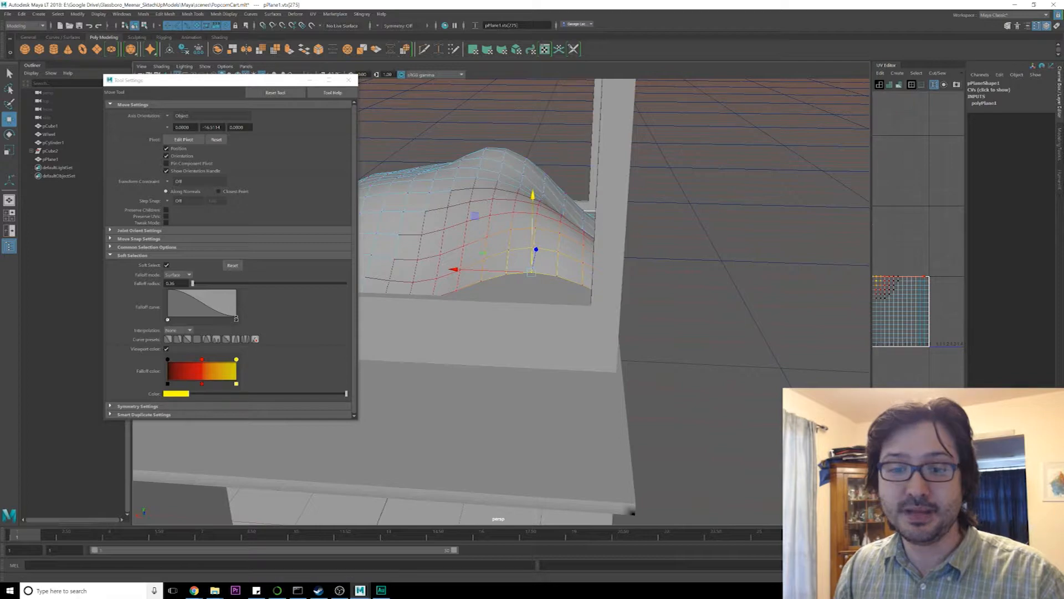
{"action": "left_click", "coordinate": [9, 589]}
{"action": "type", "text": "bitmap"}
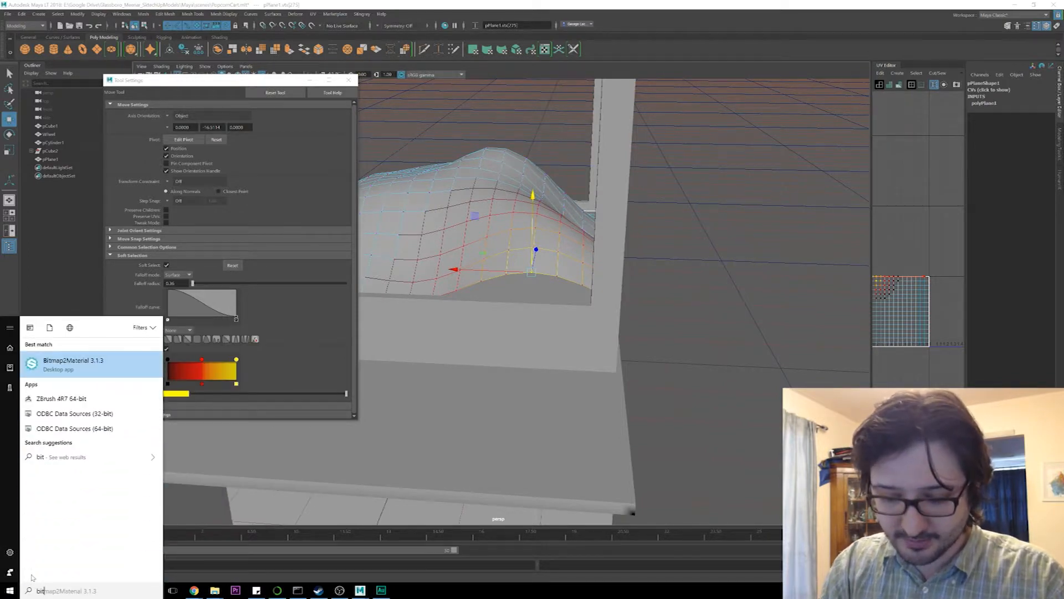
{"action": "left_click", "coordinate": [243, 279]}
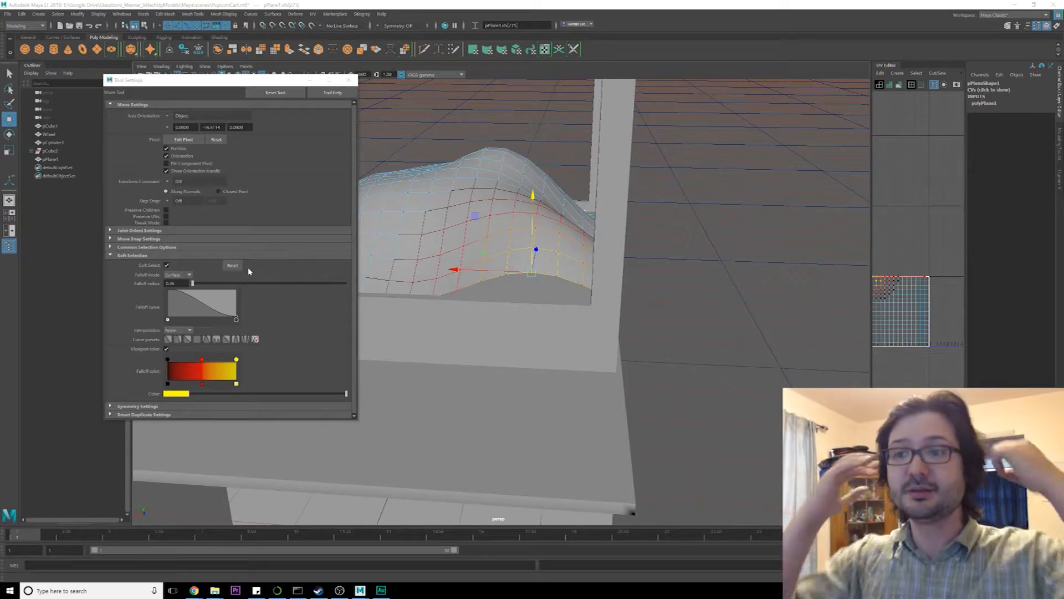
Reduce the soft-selection falloff radius so that moves affect only the nearest vertices
{"action": "left_click", "coordinate": [348, 80]}
{"action": "left_click_drag", "start_coordinate": [566, 252], "coordinate": [507, 254], "text": "alt"}
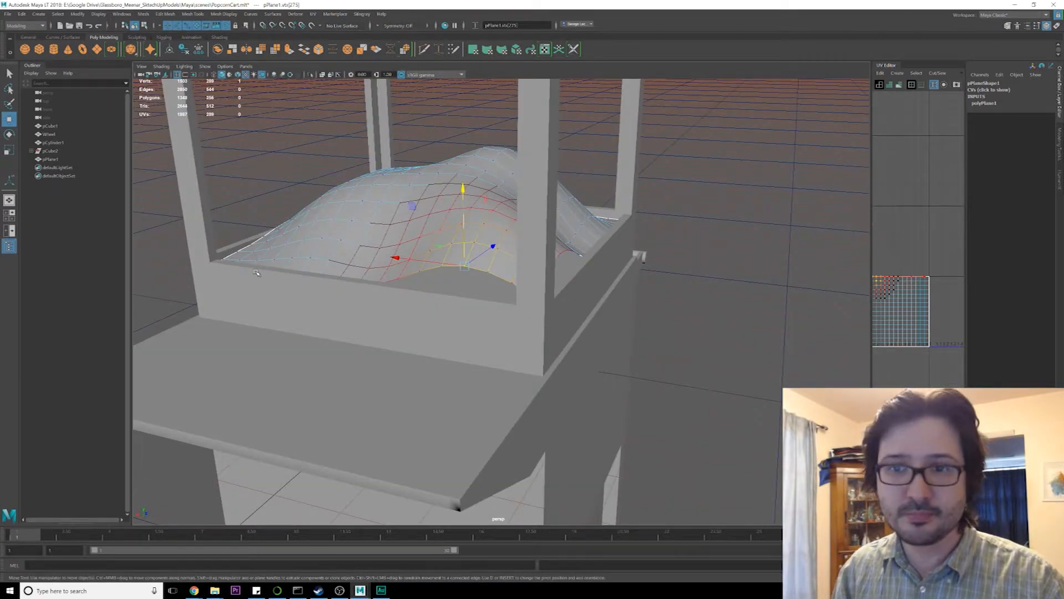
{"action": "double_click", "coordinate": [9, 119]}
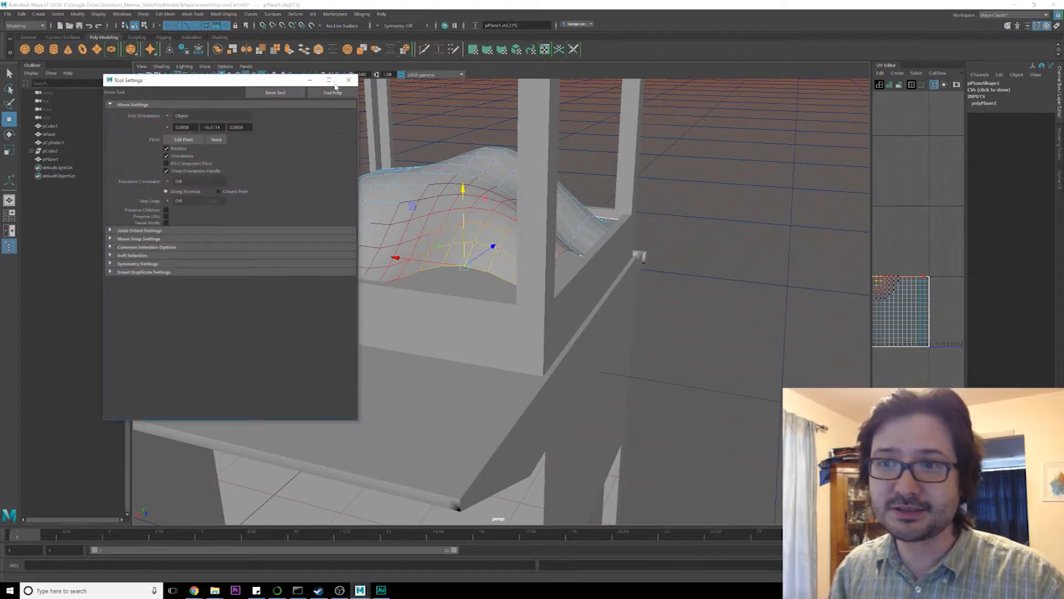
{"action": "left_click", "coordinate": [148, 255]}
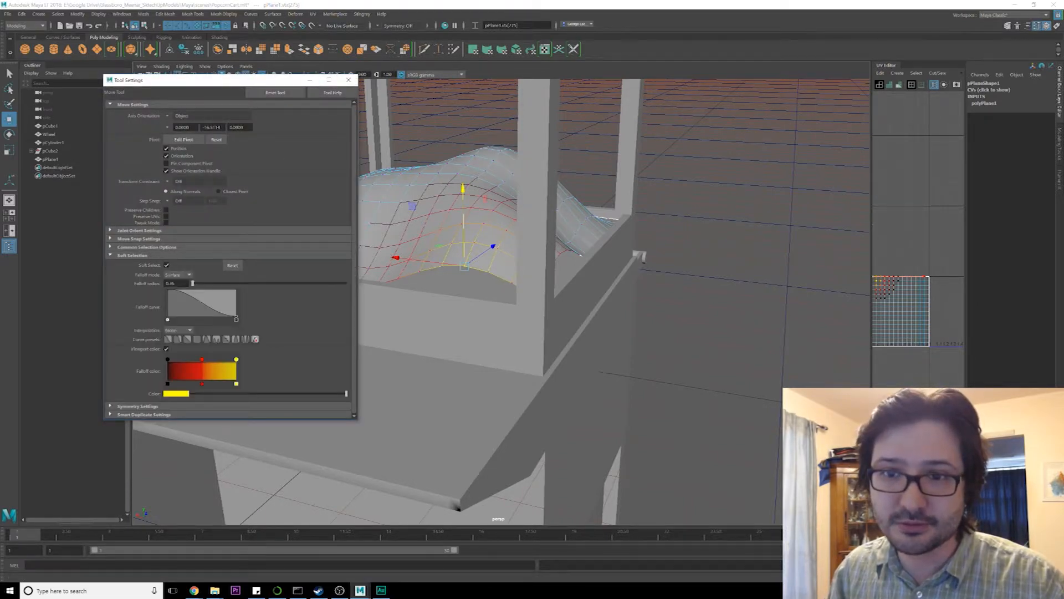
{"action": "type", "text": "0.3"}
{"action": "key", "text": "Return"}
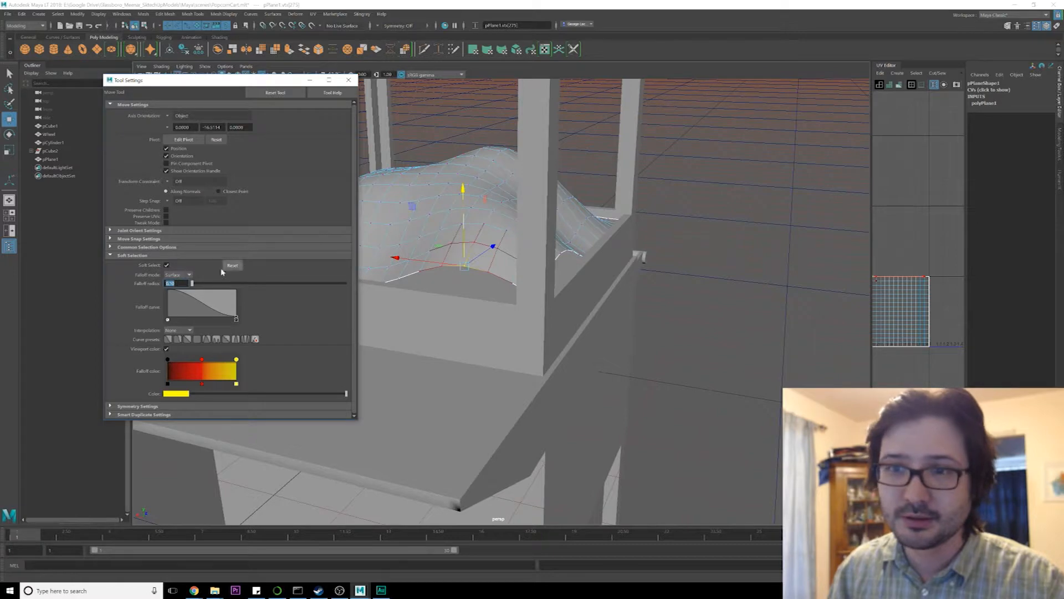
Lower the raised border vertices of the popcorn plane beside the corner post below the case rim
{"action": "left_click_drag", "start_coordinate": [464, 191], "coordinate": [465, 232]}
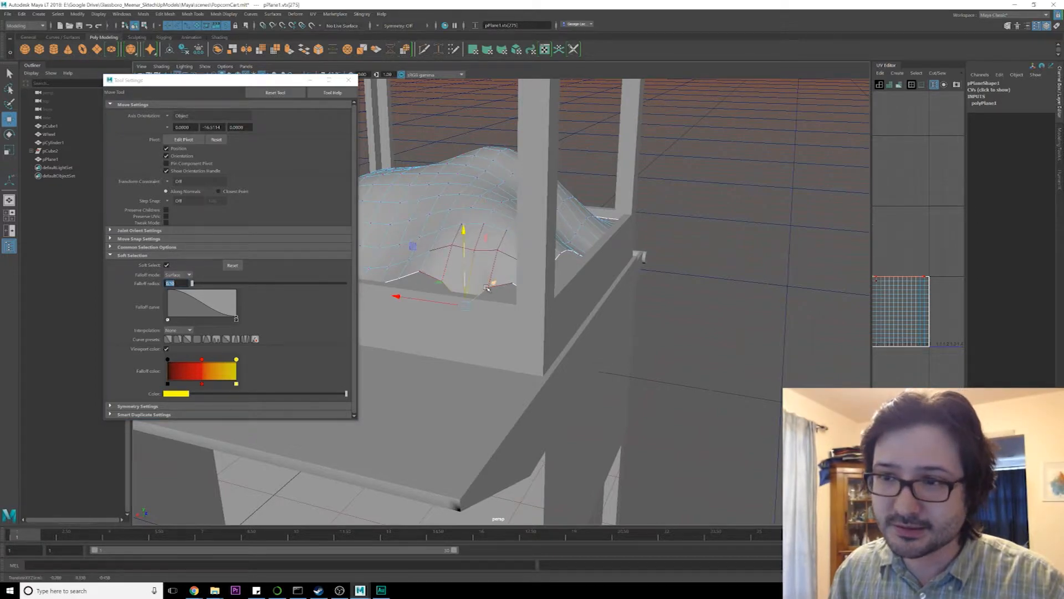
{"action": "left_click", "coordinate": [428, 273]}
{"action": "left_click", "coordinate": [419, 271], "text": "shift"}
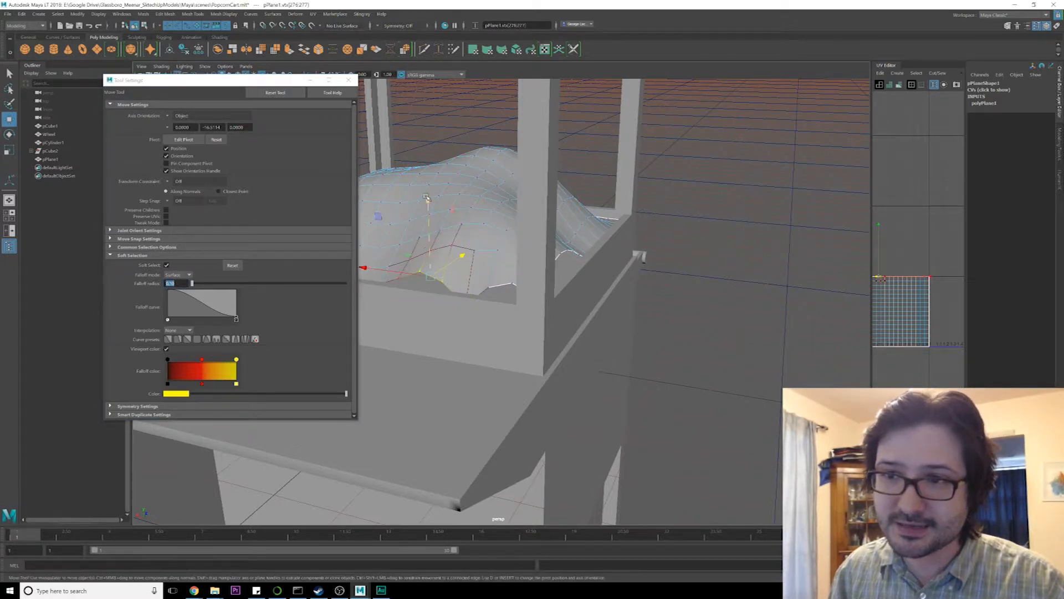
{"action": "left_click_drag", "start_coordinate": [428, 204], "coordinate": [430, 224]}
{"action": "left_click", "coordinate": [490, 287]}
{"action": "left_click", "coordinate": [512, 284], "text": "shift"}
{"action": "left_click_drag", "start_coordinate": [500, 208], "coordinate": [501, 225]}
Lower alternate raised vertices along the plane's adjacent border to bring them down to the case rim
{"action": "left_click_drag", "start_coordinate": [566, 288], "coordinate": [444, 305], "text": "alt"}
{"action": "middle_click_drag", "start_coordinate": [444, 305], "coordinate": [554, 296], "text": "alt"}
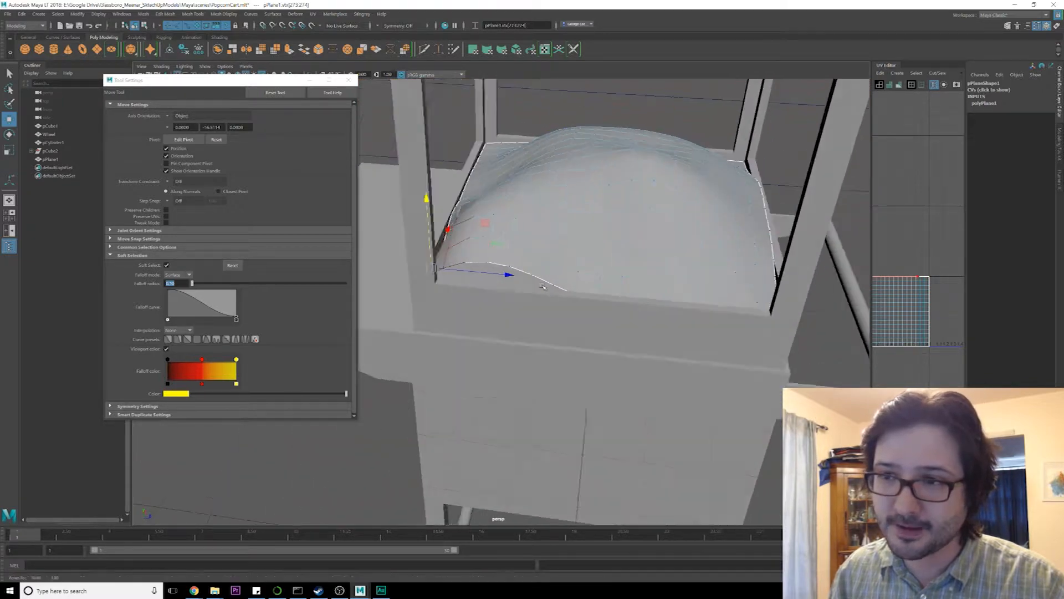
{"action": "right_click_drag", "start_coordinate": [554, 296], "coordinate": [599, 296], "text": "alt"}
{"action": "left_click", "coordinate": [452, 255]}
{"action": "left_click", "coordinate": [477, 243]}
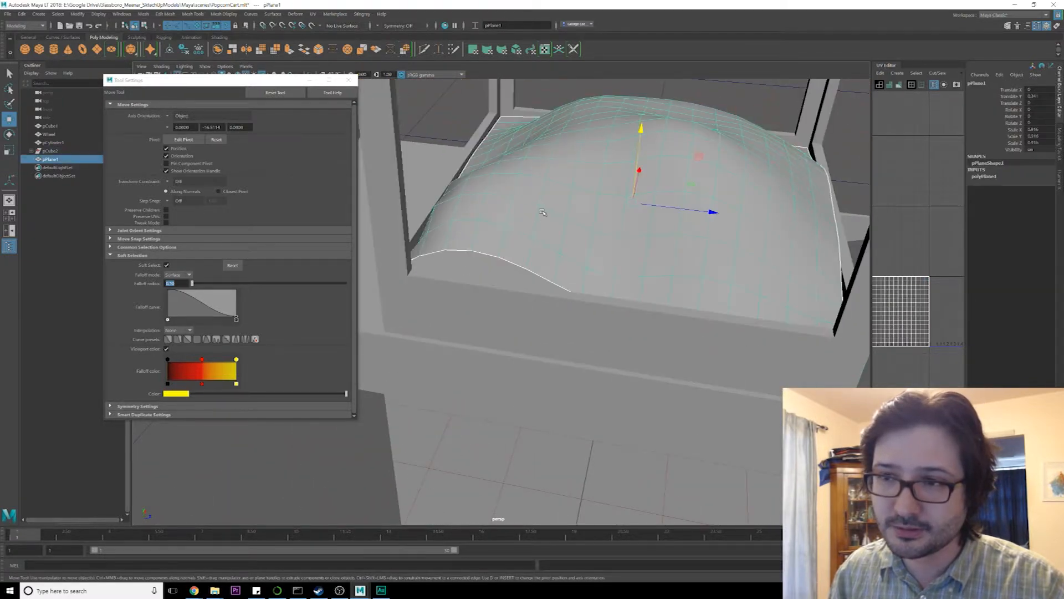
{"action": "right_click_drag", "start_coordinate": [542, 212], "coordinate": [502, 212]}
{"action": "left_click", "coordinate": [446, 250]}
{"action": "left_click", "coordinate": [509, 264], "text": "shift"}
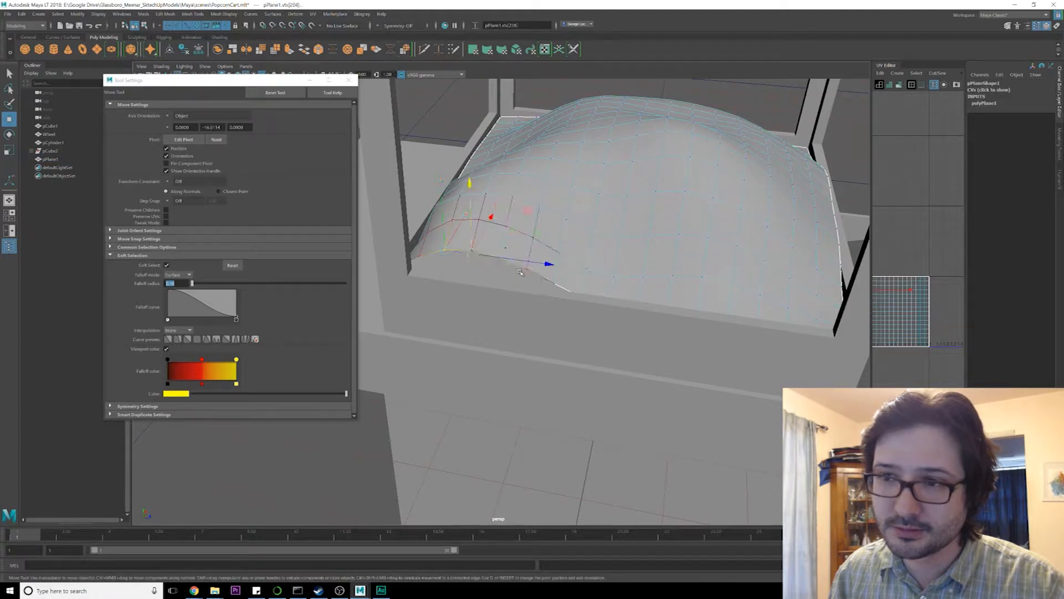
{"action": "left_click", "coordinate": [554, 282], "text": "shift"}
{"action": "left_click_drag", "start_coordinate": [496, 200], "coordinate": [500, 237]}
Lower the remaining raised border vertices beside the corner post together, down to the case rim
{"action": "left_click", "coordinate": [474, 264]}
{"action": "left_click", "coordinate": [527, 281], "text": "shift"}
{"action": "left_click", "coordinate": [420, 266], "text": "shift"}
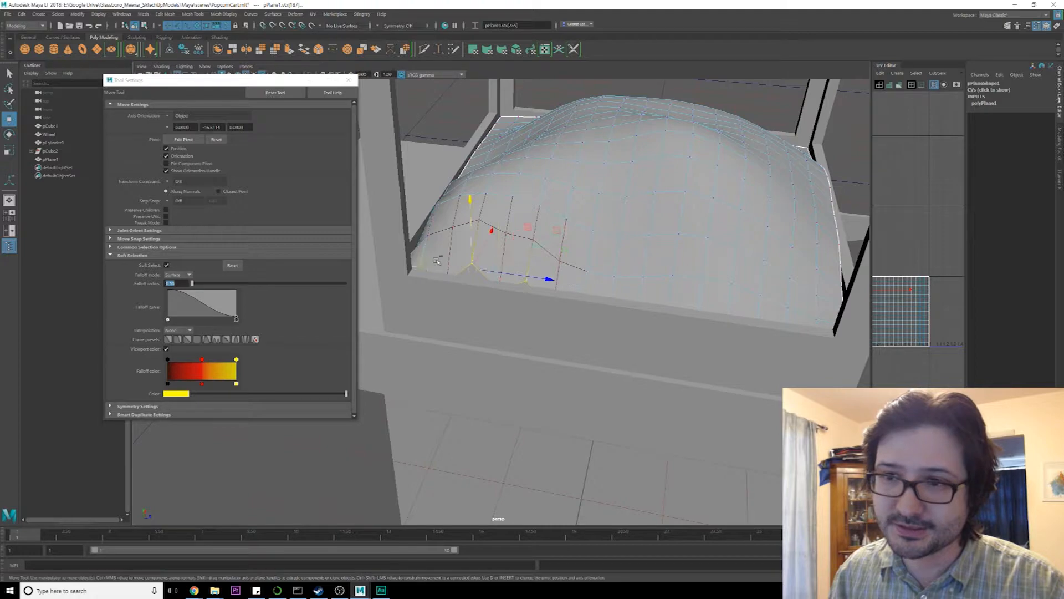
{"action": "left_click_drag", "start_coordinate": [467, 208], "coordinate": [468, 217]}
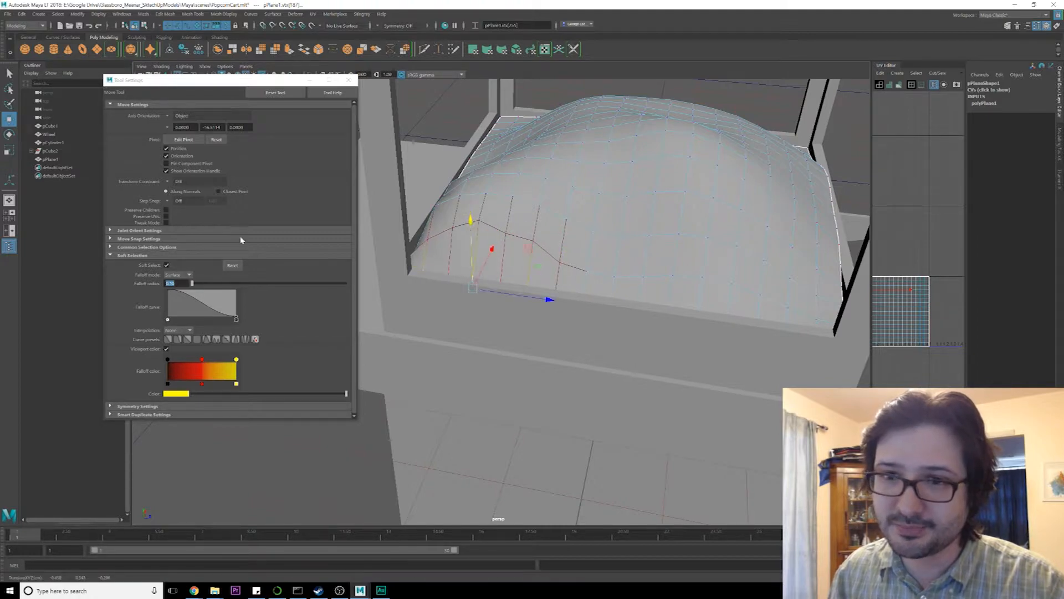
Change the soft-selection falloff radius and lower a raised border vertex on the popcorn plane's adjoining side below the rim
{"action": "left_click", "coordinate": [129, 296]}
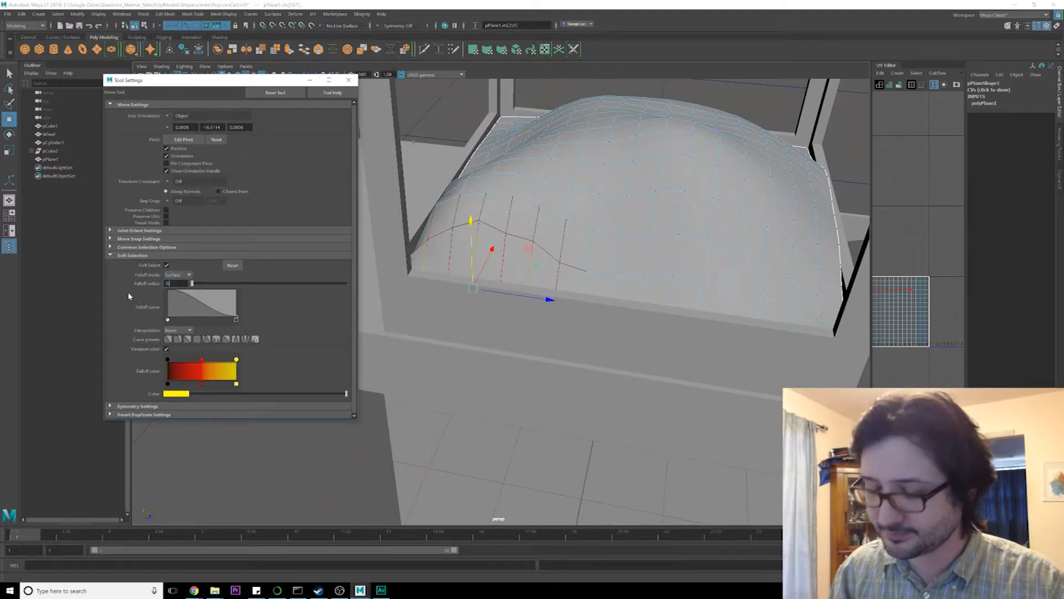
{"action": "key", "text": "Return"}
{"action": "left_click_drag", "start_coordinate": [776, 294], "coordinate": [615, 335], "text": "alt"}
{"action": "left_click", "coordinate": [552, 306]}
{"action": "left_click_drag", "start_coordinate": [555, 241], "coordinate": [556, 278]}
Lower the other raised vertices along the popcorn plane's border until the edge sits at the case rim
{"action": "left_click", "coordinate": [692, 309]}
{"action": "left_click", "coordinate": [673, 252]}
{"action": "right_click_drag", "start_coordinate": [670, 250], "coordinate": [638, 248]}
{"action": "left_click", "coordinate": [664, 304]}
{"action": "left_click_drag", "start_coordinate": [671, 245], "coordinate": [673, 264]}
{"action": "left_click", "coordinate": [439, 323]}
{"action": "left_click_drag", "start_coordinate": [436, 254], "coordinate": [435, 267]}
{"action": "left_click_drag", "start_coordinate": [658, 295], "coordinate": [599, 290], "text": "alt"}
{"action": "left_click", "coordinate": [548, 295]}
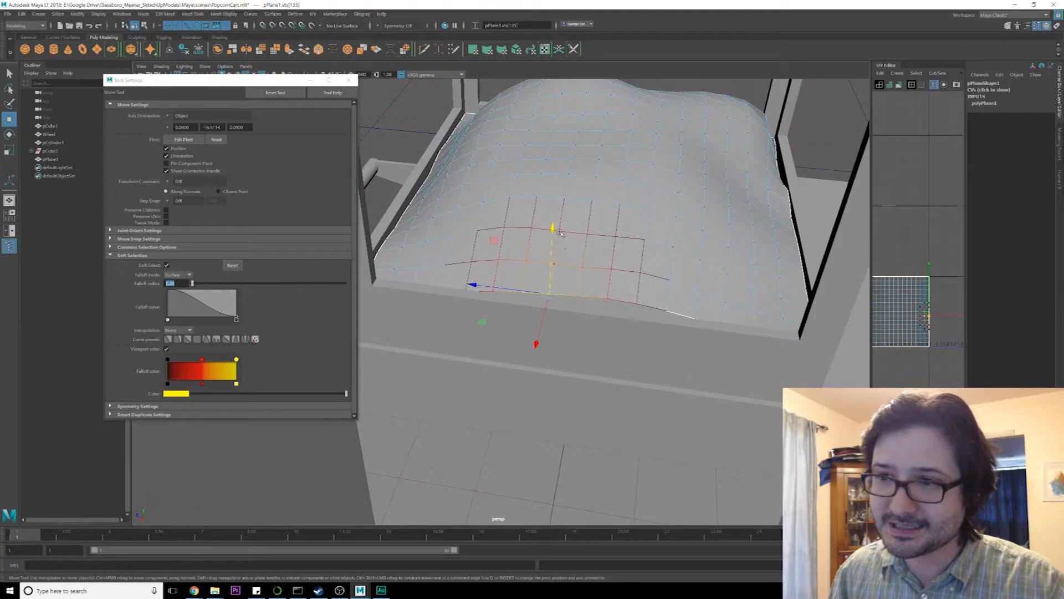
{"action": "left_click", "coordinate": [637, 300]}
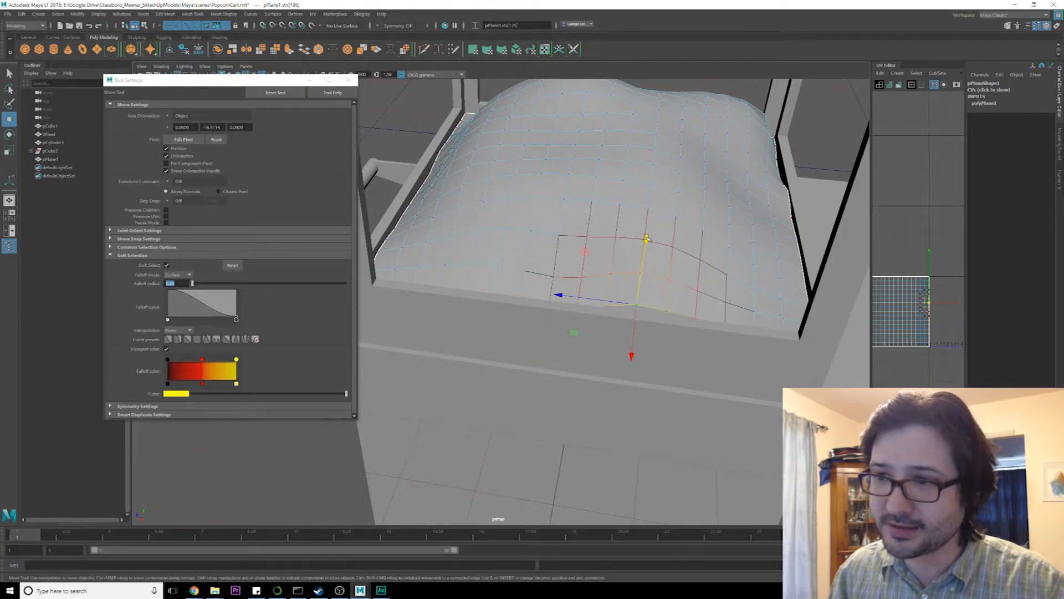
{"action": "left_click_drag", "start_coordinate": [646, 241], "coordinate": [561, 279], "text": "alt"}
Push down several interior vertices of the popcorn pile to form shallow dips between its mounds
{"action": "left_click", "coordinate": [447, 207]}
{"action": "middle_click_drag", "start_coordinate": [435, 219], "coordinate": [536, 236], "text": "alt"}
{"action": "left_click_drag", "start_coordinate": [536, 236], "coordinate": [537, 131], "text": "alt"}
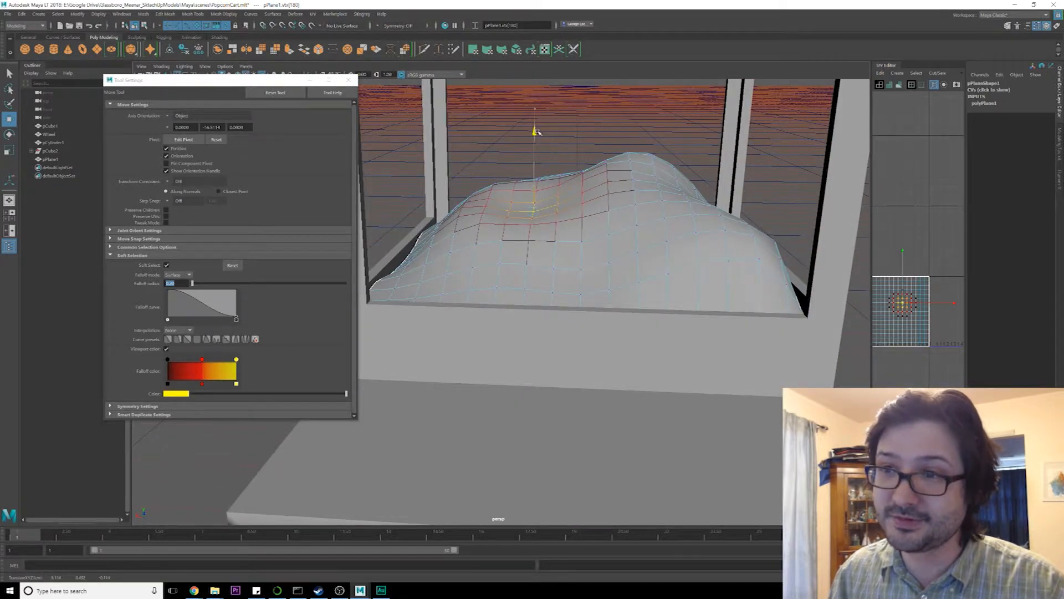
{"action": "left_click", "coordinate": [480, 225]}
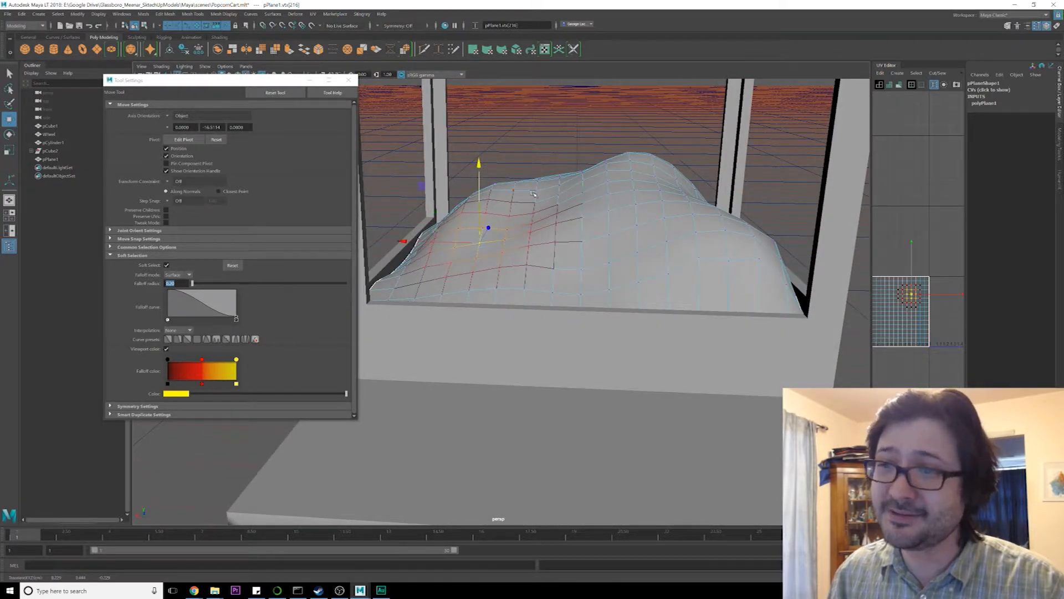
{"action": "left_click_drag", "start_coordinate": [533, 194], "coordinate": [550, 190], "text": "alt"}
{"action": "left_click", "coordinate": [643, 202]}
{"action": "left_click", "coordinate": [614, 181]}
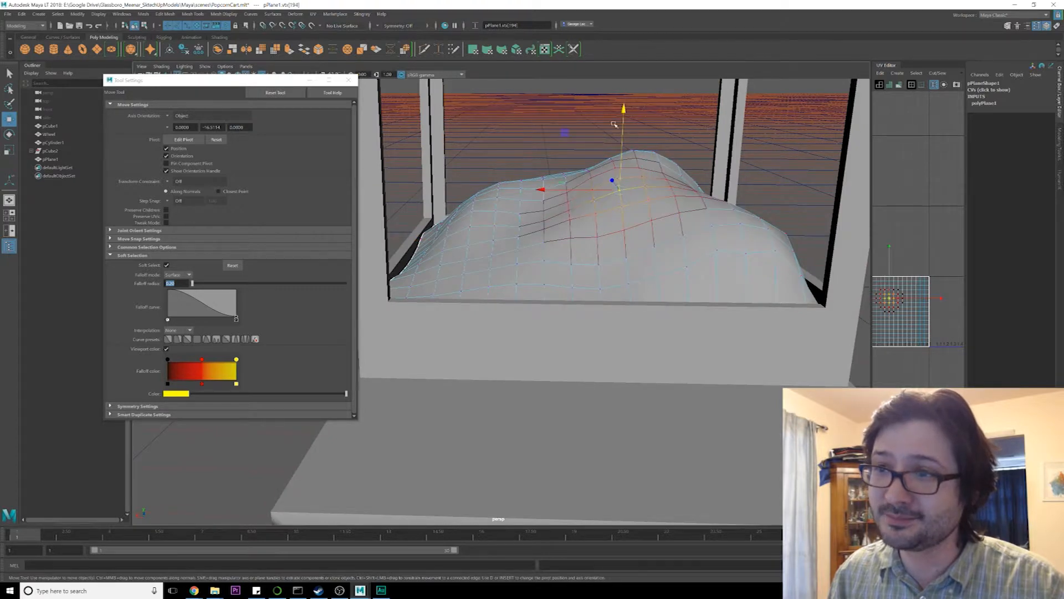
{"action": "left_click_drag", "start_coordinate": [627, 104], "coordinate": [624, 129]}
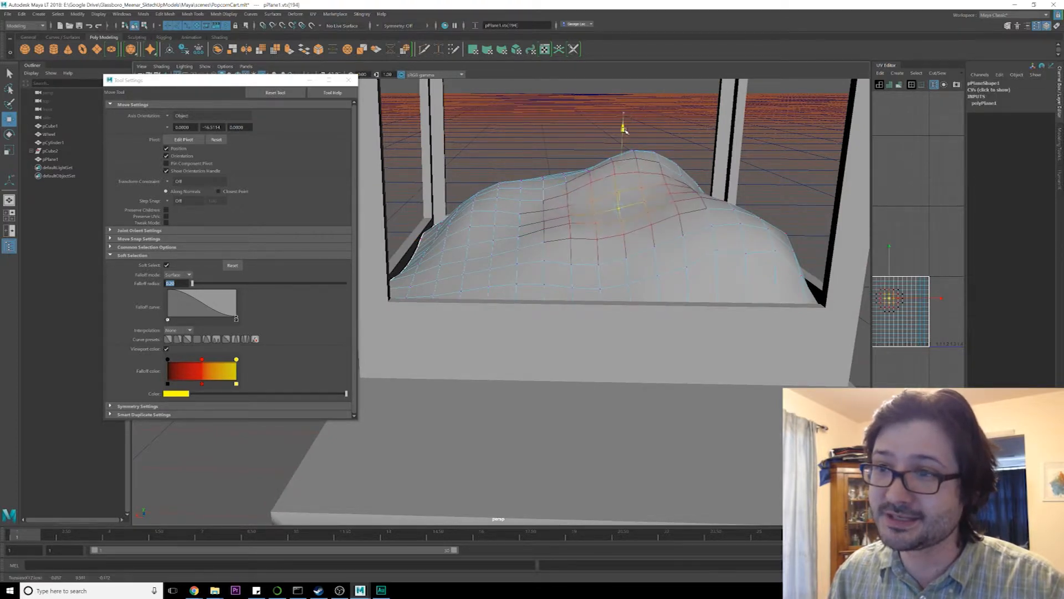
Lower vertices around the pile's peak and along the slope beside it to make the popcorn surface uneven
{"action": "left_click_drag", "start_coordinate": [678, 173], "coordinate": [599, 250], "text": "alt"}
{"action": "left_click", "coordinate": [599, 203]}
{"action": "left_click", "coordinate": [597, 252]}
{"action": "left_click_drag", "start_coordinate": [597, 182], "coordinate": [628, 175]}
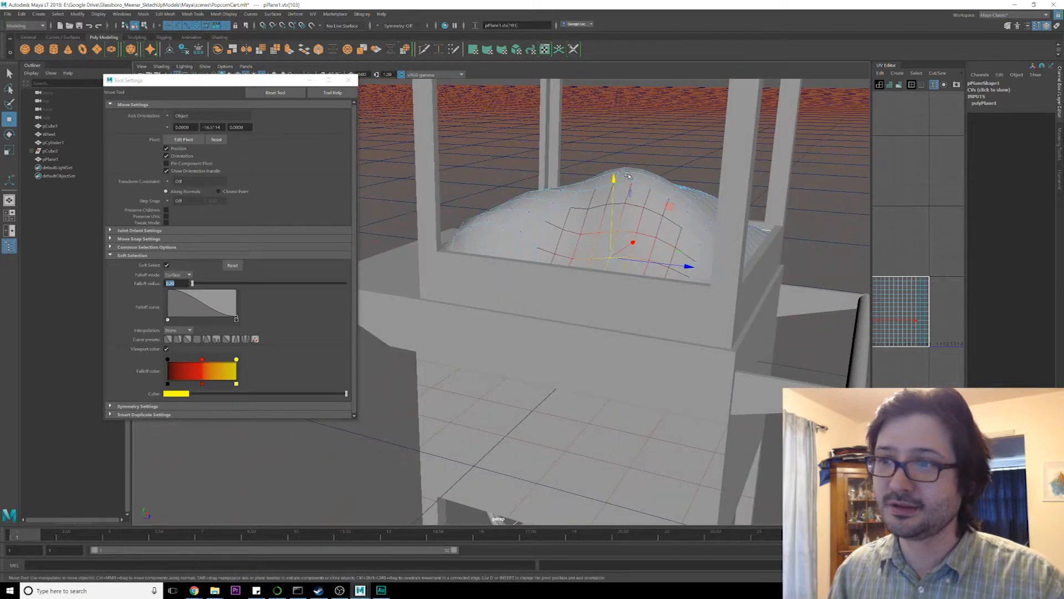
{"action": "left_click", "coordinate": [638, 174]}
{"action": "mouse_move", "coordinate": [650, 98]}
{"action": "left_mouse_down"}
{"action": "mouse_move", "coordinate": [650, 119]}
{"action": "mouse_move", "coordinate": [651, 109]}
{"action": "left_mouse_up"}
{"action": "left_click", "coordinate": [597, 184]}
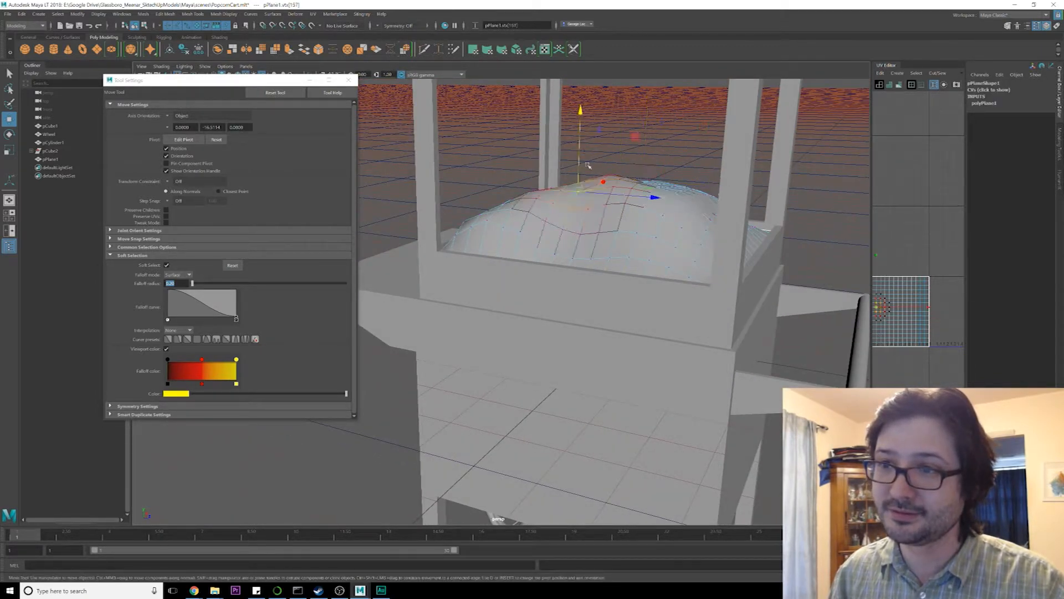
{"action": "left_click_drag", "start_coordinate": [581, 111], "coordinate": [580, 128]}
{"action": "left_click_drag", "start_coordinate": [547, 219], "coordinate": [547, 243], "text": "alt"}
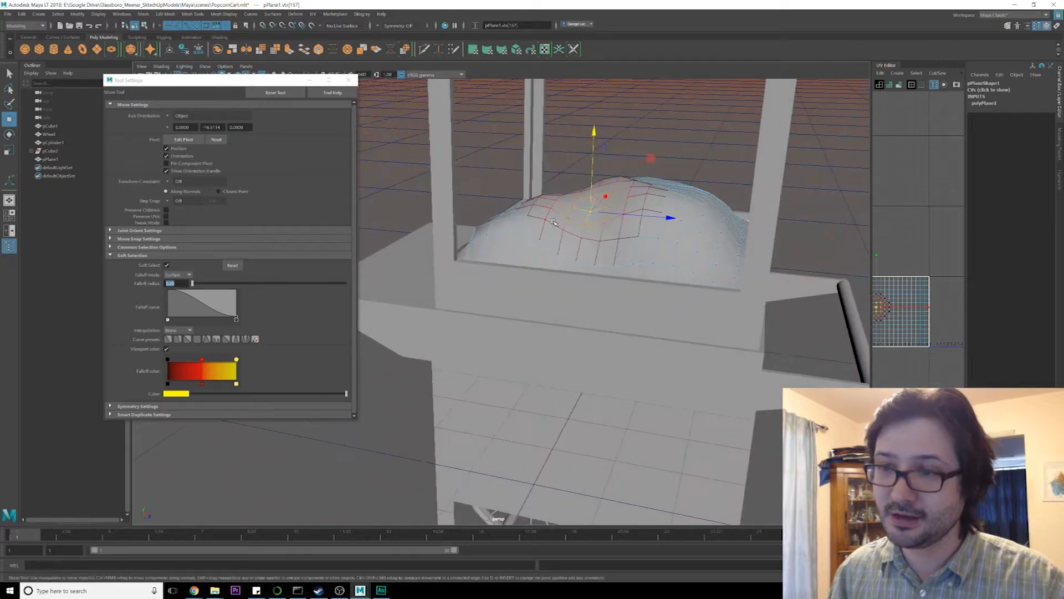
Return to object selection, delete the construction history of all objects, and close the tool settings
{"action": "key", "text": "F8"}
{"action": "left_click", "coordinate": [641, 128]}
{"action": "scroll", "coordinate": [613, 249], "scroll_direction": "down", "scroll_amount": 4}
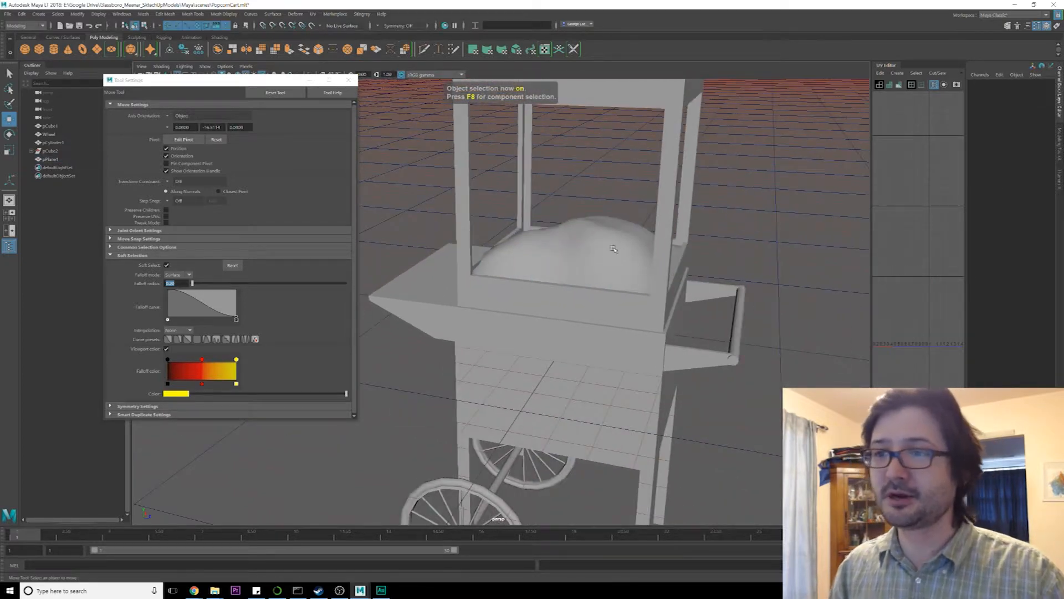
{"action": "left_click", "coordinate": [21, 14]}
{"action": "mouse_move", "coordinate": [54, 122]}
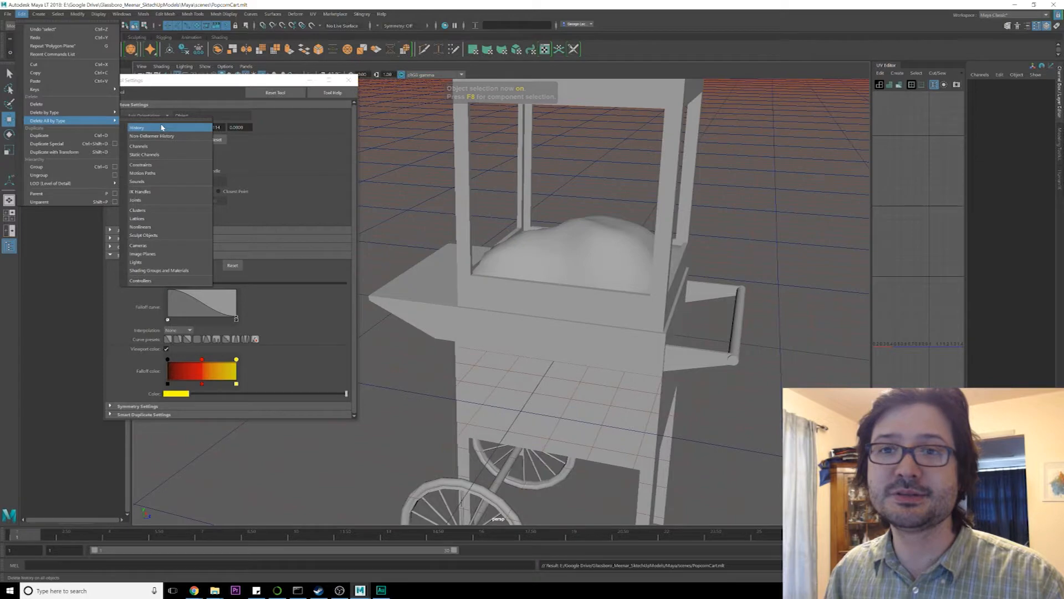
{"action": "left_click", "coordinate": [161, 128]}
{"action": "left_click", "coordinate": [349, 81]}
{"action": "scroll", "coordinate": [523, 197], "scroll_direction": "down", "scroll_amount": 3}
{"action": "middle_click_drag", "start_coordinate": [523, 197], "coordinate": [553, 242], "text": "alt"}
{"action": "left_click_drag", "start_coordinate": [553, 241], "coordinate": [519, 239], "text": "alt"}
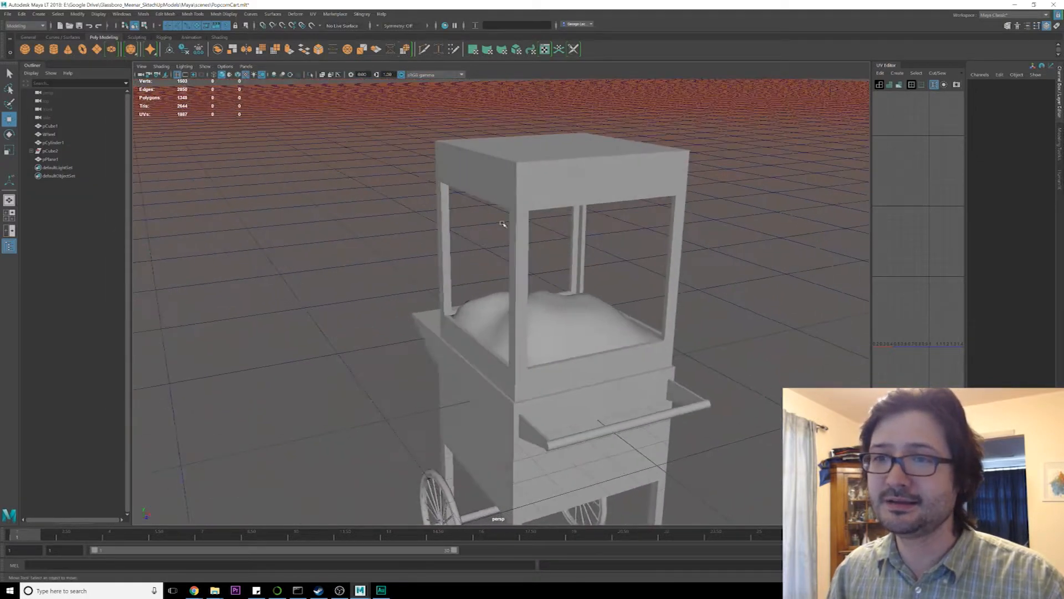
Unhide the glass panes of the popcorn case
{"action": "left_click", "coordinate": [98, 14]}
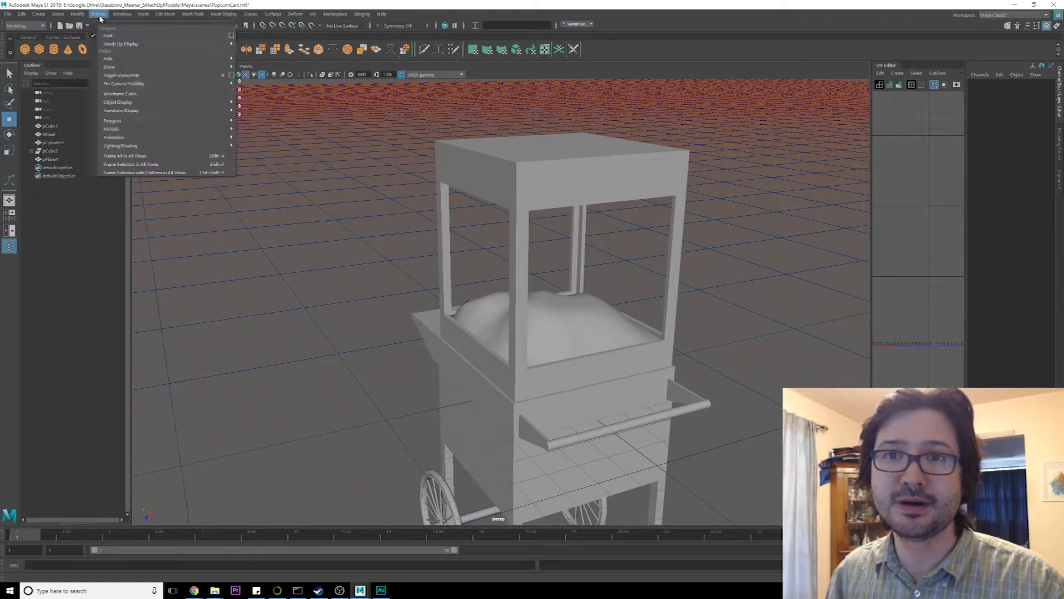
{"action": "mouse_move", "coordinate": [183, 67]}
{"action": "left_click", "coordinate": [276, 110]}
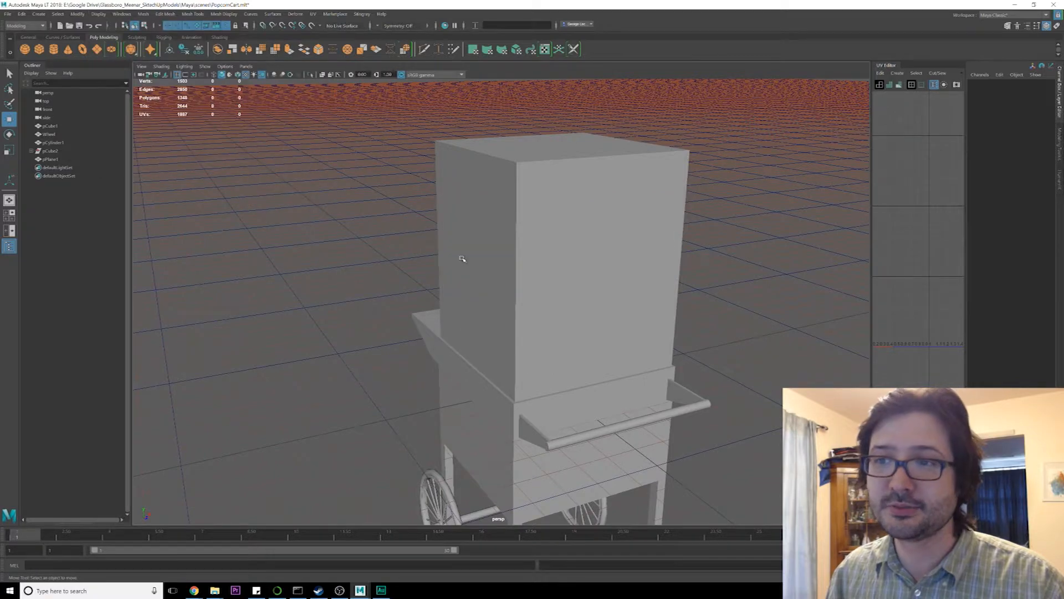
{"action": "left_click", "coordinate": [568, 276]}
{"action": "left_click", "coordinate": [590, 188]}
Turn off soft selection and delete the redundant vertical edge loop beside the cart body's corner
{"action": "left_click_drag", "start_coordinate": [586, 232], "coordinate": [502, 236], "text": "alt"}
{"action": "middle_click_drag", "start_coordinate": [495, 320], "coordinate": [489, 160], "text": "alt"}
{"action": "left_click", "coordinate": [487, 349]}
{"action": "left_click_drag", "start_coordinate": [481, 369], "coordinate": [583, 282], "text": "alt"}
{"action": "middle_click_drag", "start_coordinate": [582, 282], "coordinate": [563, 273], "text": "alt"}
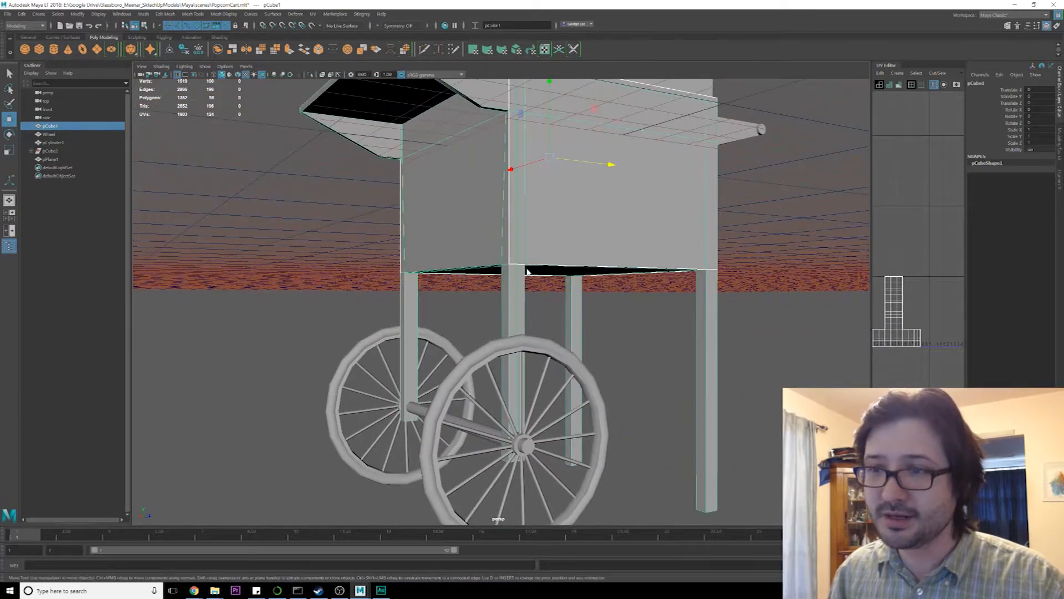
{"action": "right_click_drag", "start_coordinate": [527, 269], "coordinate": [526, 252]}
{"action": "double_click", "coordinate": [526, 252]}
{"action": "left_click_drag", "start_coordinate": [542, 229], "coordinate": [504, 238], "text": "alt"}
{"action": "key", "text": "q"}
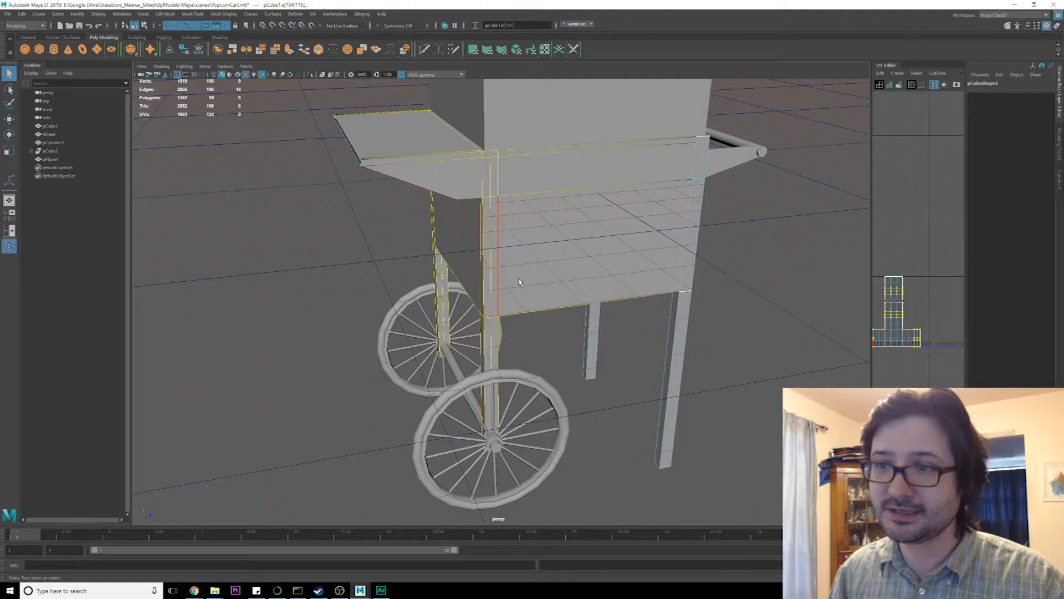
{"action": "key", "text": "b"}
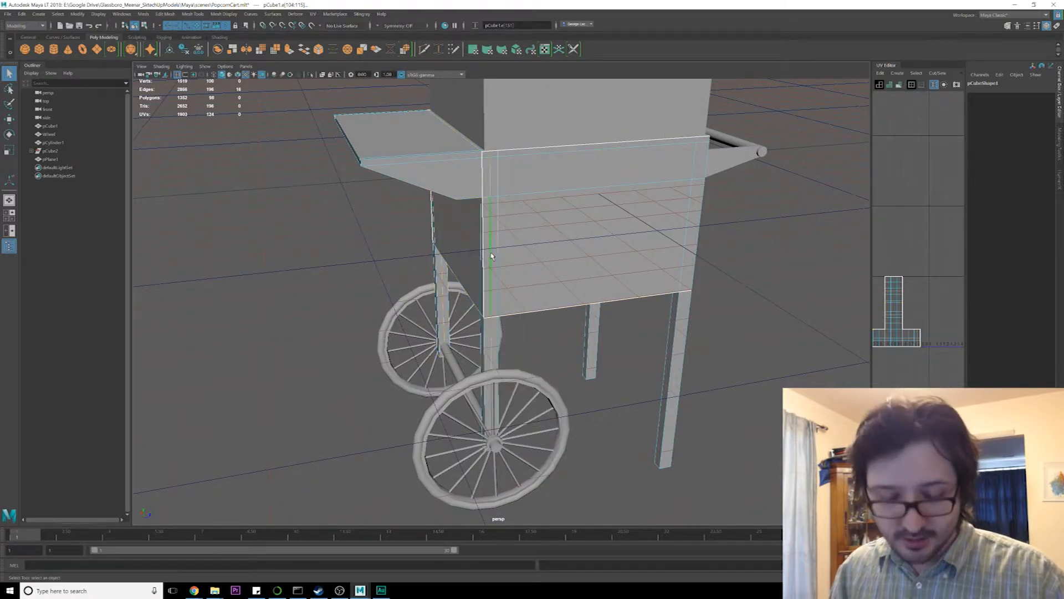
{"action": "key", "text": "ctrl+Delete"}
Examine how the glass panes sit in the window openings of the case frame
{"action": "left_click_drag", "start_coordinate": [490, 256], "coordinate": [401, 232], "text": "alt"}
{"action": "left_click", "coordinate": [402, 233]}
{"action": "left_click", "coordinate": [486, 227], "text": "shift"}
{"action": "left_click_drag", "start_coordinate": [486, 227], "coordinate": [493, 252], "text": "alt"}
{"action": "left_click", "coordinate": [476, 161]}
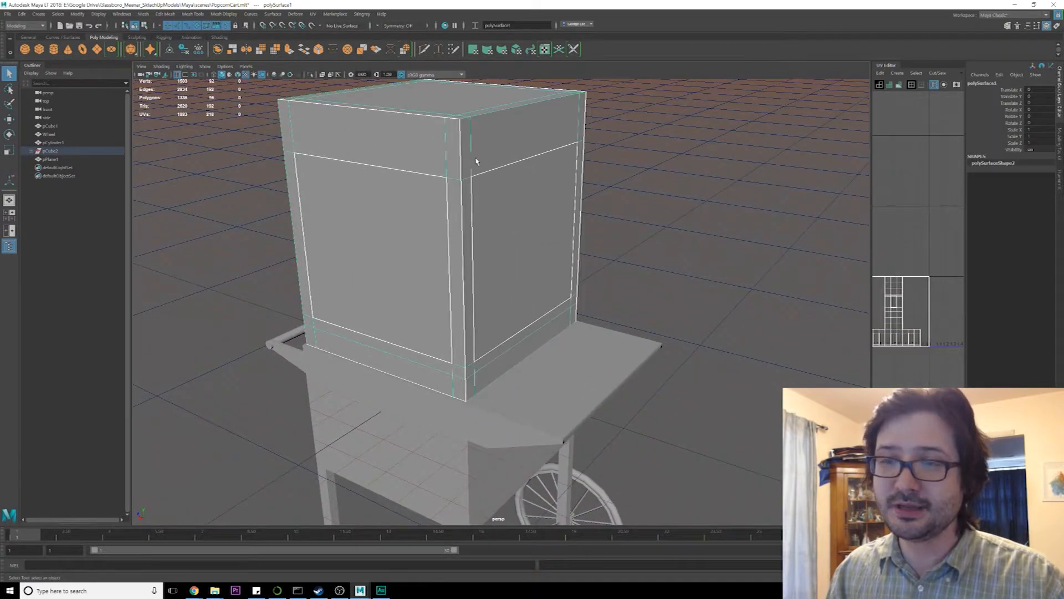
{"action": "left_click", "coordinate": [424, 220]}
{"action": "left_click_drag", "start_coordinate": [397, 264], "coordinate": [563, 227], "text": "alt"}
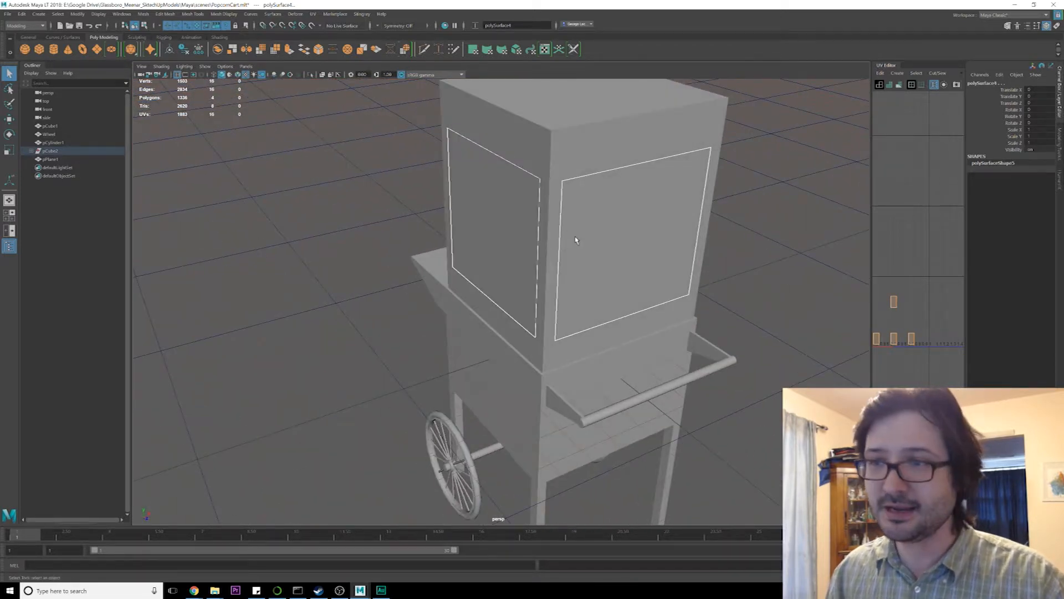
Insert a centered edge loop through the case frame's thickness at the first window opening, using the multiple edge loops option
{"action": "left_click", "coordinate": [561, 166]}
{"action": "left_click_drag", "start_coordinate": [561, 166], "coordinate": [566, 198], "text": "alt"}
{"action": "right_click_drag", "start_coordinate": [531, 164], "coordinate": [493, 180], "text": "shift"}
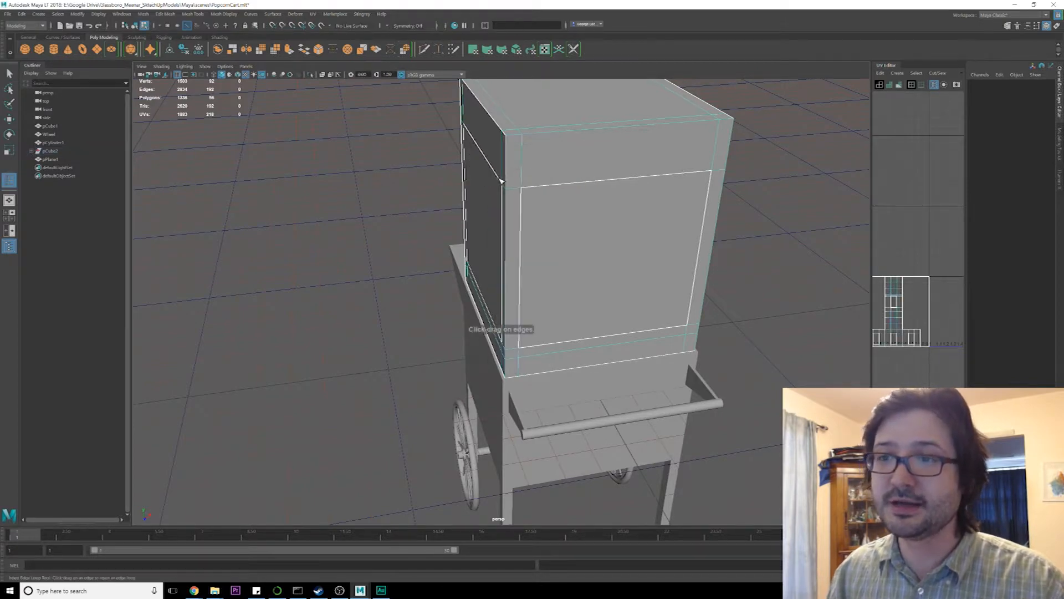
{"action": "double_click", "coordinate": [9, 180]}
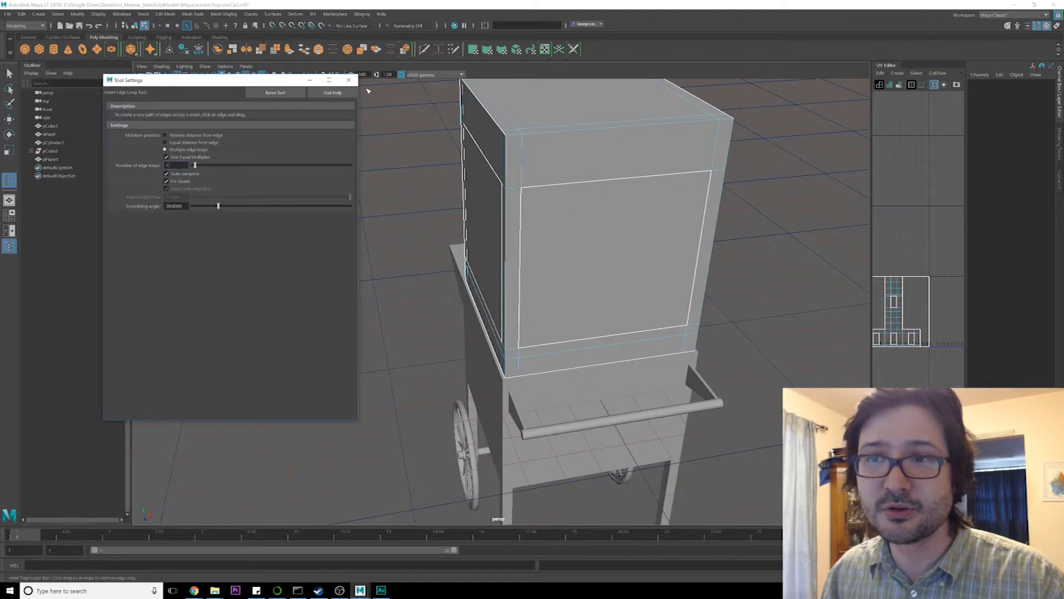
{"action": "left_click", "coordinate": [348, 80]}
{"action": "left_click", "coordinate": [521, 190]}
{"action": "left_click_drag", "start_coordinate": [521, 190], "coordinate": [595, 159], "text": "alt"}
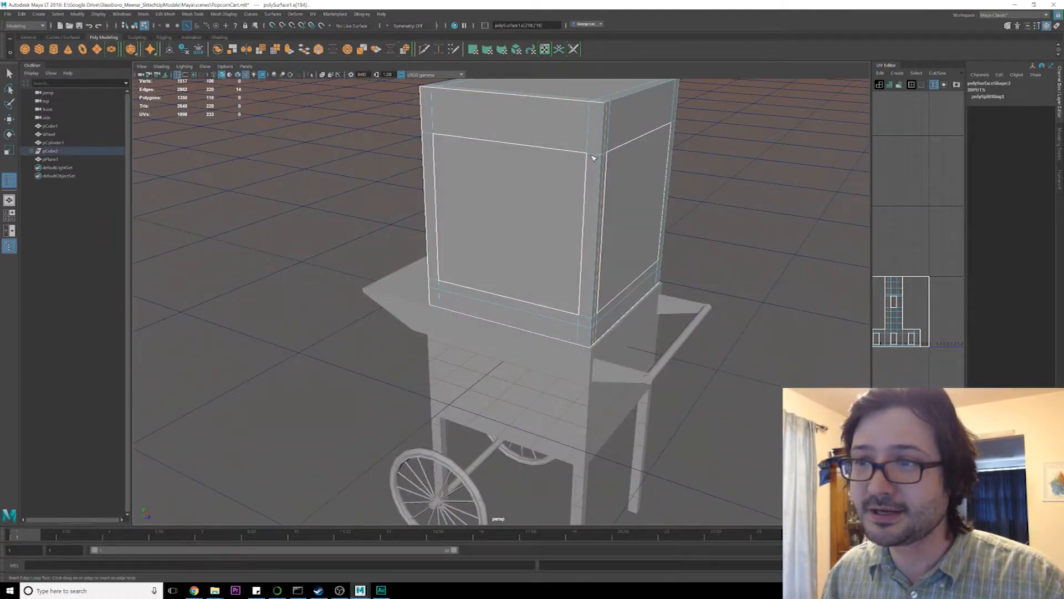
Insert matching centered edge loops through the frame's thickness at the other three window openings
{"action": "left_click", "coordinate": [595, 156]}
{"action": "left_click_drag", "start_coordinate": [595, 158], "coordinate": [473, 217], "text": "alt"}
{"action": "left_click", "coordinate": [639, 163]}
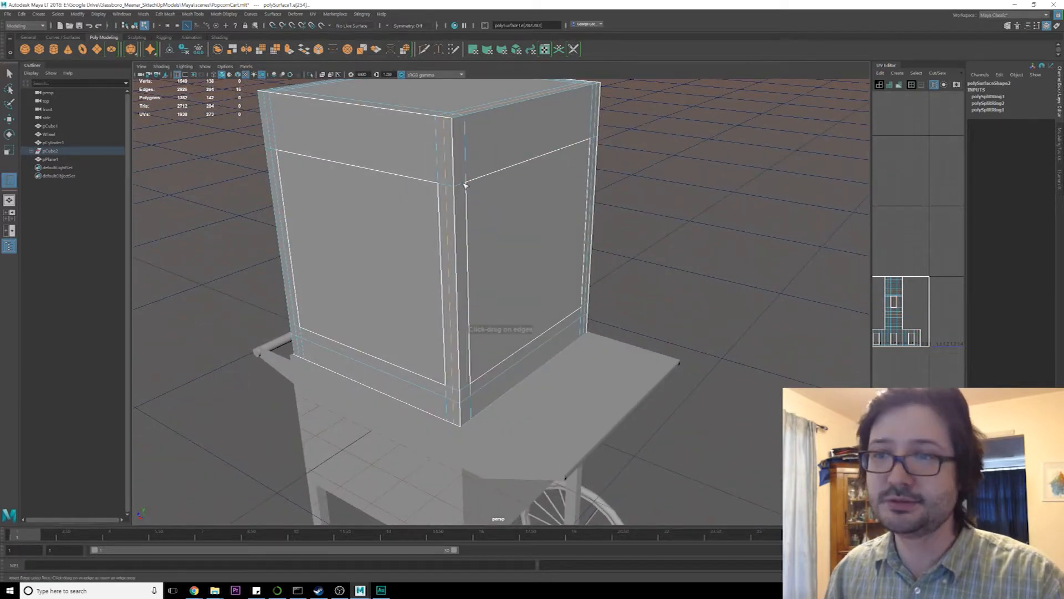
{"action": "left_click", "coordinate": [463, 187]}
{"action": "key", "text": "w"}
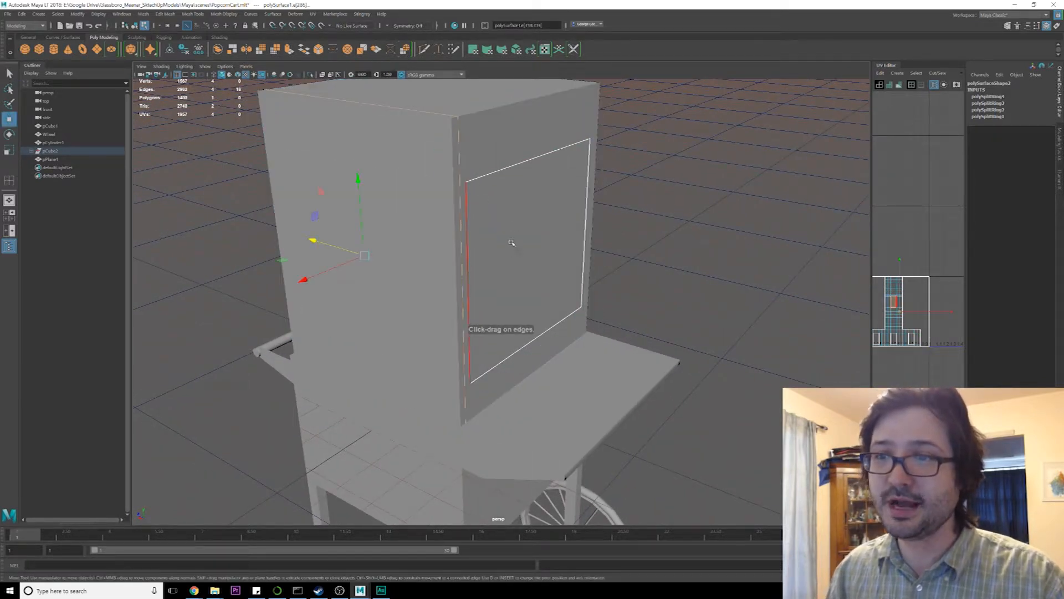
Select all four glass panes as objects and center their pivots
{"action": "key", "text": "F8"}
{"action": "left_click", "coordinate": [357, 271], "text": "shift"}
{"action": "left_click_drag", "start_coordinate": [688, 277], "coordinate": [509, 282], "text": "alt"}
{"action": "left_click", "coordinate": [536, 279], "text": "shift"}
{"action": "left_click_drag", "start_coordinate": [665, 241], "coordinate": [549, 272], "text": "alt"}
{"action": "left_click", "coordinate": [546, 270], "text": "shift"}
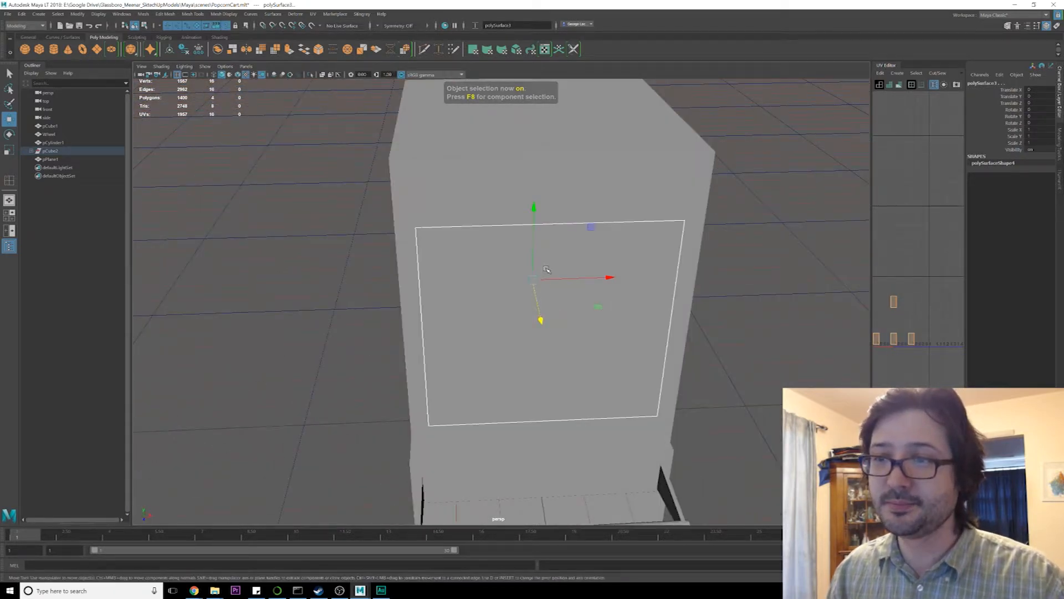
{"action": "left_click", "coordinate": [77, 14]}
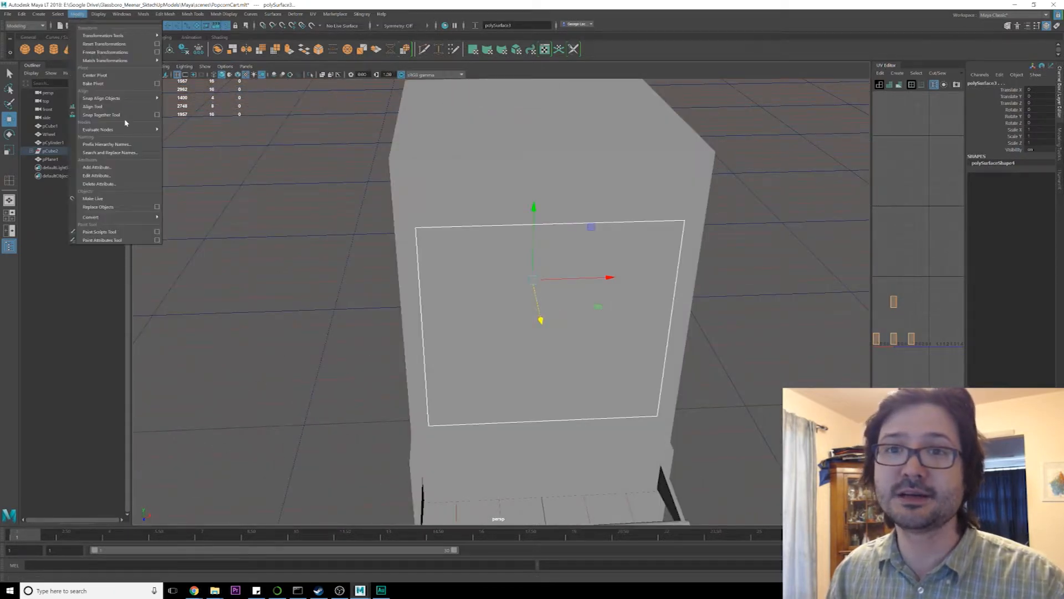
{"action": "left_click", "coordinate": [116, 76]}
Move the glass pane above the push handle inward, snapping it to the new edge loop in the frame's thickness
{"action": "left_click_drag", "start_coordinate": [516, 266], "coordinate": [561, 259], "text": "alt"}
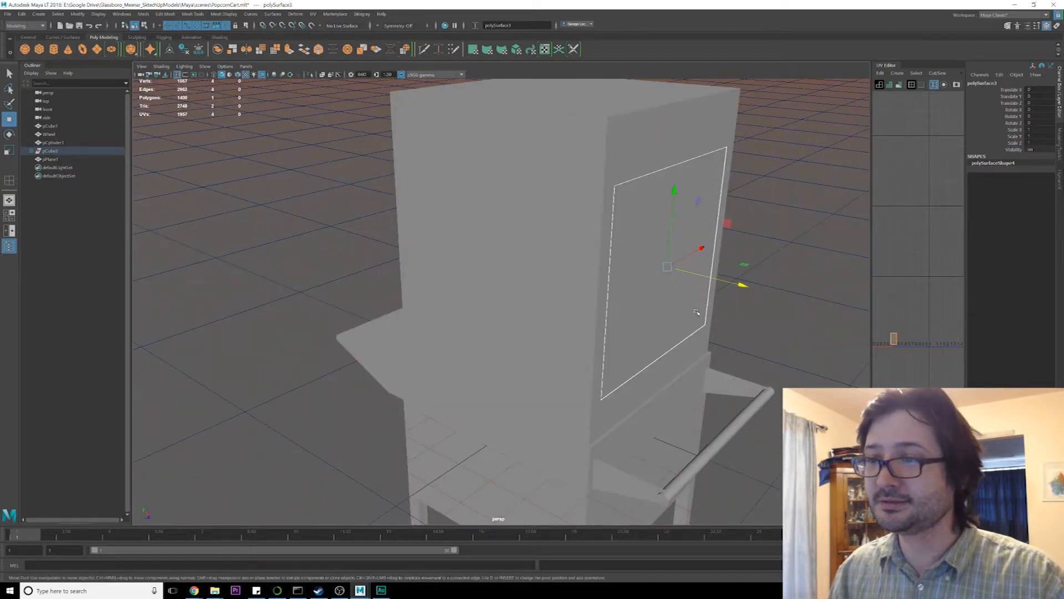
{"action": "key", "text": "v"}
{"action": "scroll", "coordinate": [701, 319], "scroll_direction": "up", "scroll_amount": 2}
{"action": "middle_click_drag", "start_coordinate": [702, 319], "coordinate": [765, 330]}
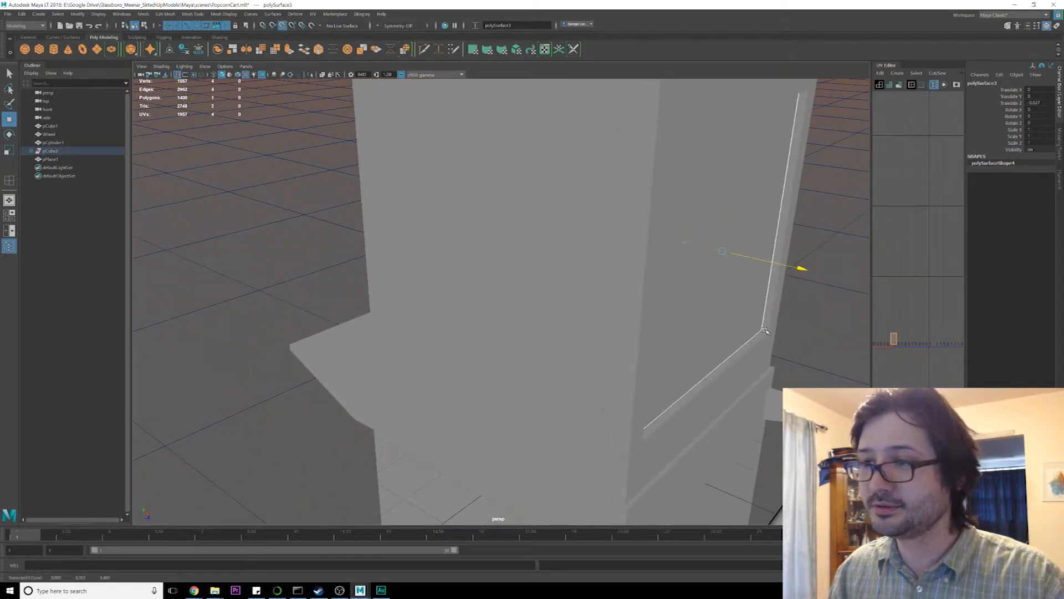
Snap the glass pane on the adjacent long side inward to the edge loop in its window opening
{"action": "left_click", "coordinate": [558, 345]}
{"action": "left_click_drag", "start_coordinate": [558, 344], "coordinate": [462, 292], "text": "alt"}
{"action": "key", "text": "v"}
{"action": "middle_click_drag", "start_coordinate": [516, 258], "coordinate": [390, 342]}
Snap the glass pane above the cart's shelf inward to the edge loop in its window opening
{"action": "left_click_drag", "start_coordinate": [390, 343], "coordinate": [533, 327], "text": "alt"}
{"action": "left_click", "coordinate": [473, 329]}
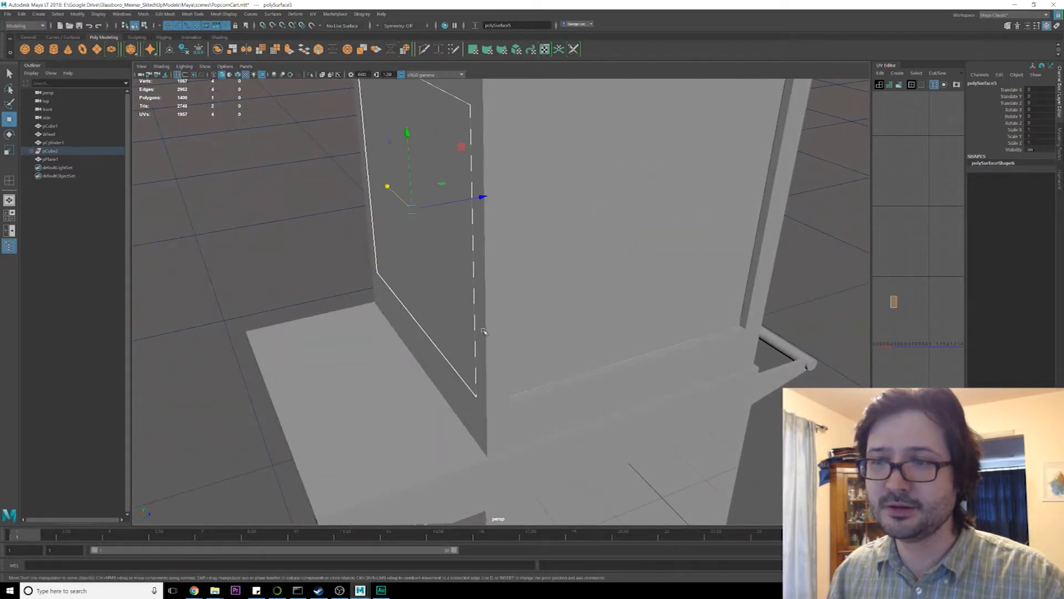
{"action": "left_click", "coordinate": [481, 331]}
{"action": "left_click_drag", "start_coordinate": [456, 331], "coordinate": [461, 326], "text": "alt"}
{"action": "left_click", "coordinate": [460, 324]}
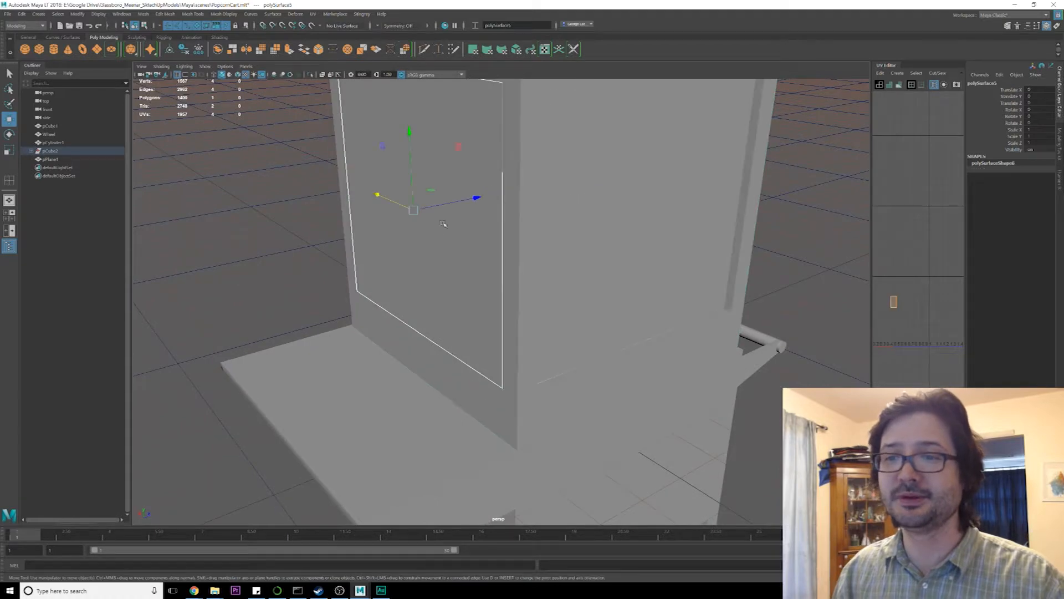
{"action": "left_click", "coordinate": [456, 202]}
{"action": "key", "text": "v"}
{"action": "middle_click_drag", "start_coordinate": [375, 301], "coordinate": [427, 307]}
Snap the last glass pane, on the remaining long side, inward to the edge loop in the frame's thickness
{"action": "left_click_drag", "start_coordinate": [354, 303], "coordinate": [406, 299], "text": "alt"}
{"action": "left_click", "coordinate": [391, 326]}
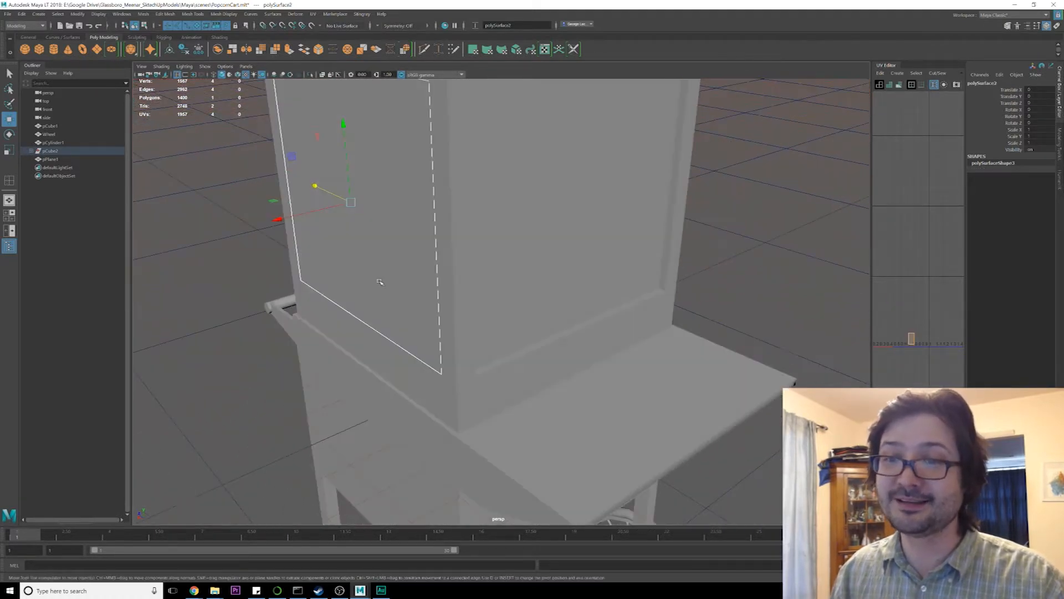
{"action": "left_click", "coordinate": [292, 223]}
{"action": "middle_click_drag", "start_coordinate": [306, 283], "coordinate": [307, 281]}
{"action": "scroll", "coordinate": [310, 280], "scroll_direction": "up", "scroll_amount": 2}
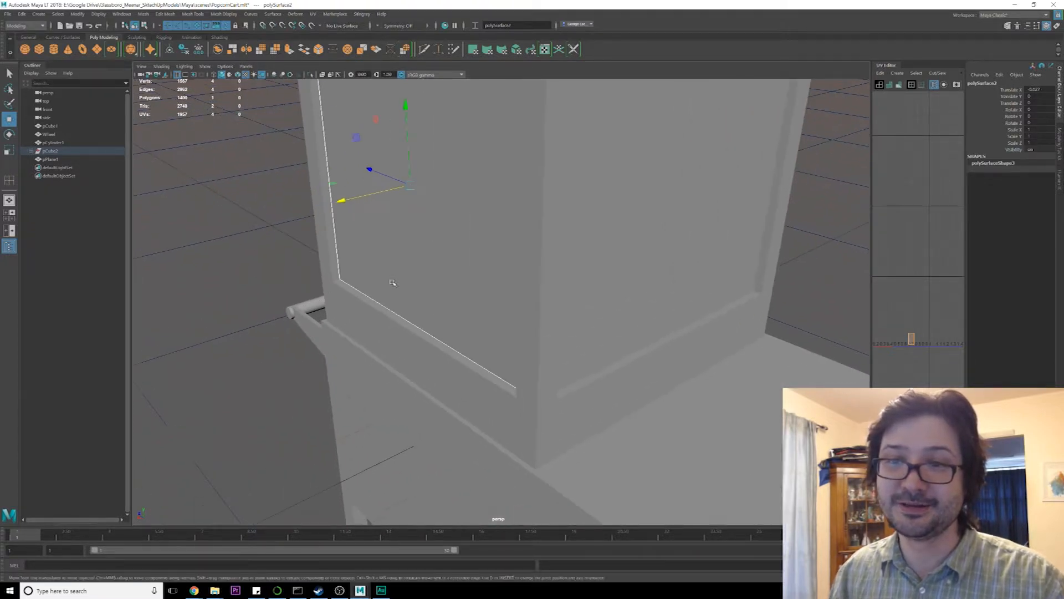
Display wireframe on shaded objects and snap the selected long-side glass pane to the edge loop inside its window opening
{"action": "left_click", "coordinate": [161, 66]}
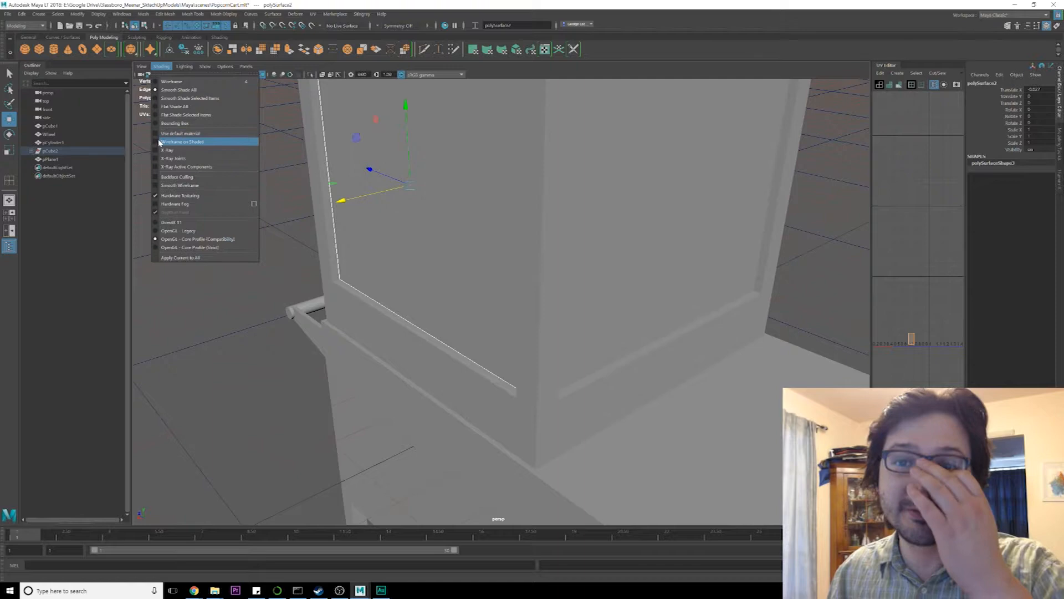
{"action": "left_click", "coordinate": [161, 141]}
{"action": "mouse_move", "coordinate": [368, 258]}
{"action": "left_mouse_down", "text": "alt"}
{"action": "mouse_move", "coordinate": [351, 259]}
{"action": "mouse_move", "coordinate": [371, 232]}
{"action": "left_mouse_up", "text": "alt"}
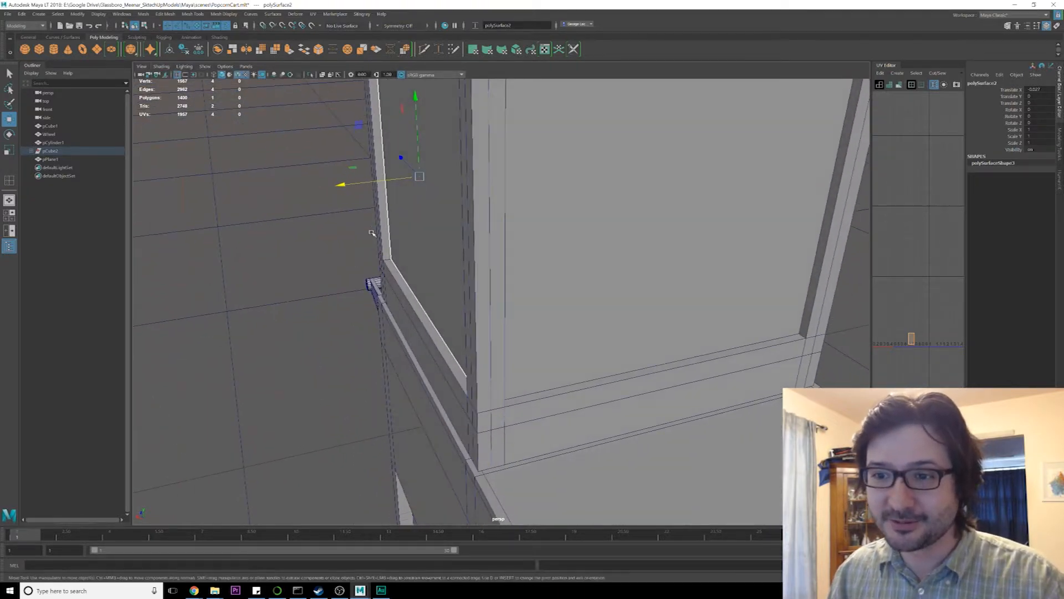
{"action": "left_click", "coordinate": [342, 188]}
{"action": "key", "text": "v"}
{"action": "middle_click_drag", "start_coordinate": [492, 410], "coordinate": [487, 411]}
Snap the glass pane on the opposite long side to the edge loop inside its window opening
{"action": "left_click_drag", "start_coordinate": [348, 357], "coordinate": [434, 317], "text": "alt"}
{"action": "left_click", "coordinate": [434, 335]}
{"action": "left_click", "coordinate": [365, 302]}
{"action": "left_click", "coordinate": [390, 156]}
{"action": "key", "text": "v"}
{"action": "left_click_drag", "start_coordinate": [259, 273], "coordinate": [386, 258], "text": "alt"}
{"action": "key", "text": "q"}
{"action": "left_click_drag", "start_coordinate": [423, 333], "coordinate": [515, 370], "text": "alt"}
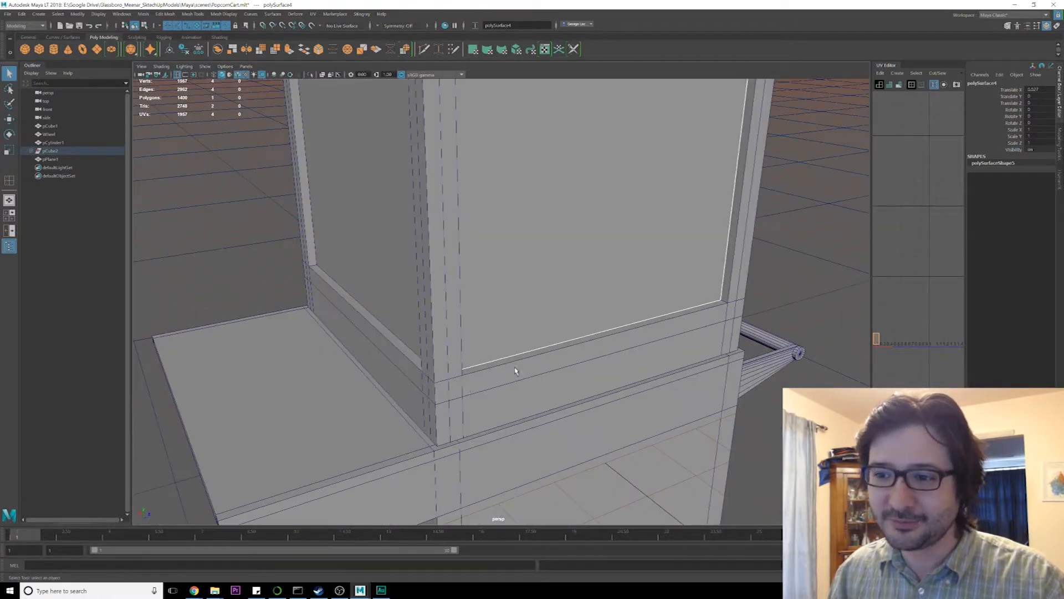
Delete the surplus edge loops running vertically through the glass case frame's corner posts
{"action": "left_click", "coordinate": [471, 387]}
{"action": "right_click_drag", "start_coordinate": [459, 388], "coordinate": [459, 340]}
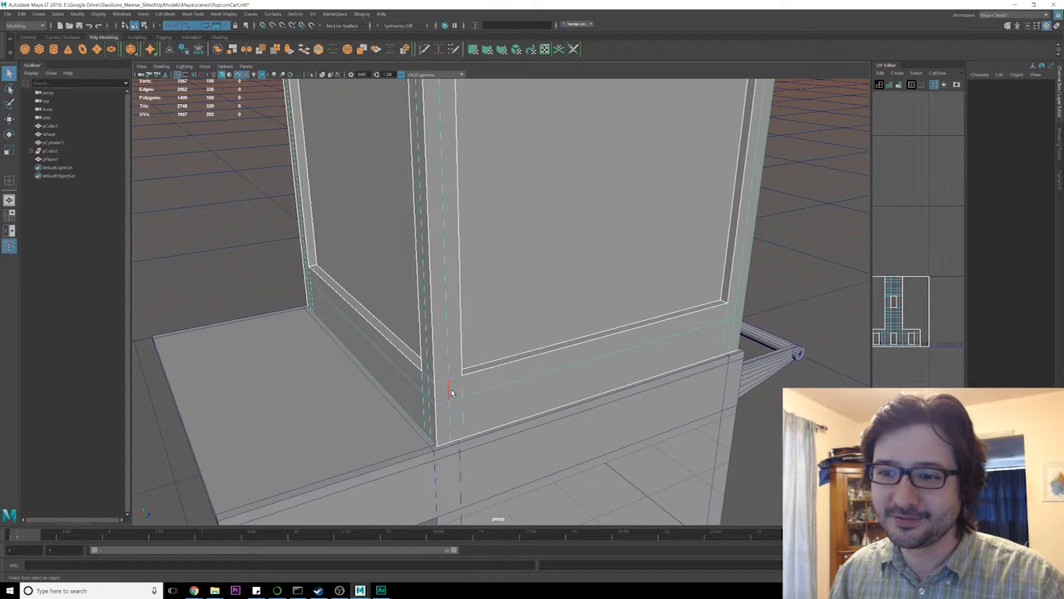
{"action": "left_click_drag", "start_coordinate": [528, 383], "coordinate": [498, 384], "text": "alt"}
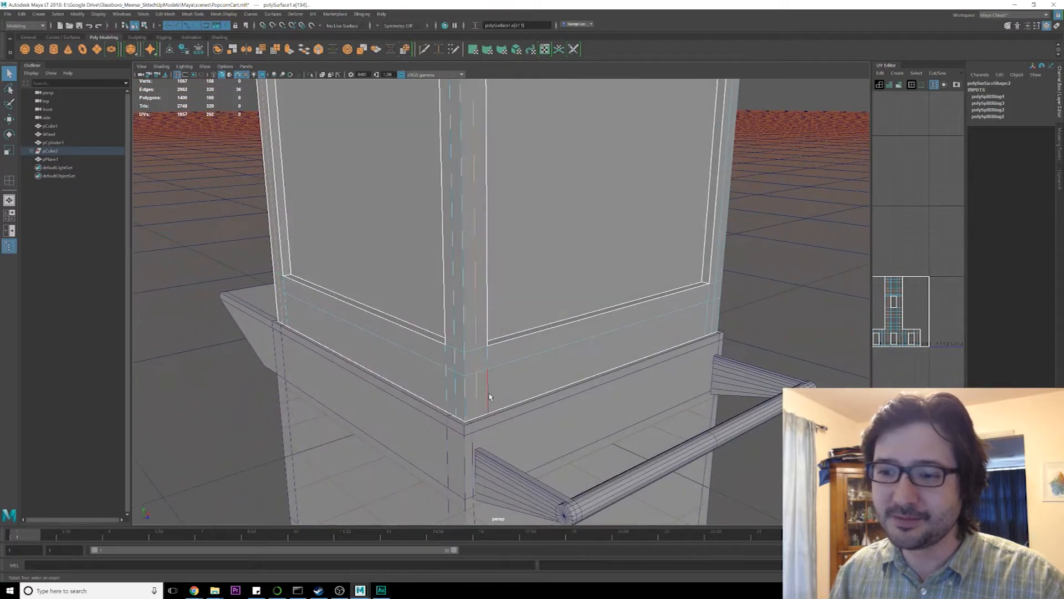
{"action": "double_click", "coordinate": [458, 363], "text": "shift"}
{"action": "left_click_drag", "start_coordinate": [577, 361], "coordinate": [457, 363], "text": "alt"}
{"action": "double_click", "coordinate": [515, 365], "text": "shift"}
{"action": "left_click_drag", "start_coordinate": [665, 341], "coordinate": [512, 417], "text": "alt"}
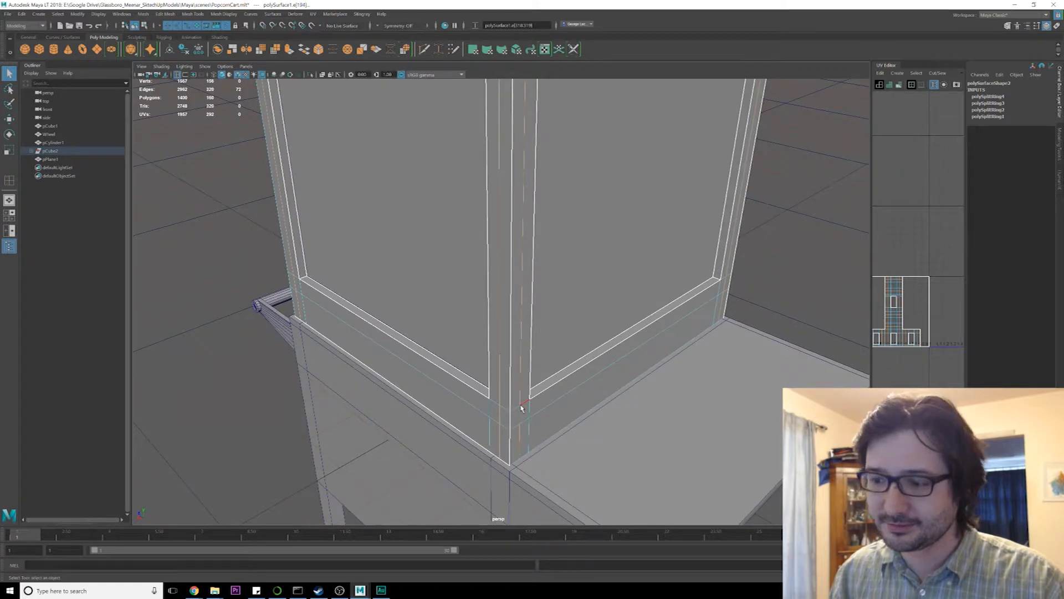
{"action": "key", "text": "Delete"}
Examine the popcorn cart reference photo in the browser for the kettle and other details inside the glass case
{"action": "scroll", "coordinate": [520, 408], "scroll_direction": "down", "scroll_amount": 5}
{"action": "left_click_drag", "start_coordinate": [559, 324], "coordinate": [494, 292], "text": "alt"}
{"action": "left_click_drag", "start_coordinate": [1063, 166], "coordinate": [705, 79]}
{"action": "left_click_drag", "start_coordinate": [610, 73], "coordinate": [518, 220]}
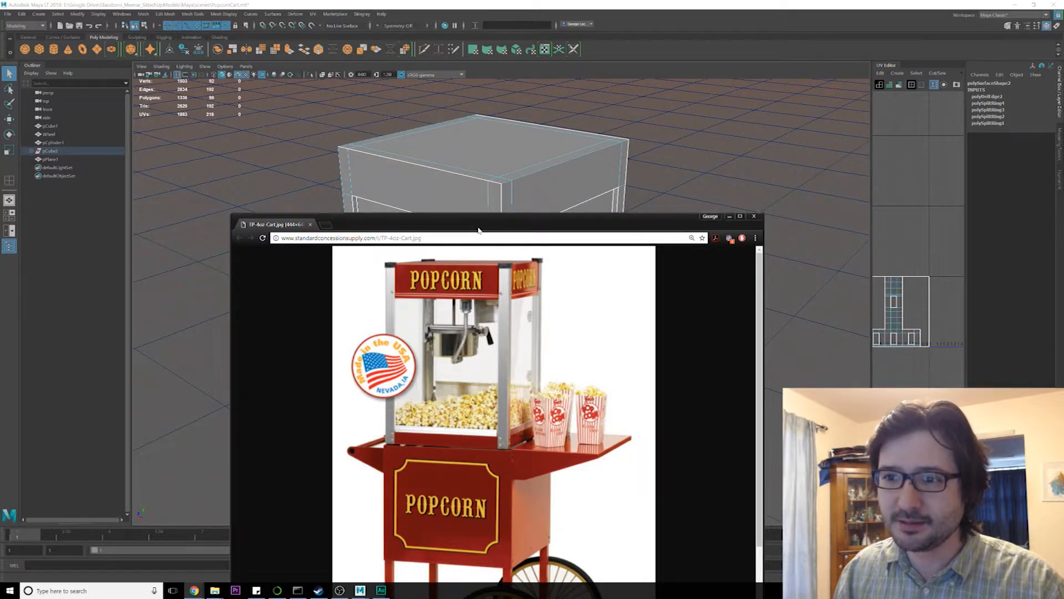
{"action": "left_click_drag", "start_coordinate": [488, 217], "coordinate": [522, 55]}
{"action": "scroll", "coordinate": [544, 327], "scroll_direction": "down", "scroll_amount": 3}
{"action": "scroll", "coordinate": [544, 327], "scroll_direction": "up", "scroll_amount": 3}
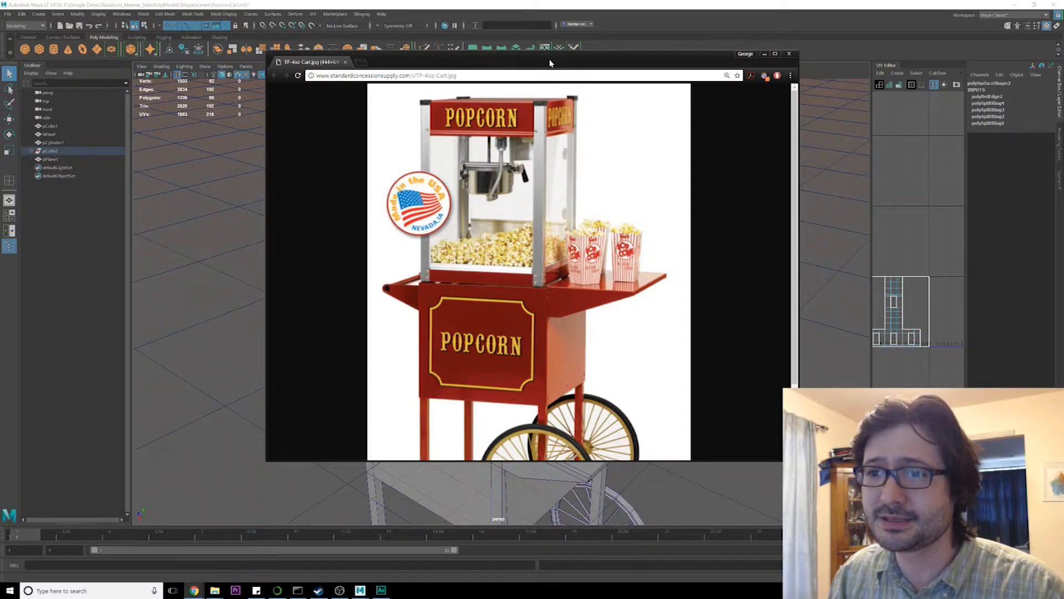
{"action": "left_click_drag", "start_coordinate": [550, 63], "coordinate": [0, 94]}
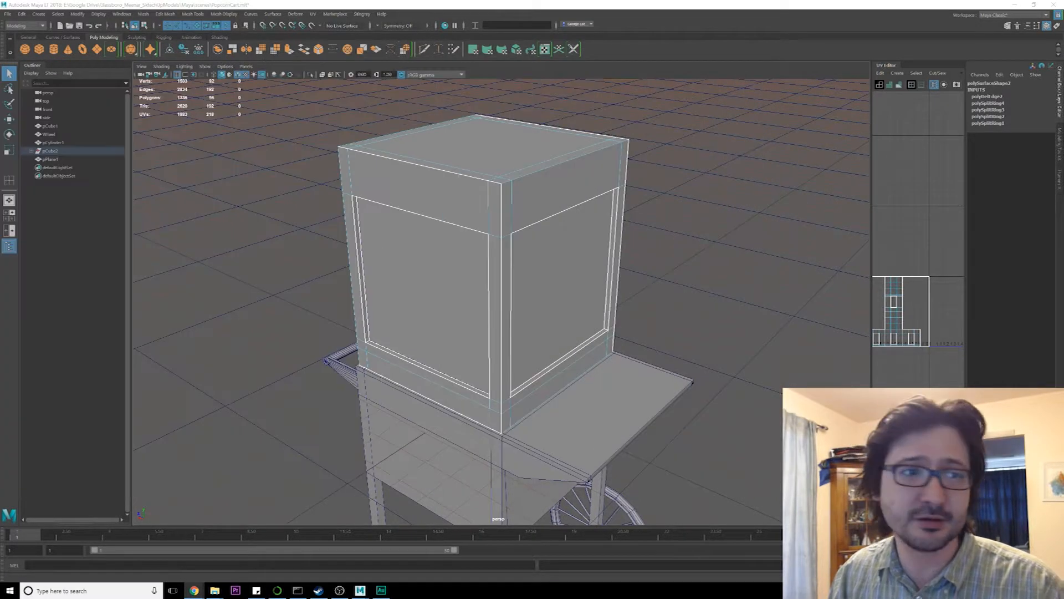
Hide the glass panes of the case to expose its interior
{"action": "left_click", "coordinate": [288, 210]}
{"action": "left_click", "coordinate": [551, 280]}
{"action": "mouse_move", "coordinate": [551, 279]}
{"action": "left_mouse_down", "text": "alt"}
{"action": "mouse_move", "coordinate": [515, 294]}
{"action": "mouse_move", "coordinate": [545, 299]}
{"action": "left_mouse_up", "text": "alt"}
{"action": "left_click", "coordinate": [515, 294], "text": "shift"}
{"action": "left_click", "coordinate": [560, 293], "text": "shift"}
{"action": "key", "text": "ctrl+h"}
{"action": "scroll", "coordinate": [484, 230], "scroll_direction": "up", "scroll_amount": 2}
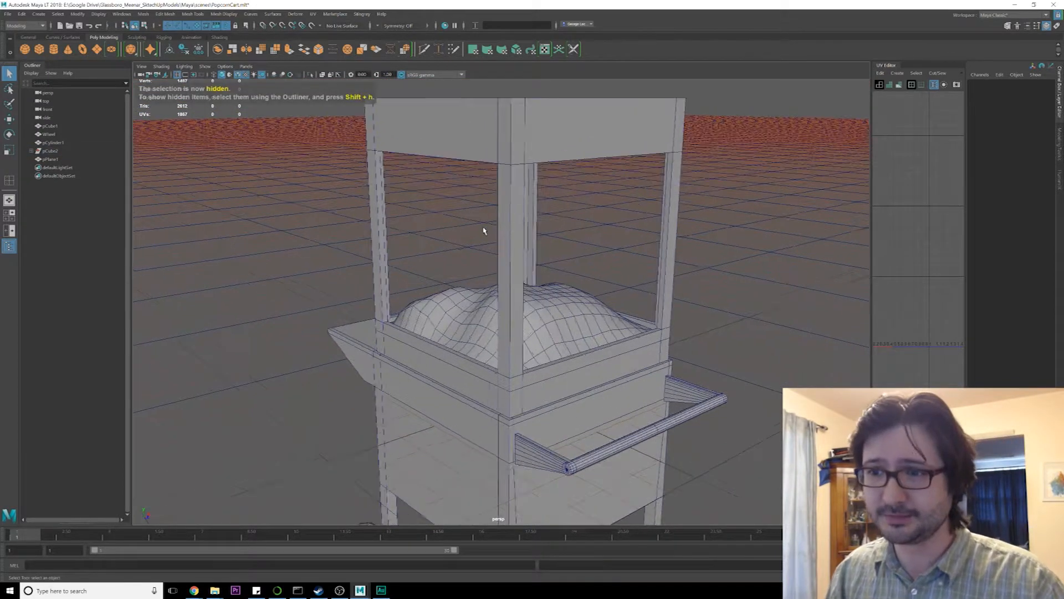
{"action": "left_click_drag", "start_coordinate": [484, 230], "coordinate": [321, 154], "text": "alt"}
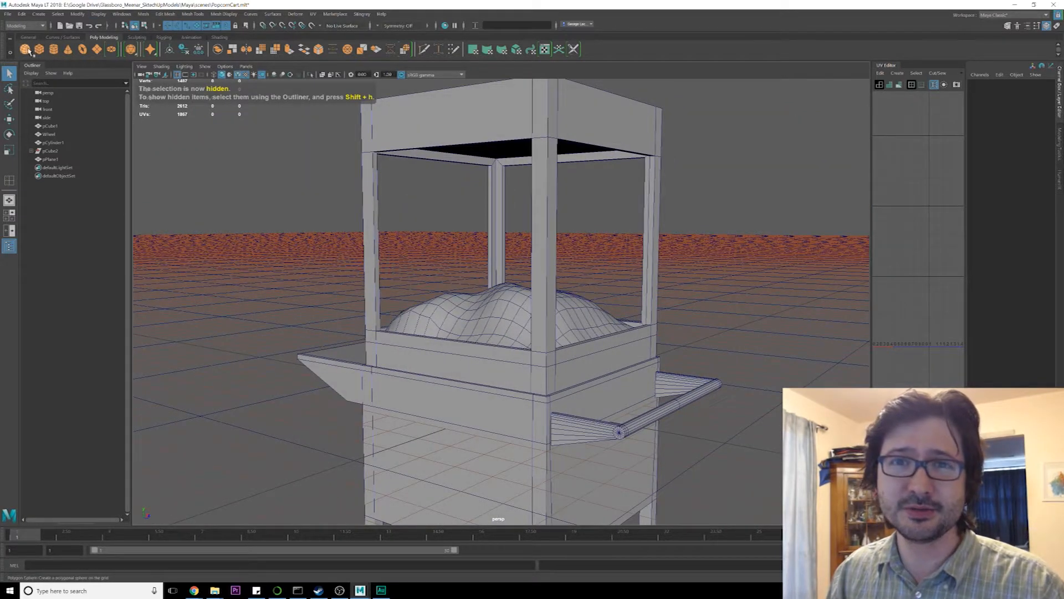
Create a polygon cylinder, scale it down, and raise it into the glass case
{"action": "left_click", "coordinate": [54, 49]}
{"action": "scroll", "coordinate": [548, 261], "scroll_direction": "down", "scroll_amount": 2}
{"action": "left_click_drag", "start_coordinate": [548, 261], "coordinate": [492, 282], "text": "alt"}
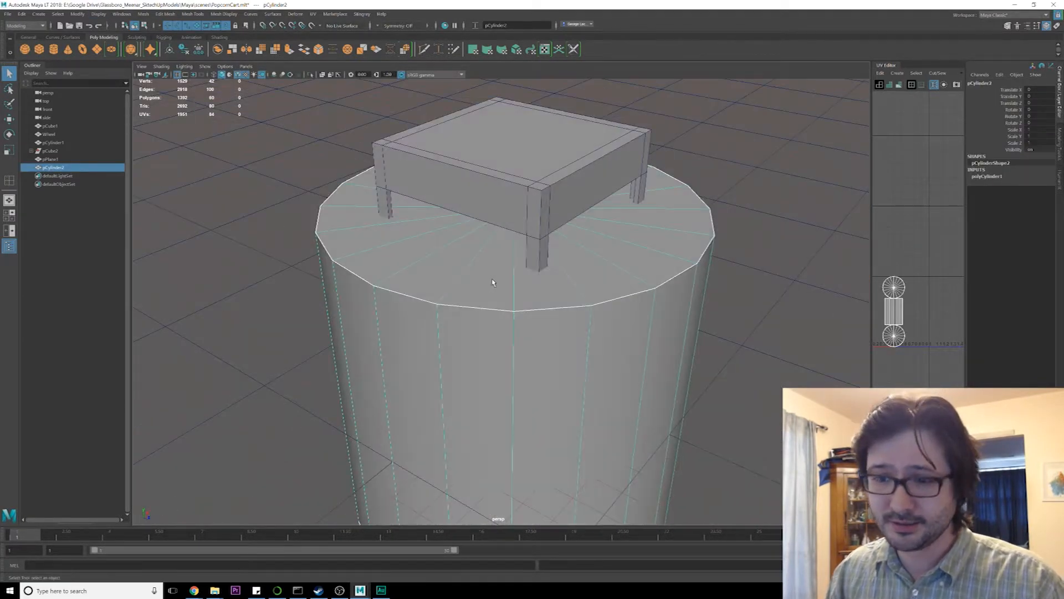
{"action": "key", "text": "r"}
{"action": "left_click_drag", "start_coordinate": [591, 361], "coordinate": [568, 360]}
{"action": "left_click_drag", "start_coordinate": [514, 300], "coordinate": [514, 335]}
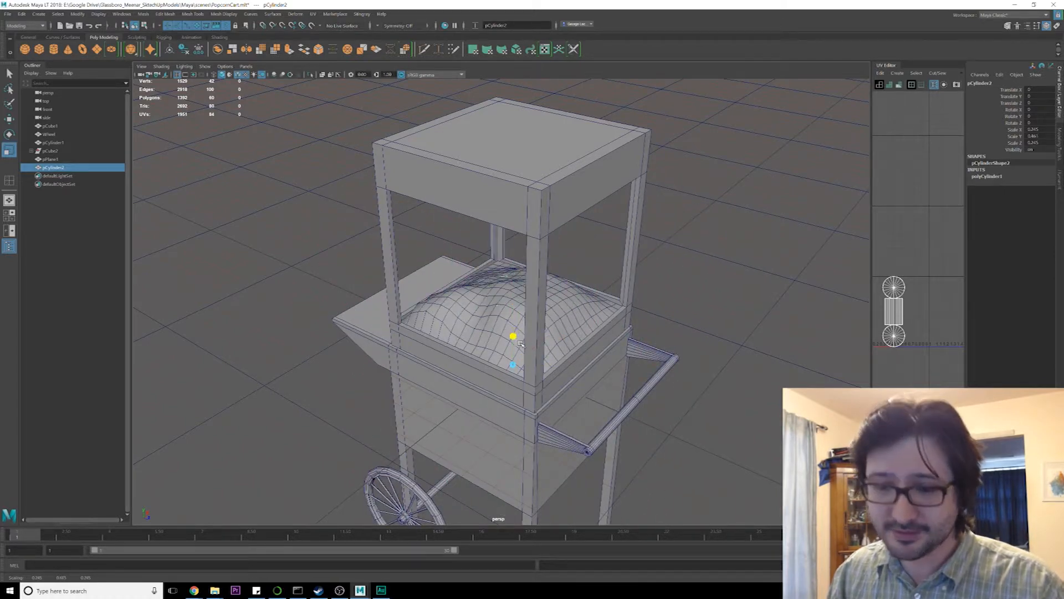
{"action": "key", "text": "w"}
{"action": "left_click_drag", "start_coordinate": [513, 298], "coordinate": [512, 212]}
Shrink the cylinder to a kettle about 0.18 in X and Z scale and raise it to the popcorn pile's top
{"action": "scroll", "coordinate": [512, 221], "scroll_direction": "up", "scroll_amount": 1}
{"action": "key", "text": "f"}
{"action": "left_click_drag", "start_coordinate": [452, 343], "coordinate": [508, 292], "text": "alt"}
{"action": "key", "text": "e"}
{"action": "key", "text": "r"}
{"action": "left_click_drag", "start_coordinate": [502, 227], "coordinate": [528, 314]}
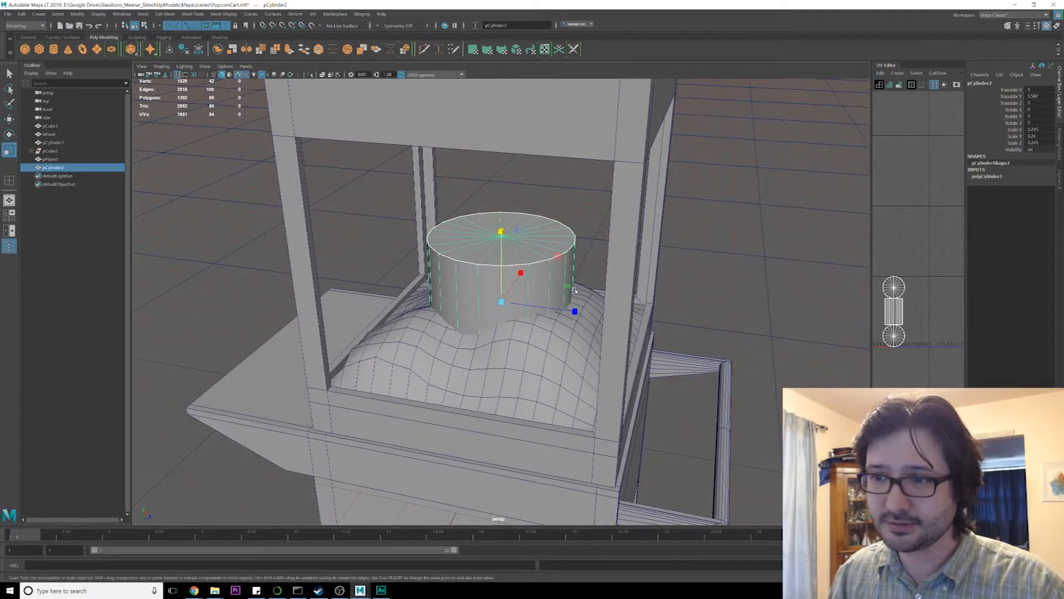
{"action": "left_click_drag", "start_coordinate": [575, 290], "coordinate": [548, 284]}
{"action": "key", "text": "w"}
{"action": "mouse_move", "coordinate": [499, 233]}
{"action": "left_mouse_down"}
{"action": "mouse_move", "coordinate": [500, 194]}
{"action": "mouse_move", "coordinate": [505, 233]}
{"action": "left_mouse_up"}
{"action": "key", "text": "r"}
{"action": "scroll", "coordinate": [505, 232], "scroll_direction": "up", "scroll_amount": 6}
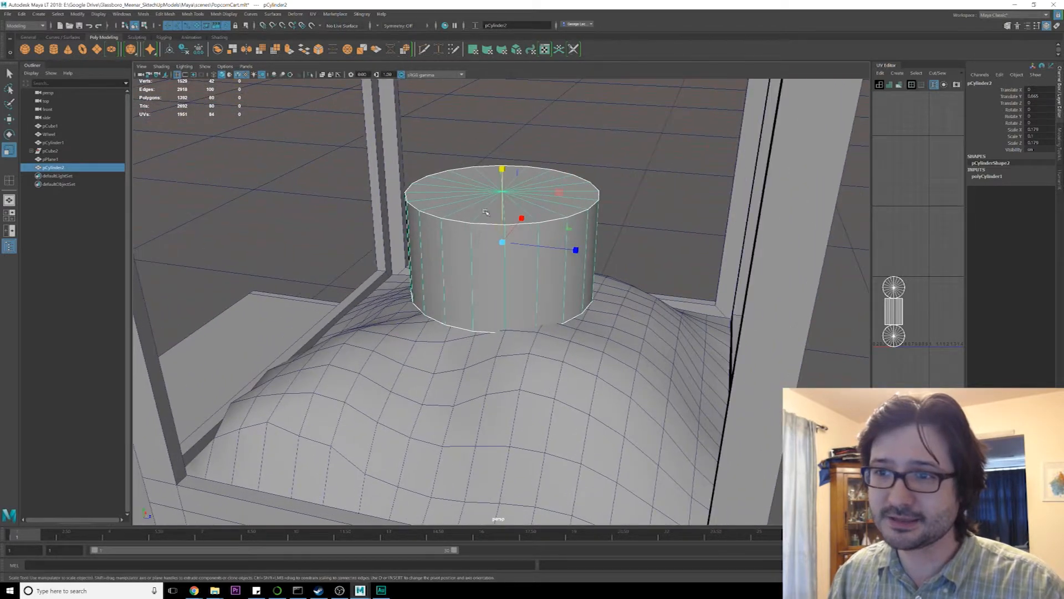
Scale the cylinder's top faces outward so the kettle flares toward its rim
{"action": "right_click_drag", "start_coordinate": [486, 217], "coordinate": [490, 227]}
{"action": "left_click_drag", "start_coordinate": [489, 227], "coordinate": [483, 206], "text": "alt"}
{"action": "left_click_drag", "start_coordinate": [310, 128], "coordinate": [647, 224]}
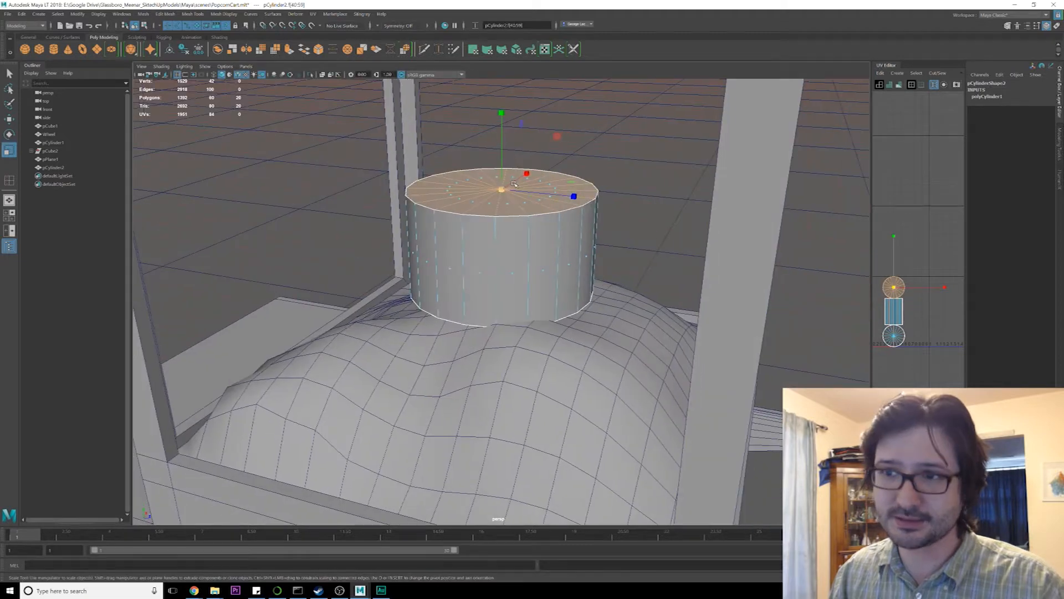
{"action": "left_click_drag", "start_coordinate": [504, 188], "coordinate": [530, 194]}
{"action": "scroll", "coordinate": [530, 194], "scroll_direction": "up", "scroll_amount": 2}
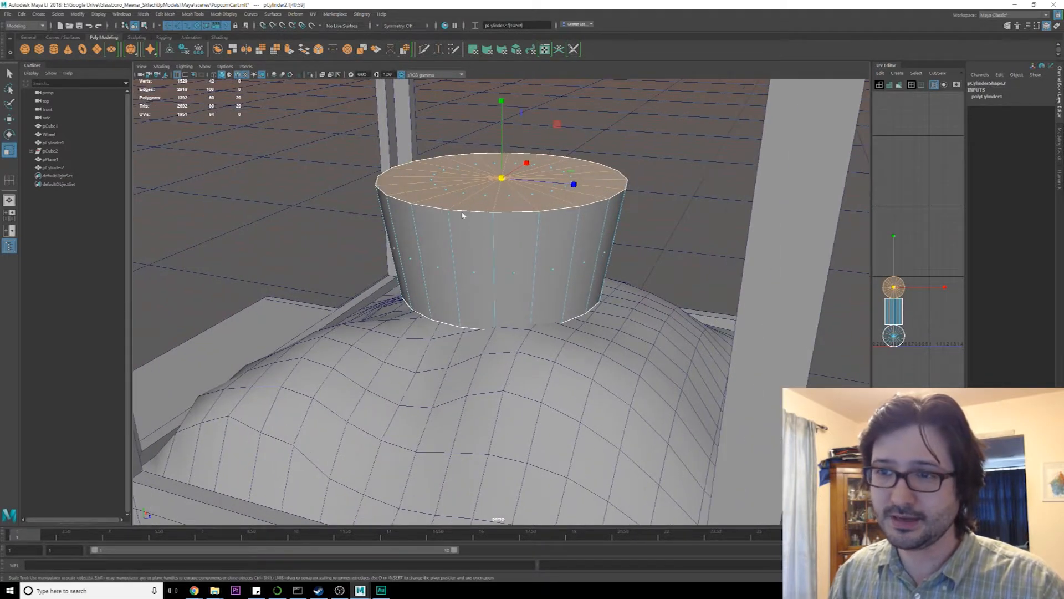
Bevel the border of the kettle's top faces with a fraction of 0.1 and 2 segments
{"action": "right_click_drag", "start_coordinate": [471, 216], "coordinate": [522, 219], "text": "shift"}
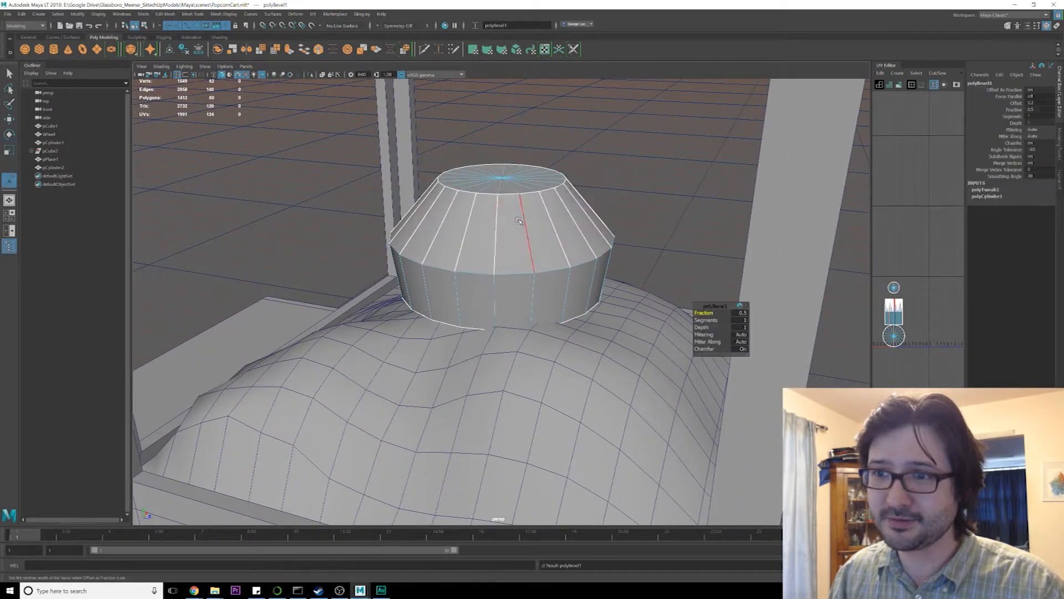
{"action": "left_click_drag", "start_coordinate": [705, 312], "coordinate": [710, 320]}
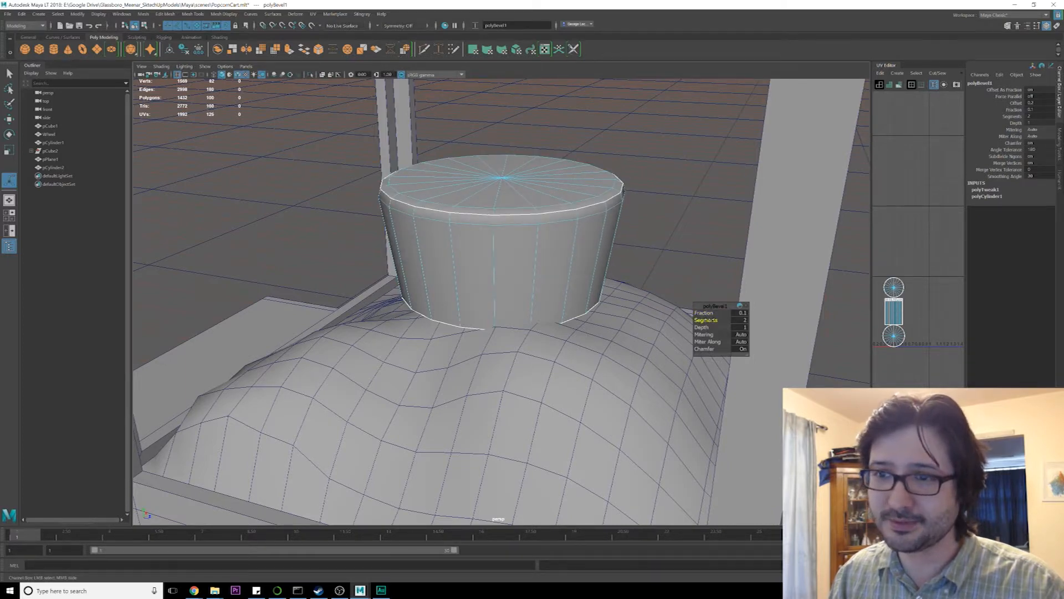
{"action": "left_click_drag", "start_coordinate": [376, 176], "coordinate": [395, 240], "text": "alt"}
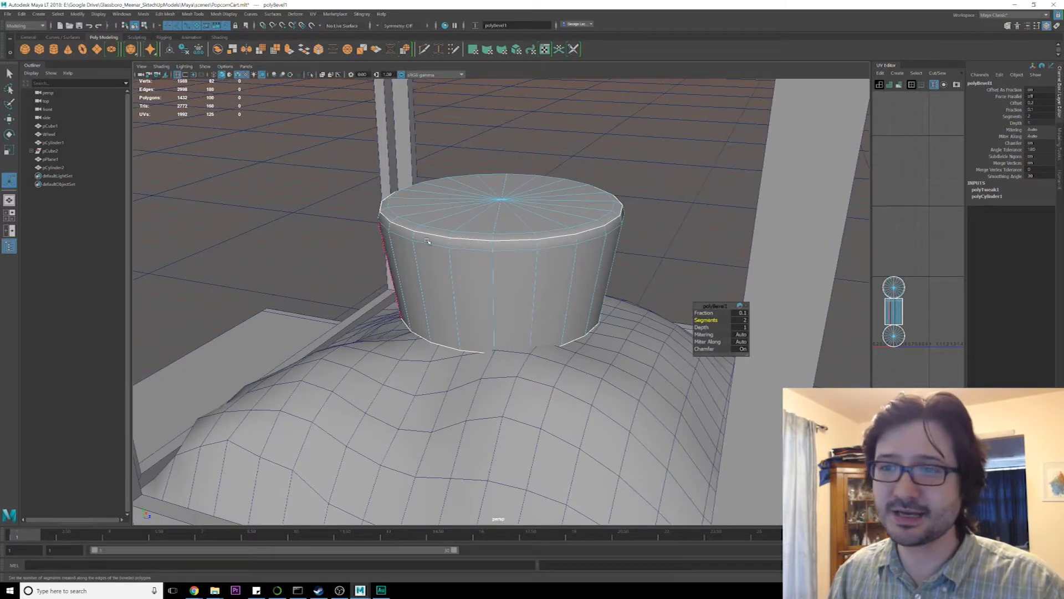
Scale the inner edge loop on the kettle's top inward toward the centre
{"action": "key", "text": "q"}
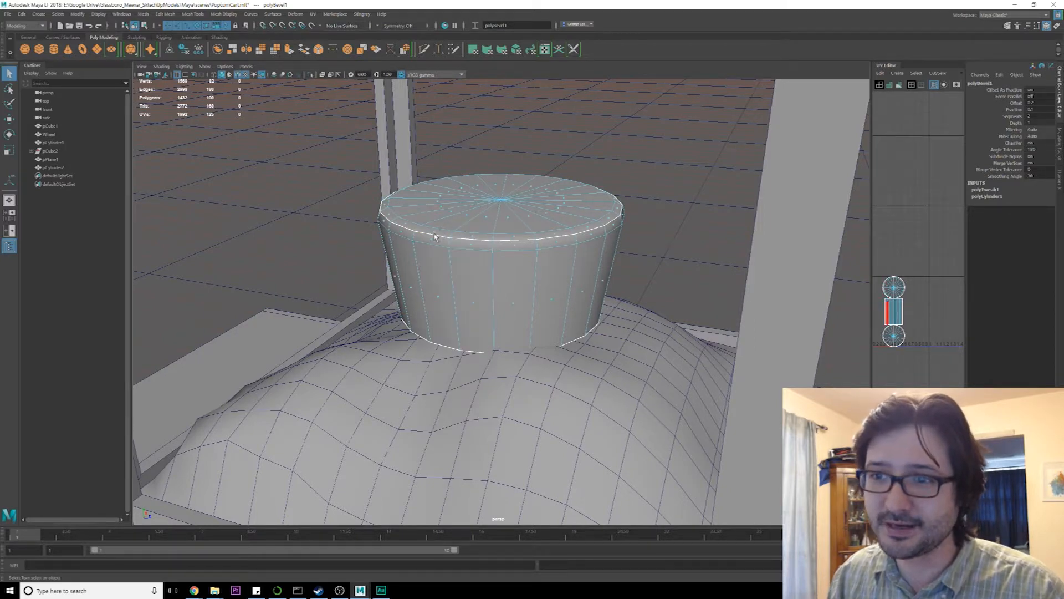
{"action": "left_click", "coordinate": [434, 237]}
{"action": "double_click", "coordinate": [469, 239]}
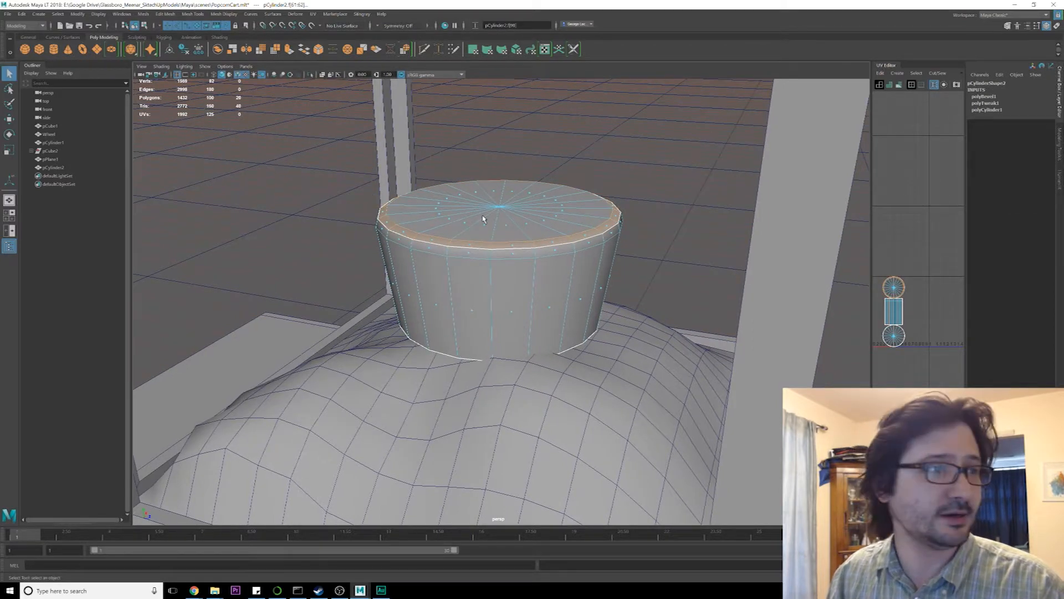
{"action": "right_click", "coordinate": [484, 229], "text": "shift"}
{"action": "left_click", "coordinate": [476, 241]}
{"action": "right_click_drag", "start_coordinate": [476, 238], "coordinate": [475, 215]}
{"action": "left_click", "coordinate": [481, 236]}
{"action": "right_click", "coordinate": [481, 240], "text": "shift"}
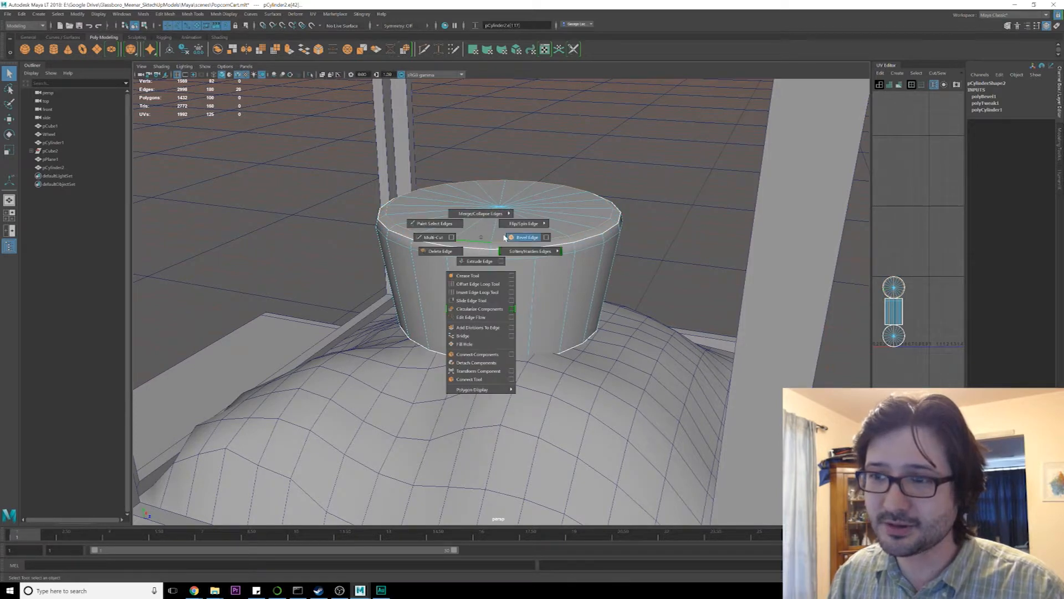
{"action": "key", "text": "r"}
{"action": "left_click_drag", "start_coordinate": [506, 208], "coordinate": [446, 206]}
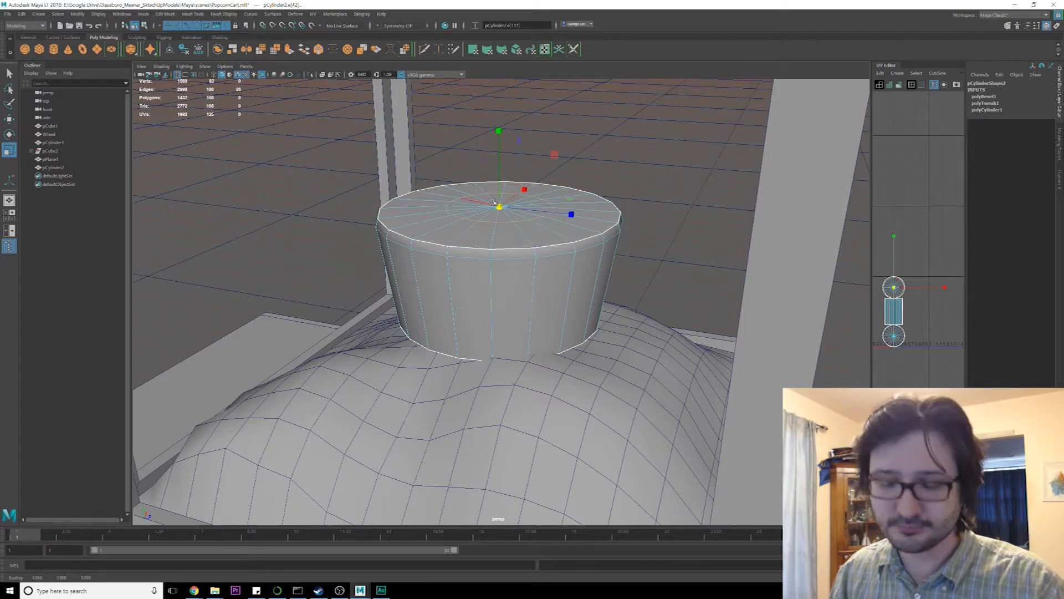
{"action": "key", "text": "w"}
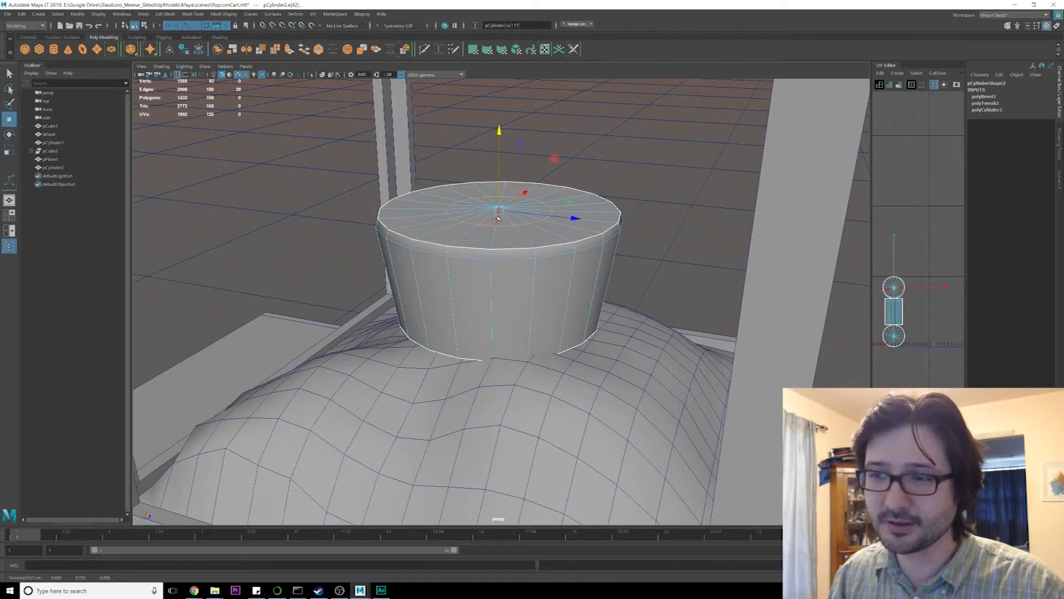
Shrink the kettle top's inner edge loop further to form a small circle for the stem
{"action": "left_click_drag", "start_coordinate": [443, 247], "coordinate": [447, 245], "text": "alt"}
{"action": "right_click", "coordinate": [480, 226]}
{"action": "left_click", "coordinate": [465, 204]}
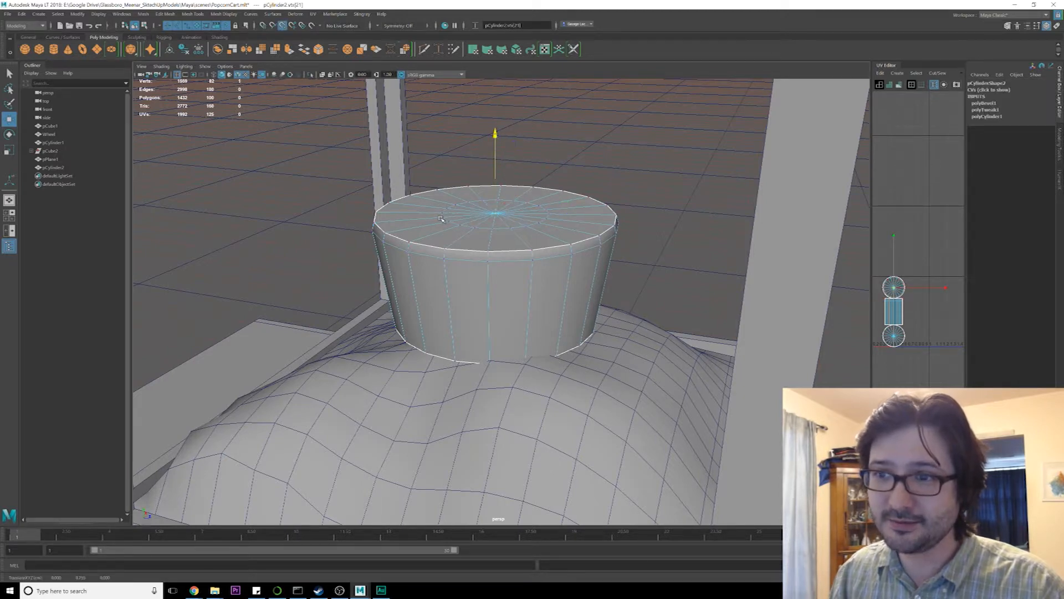
{"action": "scroll", "coordinate": [474, 205], "scroll_direction": "up", "scroll_amount": 1}
{"action": "middle_click_drag", "start_coordinate": [473, 205], "coordinate": [472, 218], "text": "alt"}
{"action": "right_click_drag", "start_coordinate": [452, 208], "coordinate": [452, 190]}
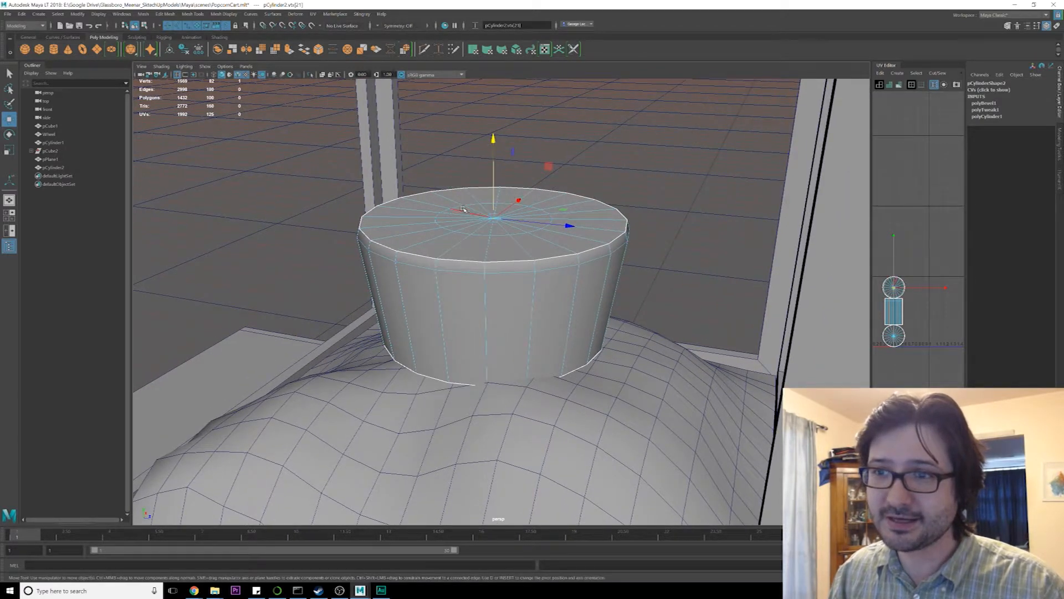
{"action": "double_click", "coordinate": [471, 204]}
{"action": "key", "text": "r"}
{"action": "left_click_drag", "start_coordinate": [495, 218], "coordinate": [426, 217]}
Extrude the small circle of faces at the kettle top's centre upward by 0.21 to form a stem
{"action": "right_click_drag", "start_coordinate": [457, 220], "coordinate": [457, 241]}
{"action": "left_click_drag", "start_coordinate": [474, 206], "coordinate": [523, 232]}
{"action": "left_click_drag", "start_coordinate": [523, 232], "coordinate": [498, 82], "text": "alt"}
{"action": "key", "text": "ctrl+e"}
{"action": "left_click_drag", "start_coordinate": [508, 173], "coordinate": [506, 242], "text": "alt"}
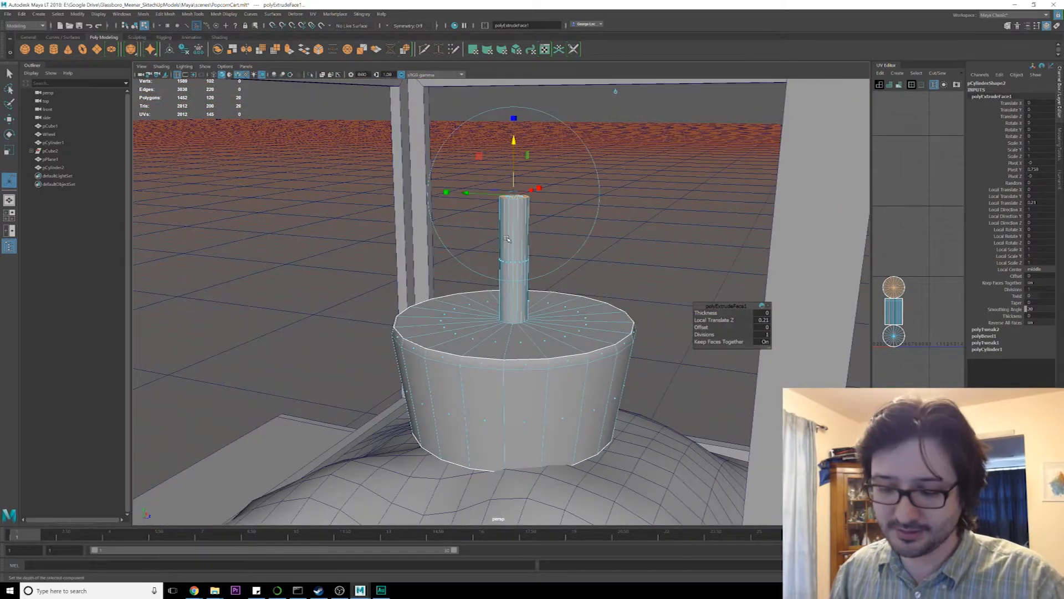
Move the kettle's pivot to the top of its stem and snap the kettle up to the case's ceiling
{"action": "key", "text": "F8"}
{"action": "key", "text": "w"}
{"action": "scroll", "coordinate": [517, 179], "scroll_direction": "down", "scroll_amount": 2}
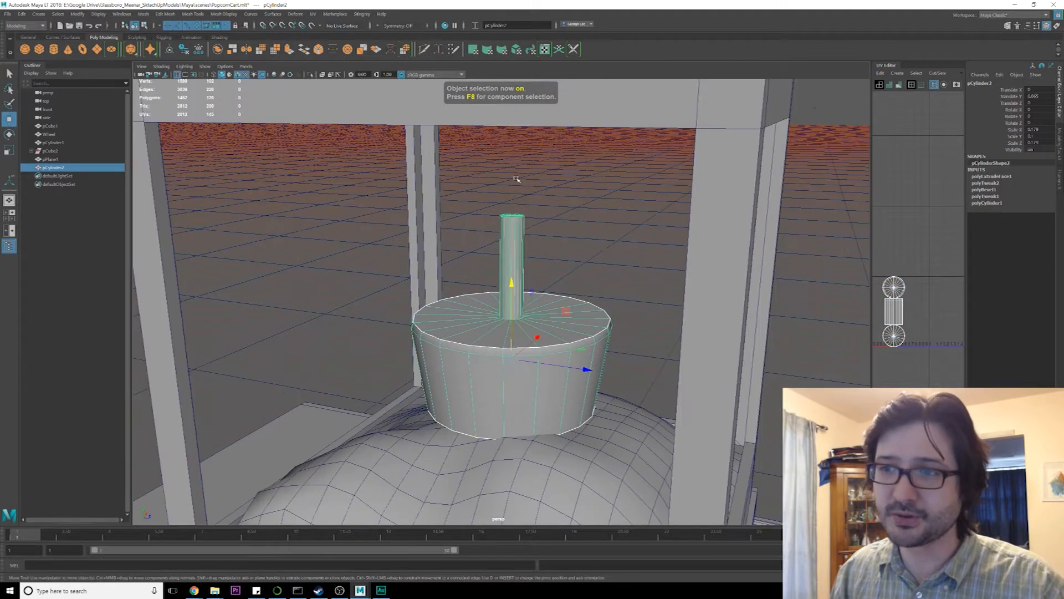
{"action": "left_click_drag", "start_coordinate": [517, 292], "coordinate": [510, 133], "text": "alt"}
{"action": "key", "text": "d"}
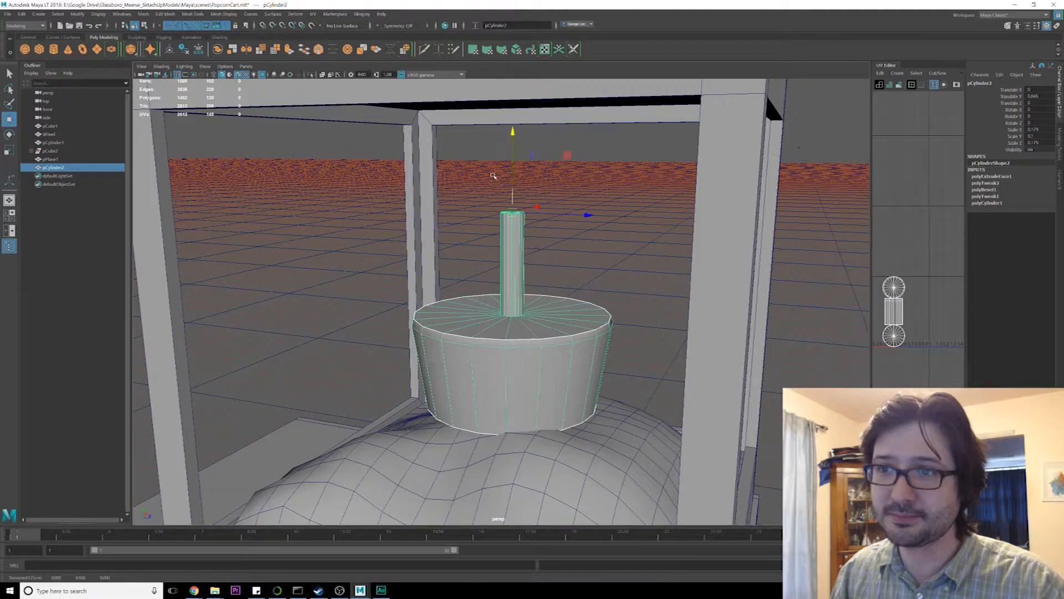
{"action": "left_click_drag", "start_coordinate": [495, 233], "coordinate": [475, 202], "text": "alt"}
{"action": "key", "text": "v"}
{"action": "middle_click_drag", "start_coordinate": [435, 189], "coordinate": [438, 189]}
Slide the hanging kettle horizontally in X beneath the case's ceiling
{"action": "left_click_drag", "start_coordinate": [438, 190], "coordinate": [511, 120], "text": "alt"}
{"action": "left_click_drag", "start_coordinate": [586, 206], "coordinate": [502, 197], "text": "alt"}
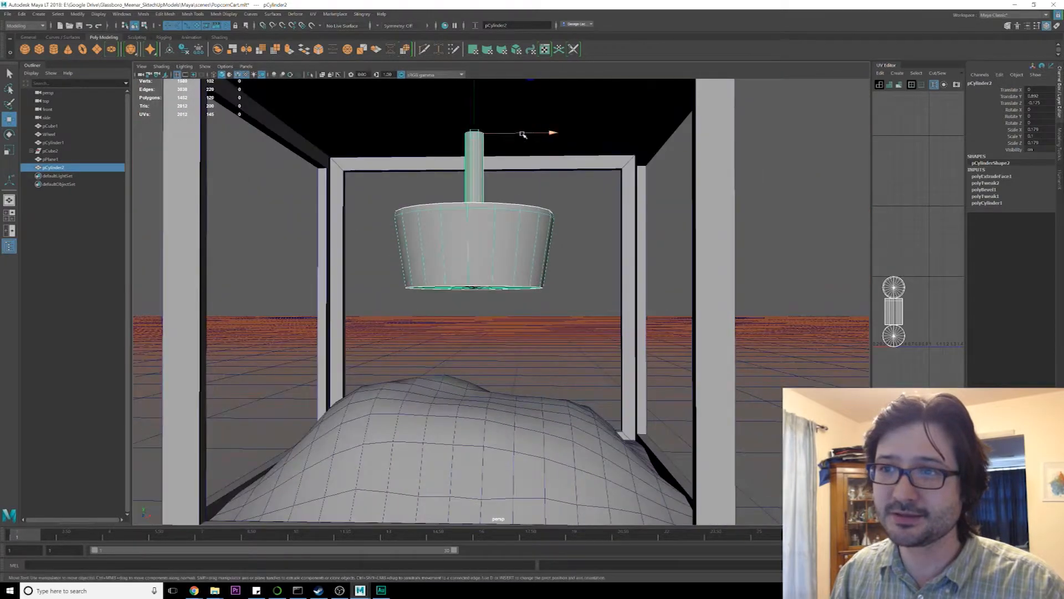
{"action": "left_click", "coordinate": [570, 139]}
{"action": "key", "text": "ctrl+z"}
{"action": "left_click_drag", "start_coordinate": [554, 133], "coordinate": [624, 141]}
Bevel the kettle's bottom edge loop with a fraction of 0.1 and 2 segments
{"action": "left_click_drag", "start_coordinate": [565, 185], "coordinate": [520, 278], "text": "alt"}
{"action": "key", "text": "F10"}
{"action": "double_click", "coordinate": [500, 249]}
{"action": "key", "text": "ctrl+b"}
{"action": "left_click_drag", "start_coordinate": [694, 313], "coordinate": [513, 310]}
{"action": "left_click_drag", "start_coordinate": [476, 260], "coordinate": [415, 204], "text": "alt"}
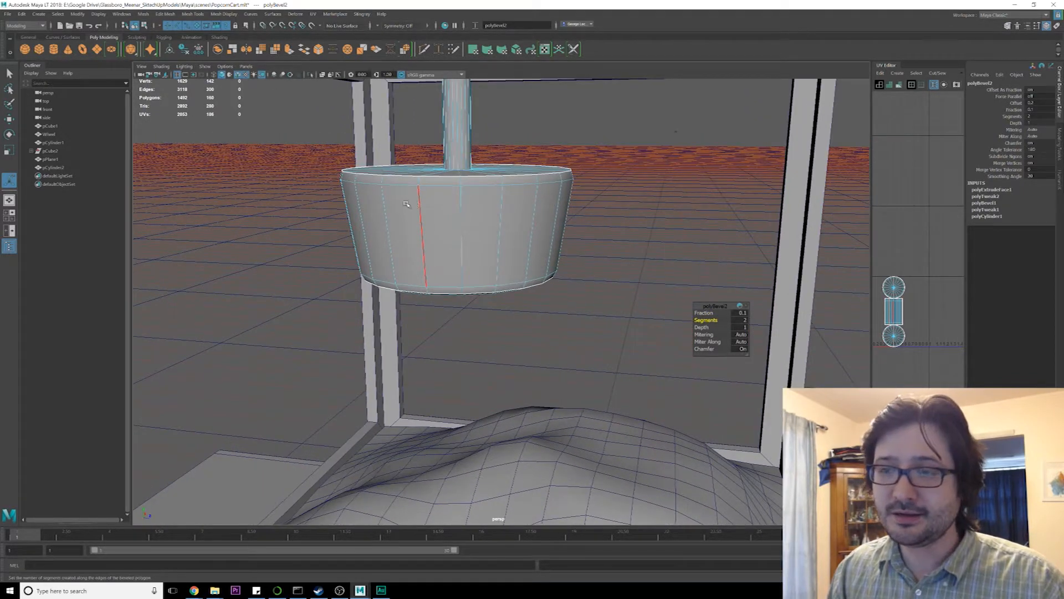
Bevel the edge loop around the upper part of the kettle's side with a fraction of 0.5 and 1 segment
{"action": "double_click", "coordinate": [404, 185]}
{"action": "right_click_drag", "start_coordinate": [404, 186], "coordinate": [449, 192], "text": "shift"}
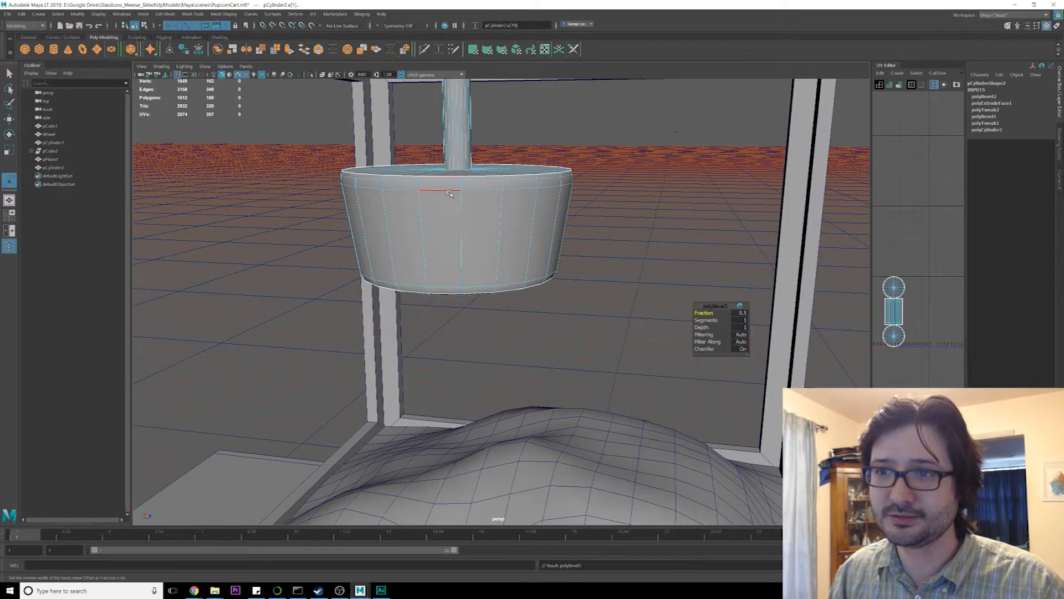
{"action": "scroll", "coordinate": [443, 188], "scroll_direction": "up", "scroll_amount": 1}
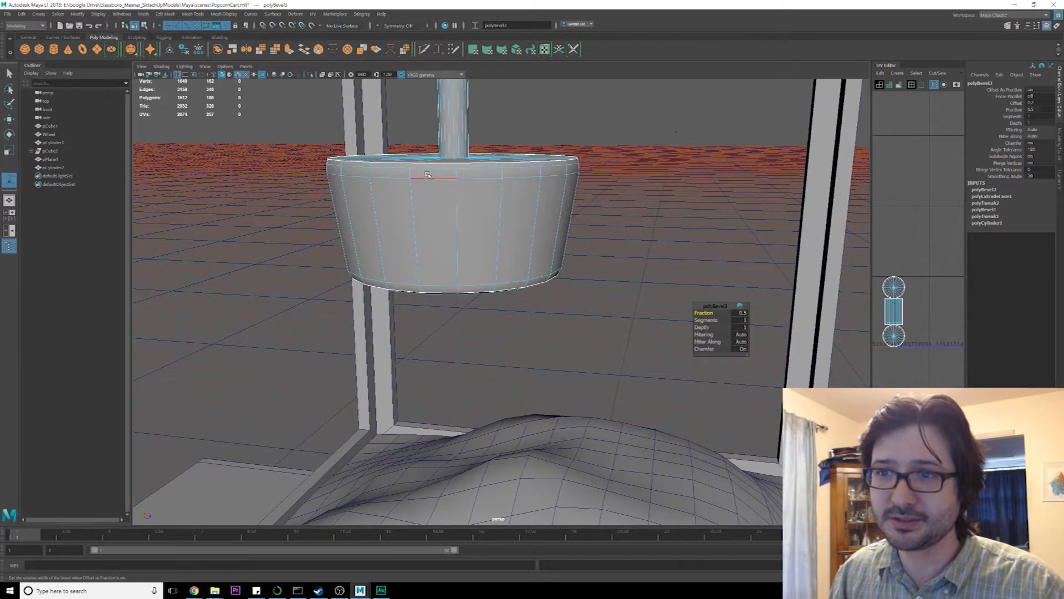
Scale the edge loops around the kettle's bottom bevel slightly
{"action": "double_click", "coordinate": [429, 173]}
{"action": "key", "text": "w"}
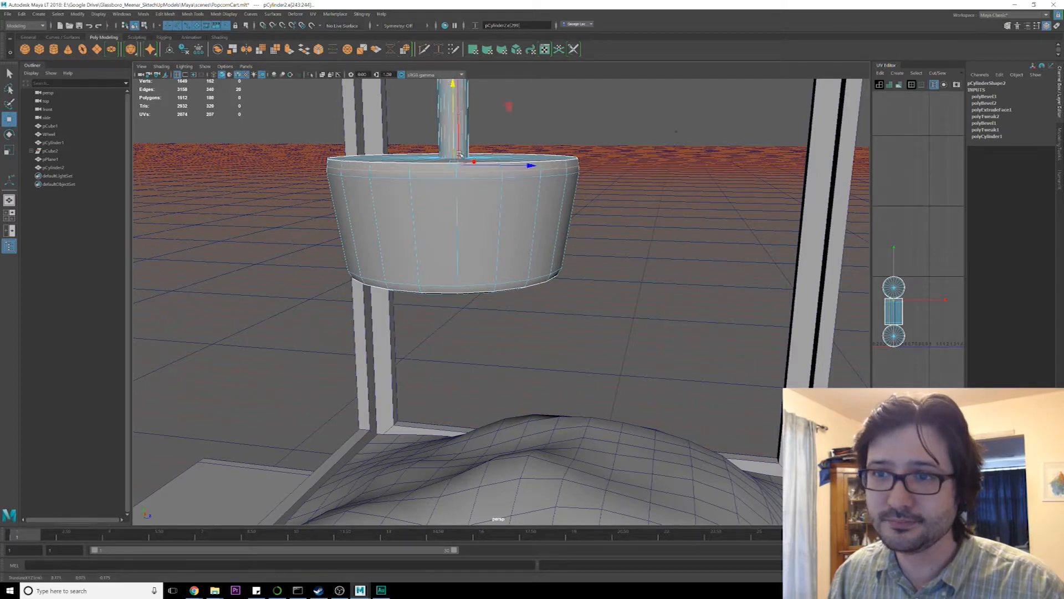
{"action": "key", "text": "q"}
{"action": "right_click_drag", "start_coordinate": [438, 234], "coordinate": [432, 227]}
{"action": "double_click", "coordinate": [443, 288]}
{"action": "left_click_drag", "start_coordinate": [442, 298], "coordinate": [444, 291], "text": "alt"}
{"action": "double_click", "coordinate": [445, 290], "text": "shift"}
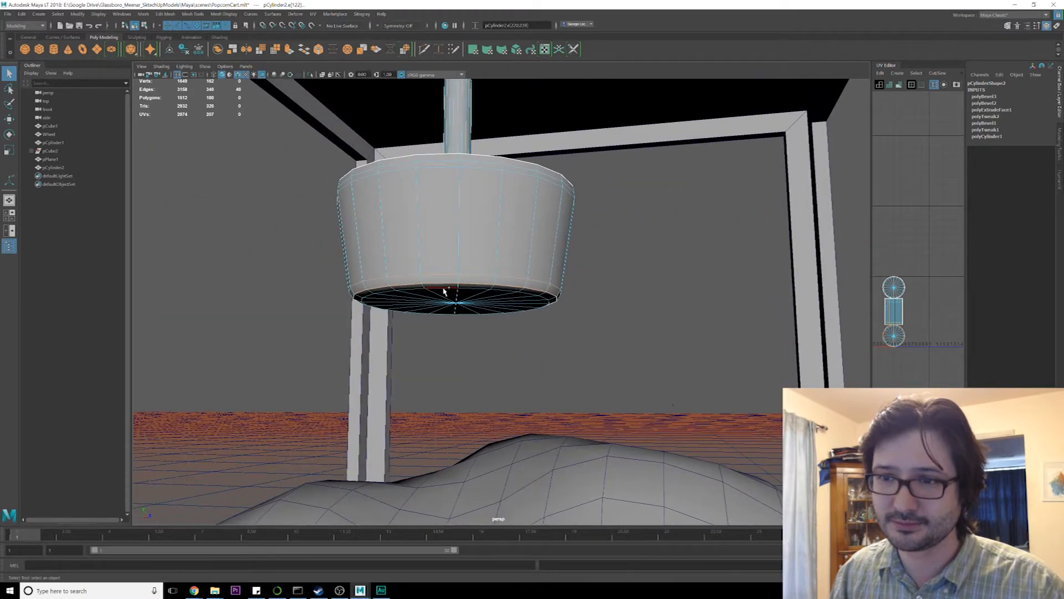
{"action": "key", "text": "r"}
{"action": "left_click_drag", "start_coordinate": [457, 297], "coordinate": [467, 298]}
{"action": "key", "text": "F8"}
{"action": "left_click_drag", "start_coordinate": [481, 210], "coordinate": [468, 219], "text": "alt"}
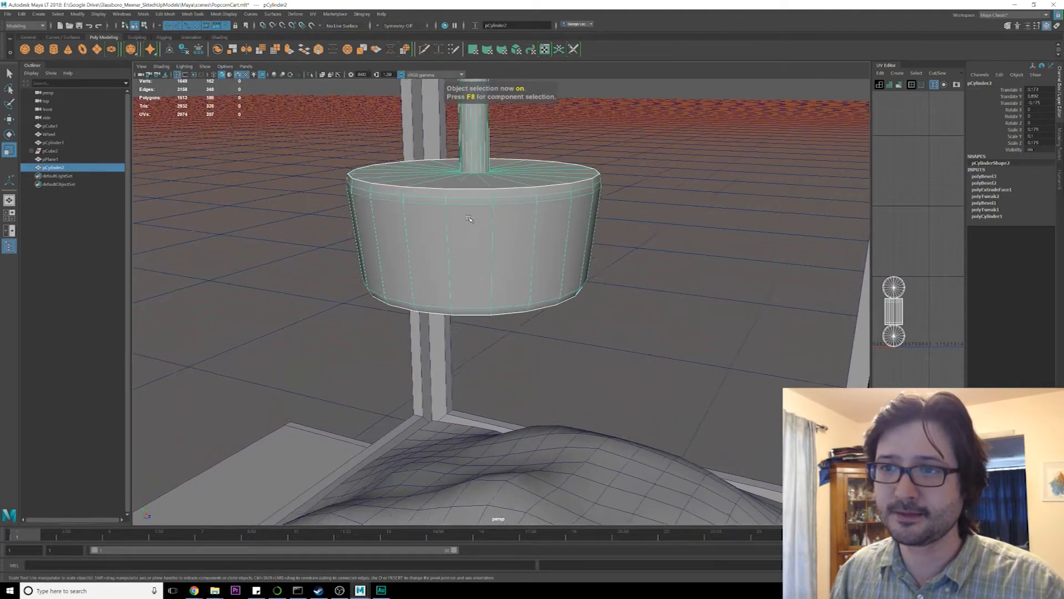
Scale the edge loop around the kettle's top rim slightly inward, then deselect the kettle
{"action": "double_click", "coordinate": [467, 187]}
{"action": "left_click_drag", "start_coordinate": [474, 171], "coordinate": [474, 170]}
{"action": "scroll", "coordinate": [473, 170], "scroll_direction": "down", "scroll_amount": 3}
{"action": "key", "text": "F8"}
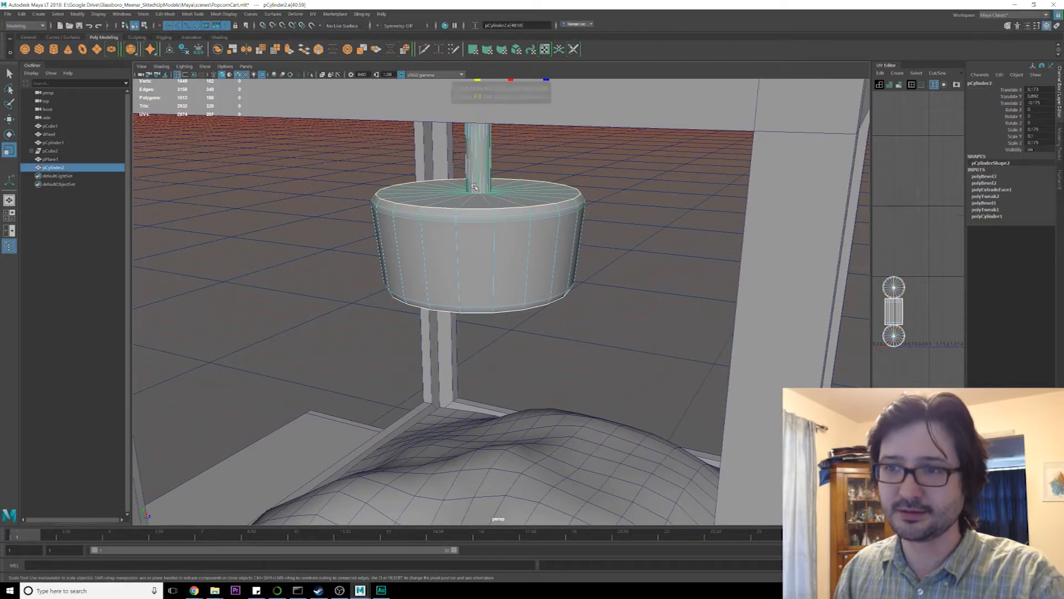
{"action": "left_click", "coordinate": [526, 314]}
{"action": "left_click_drag", "start_coordinate": [486, 249], "coordinate": [491, 238], "text": "alt"}
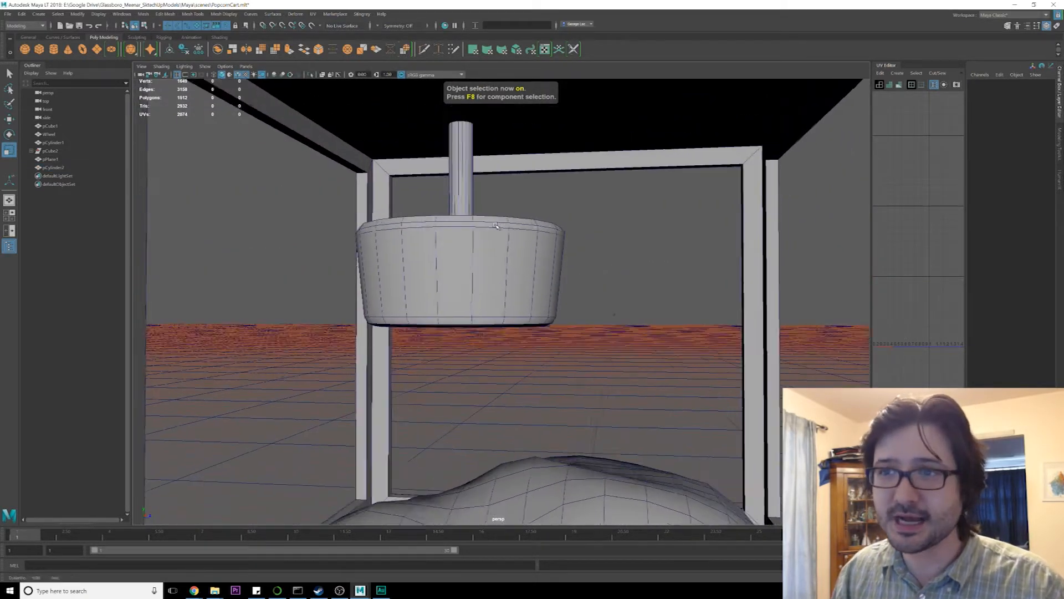
{"action": "middle_click_drag", "start_coordinate": [490, 238], "coordinate": [491, 253], "text": "alt"}
Create a polygon cylinder, scale it down to about 0.268, and raise it into the glass case
{"action": "left_click", "coordinate": [54, 49]}
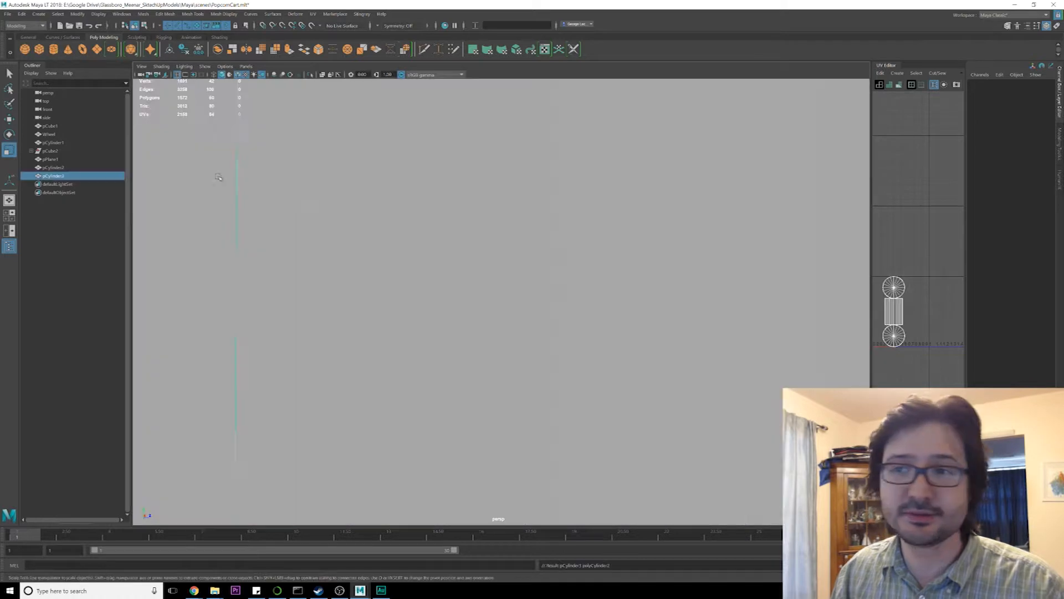
{"action": "scroll", "coordinate": [498, 277], "scroll_direction": "down", "scroll_amount": 3}
{"action": "left_click_drag", "start_coordinate": [512, 437], "coordinate": [316, 450]}
{"action": "key", "text": "w"}
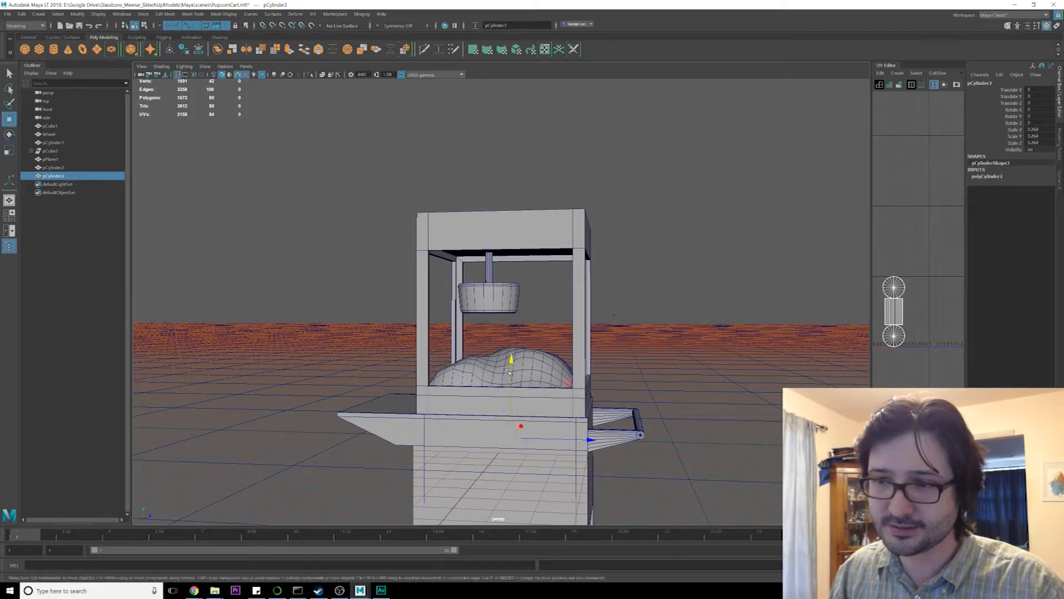
{"action": "left_click_drag", "start_coordinate": [512, 359], "coordinate": [511, 221]}
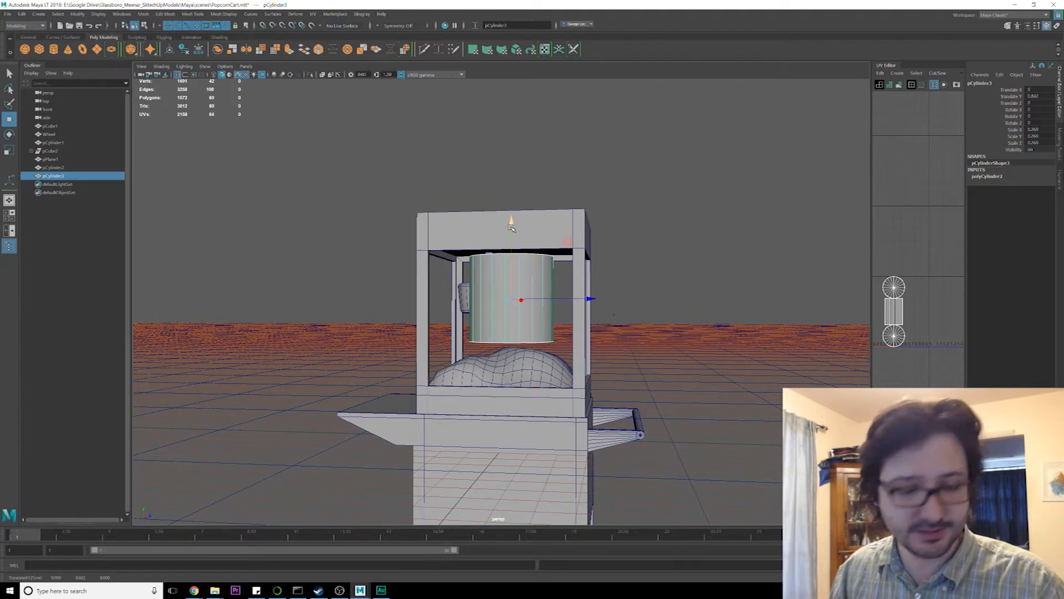
Shrink the new cylinder to a scale of about 0.037 and raise it above the kettle's rim
{"action": "key", "text": "r"}
{"action": "left_click_drag", "start_coordinate": [511, 299], "coordinate": [448, 302]}
{"action": "right_click_drag", "start_coordinate": [482, 308], "coordinate": [638, 332], "text": "alt"}
{"action": "left_click_drag", "start_coordinate": [638, 332], "coordinate": [496, 285], "text": "alt"}
{"action": "key", "text": "w"}
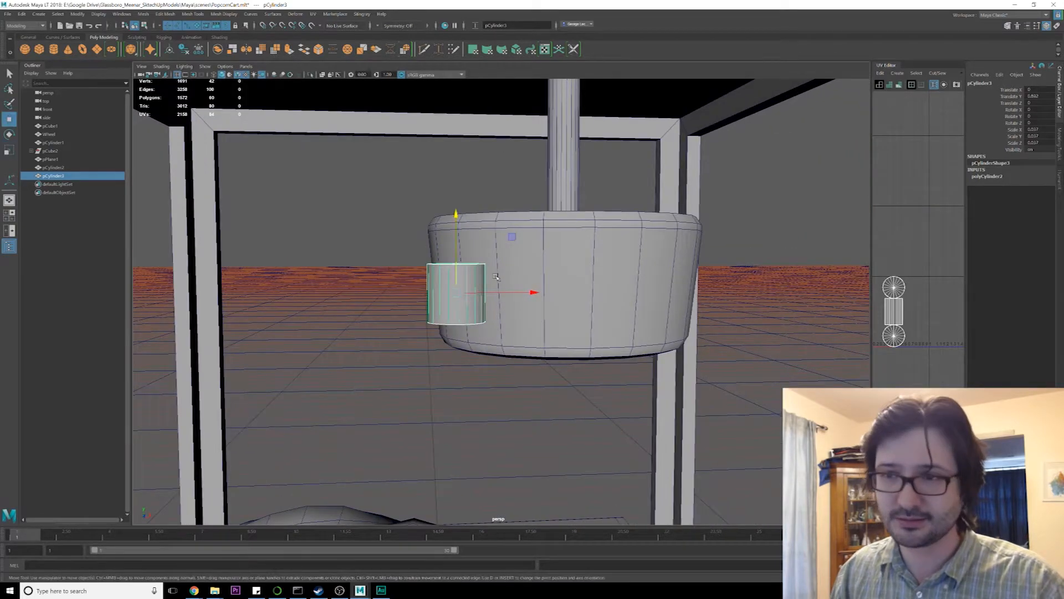
{"action": "mouse_move", "coordinate": [456, 227]}
{"action": "left_mouse_down"}
{"action": "mouse_move", "coordinate": [456, 95]}
{"action": "mouse_move", "coordinate": [469, 224]}
{"action": "left_mouse_up"}
Move the small cylinder's pivot to its top and snap the cylinder up to the case's ceiling
{"action": "key", "text": "d"}
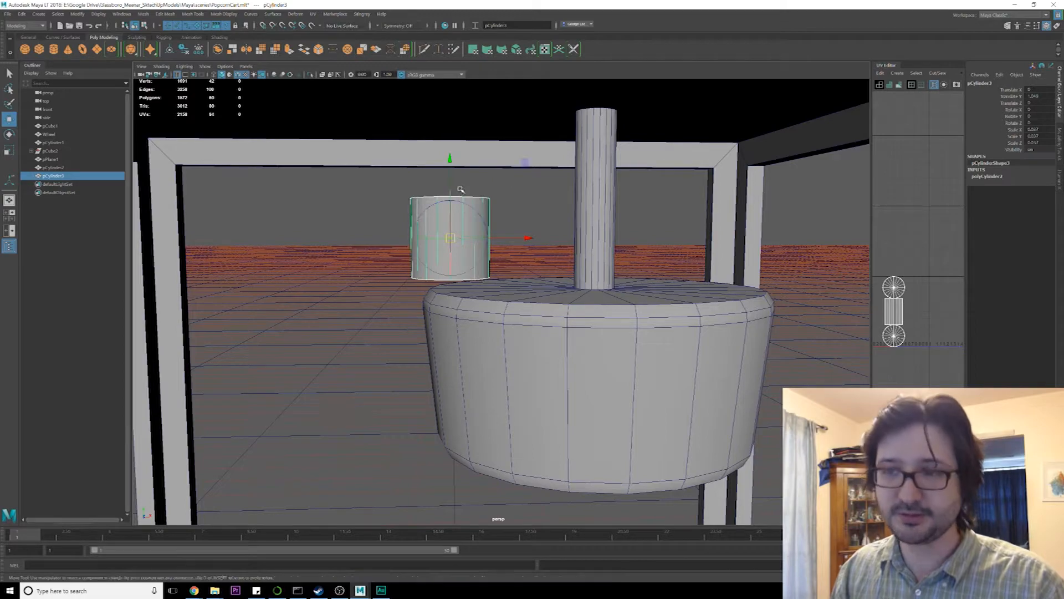
{"action": "key", "text": "v"}
{"action": "left_click_drag", "start_coordinate": [451, 161], "coordinate": [483, 201]}
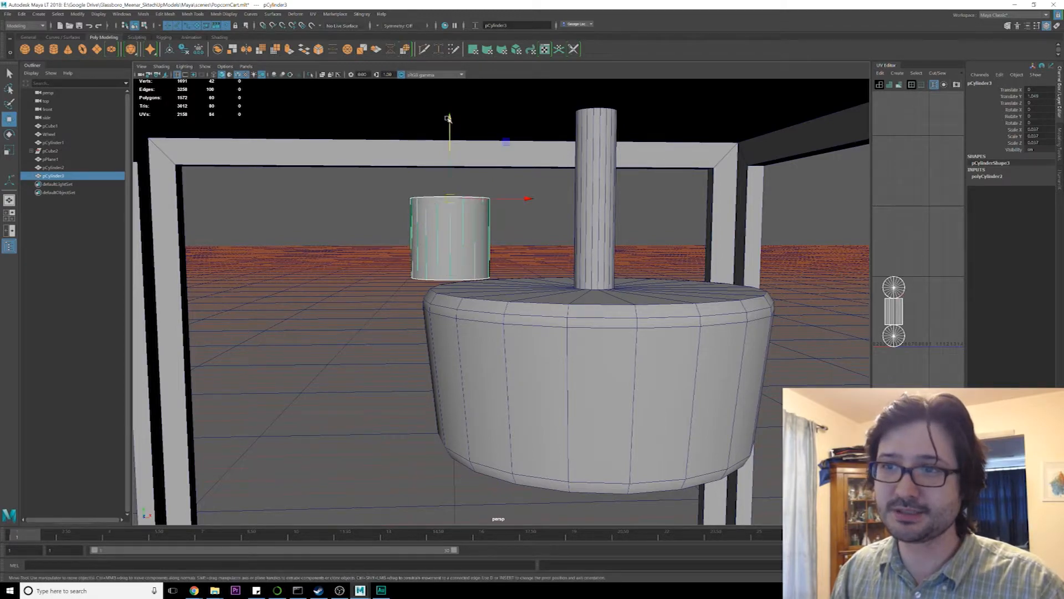
{"action": "scroll", "coordinate": [593, 164], "scroll_direction": "down", "scroll_amount": 2}
{"action": "scroll", "coordinate": [690, 166], "scroll_direction": "down", "scroll_amount": 1}
{"action": "middle_click", "coordinate": [691, 173]}
{"action": "left_click_drag", "start_coordinate": [496, 222], "coordinate": [542, 211], "text": "alt"}
{"action": "middle_click_drag", "start_coordinate": [541, 182], "coordinate": [542, 198], "text": "alt"}
{"action": "mouse_move", "coordinate": [568, 218]}
{"action": "left_mouse_down", "text": "alt"}
{"action": "mouse_move", "coordinate": [577, 220]}
{"action": "mouse_move", "coordinate": [556, 216]}
{"action": "left_mouse_up", "text": "alt"}
Set the small ceiling cylinder's axis subdivisions to 16
{"action": "key", "text": "q"}
{"action": "right_click_drag", "start_coordinate": [539, 200], "coordinate": [541, 182]}
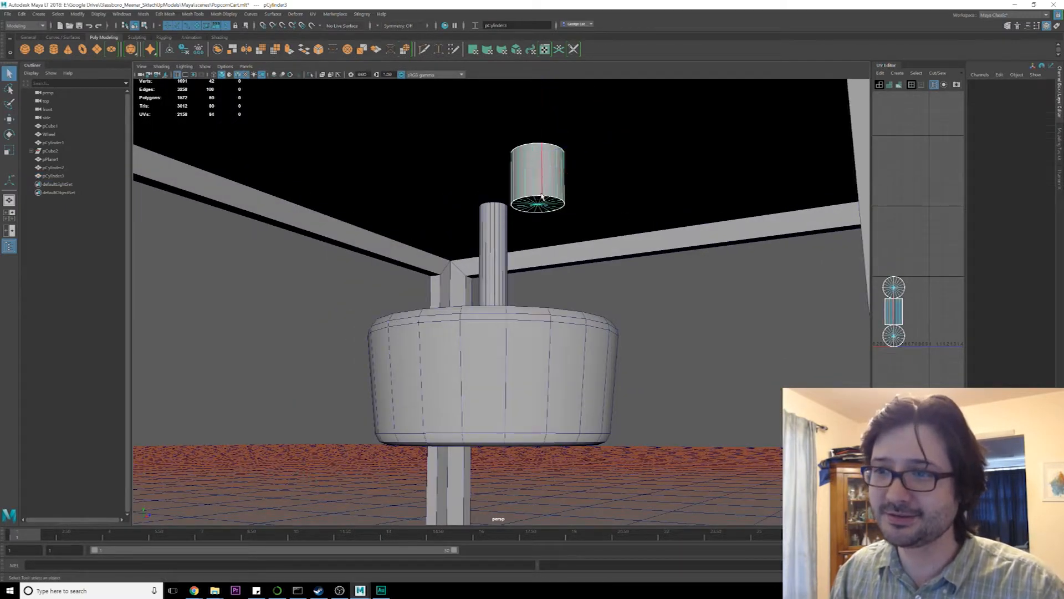
{"action": "scroll", "coordinate": [546, 194], "scroll_direction": "up", "scroll_amount": 3}
{"action": "scroll", "coordinate": [548, 158], "scroll_direction": "down", "scroll_amount": 2}
{"action": "key", "text": "F8"}
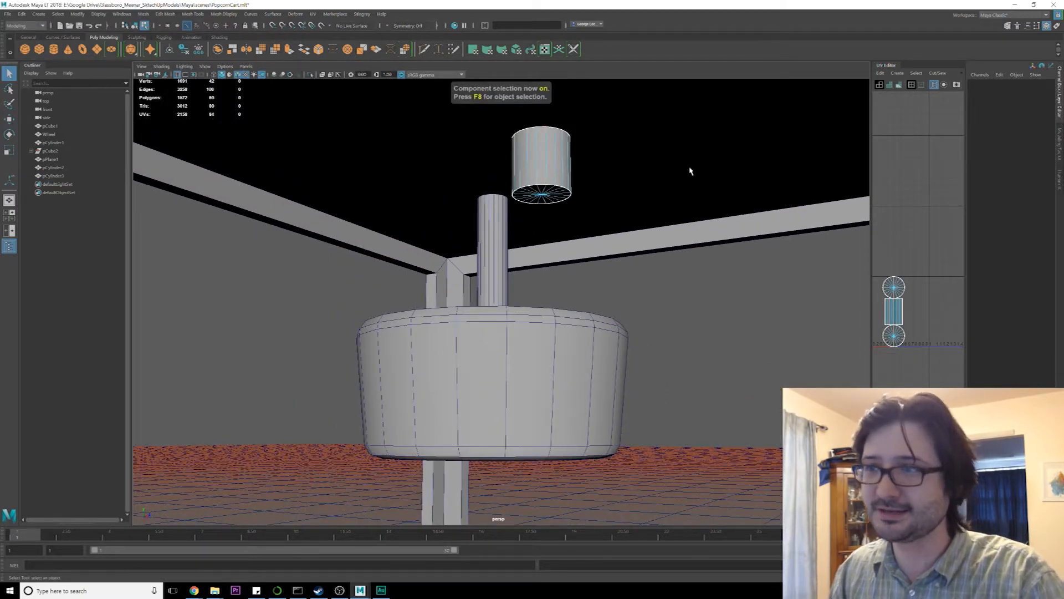
{"action": "left_click", "coordinate": [986, 176]}
{"action": "double_click", "coordinate": [1030, 195]}
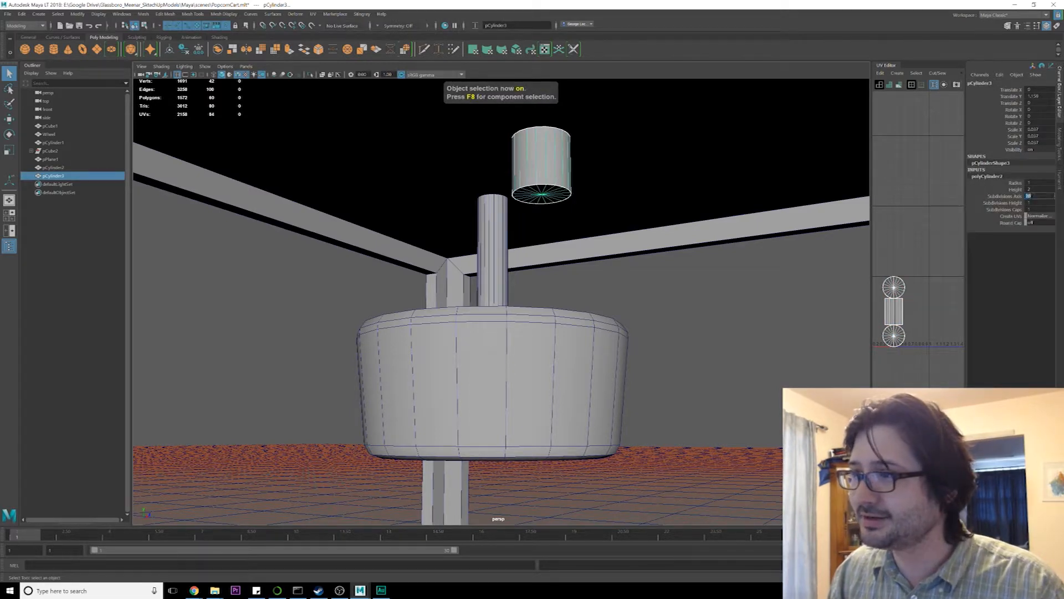
{"action": "type", "text": "16"}
{"action": "key", "text": "Return"}
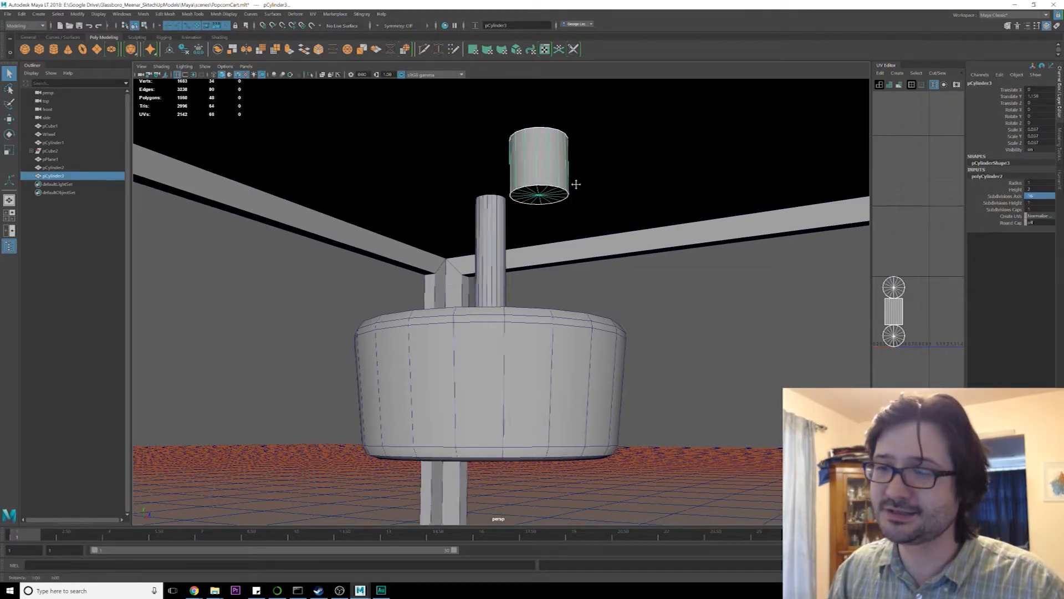
Set the small ceiling cylinder's axis subdivisions to 12 and apply Soften/Harden Edges to it
{"action": "right_click", "coordinate": [550, 164]}
{"action": "right_click_drag", "start_coordinate": [551, 166], "coordinate": [551, 173]}
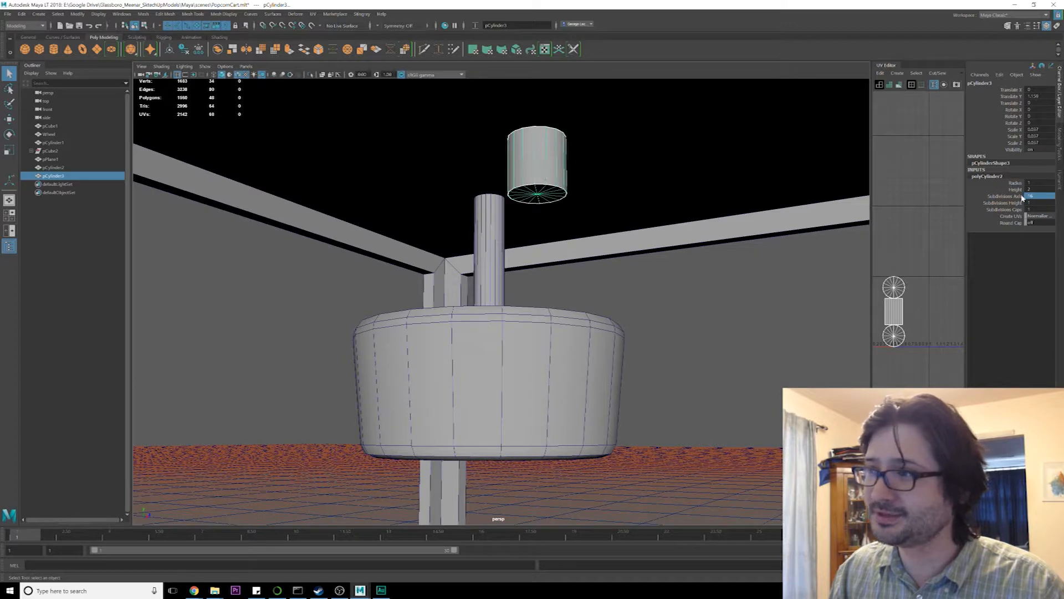
{"action": "type", "text": "12"}
{"action": "key", "text": "Return"}
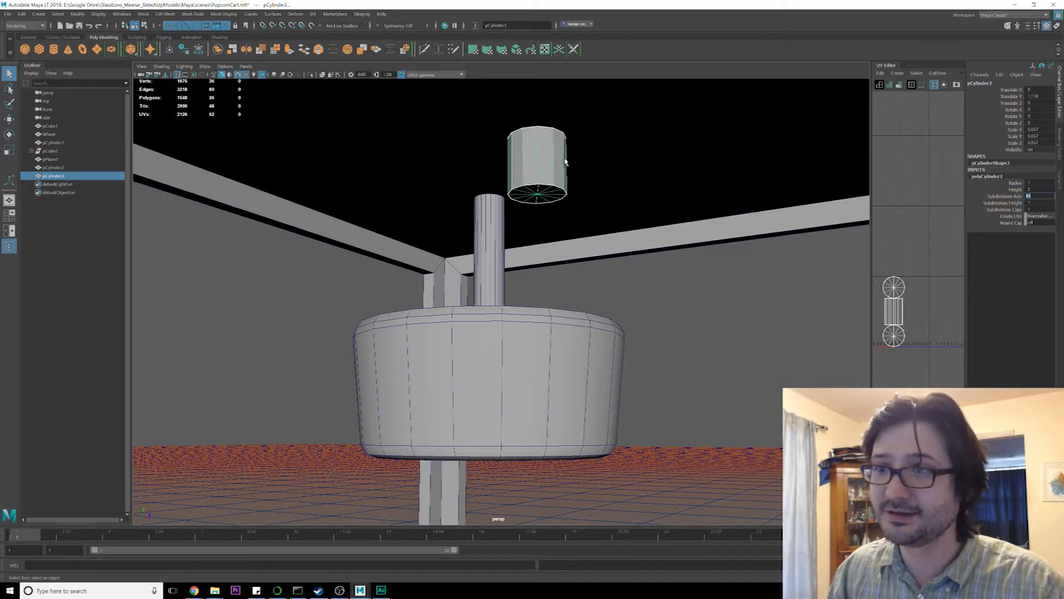
{"action": "left_click", "coordinate": [237, 14]}
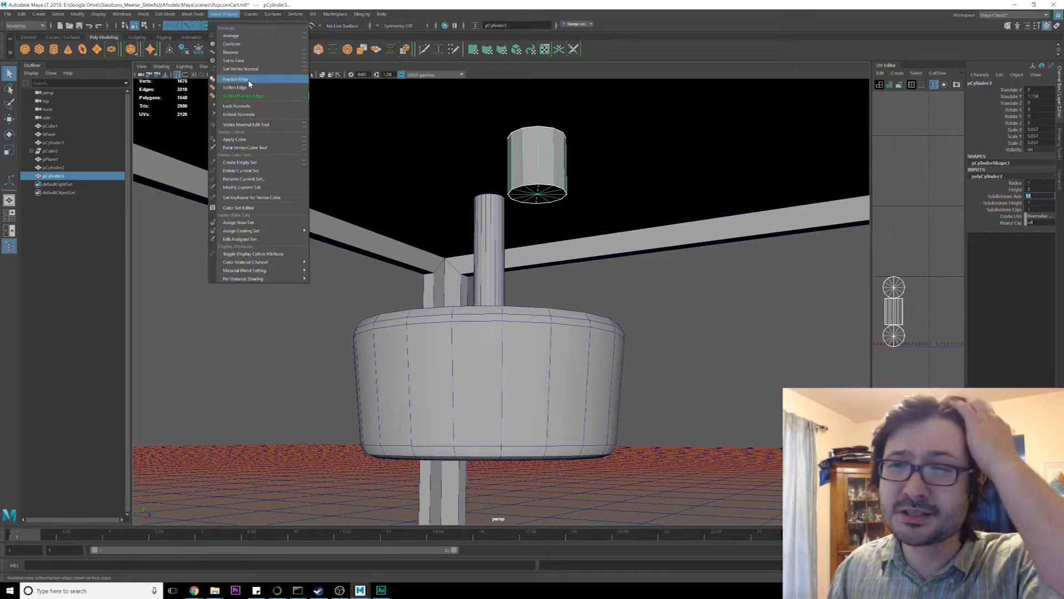
{"action": "left_click", "coordinate": [254, 98]}
Extrude the faces of the small cylinder's bottom cap and scale them inward
{"action": "right_click_drag", "start_coordinate": [560, 169], "coordinate": [536, 191]}
{"action": "left_click_drag", "start_coordinate": [503, 179], "coordinate": [573, 226]}
{"action": "right_click_drag", "start_coordinate": [536, 188], "coordinate": [538, 209], "text": "shift"}
{"action": "left_click_drag", "start_coordinate": [532, 202], "coordinate": [516, 206]}
Extrude the inset bottom faces of the small cylinder downward by 0.0125 to form a connector
{"action": "key", "text": "ctrl+e"}
{"action": "left_click_drag", "start_coordinate": [533, 250], "coordinate": [538, 257]}
{"action": "right_click_drag", "start_coordinate": [540, 250], "coordinate": [499, 305], "text": "alt"}
{"action": "left_click_drag", "start_coordinate": [499, 305], "coordinate": [524, 352], "text": "alt"}
{"action": "middle_click_drag", "start_coordinate": [524, 352], "coordinate": [523, 328], "text": "alt"}
{"action": "left_click_drag", "start_coordinate": [524, 328], "coordinate": [526, 317], "text": "alt"}
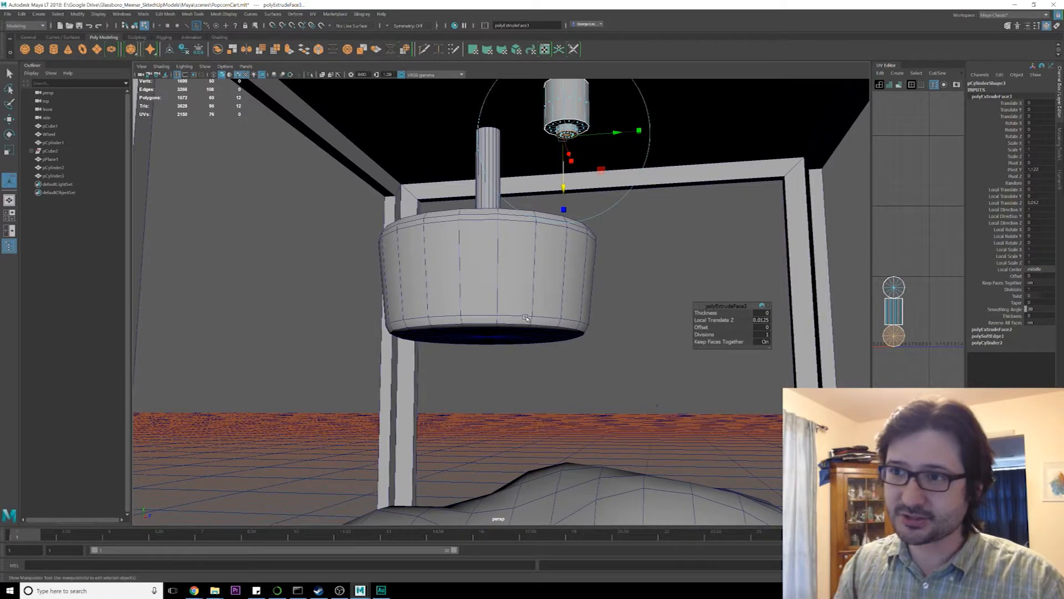
Draw a three-point EP curve for a cable, starting near the small ceiling cylinder and ending near the kettle
{"action": "left_click", "coordinate": [65, 38]}
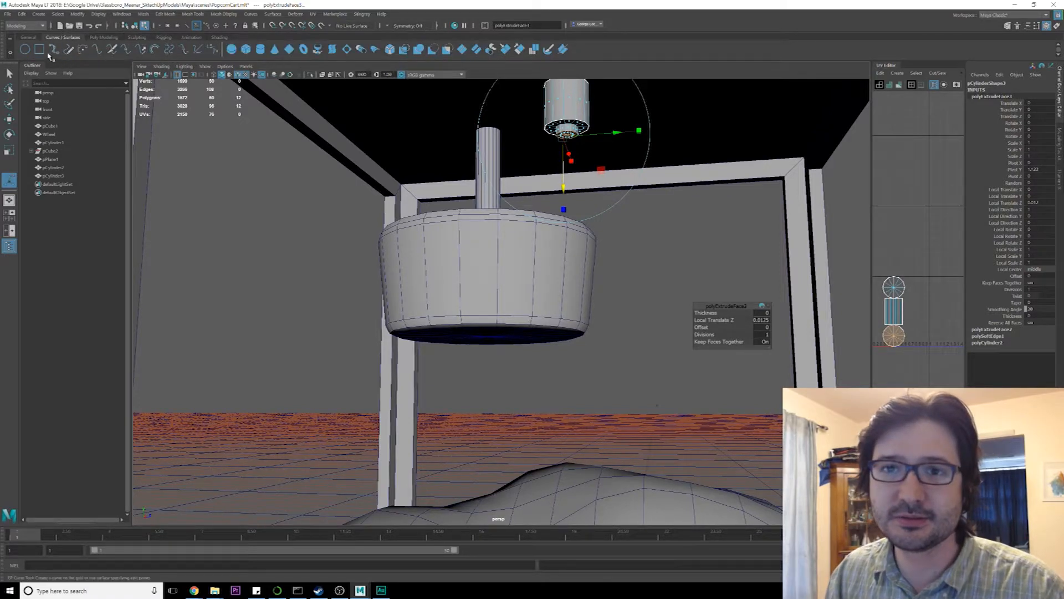
{"action": "left_click", "coordinate": [53, 49]}
{"action": "scroll", "coordinate": [574, 157], "scroll_direction": "up", "scroll_amount": 6}
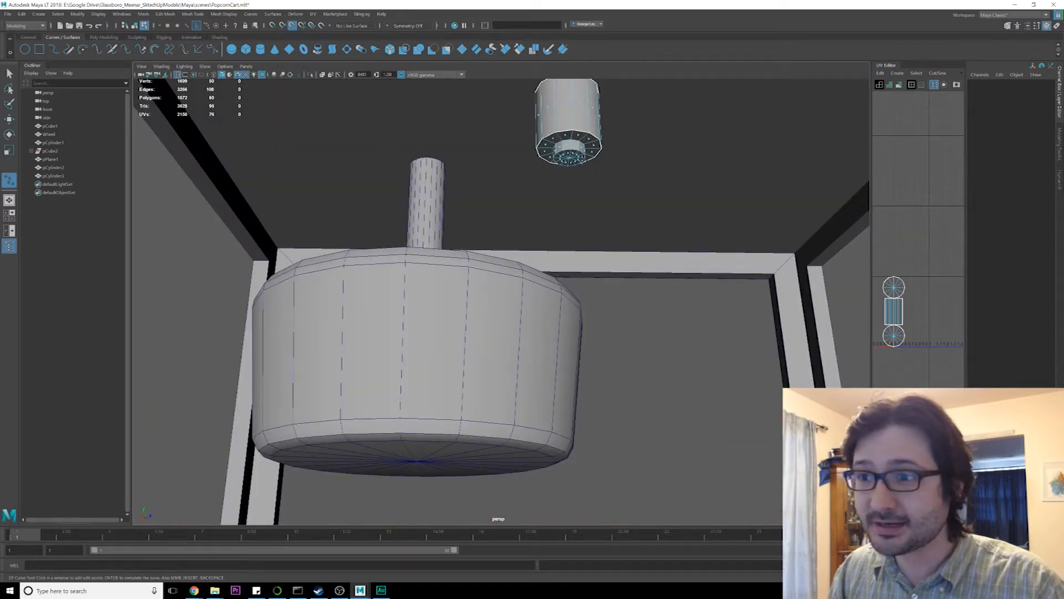
{"action": "left_click", "coordinate": [575, 209]}
{"action": "left_click_drag", "start_coordinate": [574, 209], "coordinate": [548, 264], "text": "alt"}
{"action": "left_click", "coordinate": [513, 394]}
{"action": "left_click", "coordinate": [418, 376]}
{"action": "left_click_drag", "start_coordinate": [417, 377], "coordinate": [430, 409], "text": "alt"}
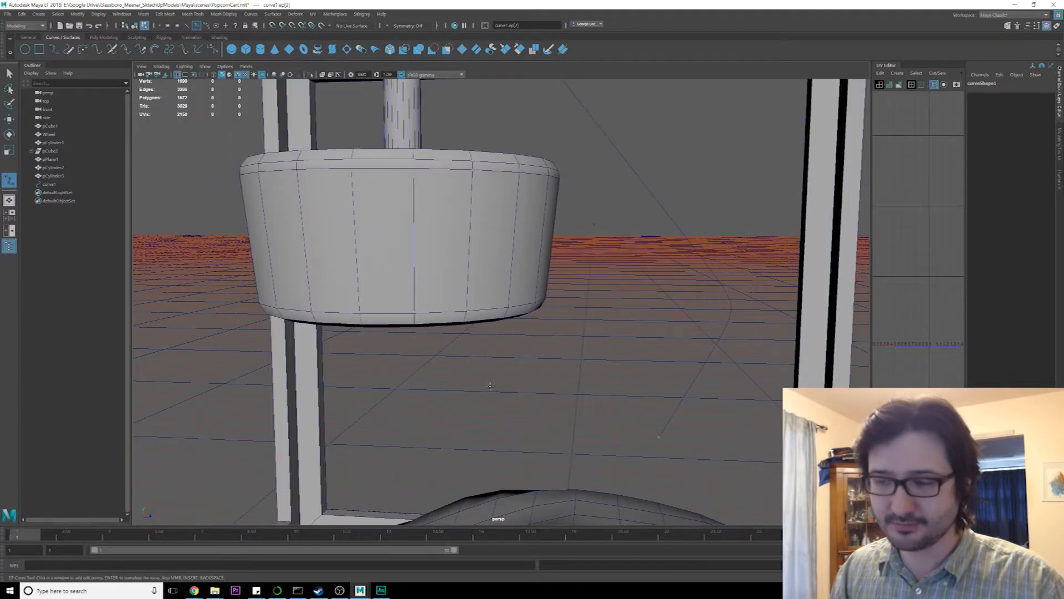
{"action": "key", "text": "Return"}
Show the curve's control vertices and move the distant end vertices back along X to the cart
{"action": "scroll", "coordinate": [586, 401], "scroll_direction": "down", "scroll_amount": 5}
{"action": "left_click_drag", "start_coordinate": [586, 401], "coordinate": [703, 380], "text": "alt"}
{"action": "scroll", "coordinate": [738, 343], "scroll_direction": "down", "scroll_amount": 5}
{"action": "left_click_drag", "start_coordinate": [738, 343], "coordinate": [679, 304], "text": "alt"}
{"action": "left_click", "coordinate": [636, 315]}
{"action": "scroll", "coordinate": [680, 303], "scroll_direction": "down", "scroll_amount": 4}
{"action": "left_click_drag", "start_coordinate": [737, 258], "coordinate": [816, 312]}
{"action": "key", "text": "w"}
{"action": "right_click_drag", "start_coordinate": [741, 282], "coordinate": [699, 283]}
{"action": "left_click_drag", "start_coordinate": [724, 240], "coordinate": [838, 320]}
{"action": "left_click_drag", "start_coordinate": [582, 230], "coordinate": [715, 299]}
{"action": "left_click_drag", "start_coordinate": [719, 299], "coordinate": [683, 308], "text": "alt"}
{"action": "left_click_drag", "start_coordinate": [774, 264], "coordinate": [493, 324]}
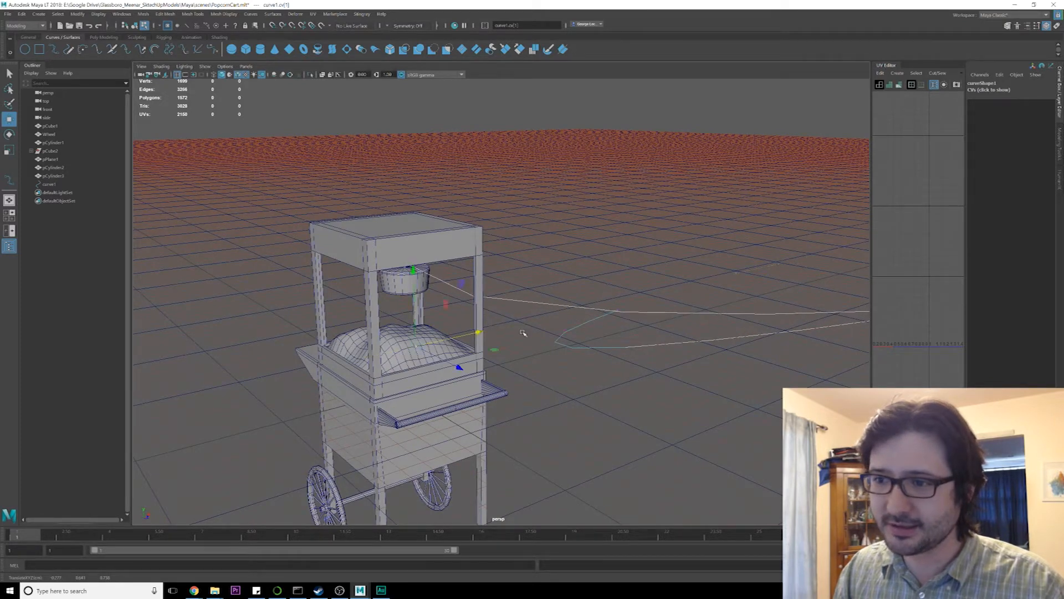
Move the next group of distant curve control vertices along X towards the cart
{"action": "scroll", "coordinate": [493, 324], "scroll_direction": "down", "scroll_amount": 3}
{"action": "left_click_drag", "start_coordinate": [507, 259], "coordinate": [783, 389]}
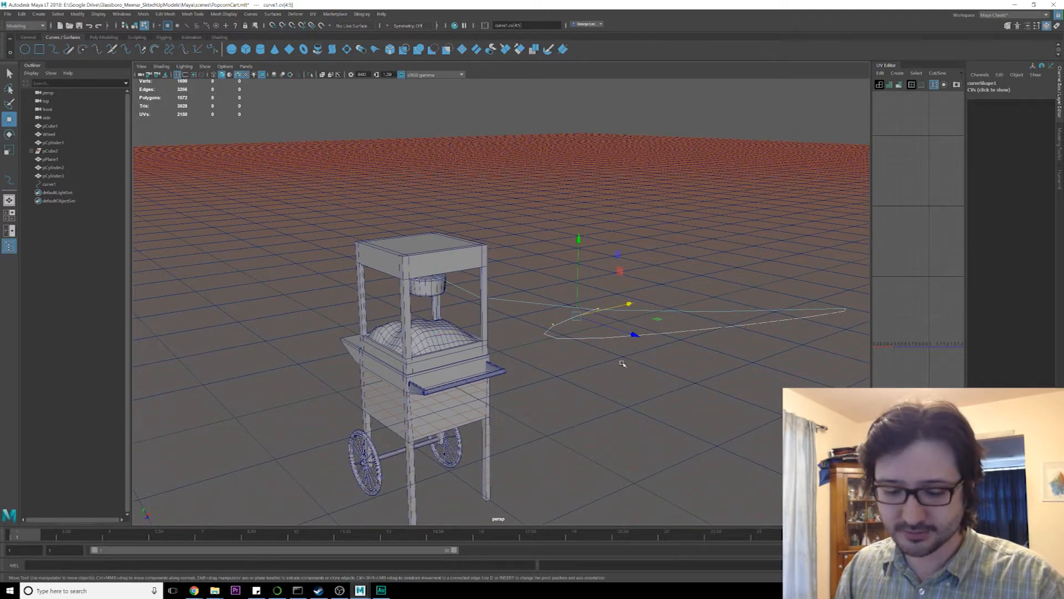
{"action": "key", "text": "e"}
{"action": "key", "text": "r"}
{"action": "left_click_drag", "start_coordinate": [628, 305], "coordinate": [636, 301]}
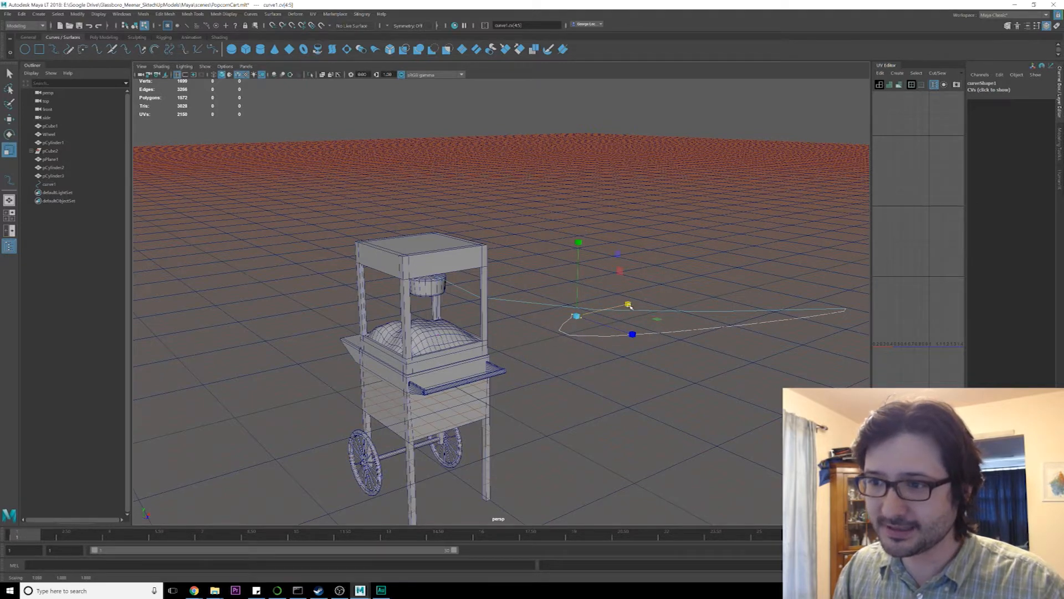
{"action": "key", "text": "w"}
{"action": "left_click_drag", "start_coordinate": [630, 306], "coordinate": [482, 349]}
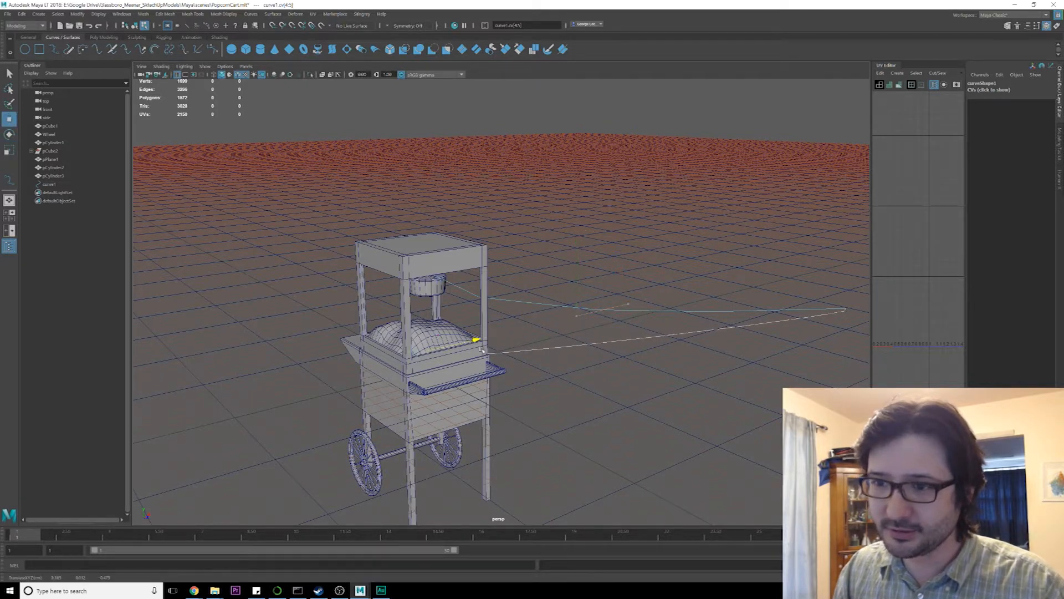
Move the curve's remaining far control vertex along X back to the cart
{"action": "left_click_drag", "start_coordinate": [764, 269], "coordinate": [864, 355]}
{"action": "scroll", "coordinate": [784, 354], "scroll_direction": "down", "scroll_amount": 3}
{"action": "left_click_drag", "start_coordinate": [697, 191], "coordinate": [898, 420]}
{"action": "scroll", "coordinate": [761, 383], "scroll_direction": "down", "scroll_amount": 4}
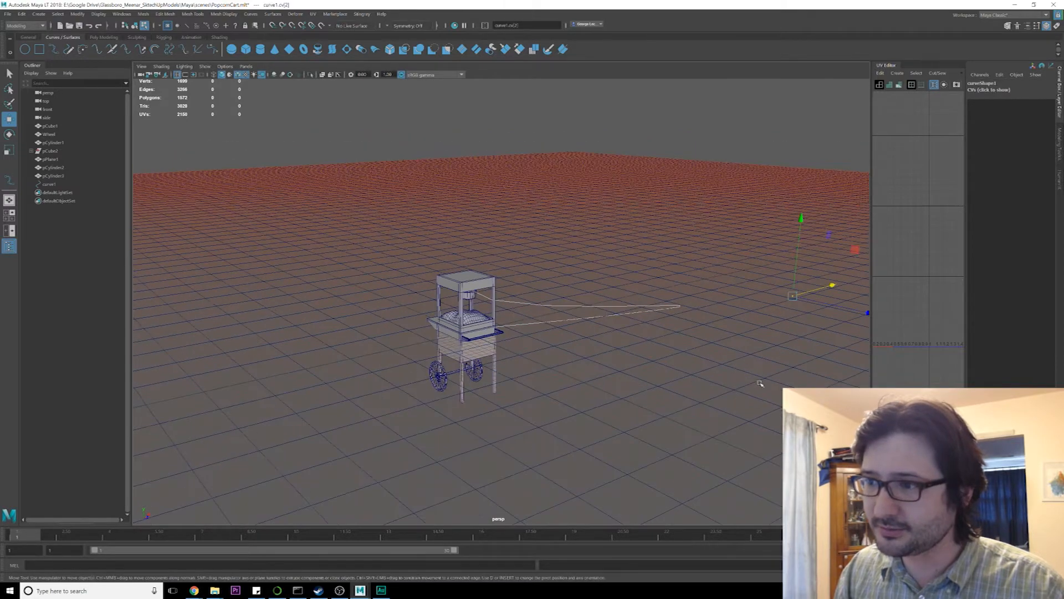
{"action": "left_click_drag", "start_coordinate": [837, 283], "coordinate": [590, 357]}
Move the curve control vertex beneath the cart up into the glass case beside the kettle
{"action": "key", "text": "f"}
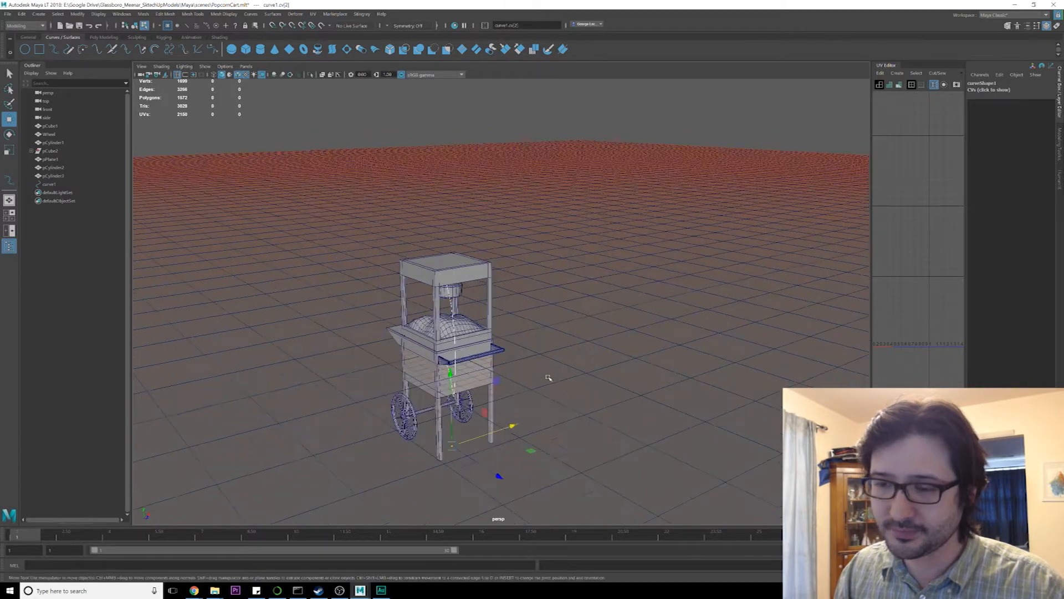
{"action": "middle_click_drag", "start_coordinate": [427, 282], "coordinate": [548, 382], "text": "alt"}
{"action": "right_click_drag", "start_coordinate": [548, 382], "coordinate": [465, 318], "text": "alt"}
{"action": "left_click_drag", "start_coordinate": [465, 318], "coordinate": [497, 308], "text": "alt"}
{"action": "middle_click_drag", "start_coordinate": [496, 309], "coordinate": [606, 370], "text": "alt"}
{"action": "left_click_drag", "start_coordinate": [692, 322], "coordinate": [449, 166]}
{"action": "scroll", "coordinate": [382, 275], "scroll_direction": "up", "scroll_amount": 4}
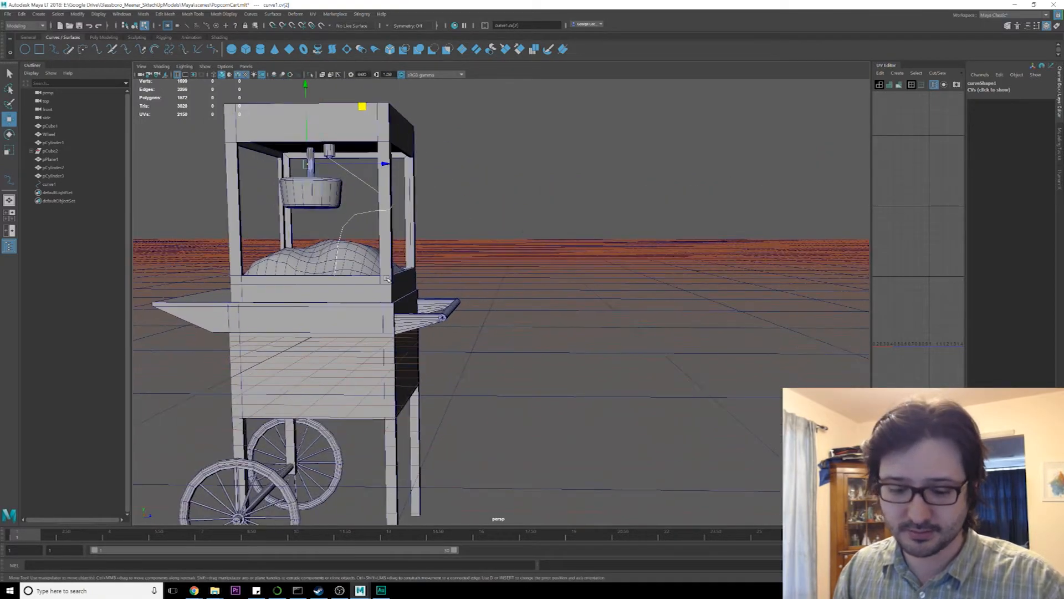
{"action": "key", "text": "f"}
{"action": "left_click_drag", "start_coordinate": [630, 326], "coordinate": [565, 327], "text": "alt"}
{"action": "middle_click_drag", "start_coordinate": [853, 332], "coordinate": [673, 321], "text": "alt"}
{"action": "left_click_drag", "start_coordinate": [672, 321], "coordinate": [602, 318], "text": "alt"}
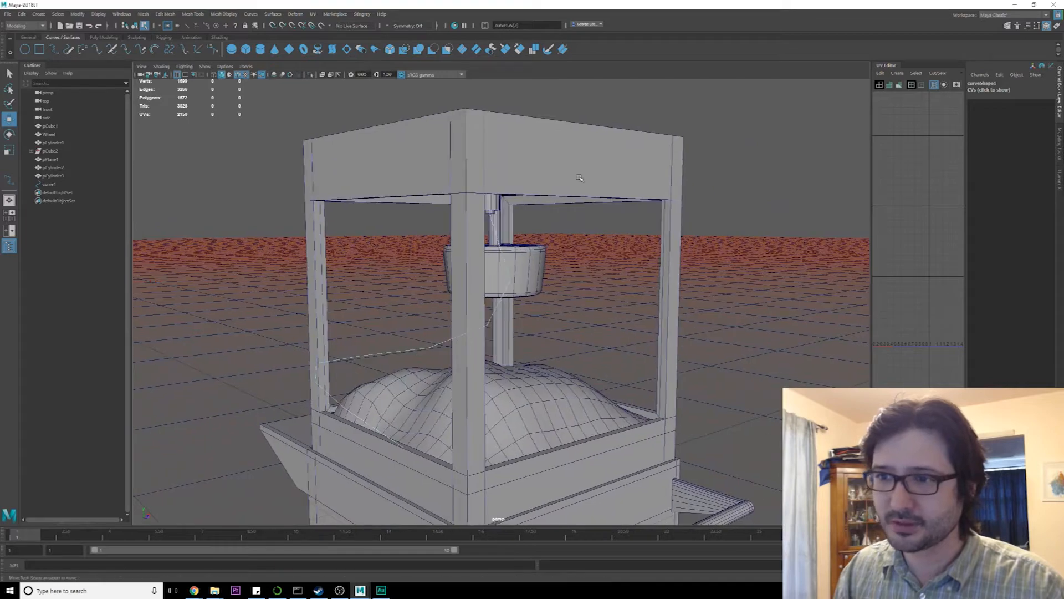
Hide the glass case frame to expose the kettle and the cable curve
{"action": "key", "text": "F8"}
{"action": "left_click", "coordinate": [566, 174]}
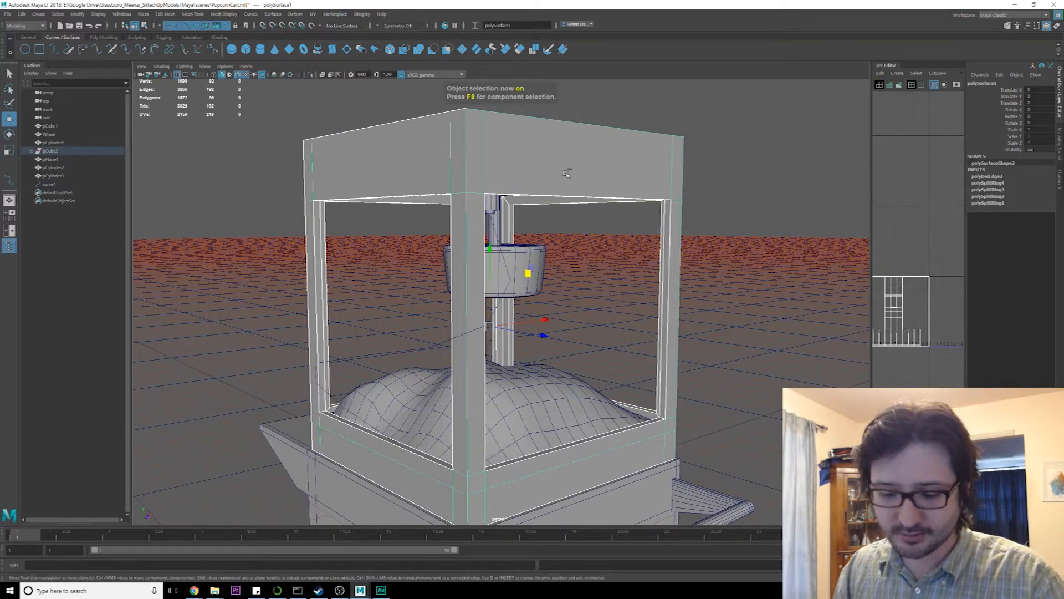
{"action": "key", "text": "ctrl+h"}
{"action": "middle_click_drag", "start_coordinate": [535, 323], "coordinate": [533, 304], "text": "alt"}
{"action": "left_click_drag", "start_coordinate": [463, 300], "coordinate": [505, 318]}
{"action": "middle_click_drag", "start_coordinate": [527, 311], "coordinate": [545, 292], "text": "alt"}
{"action": "mouse_move", "coordinate": [545, 291]}
{"action": "left_mouse_down", "text": "alt"}
{"action": "mouse_move", "coordinate": [530, 290]}
{"action": "mouse_move", "coordinate": [550, 288]}
{"action": "left_mouse_up", "text": "alt"}
{"action": "middle_click_drag", "start_coordinate": [520, 283], "coordinate": [533, 245], "text": "alt"}
{"action": "left_click_drag", "start_coordinate": [533, 245], "coordinate": [563, 253], "text": "alt"}
Hide the cart's body and the popcorn pile
{"action": "right_click_drag", "start_coordinate": [409, 213], "coordinate": [352, 216]}
{"action": "scroll", "coordinate": [366, 249], "scroll_direction": "down", "scroll_amount": 2}
{"action": "middle_click_drag", "start_coordinate": [396, 382], "coordinate": [405, 360], "text": "alt"}
{"action": "left_click_drag", "start_coordinate": [404, 360], "coordinate": [423, 315], "text": "alt"}
{"action": "middle_click_drag", "start_coordinate": [428, 363], "coordinate": [470, 307], "text": "alt"}
{"action": "left_click", "coordinate": [471, 308]}
{"action": "key", "text": "ctrl+h"}
{"action": "left_click", "coordinate": [447, 246]}
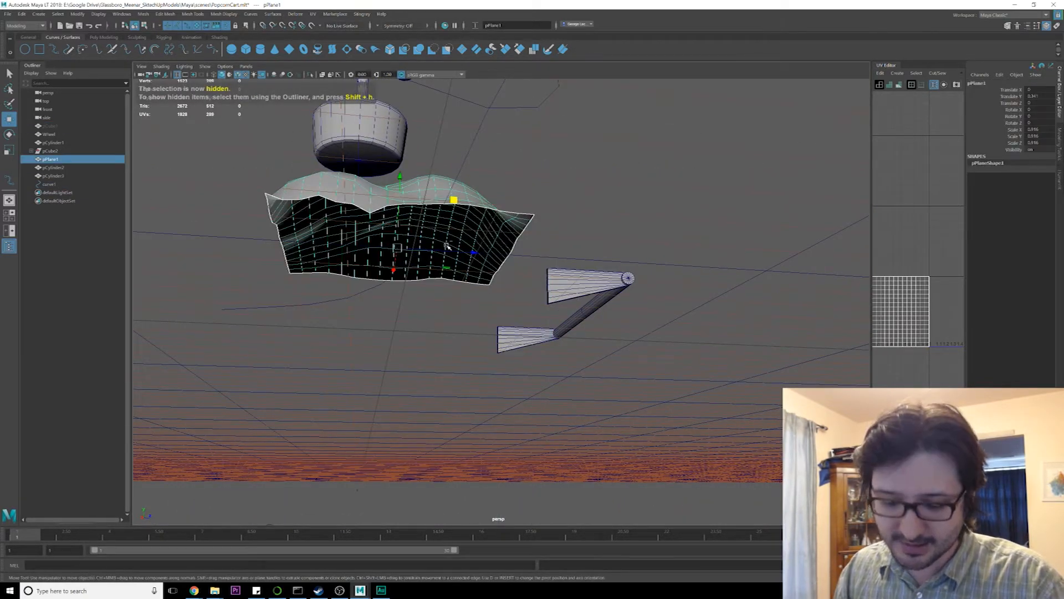
{"action": "key", "text": "ctrl+h"}
Show the cable curve's control vertices and move its loose end vertex up towards the kettle
{"action": "scroll", "coordinate": [448, 252], "scroll_direction": "up", "scroll_amount": 1}
{"action": "left_click_drag", "start_coordinate": [449, 261], "coordinate": [538, 400], "text": "alt"}
{"action": "left_click", "coordinate": [442, 323]}
{"action": "middle_click_drag", "start_coordinate": [411, 338], "coordinate": [450, 391], "text": "alt"}
{"action": "right_click_drag", "start_coordinate": [451, 391], "coordinate": [422, 394]}
{"action": "left_click_drag", "start_coordinate": [275, 366], "coordinate": [366, 436]}
{"action": "middle_click_drag", "start_coordinate": [419, 375], "coordinate": [368, 418], "text": "alt"}
{"action": "left_click_drag", "start_coordinate": [368, 418], "coordinate": [421, 430], "text": "alt"}
{"action": "middle_click_drag", "start_coordinate": [421, 430], "coordinate": [532, 399], "text": "alt"}
{"action": "right_click_drag", "start_coordinate": [532, 399], "coordinate": [477, 399], "text": "alt"}
{"action": "left_click_drag", "start_coordinate": [477, 399], "coordinate": [478, 396], "text": "alt"}
{"action": "middle_click_drag", "start_coordinate": [410, 363], "coordinate": [348, 144]}
Snap the cable curve's end vertex to the centre of the kettle's underside
{"action": "left_click_drag", "start_coordinate": [399, 243], "coordinate": [520, 219], "text": "alt"}
{"action": "middle_click_drag", "start_coordinate": [520, 219], "coordinate": [494, 289], "text": "alt"}
{"action": "scroll", "coordinate": [496, 289], "scroll_direction": "up", "scroll_amount": 4}
{"action": "key", "text": "v"}
{"action": "middle_click_drag", "start_coordinate": [527, 254], "coordinate": [528, 255]}
{"action": "left_click_drag", "start_coordinate": [483, 358], "coordinate": [467, 389], "text": "alt"}
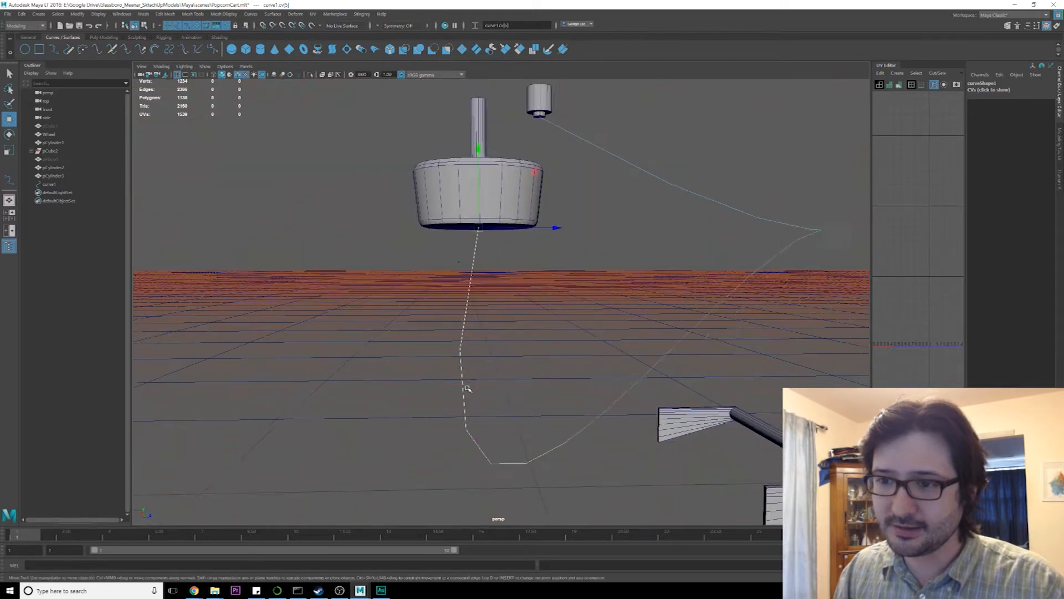
Raise the low control vertices of the cable curve towards the kettle to shallow its sag
{"action": "scroll", "coordinate": [474, 382], "scroll_direction": "down", "scroll_amount": 3}
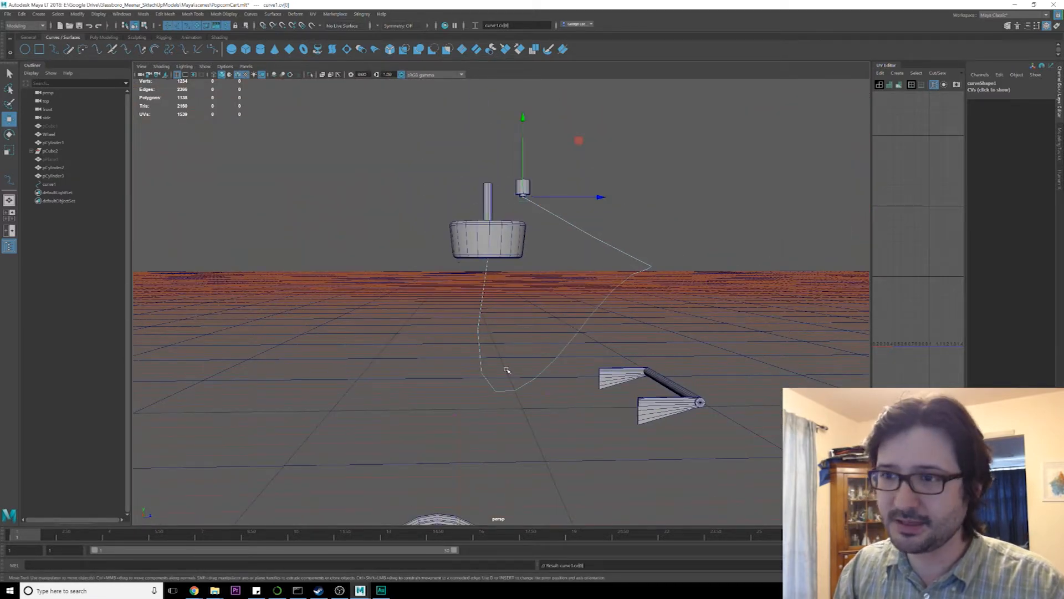
{"action": "left_click_drag", "start_coordinate": [511, 359], "coordinate": [547, 240]}
{"action": "left_click_drag", "start_coordinate": [626, 277], "coordinate": [528, 333], "text": "alt"}
{"action": "left_click_drag", "start_coordinate": [588, 299], "coordinate": [630, 340]}
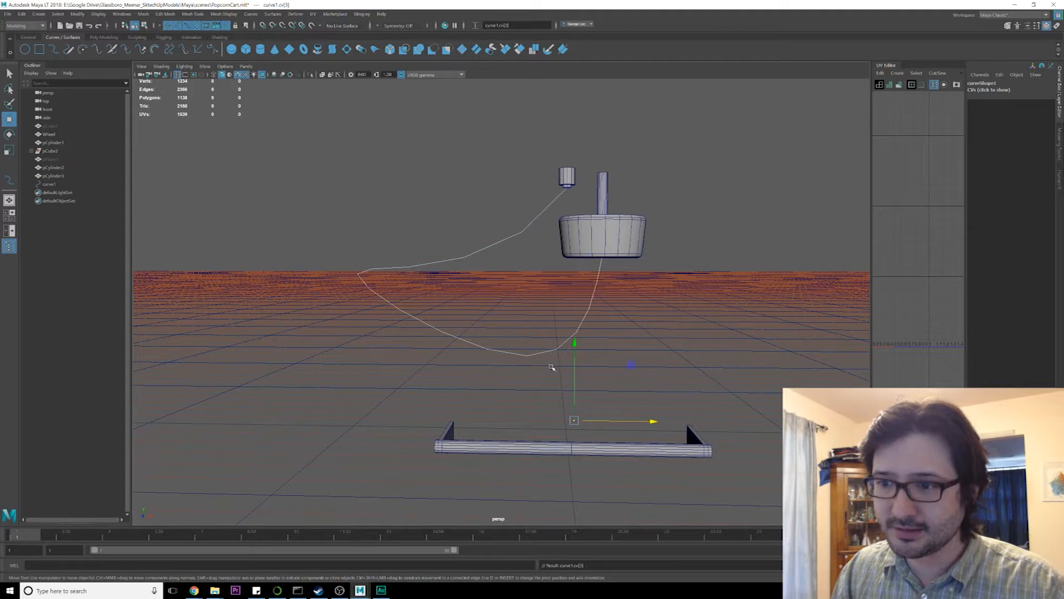
{"action": "left_click_drag", "start_coordinate": [633, 367], "coordinate": [584, 251]}
Move the cable curve's farthest control vertex in close to the kettle and the ceiling connector
{"action": "key", "text": "Left"}
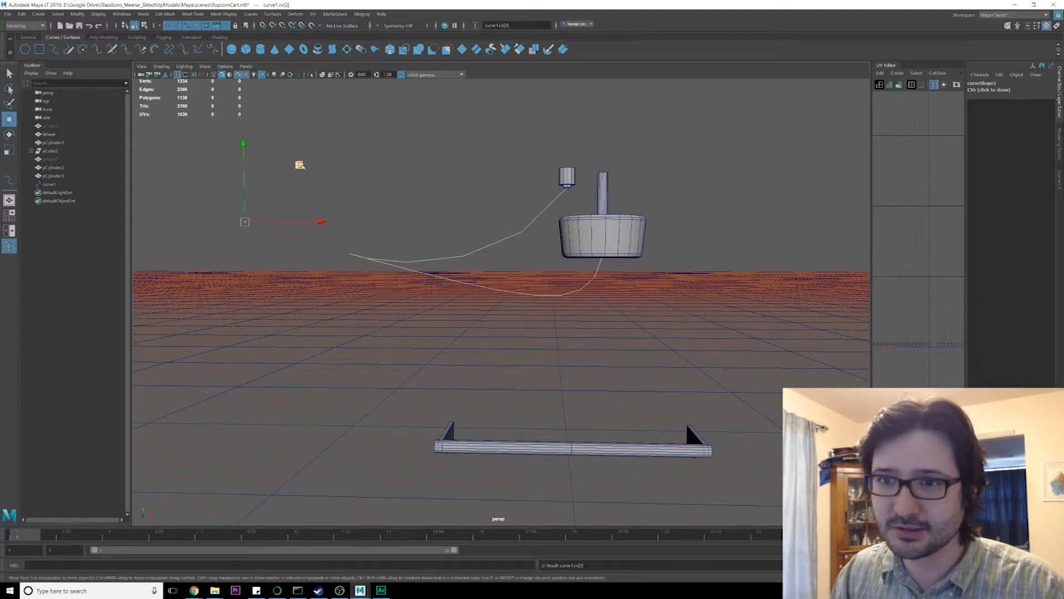
{"action": "middle_click_drag", "start_coordinate": [300, 164], "coordinate": [605, 167]}
{"action": "left_click_drag", "start_coordinate": [593, 204], "coordinate": [555, 275], "text": "alt"}
{"action": "left_click_drag", "start_coordinate": [626, 279], "coordinate": [613, 157], "text": "alt"}
{"action": "middle_click_drag", "start_coordinate": [612, 153], "coordinate": [608, 163]}
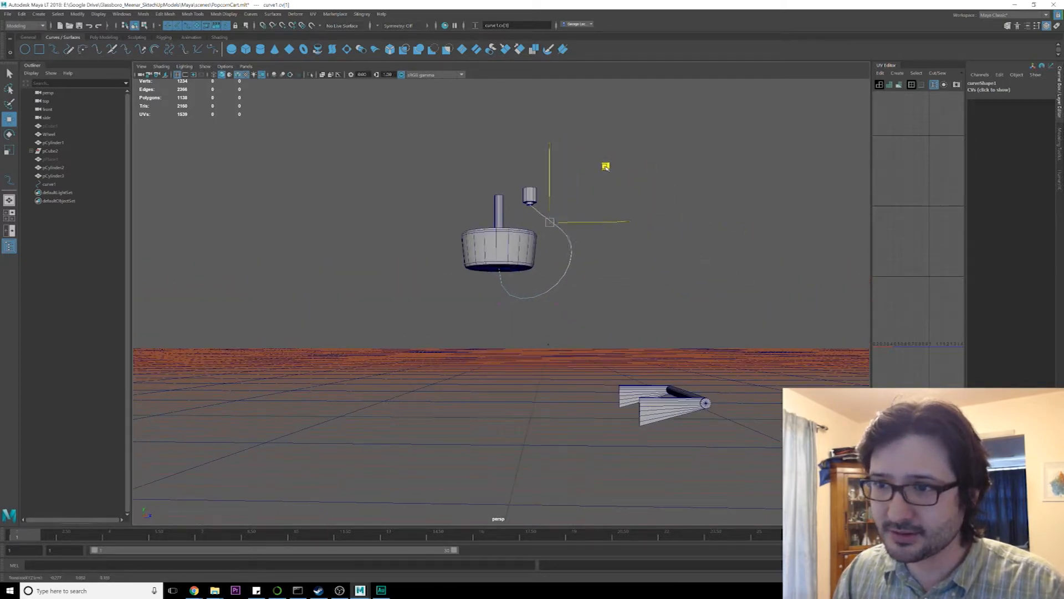
Reposition the cable curve's upper control vertices beneath the ceiling connector
{"action": "scroll", "coordinate": [566, 233], "scroll_direction": "up", "scroll_amount": 8}
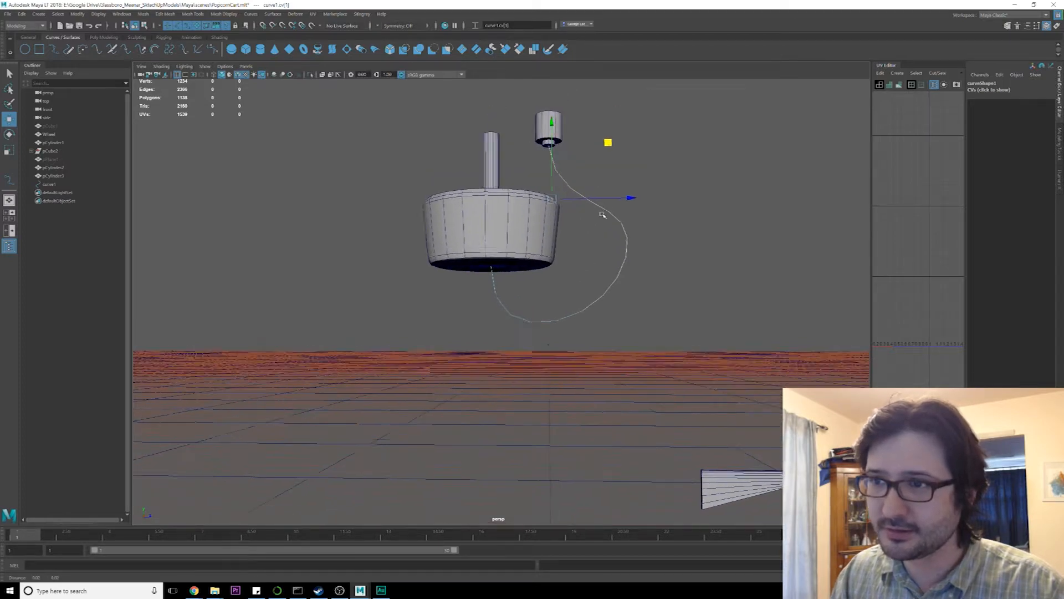
{"action": "left_click_drag", "start_coordinate": [539, 277], "coordinate": [562, 326], "text": "alt"}
{"action": "scroll", "coordinate": [566, 304], "scroll_direction": "down", "scroll_amount": 3}
{"action": "right_click_drag", "start_coordinate": [508, 285], "coordinate": [490, 288]}
{"action": "mouse_move", "coordinate": [460, 268]}
{"action": "left_mouse_down", "text": "alt"}
{"action": "mouse_move", "coordinate": [532, 328]}
{"action": "mouse_move", "coordinate": [472, 277]}
{"action": "left_mouse_up", "text": "alt"}
{"action": "left_click_drag", "start_coordinate": [415, 220], "coordinate": [417, 223]}
{"action": "left_click_drag", "start_coordinate": [532, 344], "coordinate": [399, 216], "text": "alt"}
{"action": "left_click_drag", "start_coordinate": [363, 170], "coordinate": [464, 201]}
Shift the cable curve's middle control vertices to form a smooth loop beside and under the kettle
{"action": "middle_click_drag", "start_coordinate": [597, 319], "coordinate": [576, 281], "text": "alt"}
{"action": "left_click_drag", "start_coordinate": [576, 281], "coordinate": [529, 293], "text": "alt"}
{"action": "left_click_drag", "start_coordinate": [426, 277], "coordinate": [561, 417]}
{"action": "left_click_drag", "start_coordinate": [566, 460], "coordinate": [558, 447], "text": "alt"}
{"action": "left_click_drag", "start_coordinate": [426, 335], "coordinate": [641, 333]}
{"action": "left_click_drag", "start_coordinate": [582, 375], "coordinate": [525, 251]}
{"action": "left_click_drag", "start_coordinate": [633, 271], "coordinate": [427, 266]}
{"action": "left_click_drag", "start_coordinate": [502, 265], "coordinate": [577, 166]}
{"action": "key", "text": "q"}
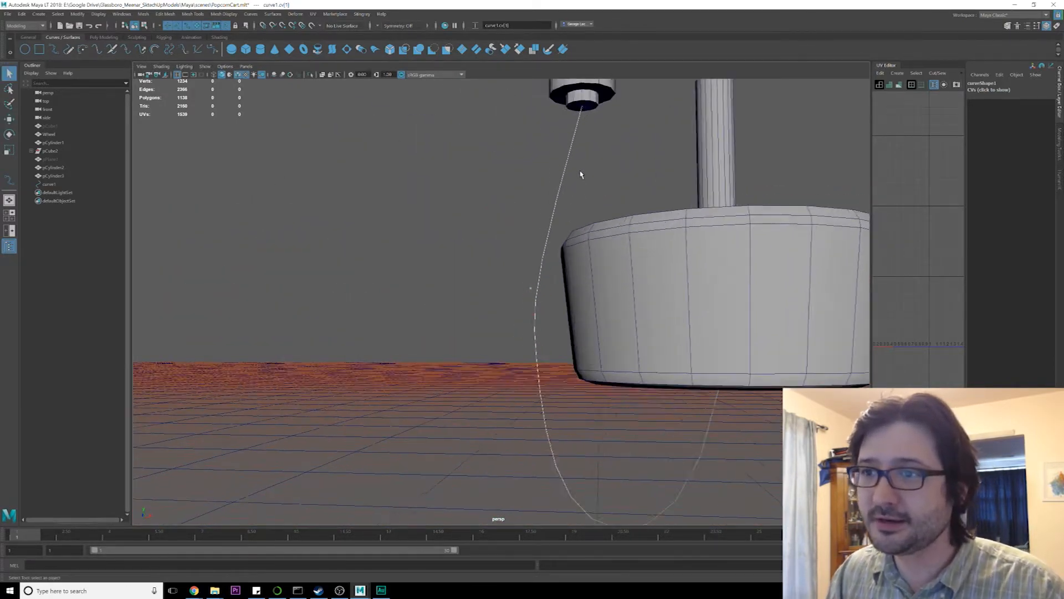
Extrude the faces on the ceiling connector's underside and scale them inward to make a smaller inner ring of faces
{"action": "right_click_drag", "start_coordinate": [577, 166], "coordinate": [506, 304], "text": "alt"}
{"action": "left_click", "coordinate": [515, 232]}
{"action": "right_click", "coordinate": [514, 228]}
{"action": "left_click", "coordinate": [515, 239]}
{"action": "left_click_drag", "start_coordinate": [515, 238], "coordinate": [502, 238], "text": "alt"}
{"action": "left_click_drag", "start_coordinate": [551, 263], "coordinate": [577, 294]}
{"action": "left_click_drag", "start_coordinate": [578, 294], "coordinate": [579, 271], "text": "alt"}
{"action": "right_click_drag", "start_coordinate": [542, 225], "coordinate": [540, 250], "text": "shift"}
{"action": "left_click_drag", "start_coordinate": [537, 261], "coordinate": [538, 265]}
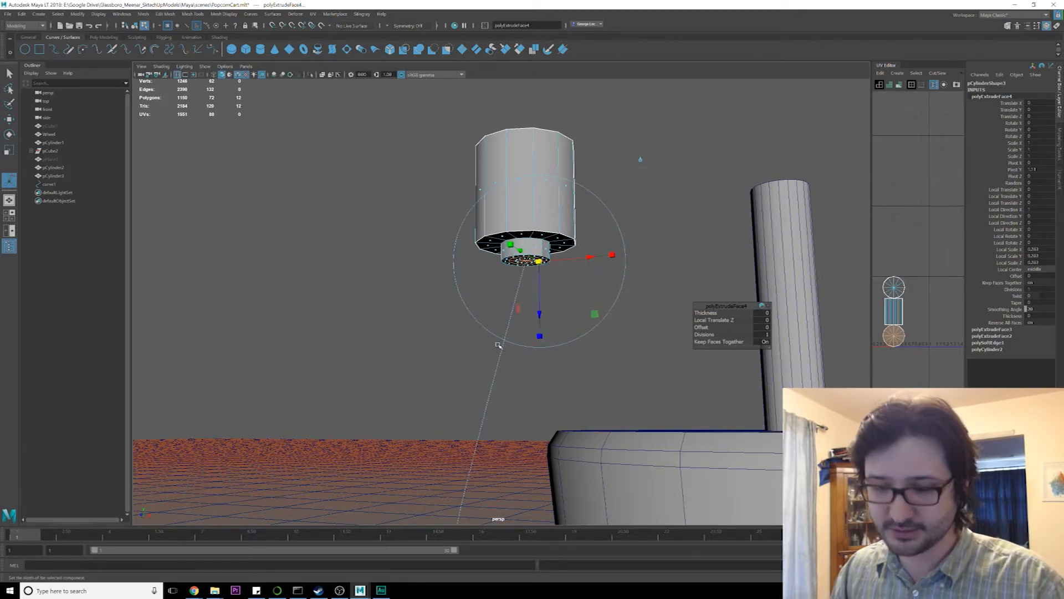
{"action": "key", "text": "ctrl+e"}
{"action": "key", "text": "ctrl+z"}
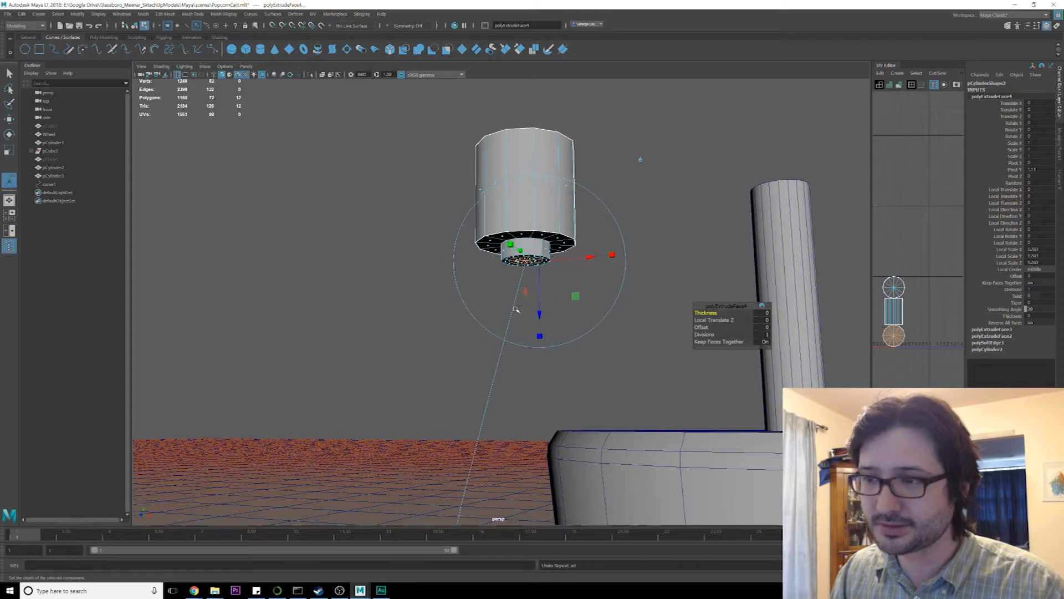
{"action": "left_click", "coordinate": [481, 356]}
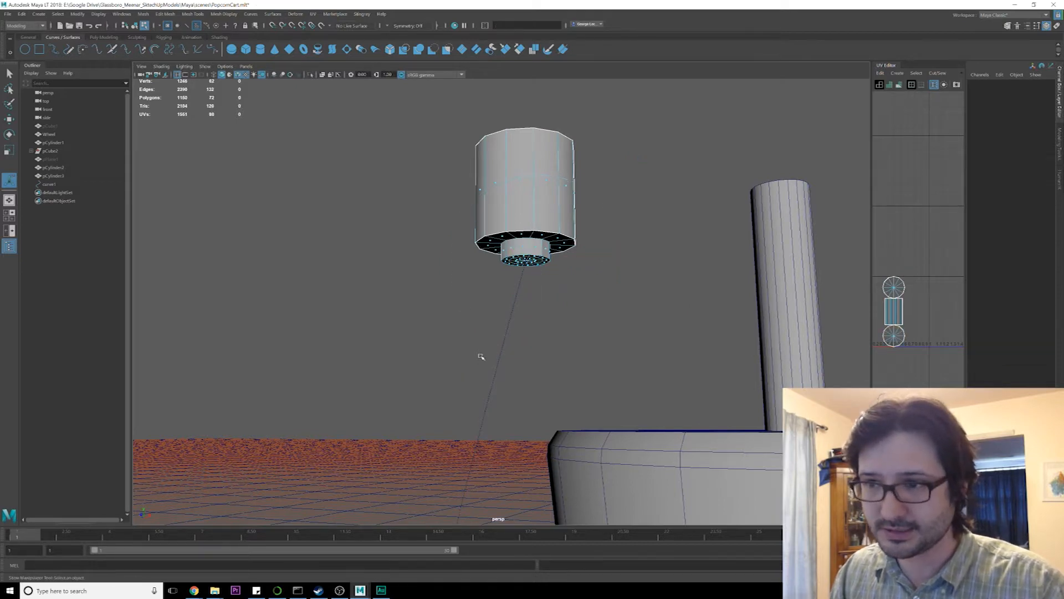
Try to extrude the inner faces of the connector's underside straight down
{"action": "scroll", "coordinate": [528, 277], "scroll_direction": "up", "scroll_amount": 3}
{"action": "scroll", "coordinate": [535, 244], "scroll_direction": "down", "scroll_amount": 1}
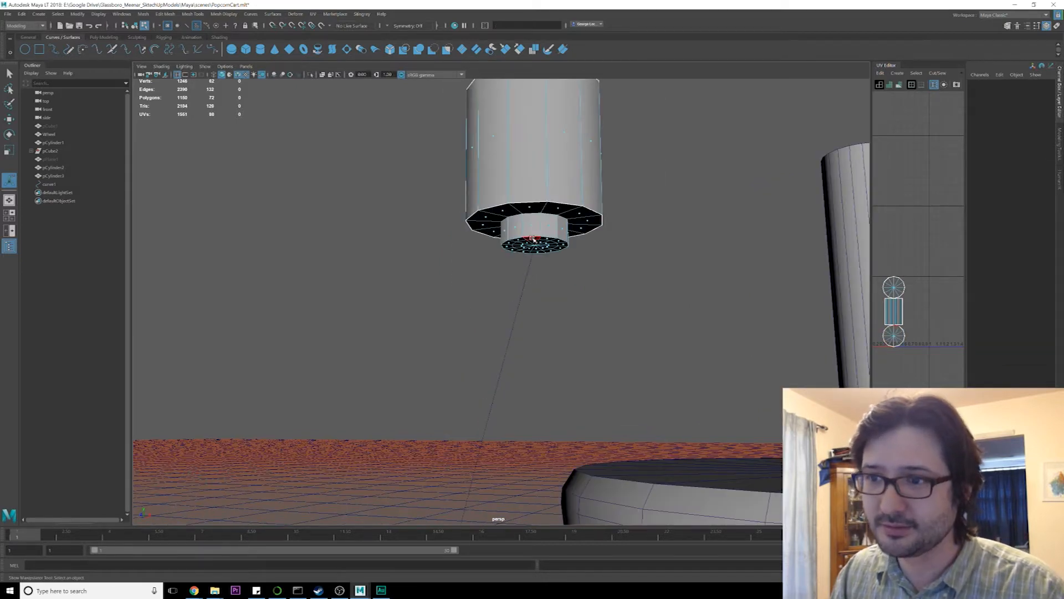
{"action": "left_click", "coordinate": [525, 237]}
{"action": "right_click_drag", "start_coordinate": [527, 243], "coordinate": [623, 217], "text": "ctrl"}
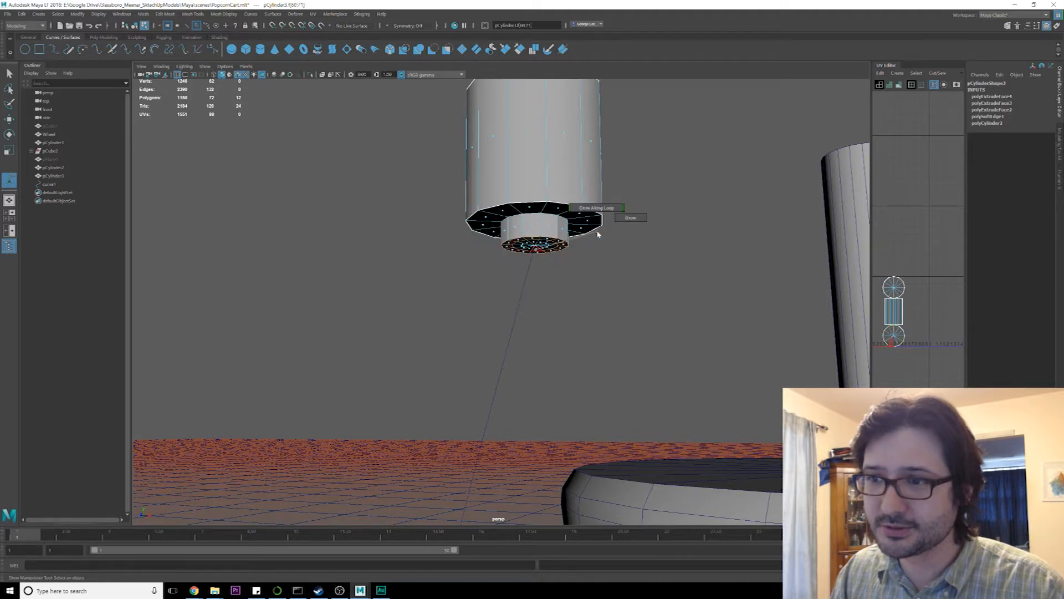
{"action": "right_click", "coordinate": [562, 242], "text": "ctrl"}
{"action": "right_click_drag", "start_coordinate": [561, 242], "coordinate": [497, 224], "text": "ctrl"}
{"action": "key", "text": "q"}
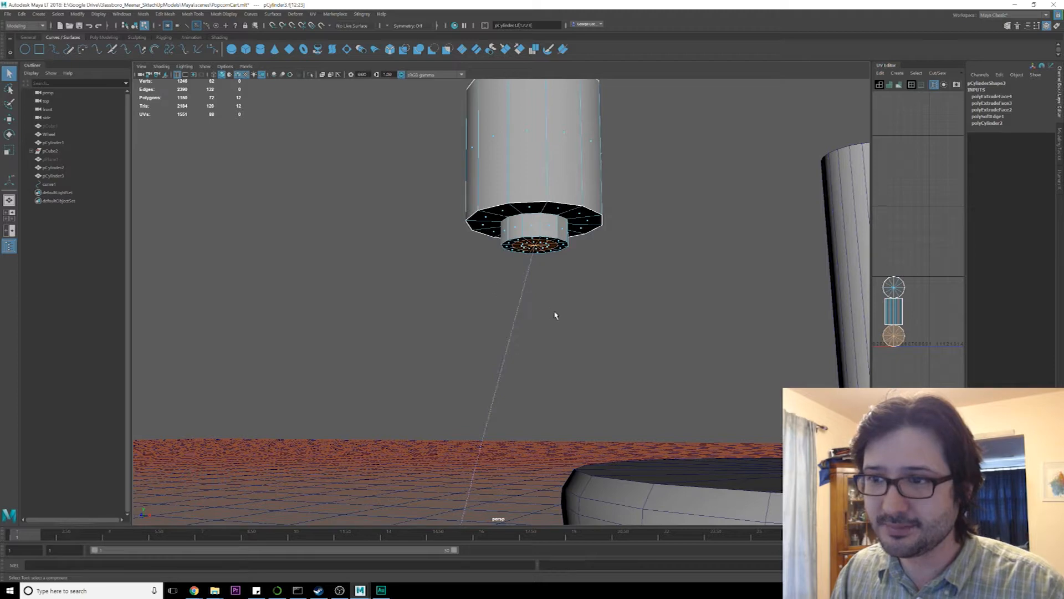
{"action": "right_click", "coordinate": [520, 299], "text": "shift"}
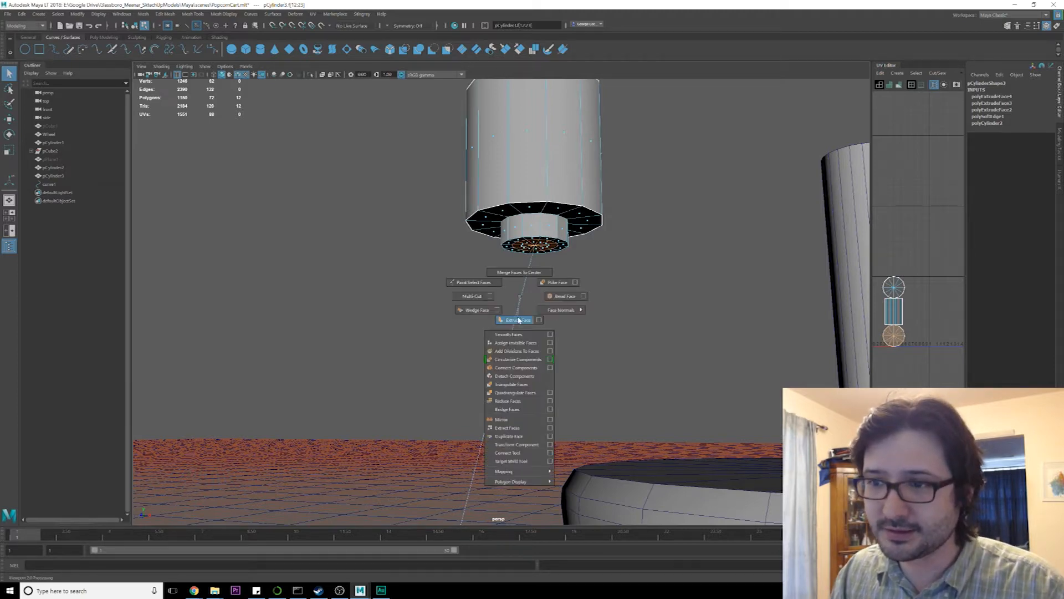
{"action": "left_click", "coordinate": [518, 320]}
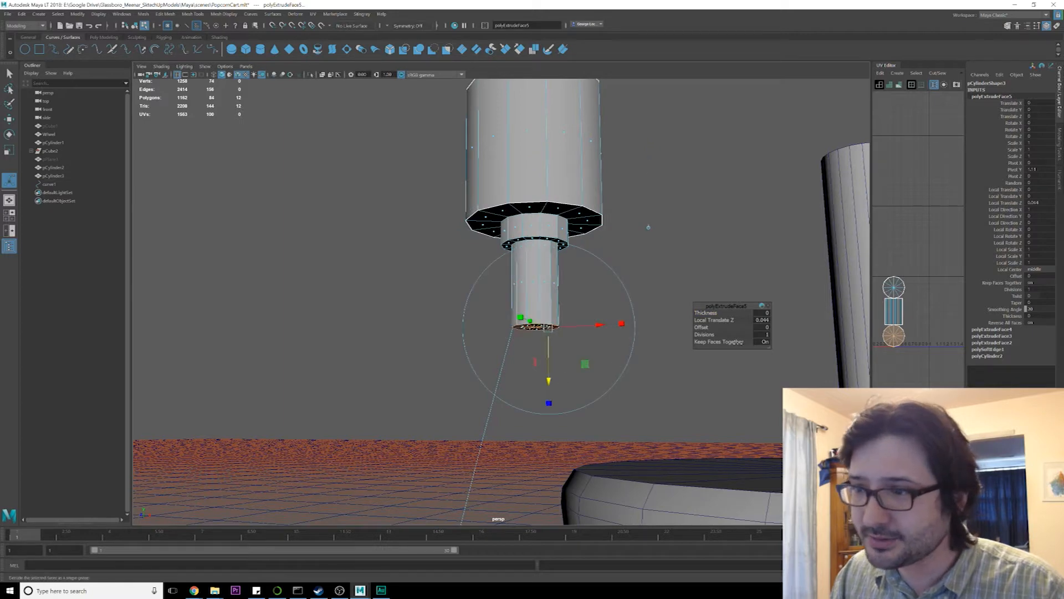
{"action": "key", "text": "ctrl+z"}
Select the inner triangular faces on the connector's underside one by one
{"action": "left_click", "coordinate": [647, 348]}
{"action": "key", "text": "q"}
{"action": "double_click", "coordinate": [553, 252]}
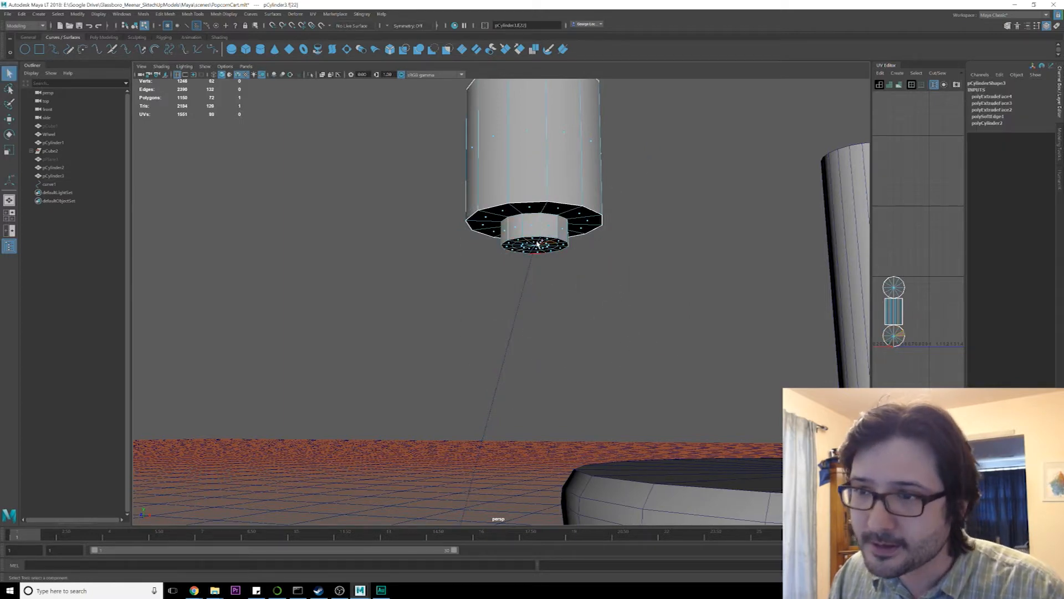
{"action": "scroll", "coordinate": [543, 277], "scroll_direction": "down", "scroll_amount": 3}
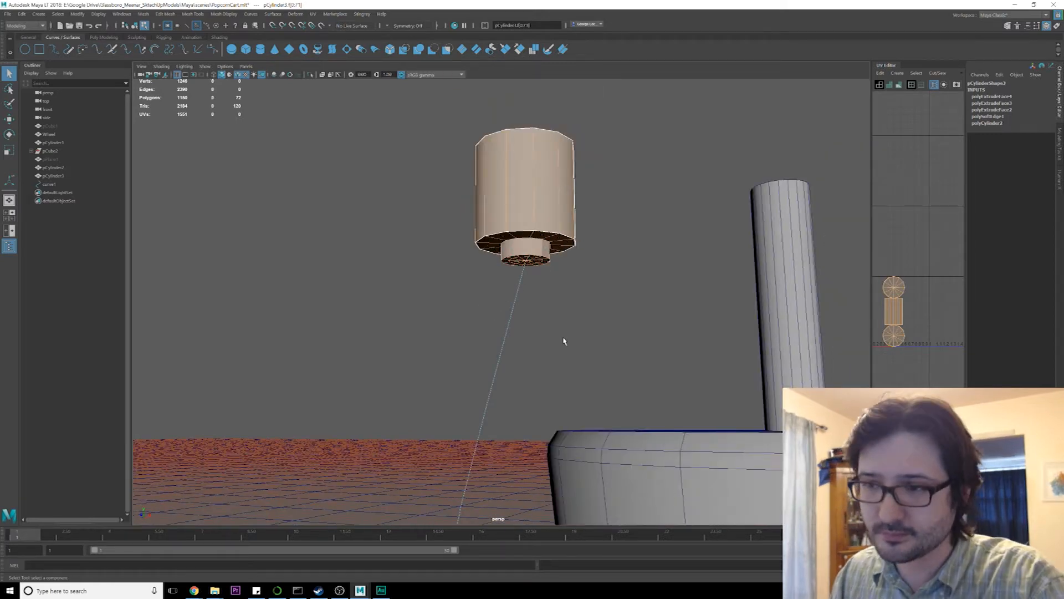
{"action": "key", "text": "F8"}
{"action": "scroll", "coordinate": [552, 239], "scroll_direction": "up", "scroll_amount": 3}
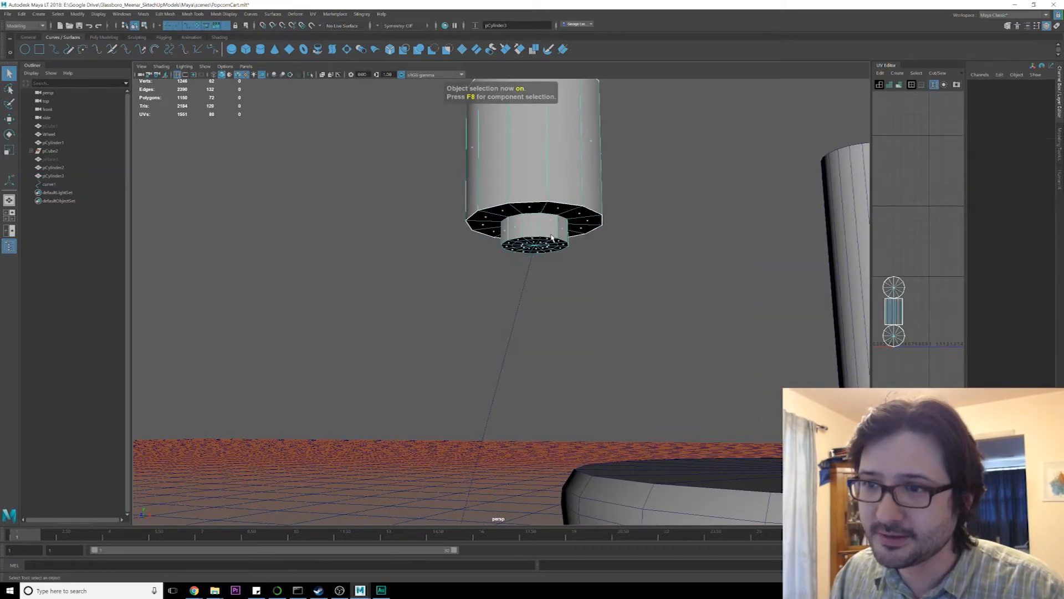
{"action": "scroll", "coordinate": [552, 238], "scroll_direction": "up", "scroll_amount": 3}
{"action": "key", "text": "F11"}
{"action": "left_click", "coordinate": [555, 209]}
{"action": "left_click", "coordinate": [543, 208], "text": "shift"}
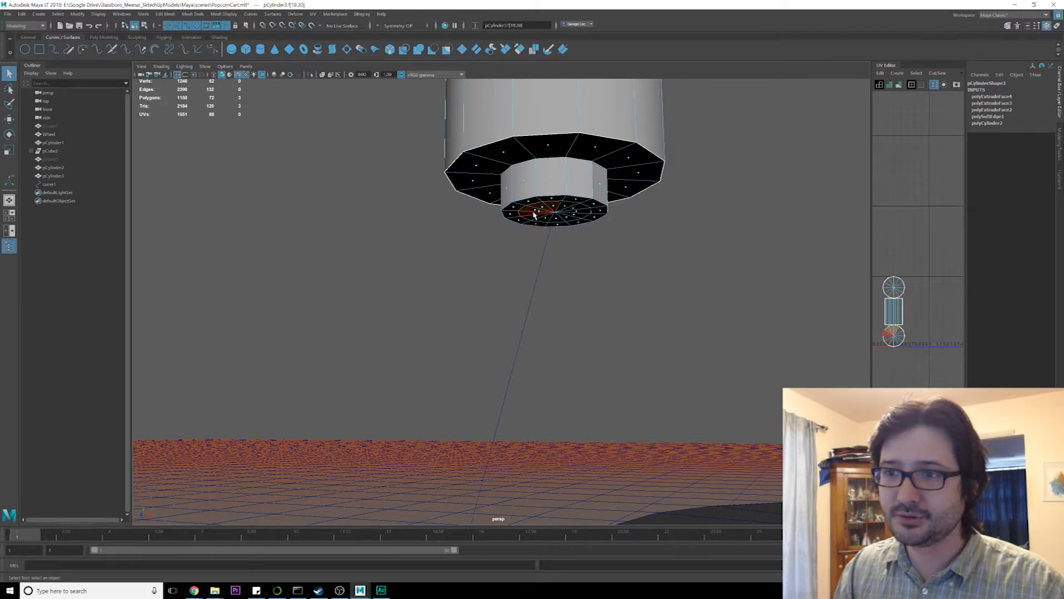
{"action": "left_click", "coordinate": [546, 221], "text": "shift"}
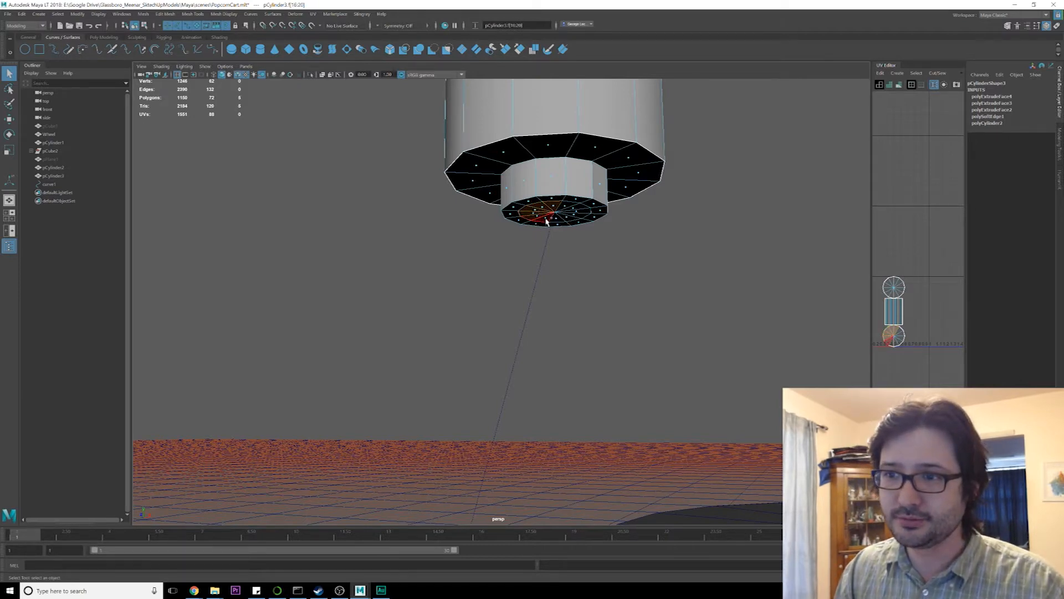
{"action": "left_click", "coordinate": [576, 215], "text": "shift"}
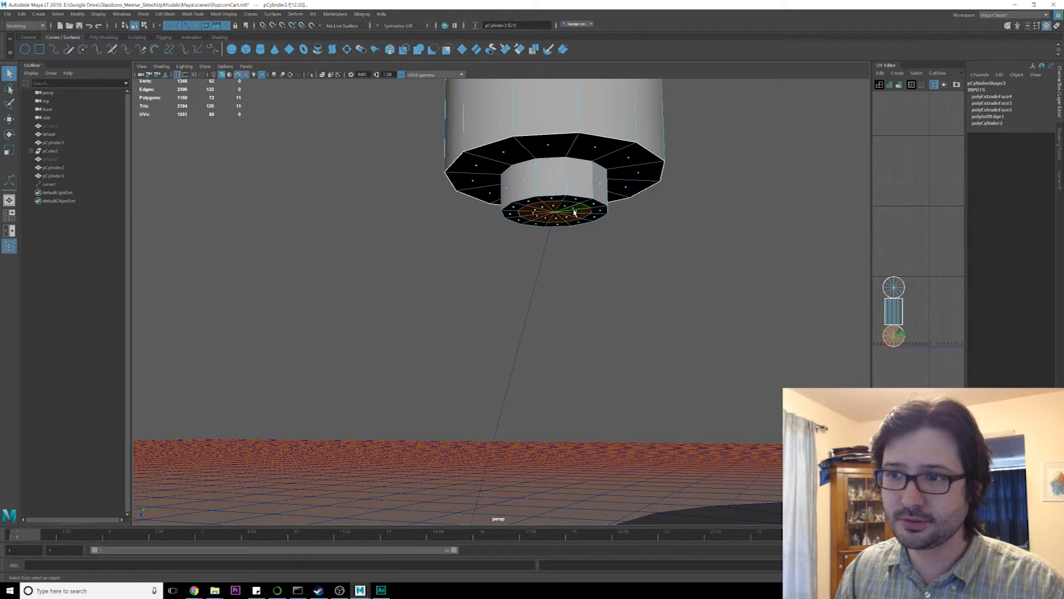
Try to extrude the inner underside faces along the cable curve with 25 divisions
{"action": "left_click_drag", "start_coordinate": [528, 251], "coordinate": [573, 278]}
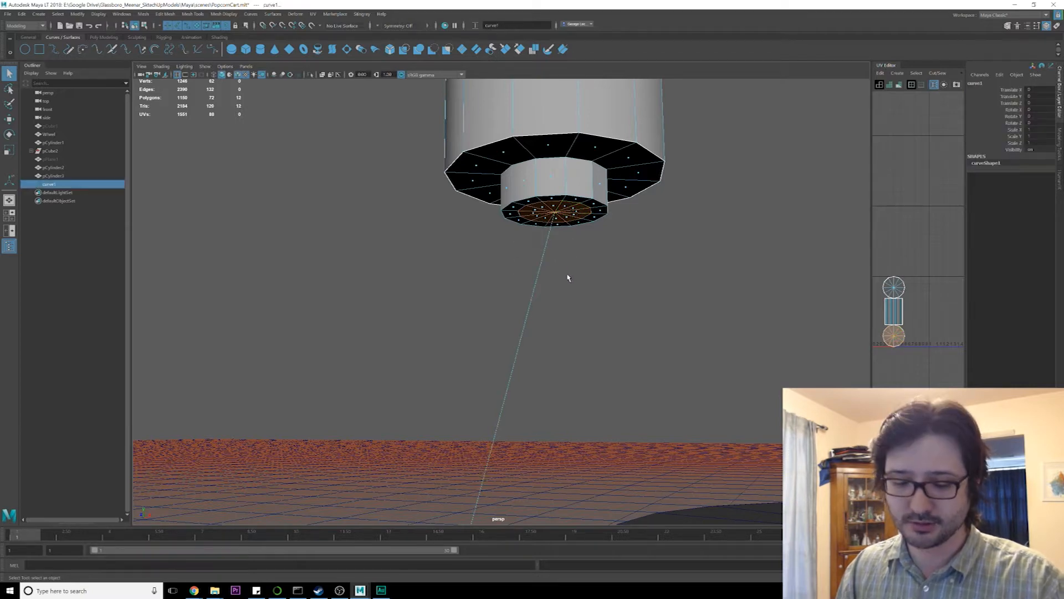
{"action": "right_click_drag", "start_coordinate": [532, 214], "coordinate": [531, 242], "text": "shift"}
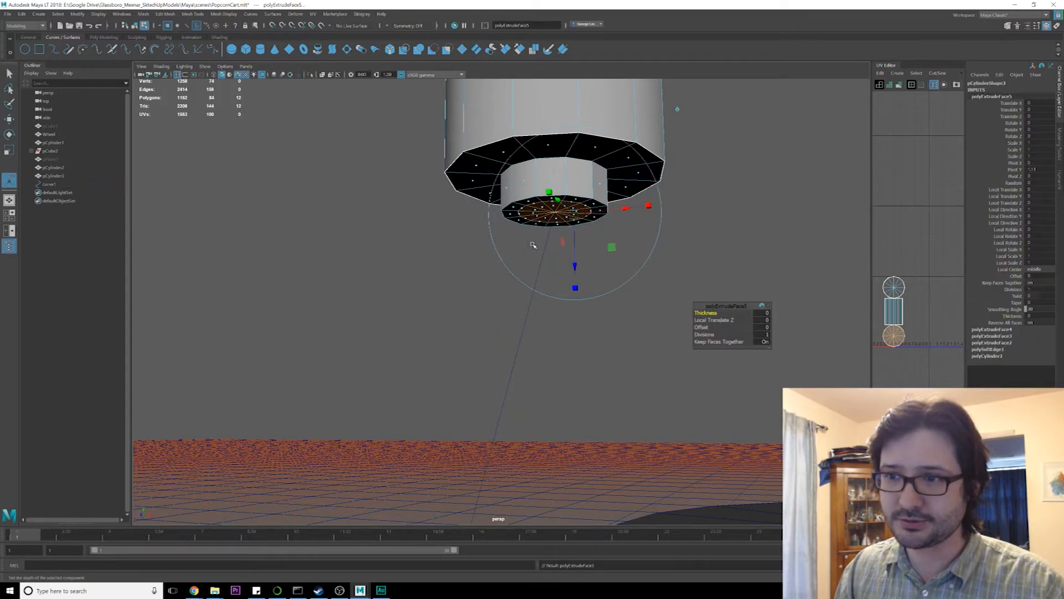
{"action": "scroll", "coordinate": [560, 323], "scroll_direction": "down", "scroll_amount": 6}
{"action": "scroll", "coordinate": [561, 322], "scroll_direction": "down", "scroll_amount": 4}
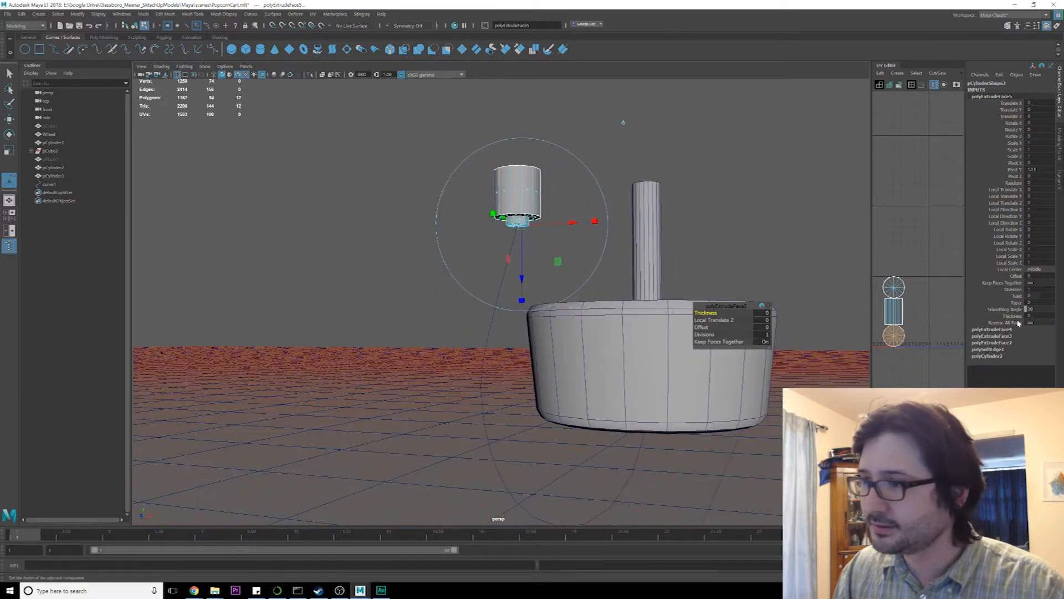
{"action": "left_click", "coordinate": [1016, 290]}
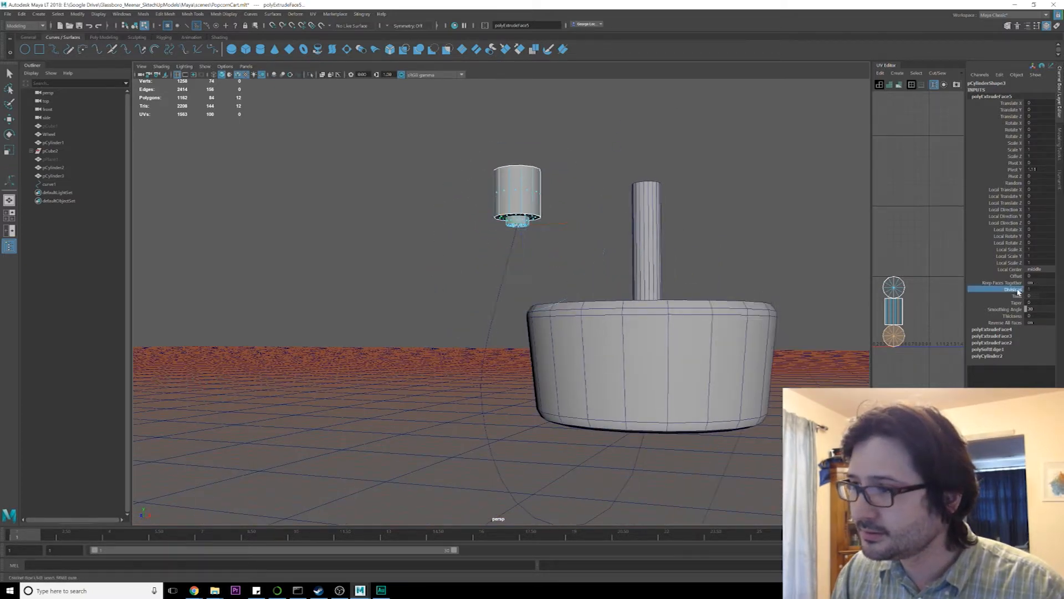
{"action": "left_click", "coordinate": [1028, 289]}
{"action": "type", "text": "25"}
{"action": "key", "text": "Return"}
Undo the extrusion of the connector's inner underside faces
{"action": "scroll", "coordinate": [547, 267], "scroll_direction": "up", "scroll_amount": 7}
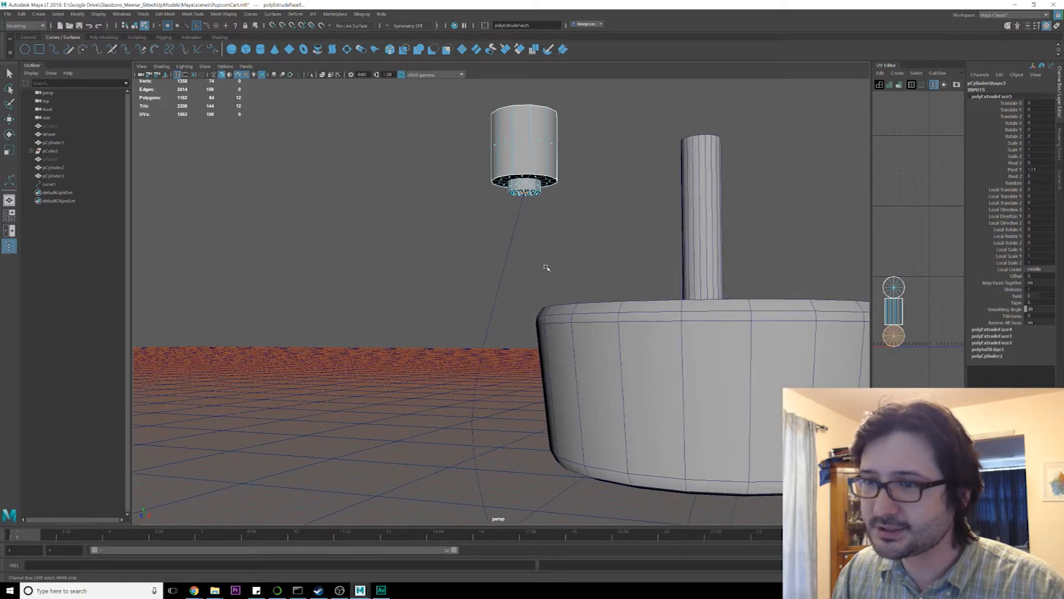
{"action": "left_click_drag", "start_coordinate": [570, 272], "coordinate": [570, 267], "text": "alt"}
{"action": "scroll", "coordinate": [570, 267], "scroll_direction": "down", "scroll_amount": 3}
{"action": "middle_click_drag", "start_coordinate": [525, 202], "coordinate": [525, 275], "text": "alt"}
{"action": "scroll", "coordinate": [524, 275], "scroll_direction": "up", "scroll_amount": 4}
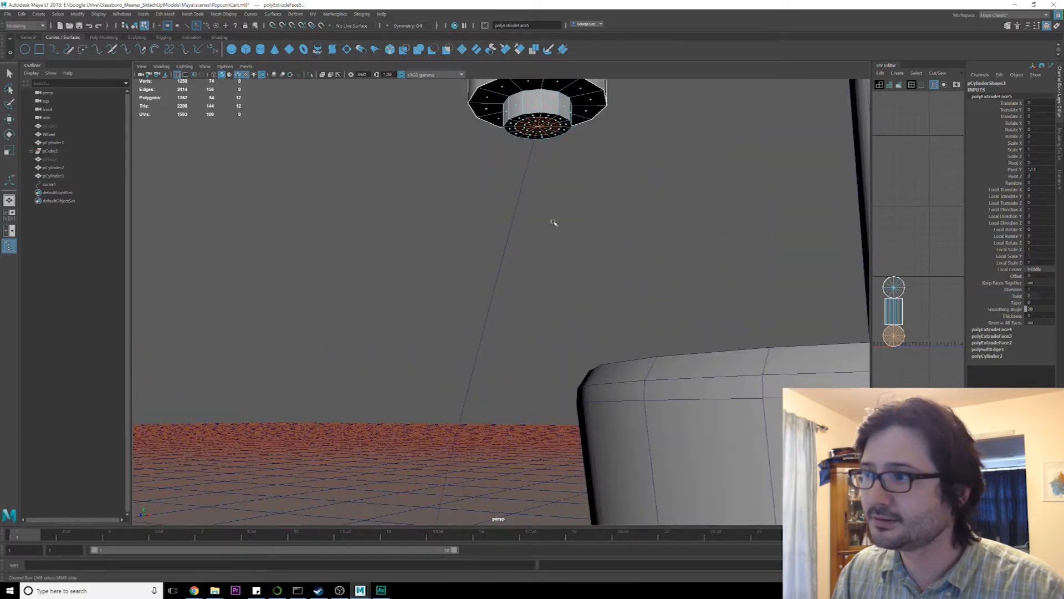
{"action": "middle_click_drag", "start_coordinate": [553, 221], "coordinate": [553, 270], "text": "alt"}
{"action": "key", "text": "F8"}
{"action": "left_click", "coordinate": [543, 280]}
{"action": "key", "text": "ctrl+z"}
{"action": "key", "text": "ctrl+z"}
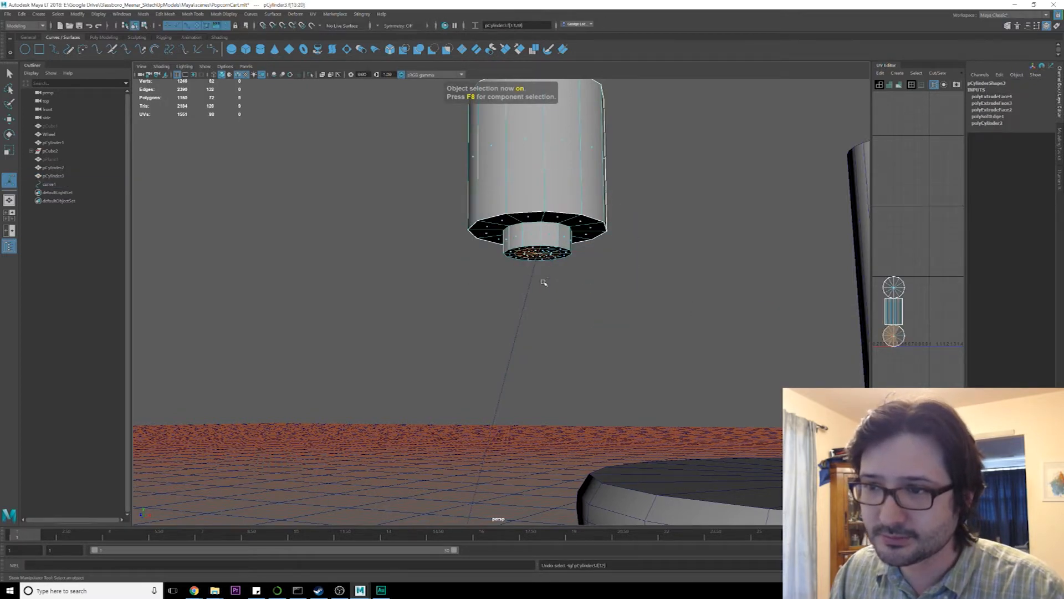
Select all the faces on the underside of the connector's small end
{"action": "left_click", "coordinate": [542, 280]}
{"action": "key", "text": "q"}
{"action": "left_click", "coordinate": [538, 259]}
{"action": "left_click", "coordinate": [523, 291]}
{"action": "left_click", "coordinate": [532, 256]}
{"action": "left_click", "coordinate": [530, 250]}
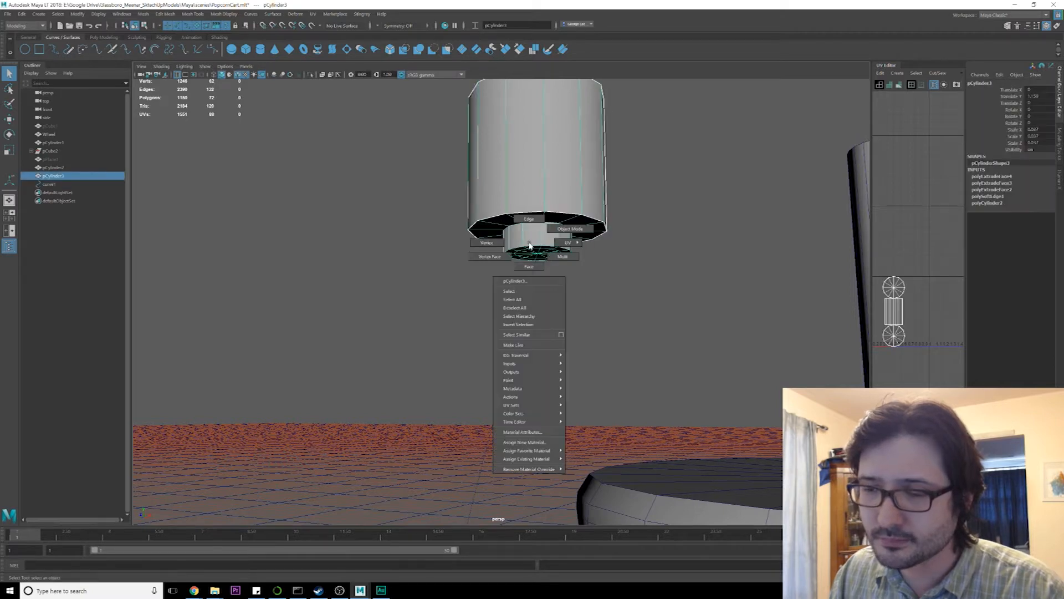
{"action": "right_click_drag", "start_coordinate": [529, 245], "coordinate": [532, 262]}
{"action": "left_click_drag", "start_coordinate": [522, 247], "coordinate": [625, 311], "text": "alt"}
{"action": "left_click_drag", "start_coordinate": [625, 311], "coordinate": [612, 300], "text": "alt"}
{"action": "scroll", "coordinate": [573, 267], "scroll_direction": "up", "scroll_amount": 3}
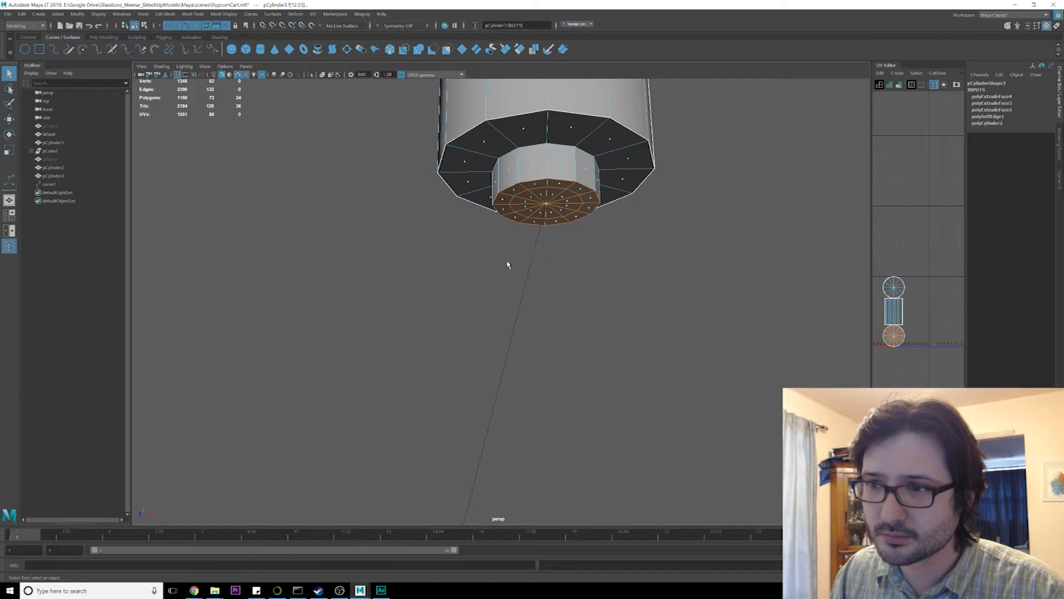
Try to extrude the whole underside of the connector's small end downwards
{"action": "right_click_drag", "start_coordinate": [535, 256], "coordinate": [538, 282], "text": "shift"}
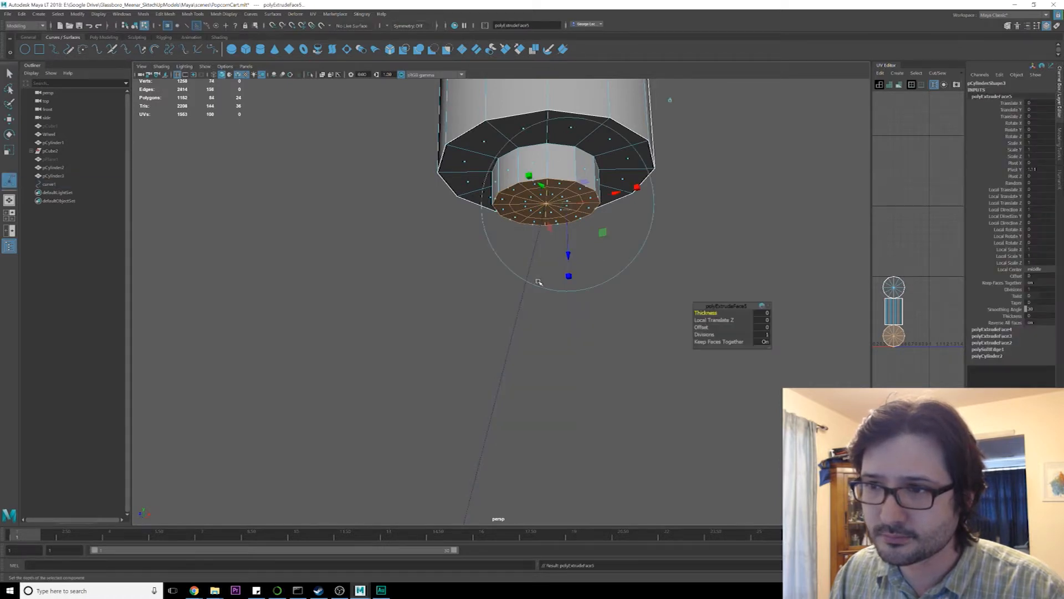
{"action": "left_click_drag", "start_coordinate": [567, 258], "coordinate": [566, 353]}
{"action": "key", "text": "ctrl+z"}
{"action": "key", "text": "ctrl+z"}
{"action": "key", "text": "ctrl+z"}
{"action": "key", "text": "ctrl+z"}
{"action": "key", "text": "ctrl+z"}
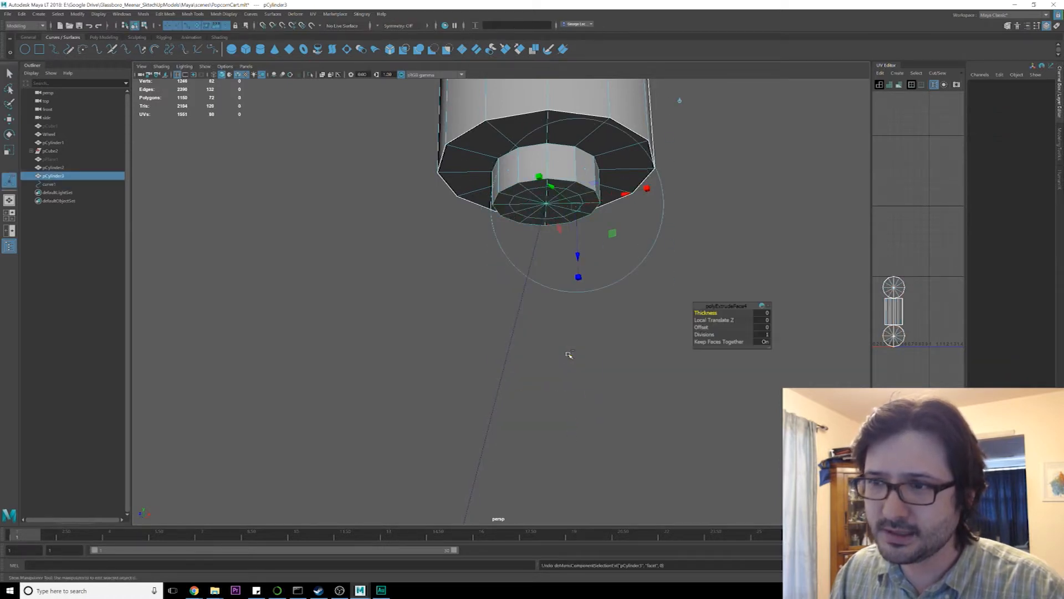
Select only the inner triangular faces of the connector's underside together with the cable curve
{"action": "key", "text": "q"}
{"action": "left_click_drag", "start_coordinate": [551, 208], "coordinate": [516, 216], "text": "alt"}
{"action": "left_click", "coordinate": [495, 198]}
{"action": "double_click", "coordinate": [520, 198], "text": "shift"}
{"action": "right_click_drag", "start_coordinate": [535, 206], "coordinate": [620, 177], "text": "ctrl"}
{"action": "right_click_drag", "start_coordinate": [582, 229], "coordinate": [546, 222], "text": "ctrl"}
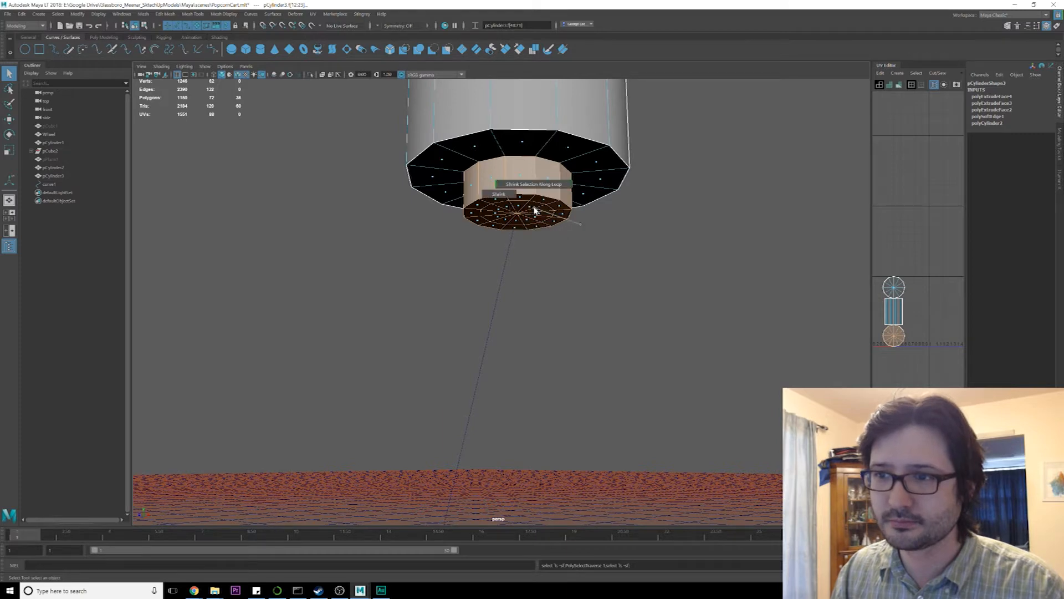
{"action": "double_click", "coordinate": [513, 229]}
{"action": "left_click_drag", "start_coordinate": [404, 236], "coordinate": [593, 306]}
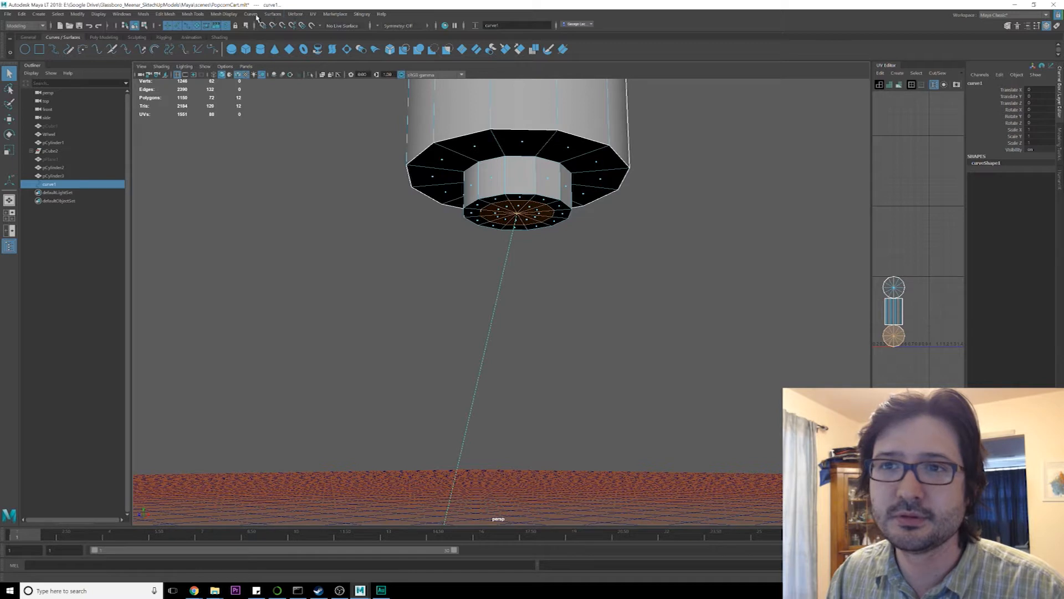
Extrude the selected inner underside faces of the connector along the cable curve, with the extrude's curve option set to Selected
{"action": "left_click", "coordinate": [143, 14]}
{"action": "mouse_move", "coordinate": [160, 16]}
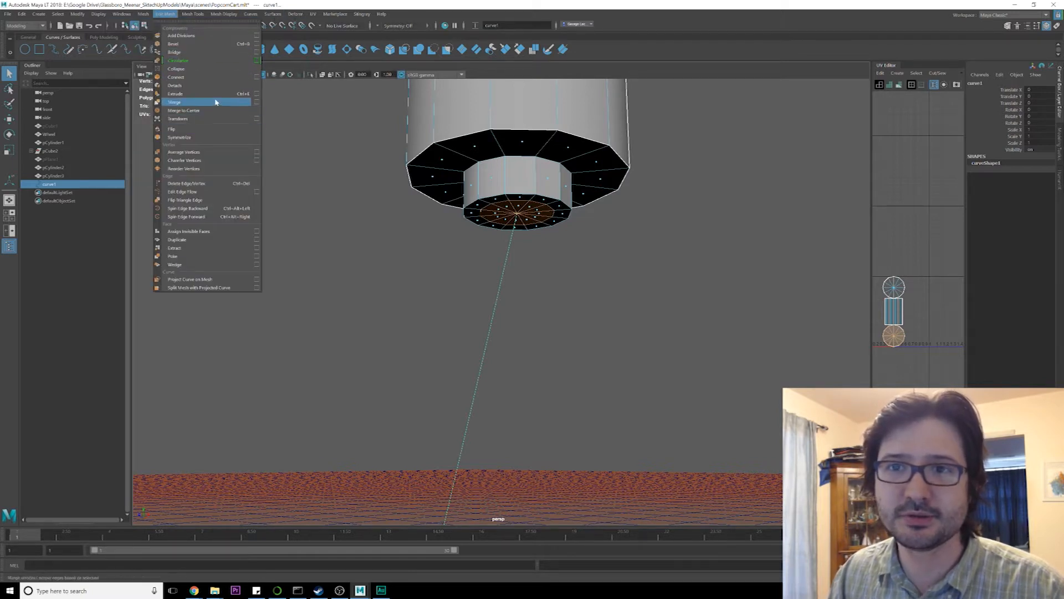
{"action": "mouse_move", "coordinate": [193, 14]}
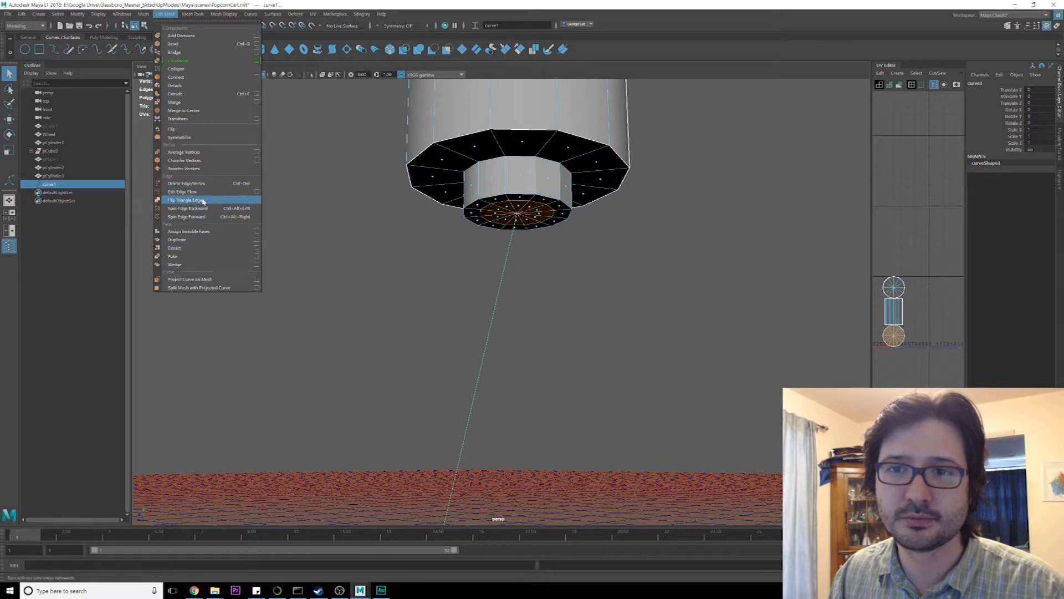
{"action": "left_click", "coordinate": [257, 93]}
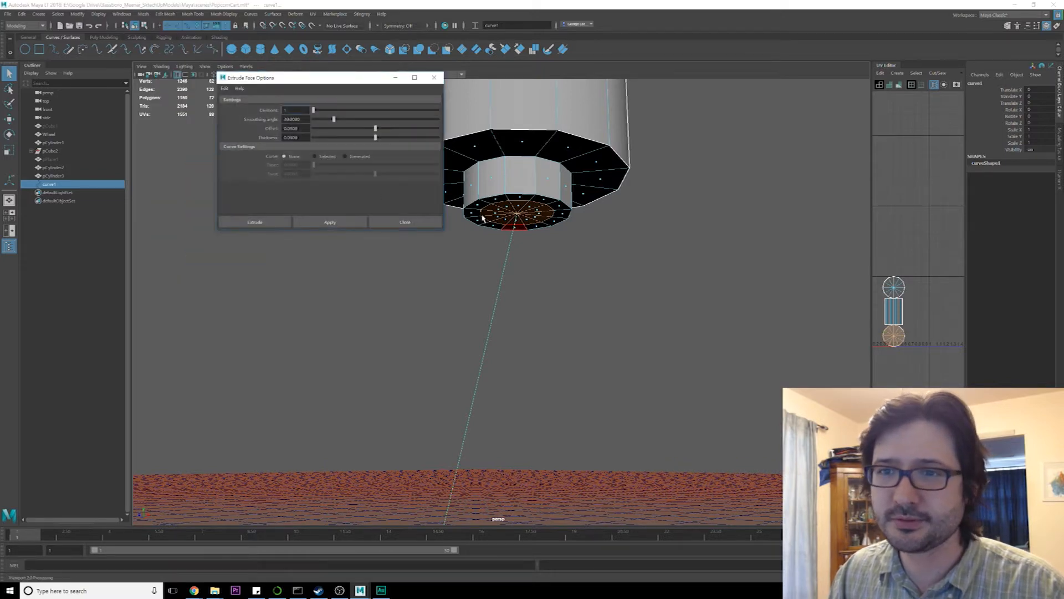
{"action": "left_click", "coordinate": [326, 156]}
{"action": "left_click", "coordinate": [330, 224]}
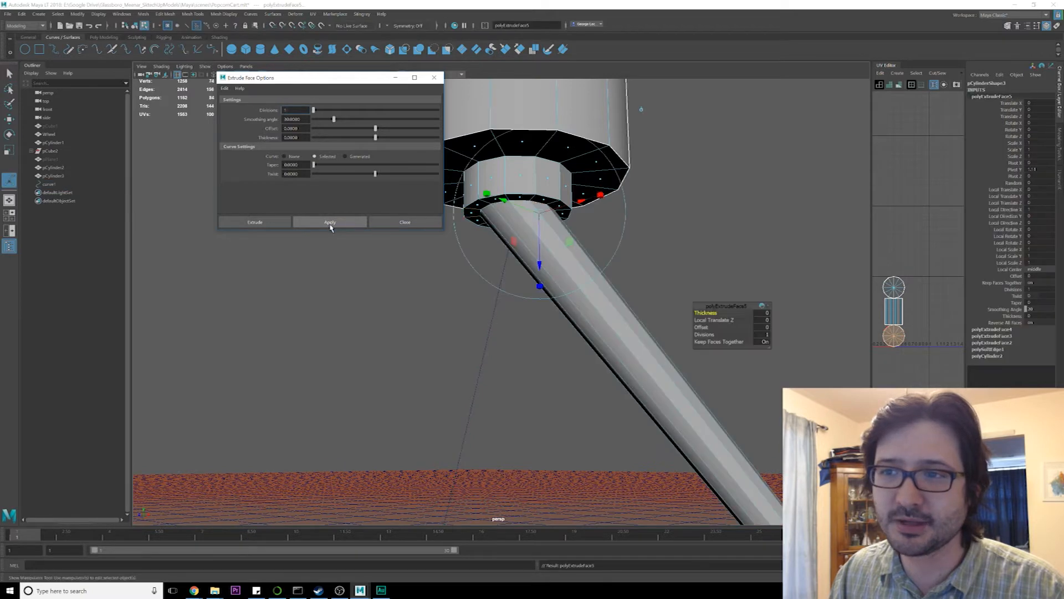
{"action": "scroll", "coordinate": [486, 325], "scroll_direction": "down", "scroll_amount": 7}
{"action": "middle_click_drag", "start_coordinate": [475, 304], "coordinate": [434, 282], "text": "alt"}
{"action": "scroll", "coordinate": [434, 282], "scroll_direction": "up", "scroll_amount": 2}
{"action": "left_click_drag", "start_coordinate": [435, 282], "coordinate": [438, 309], "text": "alt"}
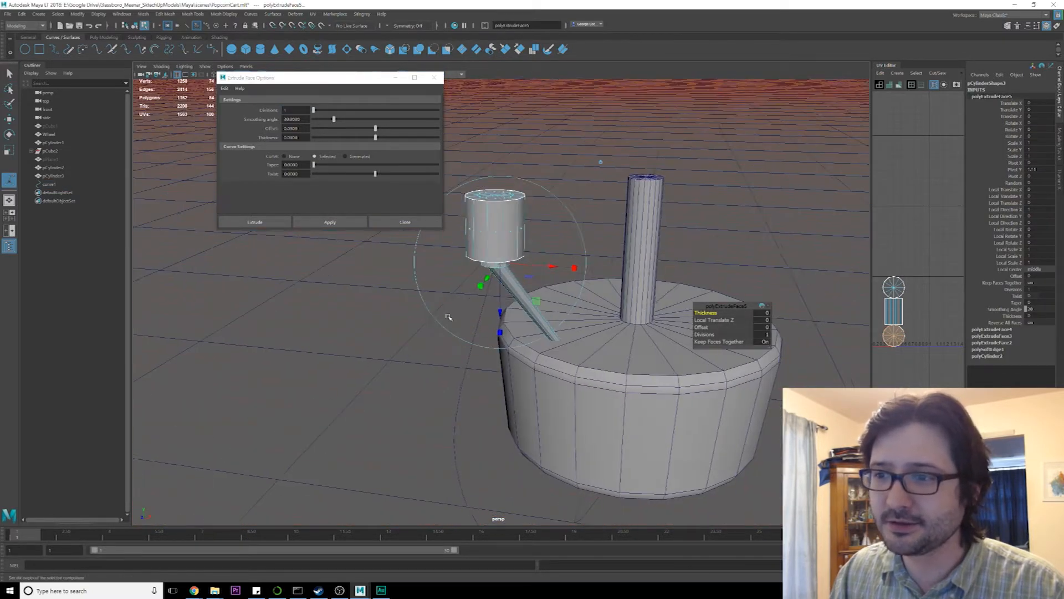
{"action": "right_click_drag", "start_coordinate": [438, 309], "coordinate": [554, 340], "text": "alt"}
{"action": "middle_click_drag", "start_coordinate": [554, 340], "coordinate": [507, 316], "text": "alt"}
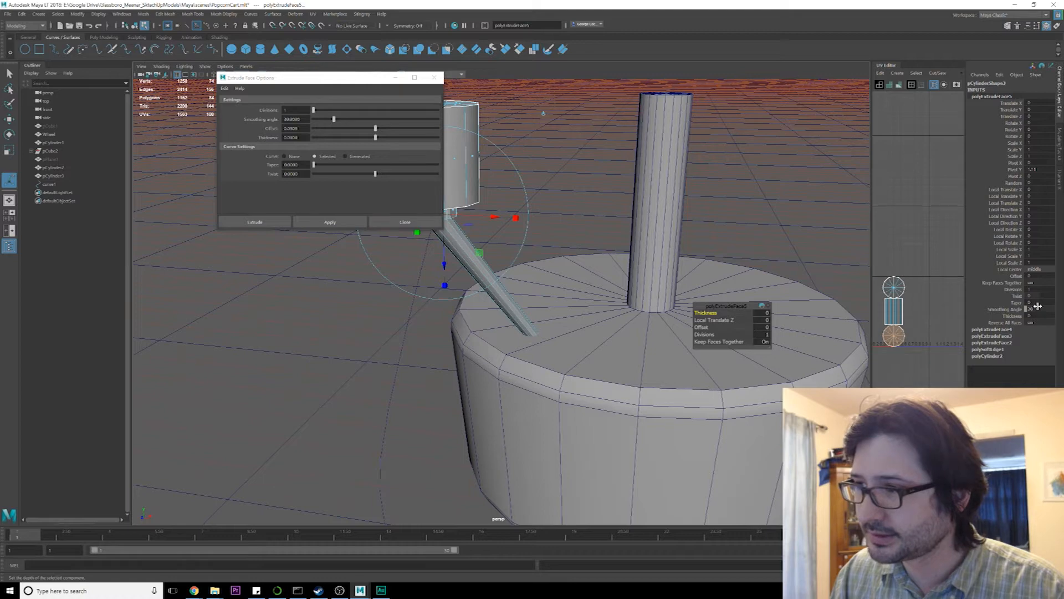
Set the cable extrusion's divisions to 10 so it follows the curve
{"action": "double_click", "coordinate": [1029, 289]}
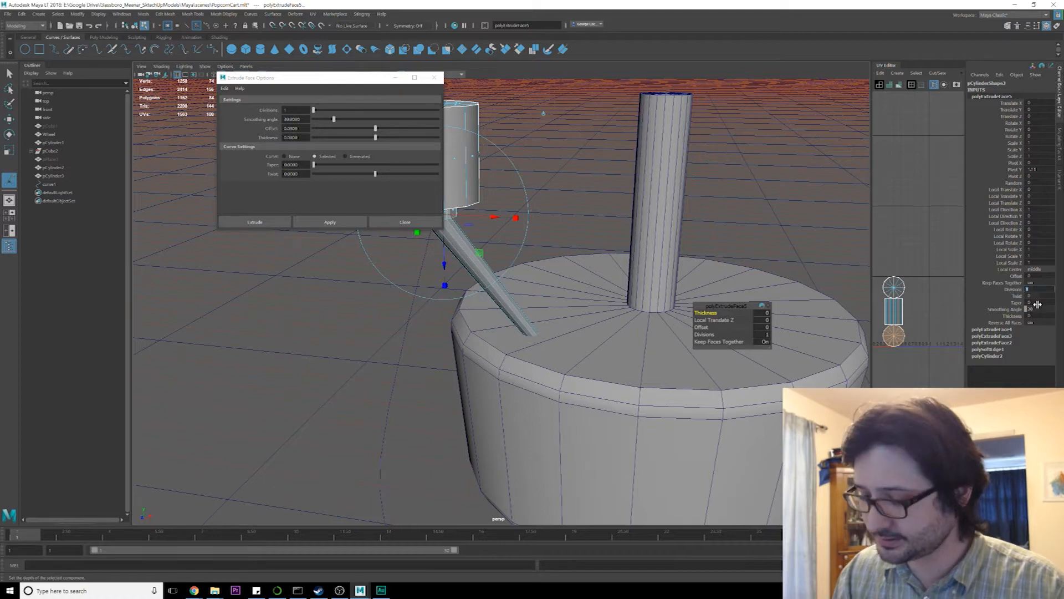
{"action": "type", "text": "10"}
{"action": "key", "text": "Return"}
{"action": "right_click_drag", "start_coordinate": [660, 365], "coordinate": [499, 418], "text": "alt"}
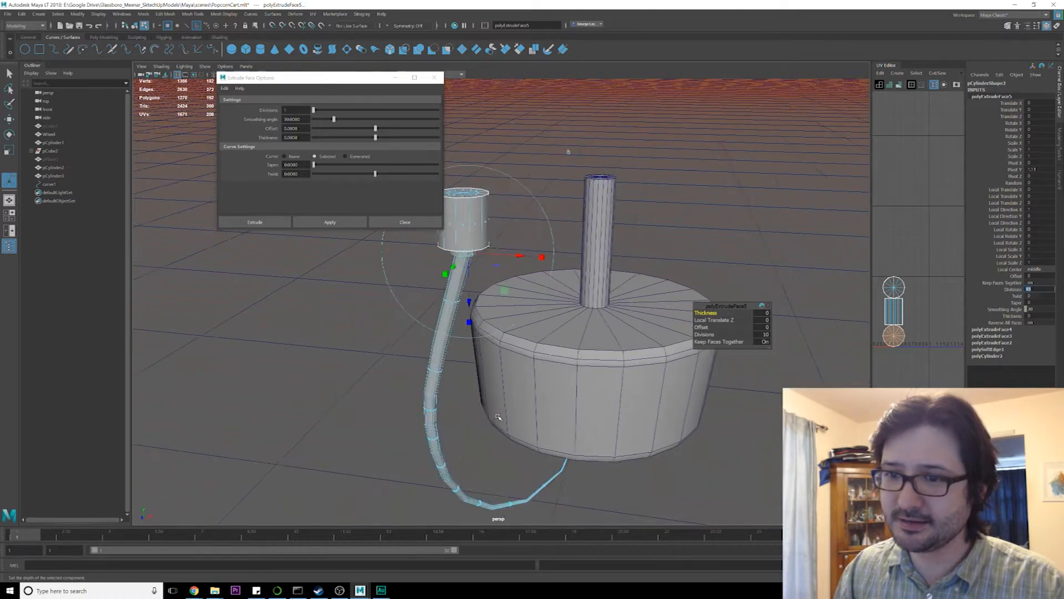
{"action": "middle_click_drag", "start_coordinate": [499, 418], "coordinate": [522, 338], "text": "alt"}
{"action": "left_click_drag", "start_coordinate": [540, 410], "coordinate": [582, 358], "text": "alt"}
{"action": "right_click_drag", "start_coordinate": [582, 359], "coordinate": [619, 355], "text": "alt"}
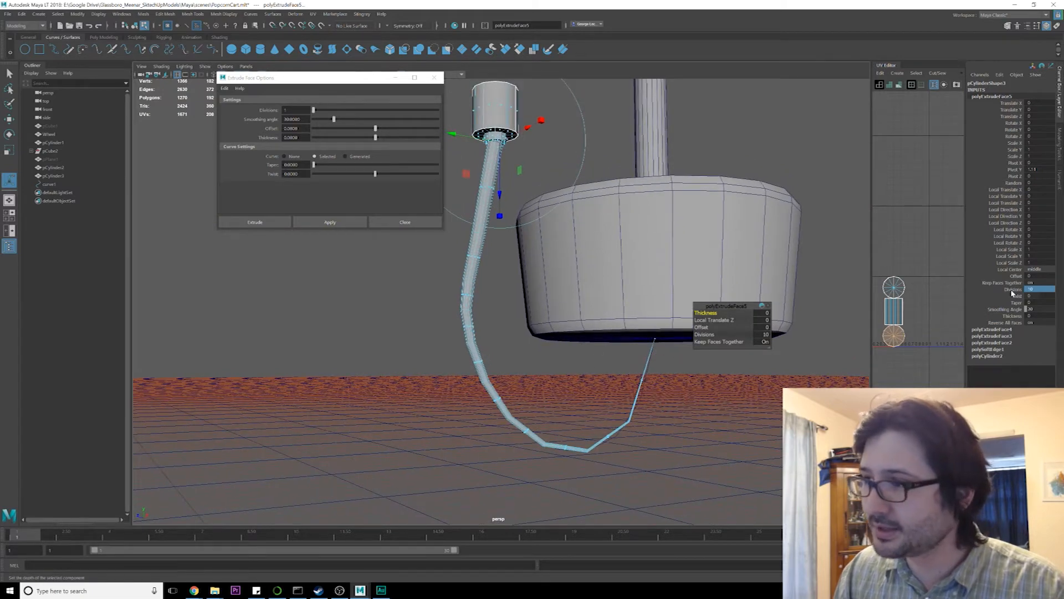
Try a thickness of 1 and a taper of 1 on the cable extrusion, and undo the taper change
{"action": "left_click", "coordinate": [1038, 302]}
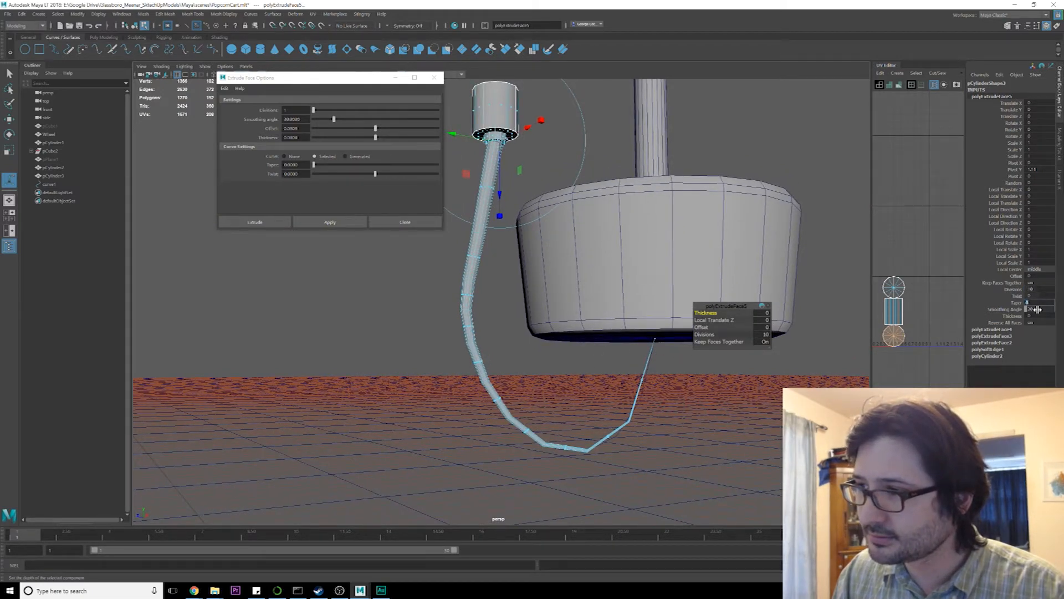
{"action": "left_click", "coordinate": [1031, 316]}
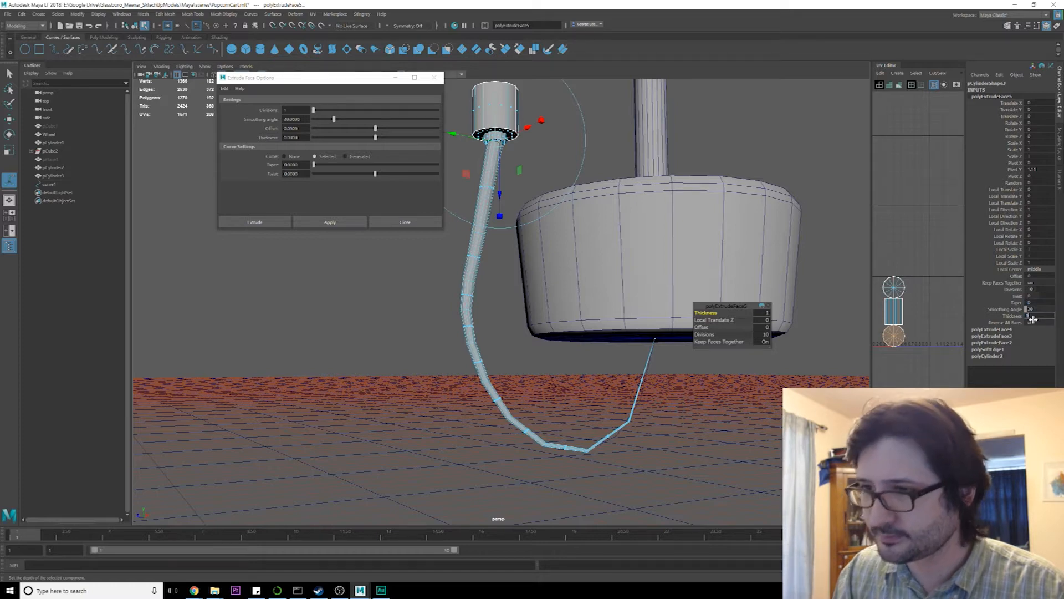
{"action": "left_click", "coordinate": [1030, 296]}
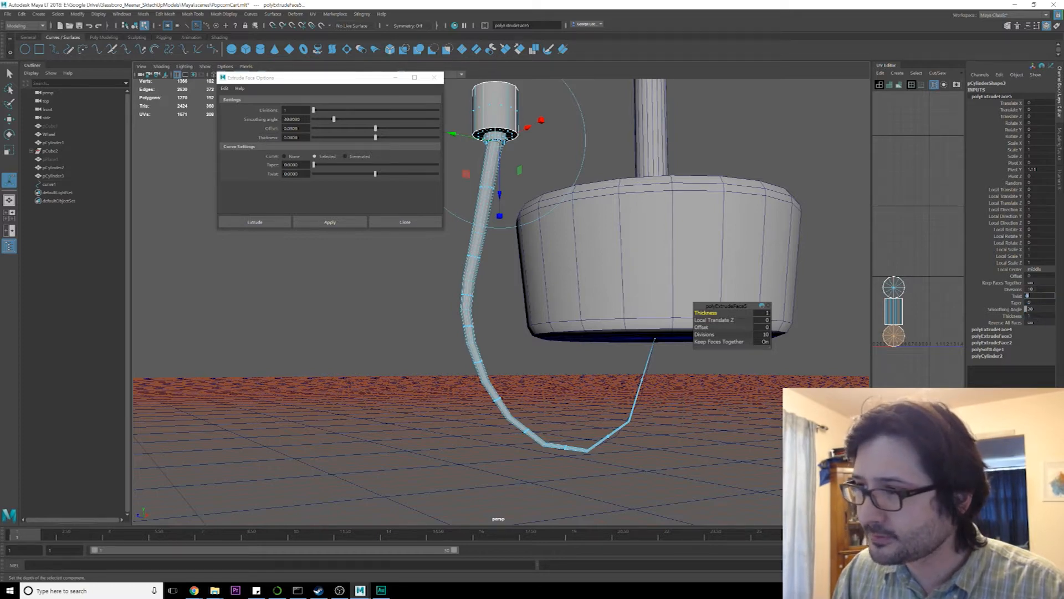
{"action": "type", "text": "1"}
{"action": "key", "text": "Return"}
{"action": "middle_click_drag", "start_coordinate": [575, 253], "coordinate": [587, 328], "text": "alt"}
{"action": "scroll", "coordinate": [591, 329], "scroll_direction": "down", "scroll_amount": 2}
{"action": "key", "text": "ctrl+z"}
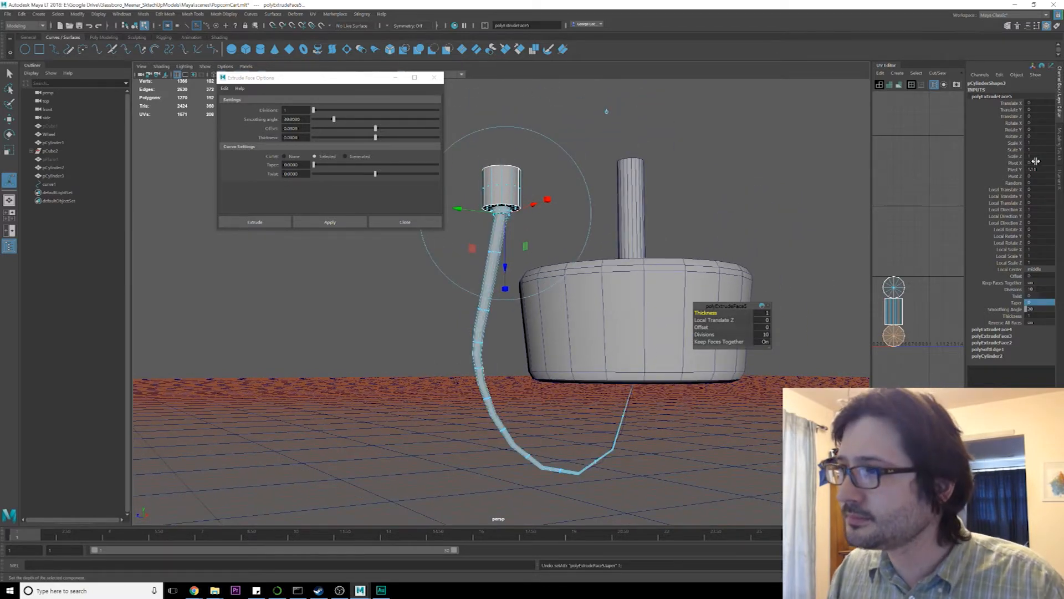
Try the start and end options for the cable extrusion's local center, and set its thickness to 0
{"action": "left_click", "coordinate": [1046, 269]}
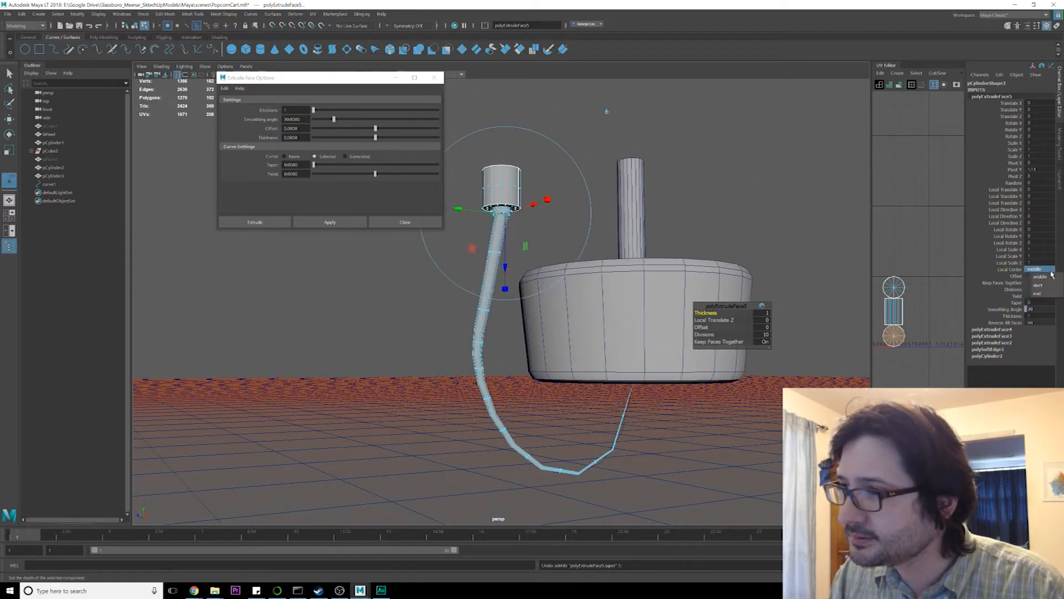
{"action": "left_click", "coordinate": [1044, 283]}
{"action": "left_click", "coordinate": [1044, 270]}
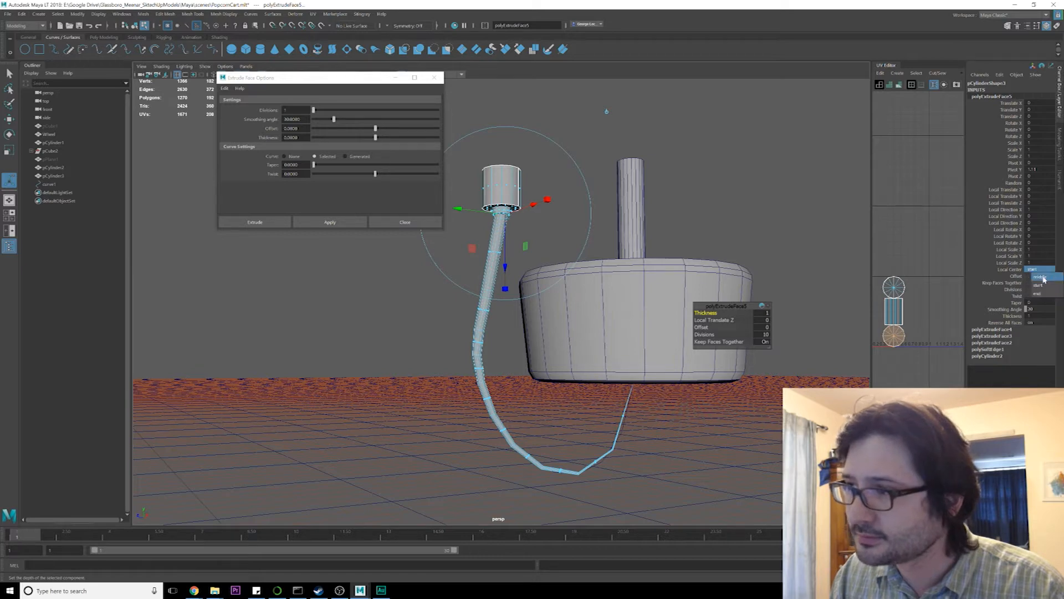
{"action": "left_click", "coordinate": [1038, 293]}
{"action": "left_click", "coordinate": [1039, 270]}
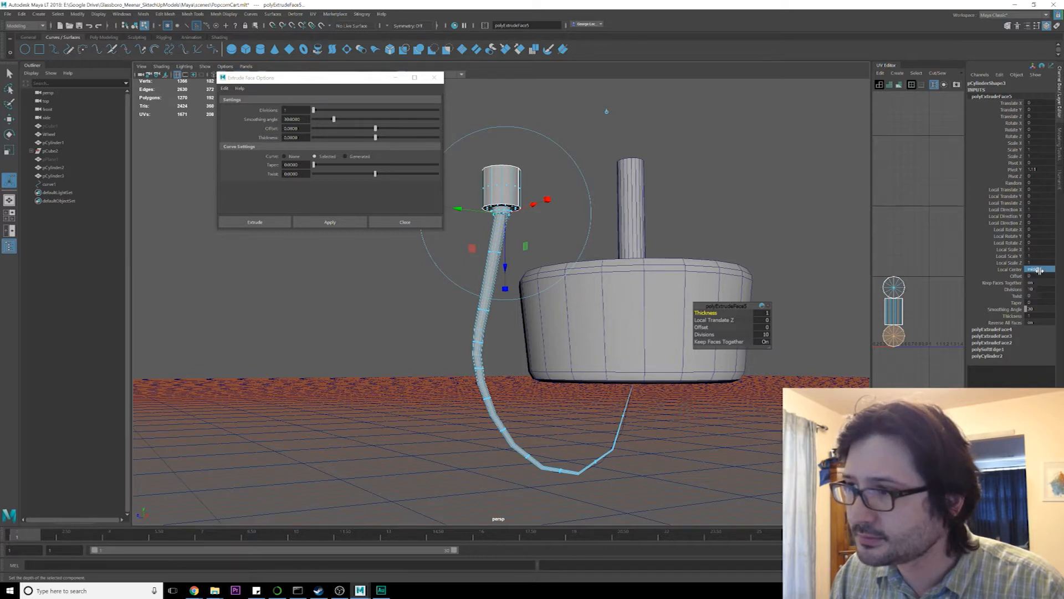
{"action": "left_click", "coordinate": [1039, 284]}
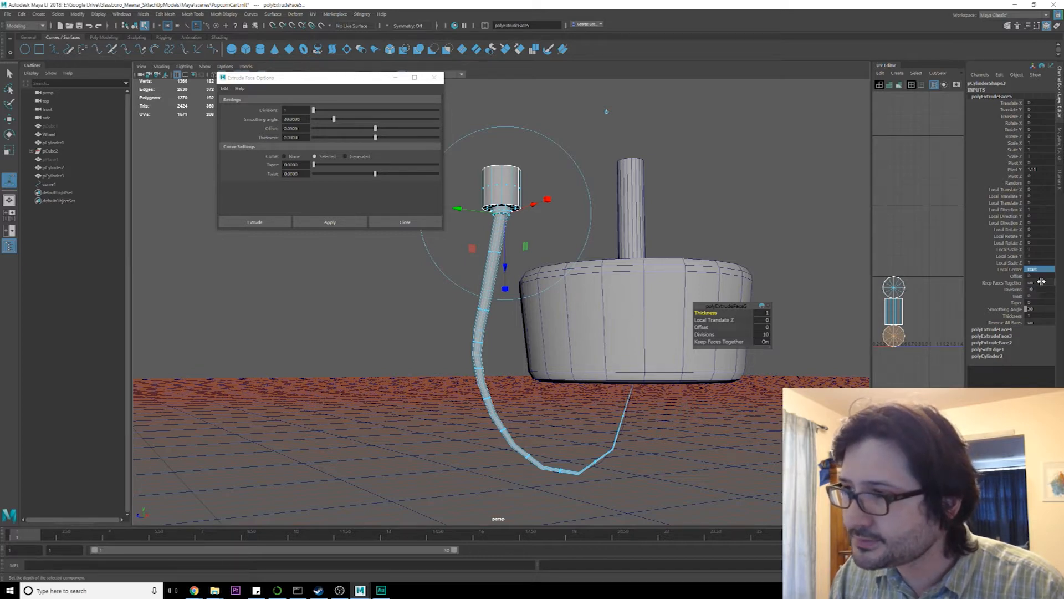
{"action": "left_click", "coordinate": [1037, 309]}
{"action": "left_click", "coordinate": [1037, 315]}
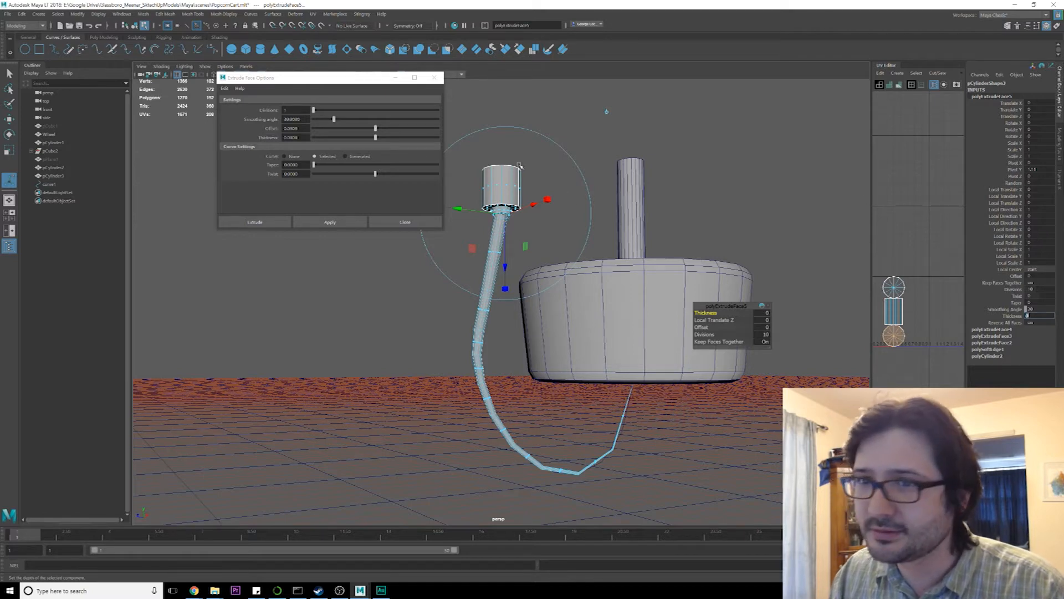
Examine the cable's thickness and bends along its whole length, from the connector to the kettle's underside
{"action": "scroll", "coordinate": [621, 343], "scroll_direction": "up", "scroll_amount": 3}
{"action": "scroll", "coordinate": [637, 377], "scroll_direction": "down", "scroll_amount": 2}
{"action": "middle_click_drag", "start_coordinate": [654, 410], "coordinate": [625, 259], "text": "alt"}
{"action": "scroll", "coordinate": [625, 260], "scroll_direction": "up", "scroll_amount": 5}
{"action": "left_click_drag", "start_coordinate": [625, 260], "coordinate": [662, 260], "text": "alt"}
{"action": "mouse_move", "coordinate": [658, 271]}
{"action": "middle_mouse_down", "text": "alt"}
{"action": "mouse_move", "coordinate": [610, 258]}
{"action": "mouse_move", "coordinate": [652, 275]}
{"action": "middle_mouse_up", "text": "alt"}
{"action": "scroll", "coordinate": [610, 259], "scroll_direction": "down", "scroll_amount": 4}
{"action": "scroll", "coordinate": [653, 274], "scroll_direction": "up", "scroll_amount": 2}
{"action": "scroll", "coordinate": [653, 275], "scroll_direction": "up", "scroll_amount": 5}
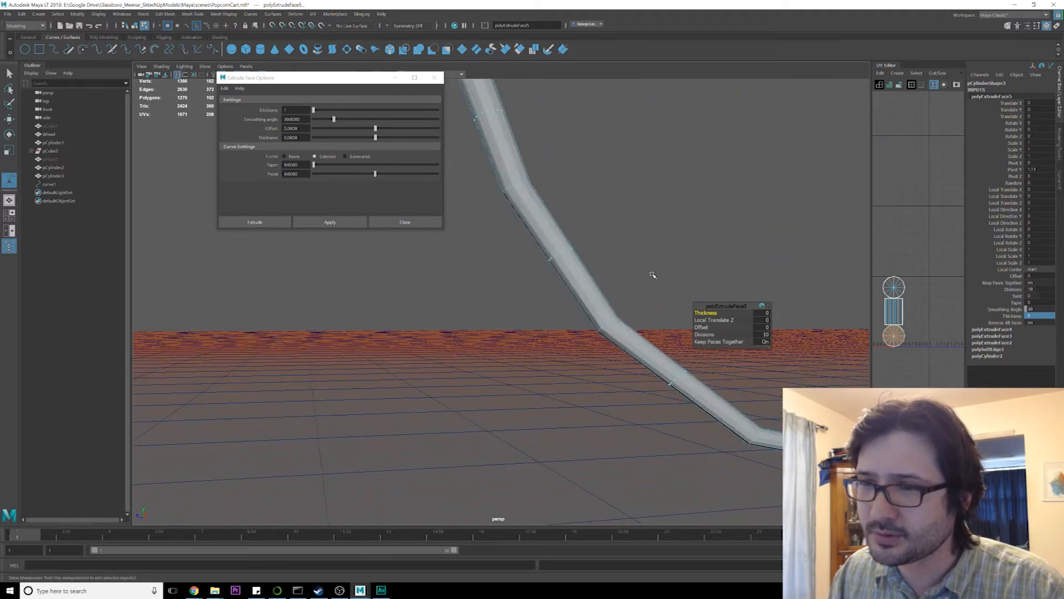
{"action": "scroll", "coordinate": [653, 275], "scroll_direction": "down", "scroll_amount": 6}
{"action": "middle_click_drag", "start_coordinate": [617, 241], "coordinate": [613, 264], "text": "alt"}
{"action": "scroll", "coordinate": [610, 263], "scroll_direction": "up", "scroll_amount": 1}
{"action": "middle_click_drag", "start_coordinate": [574, 232], "coordinate": [575, 252], "text": "alt"}
{"action": "left_click_drag", "start_coordinate": [574, 253], "coordinate": [572, 264], "text": "alt"}
{"action": "middle_click_drag", "start_coordinate": [557, 263], "coordinate": [556, 292], "text": "alt"}
{"action": "scroll", "coordinate": [556, 292], "scroll_direction": "down", "scroll_amount": 2}
{"action": "left_click_drag", "start_coordinate": [556, 283], "coordinate": [630, 285], "text": "alt"}
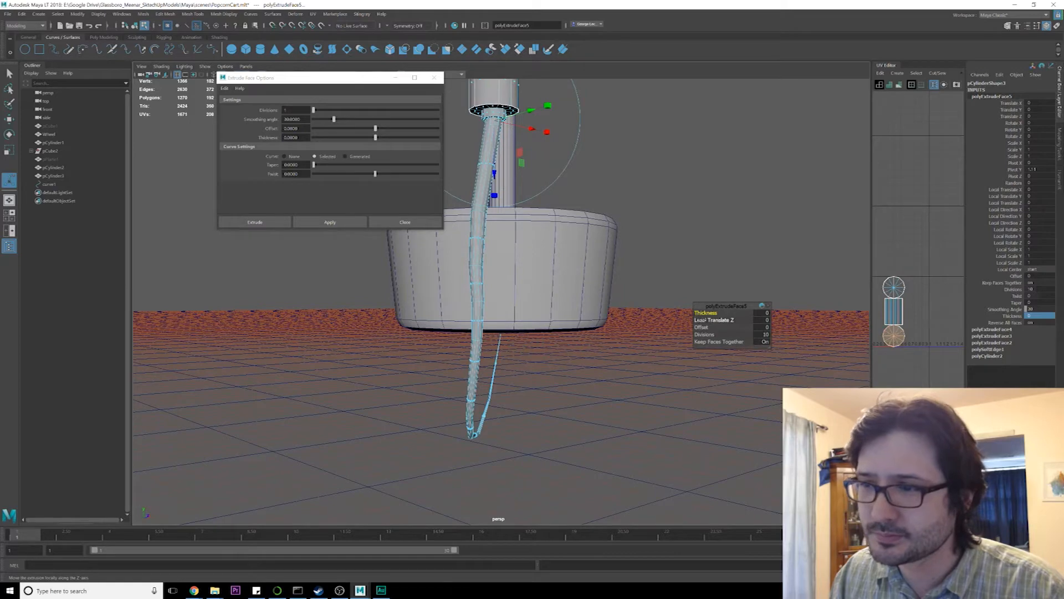
Try offsets of 1 and 0.1 on the cable extrusion
{"action": "left_click", "coordinate": [703, 335]}
{"action": "left_click", "coordinate": [702, 341]}
{"action": "mouse_move", "coordinate": [685, 343]}
{"action": "left_mouse_down"}
{"action": "mouse_move", "coordinate": [703, 342]}
{"action": "mouse_move", "coordinate": [702, 331]}
{"action": "left_mouse_up"}
{"action": "left_click", "coordinate": [763, 329]}
{"action": "type", "text": "1"}
{"action": "key", "text": "Return"}
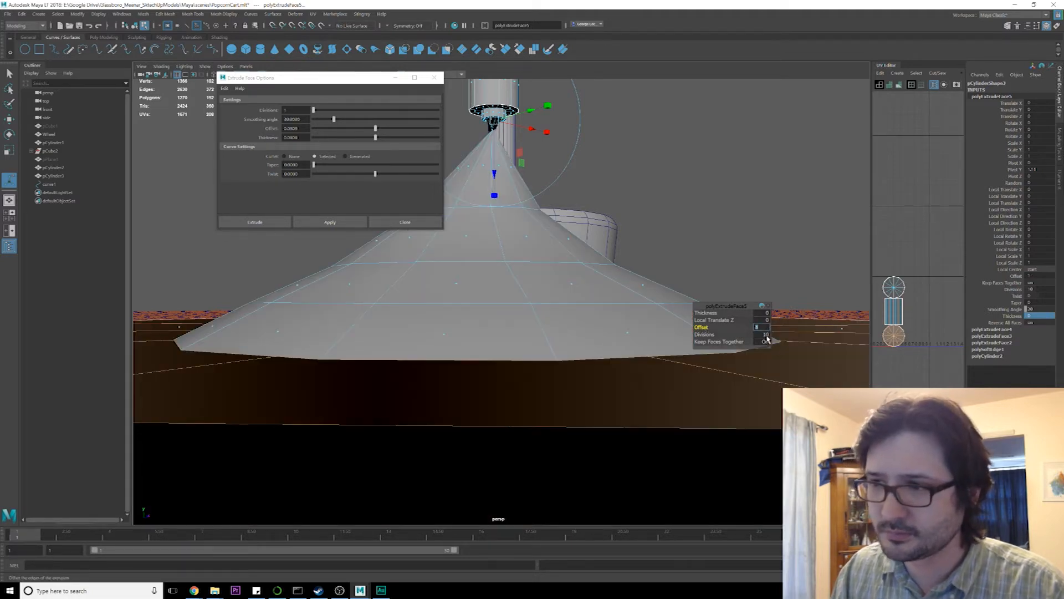
{"action": "type", "text": "0.1"}
{"action": "key", "text": "Return"}
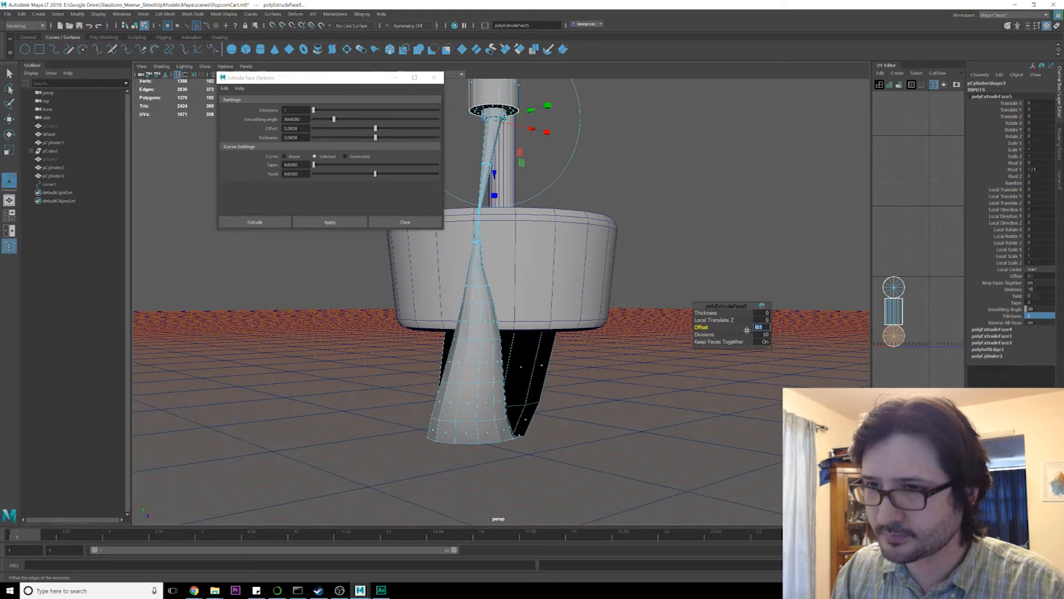
{"action": "left_click_drag", "start_coordinate": [494, 333], "coordinate": [464, 315], "text": "alt"}
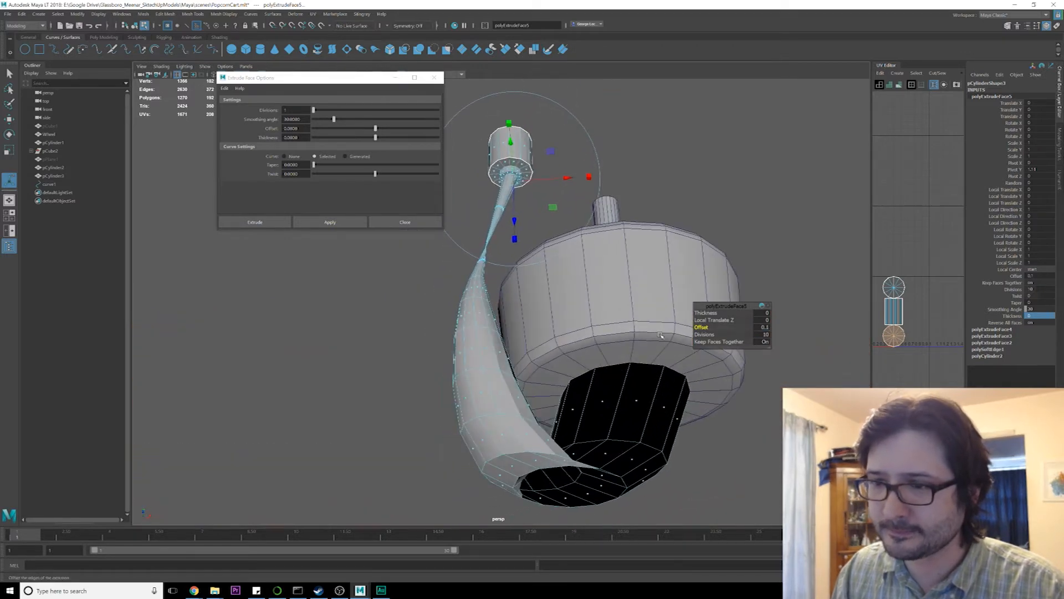
Undo the offset trials and the preceding thickness and local center changes on the cable extrusion
{"action": "left_click", "coordinate": [760, 327]}
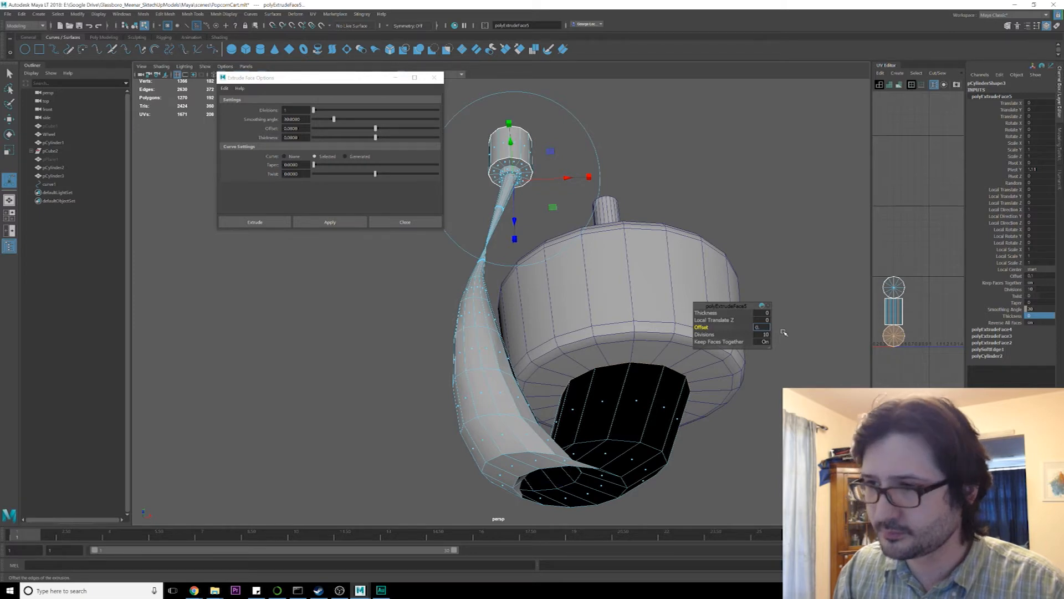
{"action": "key", "text": "ctrl+z"}
{"action": "left_click_drag", "start_coordinate": [591, 387], "coordinate": [621, 384], "text": "alt"}
{"action": "key", "text": "ctrl+z"}
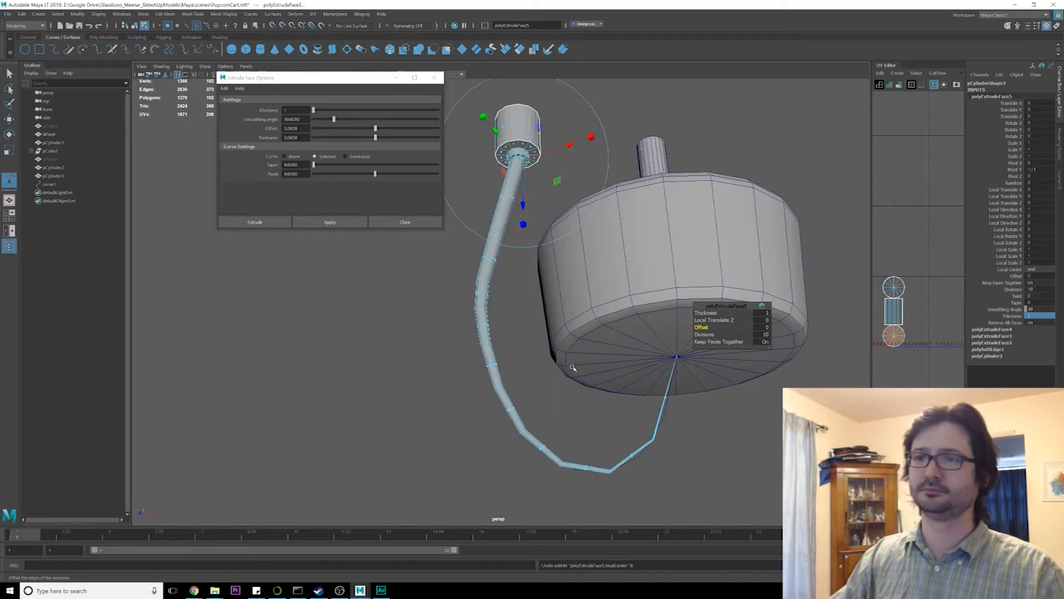
Close the extrude options and uniformly scale the vertex ring at the cable's outermost bend
{"action": "left_click_drag", "start_coordinate": [512, 325], "coordinate": [455, 304], "text": "alt"}
{"action": "key", "text": "q"}
{"action": "left_click", "coordinate": [434, 77]}
{"action": "left_click_drag", "start_coordinate": [454, 166], "coordinate": [475, 230], "text": "alt"}
{"action": "right_click_drag", "start_coordinate": [475, 230], "coordinate": [453, 275]}
{"action": "left_click_drag", "start_coordinate": [452, 276], "coordinate": [468, 259], "text": "alt"}
{"action": "left_click", "coordinate": [455, 255]}
{"action": "key", "text": "r"}
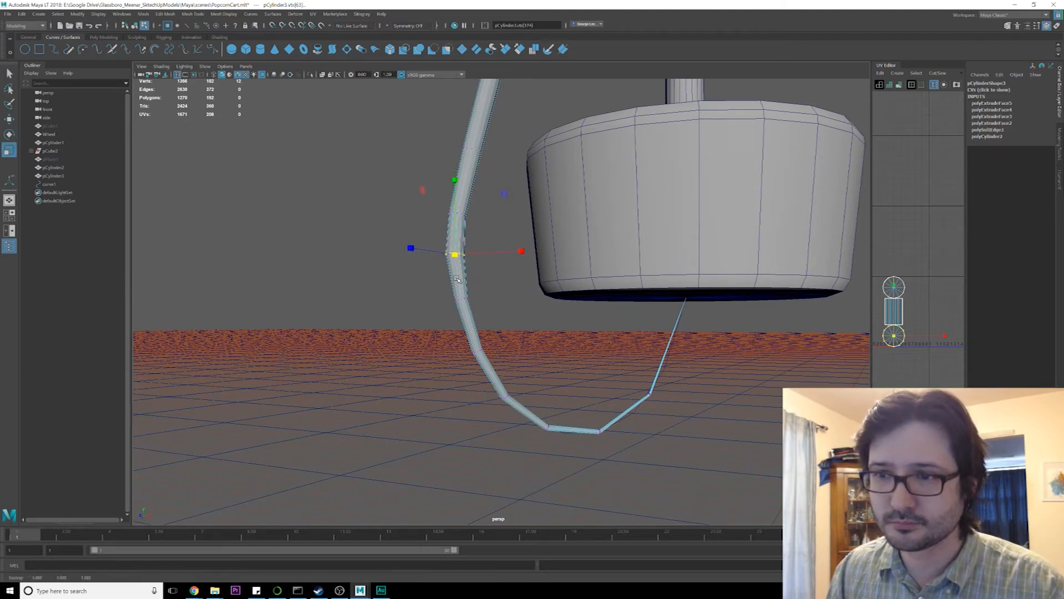
{"action": "left_click_drag", "start_coordinate": [495, 312], "coordinate": [492, 316], "text": "alt"}
{"action": "key", "text": "ctrl+z"}
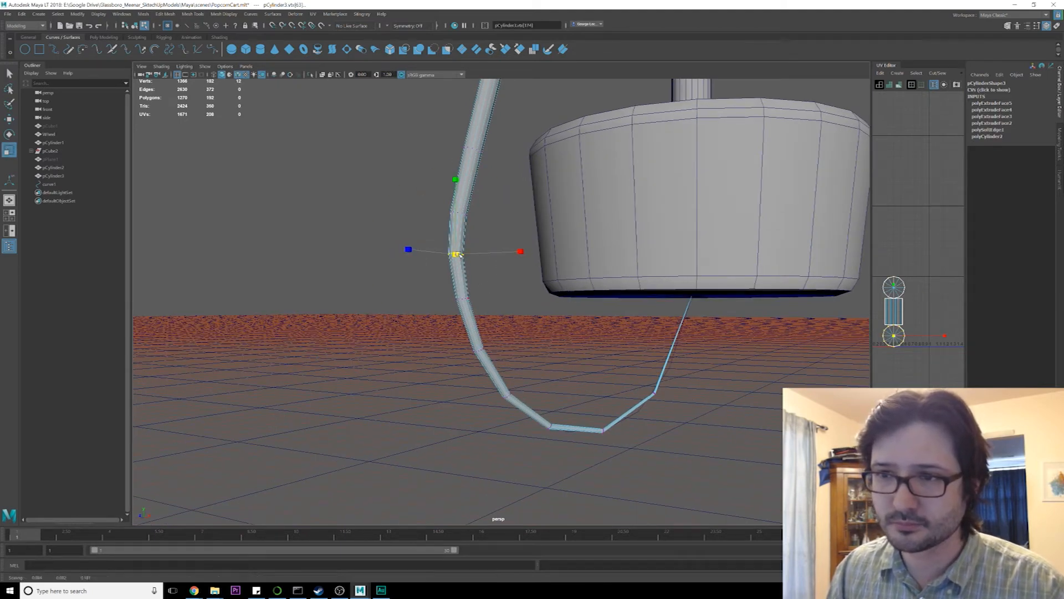
Scale up the vertex rings along the lower part of the cable, one by one, to its tip at the kettle
{"action": "left_click", "coordinate": [480, 351]}
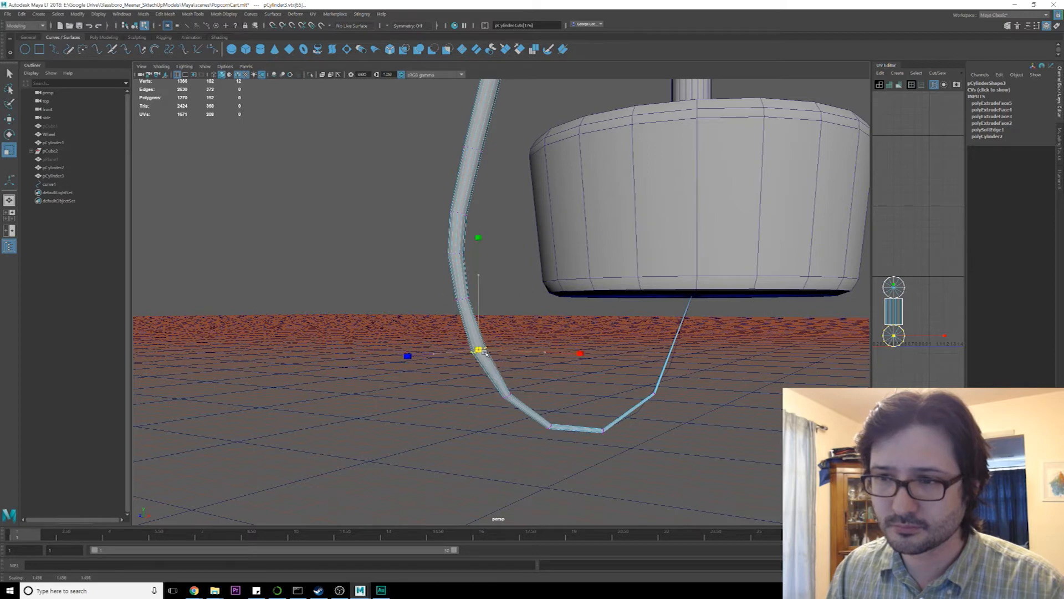
{"action": "left_click", "coordinate": [507, 396]}
{"action": "left_click", "coordinate": [511, 399]}
{"action": "left_click_drag", "start_coordinate": [510, 398], "coordinate": [529, 377], "text": "alt"}
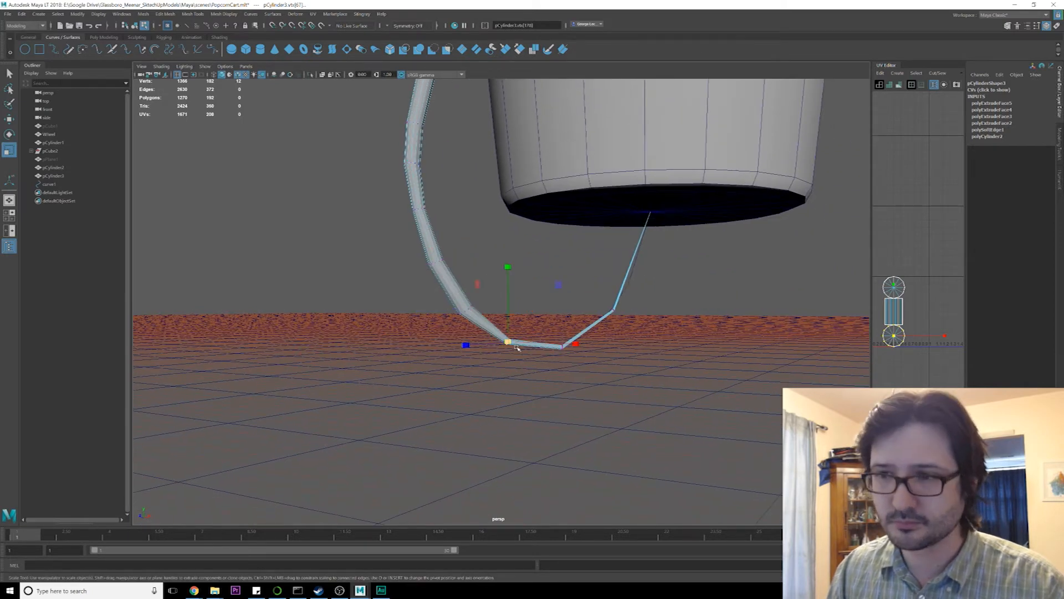
{"action": "left_click", "coordinate": [562, 348]}
{"action": "left_click_drag", "start_coordinate": [562, 347], "coordinate": [570, 351]}
{"action": "left_click", "coordinate": [613, 310]}
{"action": "left_click_drag", "start_coordinate": [615, 311], "coordinate": [622, 314]}
{"action": "left_click", "coordinate": [648, 213]}
{"action": "left_click_drag", "start_coordinate": [652, 213], "coordinate": [688, 219]}
Delete the faces of the cable's last segment leading up to the kettle's underside
{"action": "right_click_drag", "start_coordinate": [637, 268], "coordinate": [637, 293]}
{"action": "left_click", "coordinate": [637, 260]}
{"action": "key", "text": "Delete"}
{"action": "left_click_drag", "start_coordinate": [713, 249], "coordinate": [616, 184]}
{"action": "left_click", "coordinate": [714, 156]}
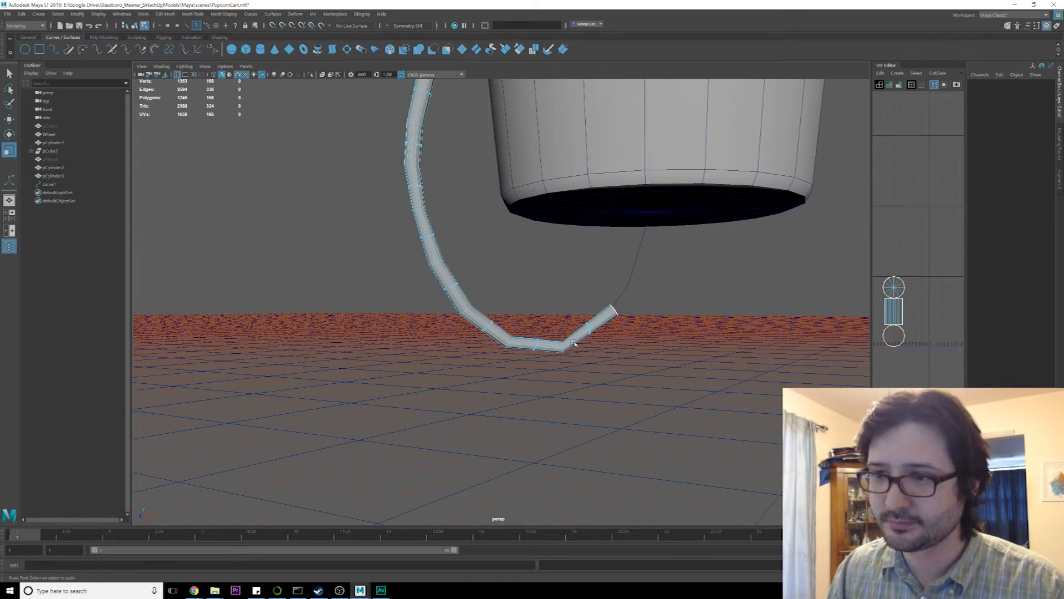
Uniformly scale the cable's edge loops one by one around its outermost bend and the stretch above it
{"action": "left_click_drag", "start_coordinate": [571, 341], "coordinate": [570, 356], "text": "alt"}
{"action": "middle_click_drag", "start_coordinate": [523, 308], "coordinate": [546, 358], "text": "alt"}
{"action": "left_click_drag", "start_coordinate": [547, 359], "coordinate": [457, 277], "text": "alt"}
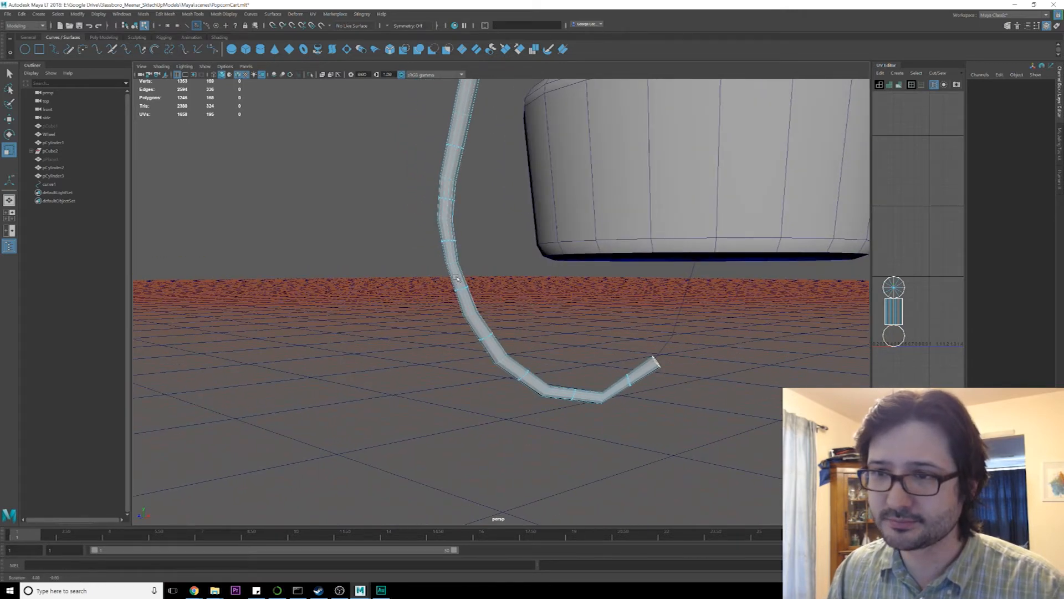
{"action": "right_click", "coordinate": [438, 267]}
{"action": "left_click", "coordinate": [450, 259]}
{"action": "double_click", "coordinate": [454, 264]}
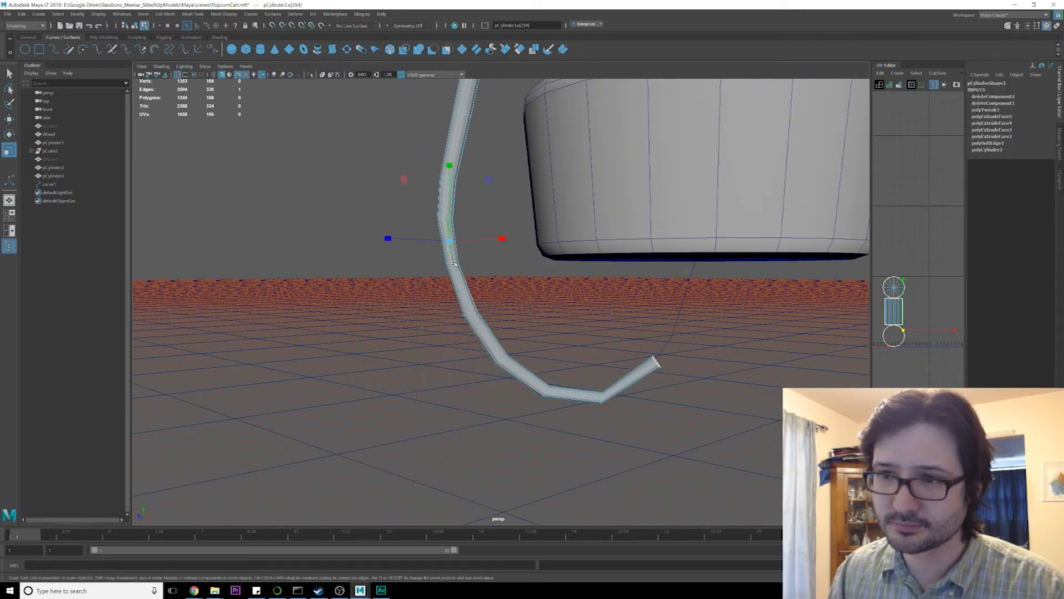
{"action": "double_click", "coordinate": [454, 265]}
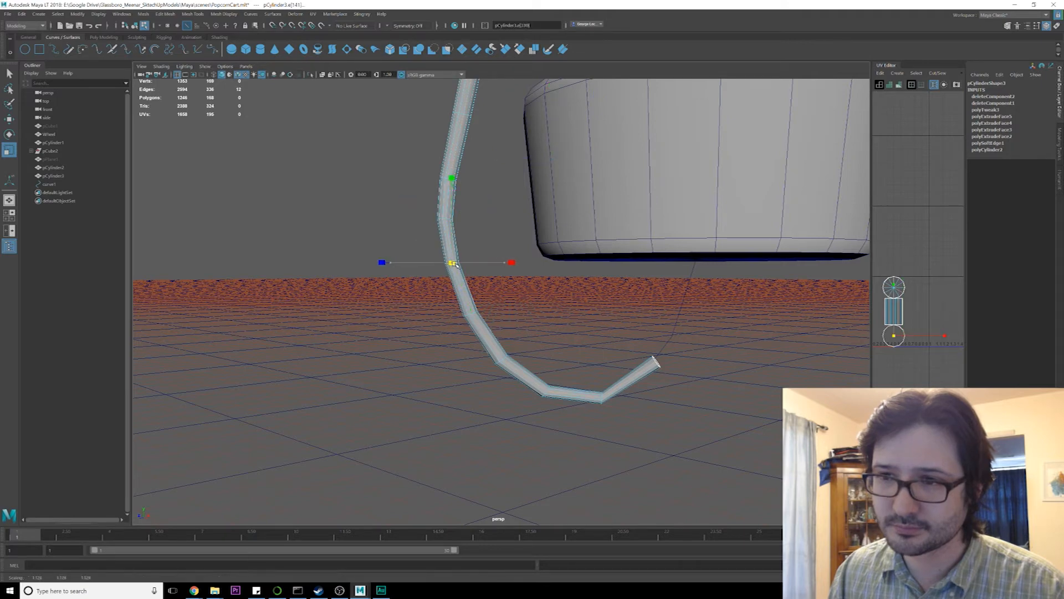
{"action": "left_click_drag", "start_coordinate": [456, 264], "coordinate": [457, 263]}
{"action": "left_click_drag", "start_coordinate": [500, 283], "coordinate": [480, 254], "text": "alt"}
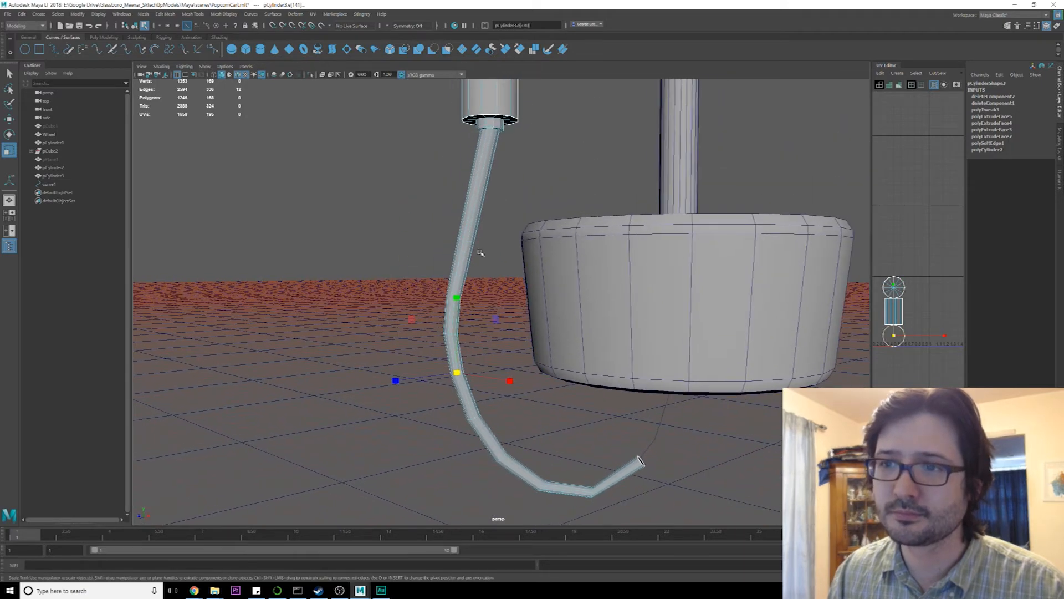
{"action": "left_click", "coordinate": [469, 241]}
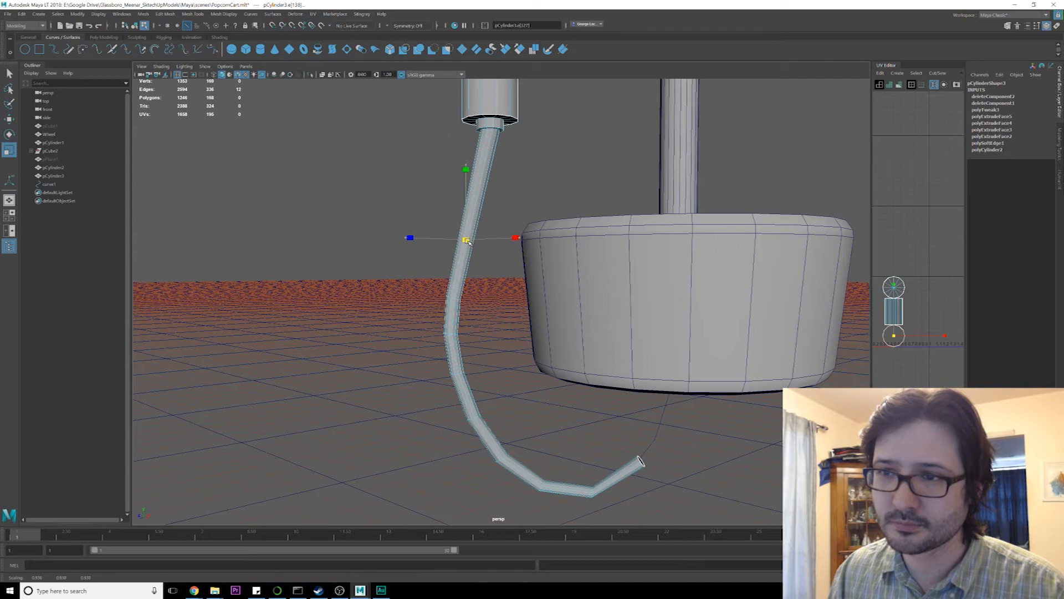
{"action": "left_click", "coordinate": [454, 297]}
Scale the edge loops at the two lowest bends of the cable to even out its thickness
{"action": "left_click_drag", "start_coordinate": [474, 348], "coordinate": [524, 337], "text": "alt"}
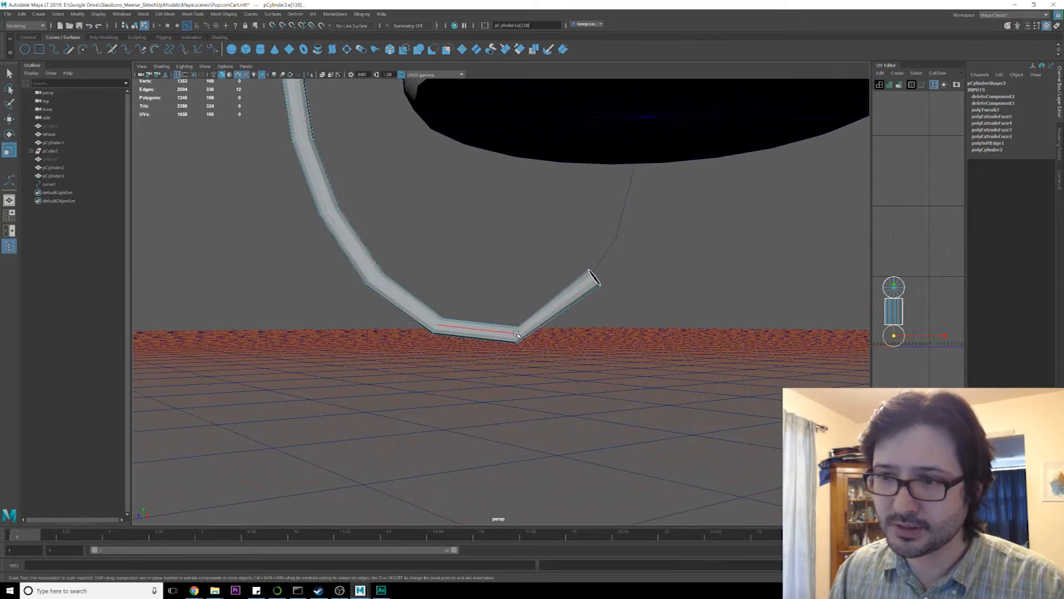
{"action": "left_click", "coordinate": [515, 336]}
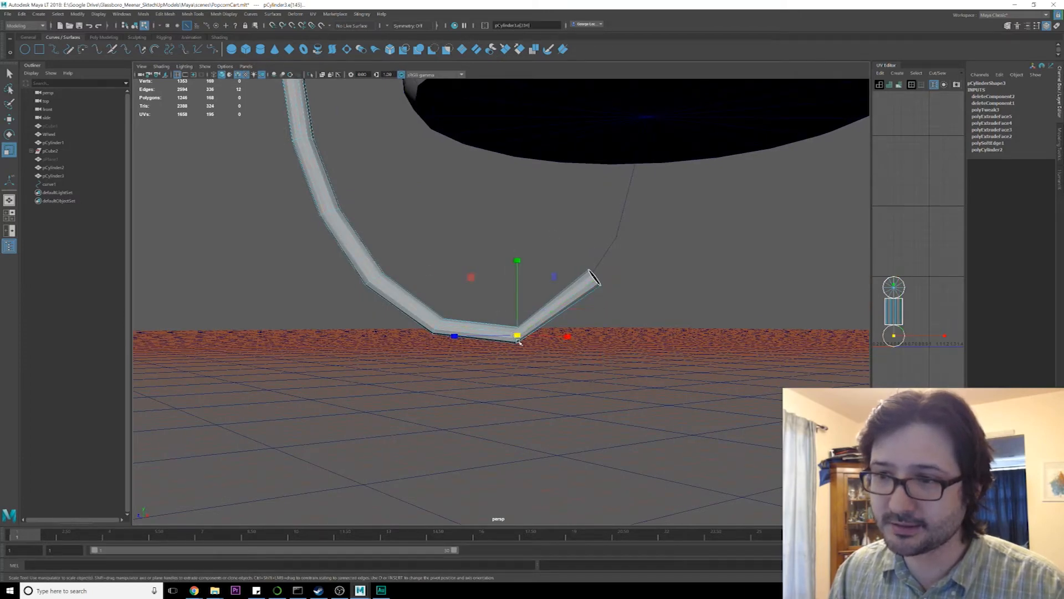
{"action": "left_click_drag", "start_coordinate": [592, 279], "coordinate": [617, 282], "text": "alt"}
{"action": "double_click", "coordinate": [458, 325]}
{"action": "left_click_drag", "start_coordinate": [599, 328], "coordinate": [527, 335], "text": "alt"}
Extrude the cable's open end edge loop and move it up into the kettle's underside
{"action": "double_click", "coordinate": [593, 277]}
{"action": "right_click_drag", "start_coordinate": [593, 277], "coordinate": [586, 301], "text": "shift"}
{"action": "scroll", "coordinate": [570, 302], "scroll_direction": "down", "scroll_amount": 3}
{"action": "mouse_move", "coordinate": [570, 302]}
{"action": "left_mouse_down", "text": "alt"}
{"action": "mouse_move", "coordinate": [582, 294]}
{"action": "mouse_move", "coordinate": [583, 303]}
{"action": "left_mouse_up", "text": "alt"}
{"action": "left_click_drag", "start_coordinate": [578, 243], "coordinate": [618, 134]}
{"action": "key", "text": "ctrl+z"}
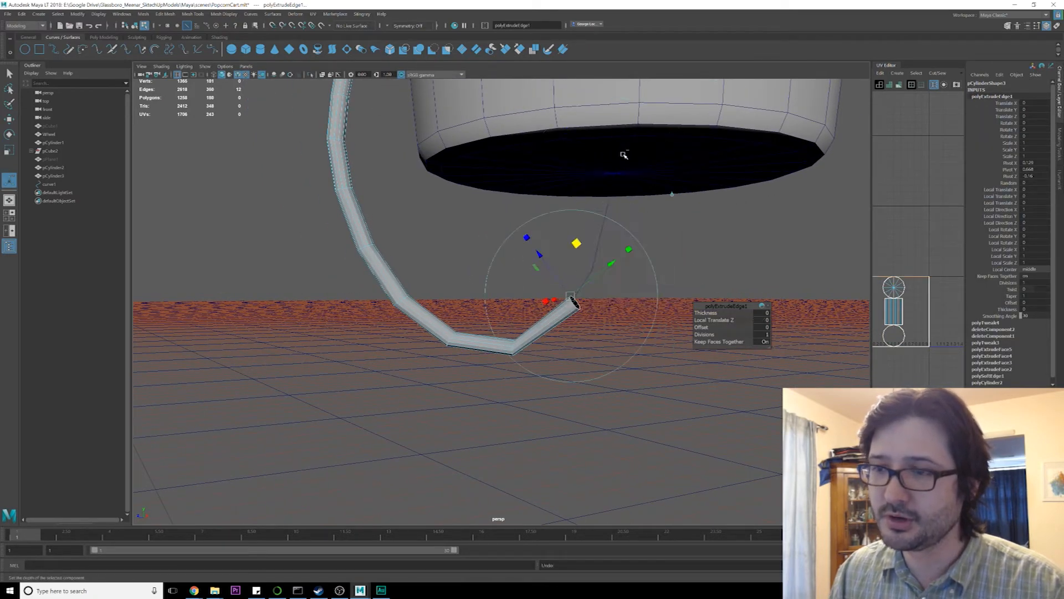
{"action": "left_click", "coordinate": [637, 240]}
{"action": "left_click_drag", "start_coordinate": [600, 267], "coordinate": [646, 109]}
{"action": "left_click_drag", "start_coordinate": [675, 189], "coordinate": [635, 191], "text": "alt"}
{"action": "left_click_drag", "start_coordinate": [419, 152], "coordinate": [441, 152]}
{"action": "left_click_drag", "start_coordinate": [441, 152], "coordinate": [530, 325], "text": "alt"}
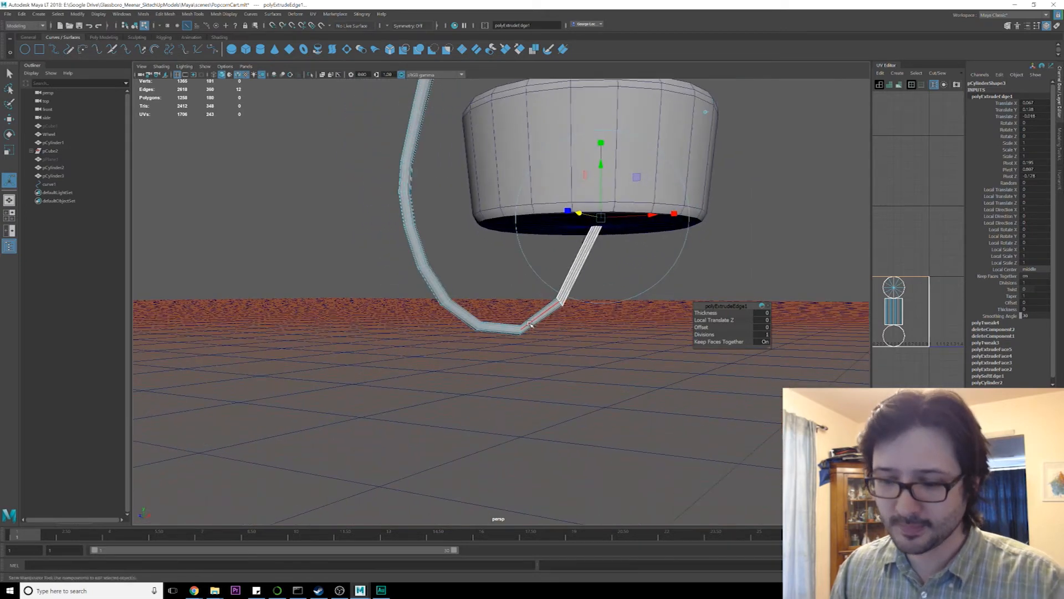
Bevel the two edge loops at the cable's lowest bends to round the curve
{"action": "key", "text": "q"}
{"action": "key", "text": "F8"}
{"action": "scroll", "coordinate": [532, 327], "scroll_direction": "up", "scroll_amount": 5}
{"action": "right_click_drag", "start_coordinate": [528, 302], "coordinate": [569, 276]}
{"action": "double_click", "coordinate": [527, 279]}
{"action": "double_click", "coordinate": [527, 276]}
{"action": "middle_click_drag", "start_coordinate": [540, 243], "coordinate": [541, 260], "text": "alt"}
{"action": "left_click_drag", "start_coordinate": [541, 259], "coordinate": [534, 305], "text": "alt"}
{"action": "left_click_drag", "start_coordinate": [710, 320], "coordinate": [713, 312]}
{"action": "scroll", "coordinate": [514, 295], "scroll_direction": "down", "scroll_amount": 5}
{"action": "left_click_drag", "start_coordinate": [515, 295], "coordinate": [502, 320], "text": "alt"}
{"action": "key", "text": "q"}
{"action": "key", "text": "F8"}
{"action": "key", "text": "F8"}
{"action": "key", "text": "F8"}
{"action": "key", "text": "F8"}
{"action": "left_click", "coordinate": [483, 268]}
Select the vertex rings along the cable's curved part, leaving out both ends, and shift them slightly
{"action": "scroll", "coordinate": [553, 277], "scroll_direction": "down", "scroll_amount": 3}
{"action": "mouse_move", "coordinate": [553, 277]}
{"action": "left_mouse_down", "text": "alt"}
{"action": "mouse_move", "coordinate": [670, 310]}
{"action": "mouse_move", "coordinate": [554, 285]}
{"action": "left_mouse_up", "text": "alt"}
{"action": "left_click", "coordinate": [549, 315]}
{"action": "right_click_drag", "start_coordinate": [548, 314], "coordinate": [499, 306]}
{"action": "left_click_drag", "start_coordinate": [345, 270], "coordinate": [641, 506]}
{"action": "left_click_drag", "start_coordinate": [353, 309], "coordinate": [448, 478]}
{"action": "key", "text": "w"}
{"action": "left_click_drag", "start_coordinate": [526, 399], "coordinate": [504, 376], "text": "alt"}
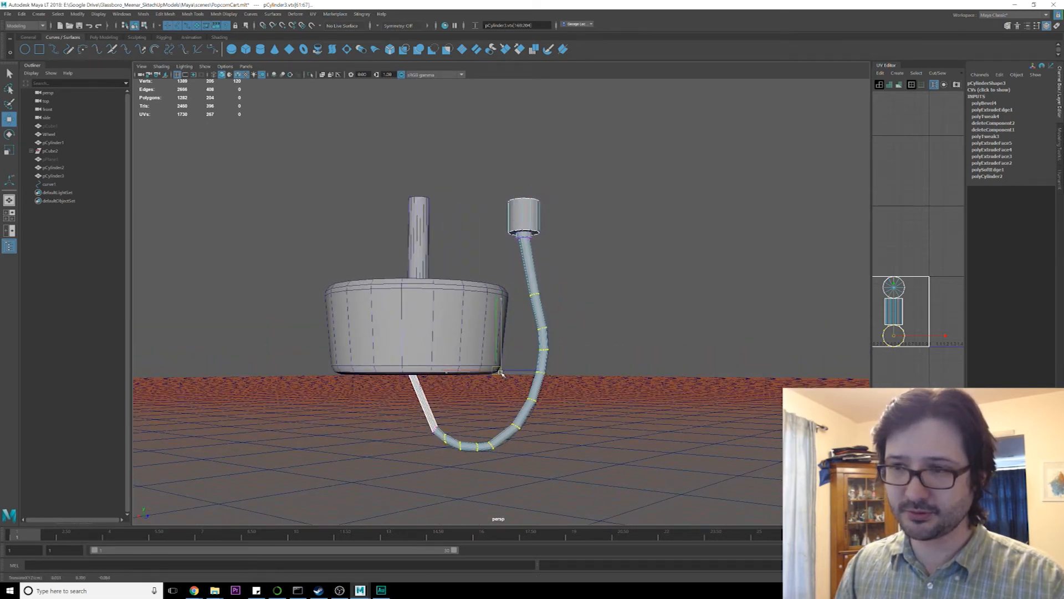
{"action": "left_click_drag", "start_coordinate": [425, 400], "coordinate": [410, 421], "text": "alt"}
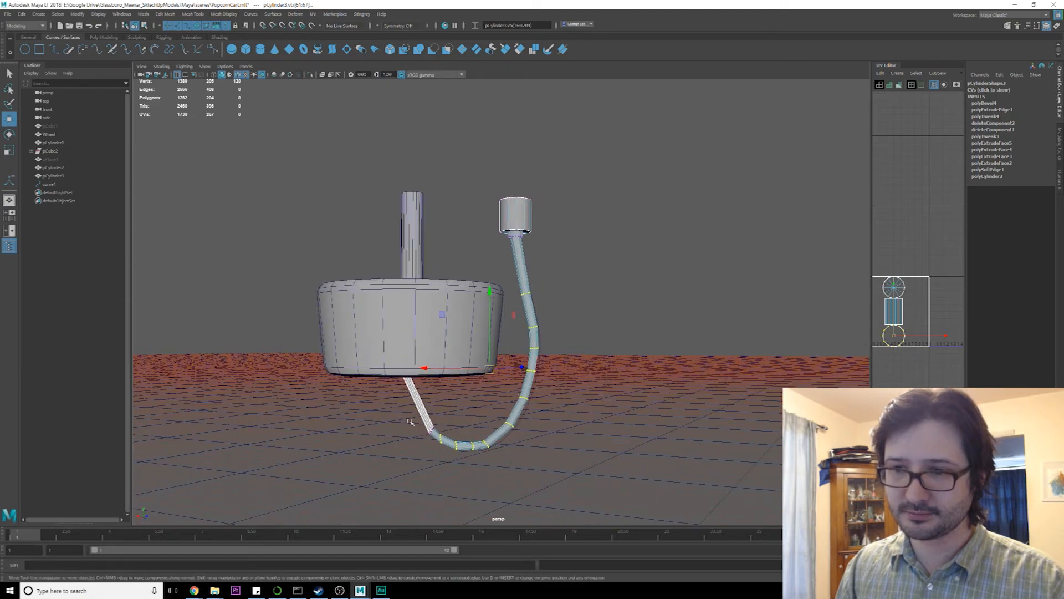
Move the vertex ring at the joint of the cable's last segment slightly and return to object mode
{"action": "left_click_drag", "start_coordinate": [439, 464], "coordinate": [510, 449]}
{"action": "left_click_drag", "start_coordinate": [507, 394], "coordinate": [510, 396]}
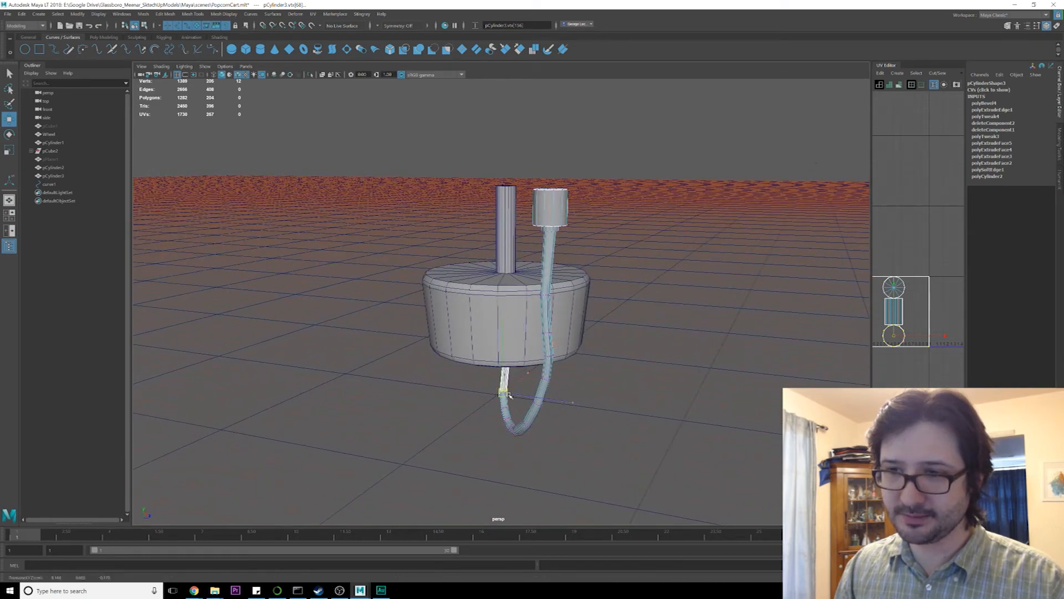
{"action": "left_click_drag", "start_coordinate": [695, 415], "coordinate": [584, 344], "text": "alt"}
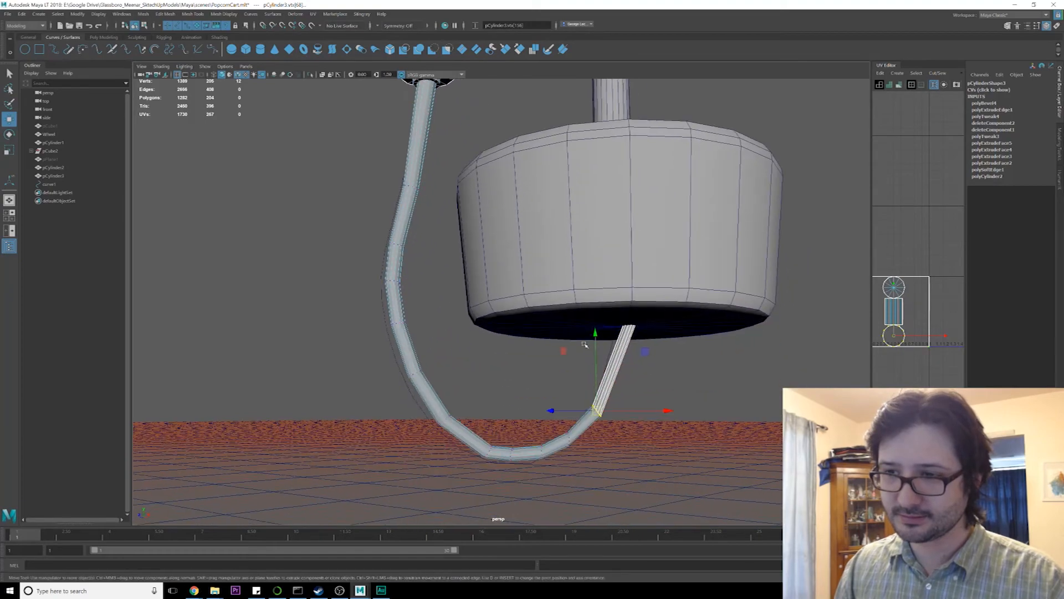
{"action": "left_click_drag", "start_coordinate": [560, 381], "coordinate": [530, 351], "text": "alt"}
{"action": "key", "text": "F8"}
{"action": "left_click", "coordinate": [488, 328]}
{"action": "scroll", "coordinate": [488, 327], "scroll_direction": "down", "scroll_amount": 3}
{"action": "left_click_drag", "start_coordinate": [492, 321], "coordinate": [478, 340], "text": "alt"}
{"action": "scroll", "coordinate": [464, 299], "scroll_direction": "up", "scroll_amount": 3}
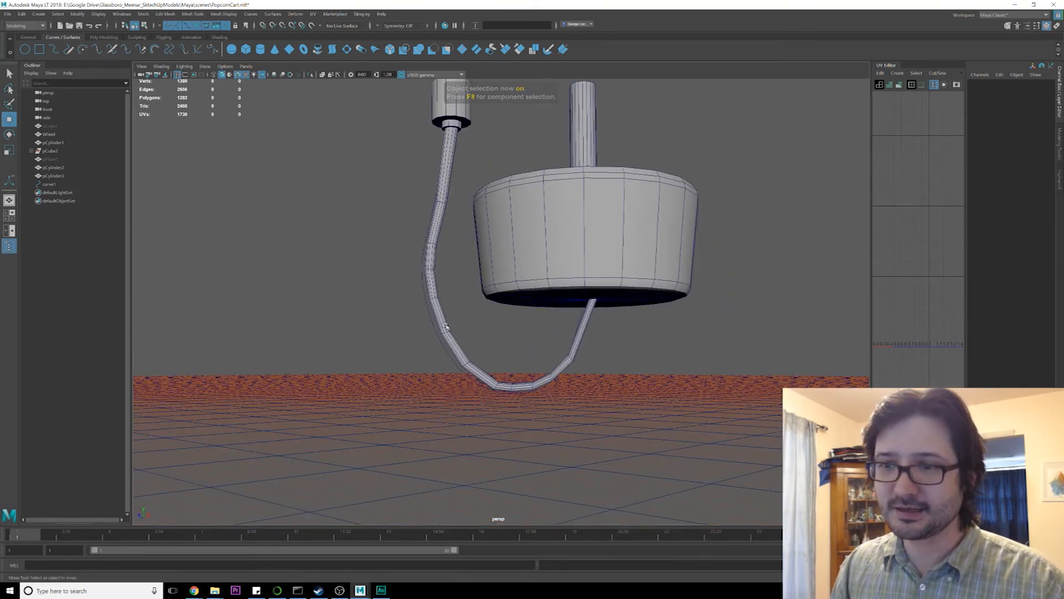
Delete the cable object's construction history and remove the guide curve
{"action": "left_click", "coordinate": [454, 342]}
{"action": "left_click", "coordinate": [22, 14]}
{"action": "mouse_move", "coordinate": [61, 113]}
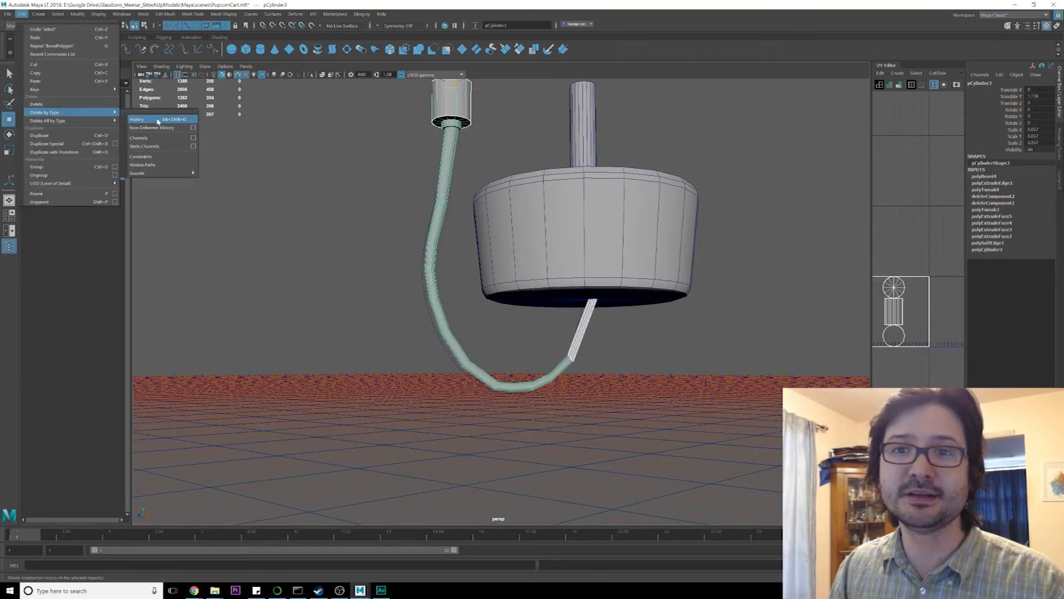
{"action": "left_click", "coordinate": [161, 121]}
{"action": "left_click", "coordinate": [451, 358]}
{"action": "key", "text": "Delete"}
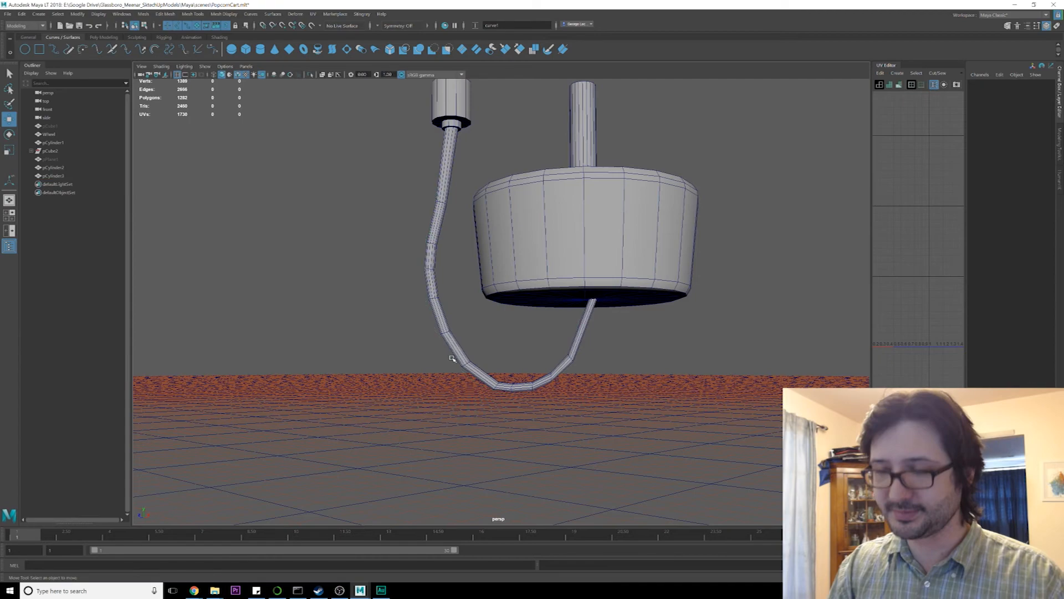
Uniformly scale the edge loop where the cable's last straight segment below the kettle begins
{"action": "right_click_drag", "start_coordinate": [554, 317], "coordinate": [570, 349], "text": "alt"}
{"action": "left_click_drag", "start_coordinate": [509, 253], "coordinate": [484, 334], "text": "alt"}
{"action": "middle_click_drag", "start_coordinate": [538, 319], "coordinate": [510, 295], "text": "alt"}
{"action": "middle_click_drag", "start_coordinate": [460, 252], "coordinate": [480, 311], "text": "alt"}
{"action": "right_click_drag", "start_coordinate": [481, 311], "coordinate": [468, 307], "text": "alt"}
{"action": "left_click_drag", "start_coordinate": [467, 306], "coordinate": [467, 289], "text": "alt"}
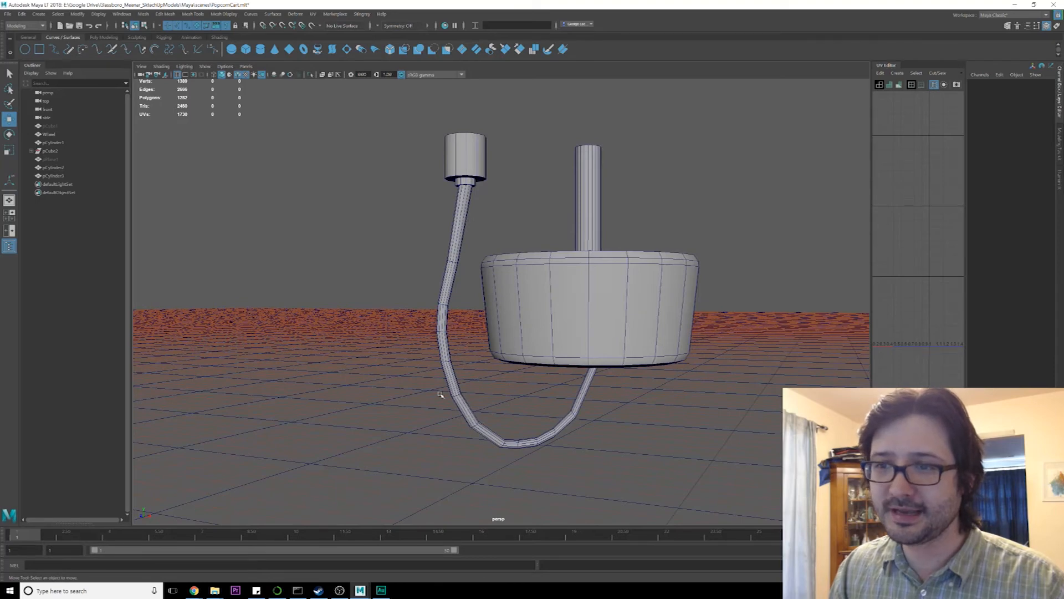
{"action": "left_click_drag", "start_coordinate": [593, 381], "coordinate": [582, 373], "text": "alt"}
{"action": "right_click_drag", "start_coordinate": [582, 373], "coordinate": [578, 395], "text": "alt"}
{"action": "middle_click_drag", "start_coordinate": [578, 395], "coordinate": [561, 327], "text": "alt"}
{"action": "right_click_drag", "start_coordinate": [559, 360], "coordinate": [557, 347]}
{"action": "double_click", "coordinate": [561, 382]}
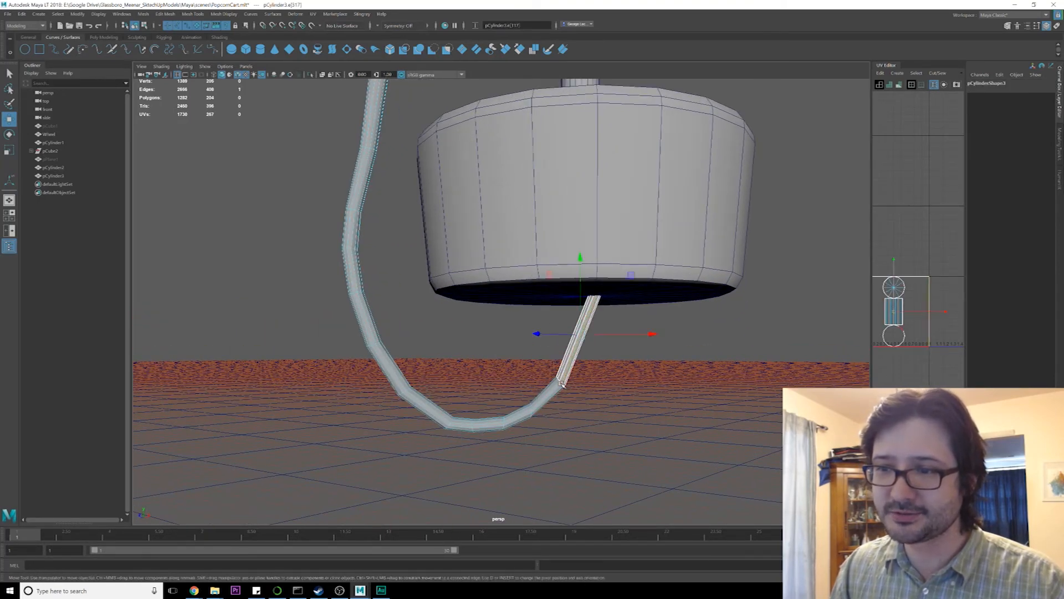
{"action": "key", "text": "e"}
{"action": "key", "text": "r"}
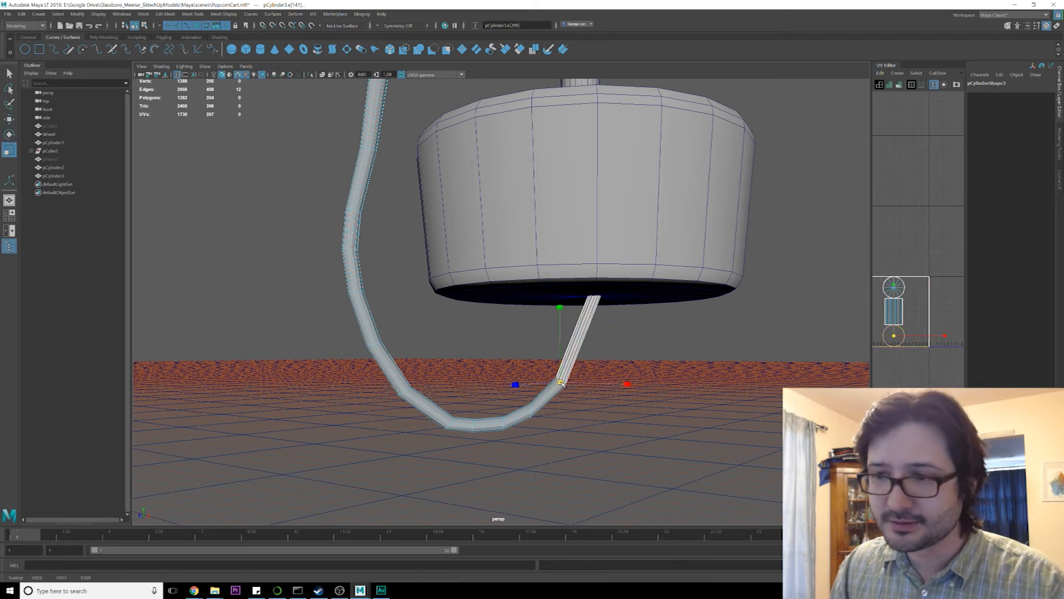
{"action": "right_click_drag", "start_coordinate": [561, 385], "coordinate": [547, 385], "text": "alt"}
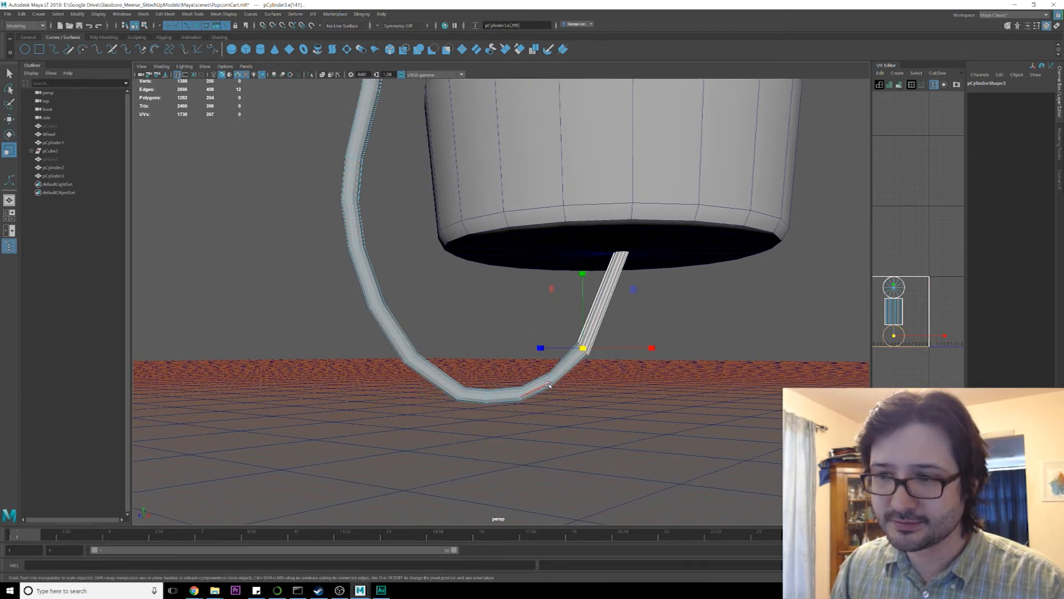
Uniformly scale the edge loops along the bottom of the cable's curve, one after another
{"action": "double_click", "coordinate": [519, 396]}
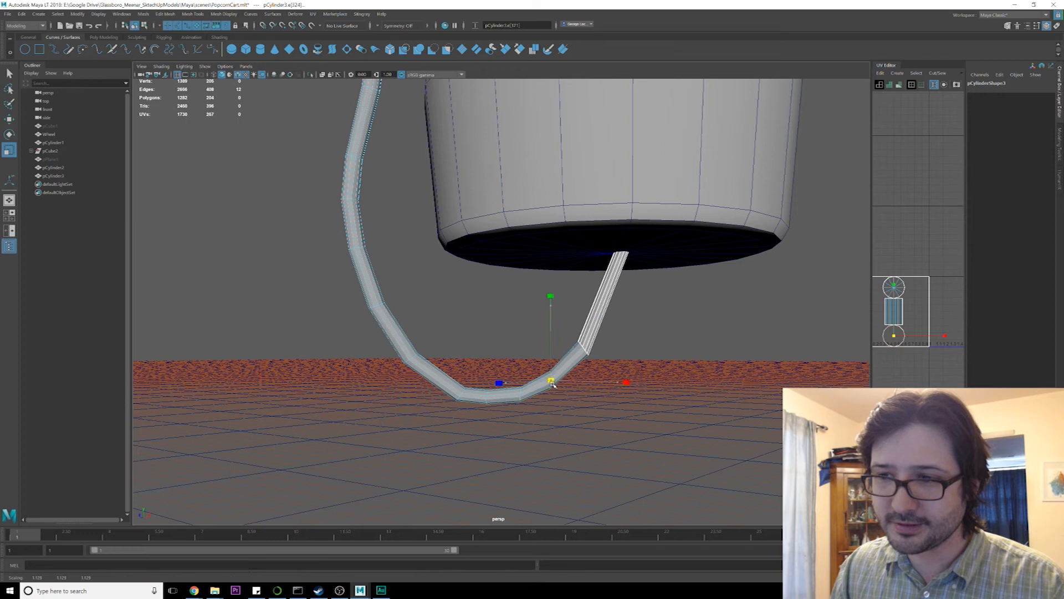
{"action": "double_click", "coordinate": [493, 402]}
{"action": "double_click", "coordinate": [487, 401]}
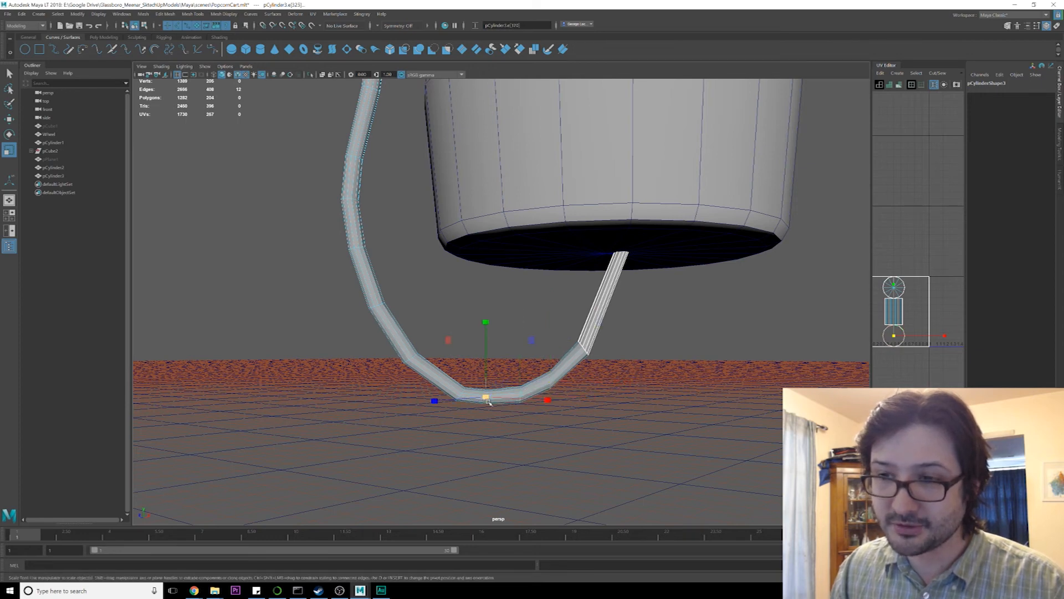
{"action": "double_click", "coordinate": [463, 396]}
{"action": "double_click", "coordinate": [462, 397]}
{"action": "left_click_drag", "start_coordinate": [462, 397], "coordinate": [442, 375]}
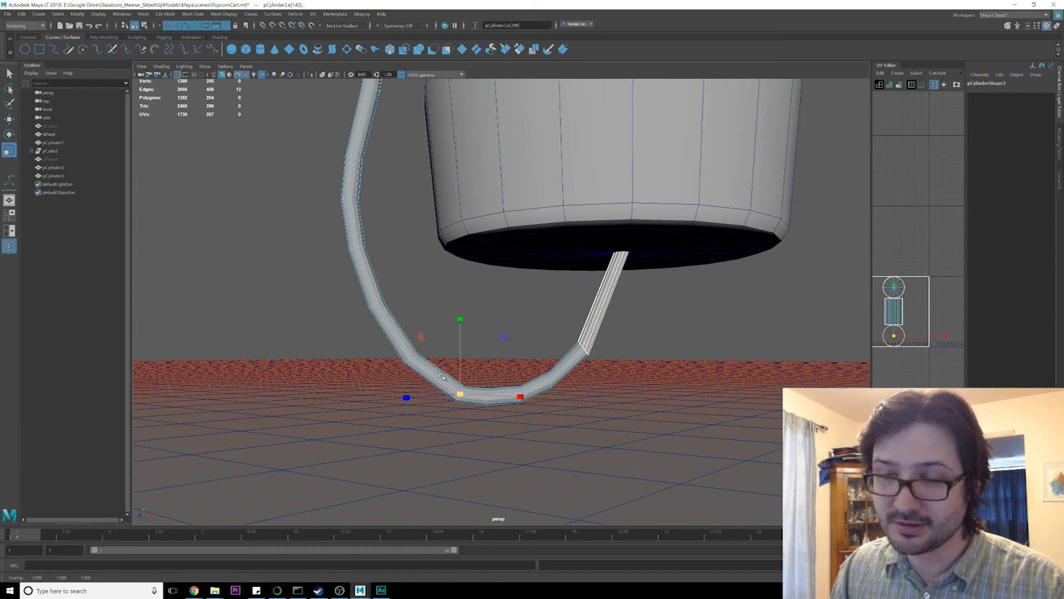
Scale up the remaining edge loops from the lower curve to the cable's outermost bend
{"action": "double_click", "coordinate": [412, 358]}
{"action": "left_click_drag", "start_coordinate": [410, 358], "coordinate": [388, 320]}
{"action": "double_click", "coordinate": [378, 308]}
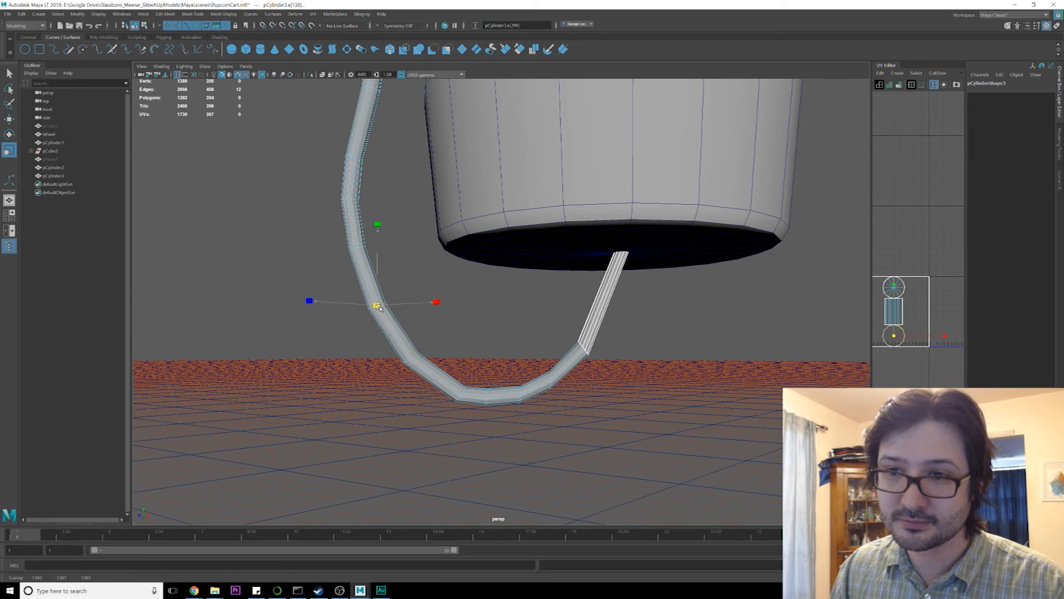
{"action": "scroll", "coordinate": [388, 293], "scroll_direction": "up", "scroll_amount": 2}
{"action": "double_click", "coordinate": [392, 289]}
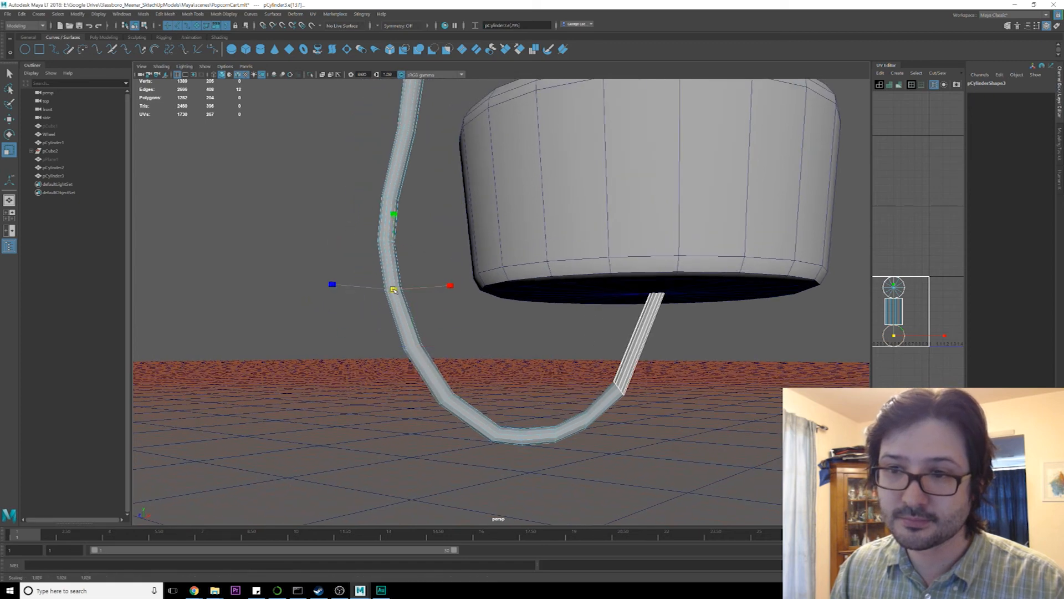
{"action": "double_click", "coordinate": [385, 240]}
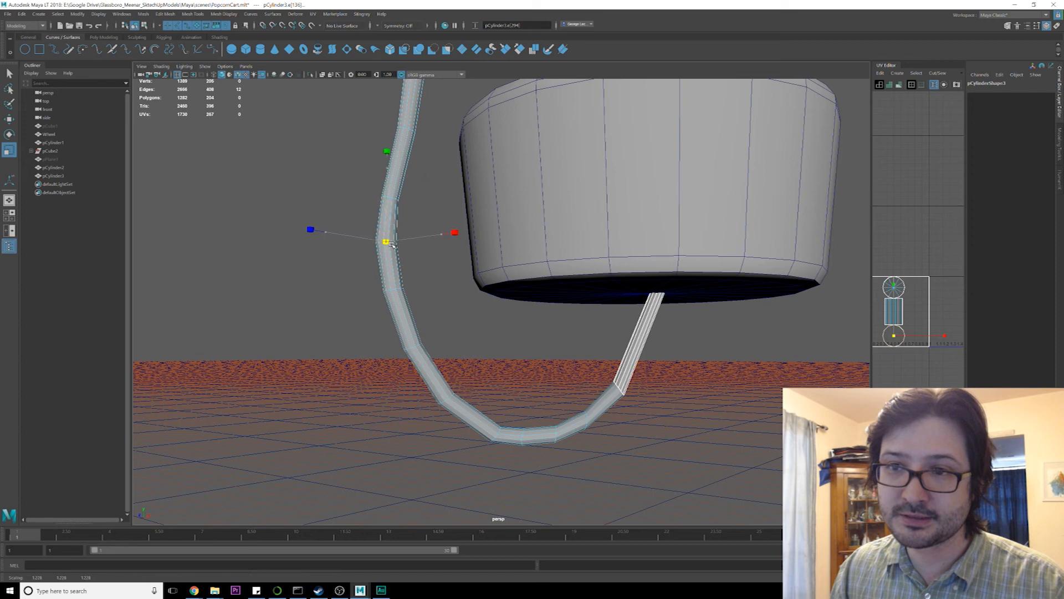
{"action": "middle_click_drag", "start_coordinate": [385, 240], "coordinate": [417, 303], "text": "alt"}
Clear the edge selection, return to object mode and save the scene
{"action": "left_click", "coordinate": [420, 299]}
{"action": "scroll", "coordinate": [468, 367], "scroll_direction": "down", "scroll_amount": 3}
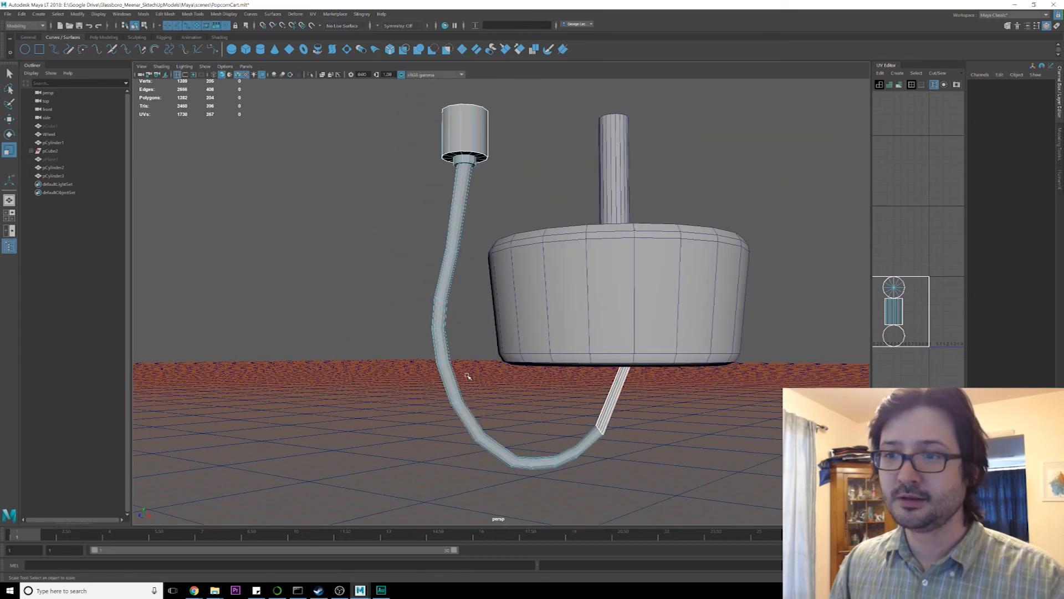
{"action": "key", "text": "F8"}
{"action": "scroll", "coordinate": [472, 369], "scroll_direction": "down", "scroll_amount": 3}
{"action": "left_click", "coordinate": [370, 368]}
{"action": "left_click_drag", "start_coordinate": [382, 344], "coordinate": [404, 330], "text": "alt"}
{"action": "key", "text": "ctrl+s"}
Unhide all hidden parts of the popcorn cart and save the scene with the full model shown
{"action": "left_click", "coordinate": [98, 13]}
{"action": "mouse_move", "coordinate": [138, 70]}
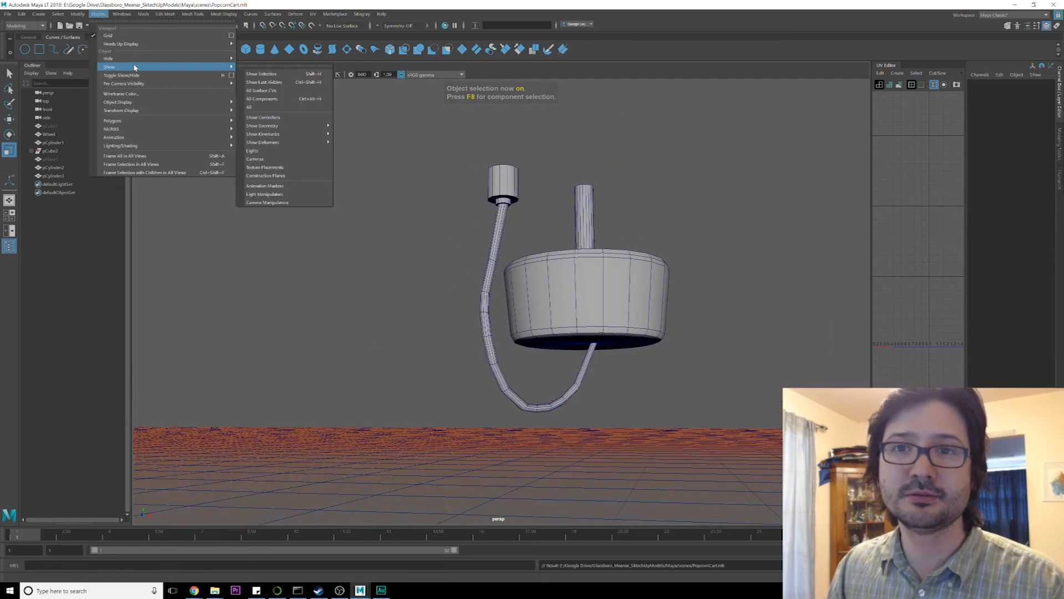
{"action": "left_click", "coordinate": [289, 98]}
{"action": "scroll", "coordinate": [409, 215], "scroll_direction": "down", "scroll_amount": 10}
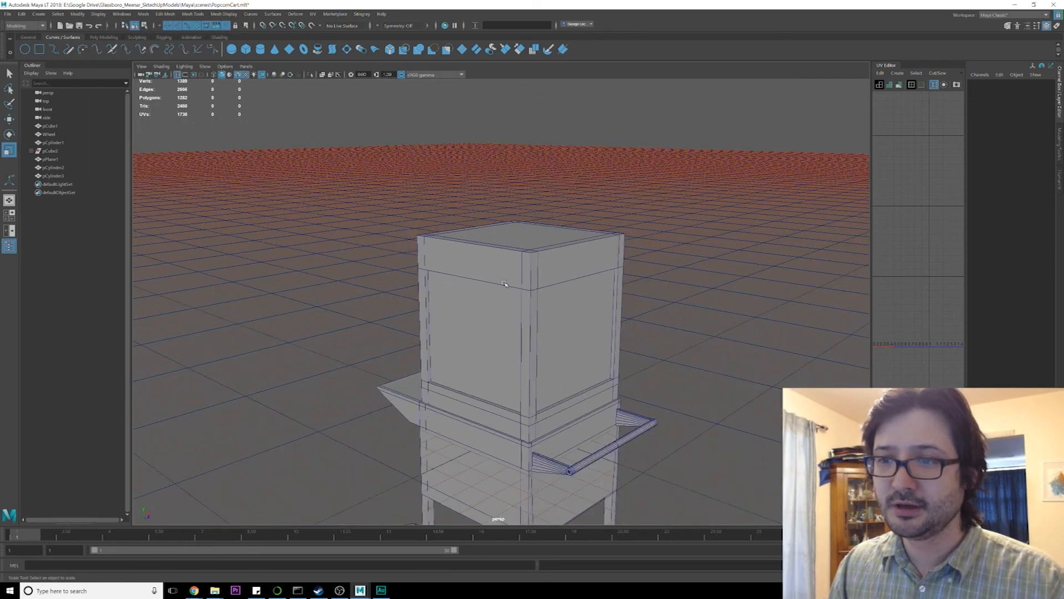
{"action": "key", "text": "q"}
{"action": "key", "text": "ctrl+s"}
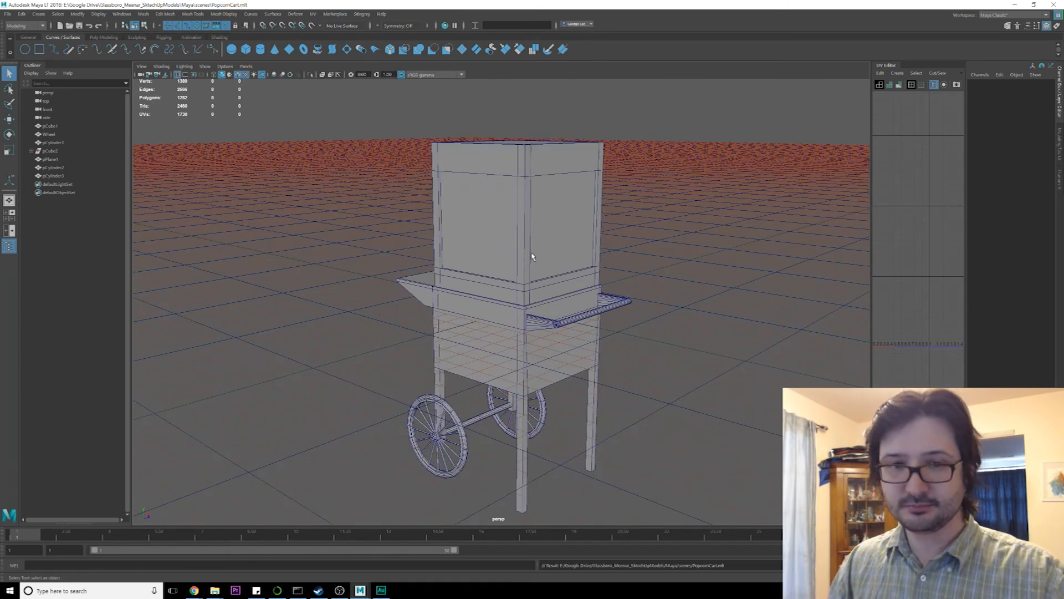